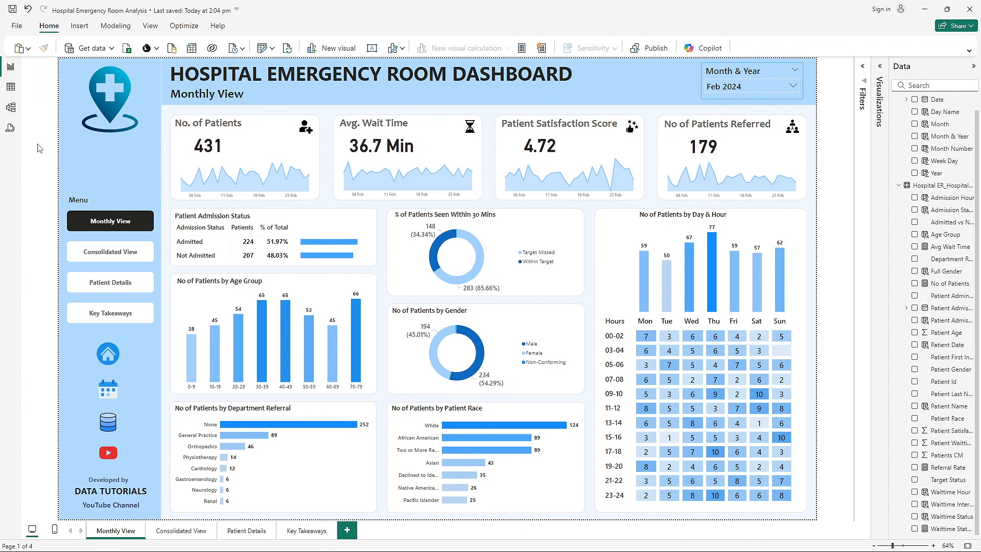
- Browse the months offered by the Month & Year slicer and close its list without changing the selection
{"action": "left_click", "coordinate": [760, 86]}
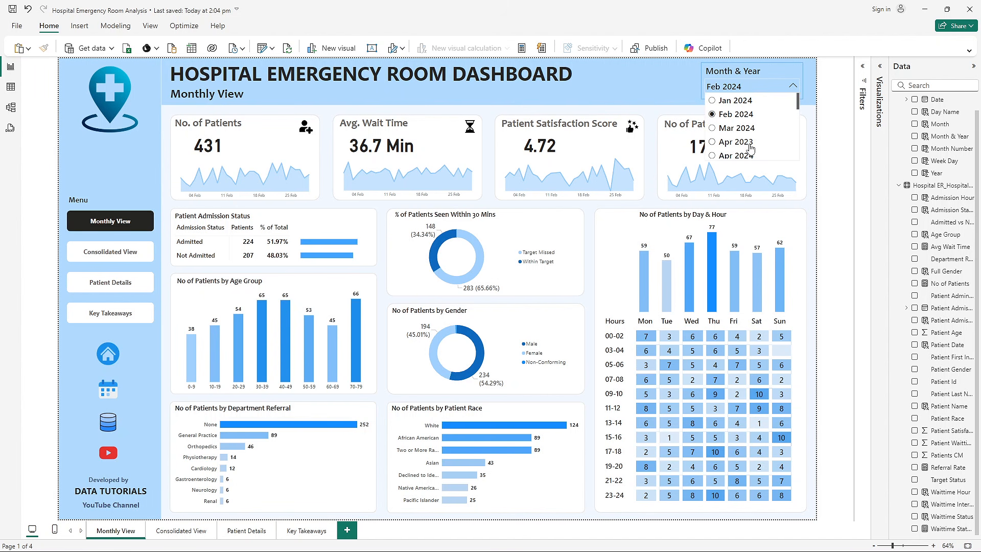
{"action": "scroll", "coordinate": [750, 148], "scroll_direction": "down", "scroll_amount": 5}
{"action": "scroll", "coordinate": [750, 148], "scroll_direction": "up", "scroll_amount": 5}
{"action": "left_click", "coordinate": [833, 155]}
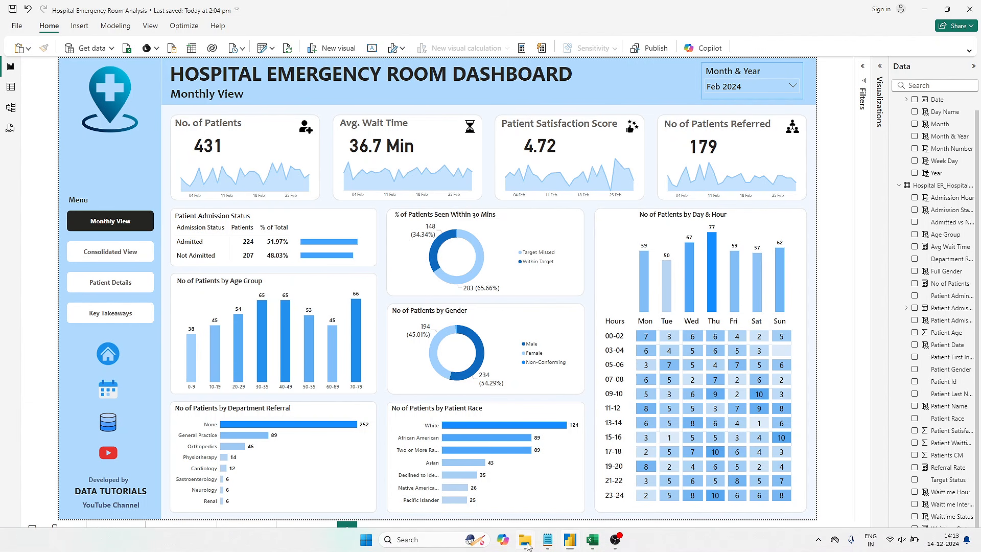
- Open Data Terminology.docx from the Hospital Emergency Room Analysis folder and skim the field definitions
{"action": "left_click", "coordinate": [525, 540]}
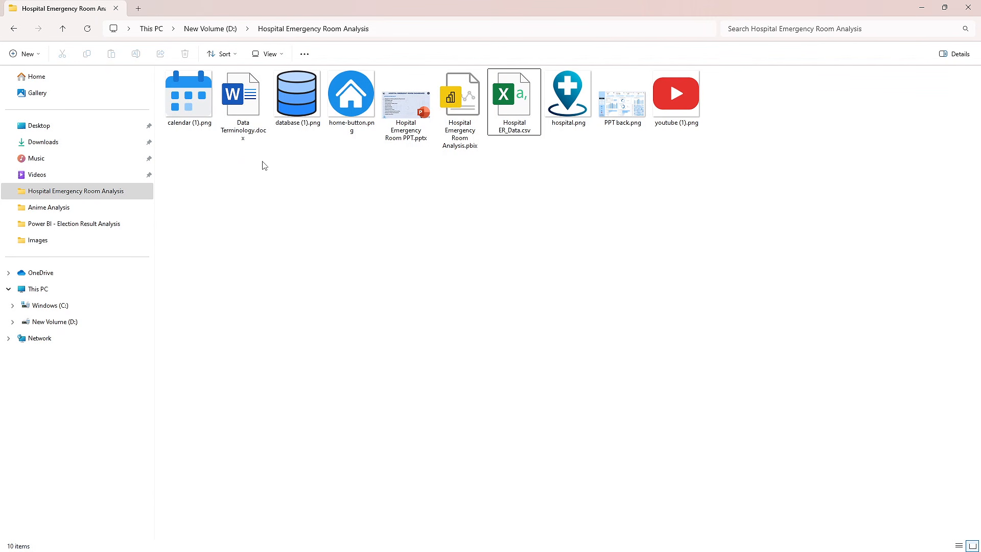
{"action": "left_click", "coordinate": [244, 129]}
{"action": "double_click", "coordinate": [244, 129]}
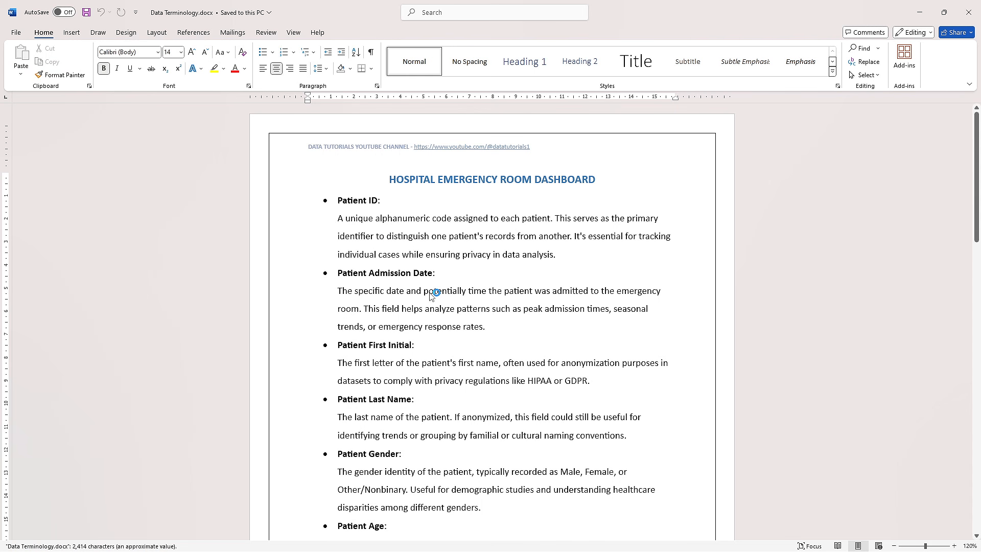
{"action": "scroll", "coordinate": [430, 292], "scroll_direction": "down", "scroll_amount": 15}
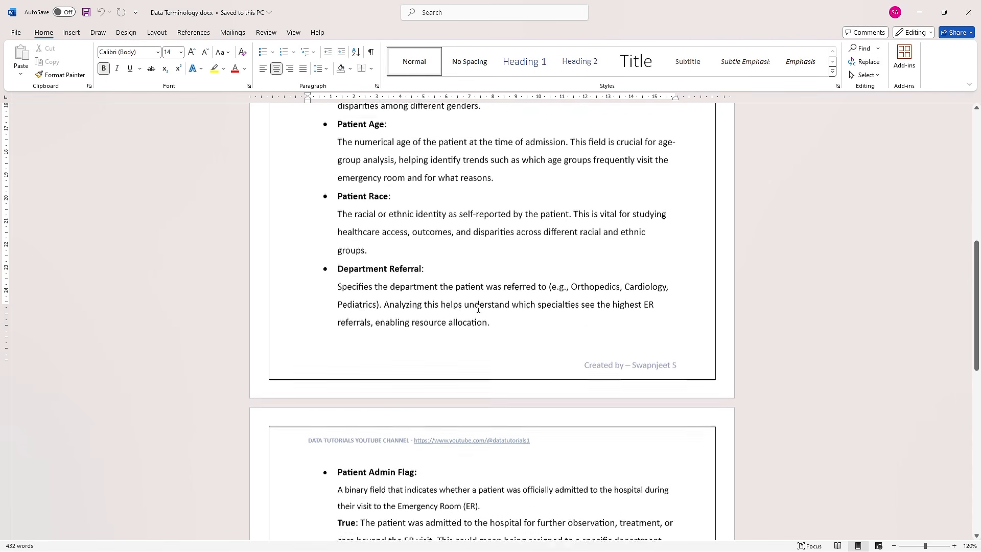
{"action": "scroll", "coordinate": [480, 302], "scroll_direction": "up", "scroll_amount": 15}
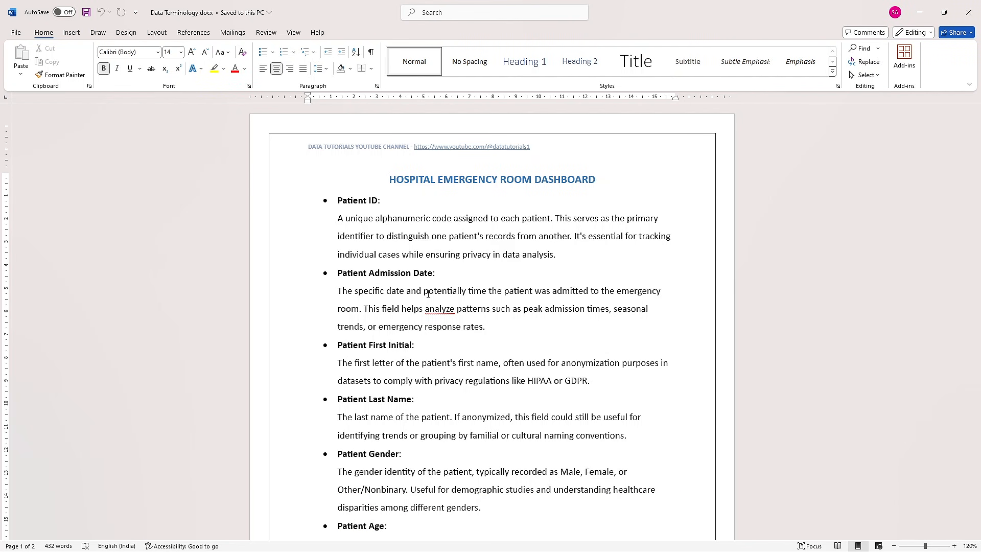
- Return to the Power BI report and review the Monthly View's patient, age group and 30-minute target visuals and its month slicer
{"action": "key", "text": "alt+Tab"}
{"action": "key", "text": "Tab"}
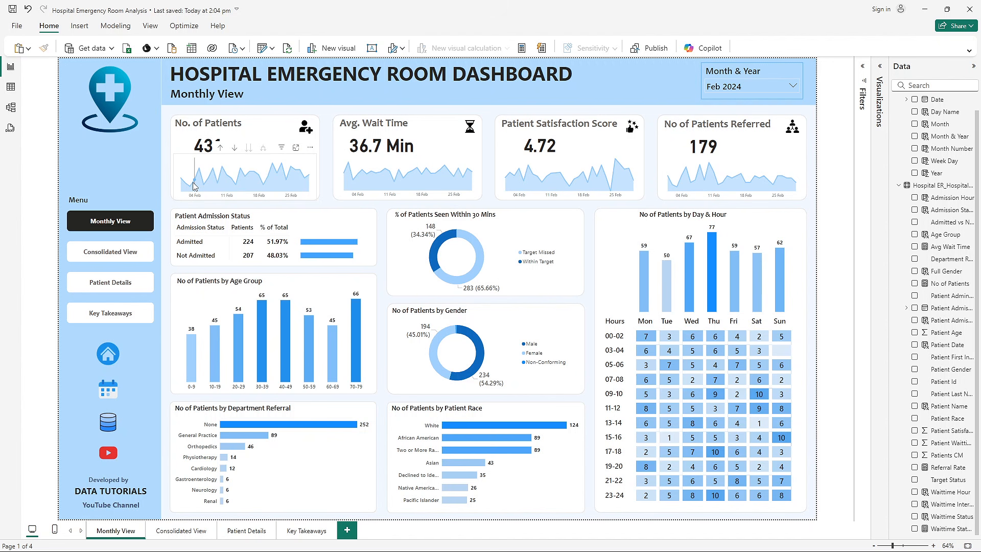
{"action": "mouse_move", "coordinate": [199, 178]}
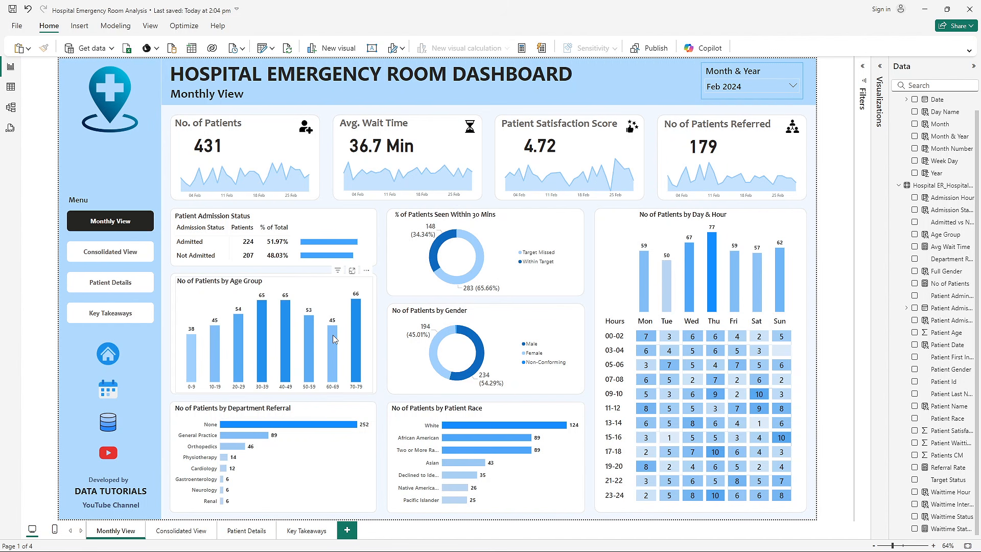
{"action": "mouse_move", "coordinate": [333, 336]}
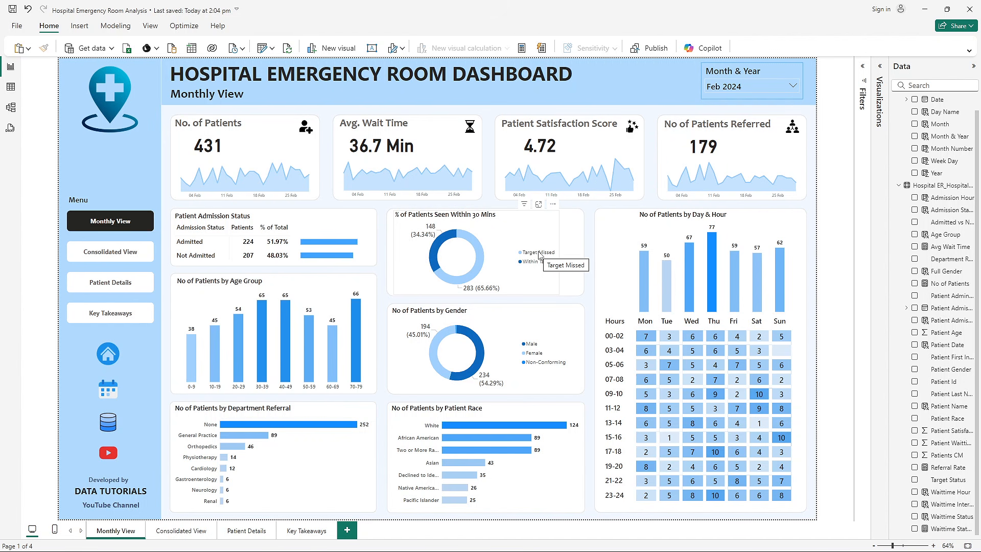
{"action": "mouse_move", "coordinate": [481, 260]}
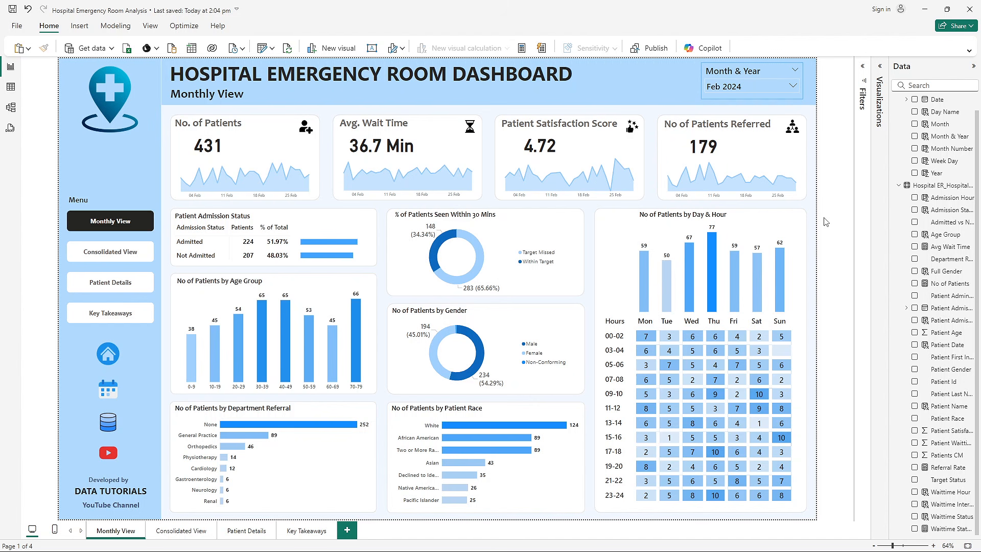
{"action": "left_click", "coordinate": [740, 74]}
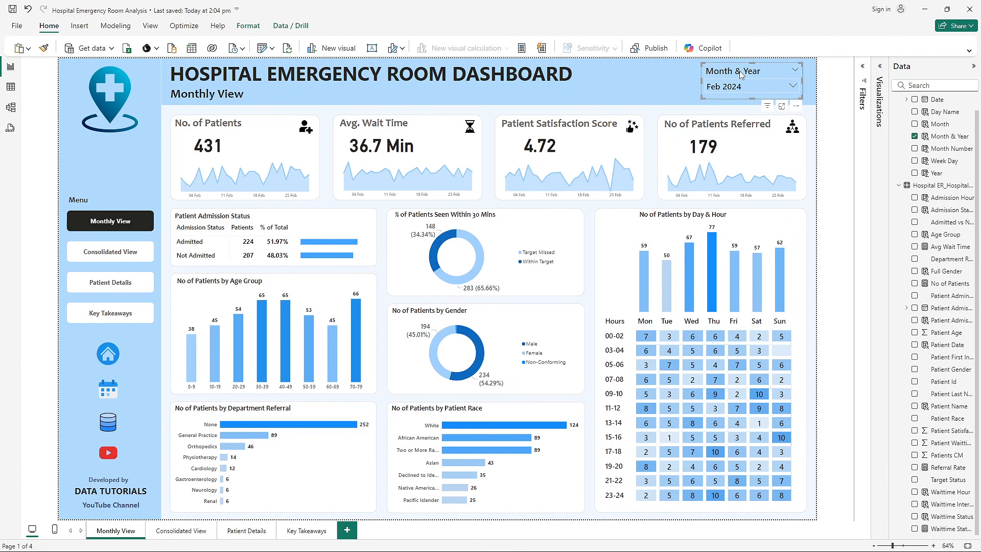
{"action": "left_click", "coordinate": [818, 260]}
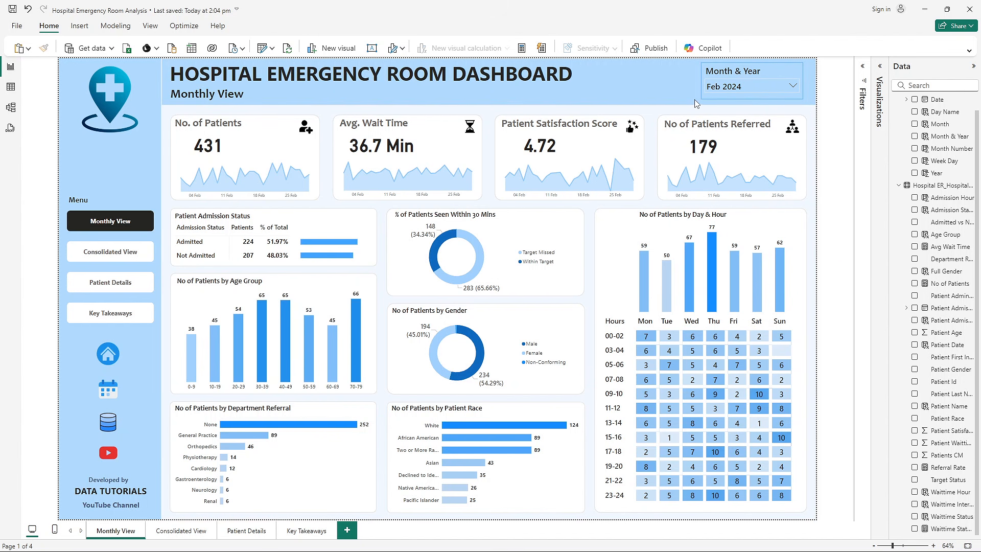
- Filter the Monthly View page to Jan 2024 and, after that, to Apr 2024
{"action": "left_click", "coordinate": [731, 88]}
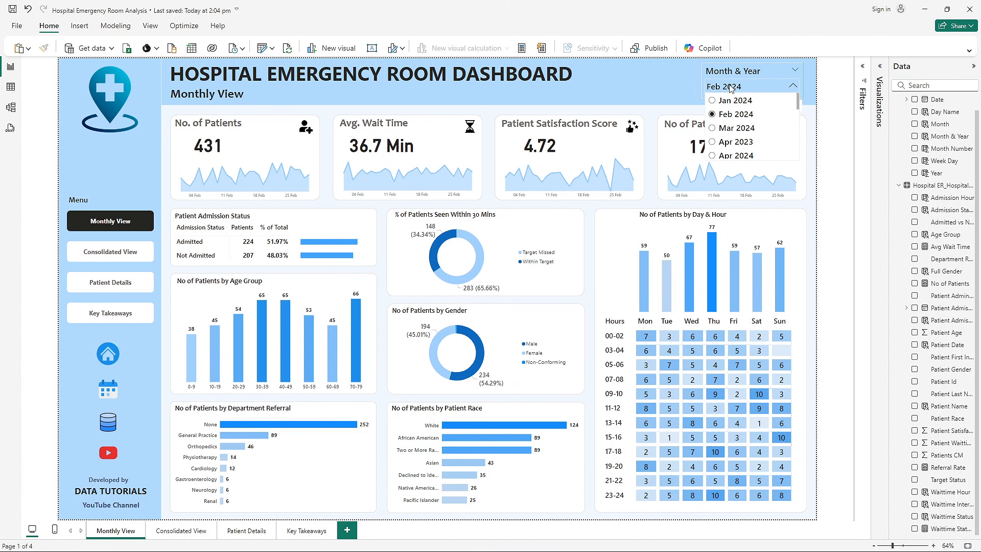
{"action": "left_click", "coordinate": [735, 101]}
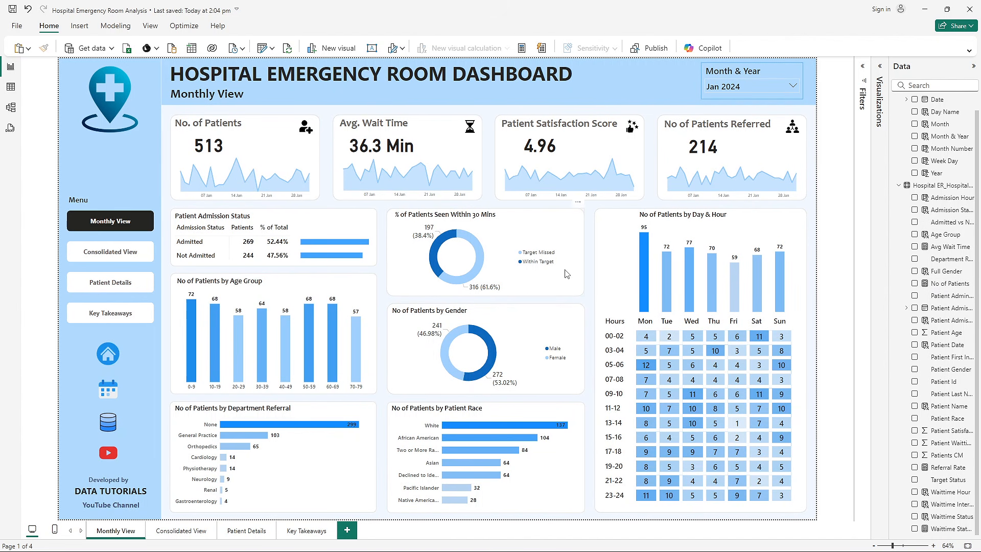
{"action": "left_click", "coordinate": [753, 88]}
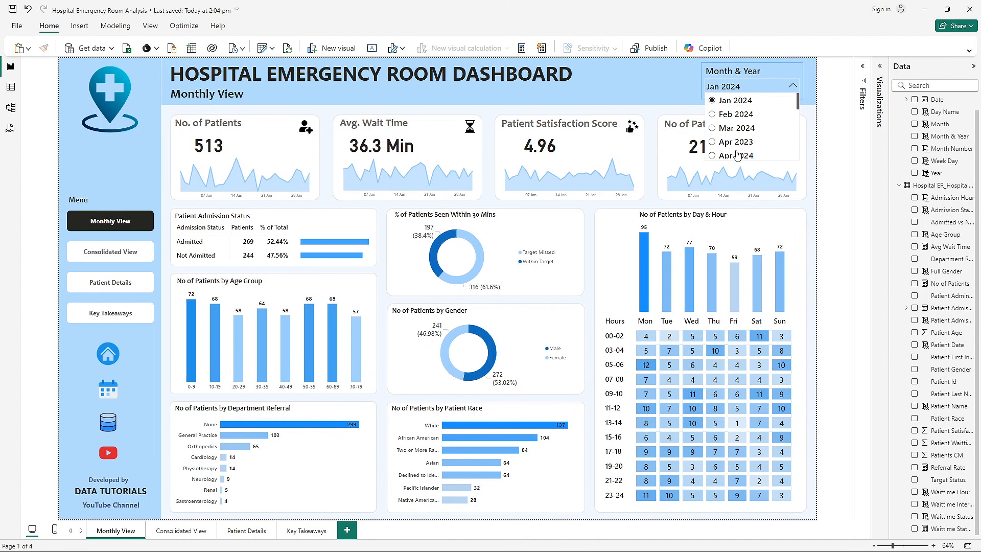
{"action": "left_click", "coordinate": [736, 153]}
- Filter the Monthly View page to Nov 2023 and close the month list
{"action": "left_click", "coordinate": [740, 87]}
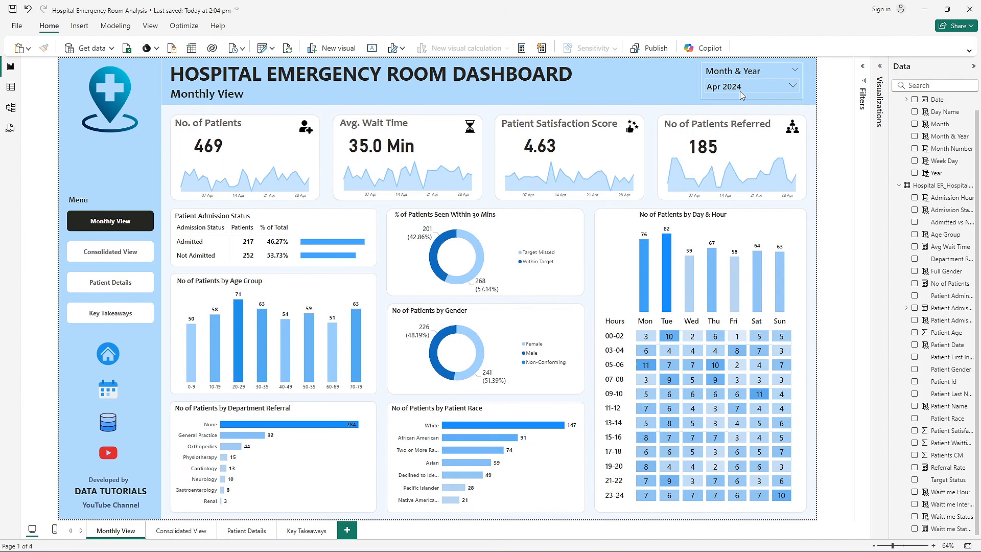
{"action": "scroll", "coordinate": [742, 143], "scroll_direction": "down", "scroll_amount": 5}
{"action": "left_click", "coordinate": [742, 143]}
{"action": "left_click", "coordinate": [742, 87]}
{"action": "scroll", "coordinate": [742, 118], "scroll_direction": "up", "scroll_amount": 5}
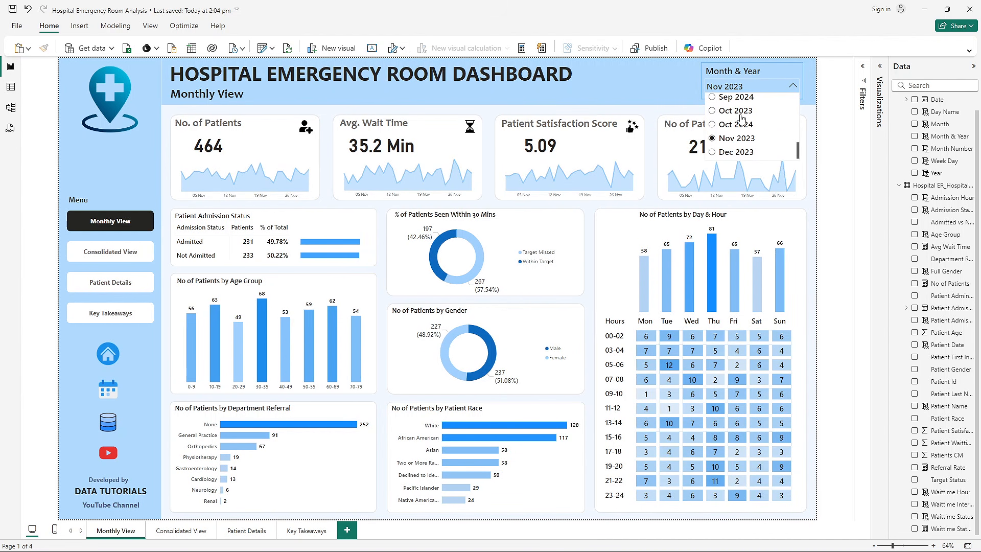
{"action": "left_click", "coordinate": [833, 136]}
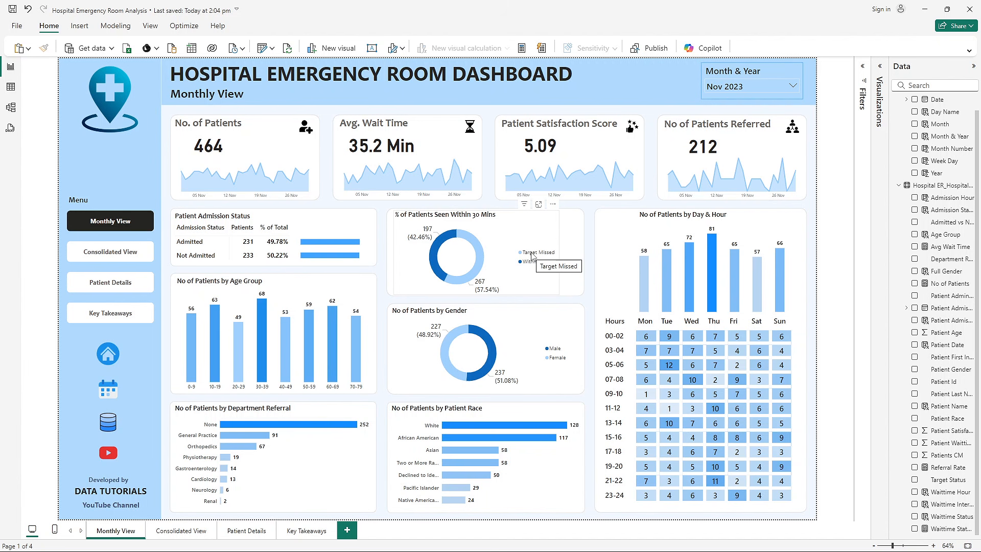
- Cross-filter the page by the Target Missed and Within Target donut segments in turn, clearing each selection
{"action": "left_click", "coordinate": [483, 256]}
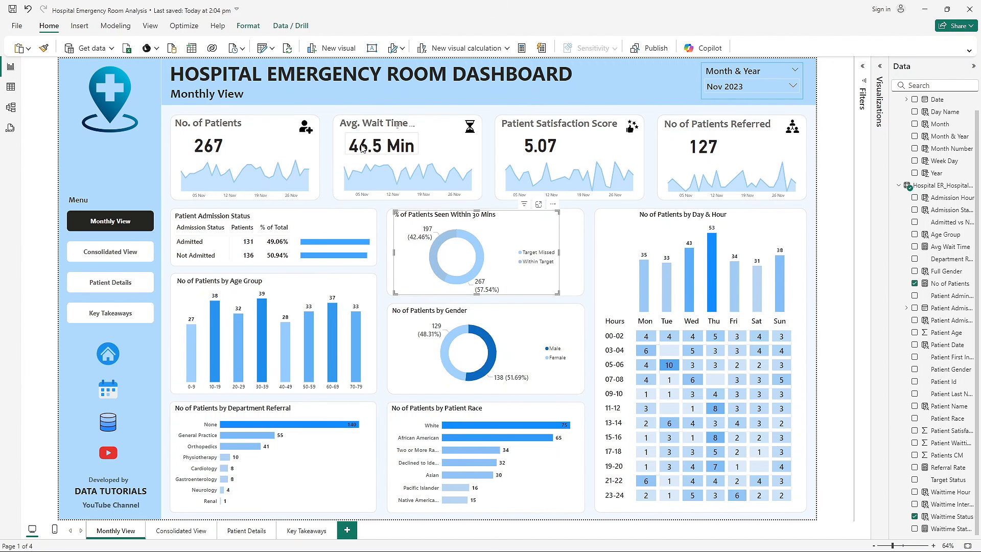
{"action": "left_click", "coordinate": [480, 264]}
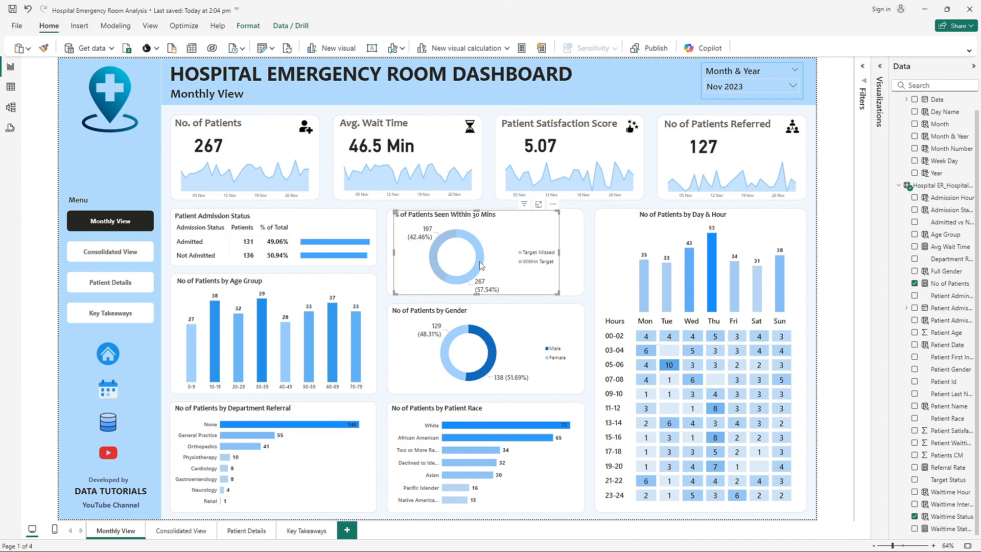
{"action": "left_click", "coordinate": [433, 260]}
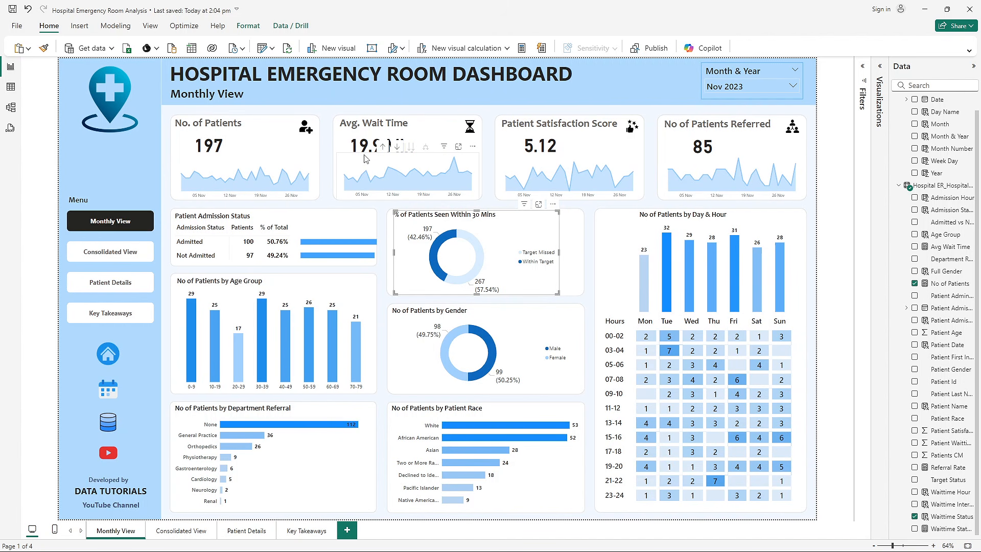
{"action": "left_click", "coordinate": [433, 251]}
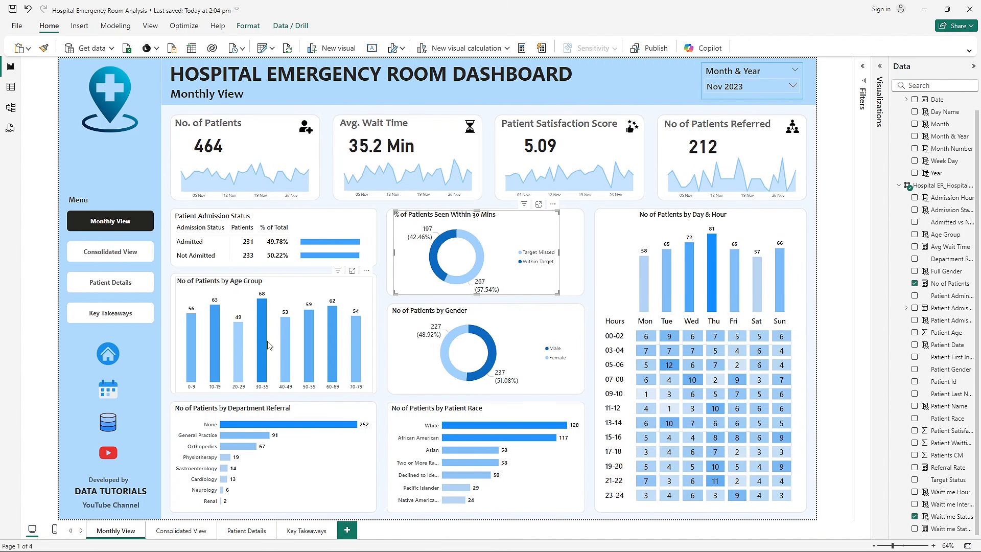
- Cross-filter the page by the 30-39 age group and by the African American patient race bar, clearing each selection
{"action": "mouse_move", "coordinate": [276, 329]}
{"action": "left_click", "coordinate": [259, 308]}
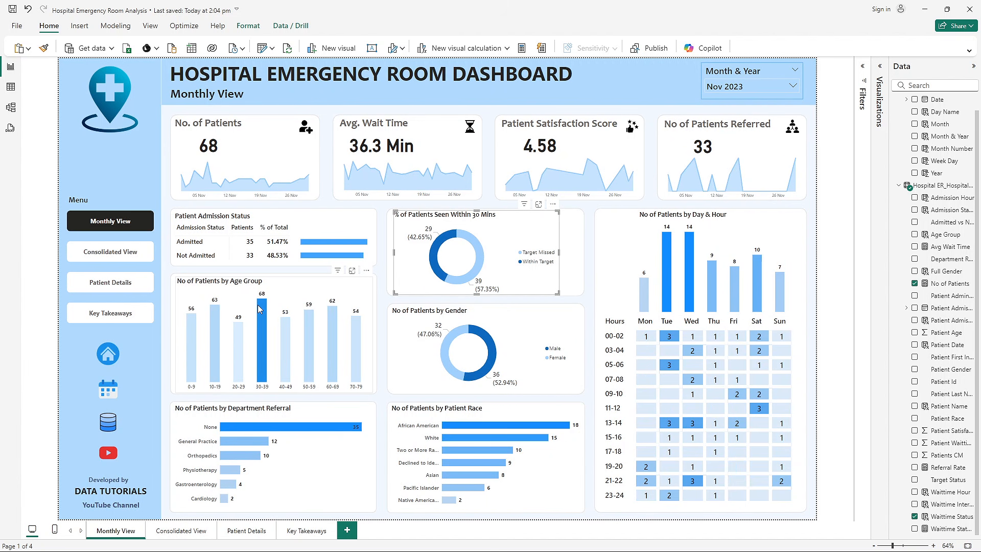
{"action": "left_click", "coordinate": [261, 346]}
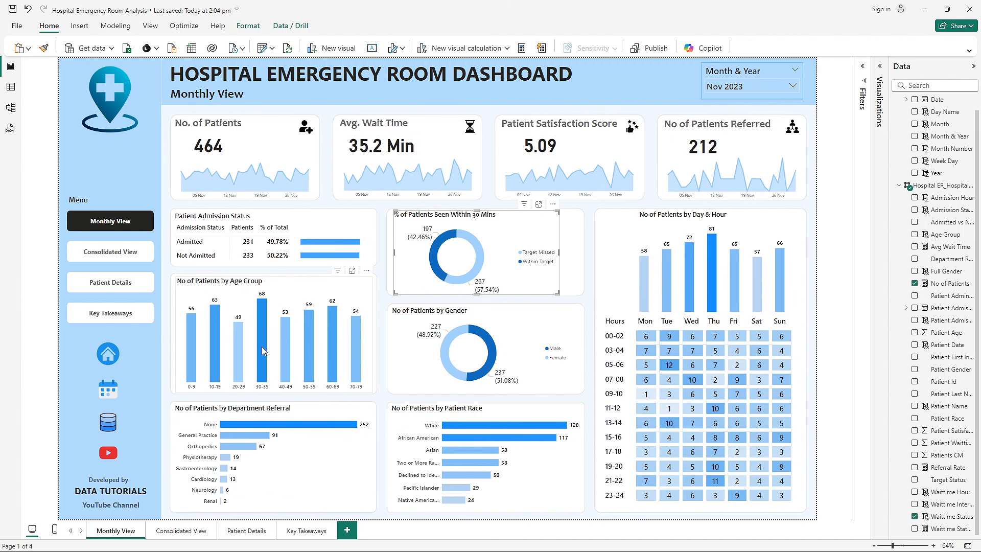
{"action": "left_click", "coordinate": [455, 438]}
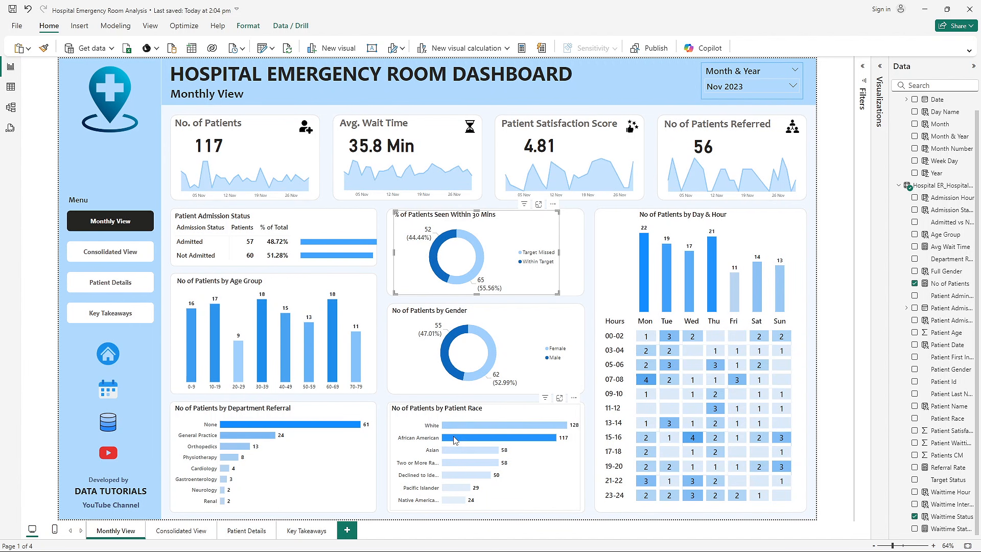
{"action": "left_click", "coordinate": [455, 438]}
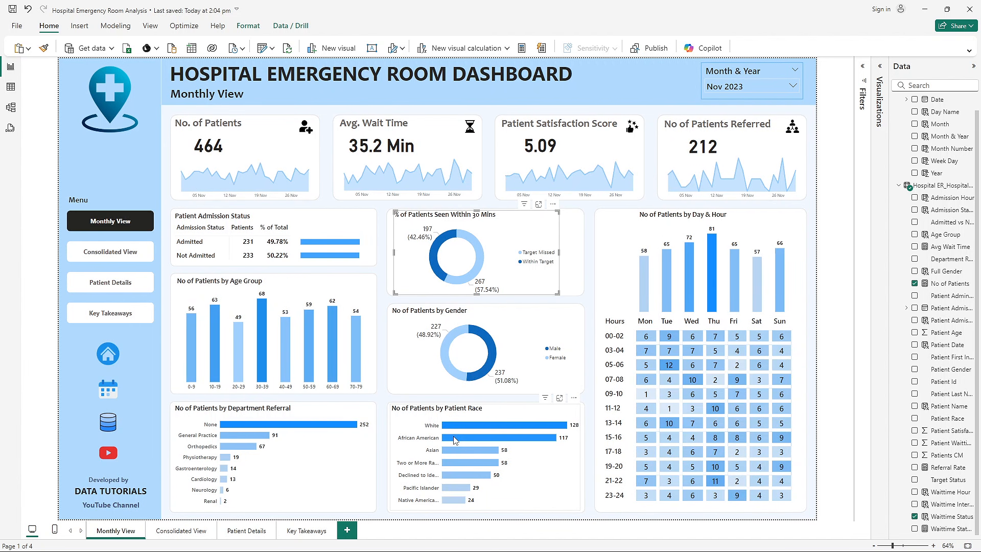
- Cross-filter the page twice by the upper Patient Admission Status bar, clearing it each time, and deselect the visuals
{"action": "left_click", "coordinate": [317, 244]}
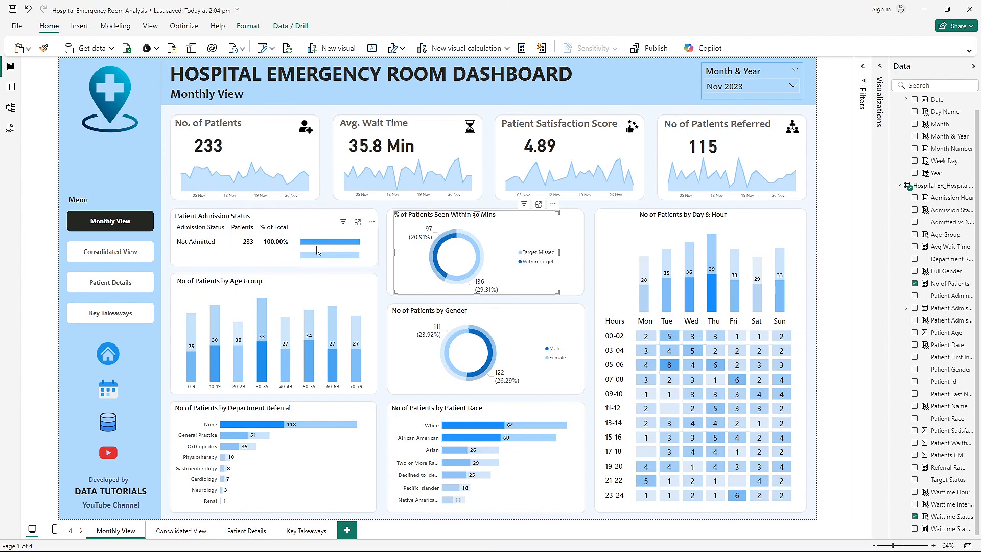
{"action": "left_click", "coordinate": [322, 248]}
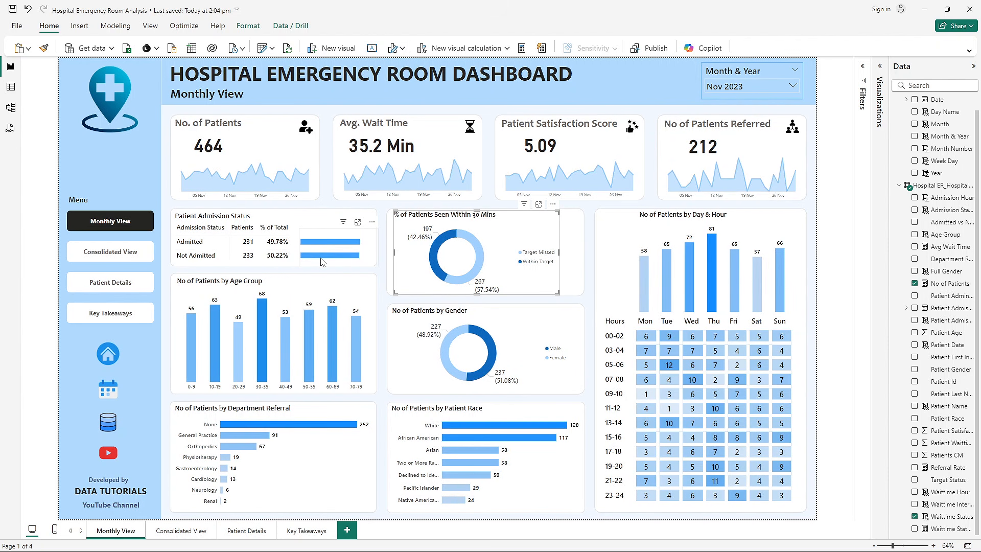
{"action": "left_click", "coordinate": [322, 247]}
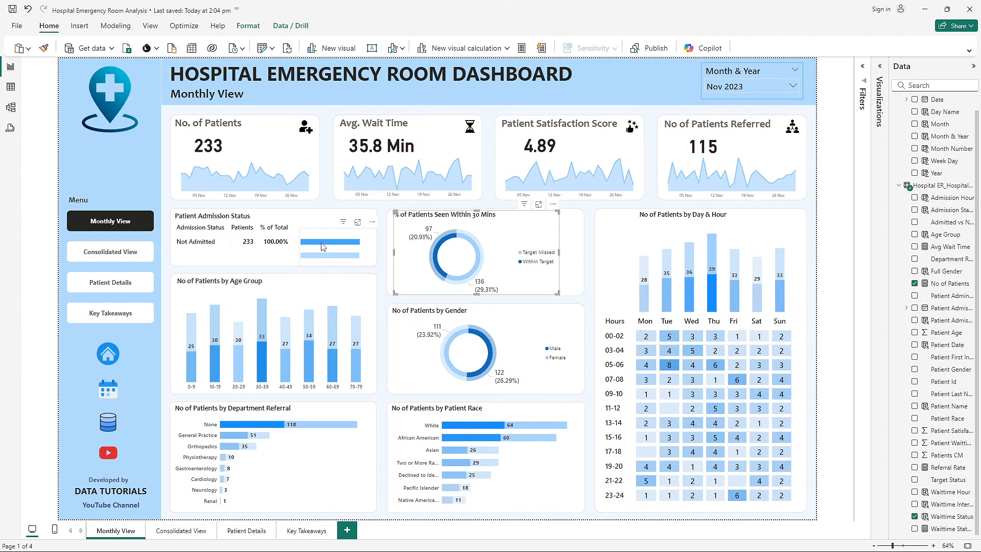
{"action": "left_click", "coordinate": [321, 246]}
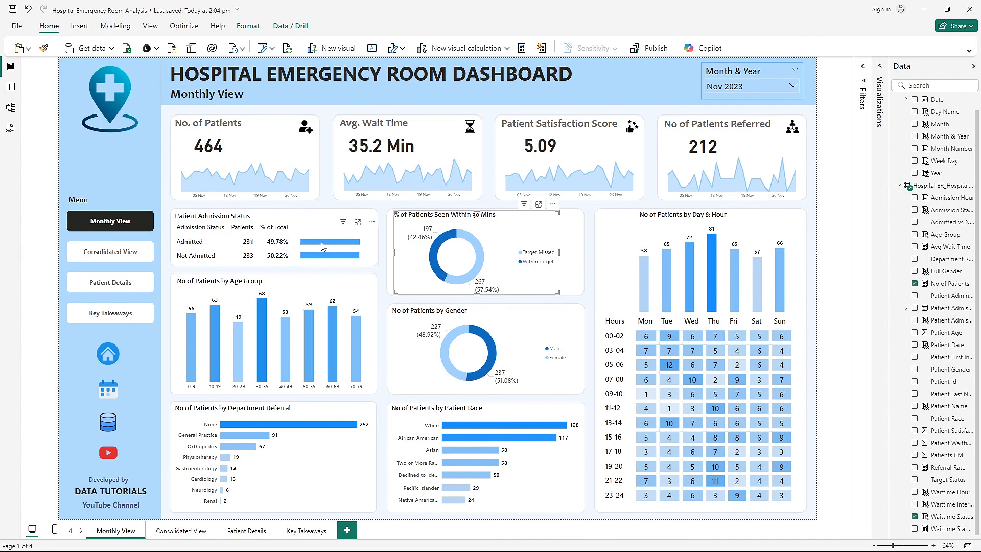
{"action": "left_click", "coordinate": [380, 281]}
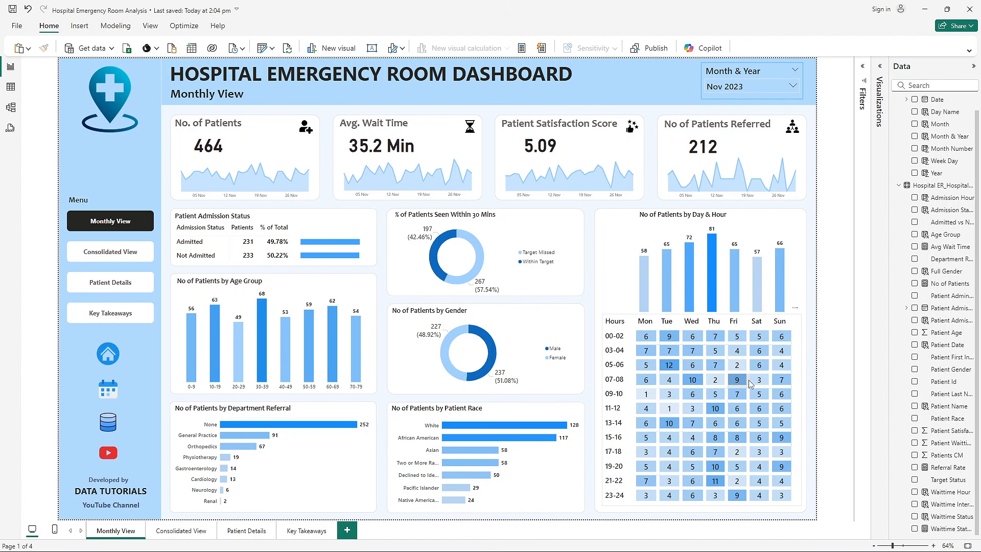
{"action": "left_click", "coordinate": [780, 322]}
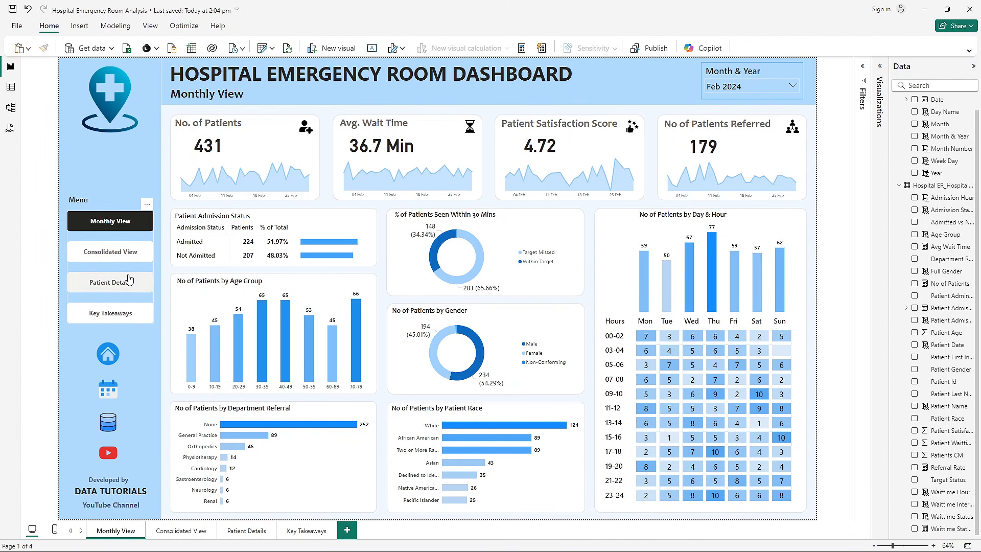
- Go to the Consolidated View page and inspect the start and end date calendars of its date slicer
{"action": "left_click", "coordinate": [127, 259], "text": "ctrl"}
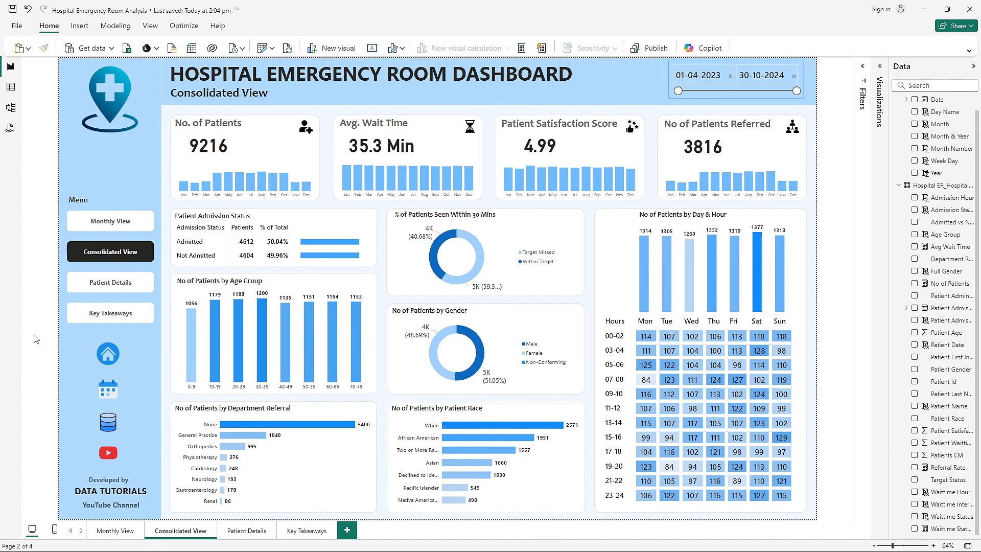
{"action": "left_click", "coordinate": [707, 76]}
{"action": "left_click", "coordinate": [730, 77]}
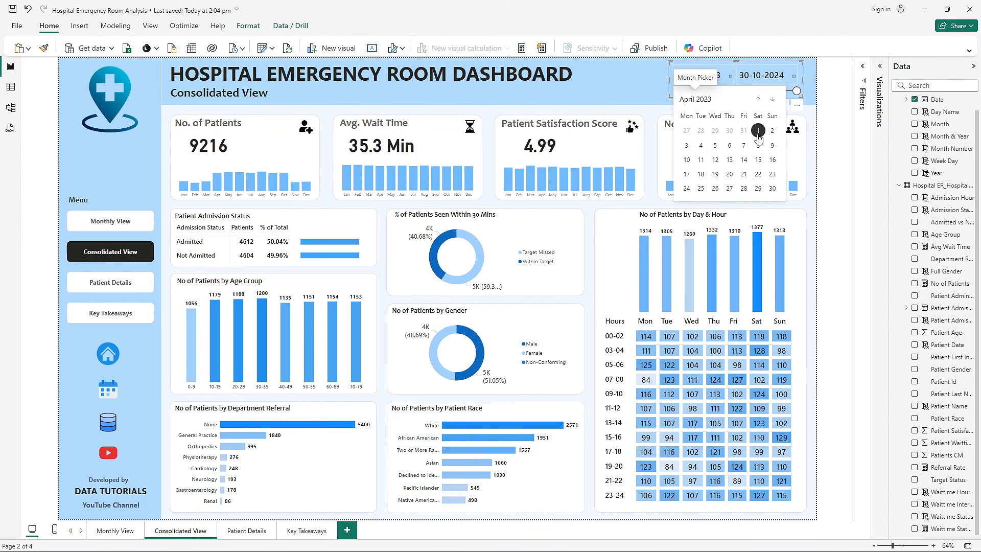
{"action": "left_click", "coordinate": [795, 78]}
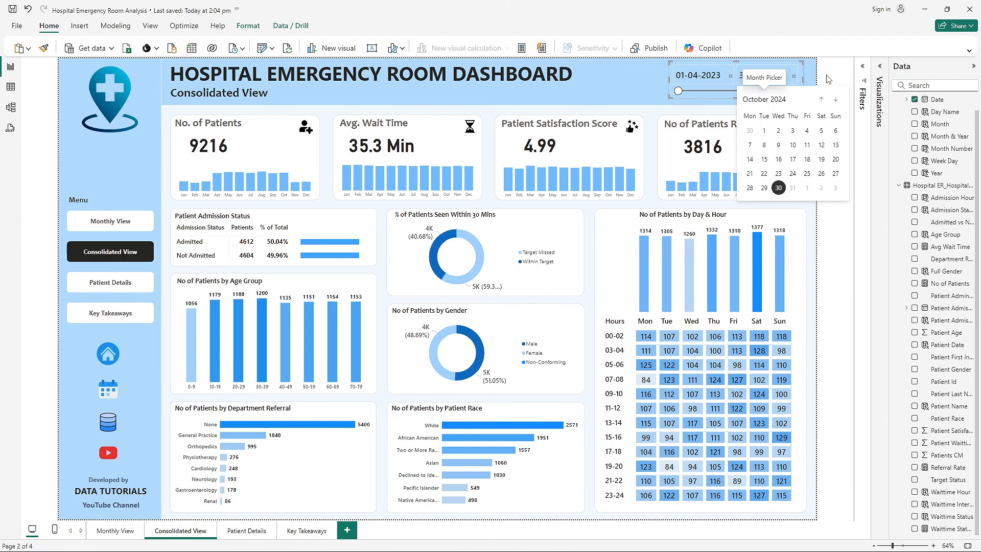
- Close the date calendar, shorten the Consolidated View date range to end on 15-01-2024, and restore its end date to 30-10-2024
{"action": "left_click", "coordinate": [840, 80]}
{"action": "left_click", "coordinate": [835, 105]}
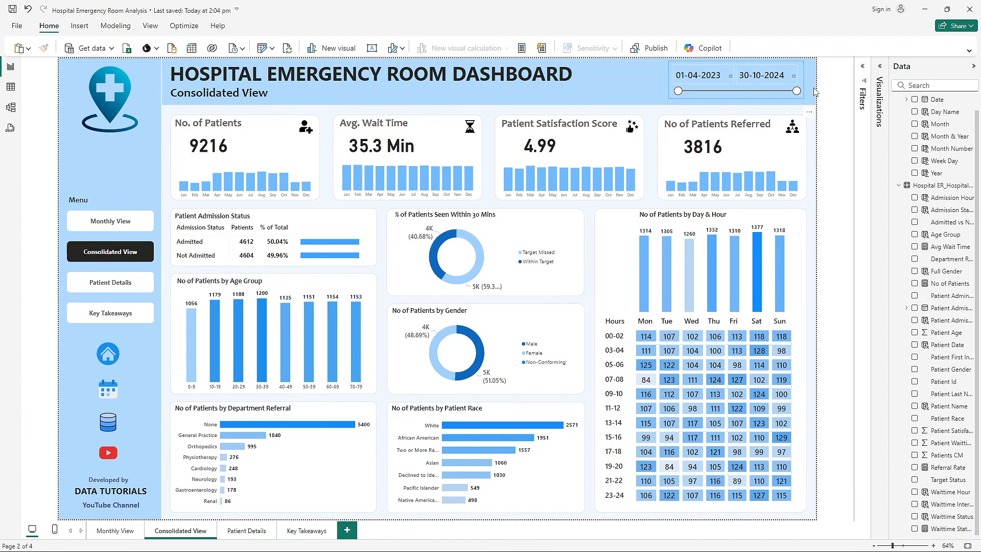
{"action": "left_click_drag", "start_coordinate": [798, 92], "coordinate": [737, 90]}
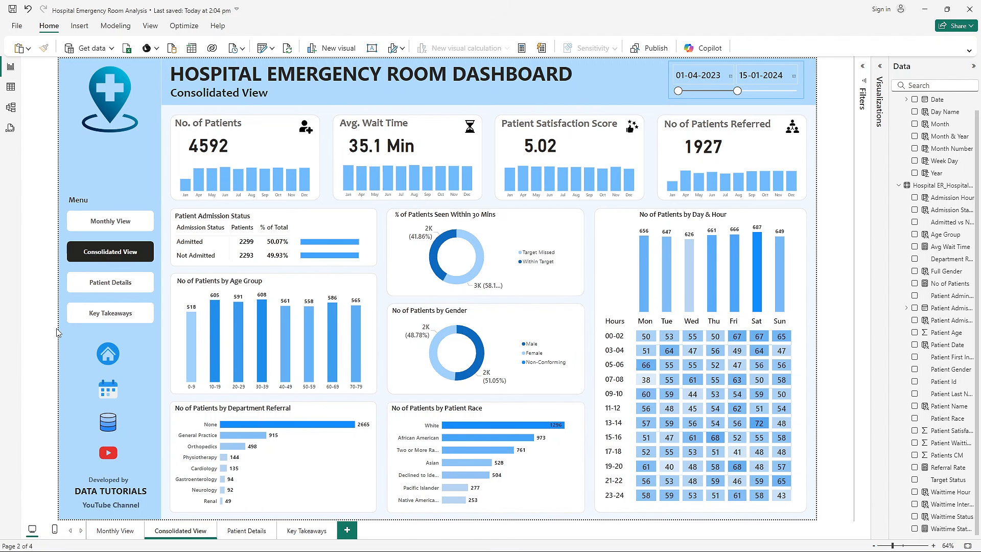
{"action": "left_click_drag", "start_coordinate": [736, 91], "coordinate": [806, 97]}
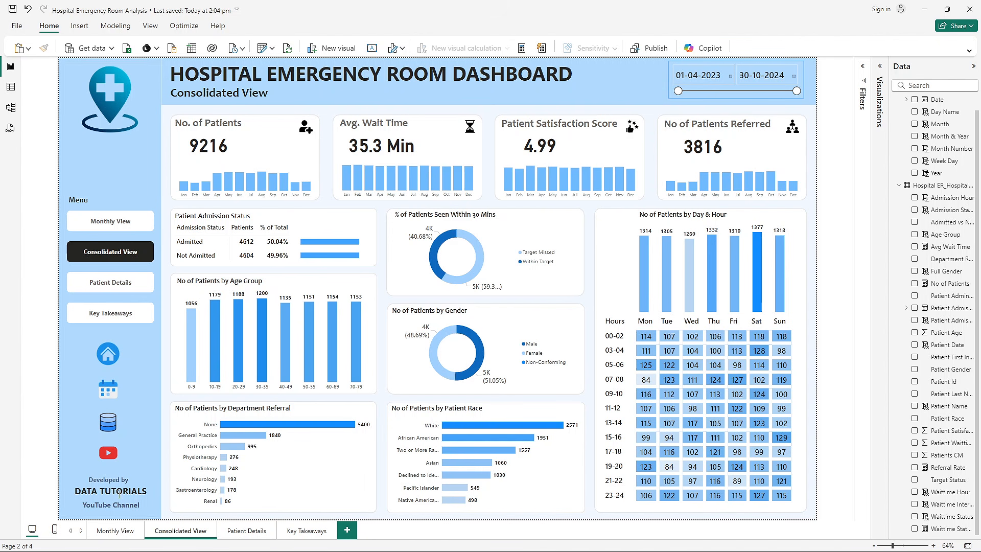
- View the Patient Details and Key Takeaways pages in turn, and return to the Monthly View page
{"action": "left_click", "coordinate": [248, 531]}
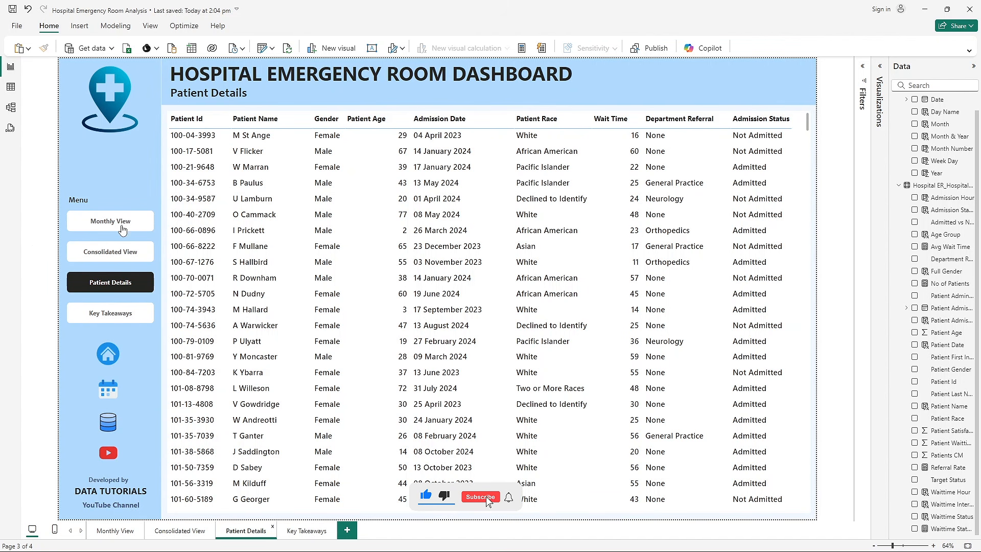
{"action": "left_click", "coordinate": [132, 314], "text": "ctrl"}
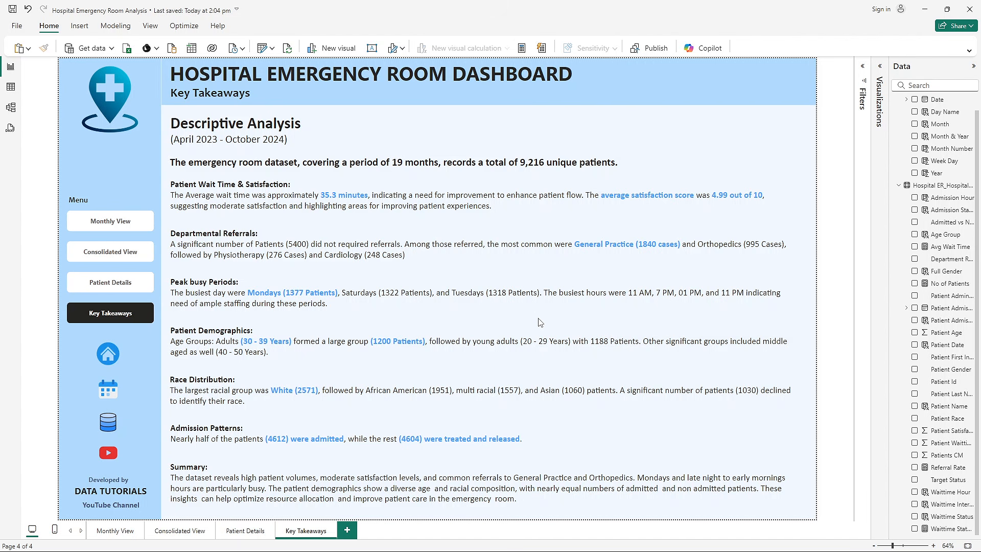
{"action": "left_click", "coordinate": [115, 528]}
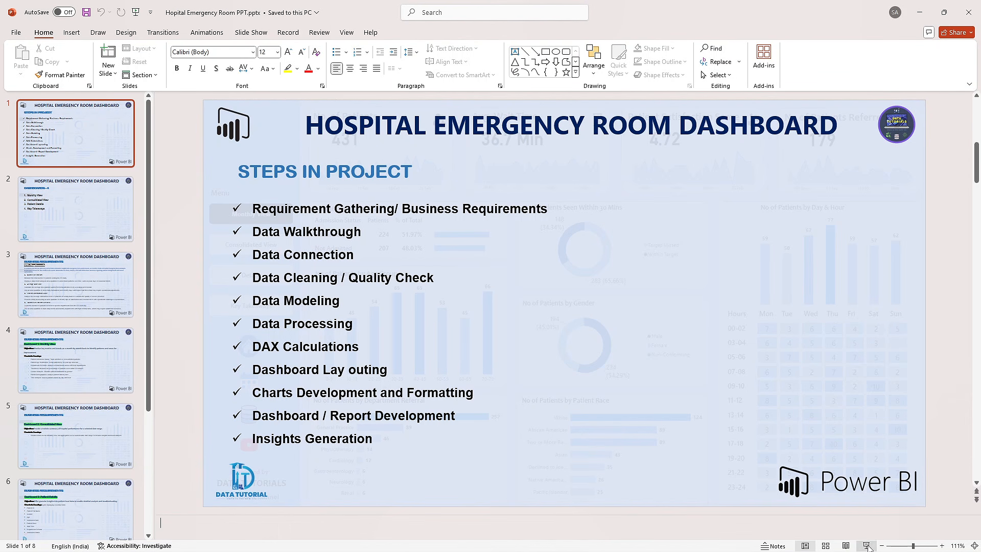
- Switch to the Hospital Emergency Room presentation in PowerPoint and start the slide show at the Steps in Project slide
{"action": "left_click", "coordinate": [866, 545]}
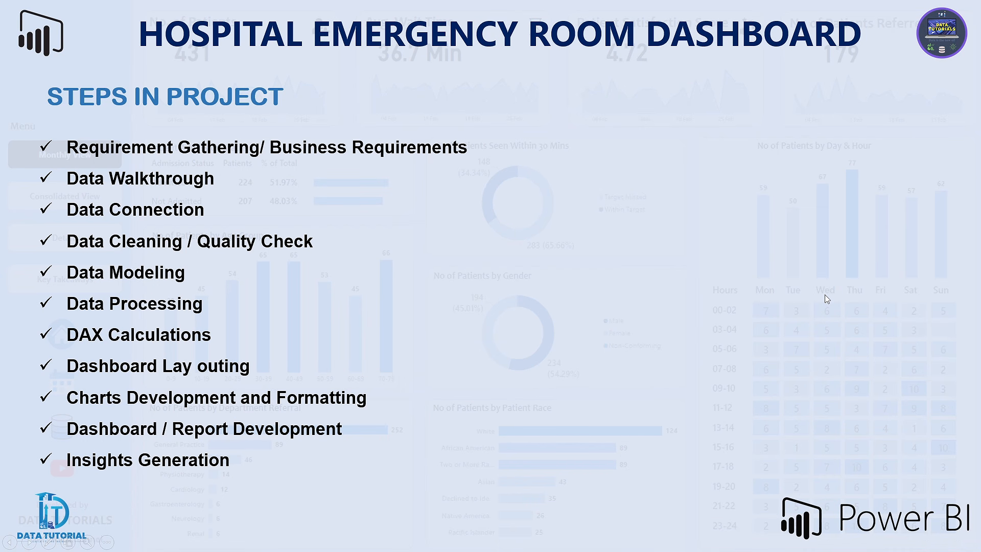
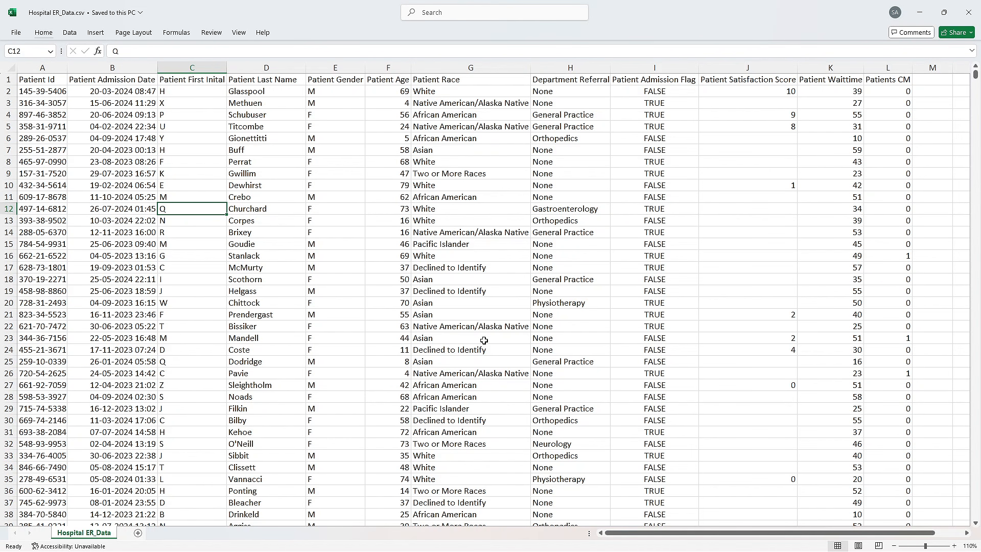
- Switch to the Data Terminology document in Word and skim its field definitions from Patient ID through Patients CM
{"action": "mouse_move", "coordinate": [648, 547]}
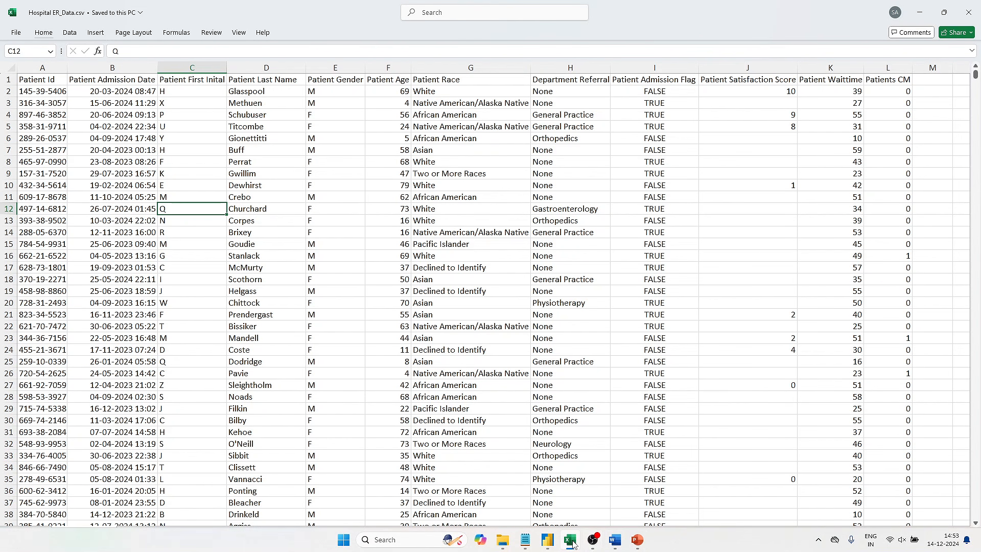
{"action": "left_click", "coordinate": [609, 543]}
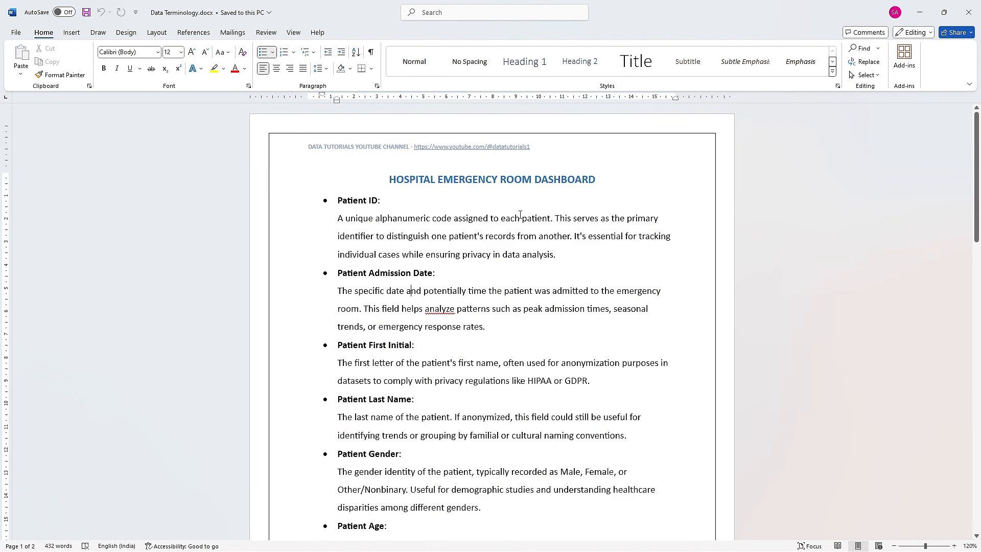
{"action": "scroll", "coordinate": [520, 214], "scroll_direction": "down", "scroll_amount": 15}
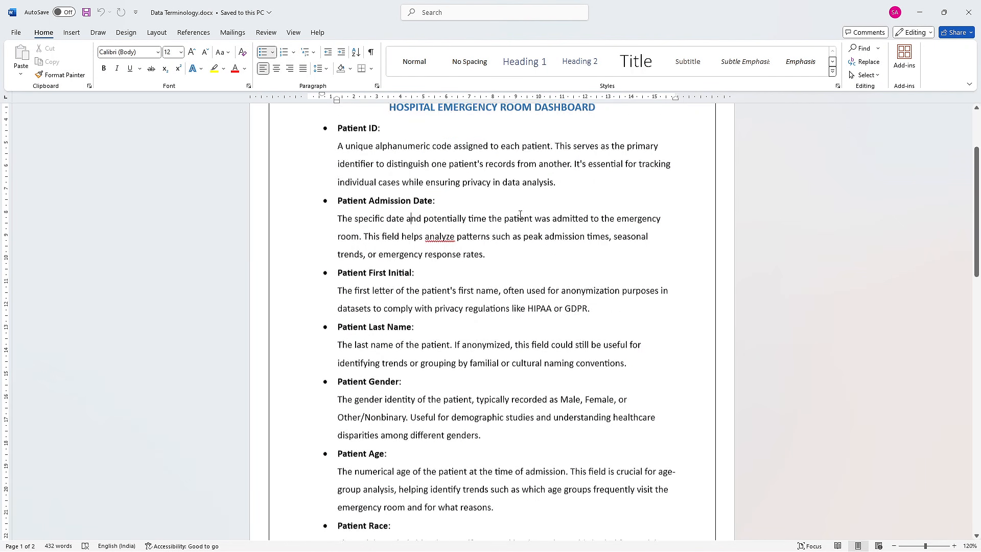
{"action": "scroll", "coordinate": [520, 214], "scroll_direction": "down", "scroll_amount": 2}
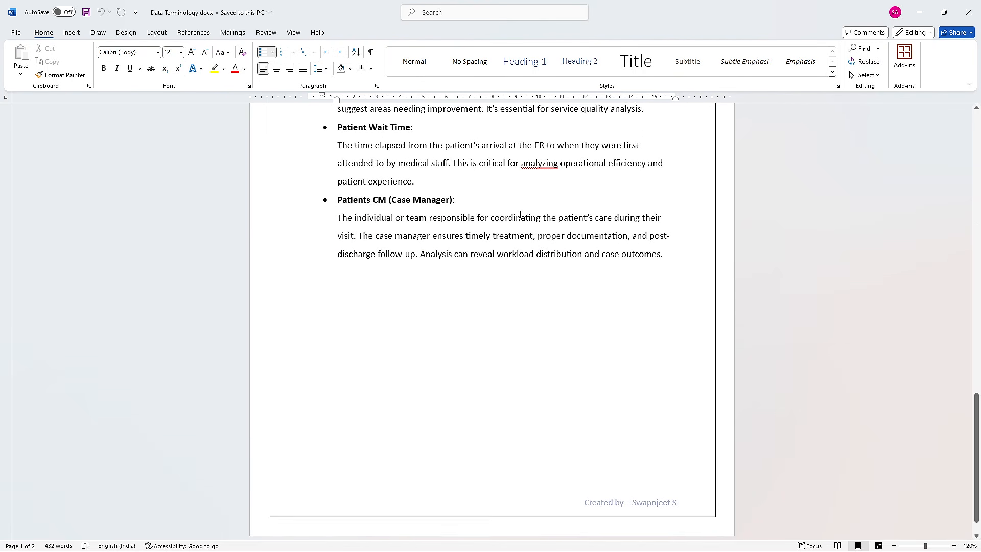
{"action": "scroll", "coordinate": [520, 215], "scroll_direction": "up", "scroll_amount": 17}
{"action": "scroll", "coordinate": [520, 215], "scroll_direction": "up", "scroll_amount": 1}
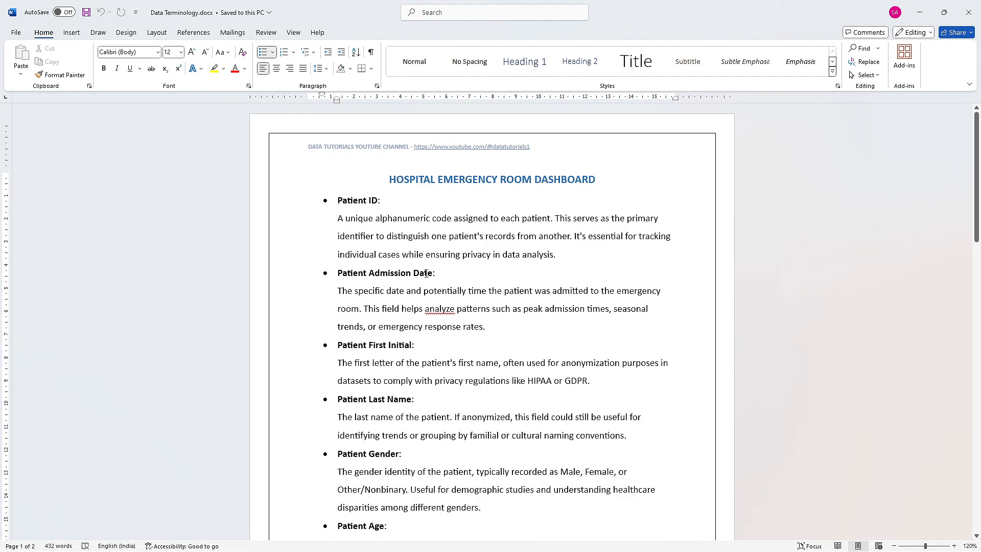
- Return to the Hospital ER_Data file in Excel and look over entries in the Patient First Inital and Patient Admission Date columns
{"action": "key", "text": "alt+Tab"}
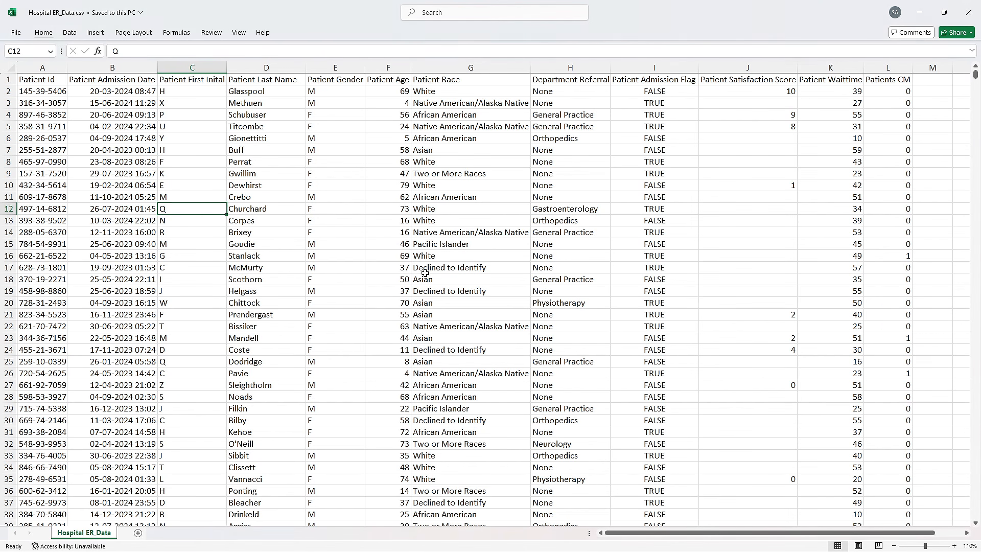
{"action": "left_click", "coordinate": [192, 287]}
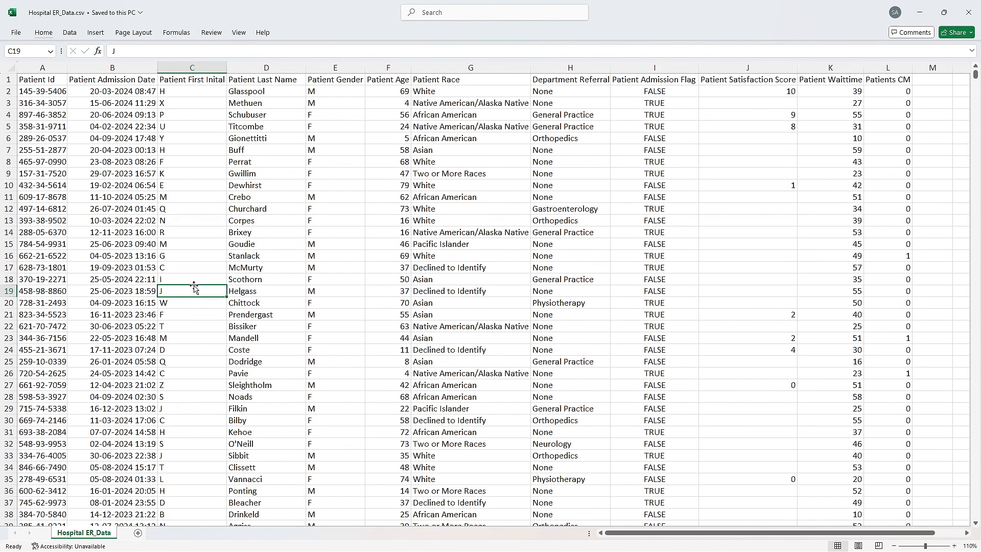
{"action": "left_click", "coordinate": [192, 232]}
{"action": "left_click", "coordinate": [150, 175]}
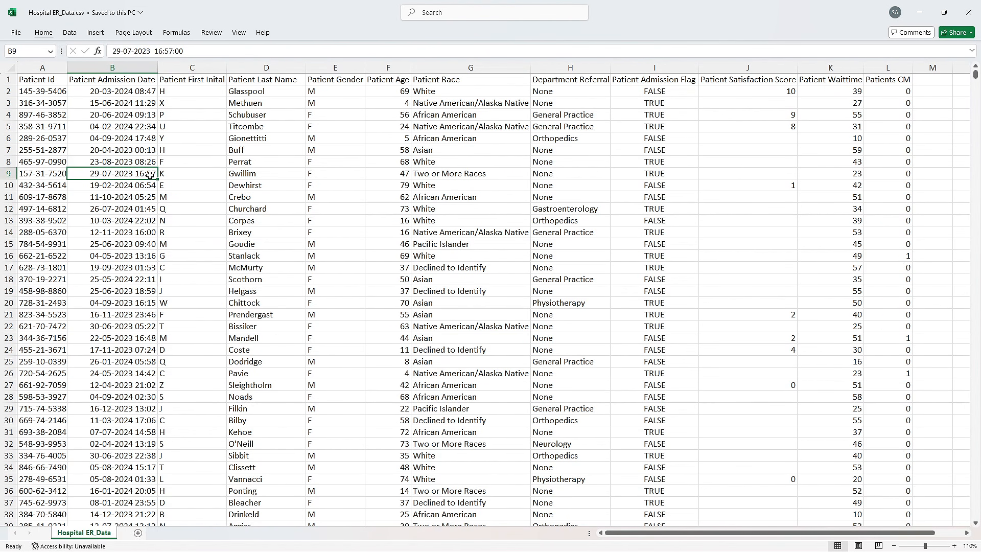
- Examine the Patient Id header and several of its entries, plus sample cells in the last name and race columns
{"action": "left_click", "coordinate": [54, 80]}
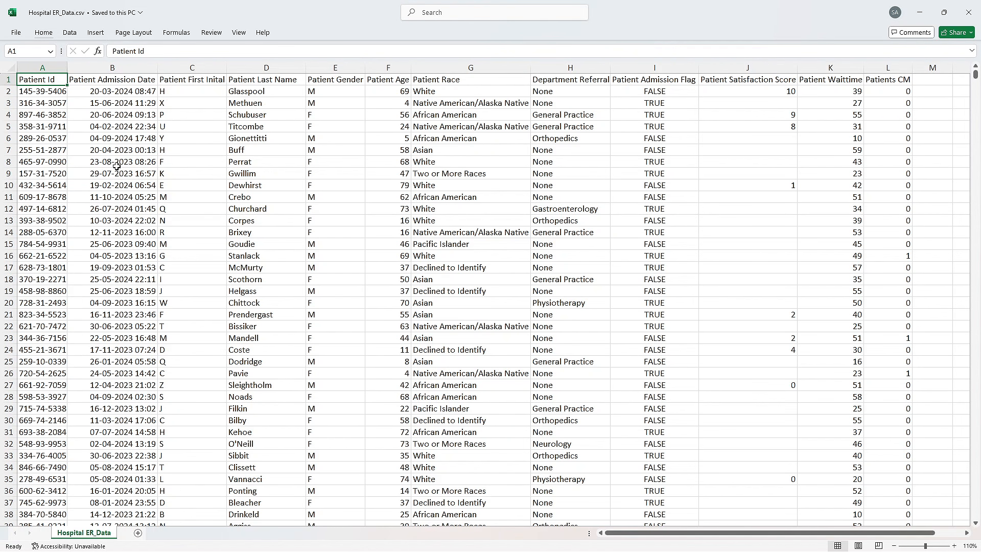
{"action": "left_click", "coordinate": [46, 107]}
{"action": "left_click", "coordinate": [51, 95]}
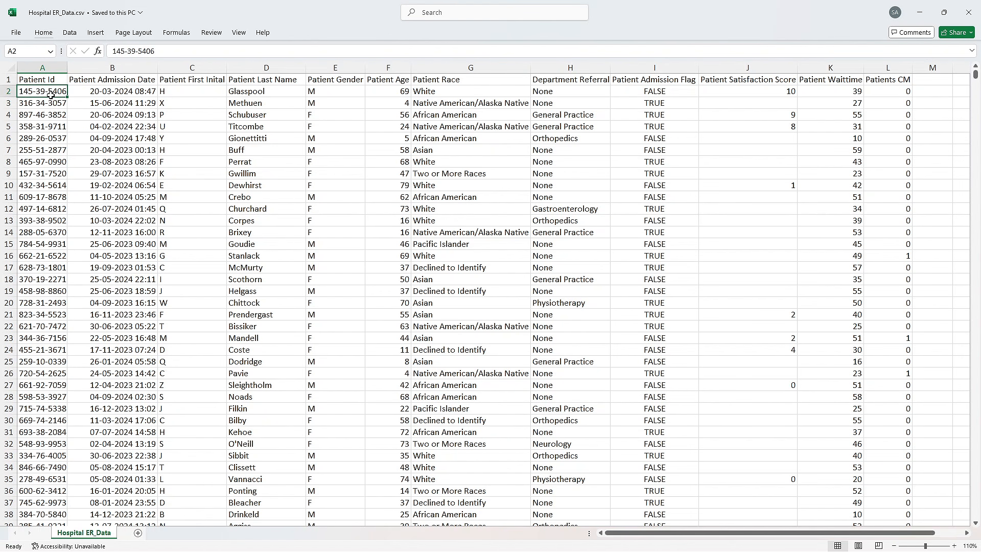
{"action": "left_click", "coordinate": [55, 196]}
{"action": "left_click", "coordinate": [47, 223]}
{"action": "left_click", "coordinate": [47, 117]}
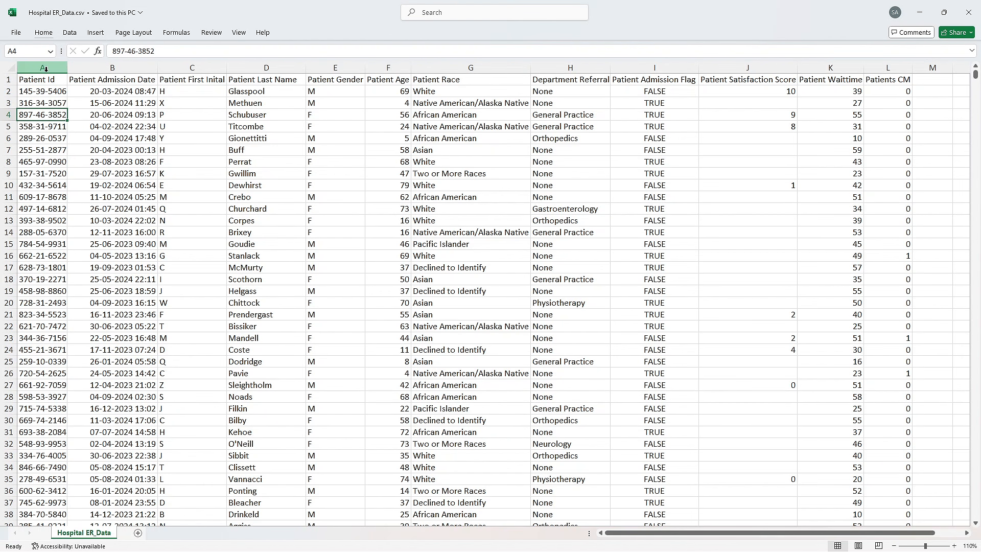
{"action": "left_click", "coordinate": [53, 94]}
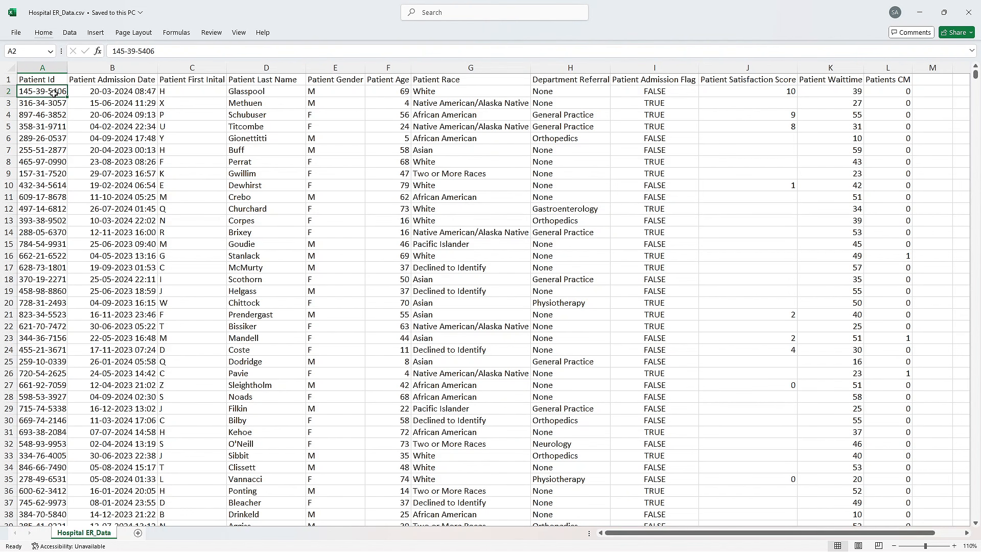
{"action": "left_click", "coordinate": [239, 206]}
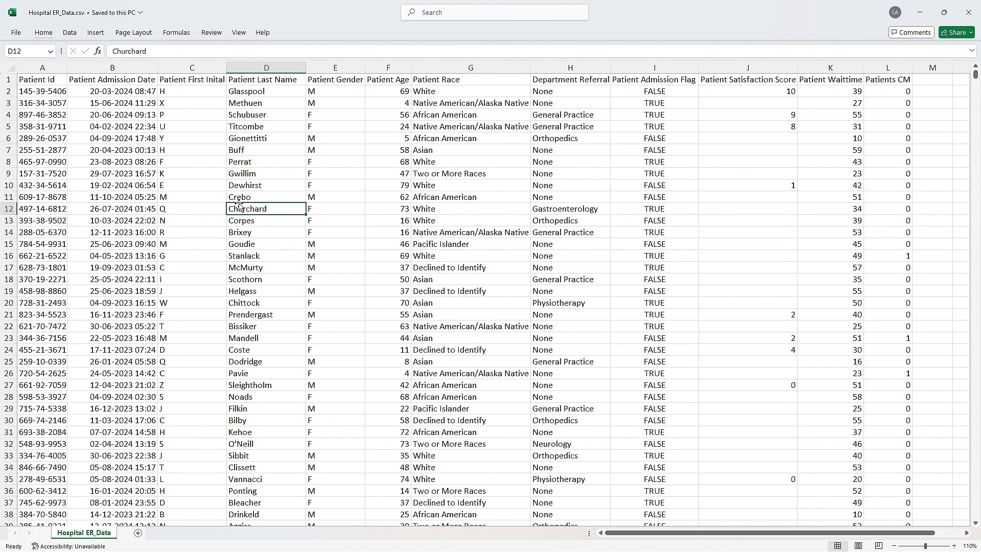
{"action": "left_click", "coordinate": [417, 301]}
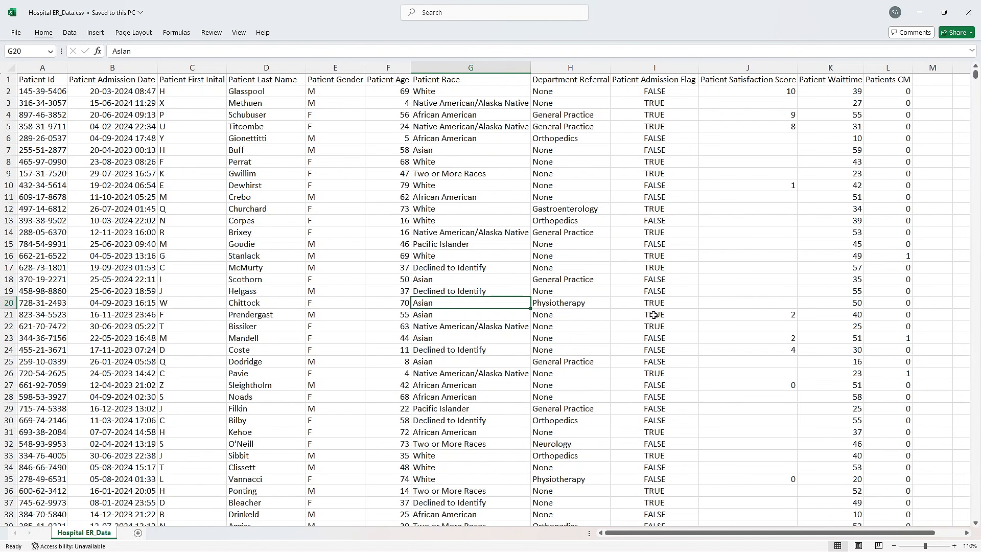
- Inspect the Patient Admission Date header and the date and time format of several of its entries
{"action": "left_click", "coordinate": [142, 254]}
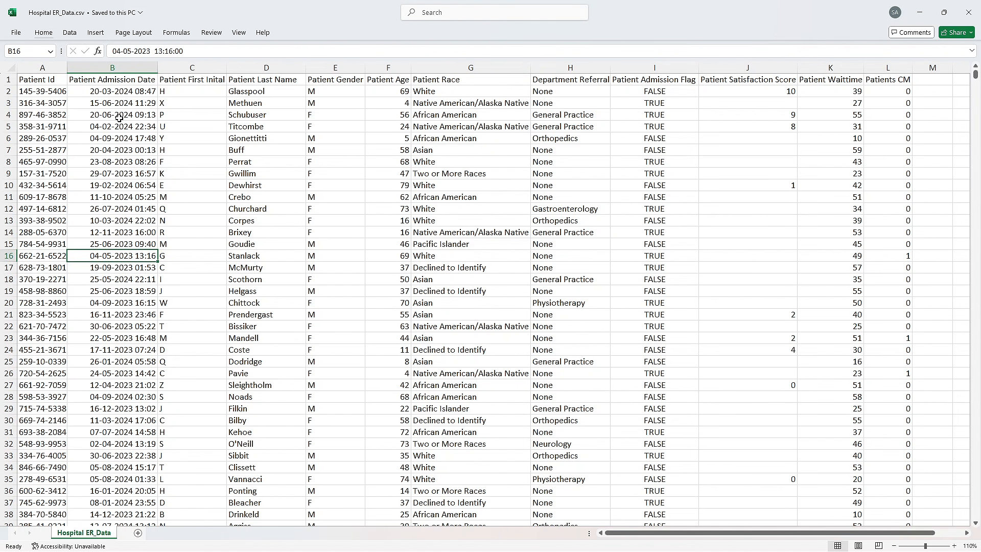
{"action": "left_click", "coordinate": [109, 87]}
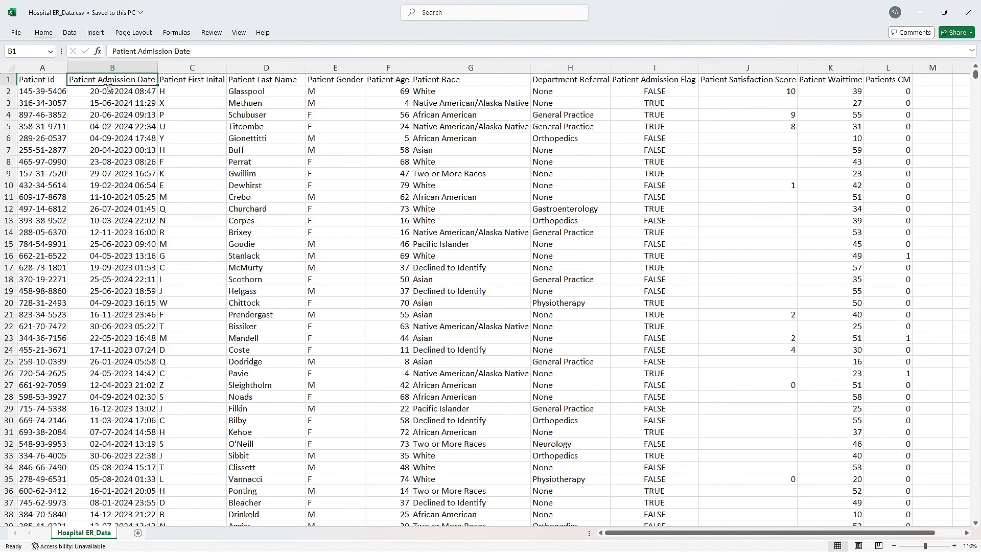
{"action": "left_click", "coordinate": [134, 220]}
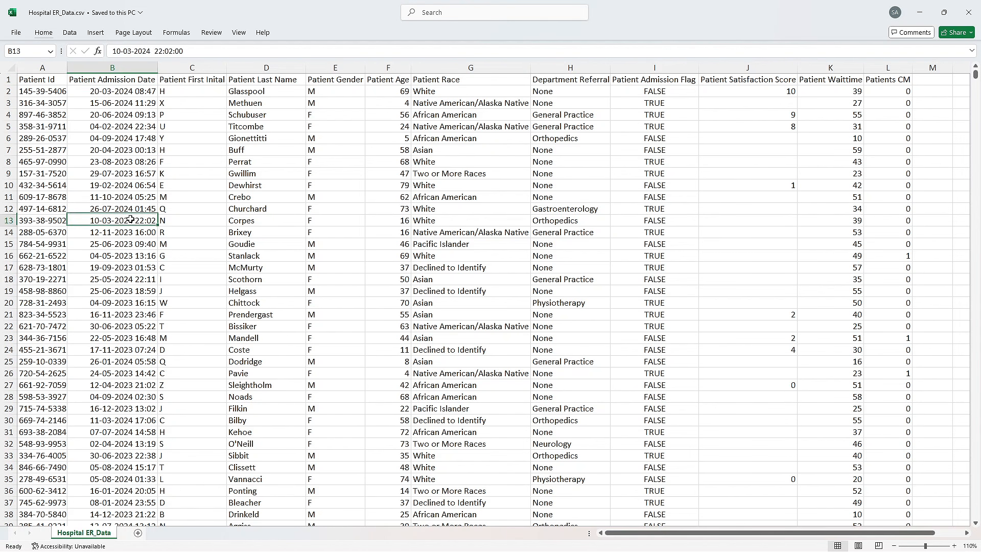
{"action": "left_click", "coordinate": [116, 138]}
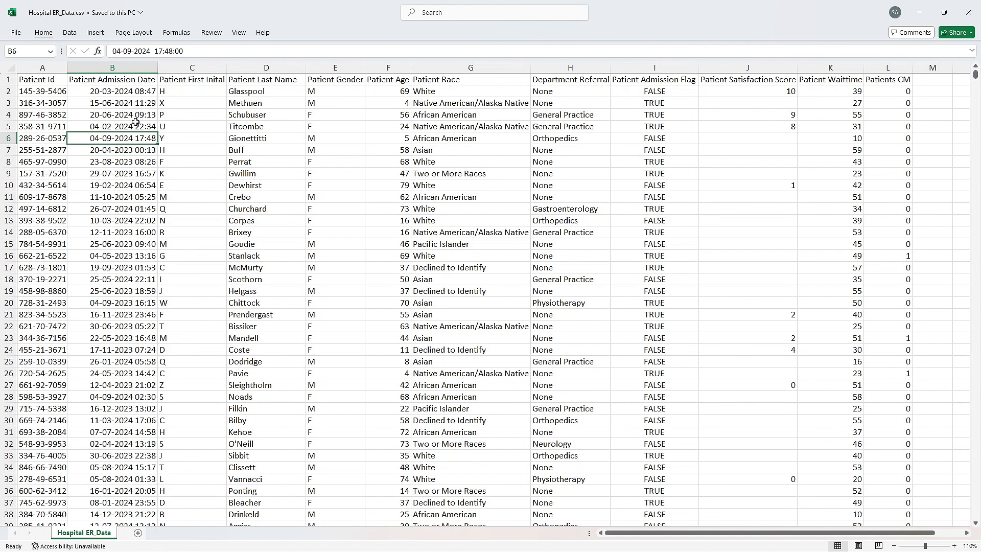
{"action": "left_click", "coordinate": [151, 81]}
{"action": "left_click", "coordinate": [152, 92]}
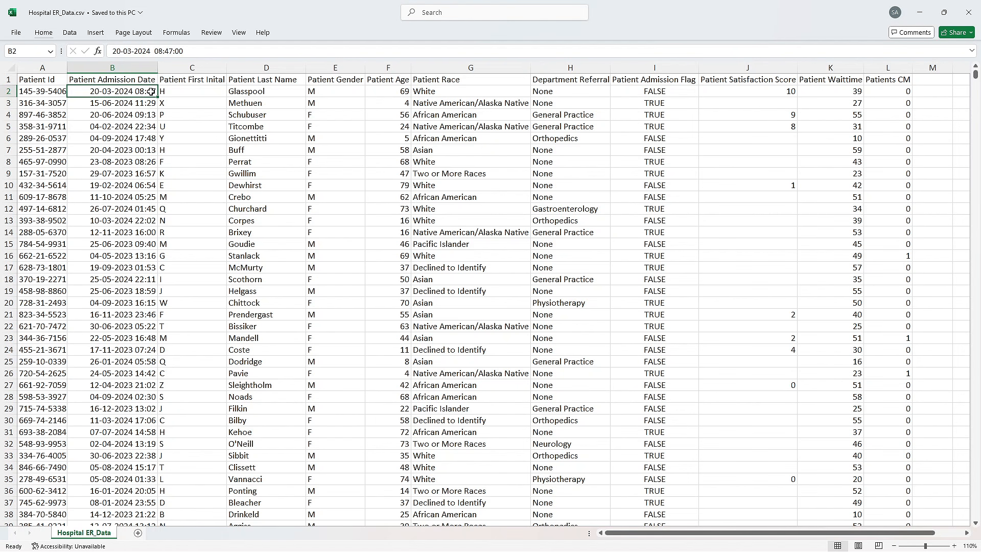
- Compare entries in the Patient First Inital and Patient Last Name columns across several rows
{"action": "left_click", "coordinate": [190, 89]}
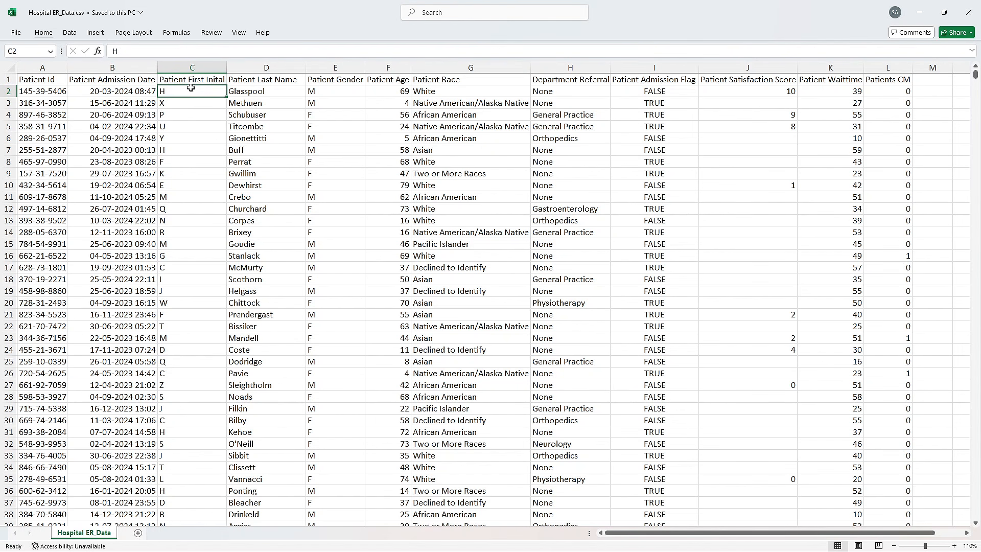
{"action": "left_click", "coordinate": [260, 91]}
{"action": "left_click", "coordinate": [214, 152]}
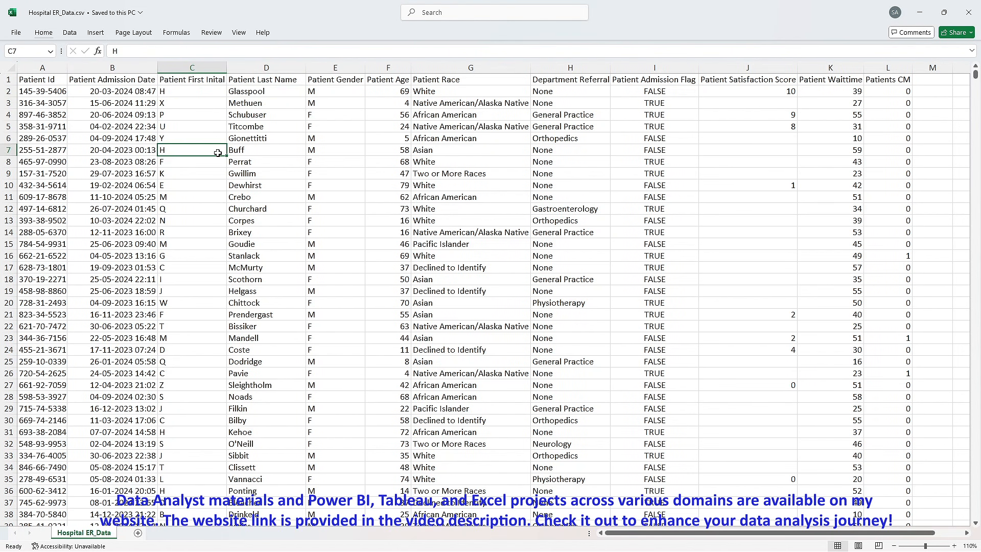
{"action": "left_click", "coordinate": [236, 158]}
{"action": "left_click", "coordinate": [195, 233]}
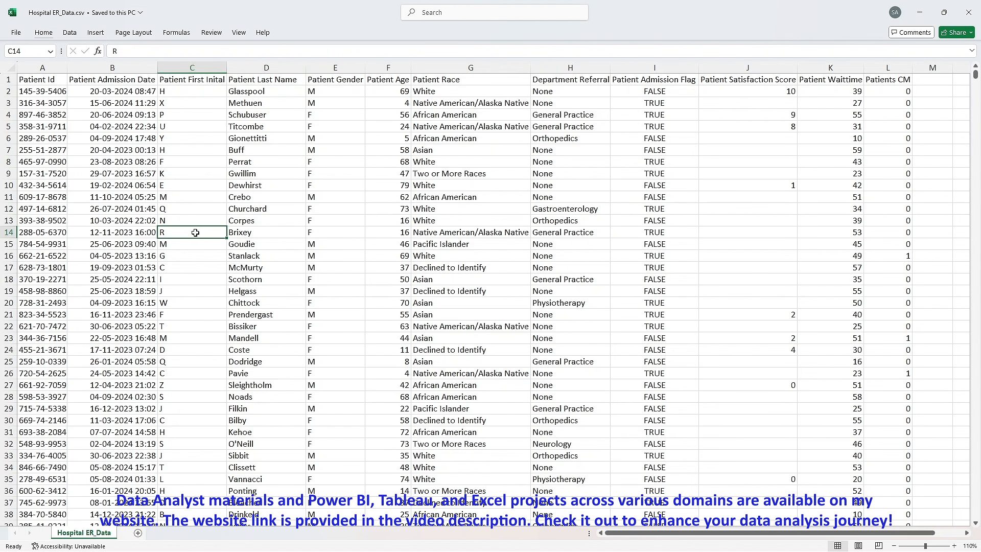
{"action": "left_click", "coordinate": [183, 143]}
{"action": "left_click", "coordinate": [240, 149]}
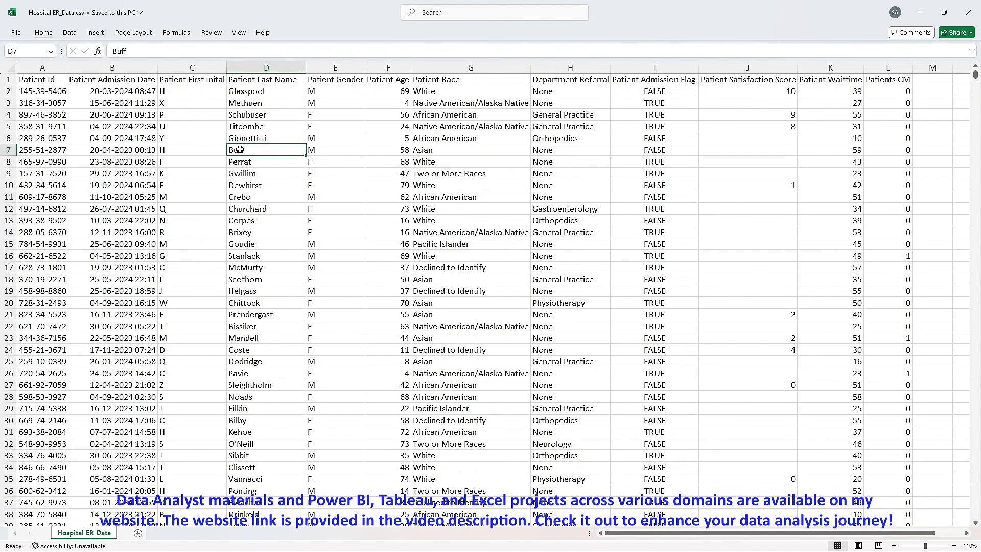
- Review the Patient Gender header and its entries, along with several values in the Patient Age column
{"action": "left_click", "coordinate": [342, 82]}
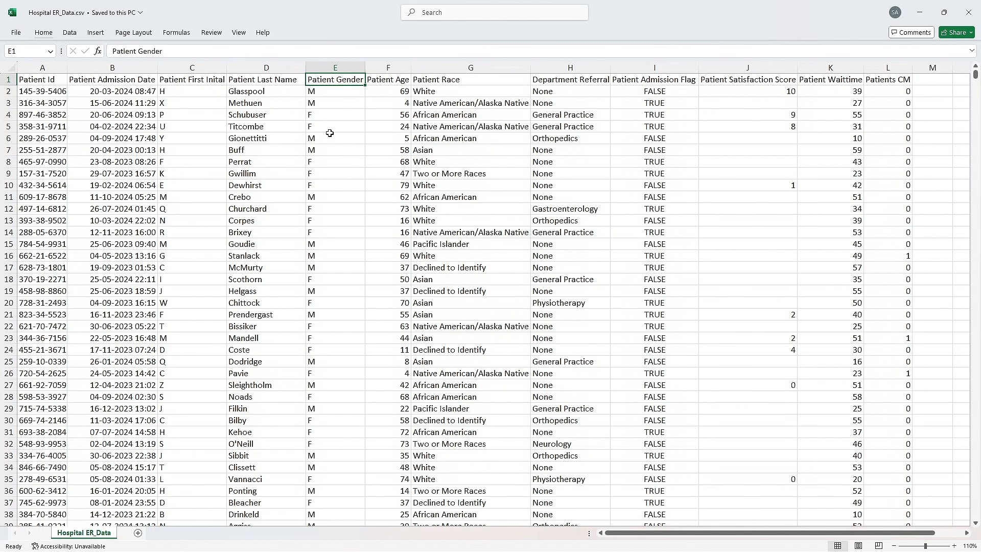
{"action": "left_click", "coordinate": [330, 111]}
{"action": "left_click", "coordinate": [326, 90]}
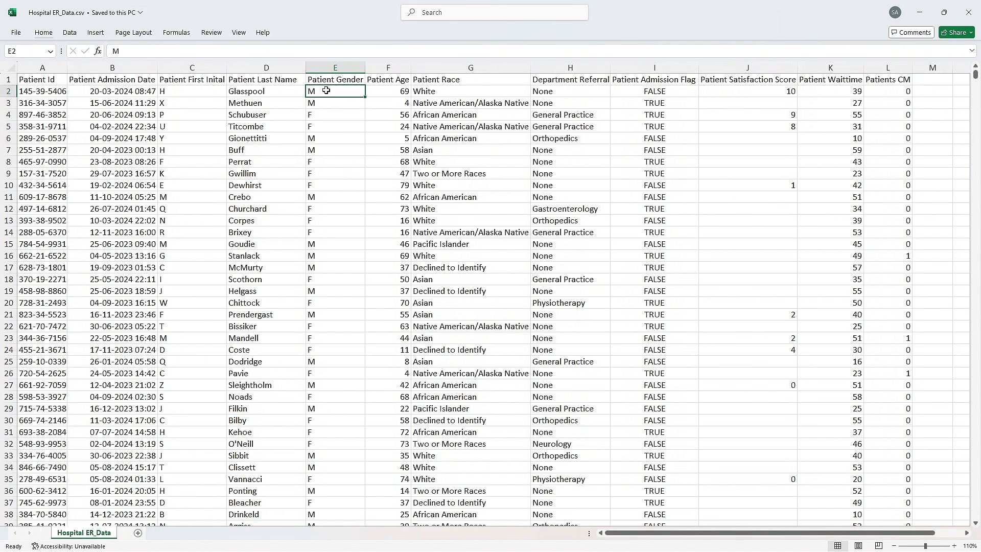
{"action": "left_click", "coordinate": [385, 100]}
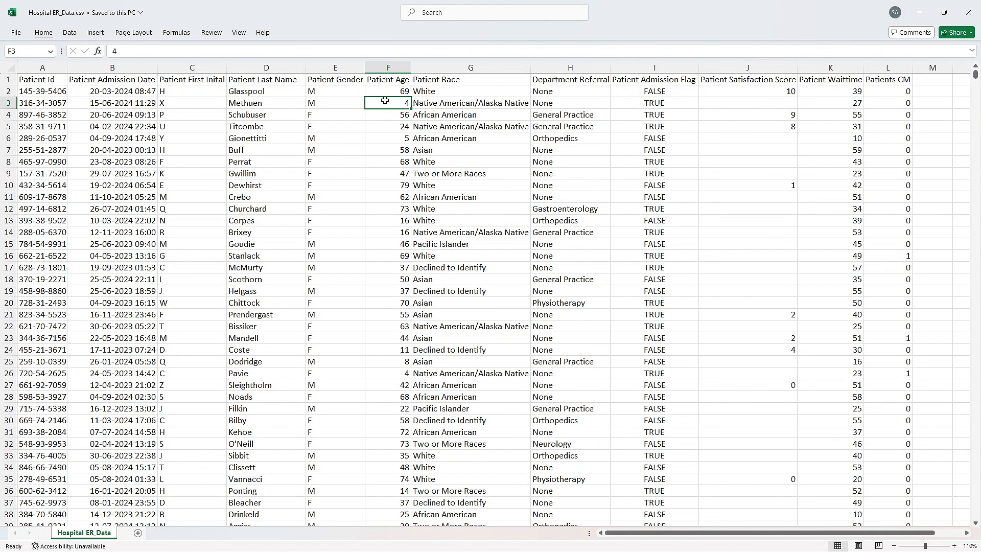
{"action": "left_click", "coordinate": [387, 90]}
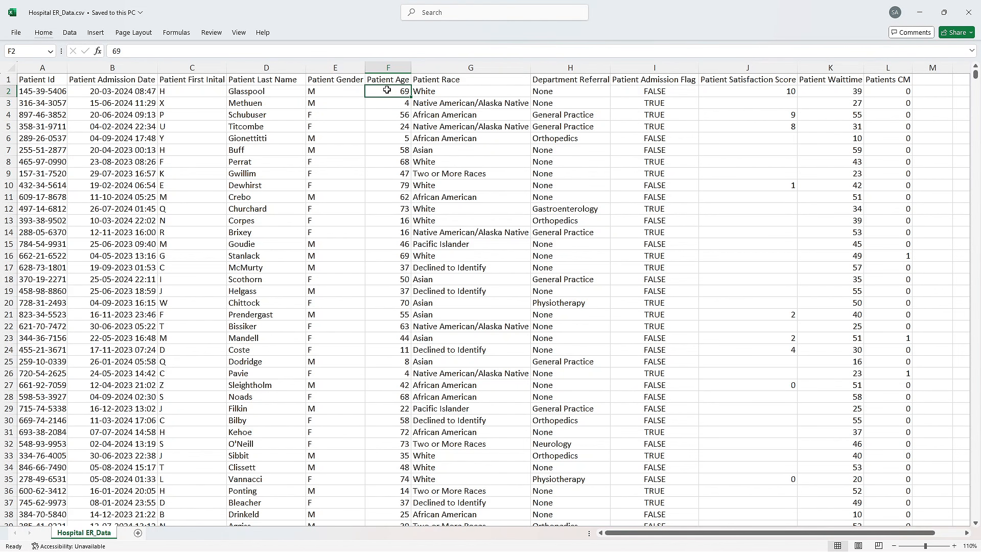
{"action": "left_click", "coordinate": [406, 220]}
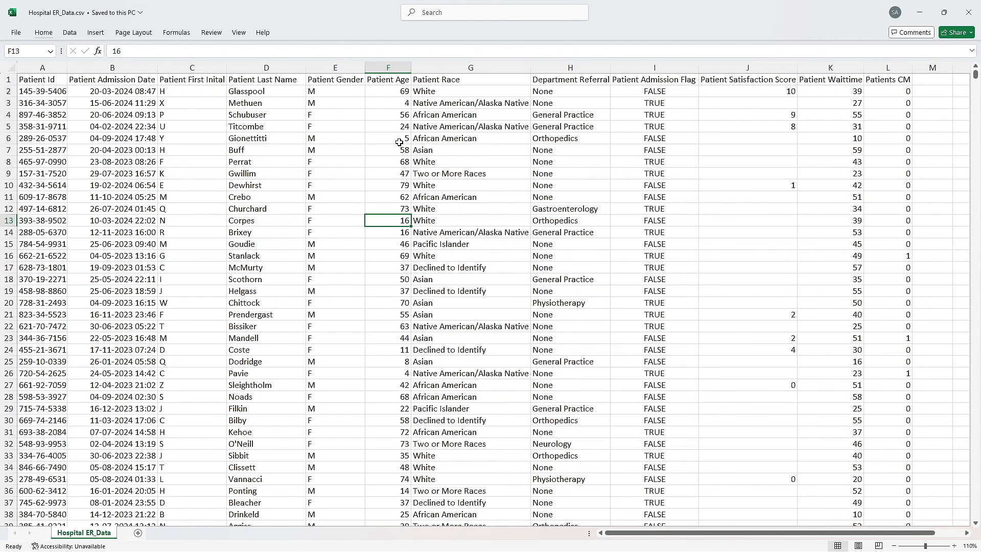
- Check several categories in the Patient Race column and an entry in the Department Referral column
{"action": "left_click", "coordinate": [447, 111]}
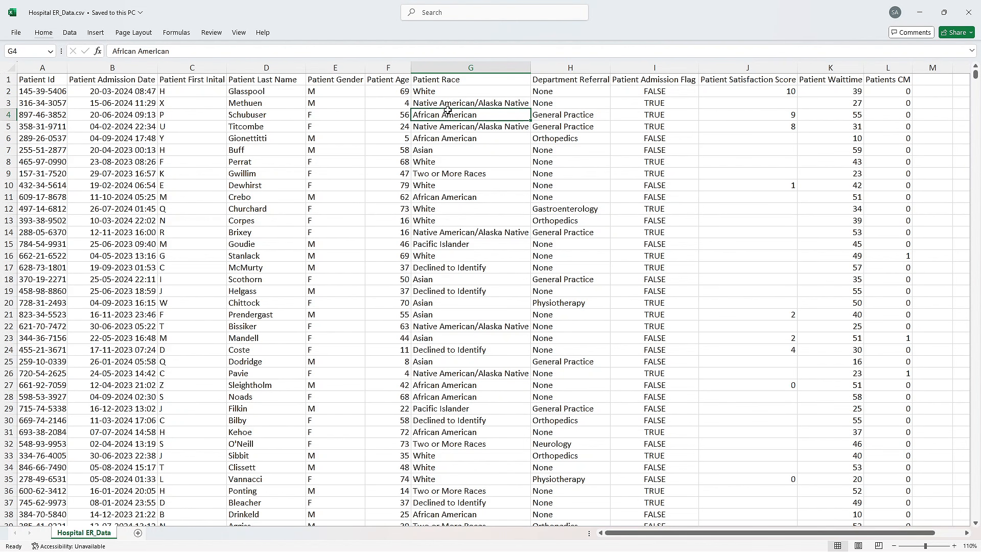
{"action": "left_click", "coordinate": [426, 90]}
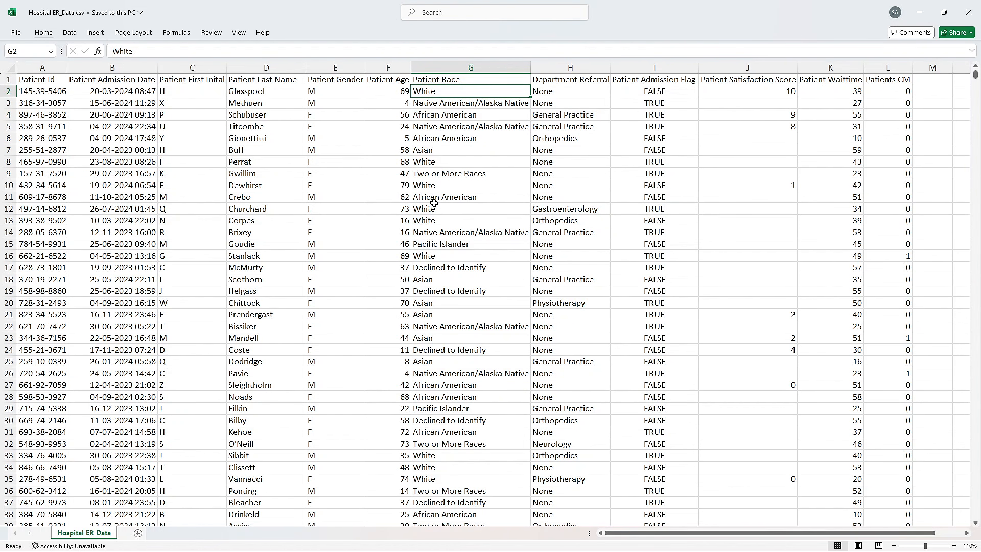
{"action": "left_click", "coordinate": [456, 174]}
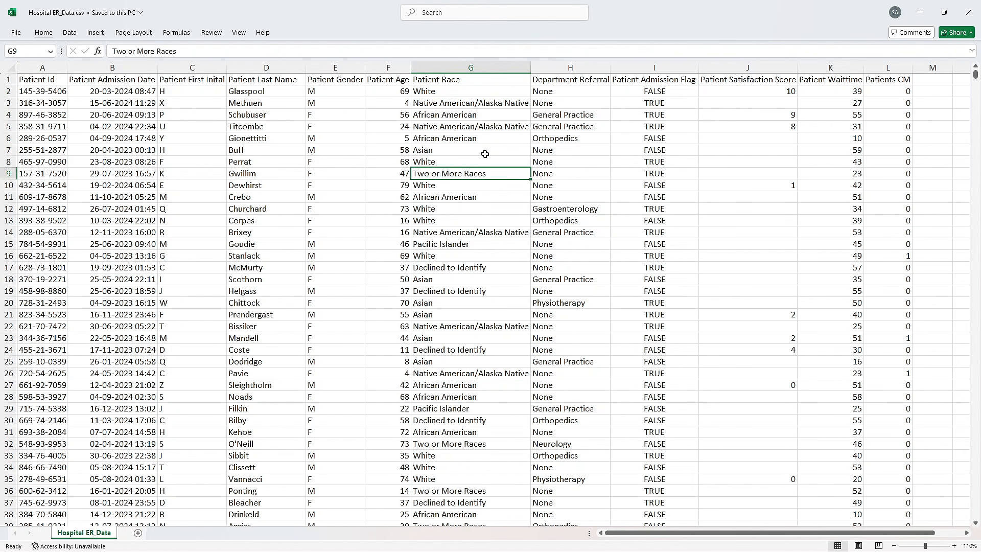
{"action": "left_click", "coordinate": [561, 103]}
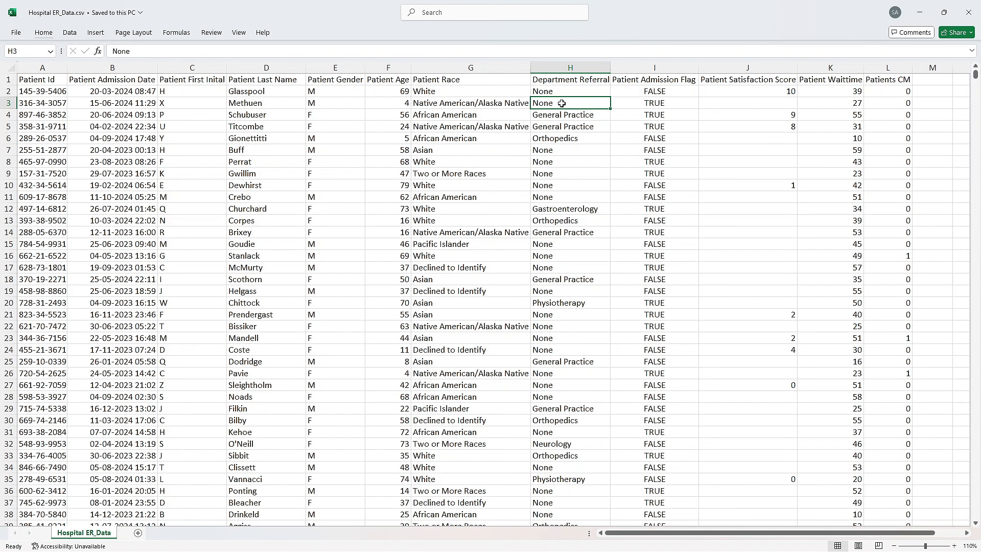
- Examine the TRUE and FALSE entries in the Patient Admission Flag column
{"action": "left_click", "coordinate": [670, 114]}
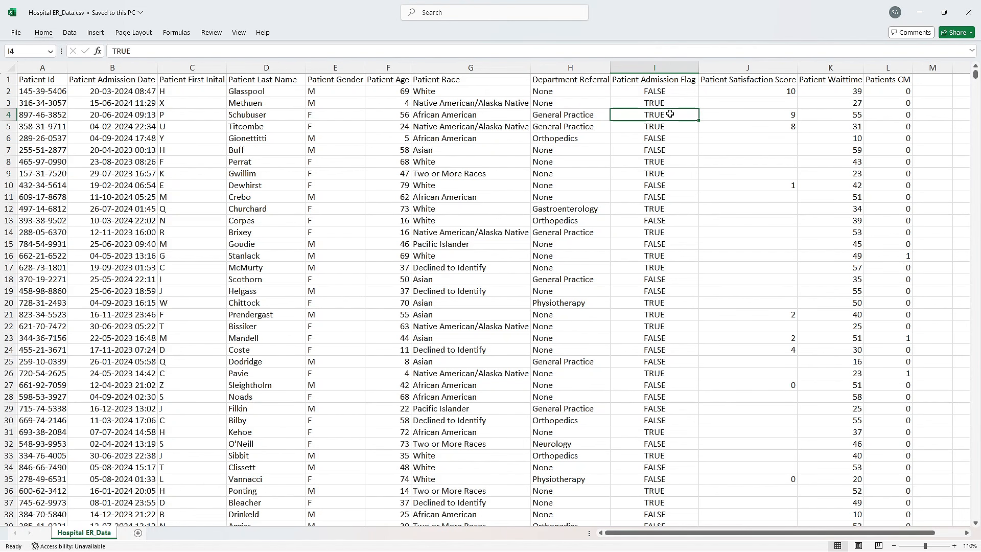
{"action": "left_click", "coordinate": [650, 96]}
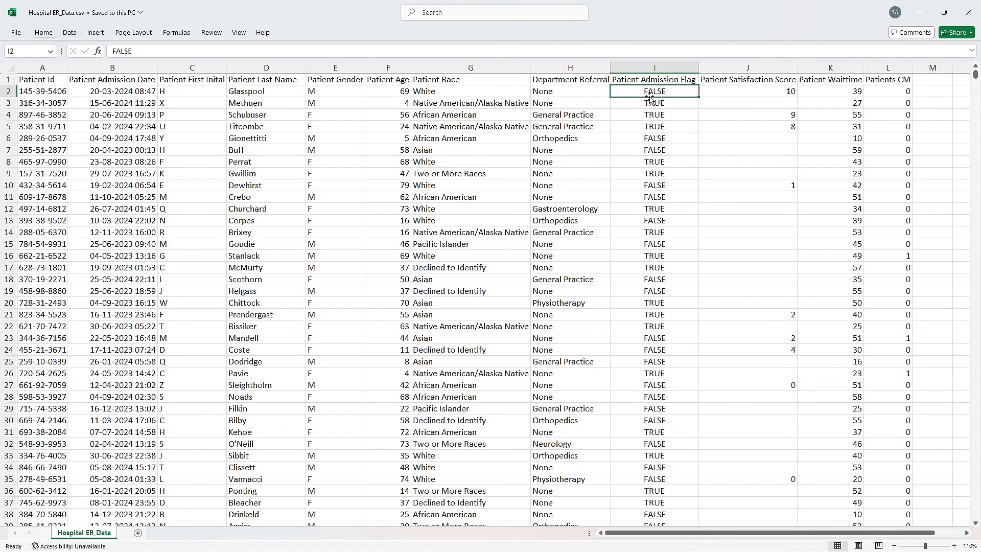
{"action": "left_click", "coordinate": [653, 141]}
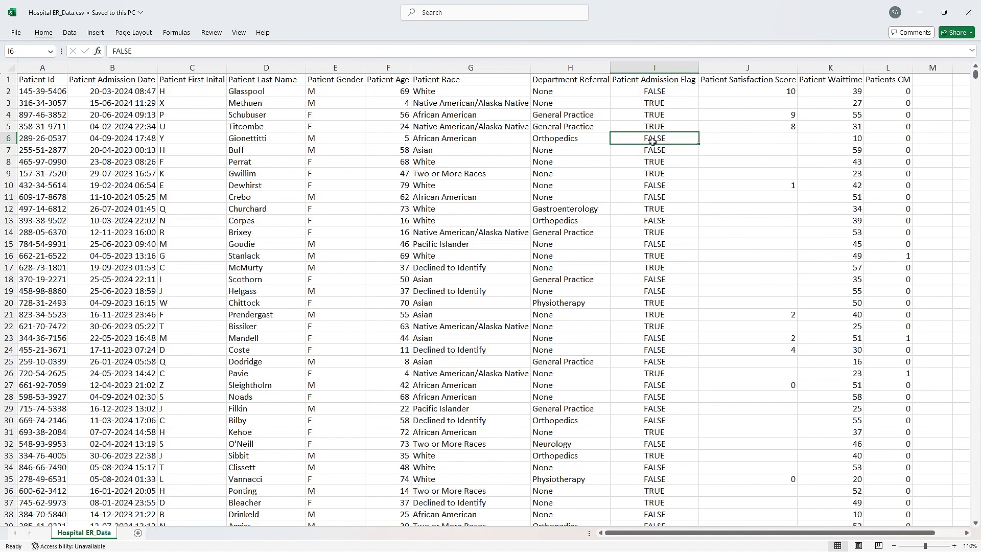
- Check the first Patient Admission Flag entry and scan the Patient Satisfaction Score column through the further rows
{"action": "left_click", "coordinate": [652, 94]}
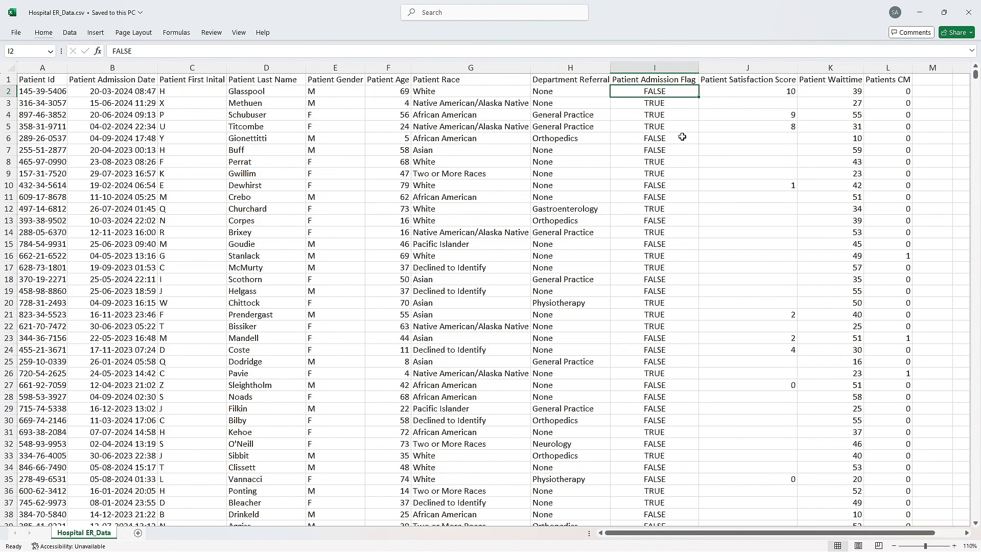
{"action": "left_click", "coordinate": [710, 152]}
{"action": "left_click", "coordinate": [751, 103]}
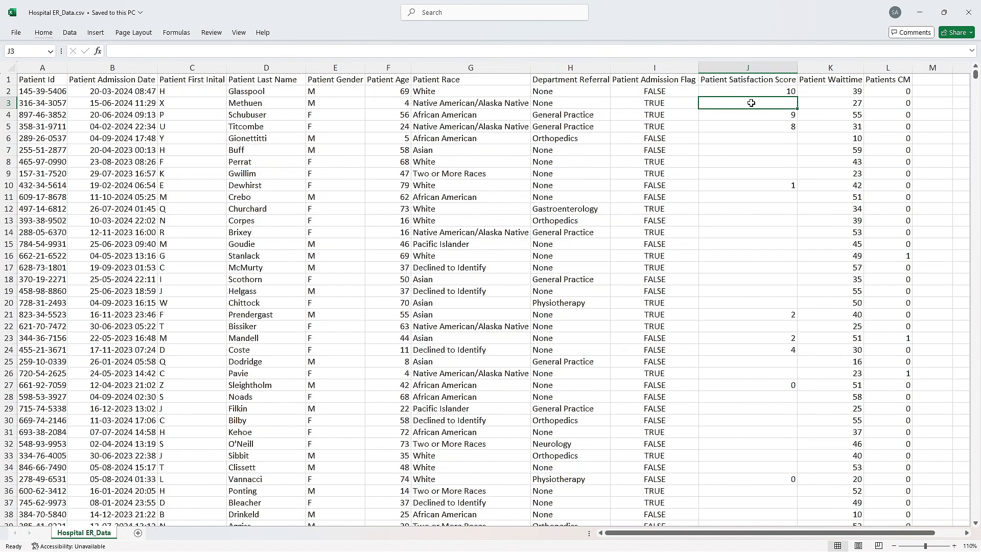
{"action": "scroll", "coordinate": [771, 199], "scroll_direction": "down", "scroll_amount": 8}
{"action": "scroll", "coordinate": [771, 202], "scroll_direction": "up", "scroll_amount": 8}
{"action": "scroll", "coordinate": [772, 202], "scroll_direction": "down", "scroll_amount": 19}
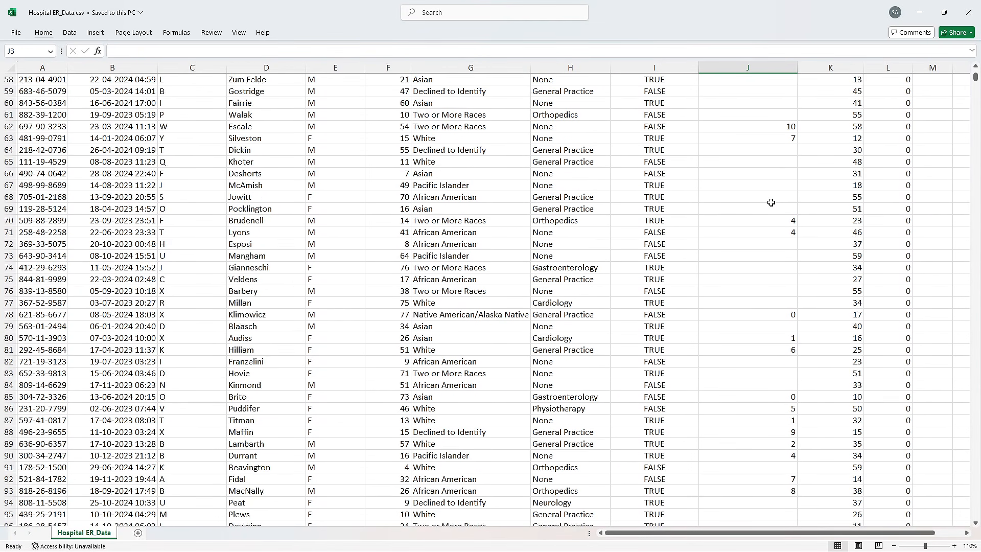
{"action": "scroll", "coordinate": [769, 202], "scroll_direction": "up", "scroll_amount": 8}
{"action": "scroll", "coordinate": [768, 201], "scroll_direction": "up", "scroll_amount": 11}
{"action": "left_click", "coordinate": [764, 175]}
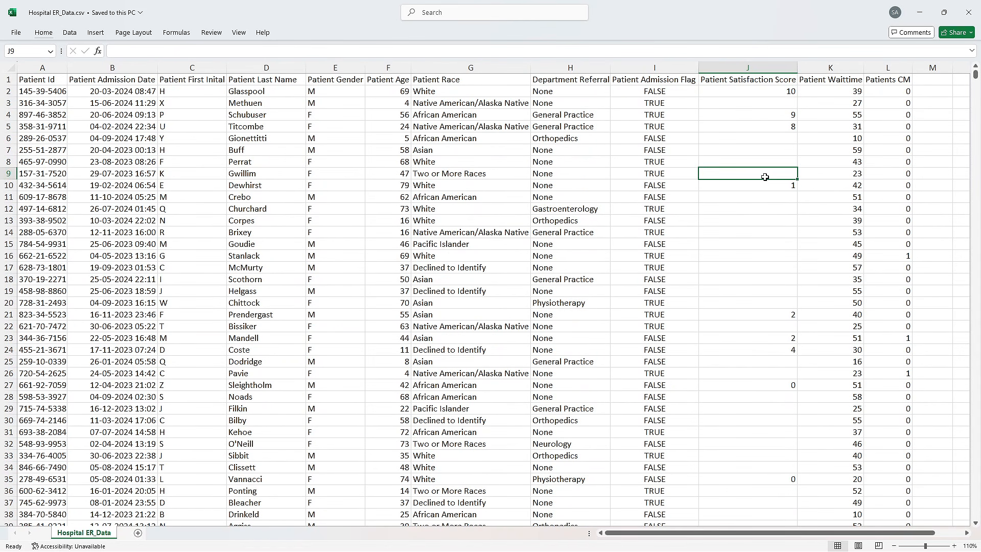
- Compare blank and filled cells in the first rows of the Patient Satisfaction Score column
{"action": "left_click_drag", "start_coordinate": [766, 138], "coordinate": [764, 171]}
{"action": "left_click", "coordinate": [766, 148]}
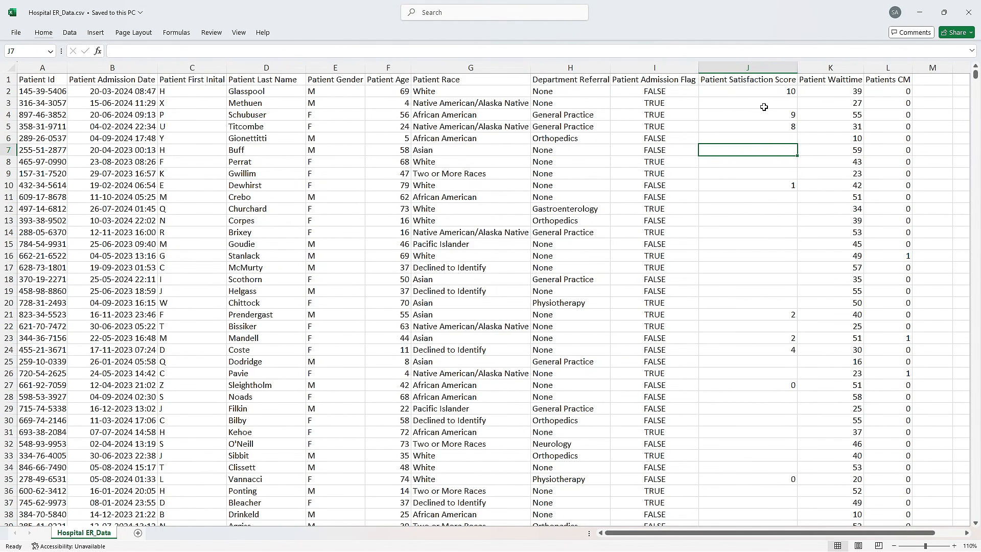
{"action": "left_click", "coordinate": [749, 200]}
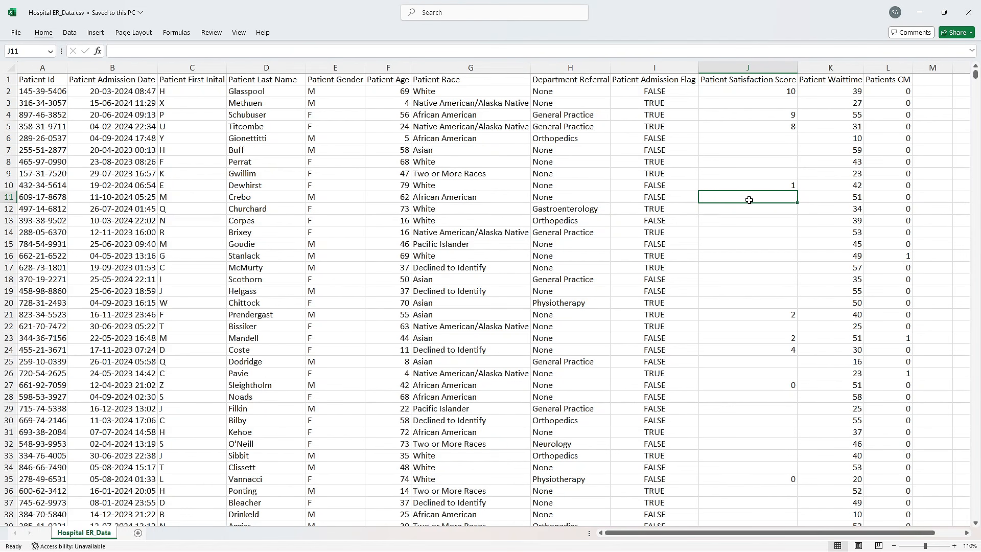
{"action": "left_click_drag", "start_coordinate": [749, 199], "coordinate": [746, 293]}
{"action": "left_click", "coordinate": [747, 233]}
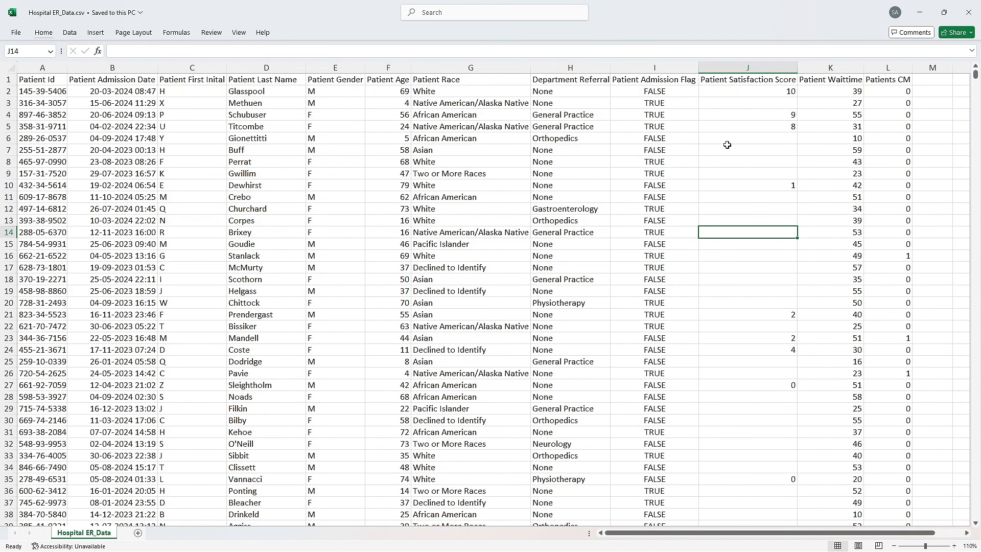
{"action": "left_click", "coordinate": [728, 146]}
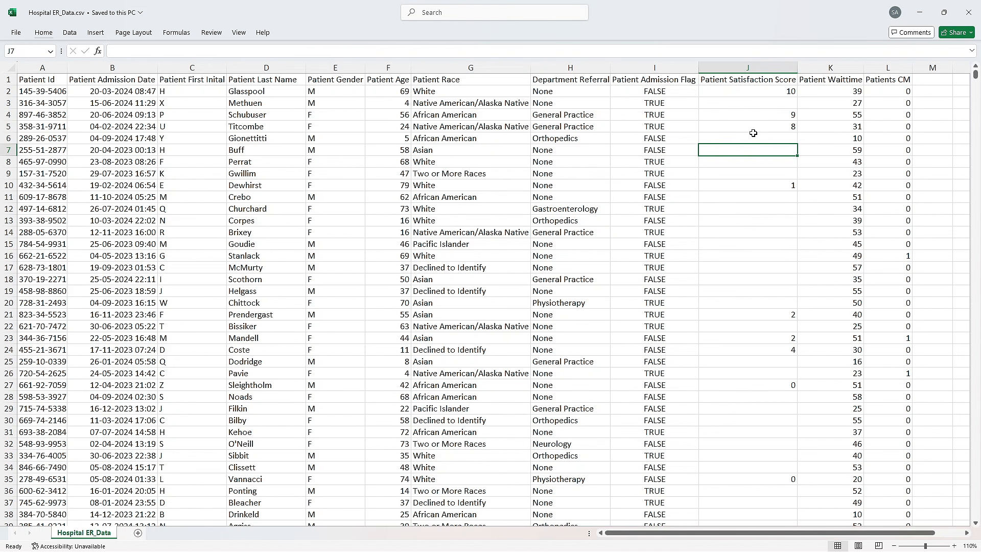
{"action": "left_click", "coordinate": [763, 233]}
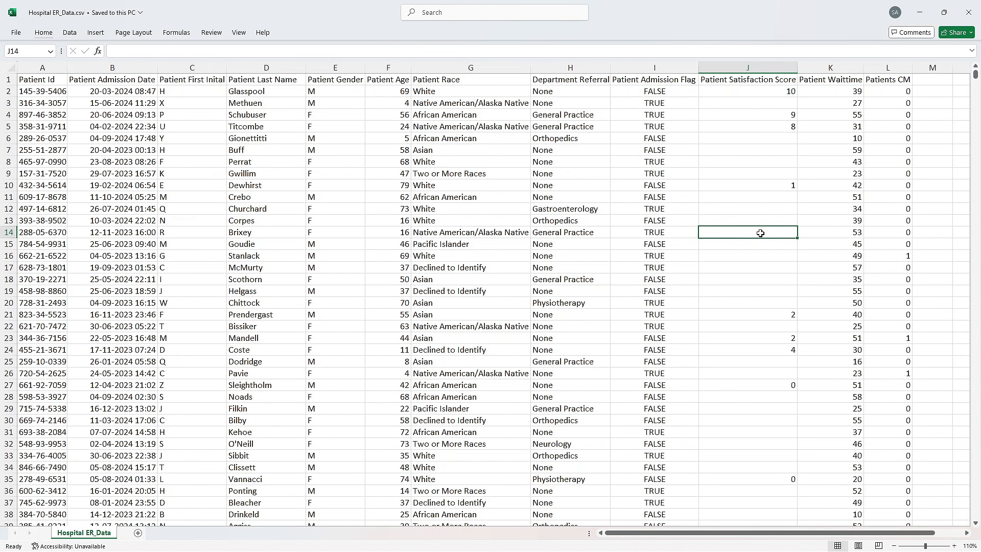
{"action": "left_click", "coordinate": [770, 116]}
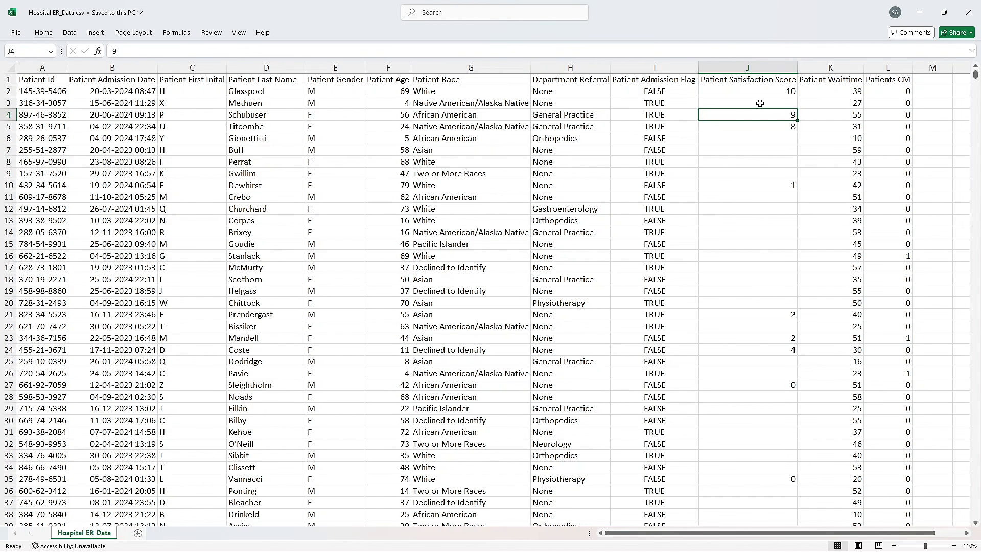
- Check the first Patient Waittime and Patients CM entries, and read the Patients CM definition in Data Terminology.docx in Word
{"action": "left_click", "coordinate": [834, 97]}
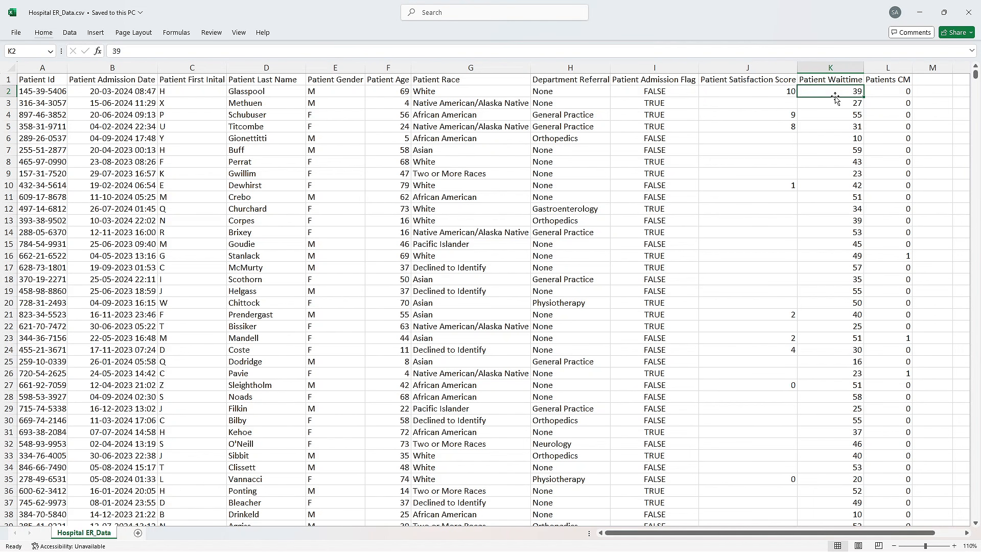
{"action": "left_click", "coordinate": [892, 93]}
{"action": "mouse_move", "coordinate": [546, 542]}
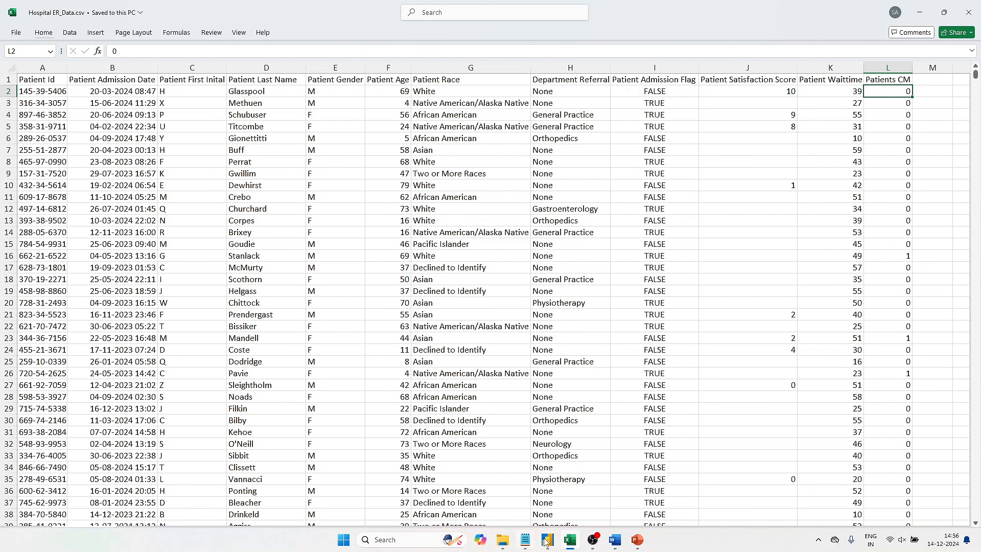
{"action": "left_click", "coordinate": [614, 539]}
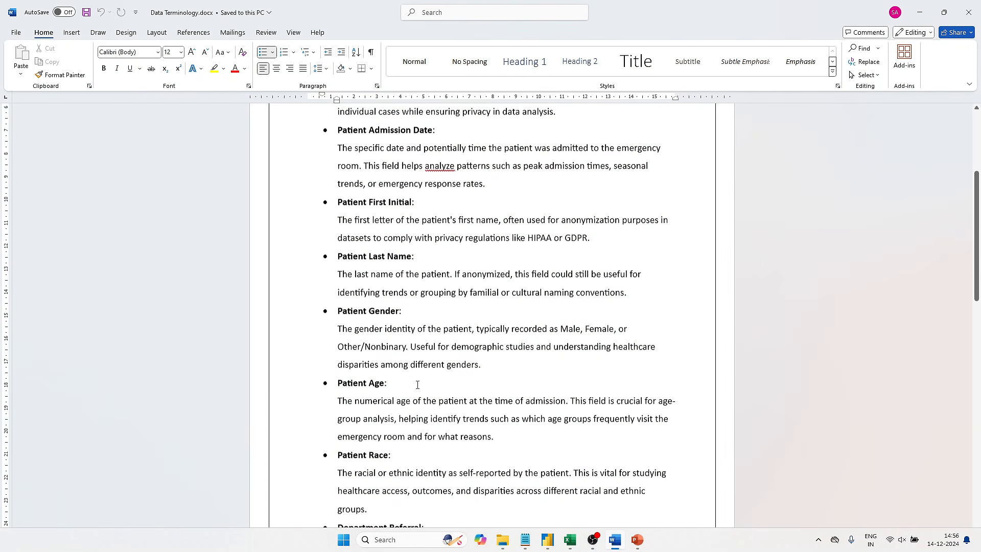
{"action": "scroll", "coordinate": [417, 384], "scroll_direction": "down", "scroll_amount": 20}
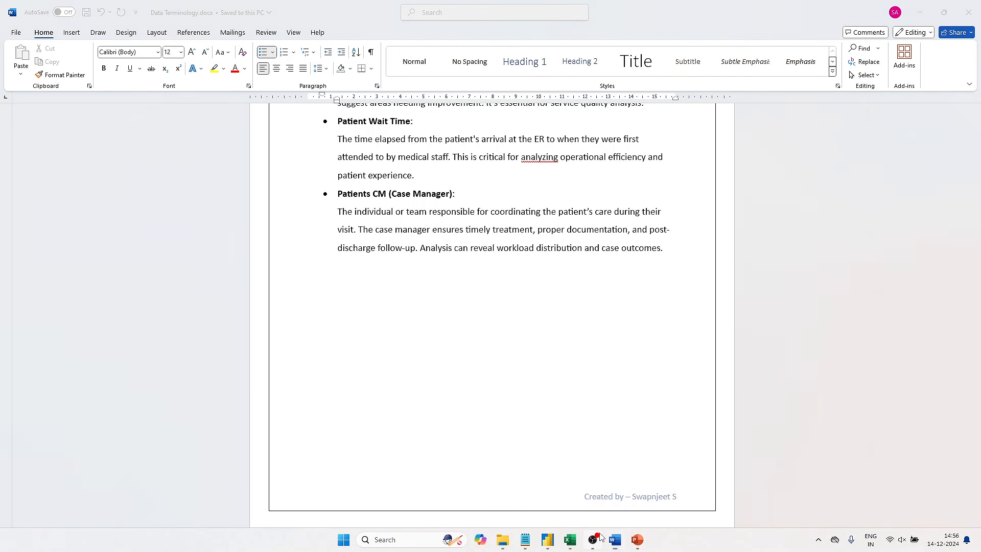
{"action": "left_click", "coordinate": [592, 539]}
{"action": "left_click", "coordinate": [614, 541]}
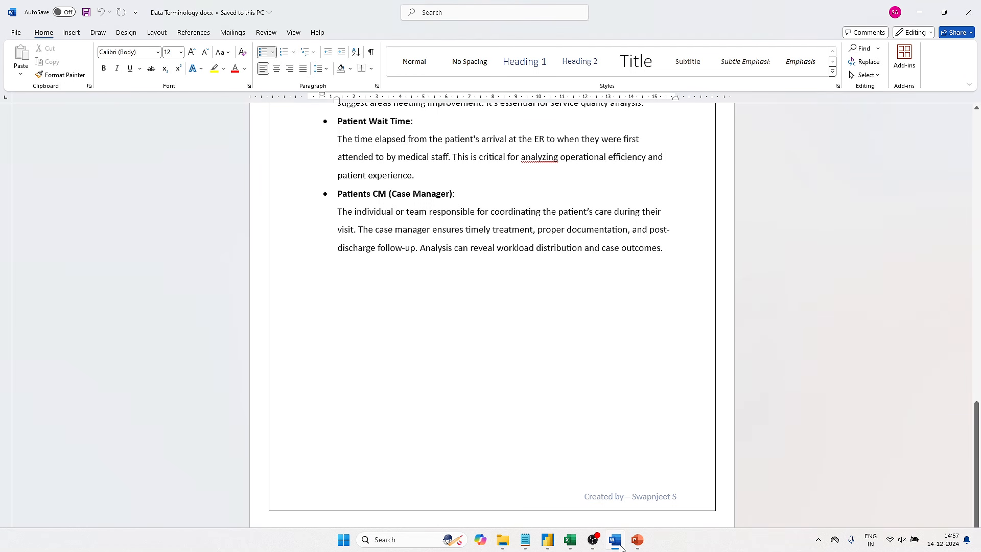
- Return to Hospital ER_Data.csv in Excel and check an entry in the Patients CM column
{"action": "left_click", "coordinate": [547, 539]}
{"action": "left_click", "coordinate": [569, 540]}
{"action": "left_click", "coordinate": [749, 267]}
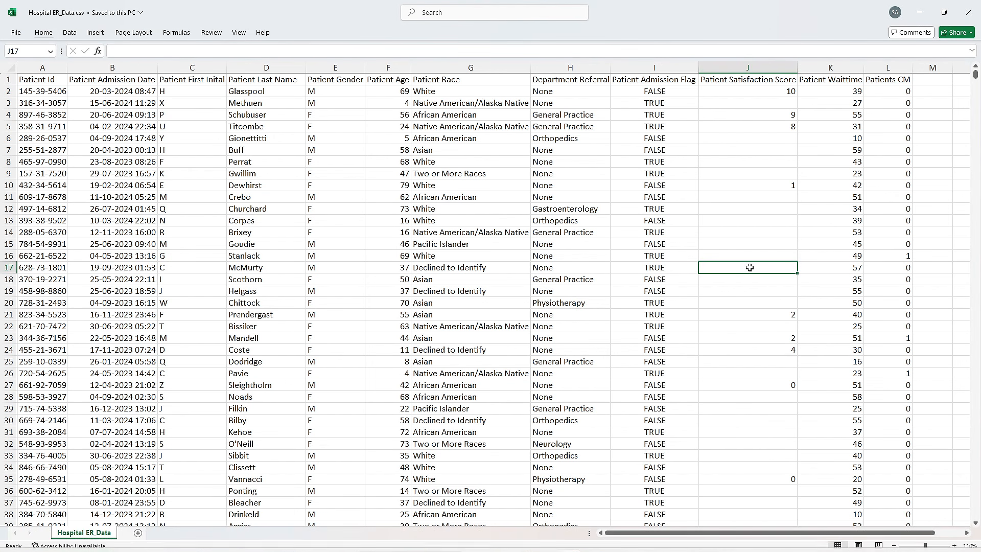
{"action": "left_click", "coordinate": [878, 104]}
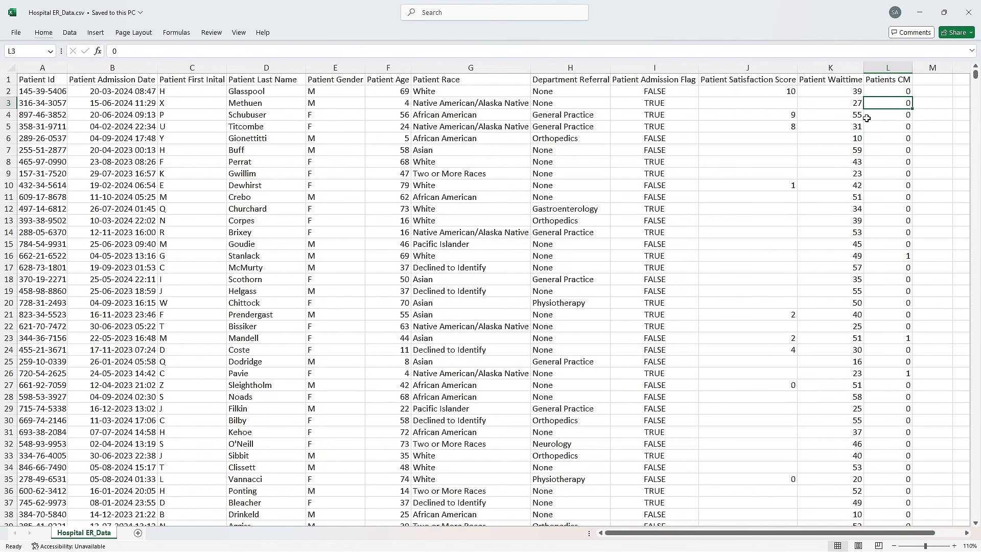
{"action": "left_click", "coordinate": [580, 242]}
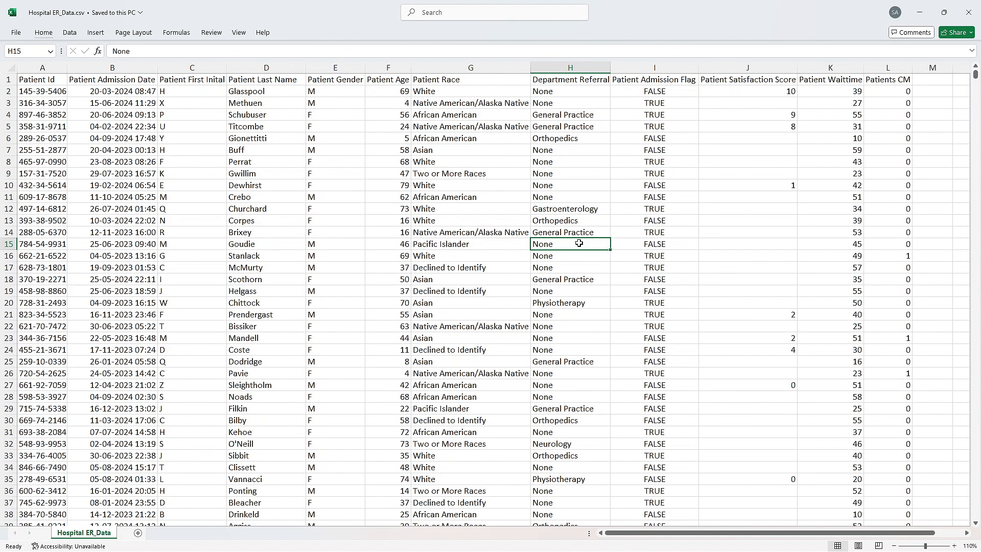
{"action": "left_click", "coordinate": [258, 210]}
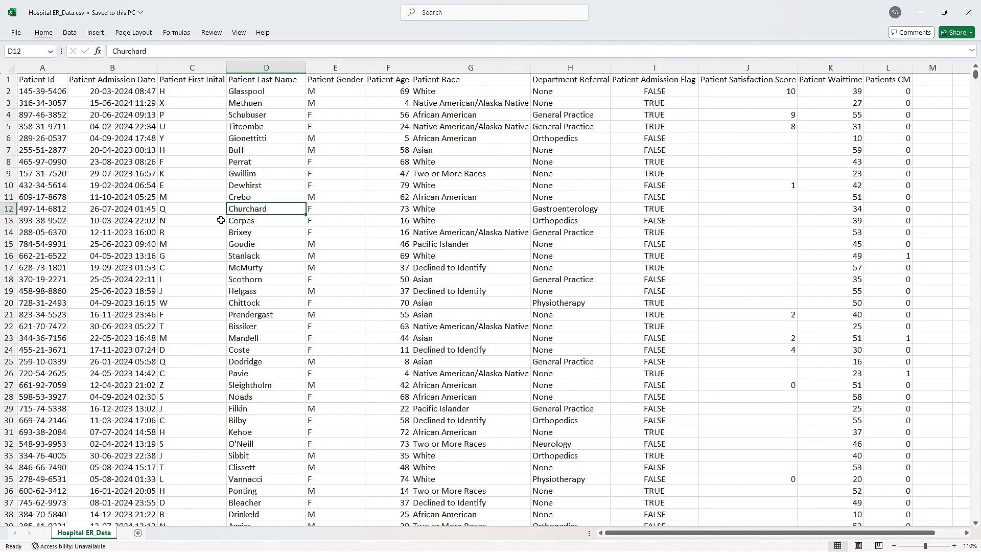
{"action": "left_click", "coordinate": [272, 278]}
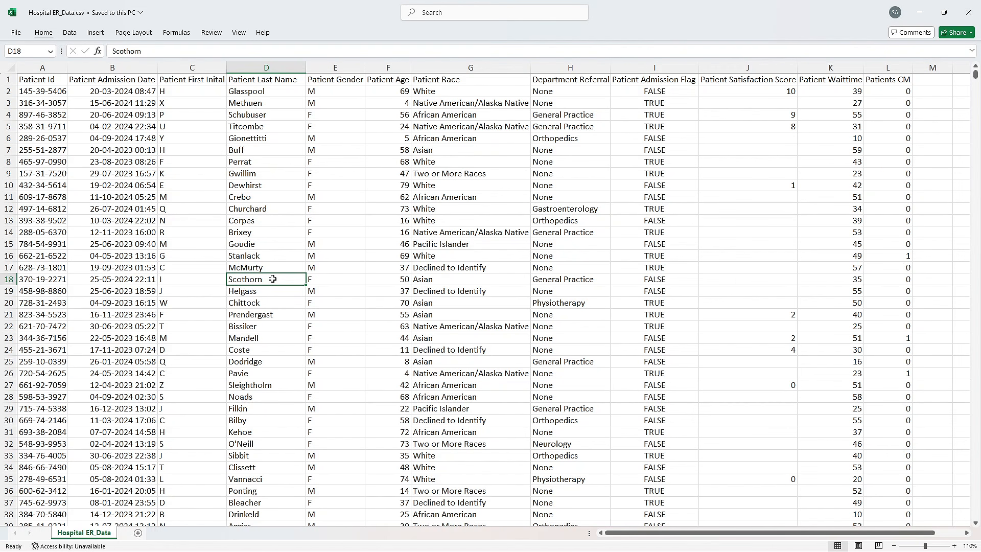
{"action": "left_click", "coordinate": [273, 248]}
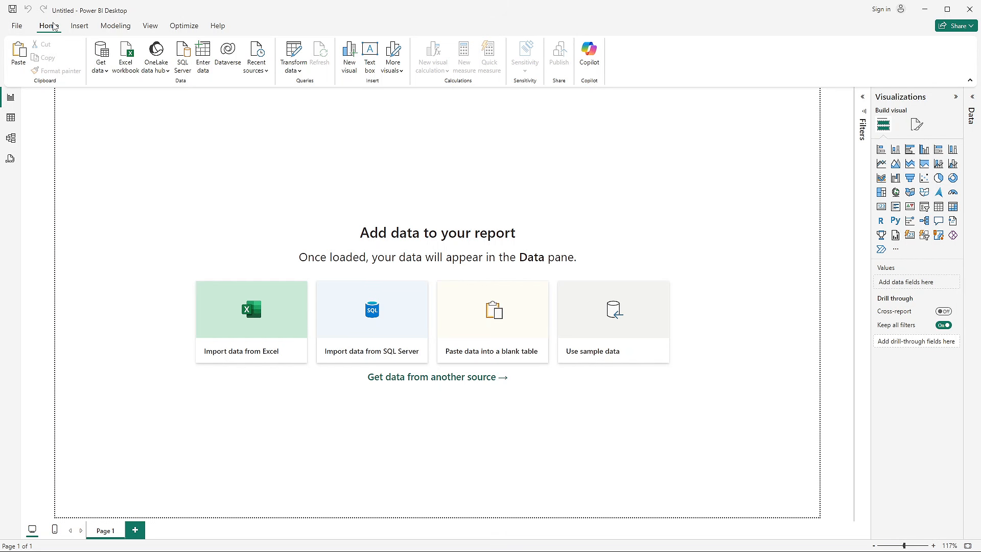
- Import Hospital ER_Data.csv from the Hospital Emergency Room Analysis folder as a Text/CSV source
{"action": "left_click", "coordinate": [103, 72]}
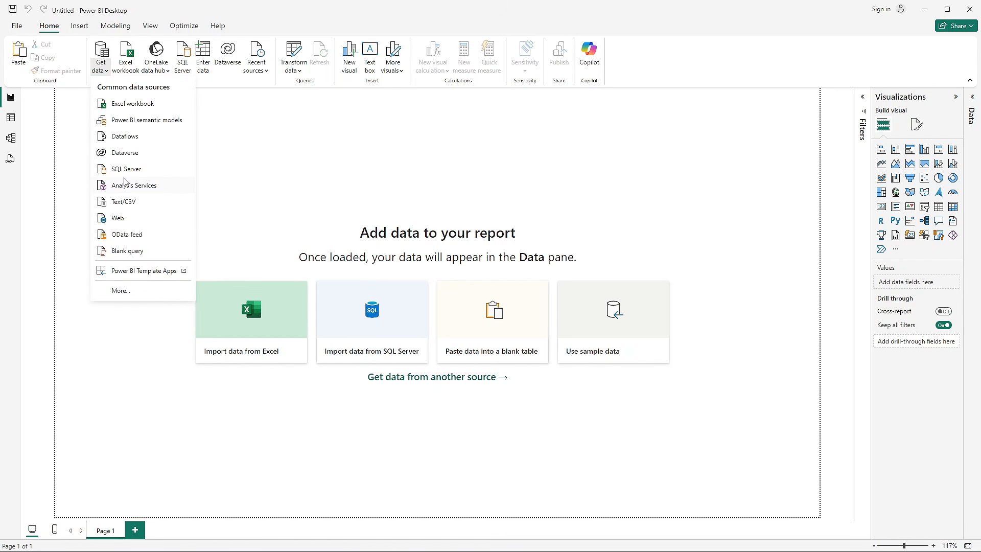
{"action": "left_click", "coordinate": [148, 203]}
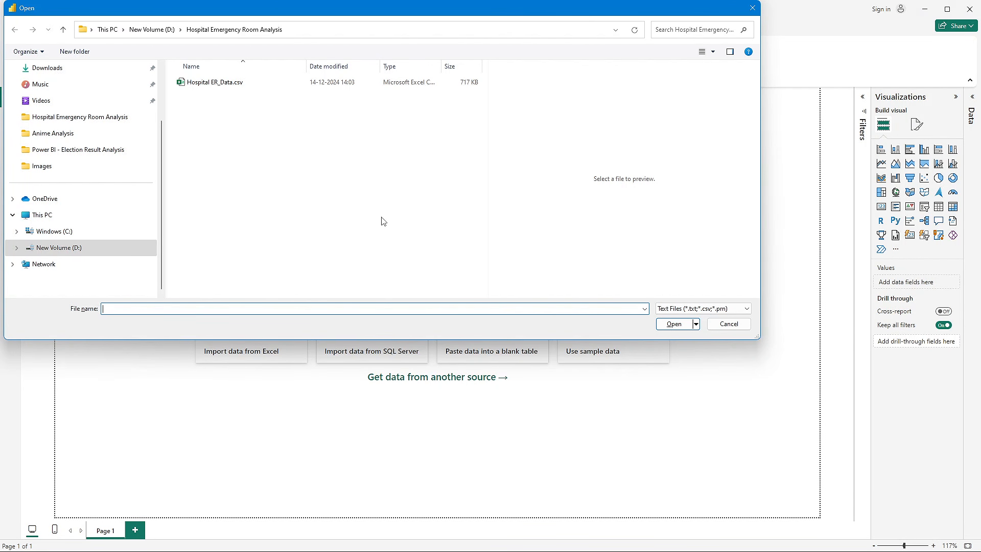
{"action": "left_click", "coordinate": [245, 83]}
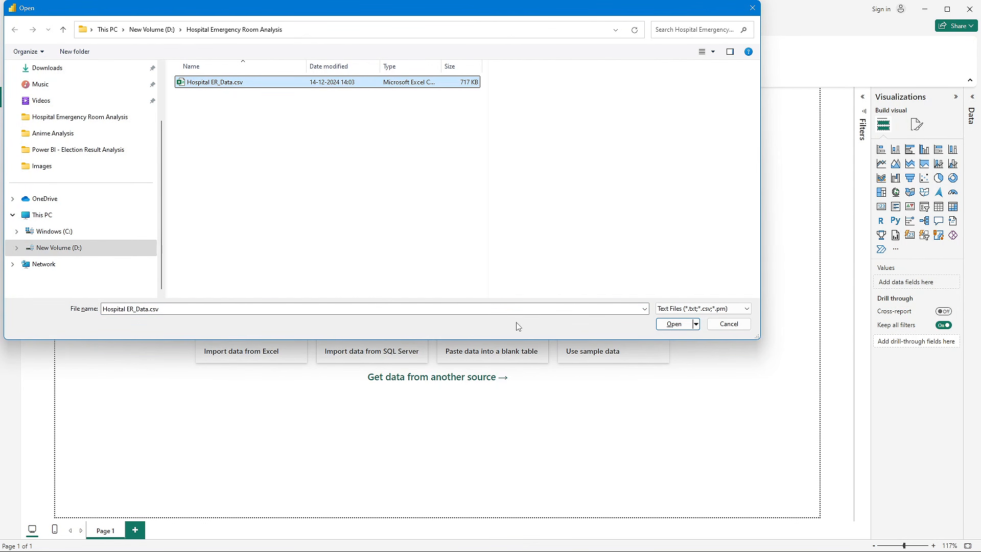
{"action": "left_click", "coordinate": [678, 324]}
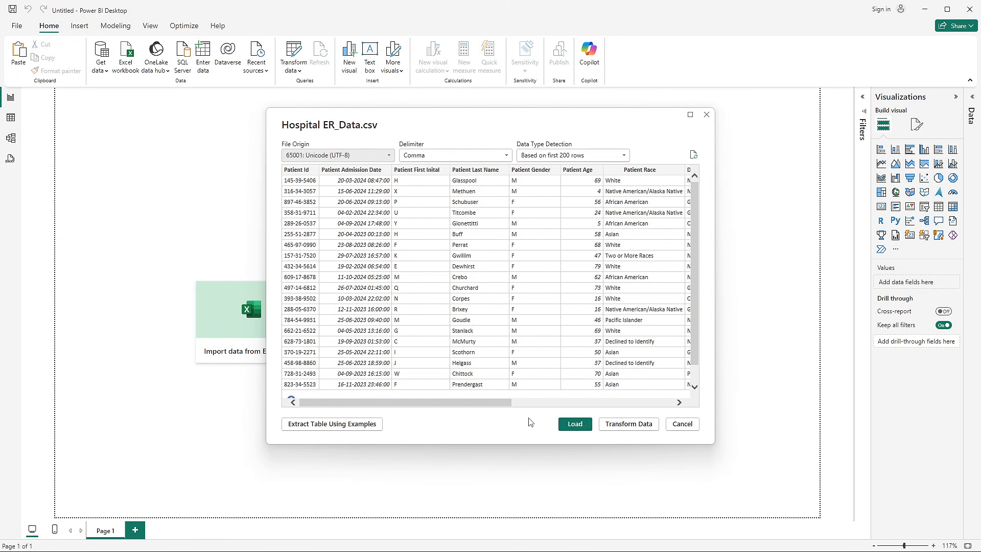
- Review the Data Type Detection options in the import preview and load the data based on the first 200 rows
{"action": "mouse_move", "coordinate": [509, 403]}
{"action": "left_mouse_down"}
{"action": "mouse_move", "coordinate": [682, 404]}
{"action": "mouse_move", "coordinate": [509, 410]}
{"action": "left_mouse_up"}
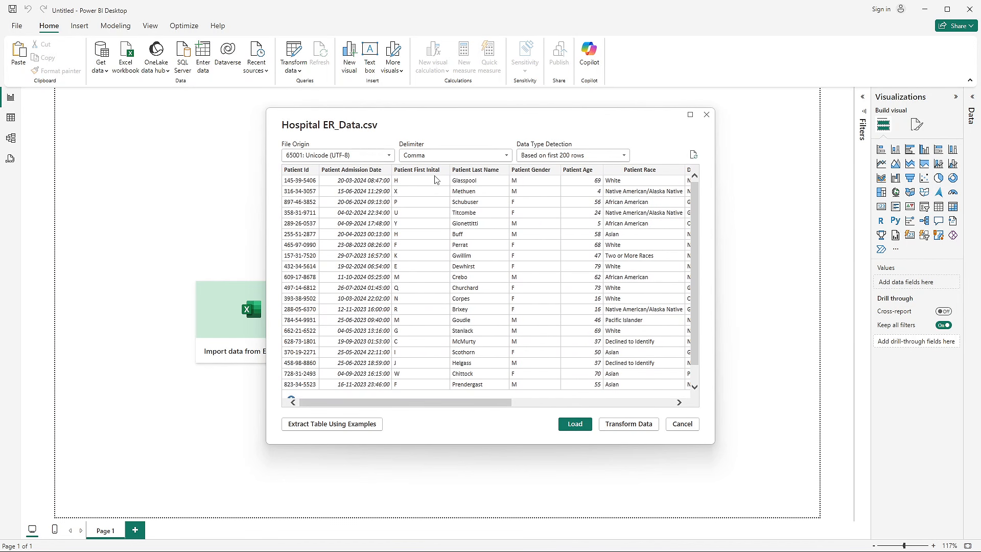
{"action": "left_click", "coordinate": [558, 156]}
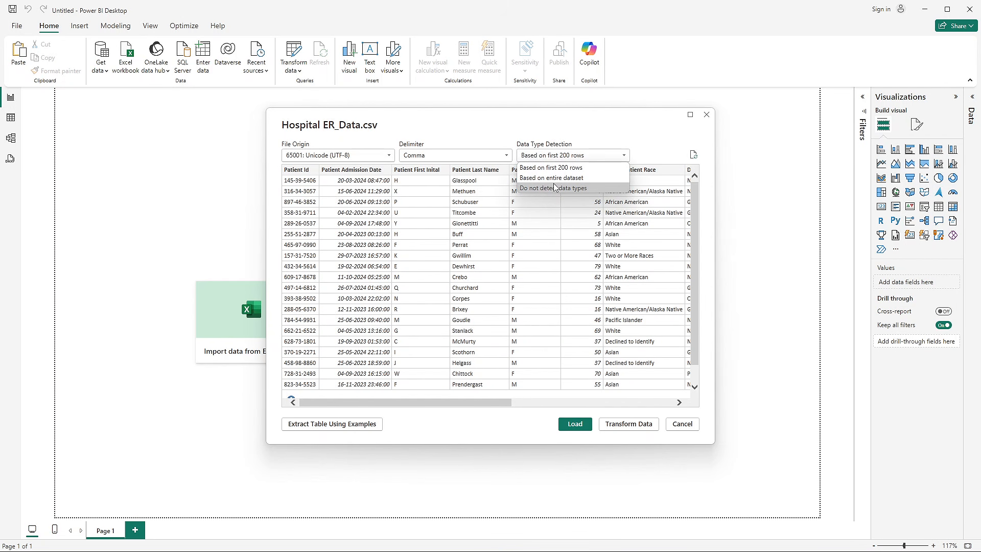
{"action": "left_click", "coordinate": [561, 156]}
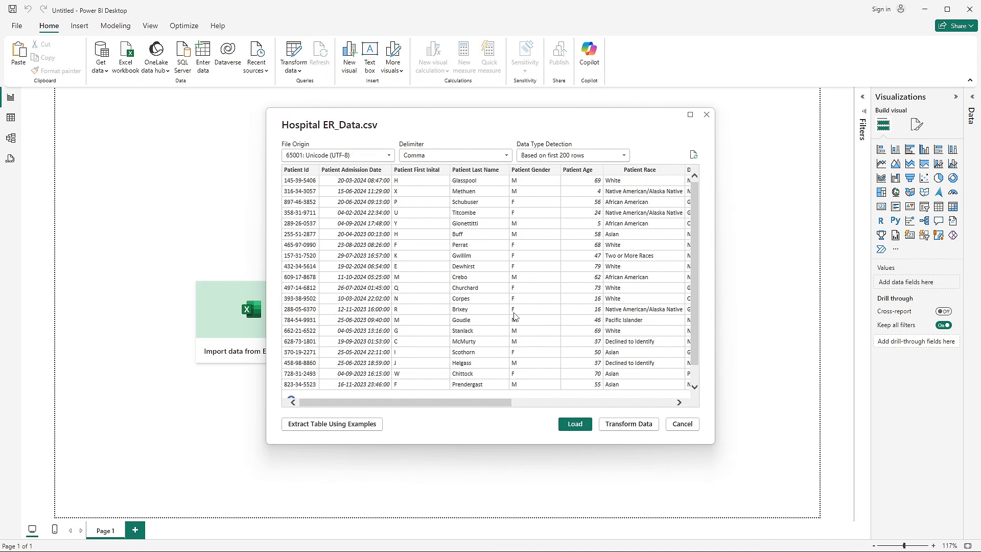
{"action": "left_click", "coordinate": [566, 425]}
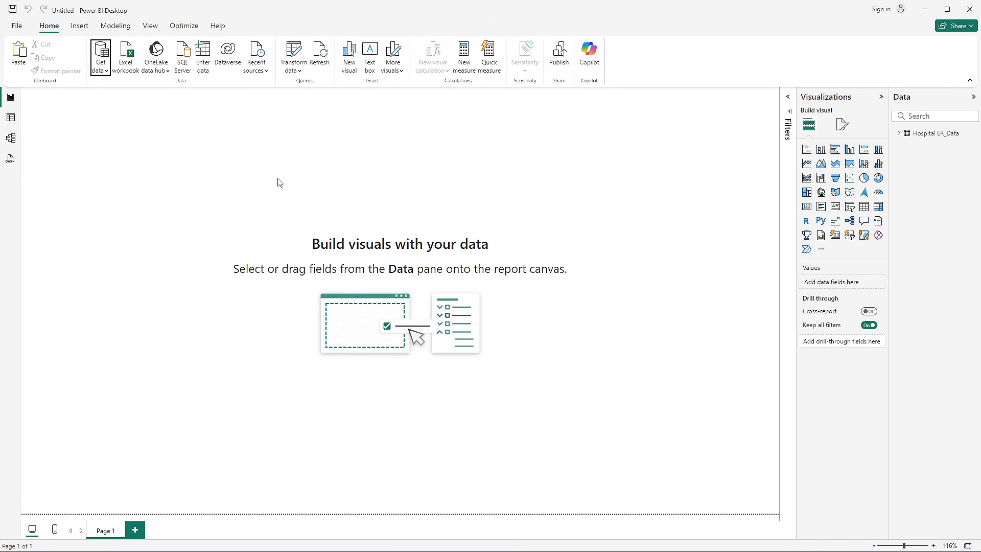
- Display the loaded Hospital ER_Data table in Table view, expand its field list and look through its rows
{"action": "left_click", "coordinate": [12, 118]}
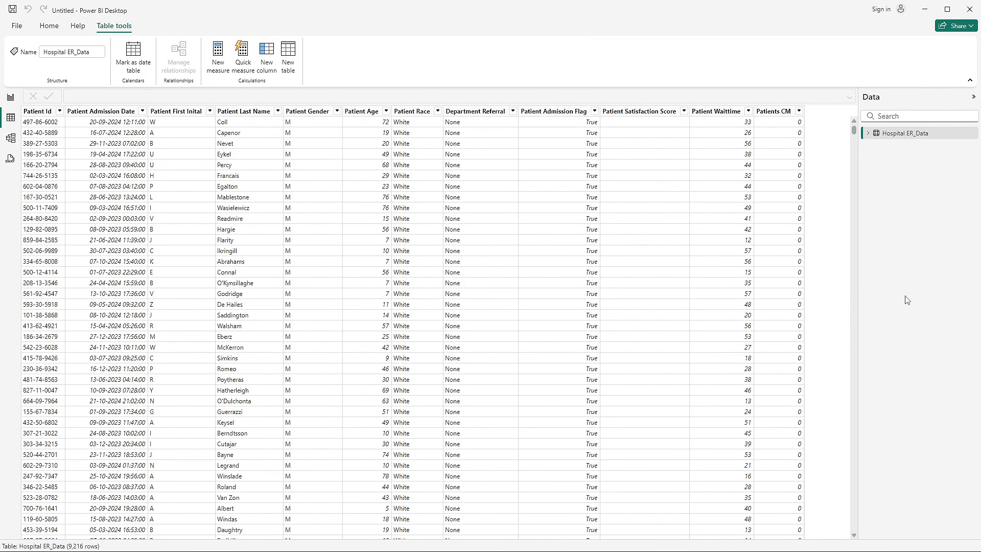
{"action": "left_click", "coordinate": [868, 134]}
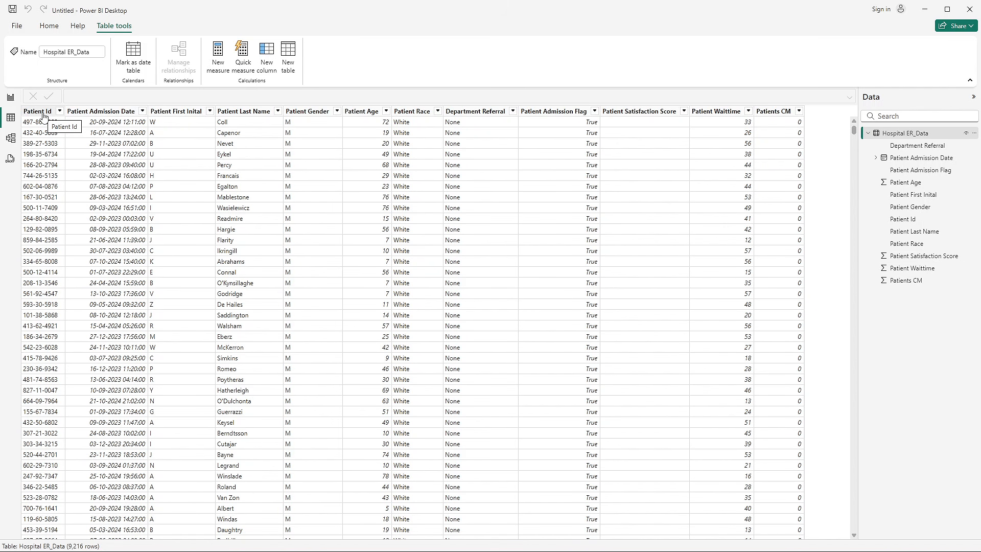
{"action": "scroll", "coordinate": [305, 314], "scroll_direction": "down", "scroll_amount": 12}
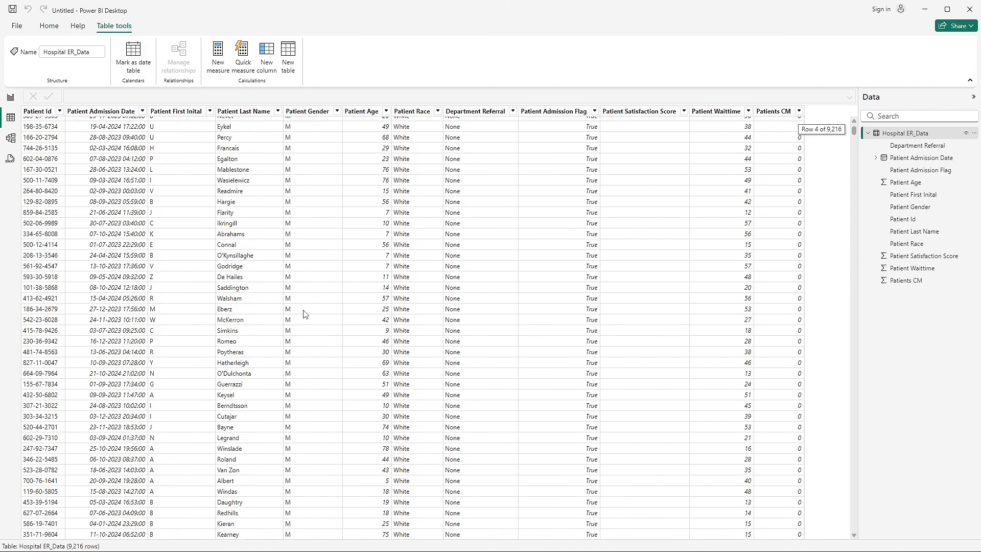
{"action": "scroll", "coordinate": [305, 314], "scroll_direction": "up", "scroll_amount": 12}
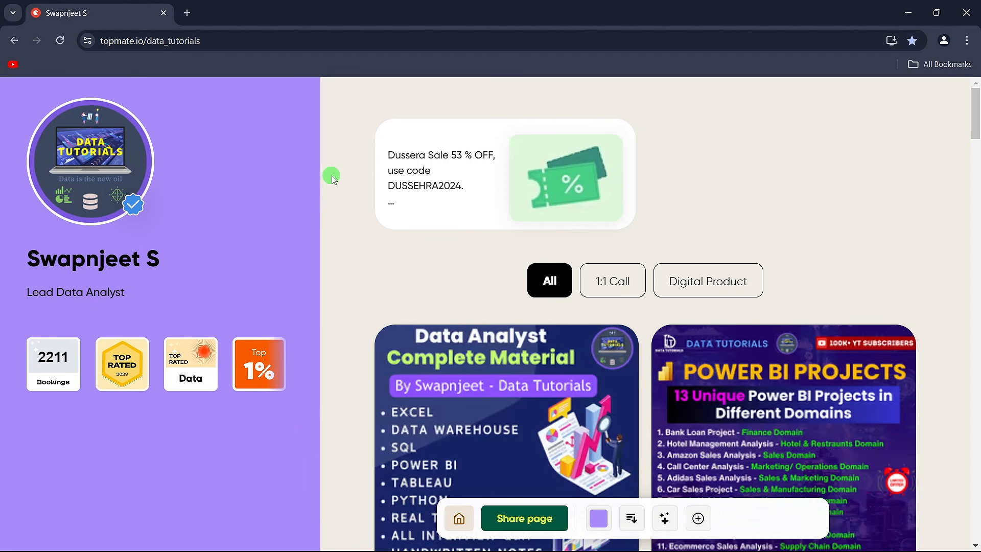
- Browse the offers on the Topmate data_tutorials page in the browser and open Data Analyst Complete Material
{"action": "scroll", "coordinate": [332, 178], "scroll_direction": "down", "scroll_amount": 3}
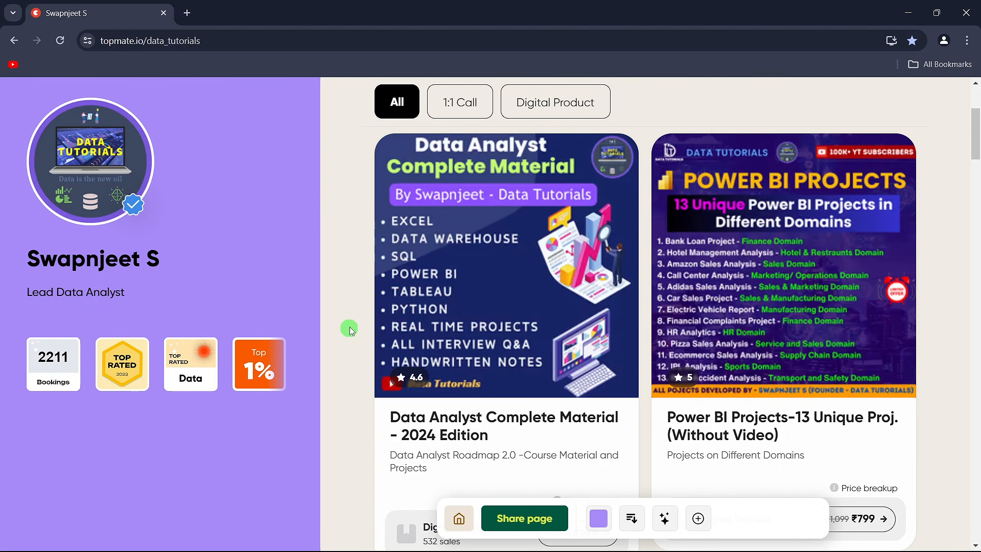
{"action": "left_click", "coordinate": [446, 284]}
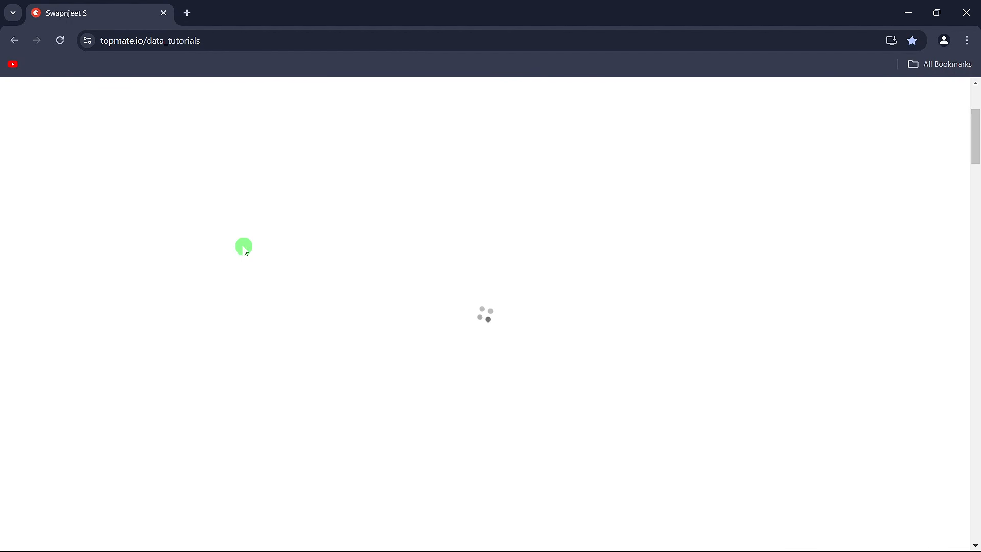
- Read through the Data Analyst Complete Material - 2024 Edition contents and return to the data_tutorials offers page
{"action": "scroll", "coordinate": [235, 258], "scroll_direction": "down", "scroll_amount": 6}
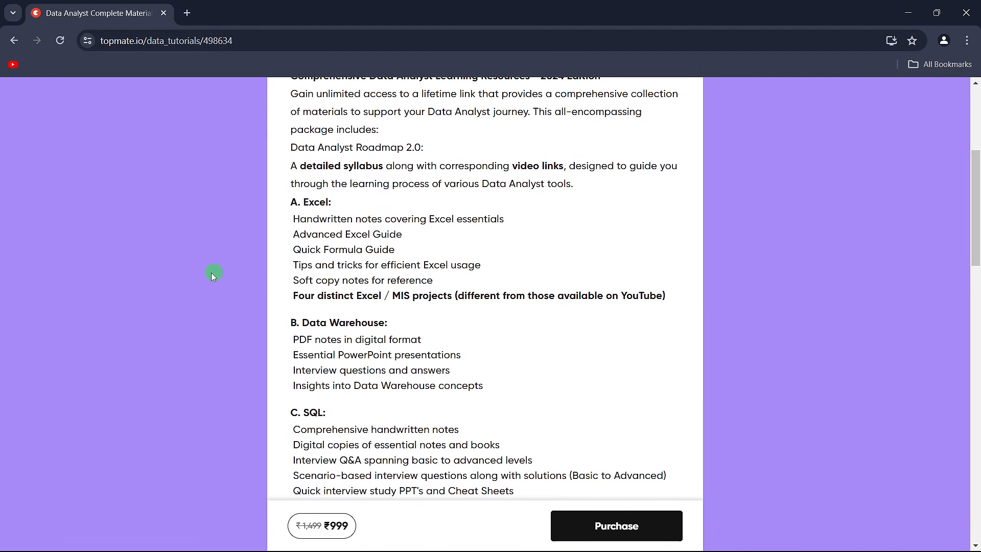
{"action": "scroll", "coordinate": [491, 254], "scroll_direction": "down", "scroll_amount": 12}
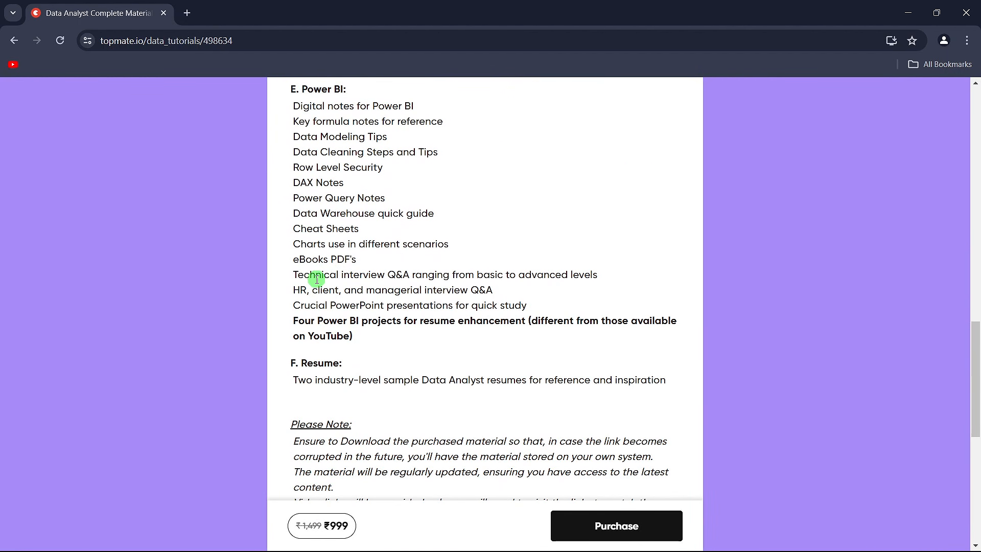
{"action": "scroll", "coordinate": [317, 280], "scroll_direction": "down", "scroll_amount": 8}
{"action": "scroll", "coordinate": [315, 278], "scroll_direction": "up", "scroll_amount": 12}
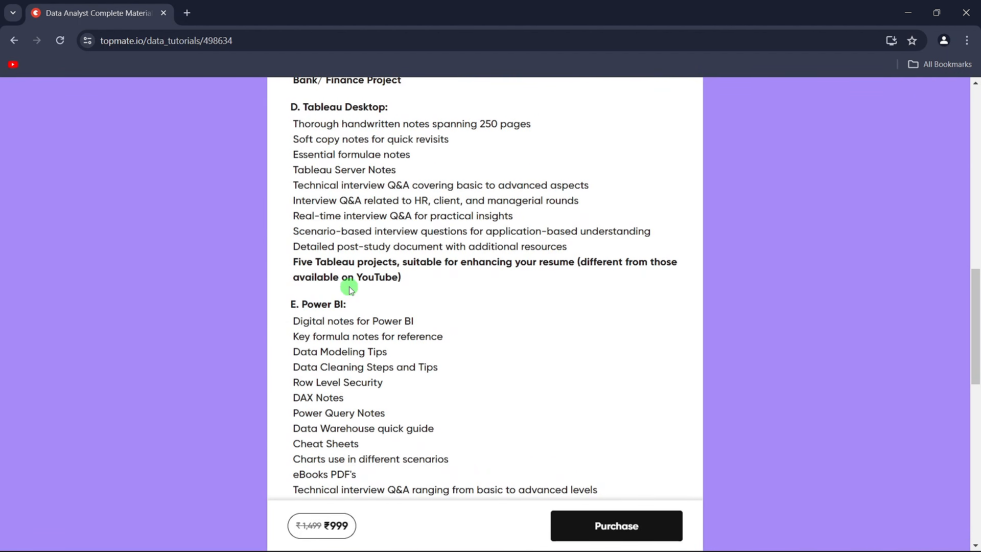
{"action": "scroll", "coordinate": [349, 290], "scroll_direction": "up", "scroll_amount": 14}
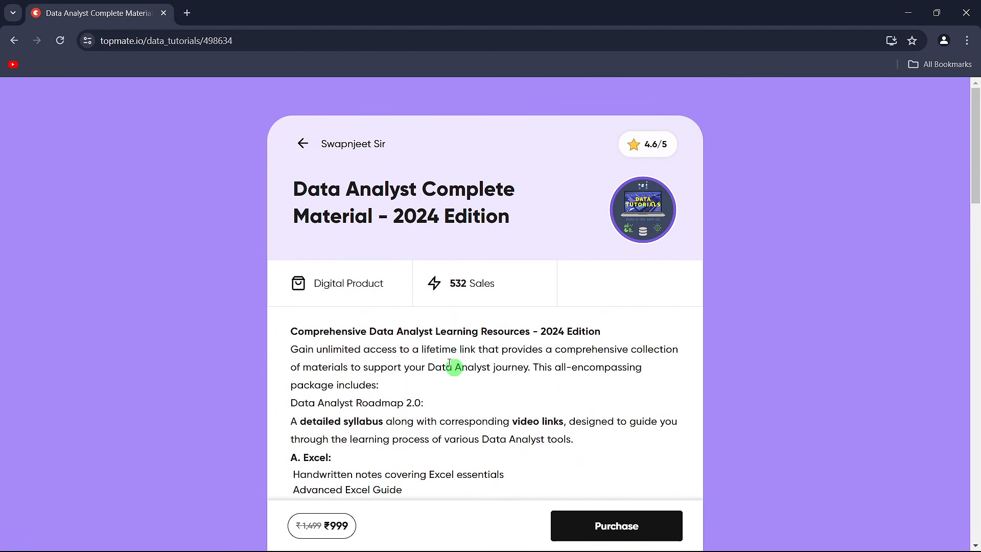
{"action": "left_click", "coordinate": [21, 43]}
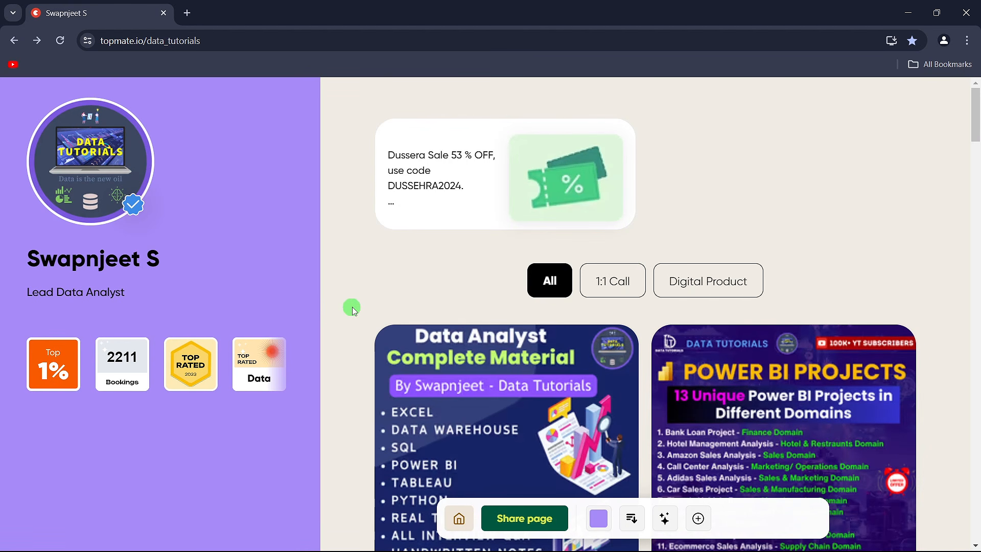
- Open the Power BI Projects-13 Unique Proj. offer, review its project list and return to the offers page
{"action": "scroll", "coordinate": [353, 310], "scroll_direction": "down", "scroll_amount": 3}
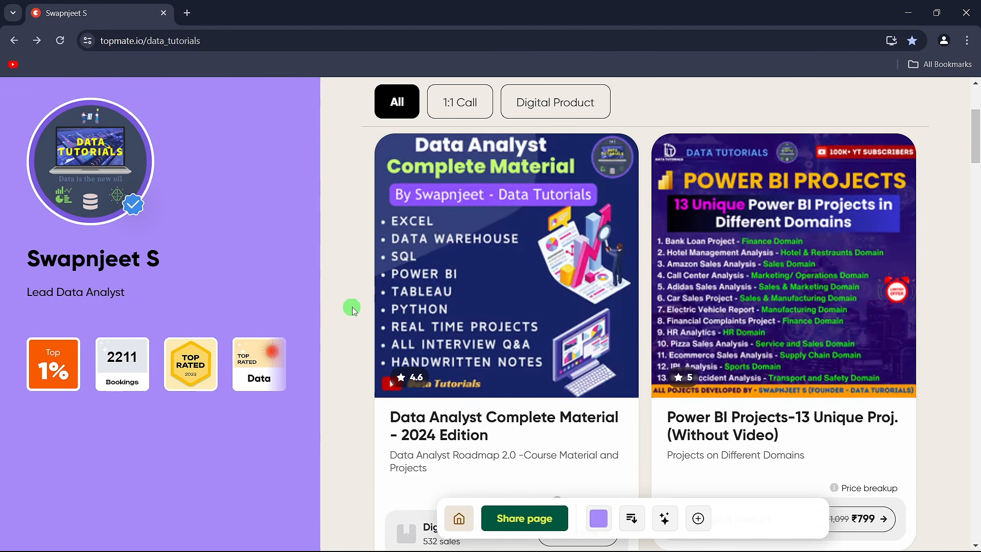
{"action": "left_click", "coordinate": [791, 276]}
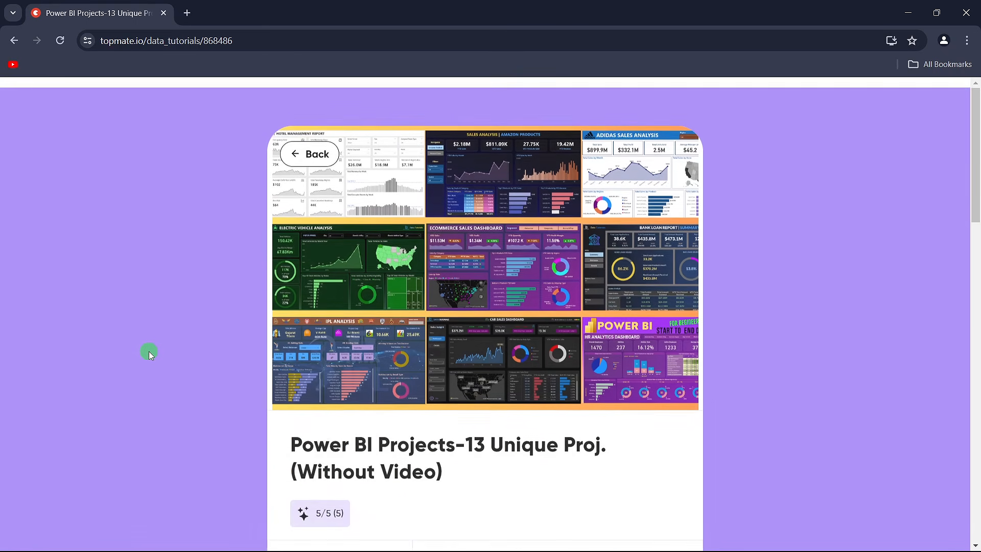
{"action": "scroll", "coordinate": [149, 351], "scroll_direction": "down", "scroll_amount": 1}
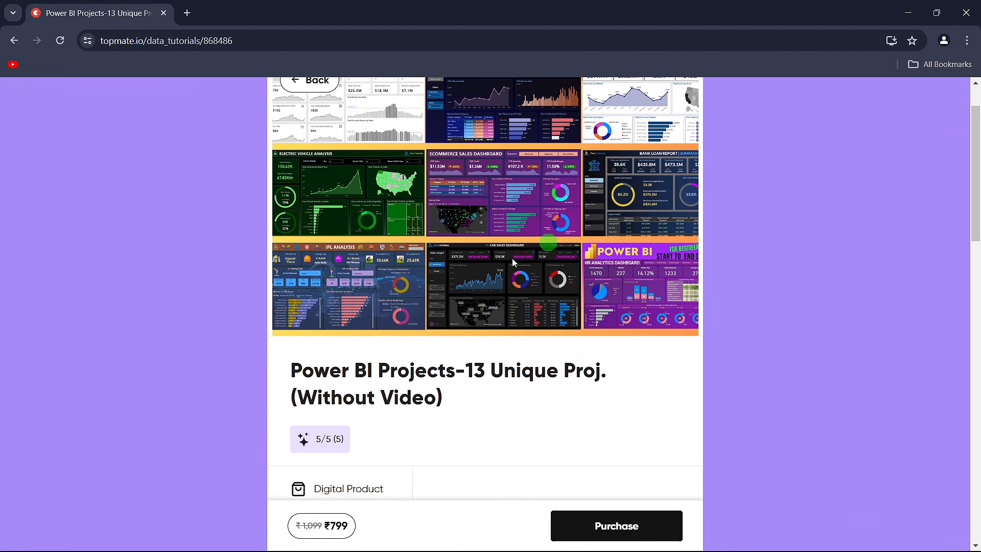
{"action": "scroll", "coordinate": [201, 342], "scroll_direction": "down", "scroll_amount": 7}
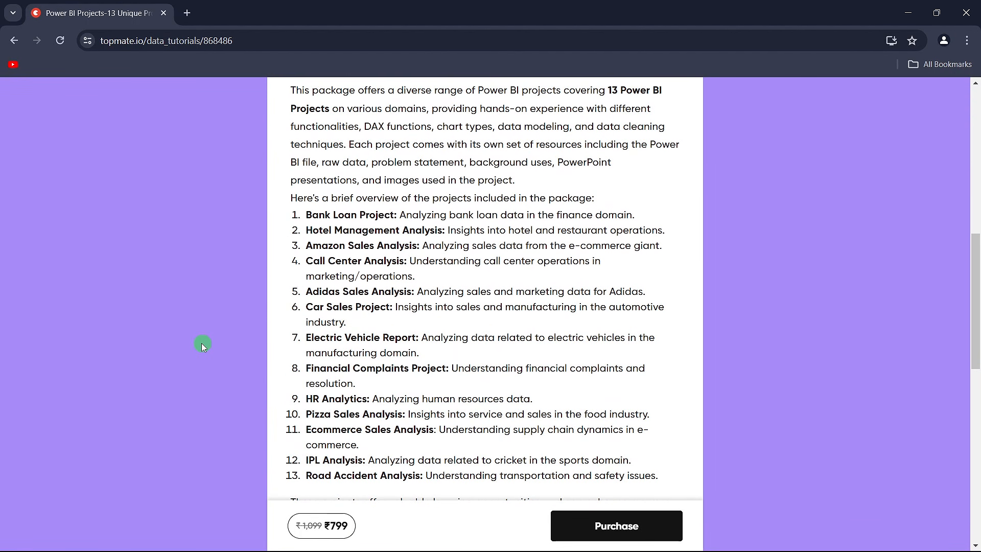
{"action": "scroll", "coordinate": [506, 297], "scroll_direction": "up", "scroll_amount": 1}
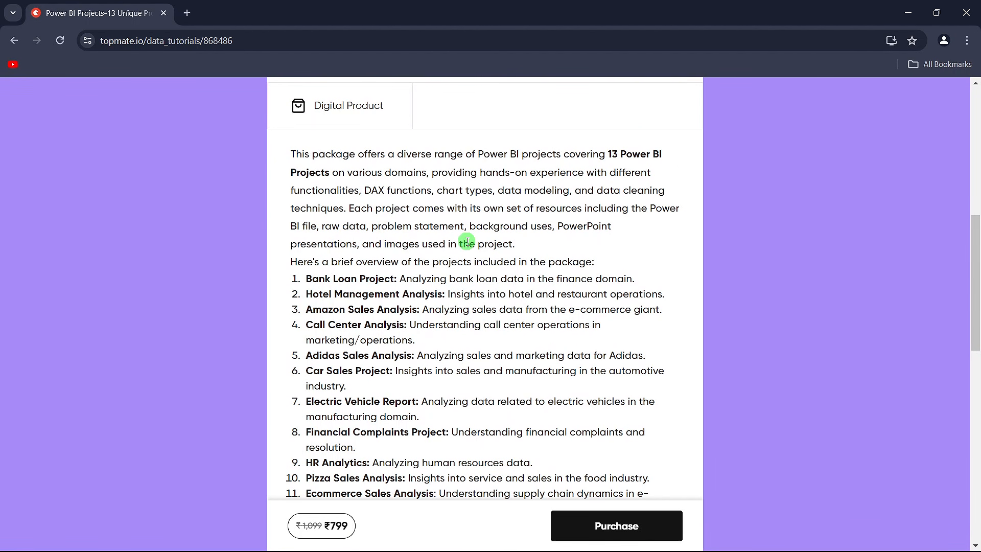
{"action": "scroll", "coordinate": [399, 292], "scroll_direction": "down", "scroll_amount": 1}
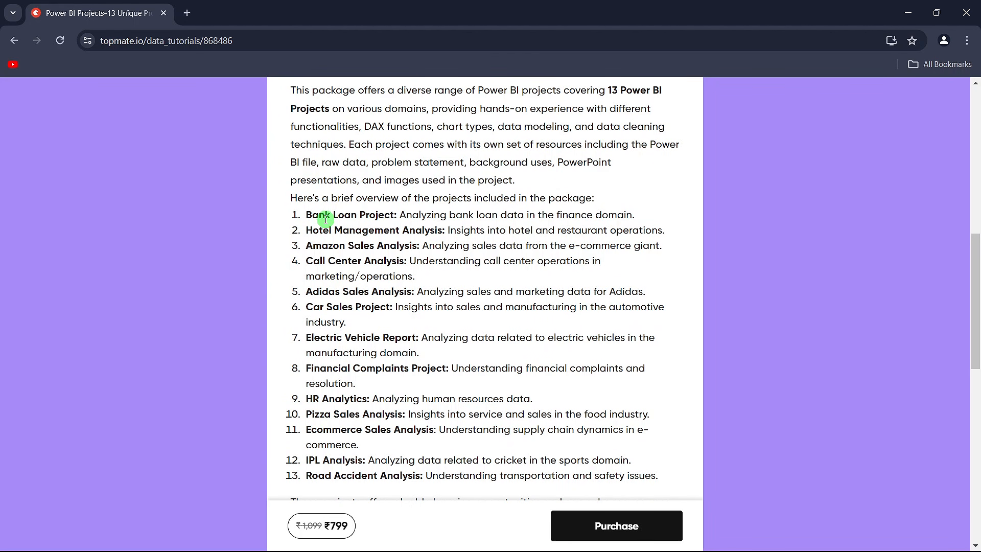
{"action": "left_click", "coordinate": [15, 40]}
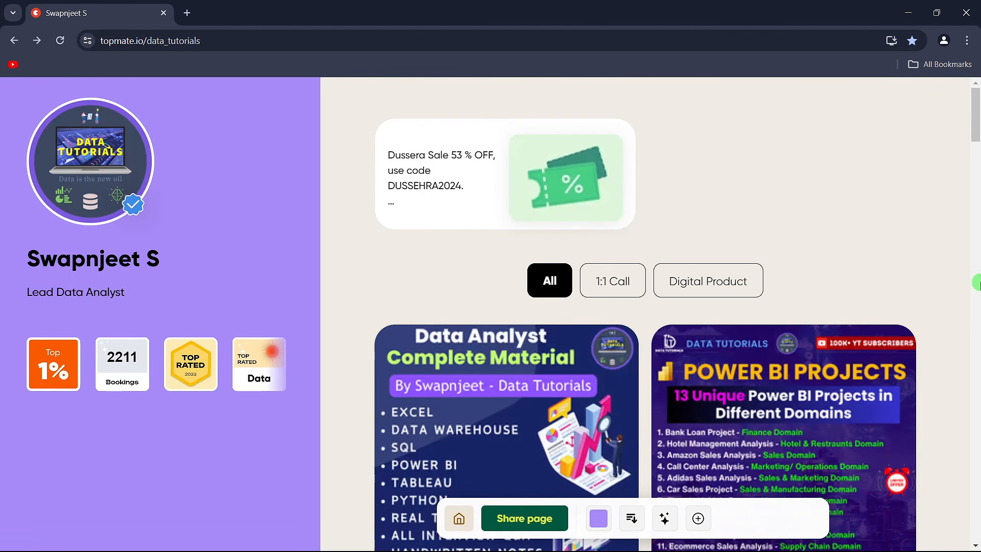
- Look through the remaining offers, including the Power BI, Excel, Tableau and SQL materials, projects and interview sessions, and return to the start of the page
{"action": "scroll", "coordinate": [954, 293], "scroll_direction": "down", "scroll_amount": 2}
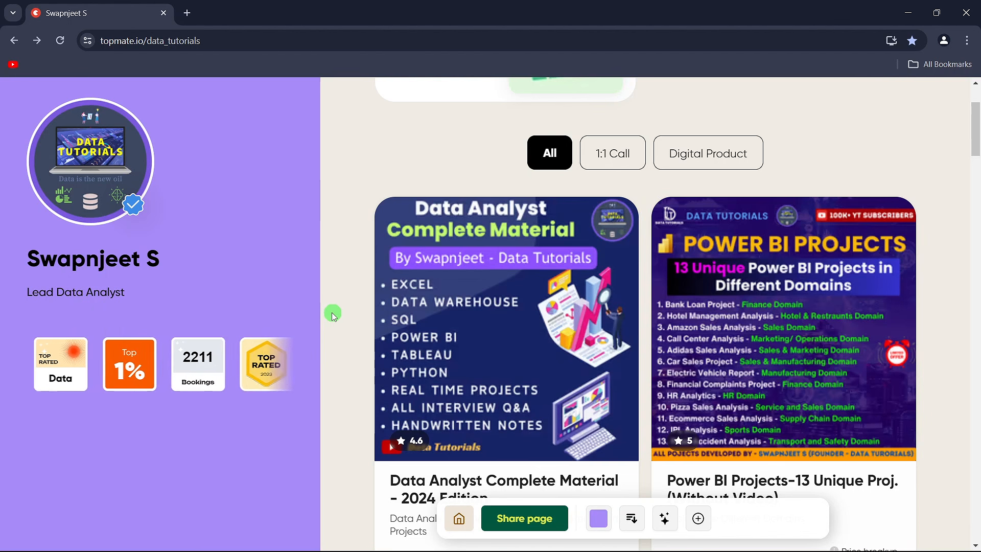
{"action": "scroll", "coordinate": [929, 255], "scroll_direction": "down", "scroll_amount": 6}
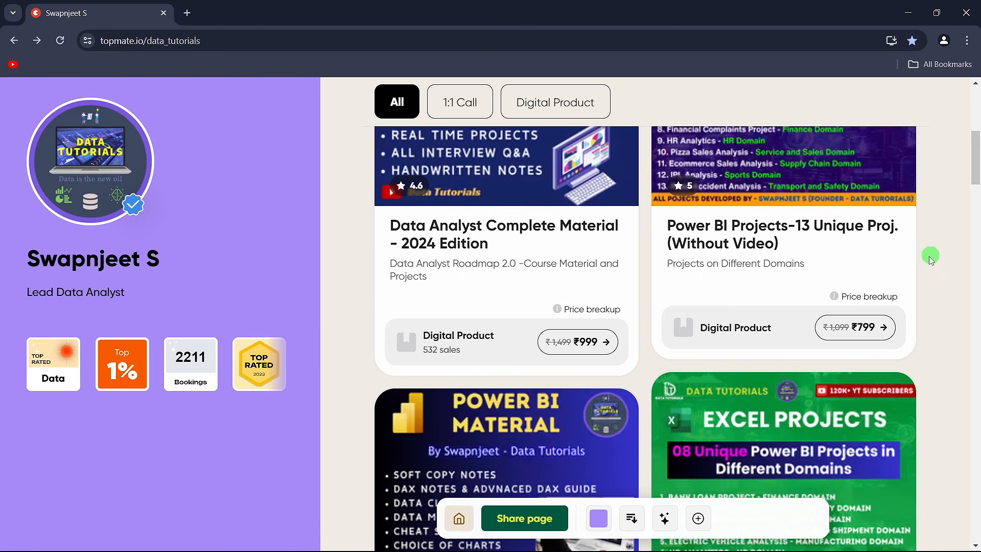
{"action": "scroll", "coordinate": [516, 271], "scroll_direction": "down", "scroll_amount": 1}
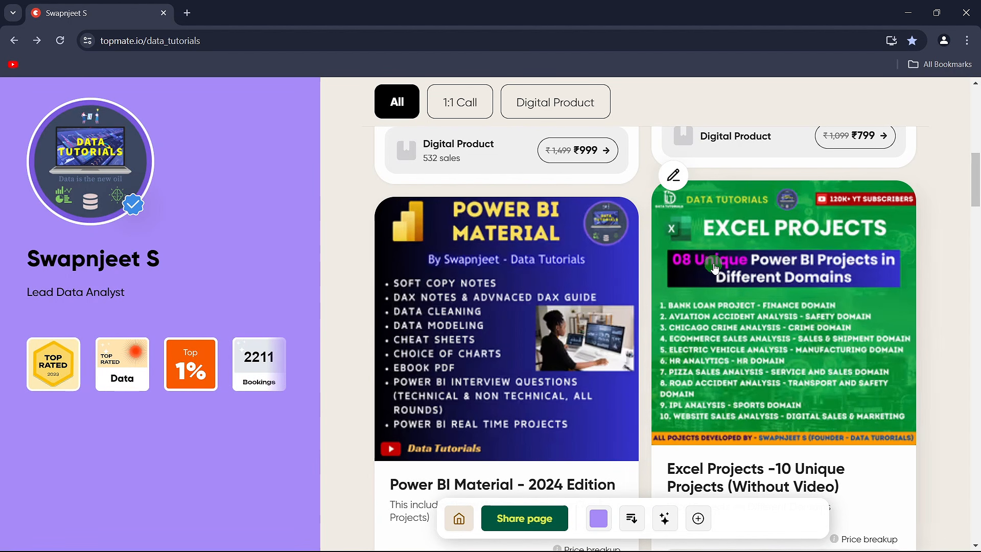
{"action": "scroll", "coordinate": [714, 268], "scroll_direction": "down", "scroll_amount": 2}
{"action": "scroll", "coordinate": [714, 268], "scroll_direction": "down", "scroll_amount": 1}
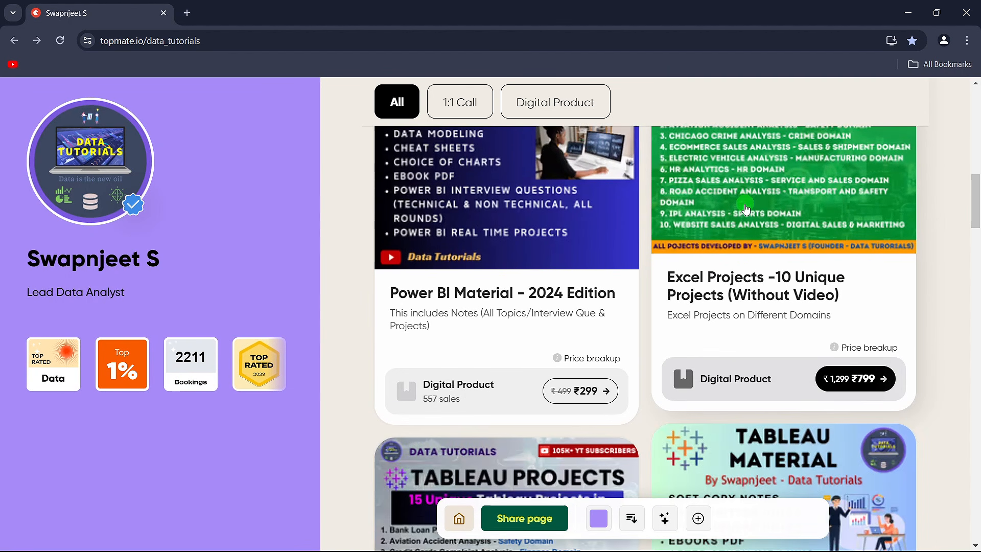
{"action": "scroll", "coordinate": [558, 261], "scroll_direction": "down", "scroll_amount": 3}
{"action": "scroll", "coordinate": [698, 248], "scroll_direction": "down", "scroll_amount": 6}
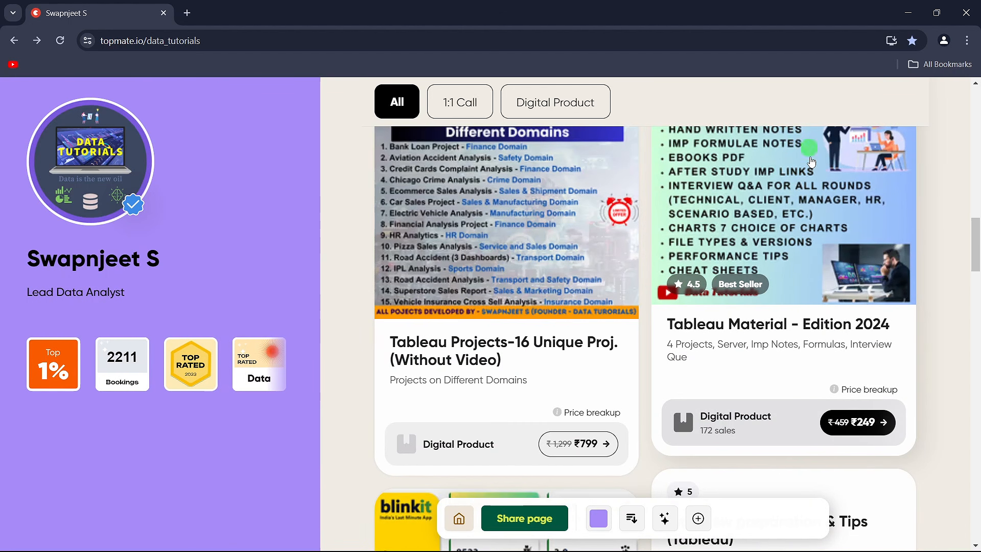
{"action": "scroll", "coordinate": [698, 249], "scroll_direction": "down", "scroll_amount": 2}
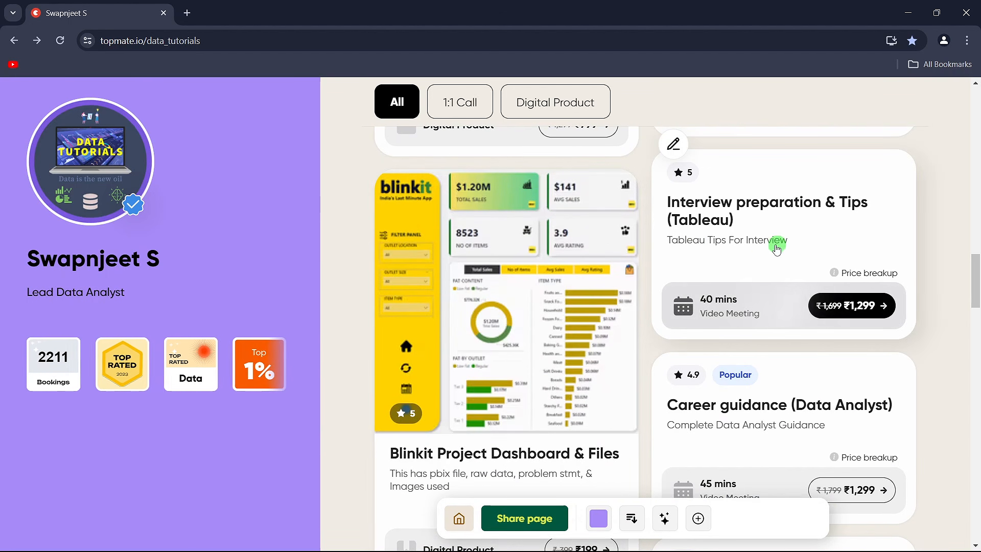
{"action": "scroll", "coordinate": [409, 327], "scroll_direction": "down", "scroll_amount": 3}
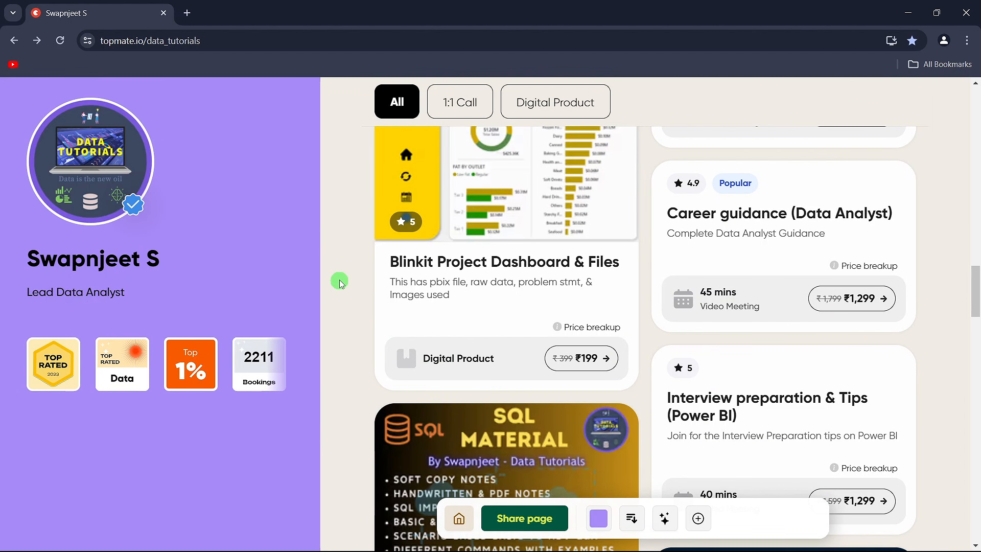
{"action": "scroll", "coordinate": [716, 366], "scroll_direction": "down", "scroll_amount": 2}
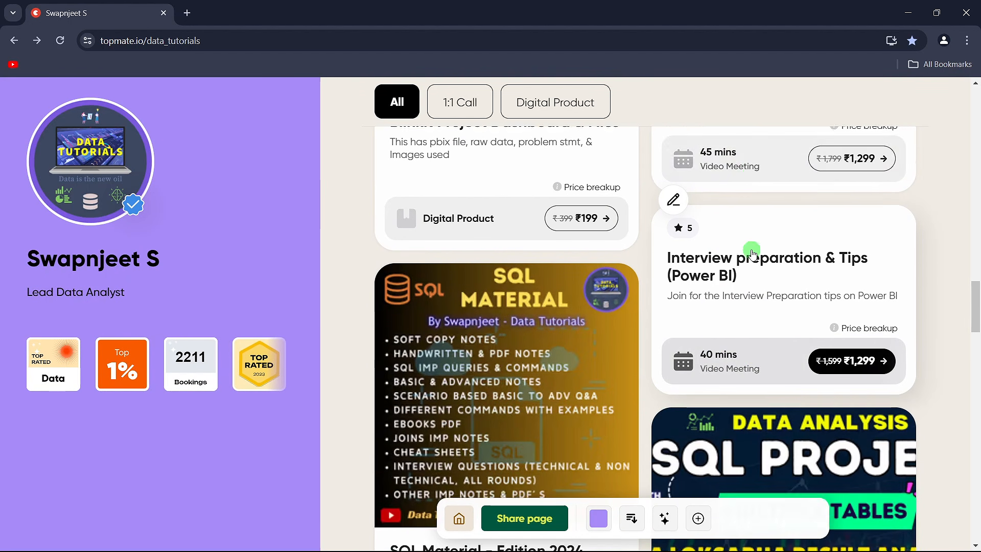
{"action": "scroll", "coordinate": [751, 253], "scroll_direction": "up", "scroll_amount": 1}
{"action": "scroll", "coordinate": [761, 372], "scroll_direction": "down", "scroll_amount": 1}
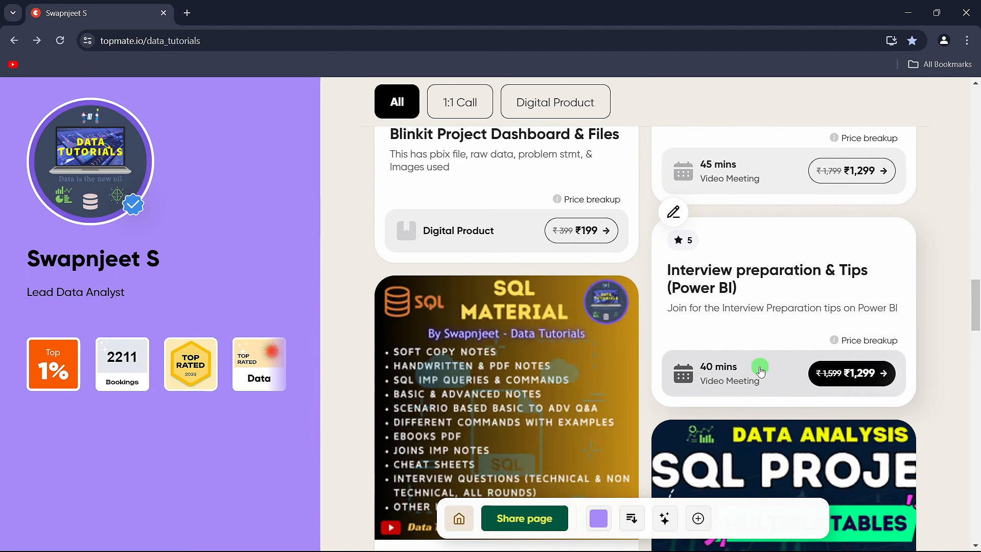
{"action": "scroll", "coordinate": [715, 367], "scroll_direction": "down", "scroll_amount": 5}
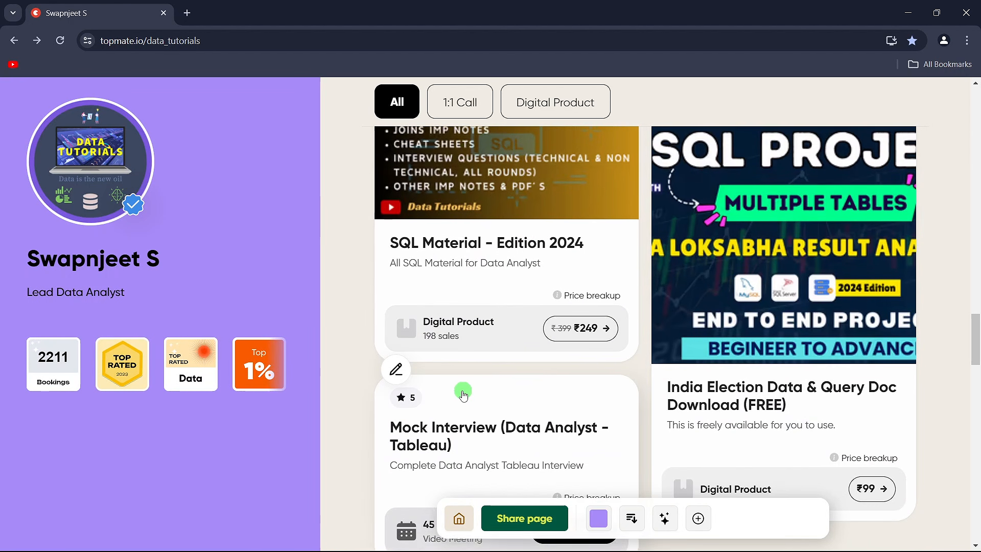
{"action": "scroll", "coordinate": [463, 395], "scroll_direction": "down", "scroll_amount": 2}
{"action": "scroll", "coordinate": [464, 395], "scroll_direction": "up", "scroll_amount": 1}
{"action": "scroll", "coordinate": [463, 395], "scroll_direction": "down", "scroll_amount": 8}
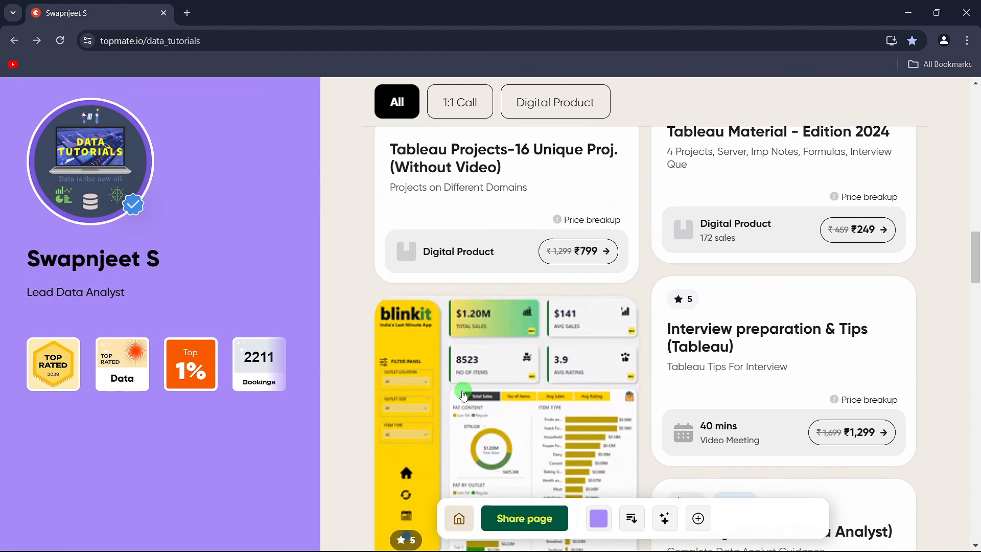
{"action": "scroll", "coordinate": [463, 394], "scroll_direction": "up", "scroll_amount": 10}
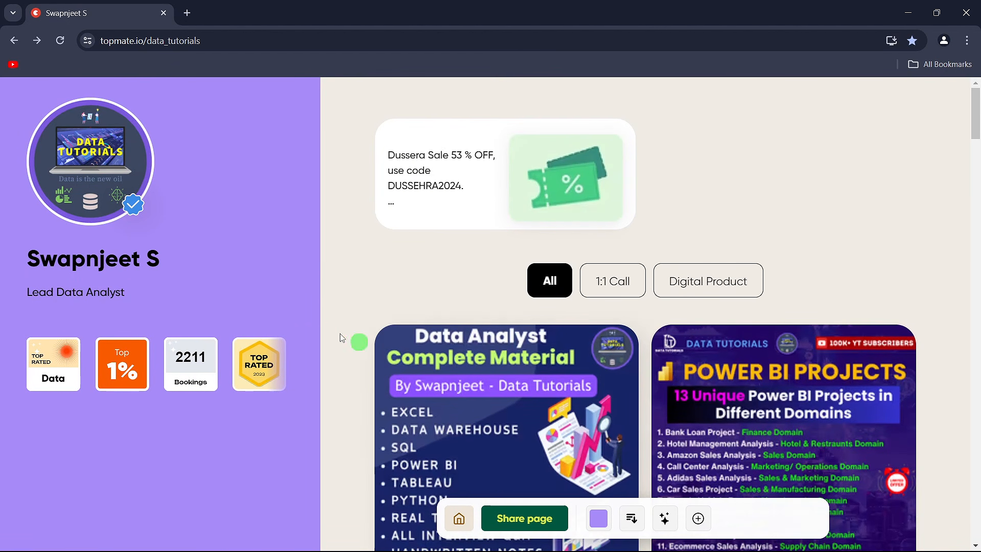
- Highlight the Dussera Sale banner's discount percentage and coupon text to point them out, and clear the selection
{"action": "mouse_move", "coordinate": [493, 159]}
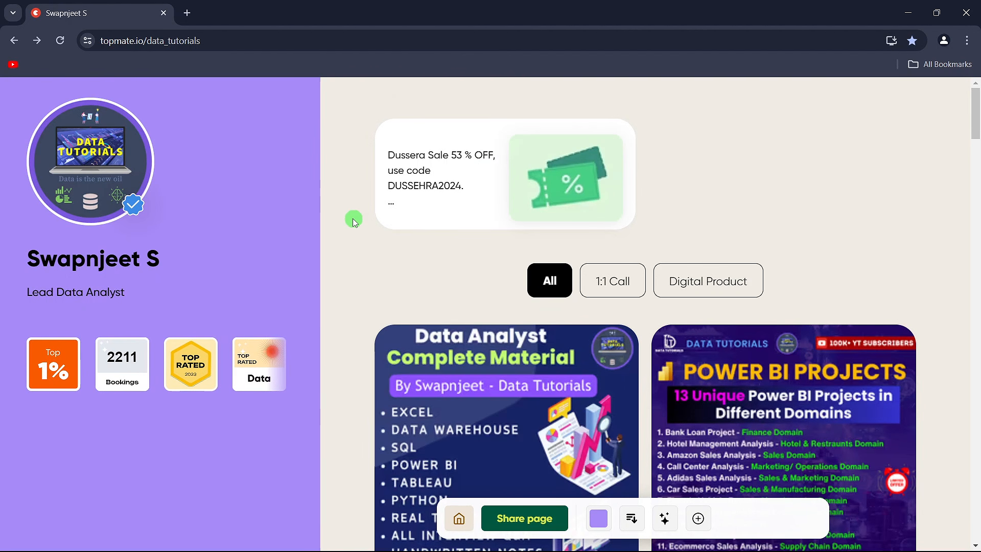
{"action": "mouse_move", "coordinate": [392, 199]}
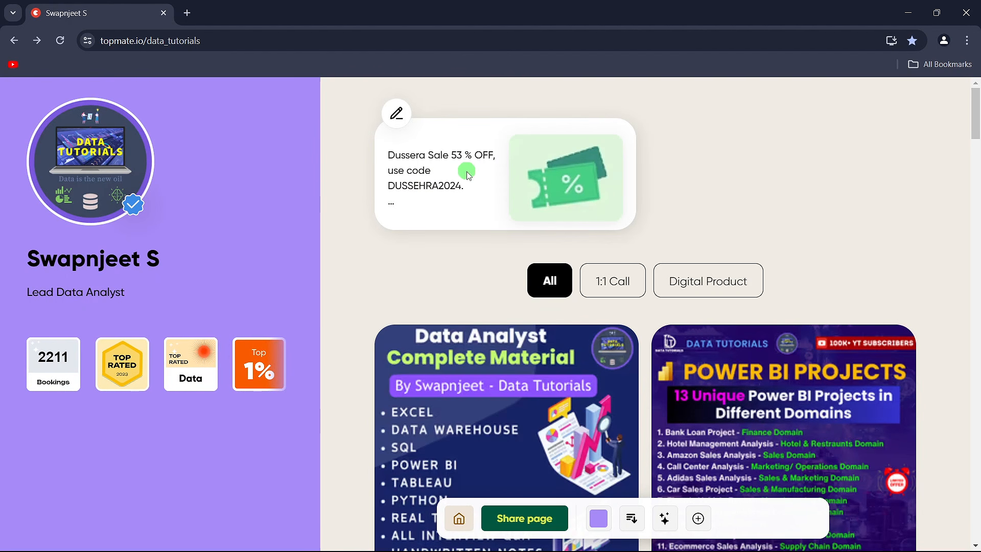
{"action": "left_click_drag", "start_coordinate": [467, 184], "coordinate": [383, 158]}
{"action": "left_click", "coordinate": [347, 161]}
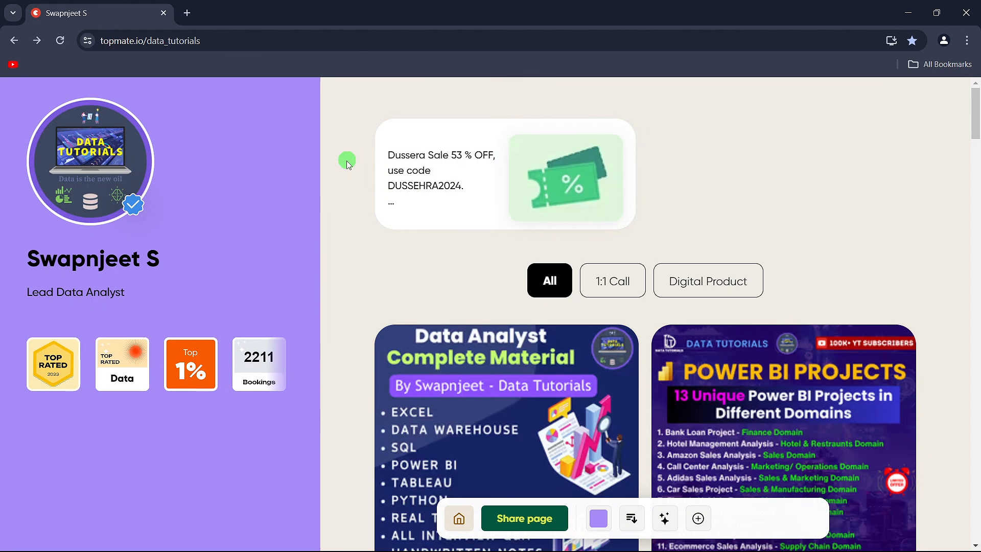
{"action": "mouse_move", "coordinate": [464, 185]}
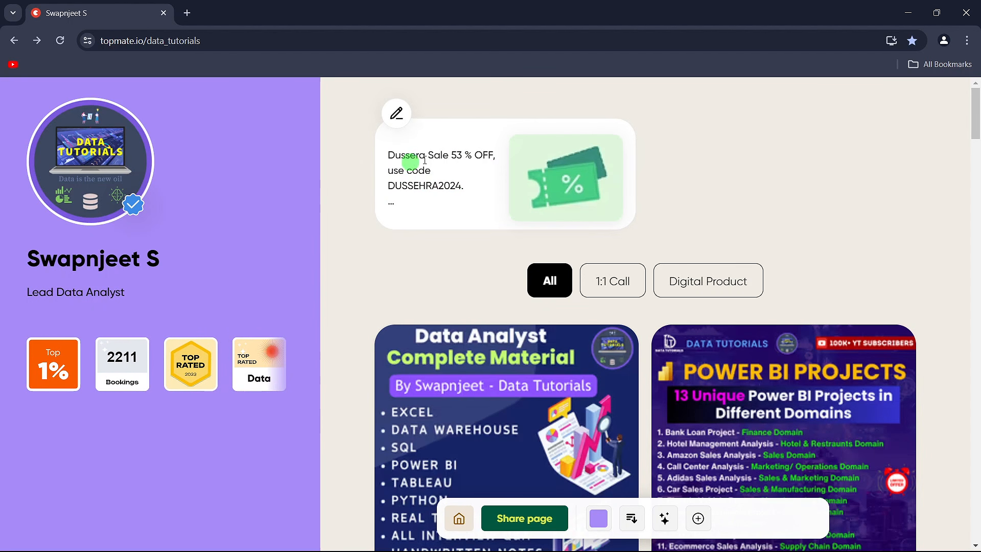
{"action": "double_click", "coordinate": [456, 155]}
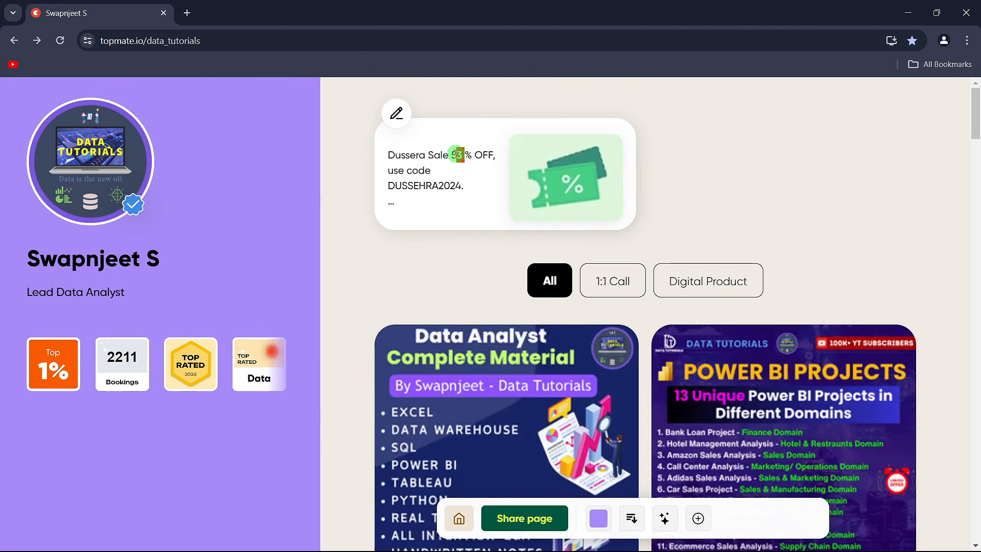
{"action": "left_click", "coordinate": [351, 161]}
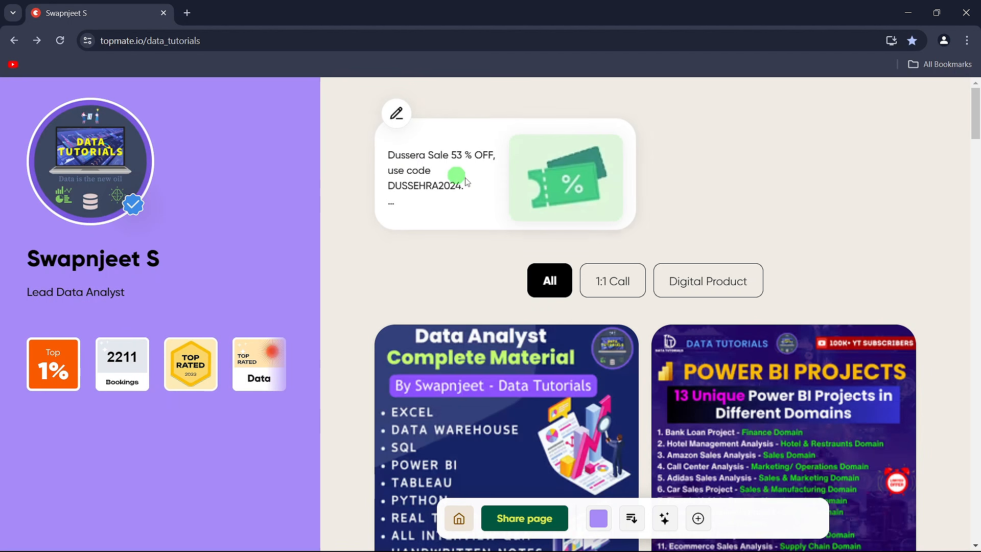
{"action": "left_click_drag", "start_coordinate": [466, 181], "coordinate": [390, 155]}
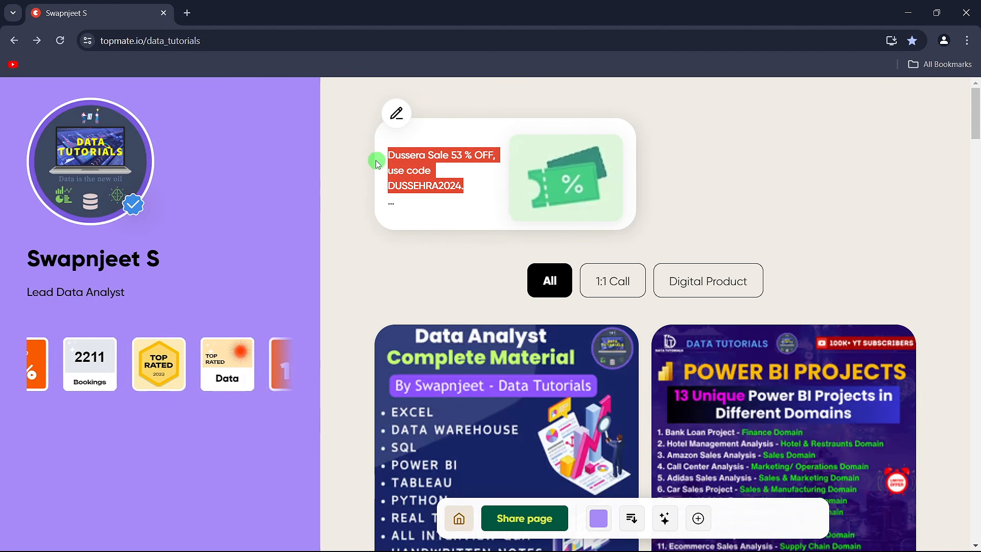
{"action": "left_click", "coordinate": [470, 160]}
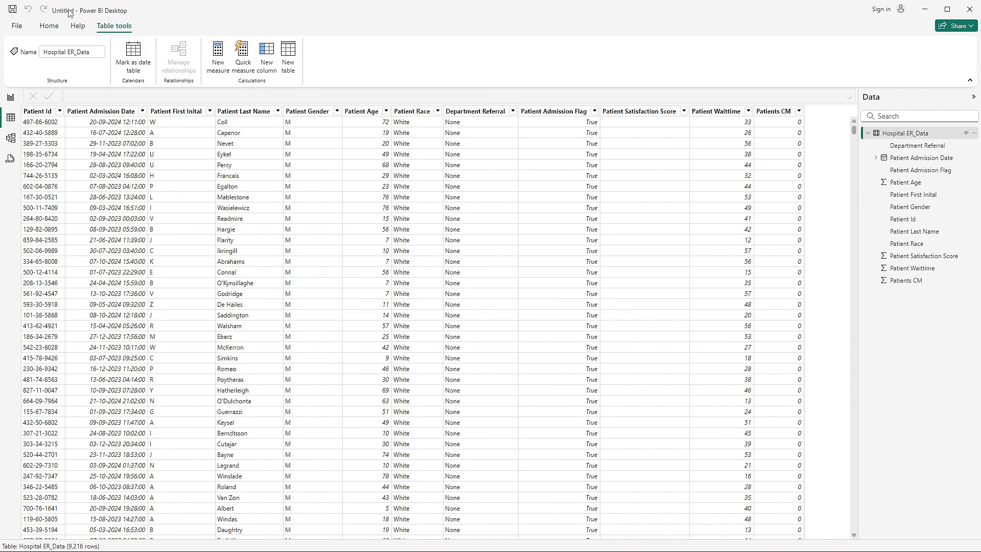
- Switch to Power BI Desktop, open the Hospital ER_Data query in the Power Query Editor and display its data preview options
{"action": "left_click", "coordinate": [45, 26]}
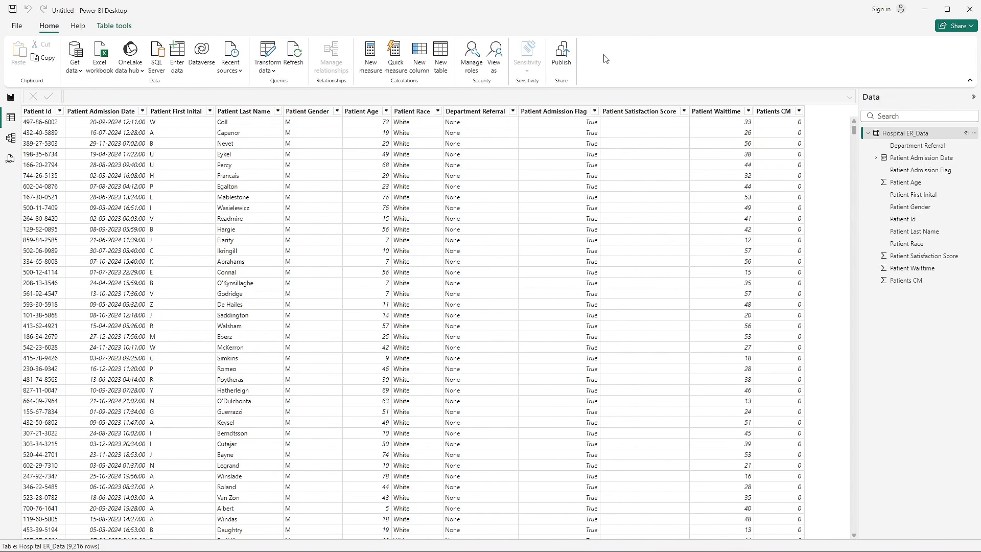
{"action": "left_click", "coordinate": [267, 53]}
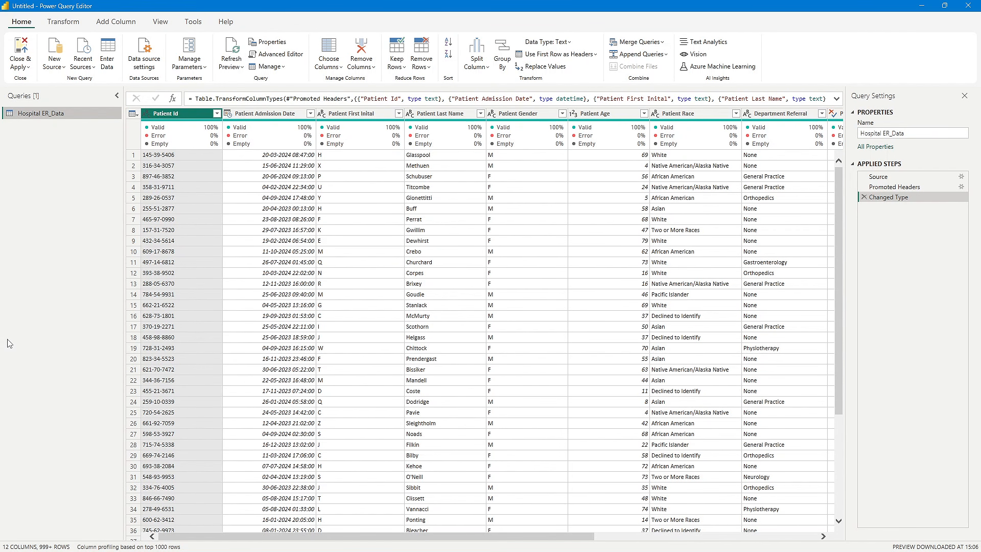
{"action": "left_click", "coordinate": [166, 23]}
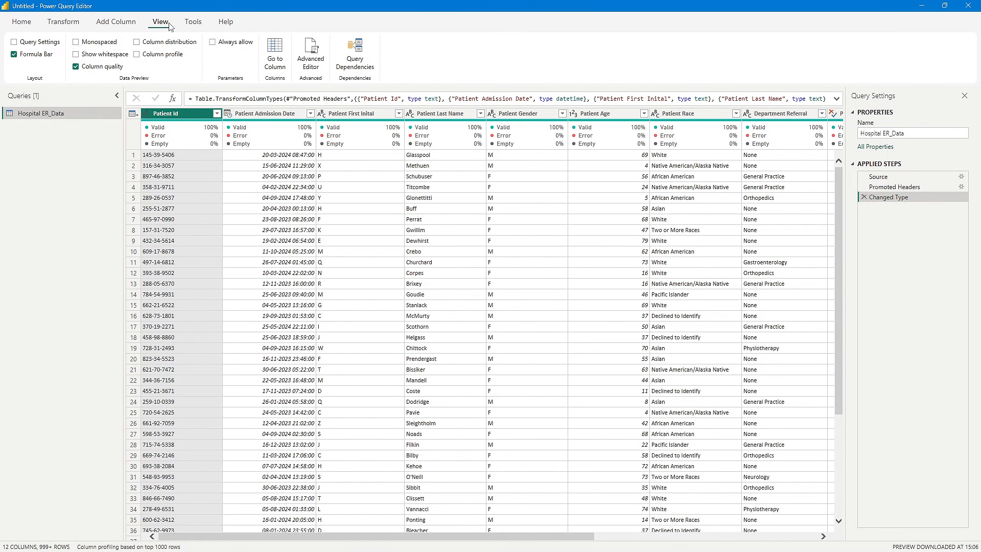
- Turn off the column quality indicators in the data preview
{"action": "left_click", "coordinate": [76, 66]}
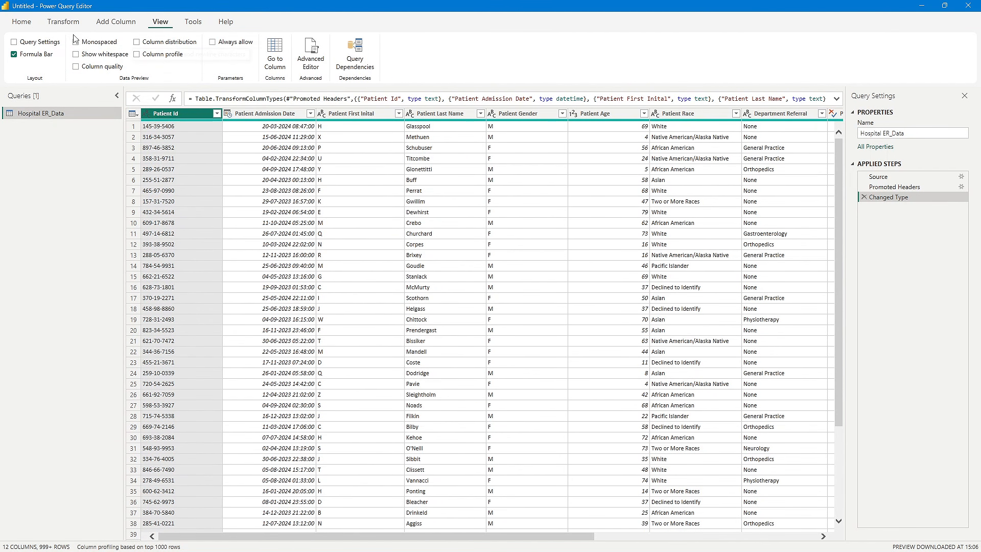
{"action": "left_click", "coordinate": [63, 22]}
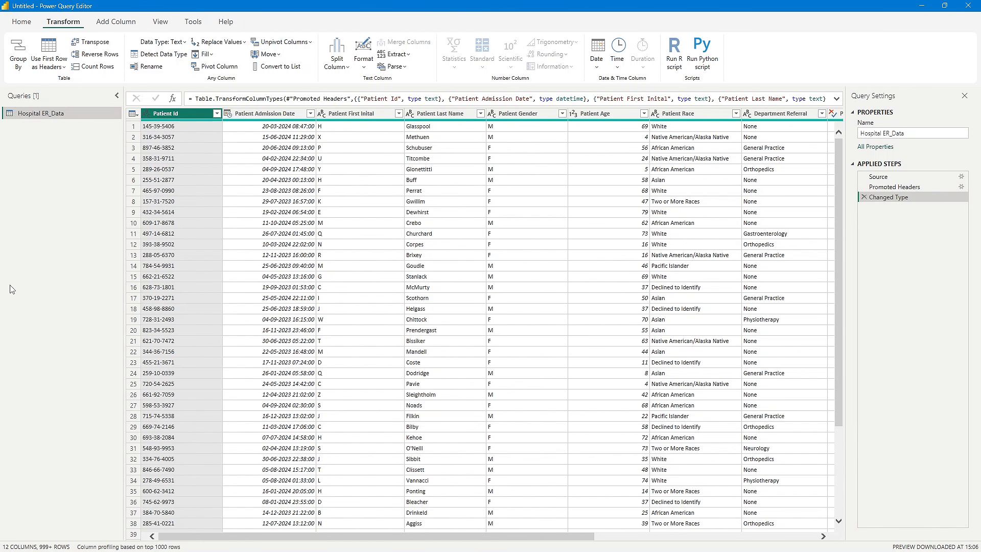
{"action": "left_click_drag", "start_coordinate": [557, 536], "coordinate": [516, 543]}
- Start a custom column in the Hospital ER_Data query and name it Patient Full Name
{"action": "left_click", "coordinate": [115, 24]}
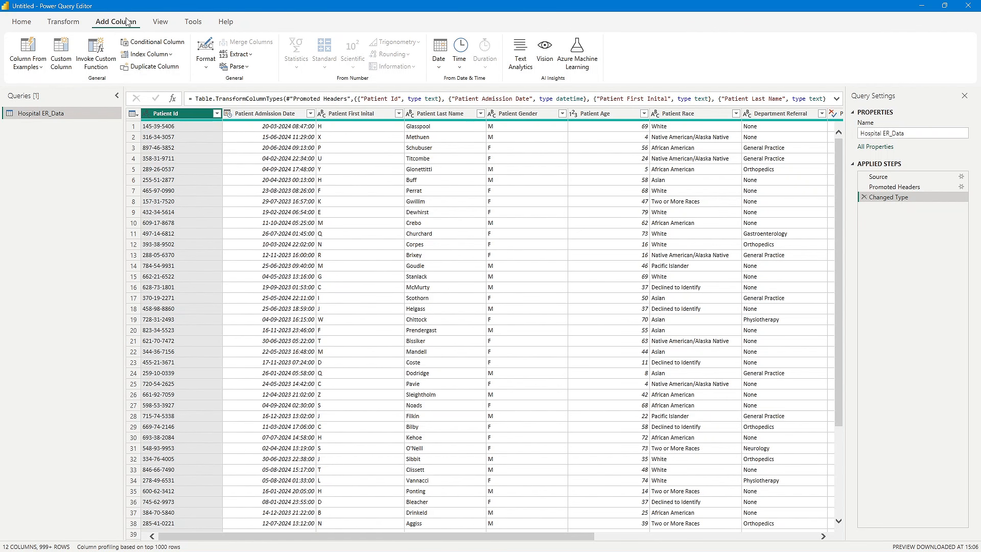
{"action": "left_click", "coordinate": [61, 51]}
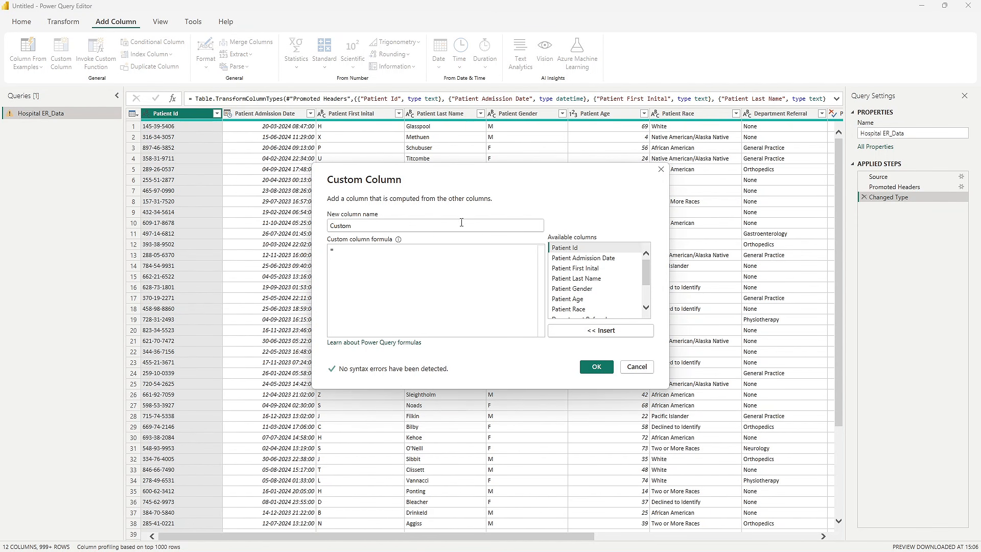
{"action": "double_click", "coordinate": [343, 226]}
{"action": "type", "text": "Pati"}
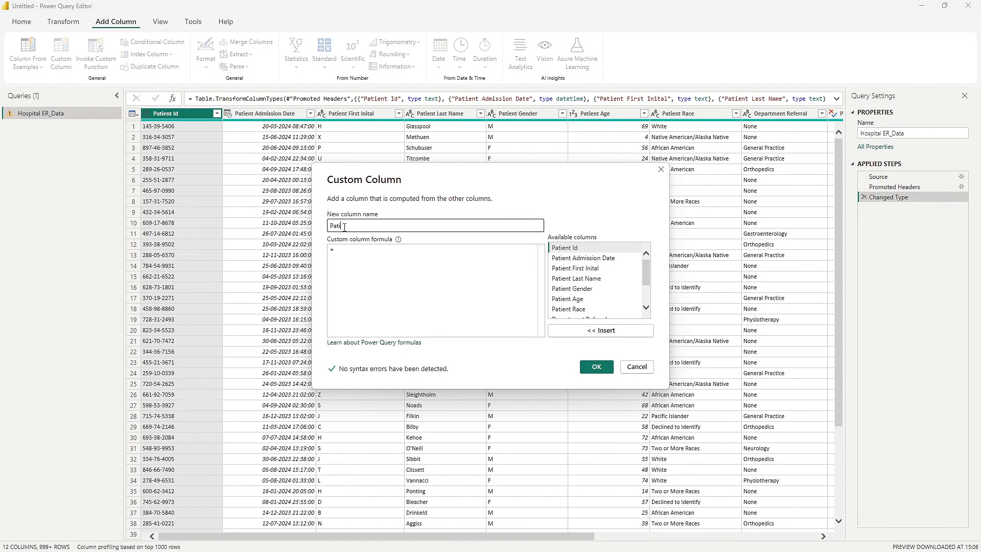
{"action": "type", "text": "ent Full Nm"}
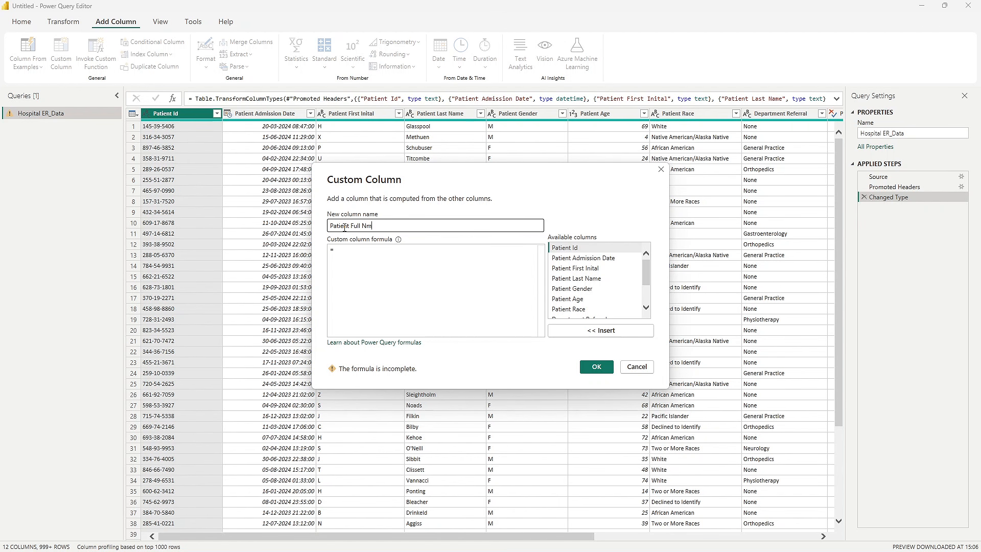
{"action": "key", "text": "BackSpace"}
{"action": "type", "text": "ame"}
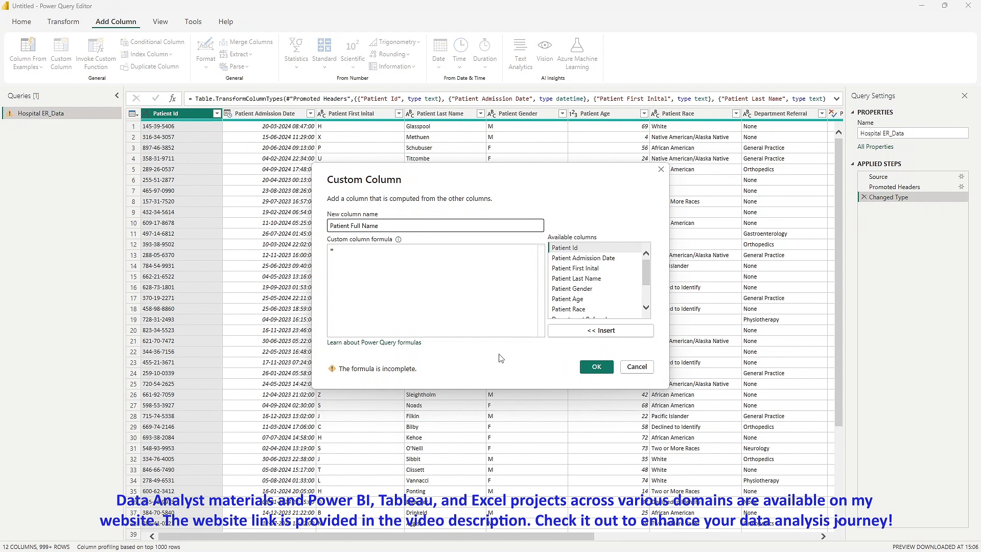
- Enter the formula [Patient First Inital] & " " & [Patient Last Name] for the Patient Full Name column and add it to the query
{"action": "left_click", "coordinate": [425, 280]}
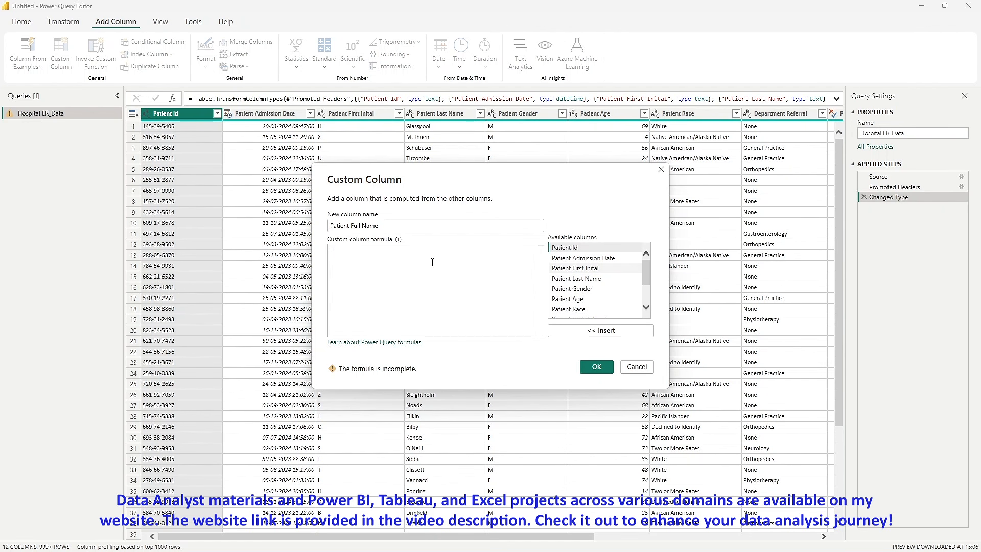
{"action": "double_click", "coordinate": [577, 268]}
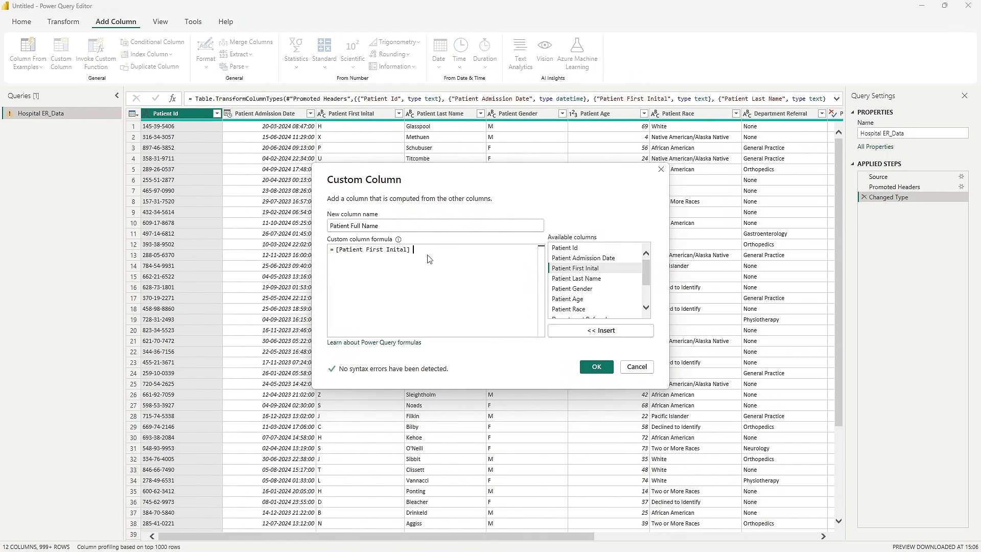
{"action": "type", "text": "&"}
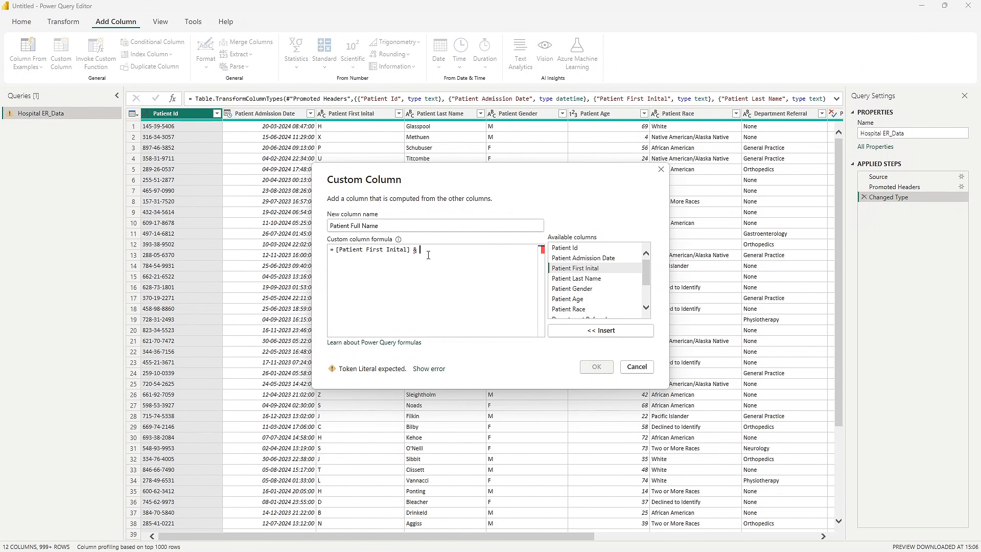
{"action": "type", "text": " \"\""}
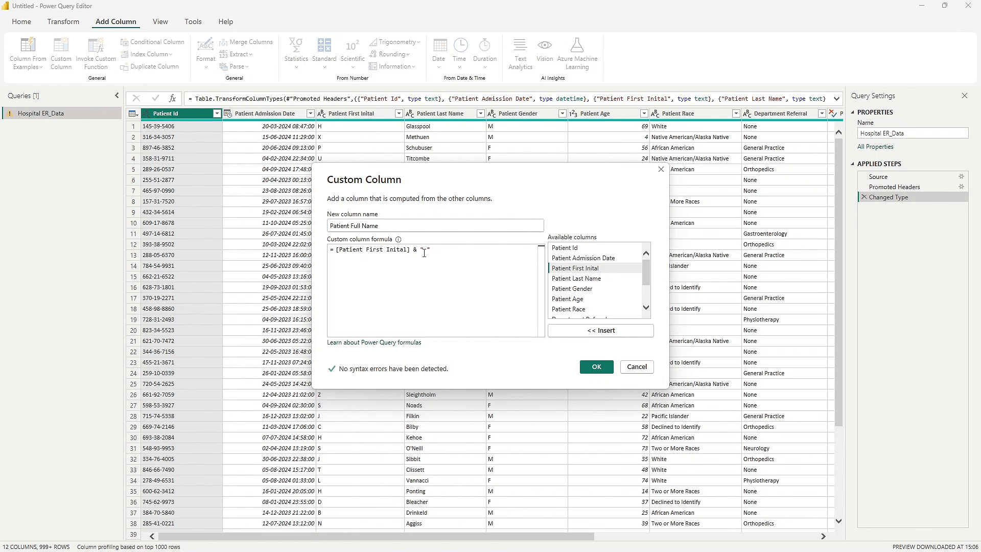
{"action": "left_click", "coordinate": [439, 250]}
{"action": "type", "text": "&"}
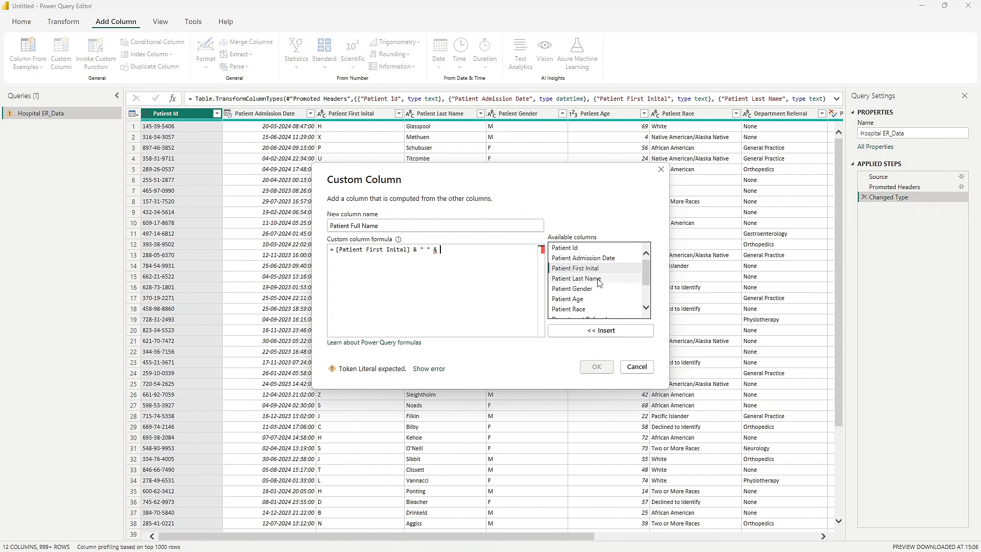
{"action": "double_click", "coordinate": [576, 278]}
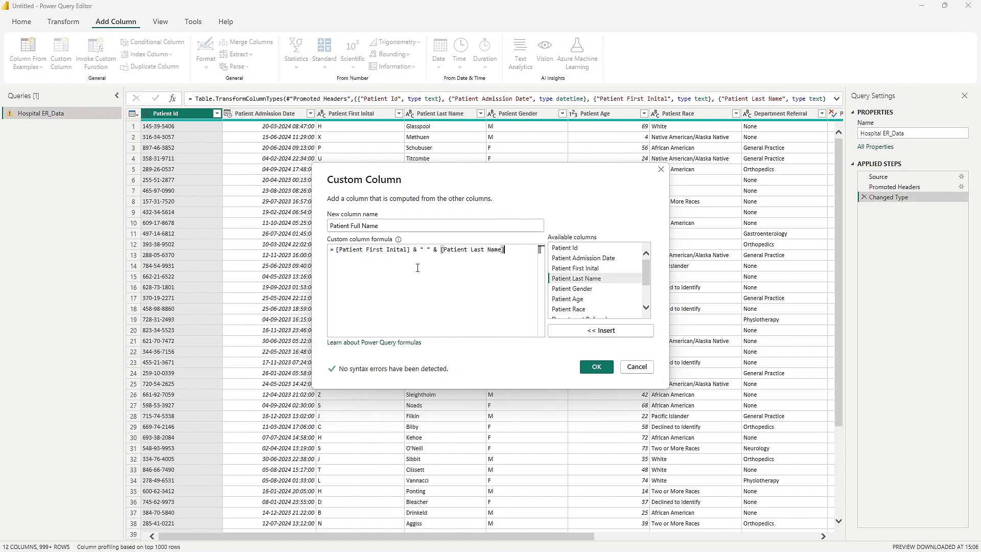
{"action": "left_click", "coordinate": [595, 366]}
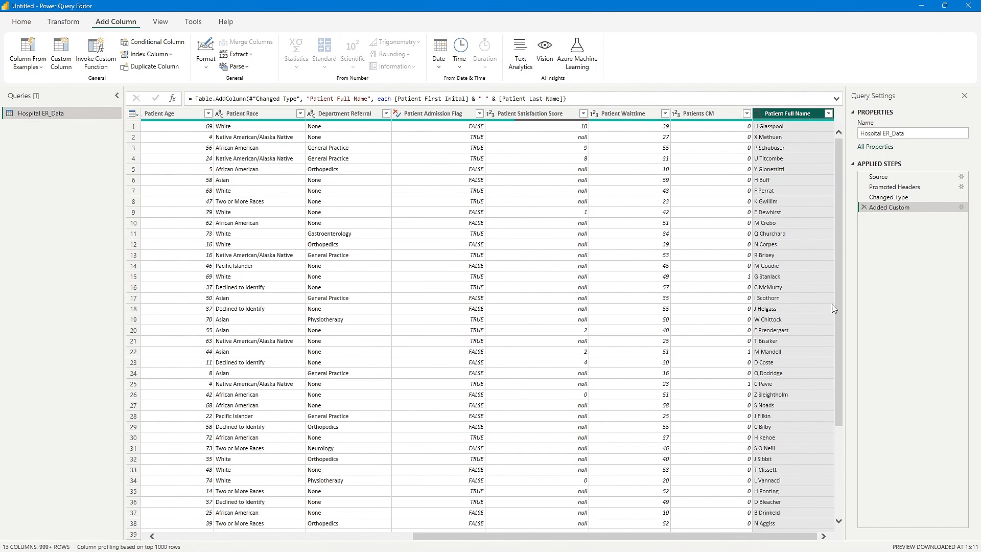
- Look through the values of the Patient Full Name column
{"action": "left_click", "coordinate": [787, 203]}
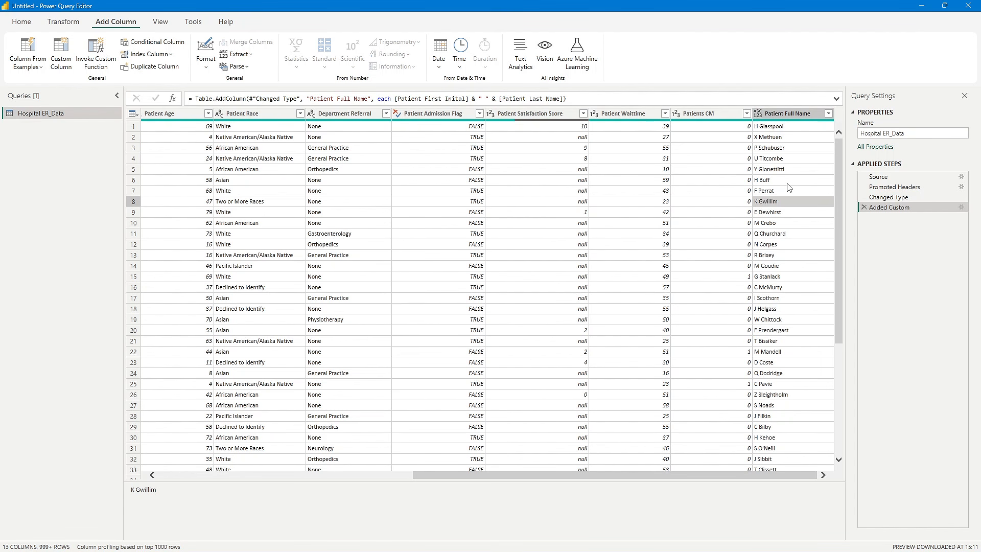
{"action": "scroll", "coordinate": [788, 232], "scroll_direction": "down", "scroll_amount": 6}
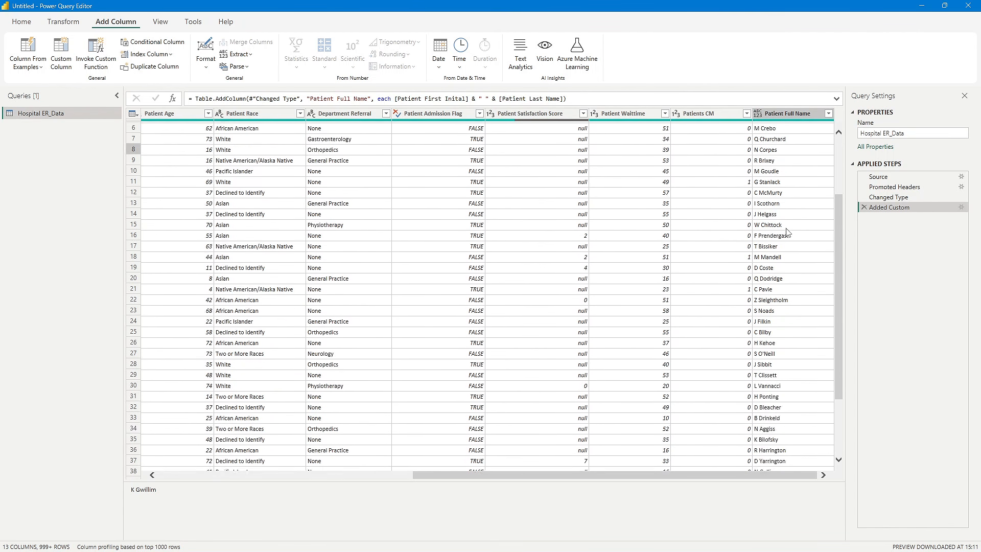
{"action": "scroll", "coordinate": [788, 299], "scroll_direction": "up", "scroll_amount": 6}
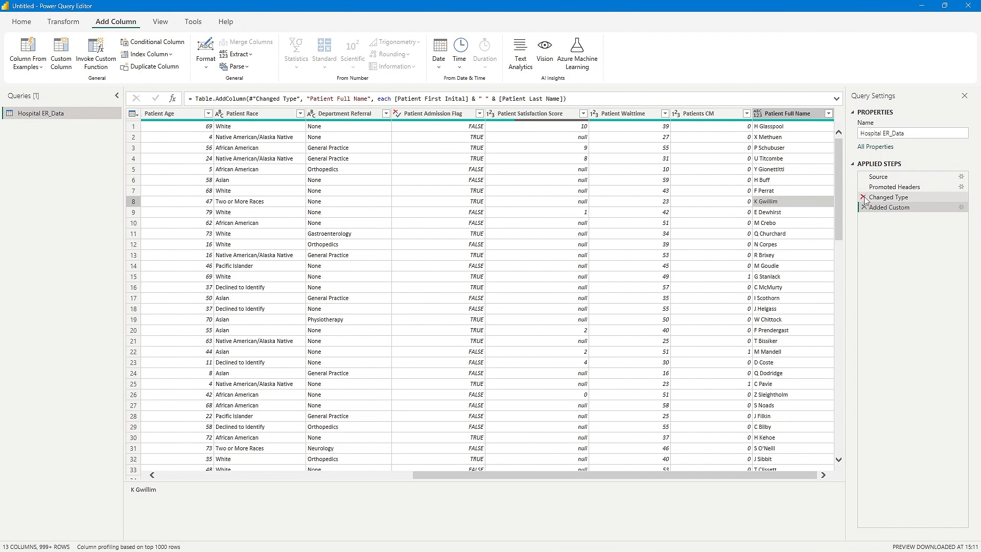
- Open the settings of the Added Custom applied step to review its formula, and close them without editing
{"action": "left_click_drag", "start_coordinate": [895, 187], "coordinate": [909, 193]}
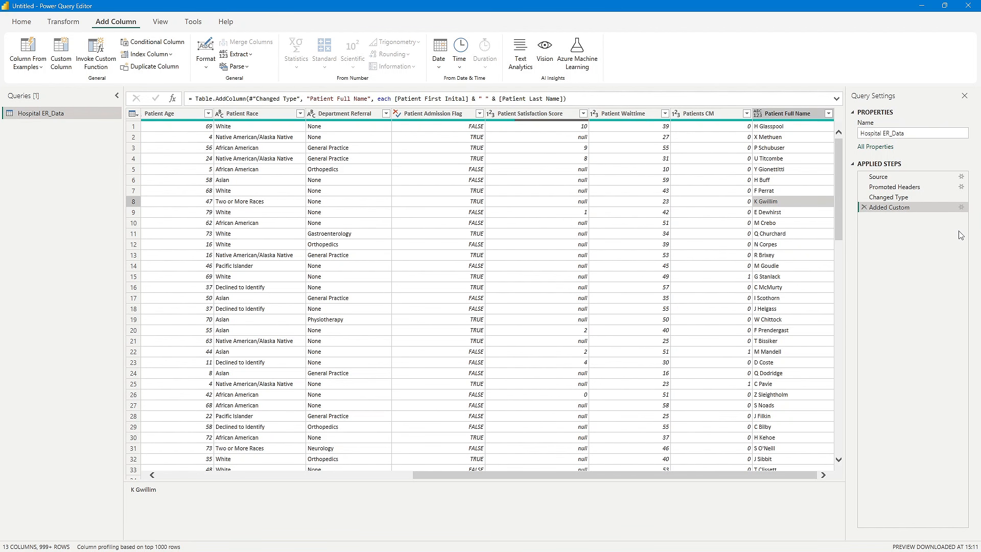
{"action": "left_click", "coordinate": [962, 208]}
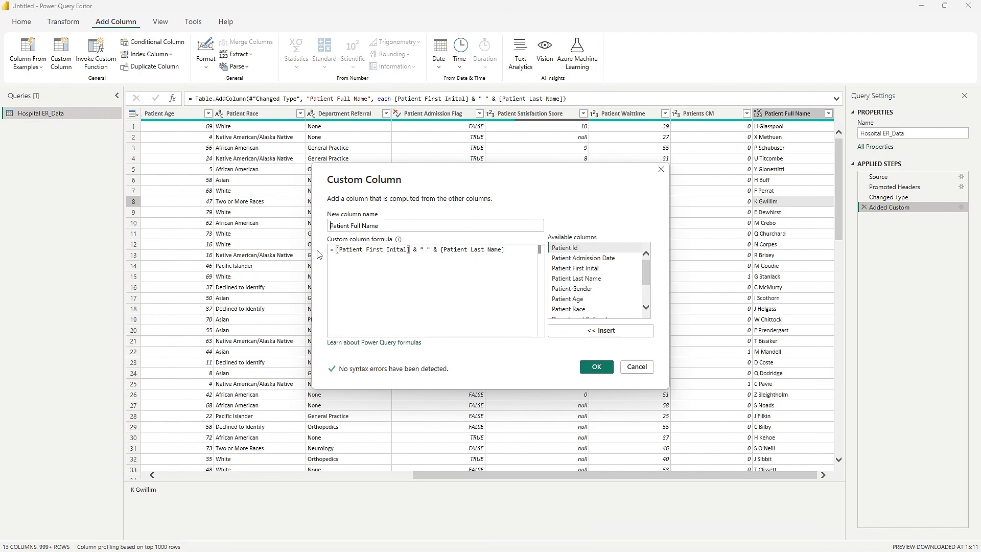
{"action": "left_click", "coordinate": [660, 169]}
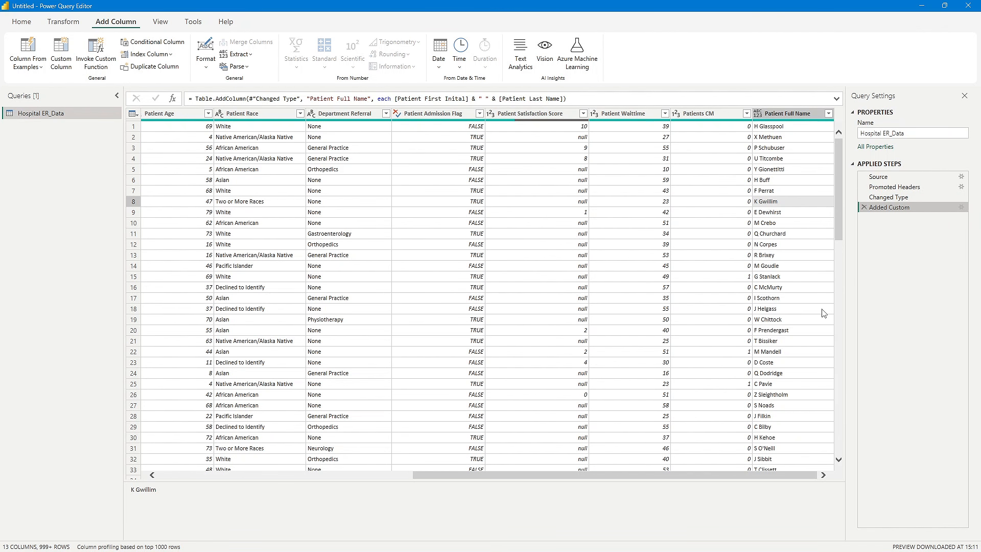
- Go back to the Patient Gender column and examine the distinct values in its filter list
{"action": "left_click", "coordinate": [394, 474]}
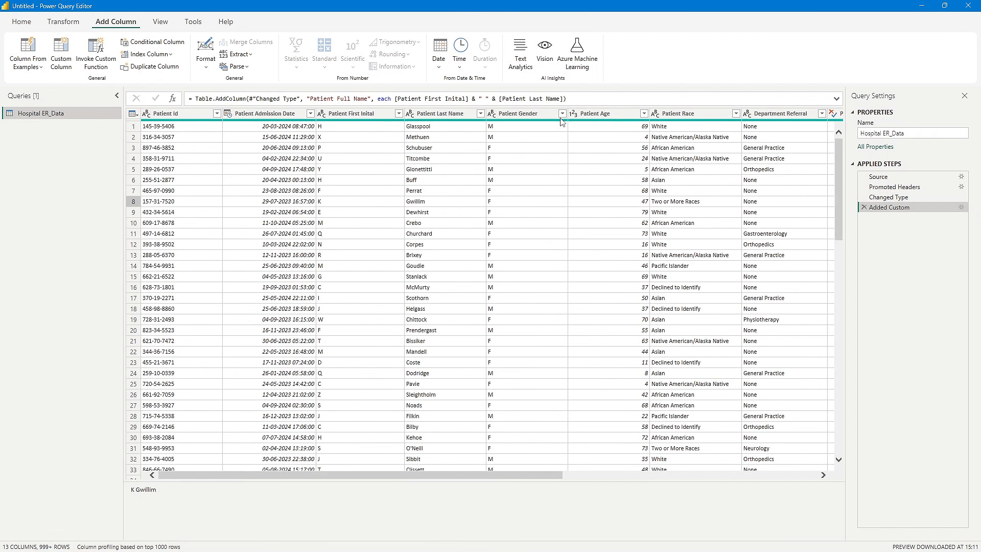
{"action": "scroll", "coordinate": [540, 267], "scroll_direction": "down", "scroll_amount": 10}
{"action": "scroll", "coordinate": [540, 266], "scroll_direction": "up", "scroll_amount": 10}
{"action": "left_click", "coordinate": [562, 114]}
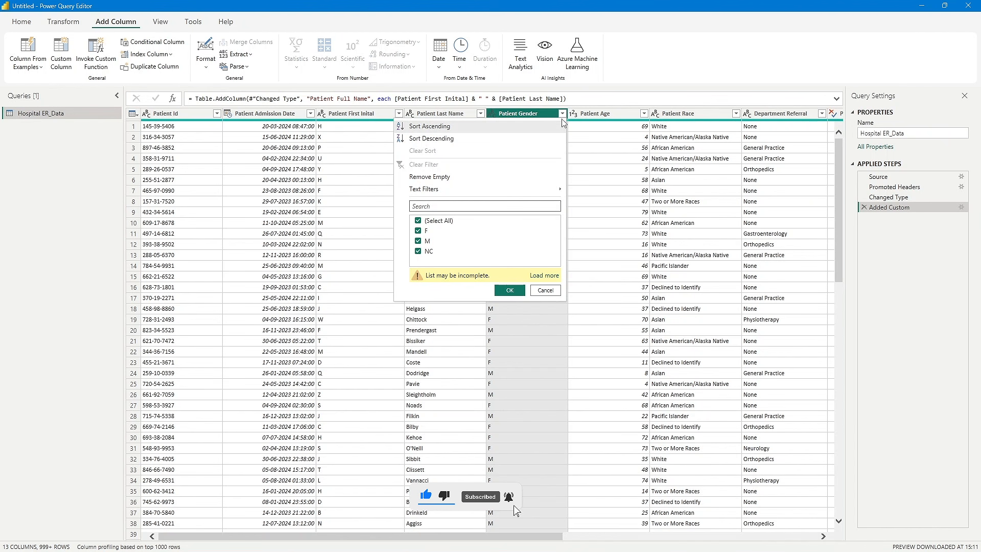
{"action": "left_click", "coordinate": [562, 114]}
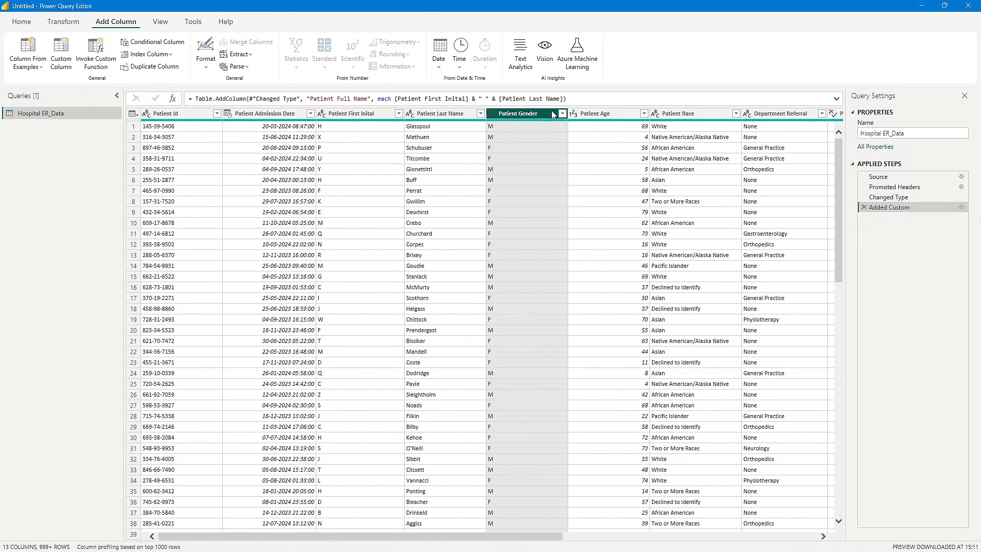
{"action": "right_click", "coordinate": [539, 112]}
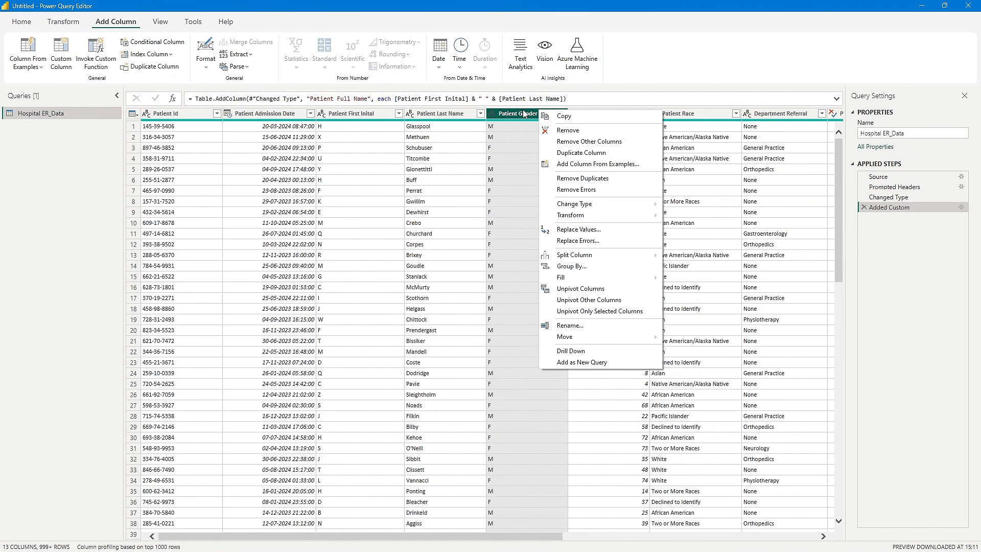
{"action": "key", "text": "Escape"}
{"action": "left_click", "coordinate": [562, 113]}
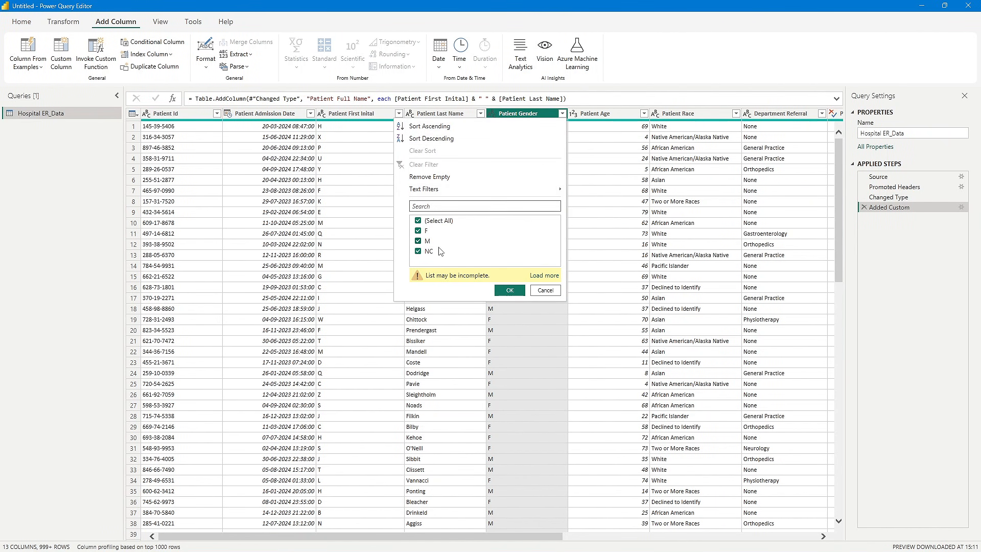
- Replace the value M with Male in the Patient Gender column
{"action": "right_click", "coordinate": [543, 113]}
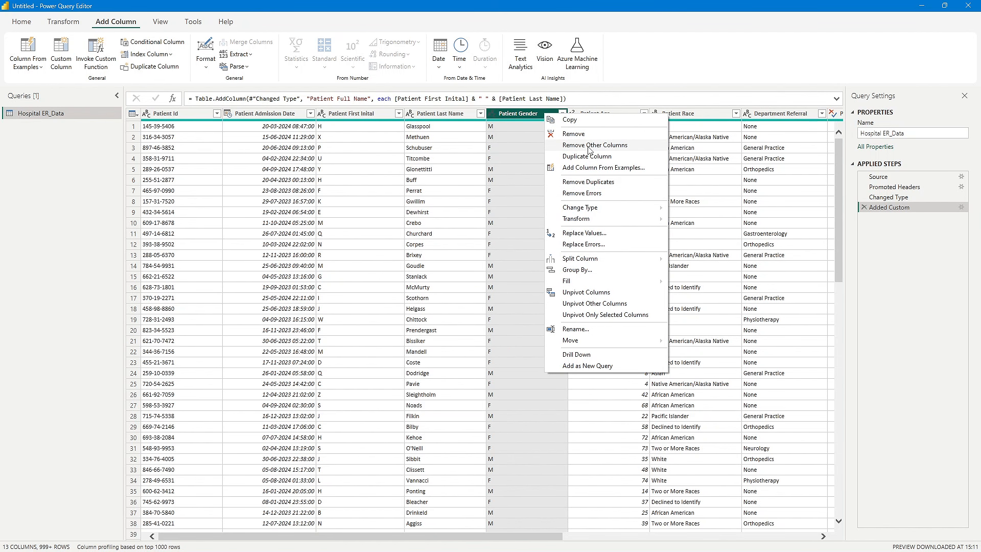
{"action": "left_click", "coordinate": [589, 234]}
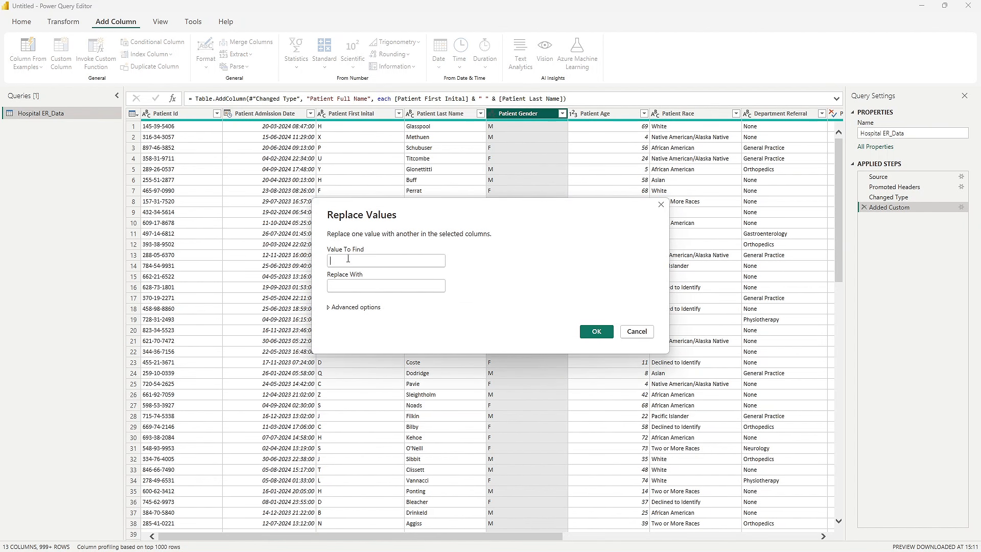
{"action": "left_click", "coordinate": [347, 259]}
{"action": "type", "text": "M"}
{"action": "left_click", "coordinate": [337, 287]}
{"action": "type", "text": "Mal"}
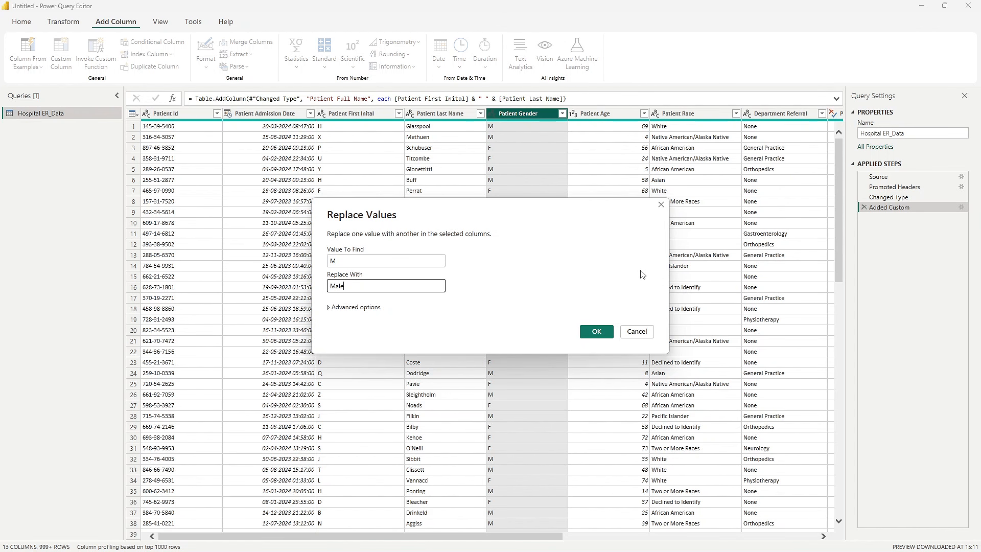
{"action": "left_click", "coordinate": [598, 331]}
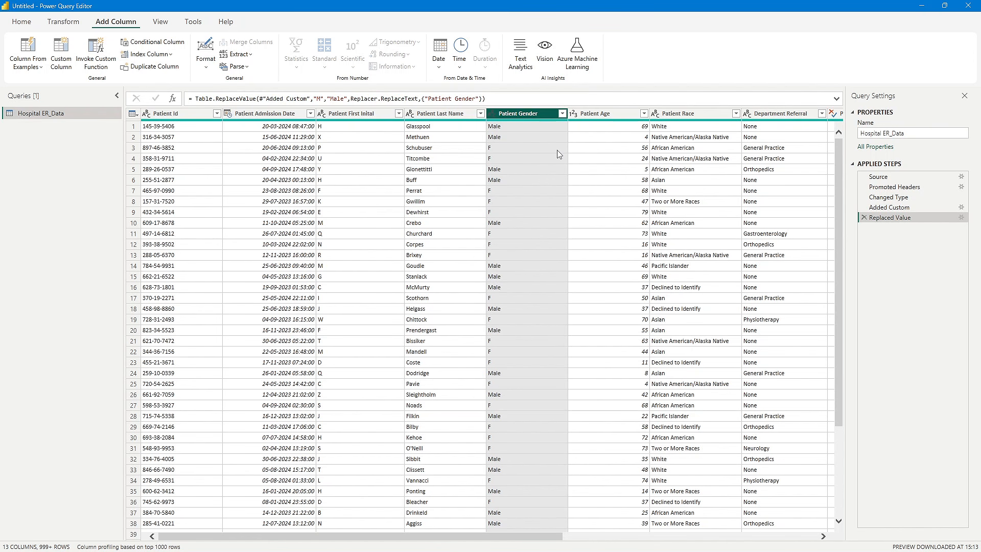
- Replace the value F with Female in the Patient Gender column
{"action": "right_click", "coordinate": [527, 117]}
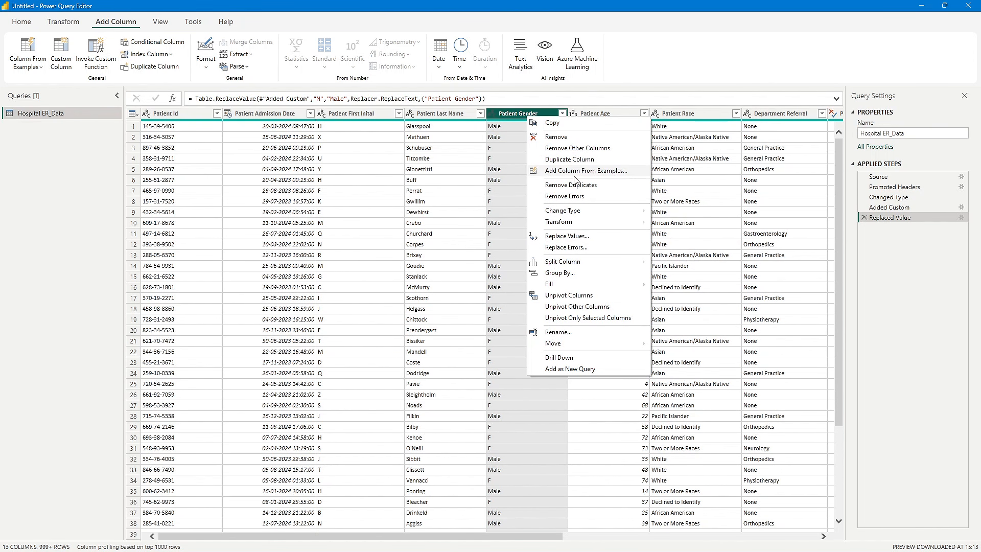
{"action": "left_click", "coordinate": [567, 236]}
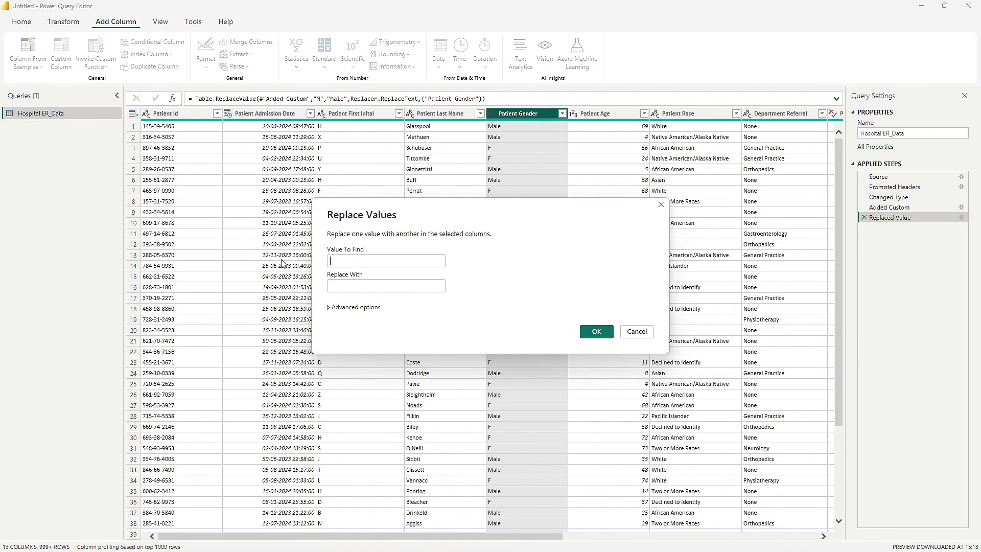
{"action": "type", "text": "F"}
{"action": "left_click", "coordinate": [345, 287]}
{"action": "type", "text": "Fem"}
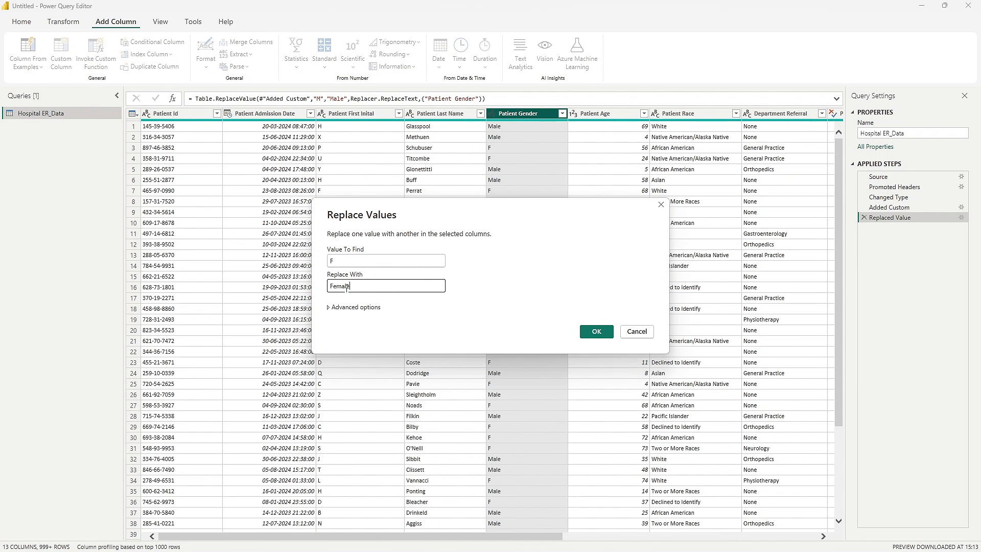
{"action": "left_click", "coordinate": [596, 331]}
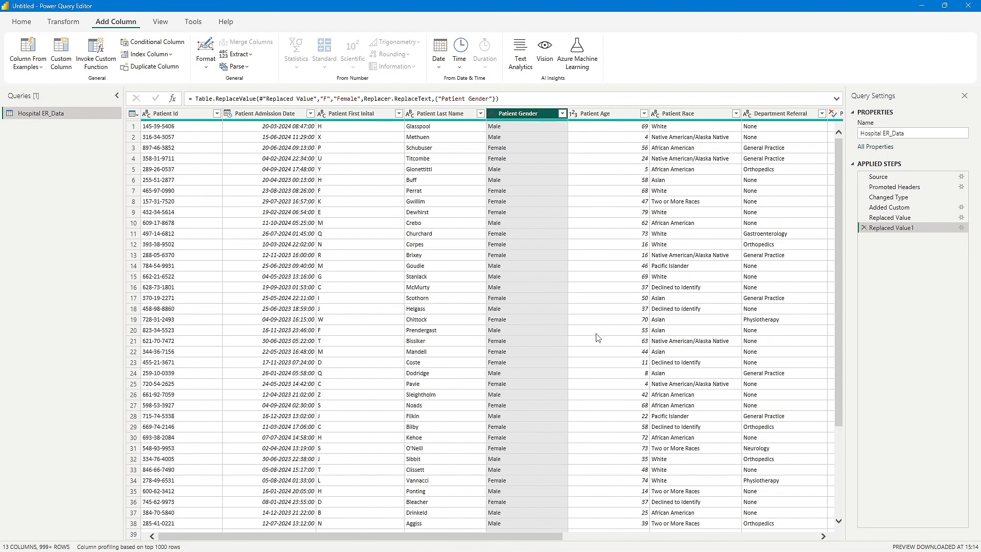
- Check the Patient Gender column's filter list for gender codes that still need replacing
{"action": "right_click", "coordinate": [540, 117]}
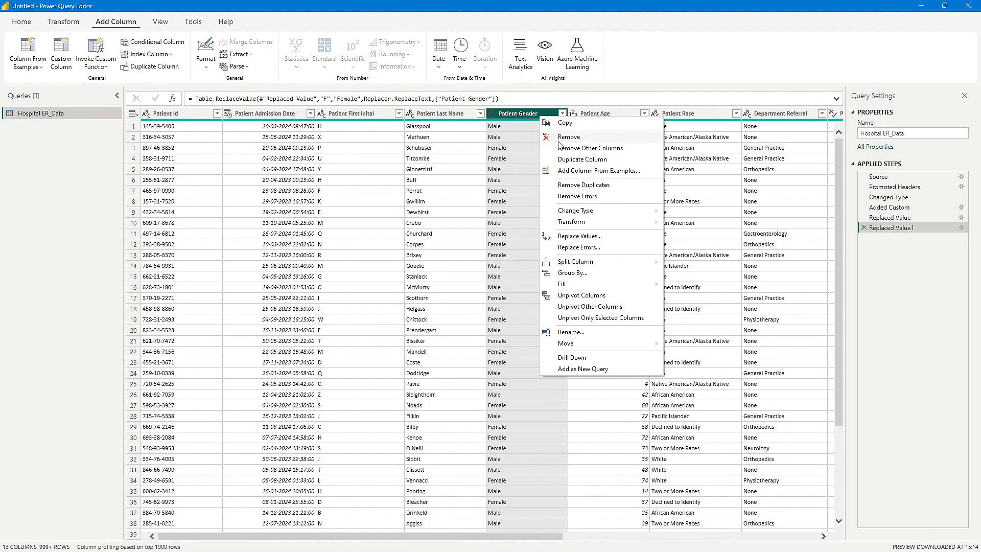
{"action": "left_click", "coordinate": [562, 113]}
{"action": "left_click", "coordinate": [562, 113]}
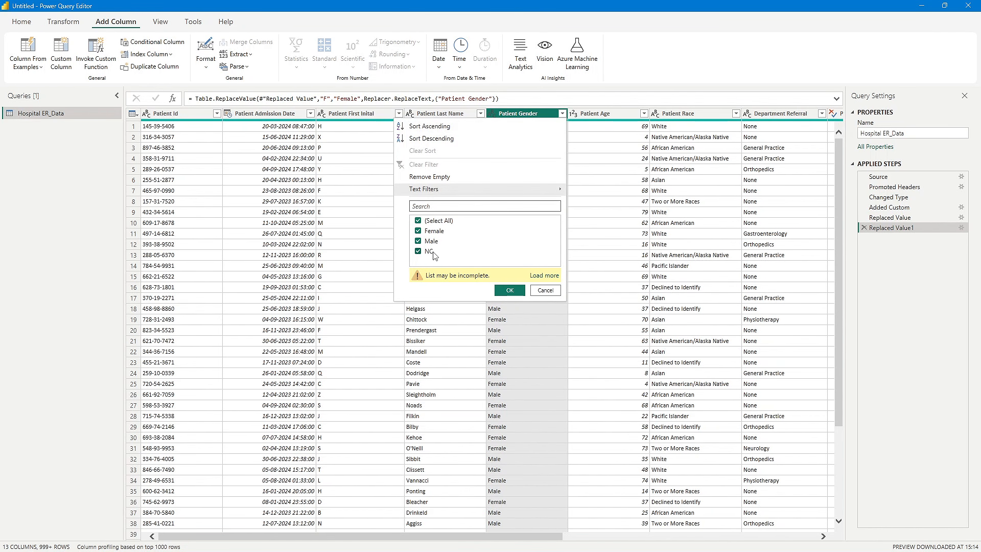
{"action": "left_click", "coordinate": [587, 149]}
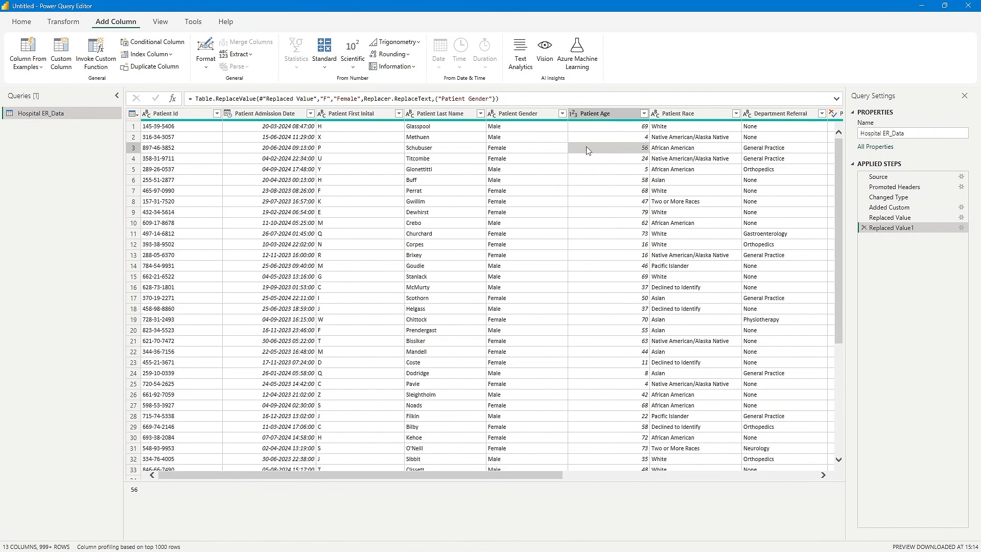
- Replace the value NC with Not Conformed in the Patient Gender column
{"action": "left_click", "coordinate": [562, 114]}
{"action": "right_click", "coordinate": [518, 114]}
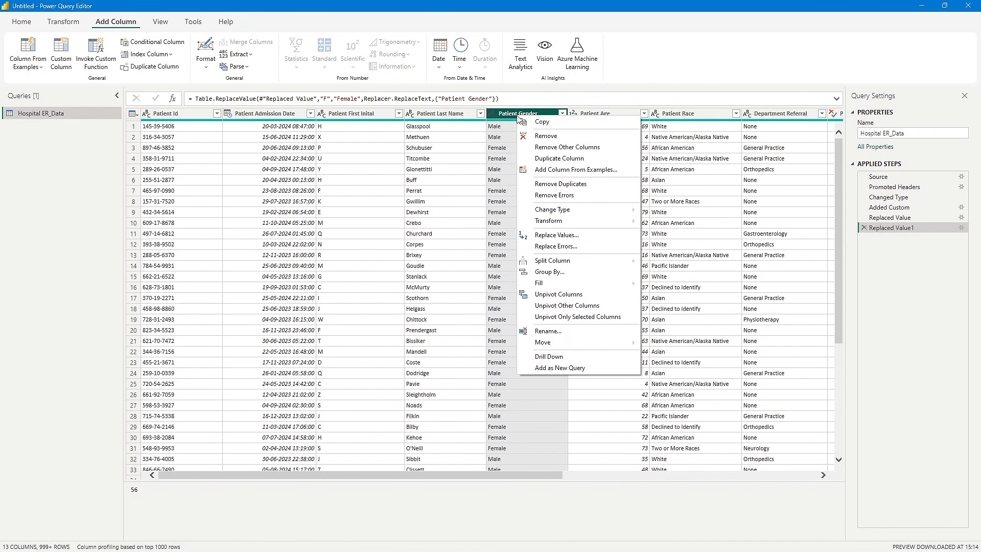
{"action": "left_click", "coordinate": [558, 235]}
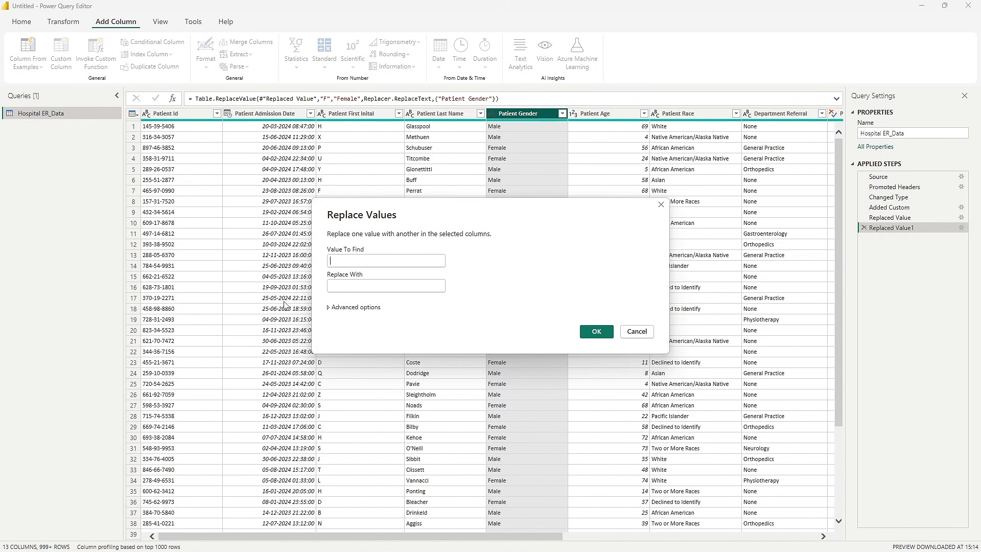
{"action": "type", "text": "NC"}
{"action": "left_click", "coordinate": [341, 284]}
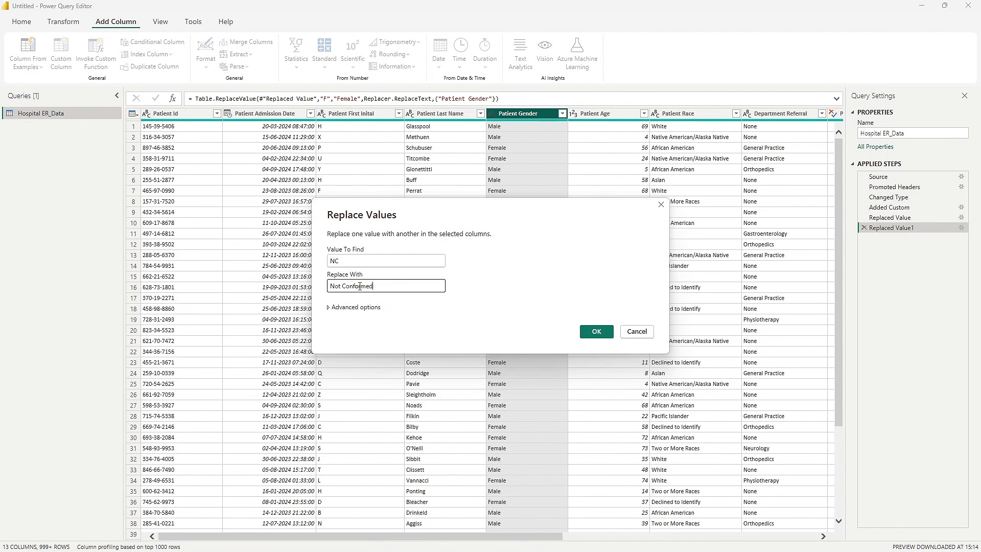
{"action": "left_click", "coordinate": [596, 331]}
- Check the distinct Patient Gender values, and review the settings of the Replaced Value1 applied step without editing them
{"action": "left_click", "coordinate": [561, 114]}
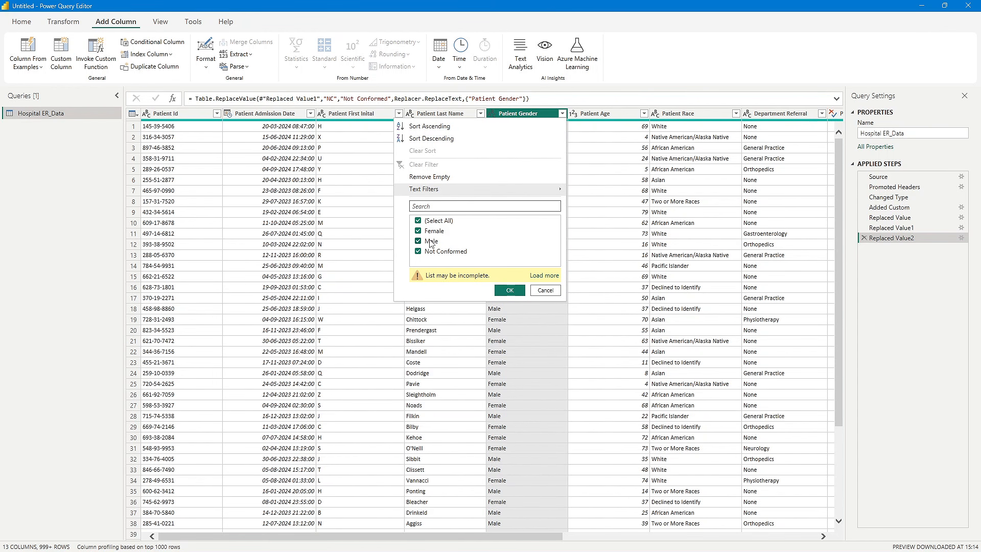
{"action": "left_click", "coordinate": [634, 257]}
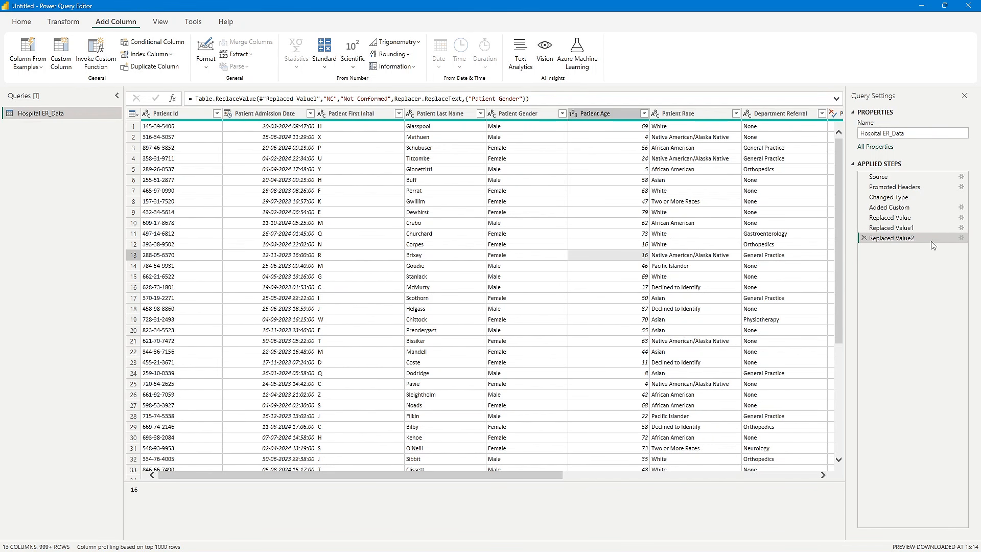
{"action": "left_click", "coordinate": [962, 228]}
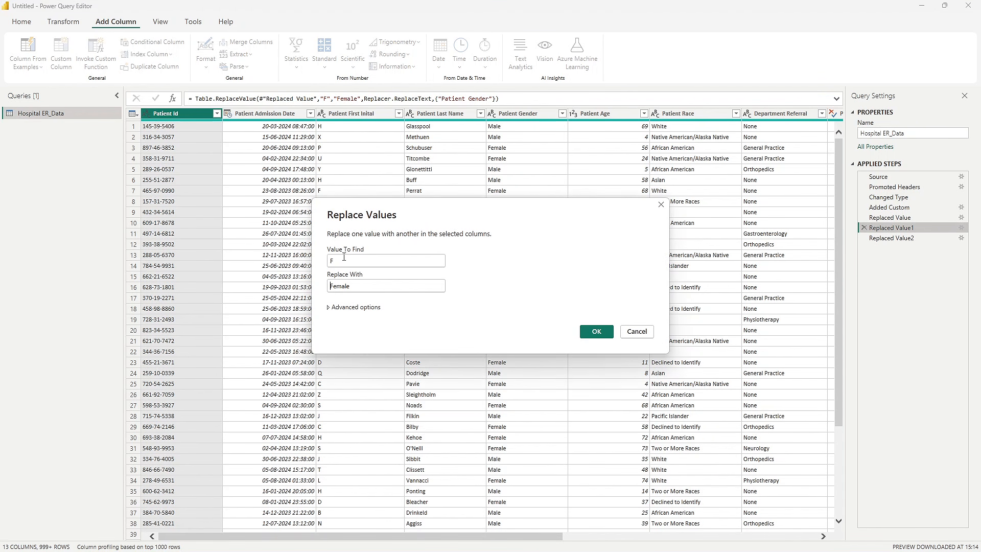
{"action": "left_click", "coordinate": [661, 205]}
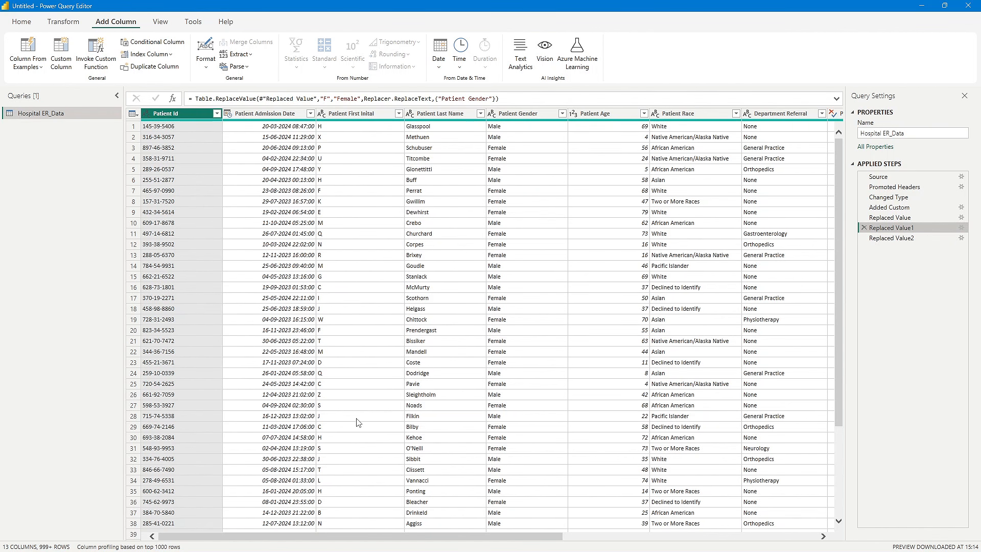
{"action": "left_click_drag", "start_coordinate": [360, 540], "coordinate": [246, 519]}
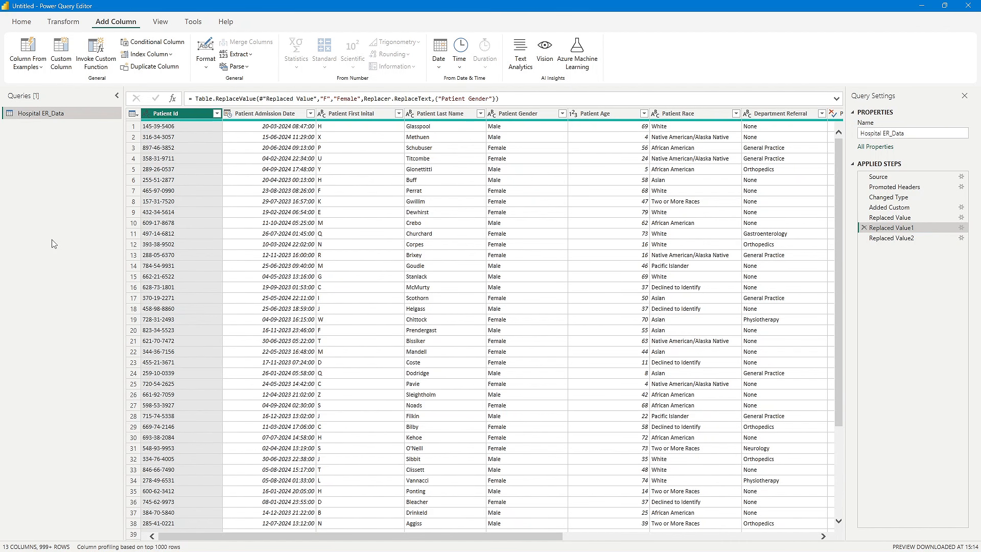
- Turn on column distribution for the data preview, and show the column profile briefly before turning it off again
{"action": "left_click", "coordinate": [161, 21]}
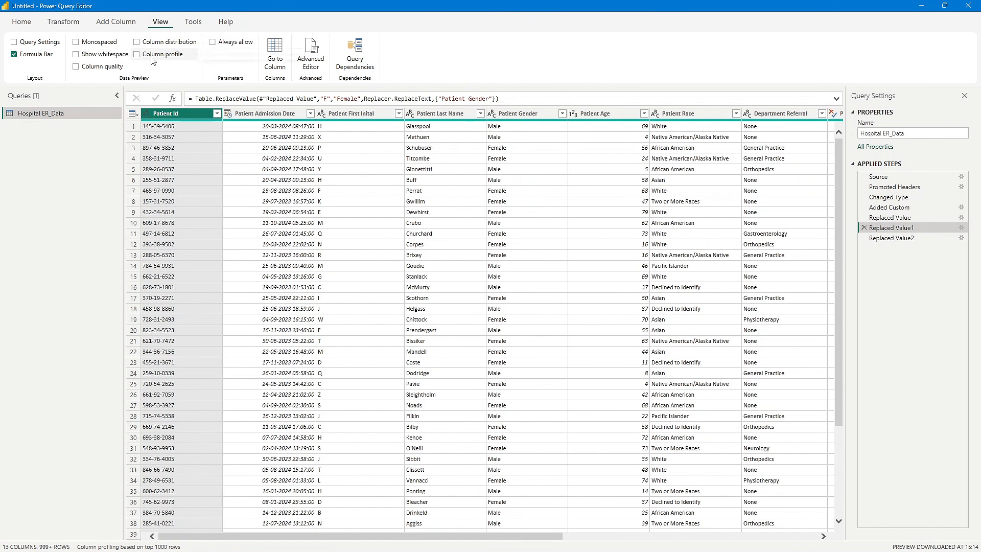
{"action": "left_click", "coordinate": [136, 42]}
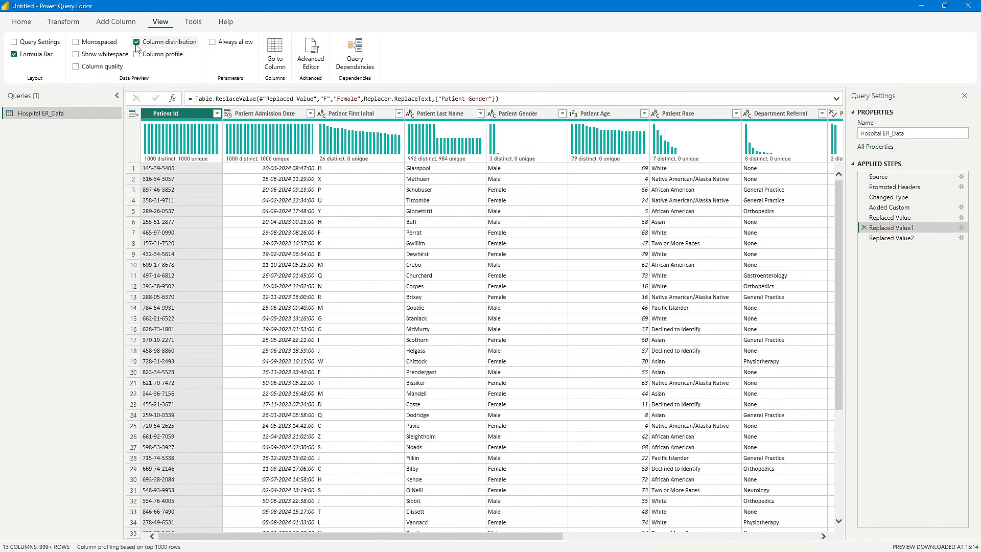
{"action": "left_click", "coordinate": [137, 55]}
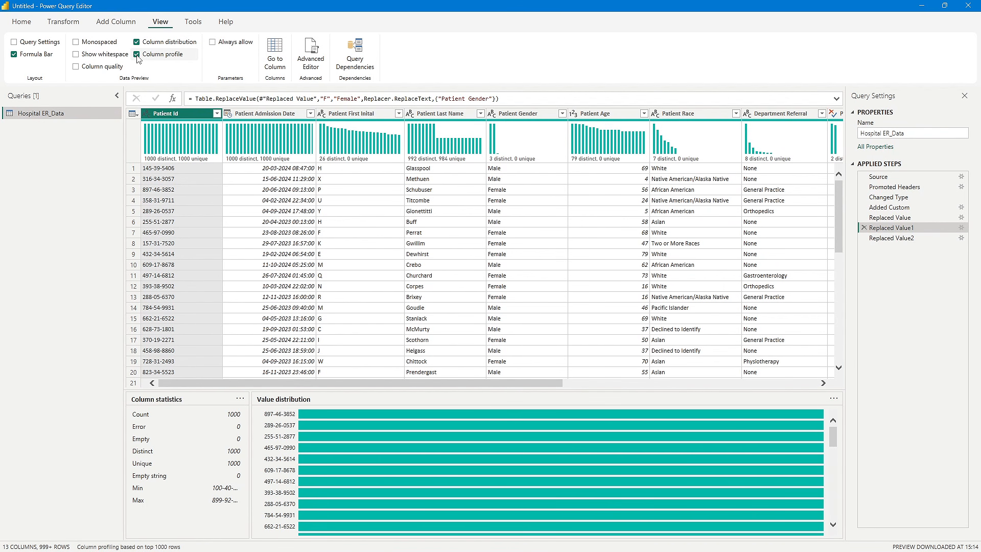
{"action": "left_click", "coordinate": [137, 55]}
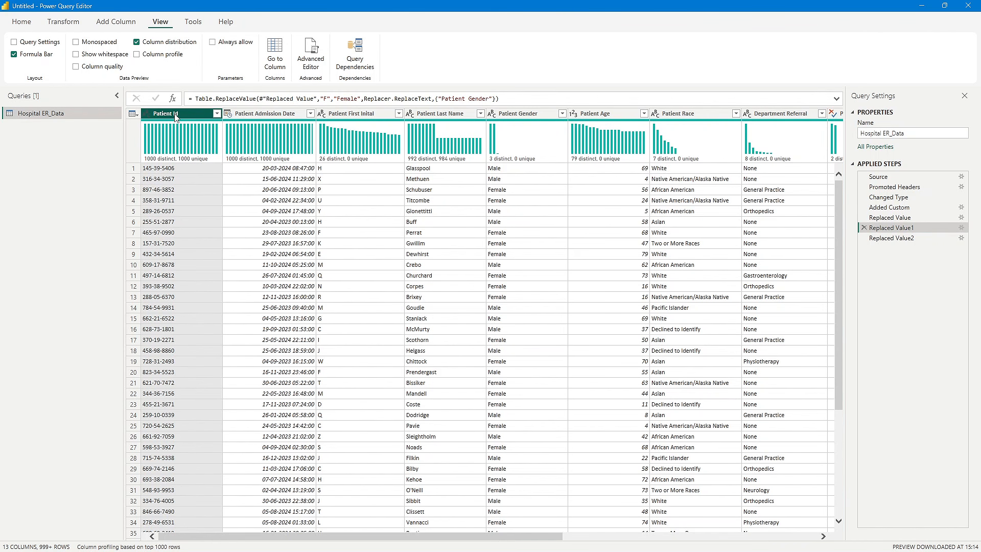
- Examine the distinct and unique value distributions of the Patient Id and Patient Admission Date columns
{"action": "mouse_move", "coordinate": [164, 161]}
{"action": "left_click", "coordinate": [178, 170]}
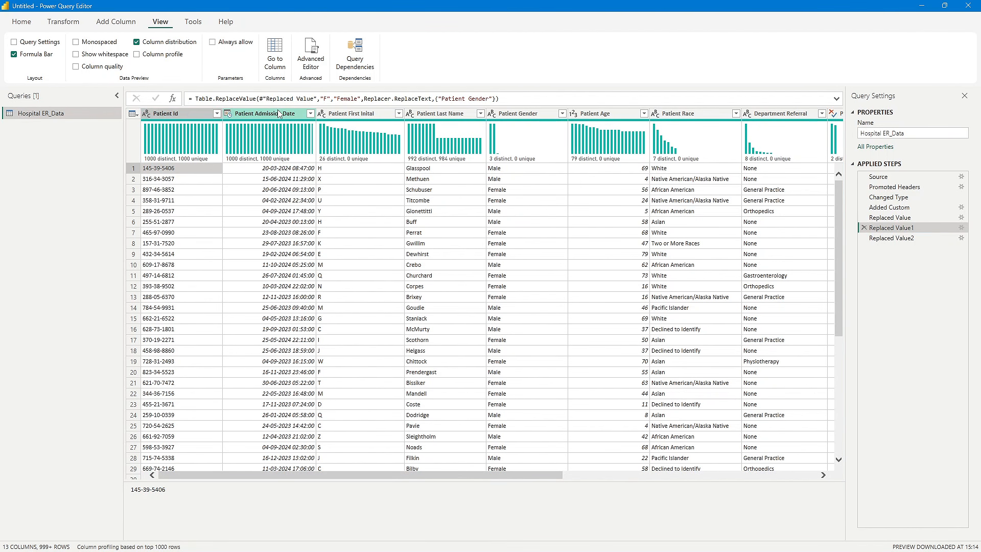
{"action": "left_click", "coordinate": [284, 203]}
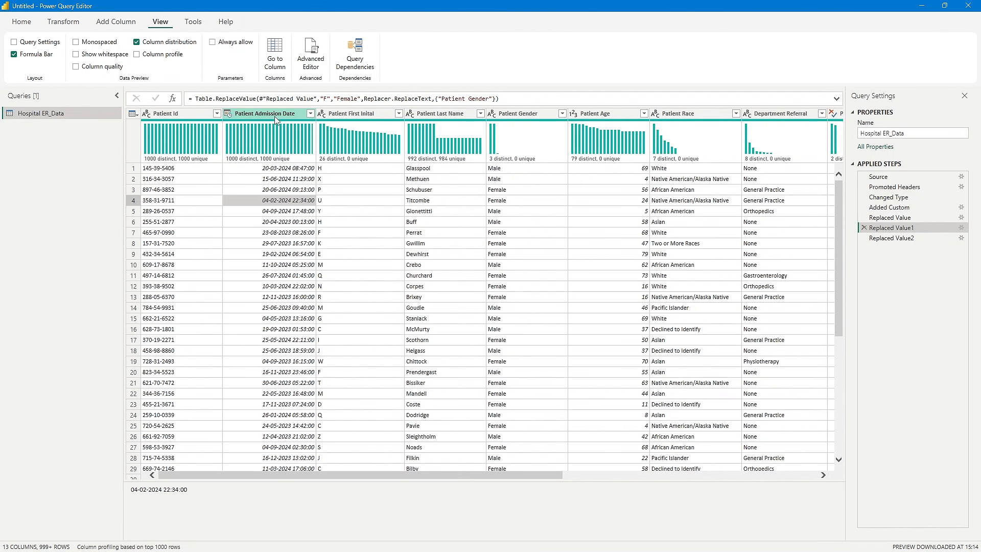
{"action": "left_click", "coordinate": [284, 179]}
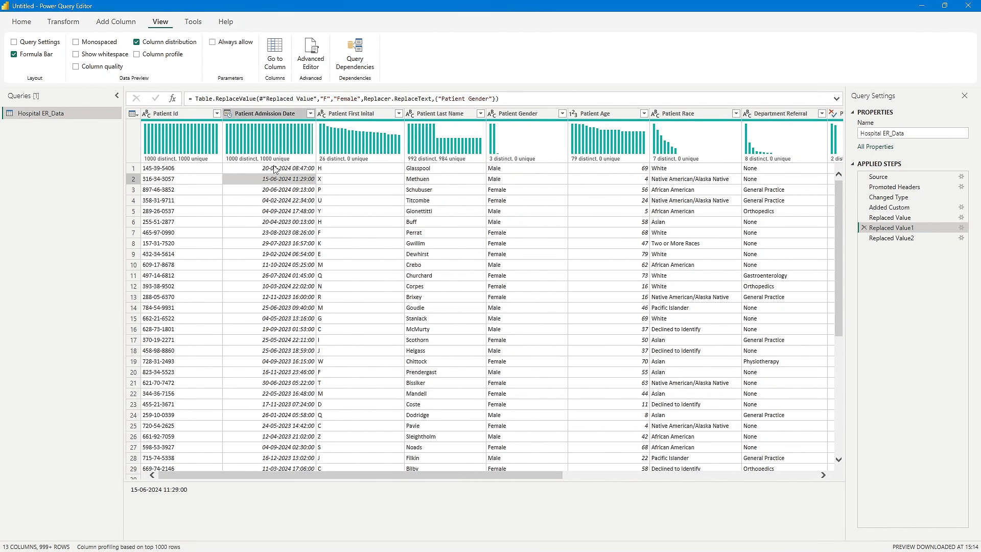
{"action": "left_click", "coordinate": [275, 168]}
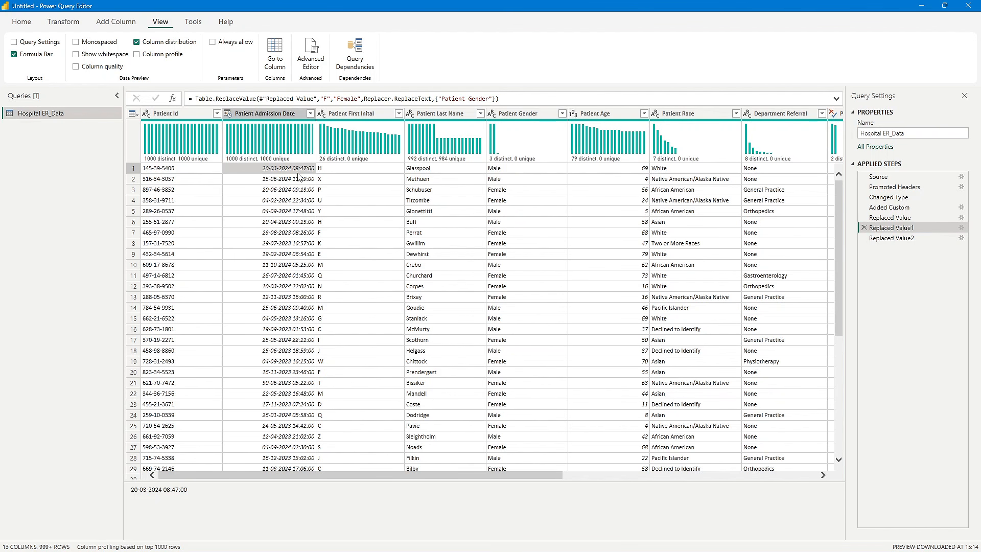
{"action": "left_click", "coordinate": [284, 191]}
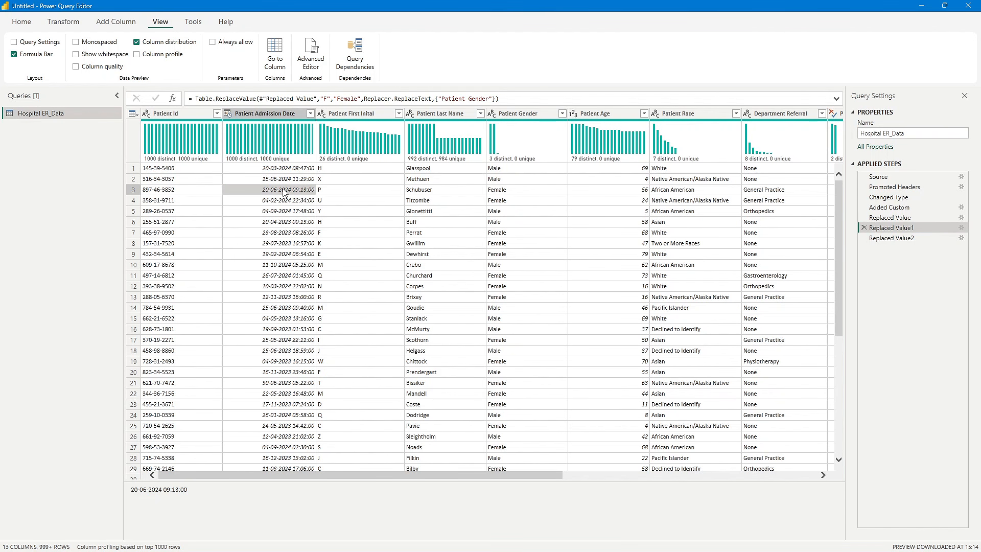
{"action": "left_click", "coordinate": [285, 170]}
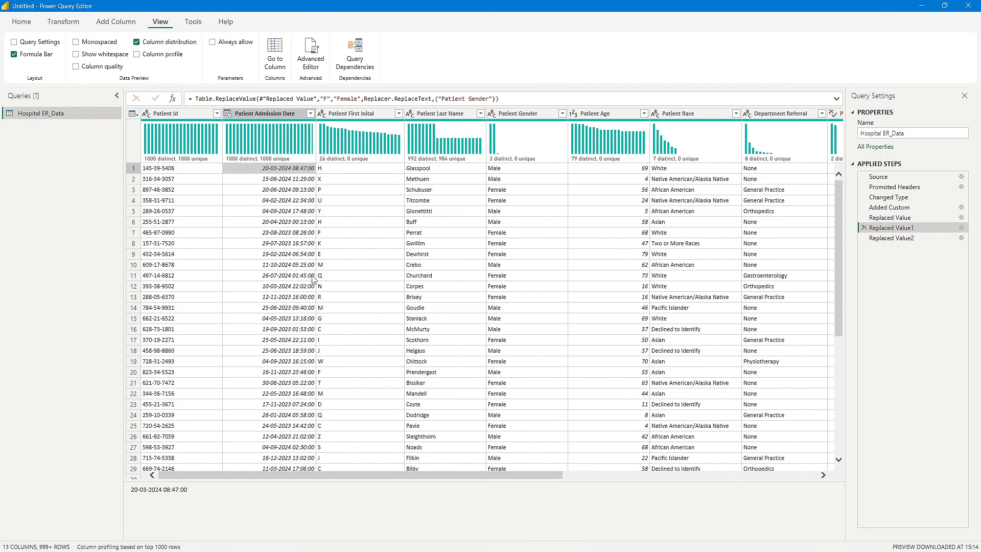
- Examine the value distributions of the Patient First Inital and Patient Last Name columns
{"action": "left_click", "coordinate": [364, 203]}
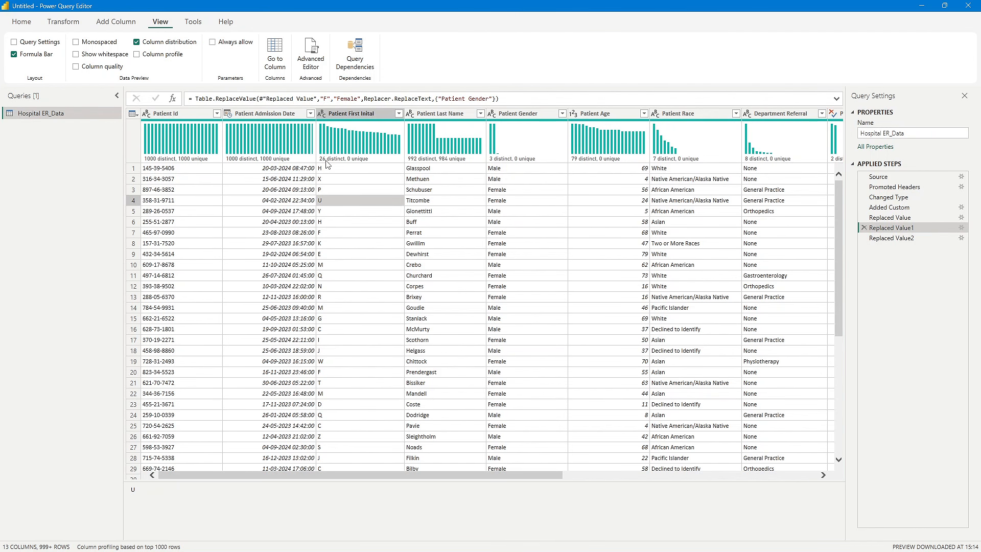
{"action": "scroll", "coordinate": [353, 297], "scroll_direction": "down", "scroll_amount": 5}
{"action": "scroll", "coordinate": [352, 298], "scroll_direction": "up", "scroll_amount": 5}
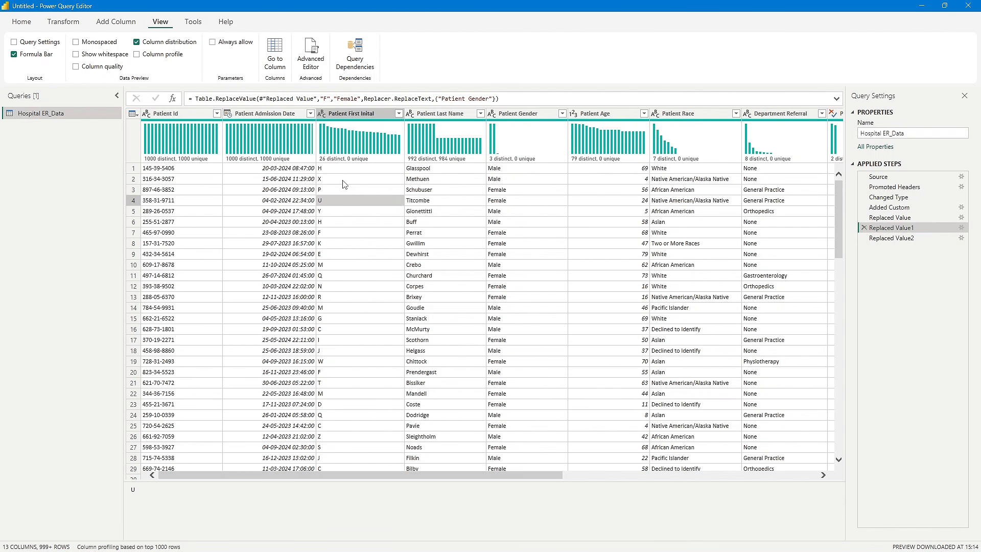
{"action": "mouse_move", "coordinate": [442, 153]}
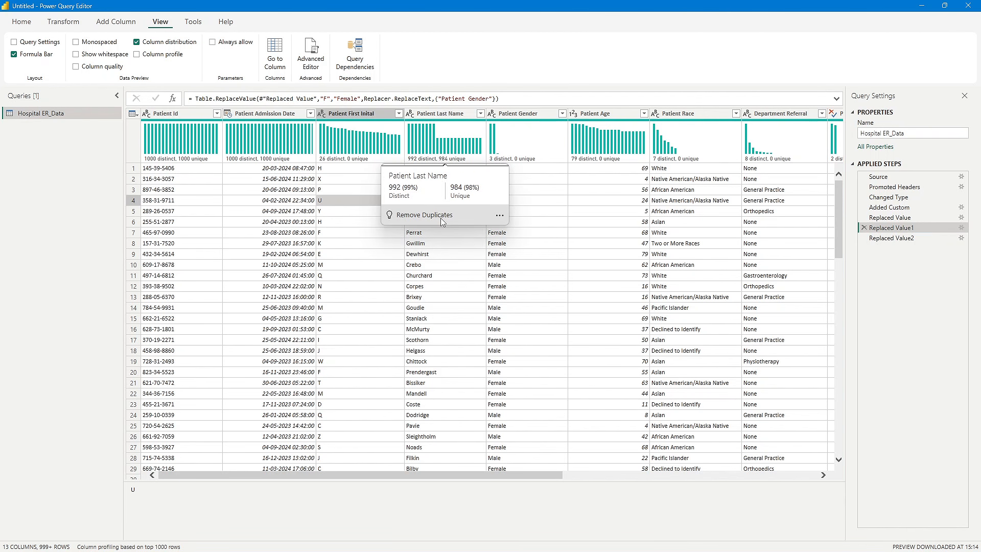
{"action": "left_click", "coordinate": [432, 276]}
{"action": "left_click", "coordinate": [434, 254]}
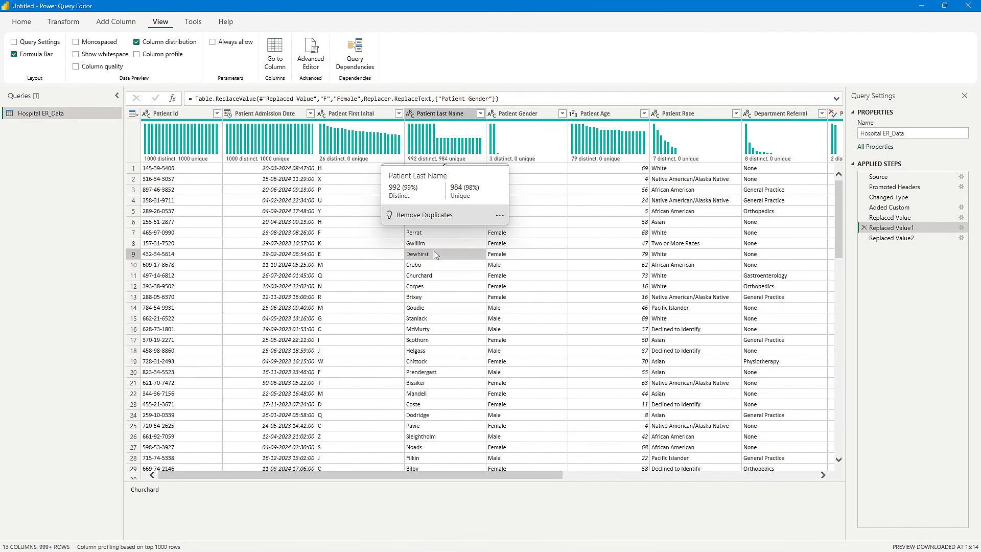
{"action": "mouse_move", "coordinate": [429, 163]}
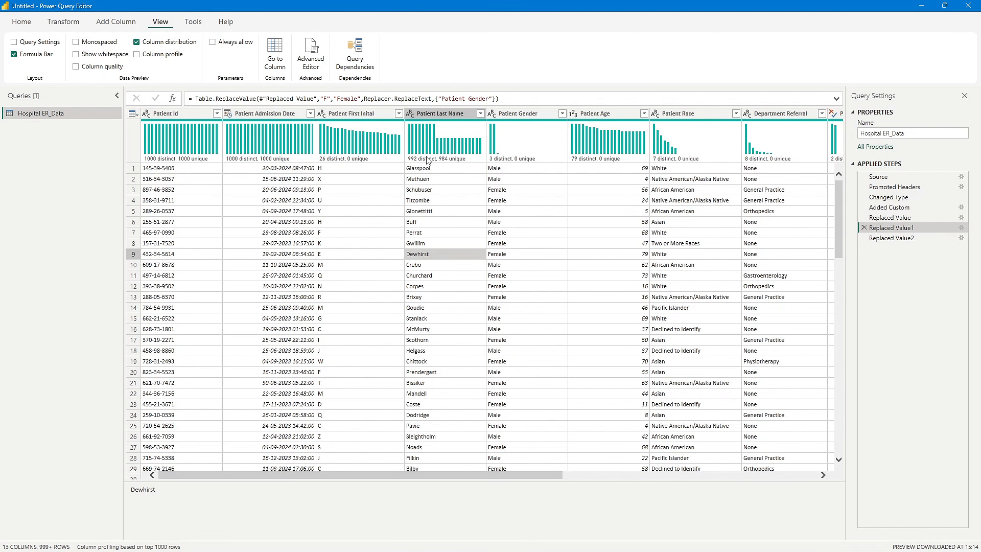
{"action": "left_click", "coordinate": [436, 199]}
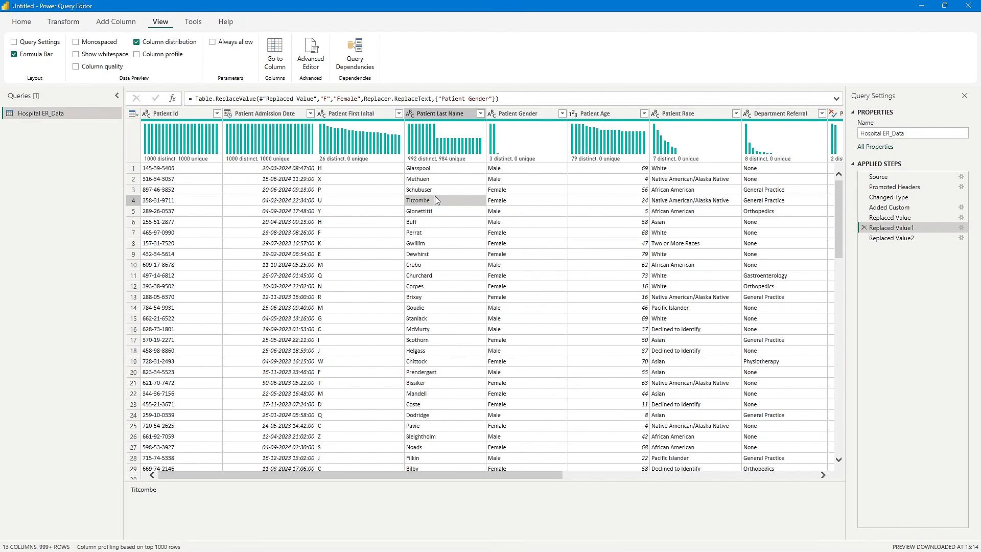
- Review the value distributions of the Patient Gender, Patient Age and Patient Race columns
{"action": "left_click", "coordinate": [529, 182]}
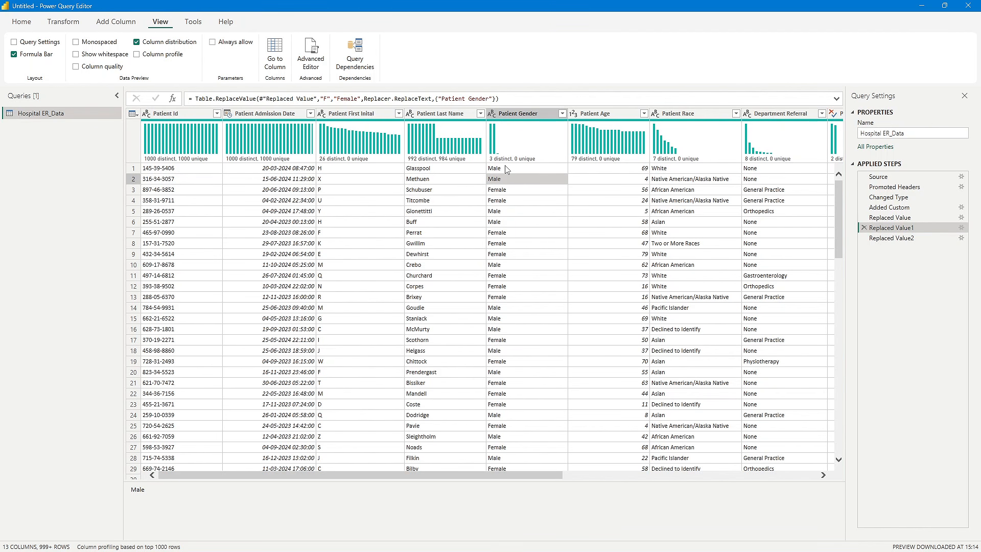
{"action": "left_click", "coordinate": [507, 268]}
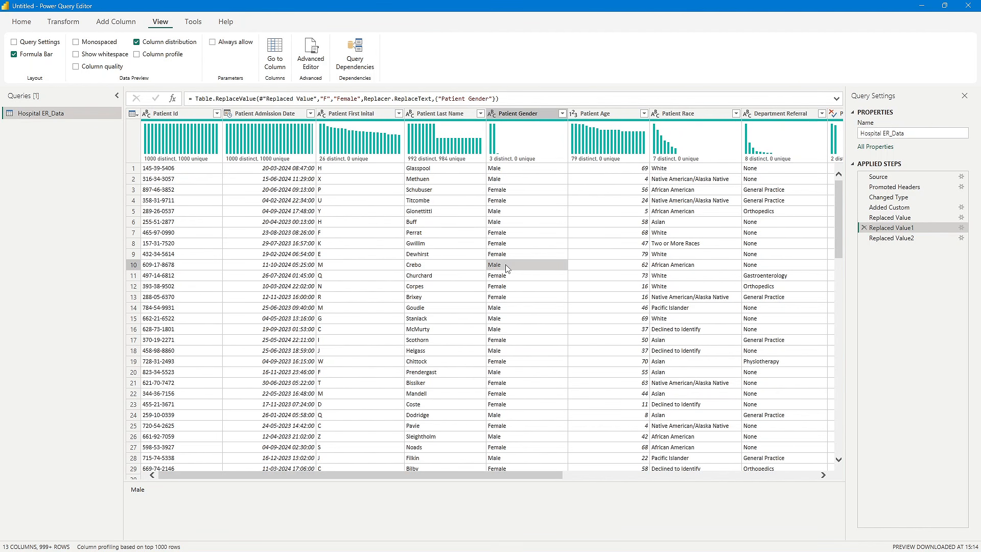
{"action": "left_click", "coordinate": [615, 211]}
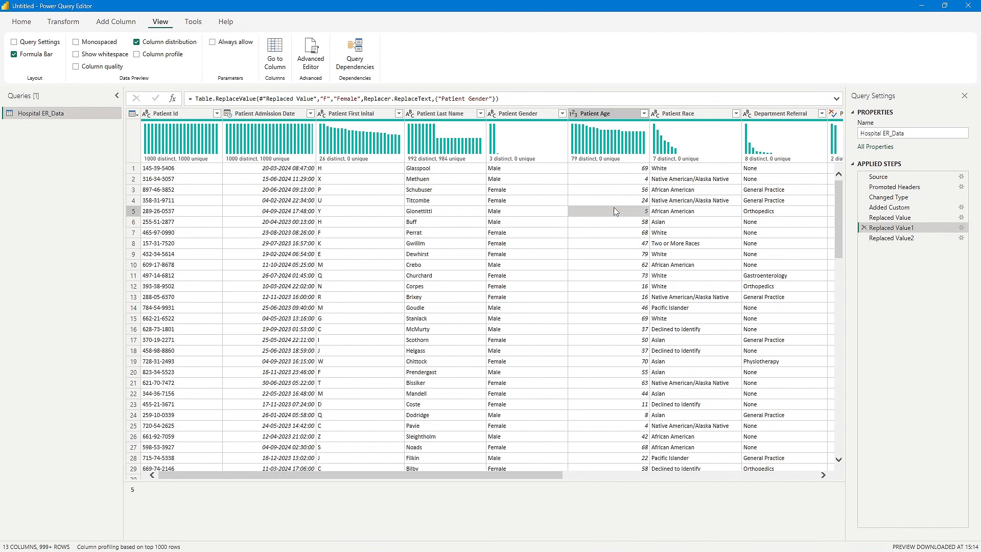
{"action": "left_click_drag", "start_coordinate": [527, 475], "coordinate": [610, 475]}
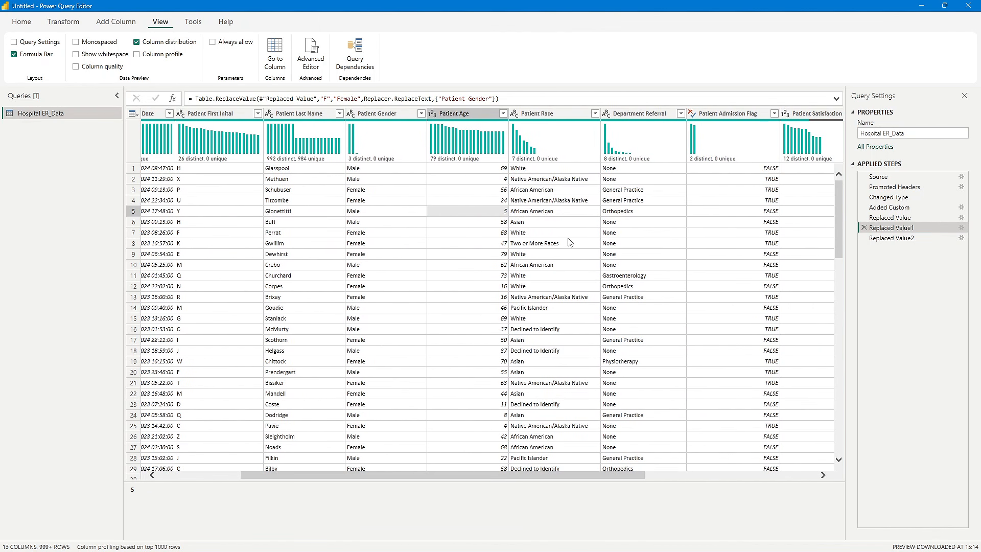
{"action": "left_click", "coordinate": [529, 200]}
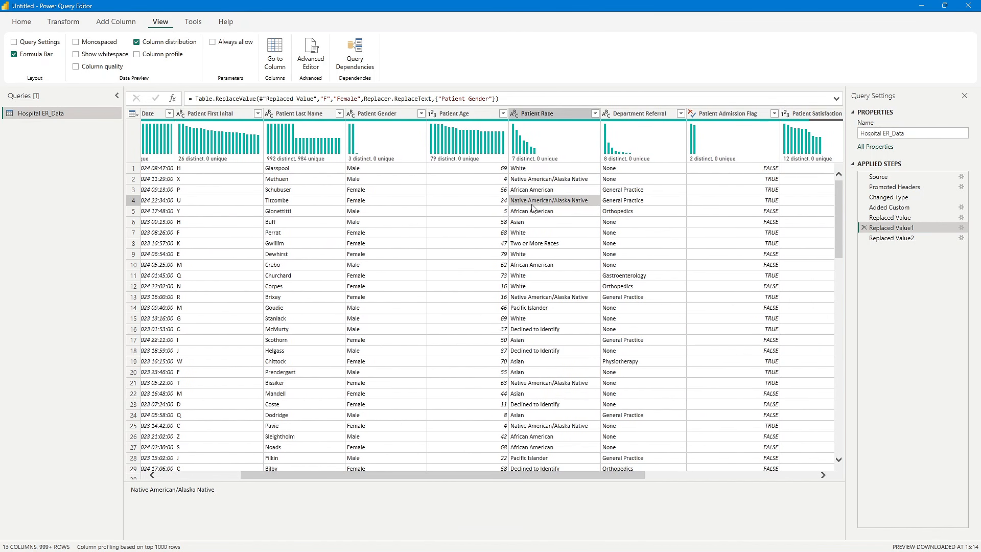
- Review the value distributions of the Department Referral, Patient Admission Flag and Patient Satisfaction Score columns
{"action": "left_click_drag", "start_coordinate": [551, 475], "coordinate": [696, 475]}
{"action": "left_click", "coordinate": [424, 213]}
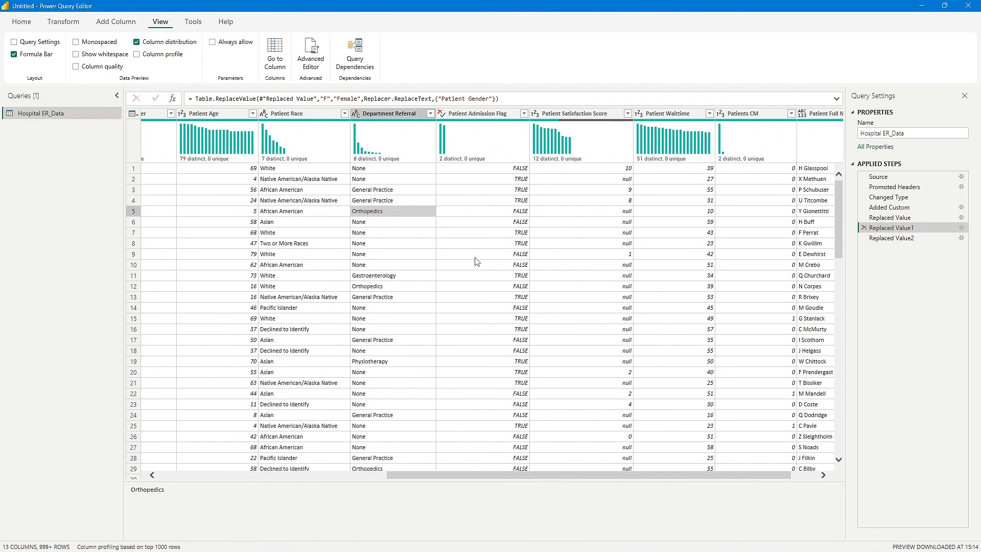
{"action": "left_click", "coordinate": [470, 215]}
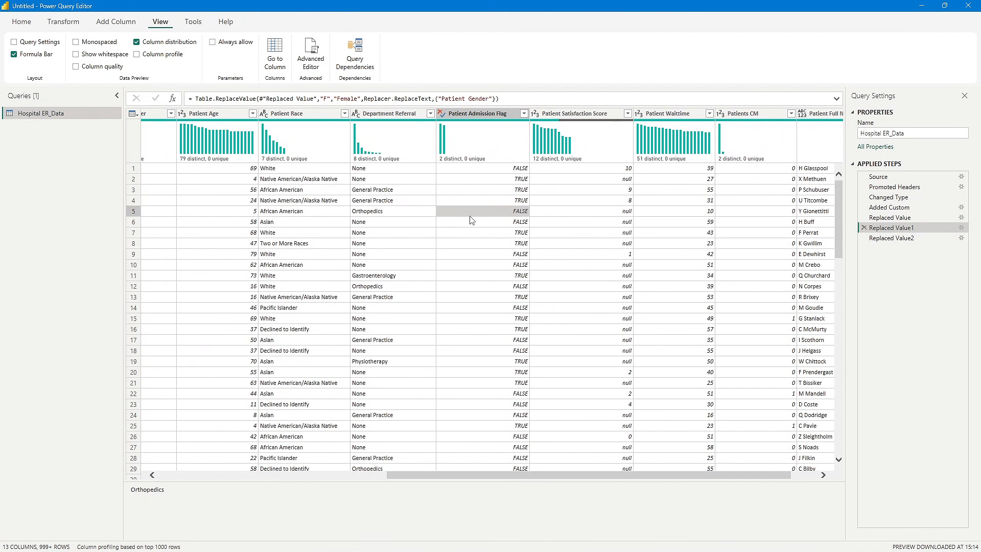
{"action": "left_click", "coordinate": [511, 181]}
{"action": "left_click", "coordinate": [487, 254]}
{"action": "left_click", "coordinate": [590, 234]}
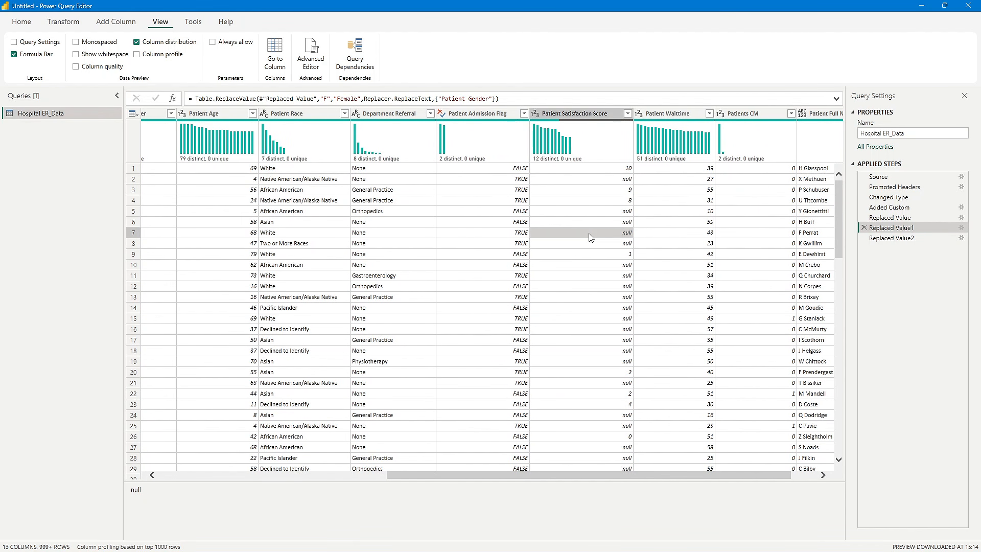
- Review the value distributions of the Patient Satisfaction Score, Patient Waittime, Patients CM and Patient Full Name columns
{"action": "scroll", "coordinate": [605, 262], "scroll_direction": "down", "scroll_amount": 3}
{"action": "scroll", "coordinate": [605, 261], "scroll_direction": "up", "scroll_amount": 3}
{"action": "left_click", "coordinate": [619, 295]}
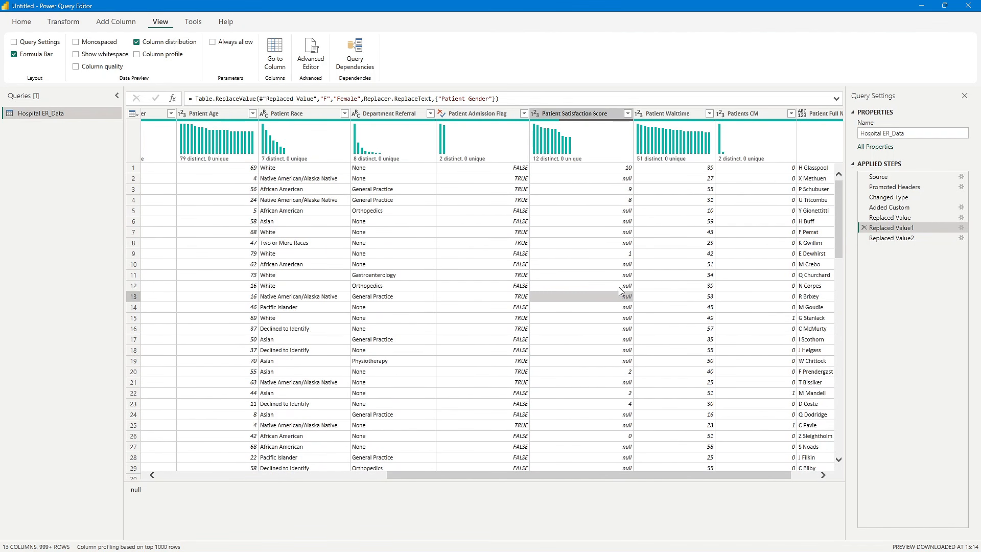
{"action": "left_click", "coordinate": [618, 264]}
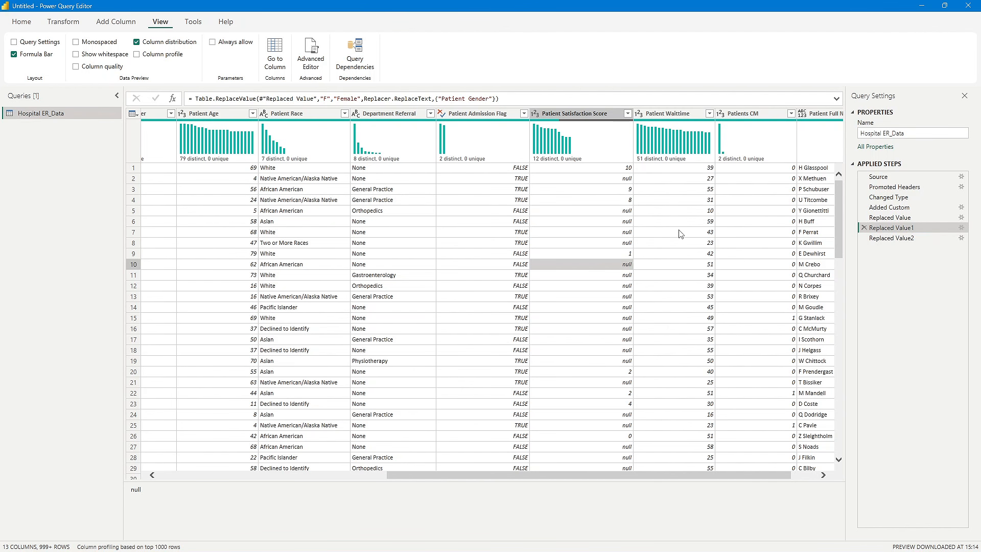
{"action": "left_click", "coordinate": [685, 210]}
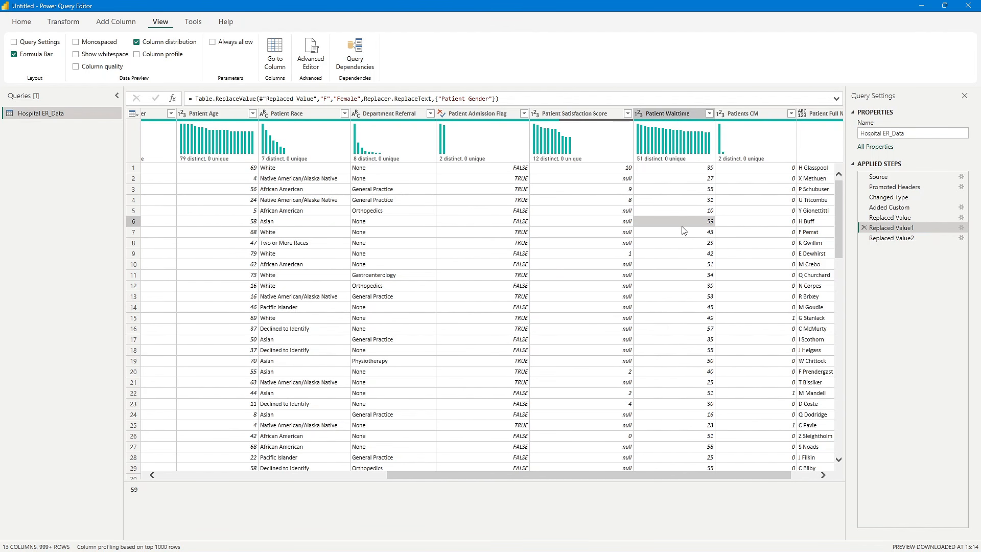
{"action": "left_click", "coordinate": [786, 234]}
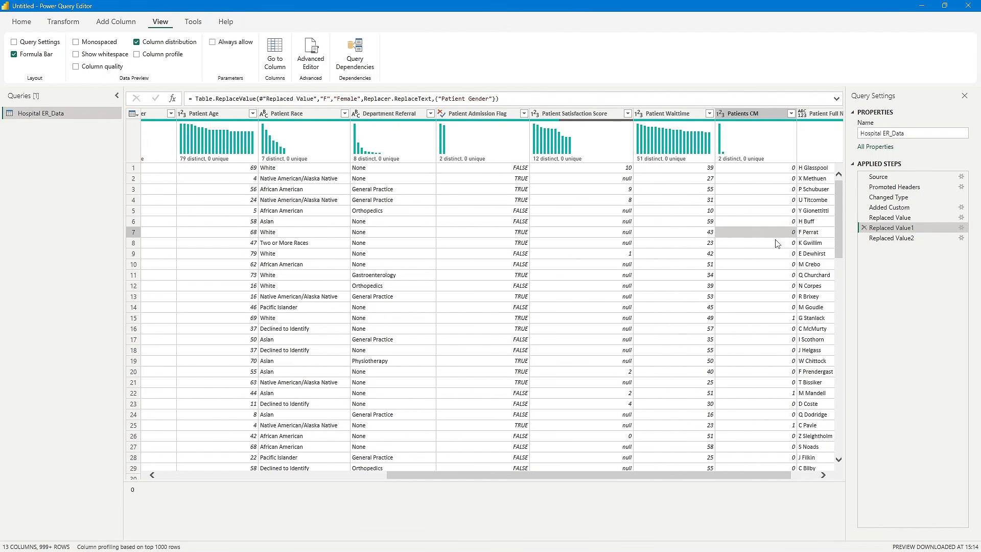
{"action": "left_click_drag", "start_coordinate": [783, 475], "coordinate": [875, 474]}
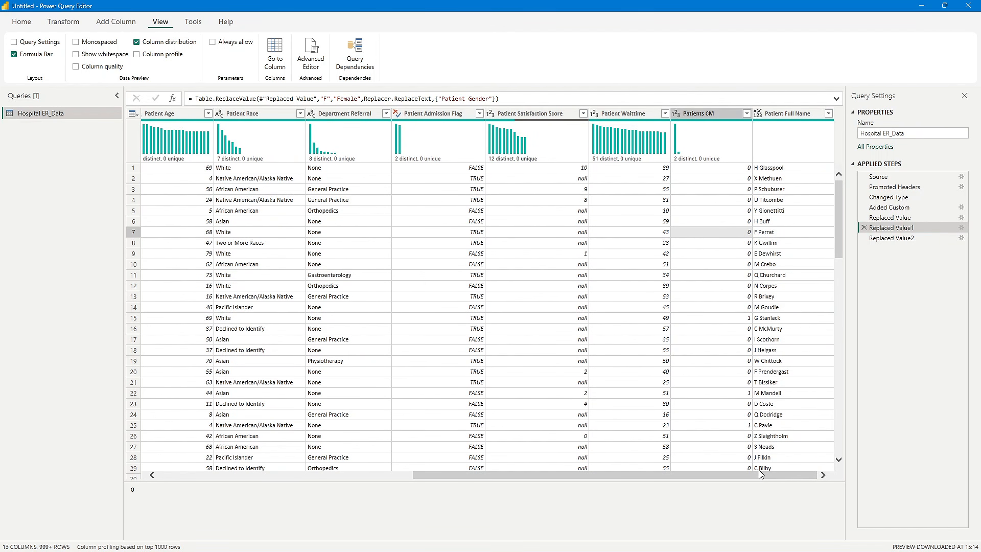
- Show column quality details in the data preview and review the Valid, Error and Empty percentages of the first columns
{"action": "left_click_drag", "start_coordinate": [760, 479], "coordinate": [422, 467]}
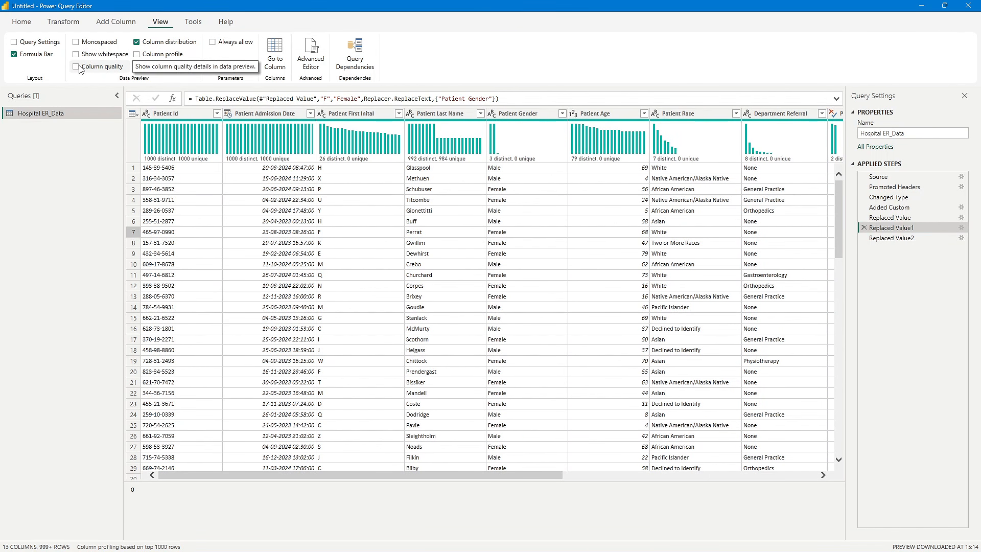
{"action": "left_click", "coordinate": [104, 67]}
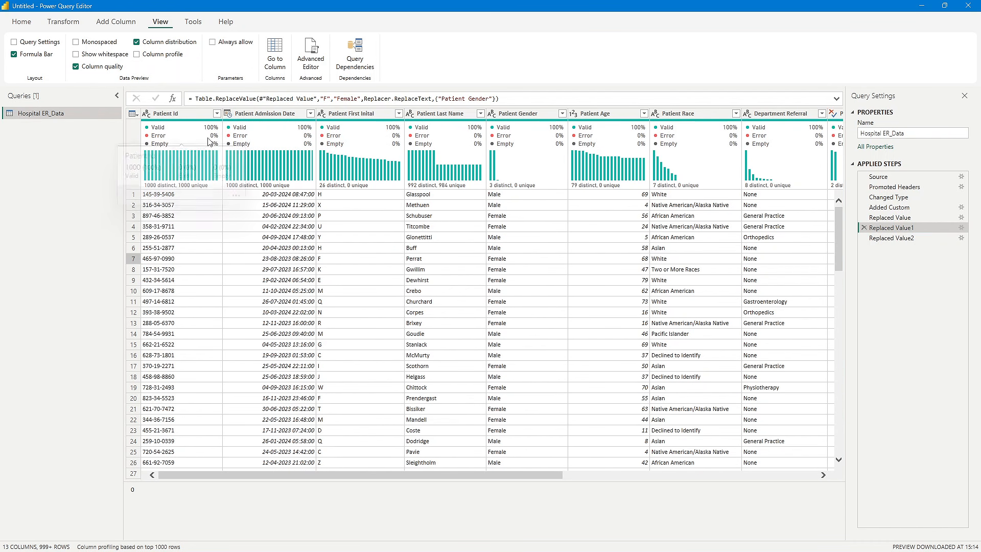
{"action": "mouse_move", "coordinate": [192, 132]}
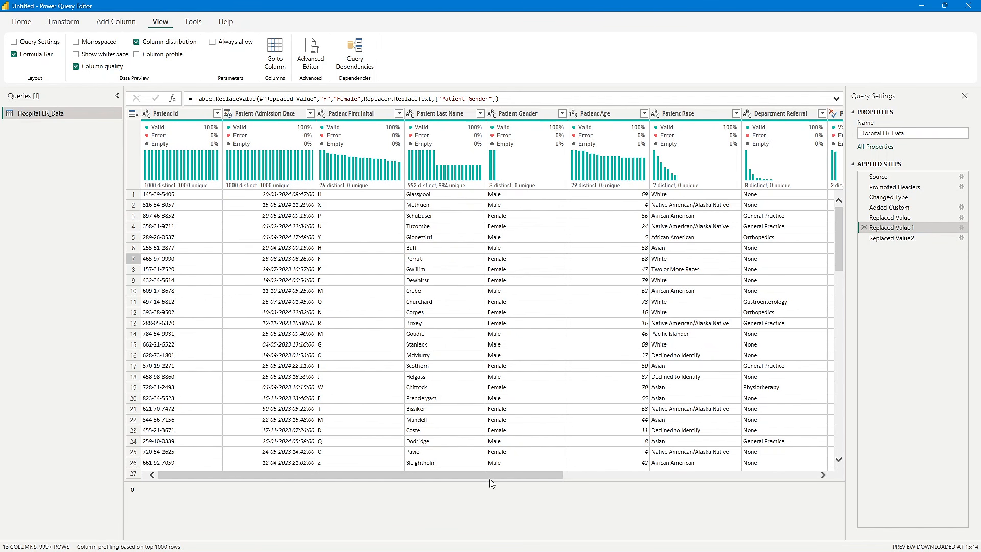
{"action": "left_click_drag", "start_coordinate": [492, 475], "coordinate": [311, 471]}
{"action": "mouse_move", "coordinate": [161, 140]}
- Check the column quality percentages and individual entries of the Patient Satisfaction Score column
{"action": "left_click_drag", "start_coordinate": [547, 474], "coordinate": [804, 471]}
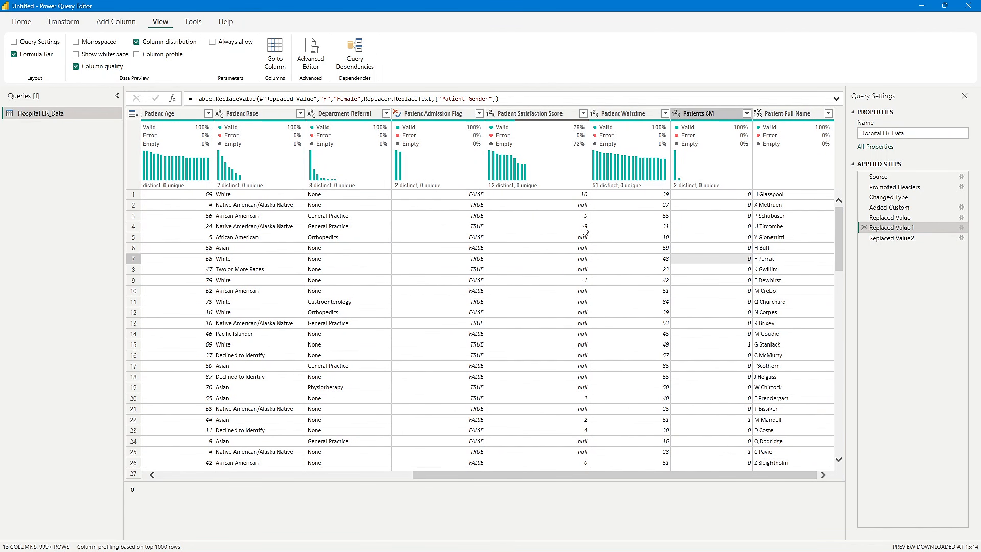
{"action": "left_click", "coordinate": [577, 206]}
{"action": "left_click", "coordinate": [585, 269]}
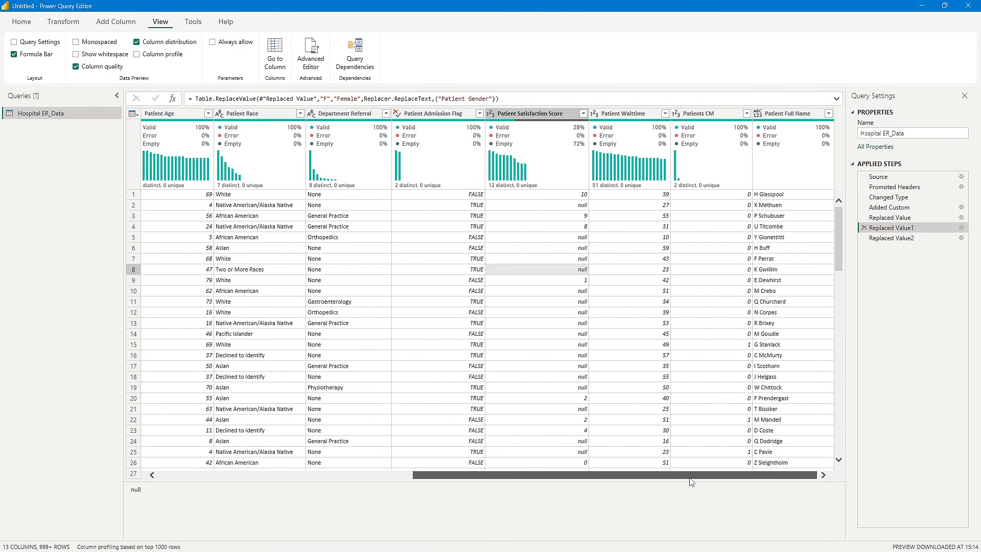
{"action": "left_click_drag", "start_coordinate": [664, 475], "coordinate": [374, 472]}
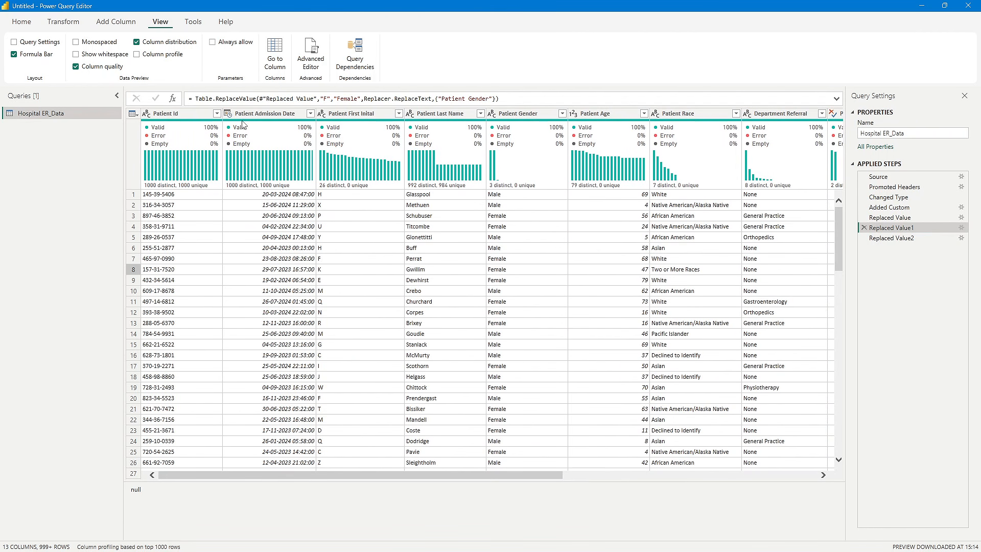
- Close the query editor and apply the Hospital ER_Data transformations to the model
{"action": "left_click", "coordinate": [212, 132]}
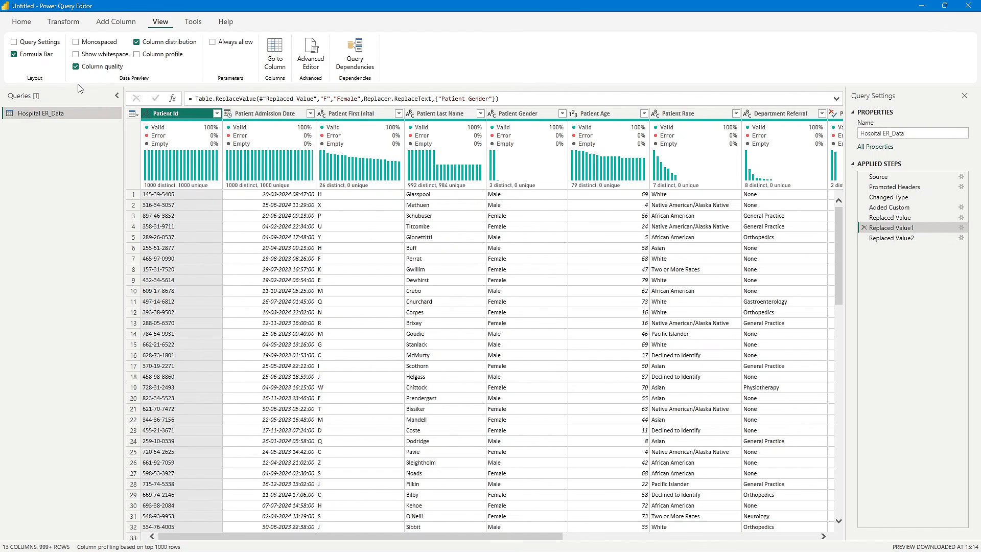
{"action": "left_click", "coordinate": [23, 23]}
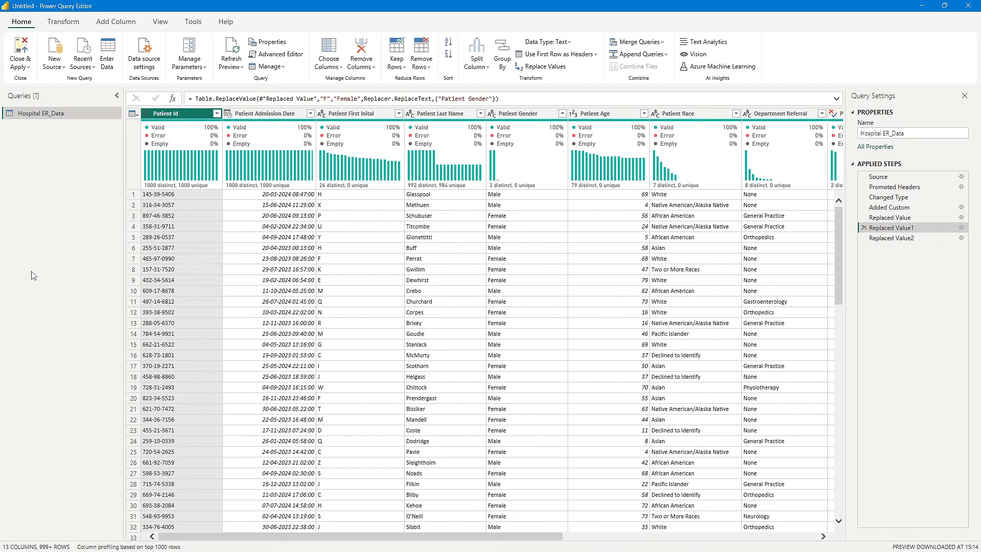
{"action": "left_click", "coordinate": [27, 50]}
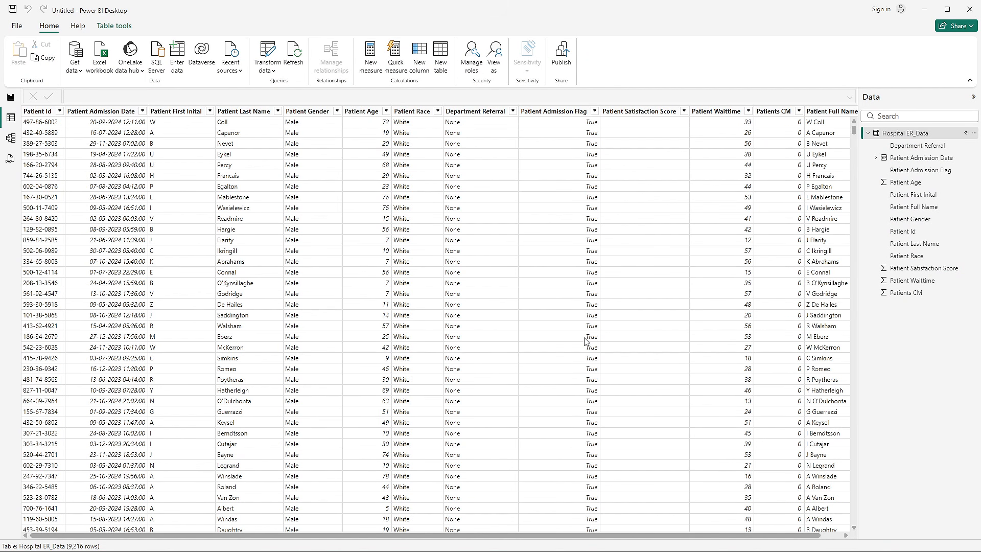
- Look through the rows and columns of the loaded Hospital ER_Data table and check the Patient Gender filter values
{"action": "left_click_drag", "start_coordinate": [571, 538], "coordinate": [636, 536]}
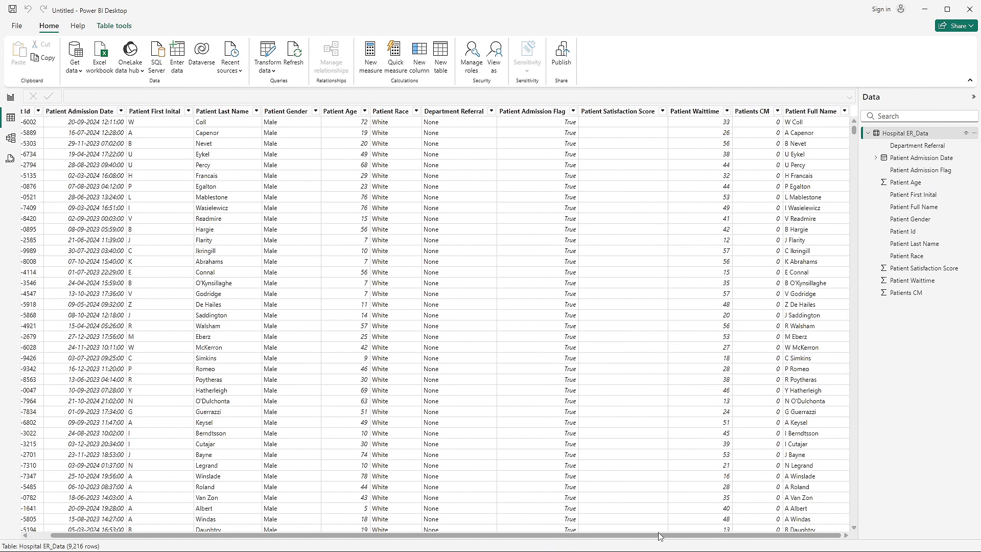
{"action": "scroll", "coordinate": [818, 400], "scroll_direction": "down", "scroll_amount": 6}
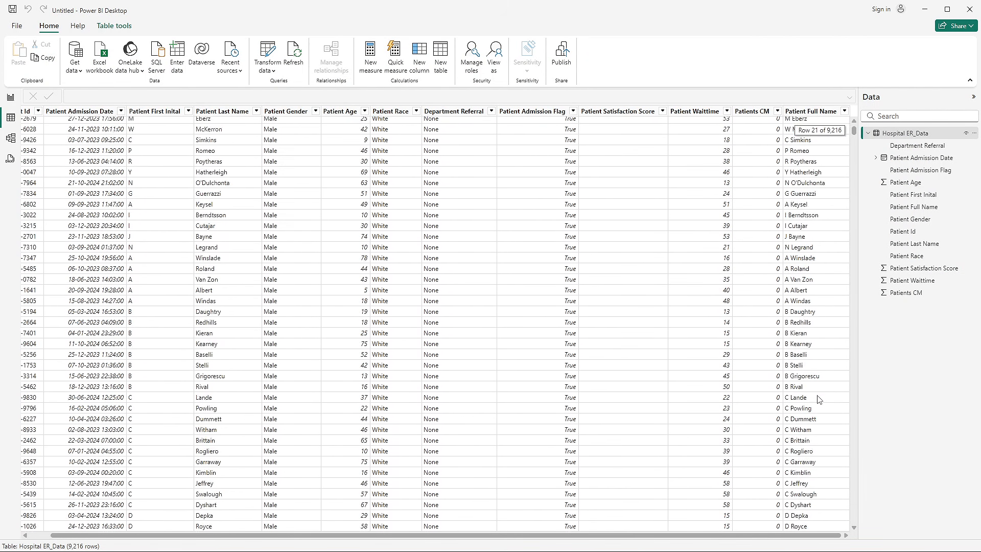
{"action": "scroll", "coordinate": [818, 400], "scroll_direction": "up", "scroll_amount": 6}
{"action": "left_click_drag", "start_coordinate": [194, 536], "coordinate": [156, 536]}
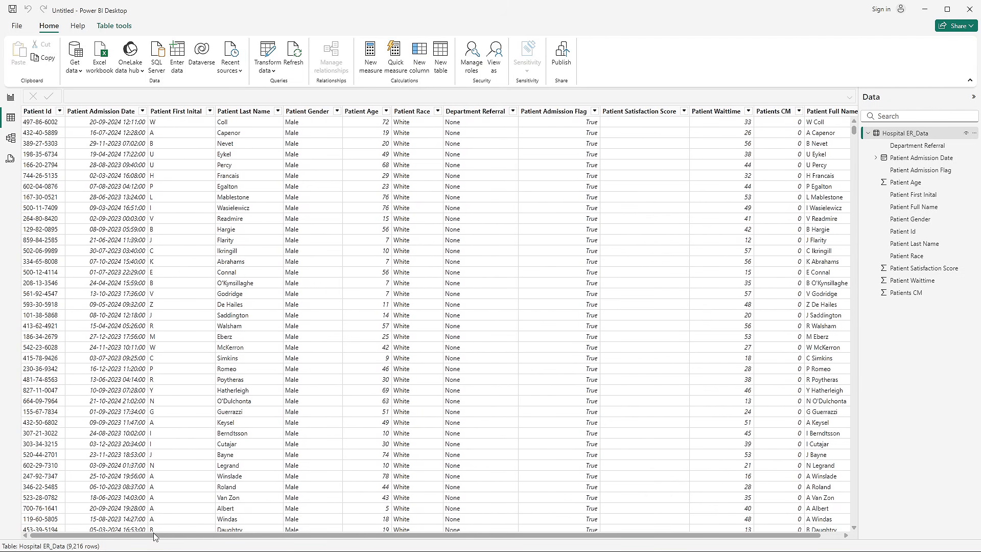
{"action": "scroll", "coordinate": [299, 305], "scroll_direction": "down", "scroll_amount": 3}
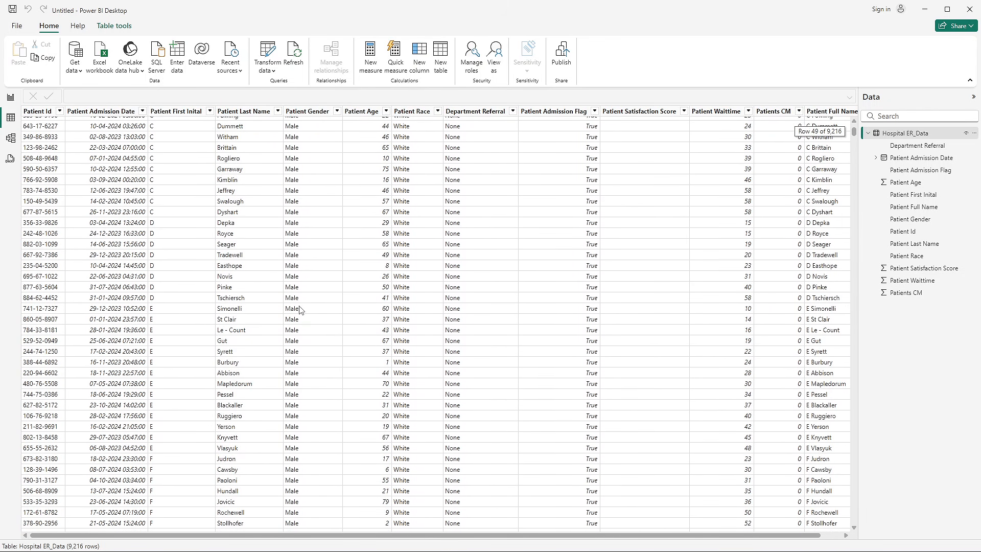
{"action": "scroll", "coordinate": [293, 307], "scroll_direction": "up", "scroll_amount": 3}
{"action": "left_click", "coordinate": [337, 111]}
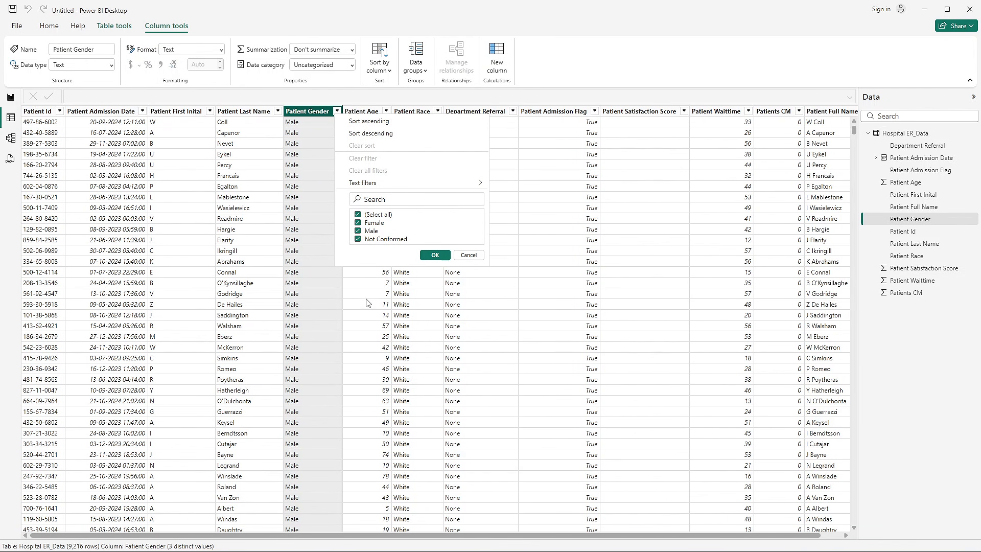
{"action": "left_click", "coordinate": [440, 255]}
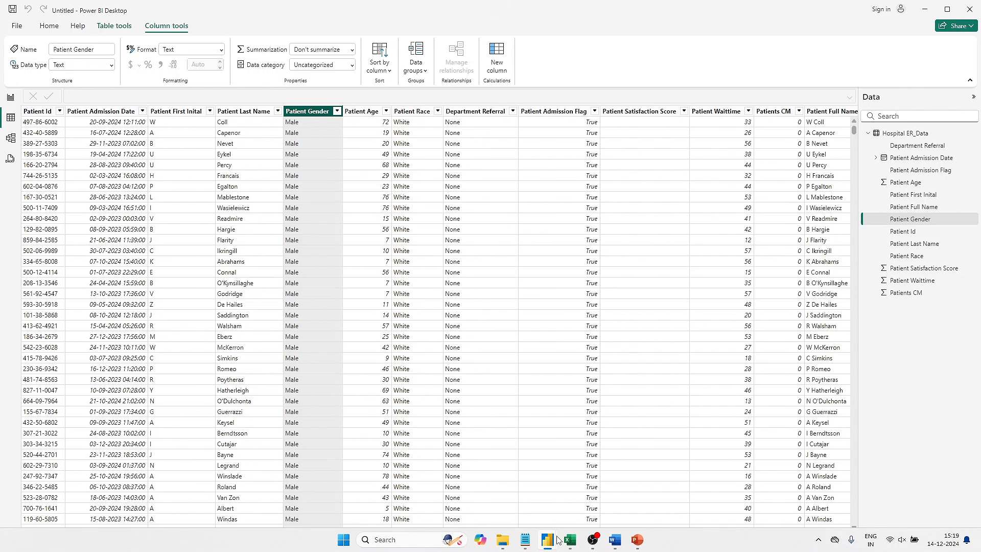
- Switch to the Hospital Emergency Room Analysis report and examine the Month & Year slicer options on the Monthly View page
{"action": "mouse_move", "coordinate": [558, 541]}
{"action": "left_click", "coordinate": [527, 491]}
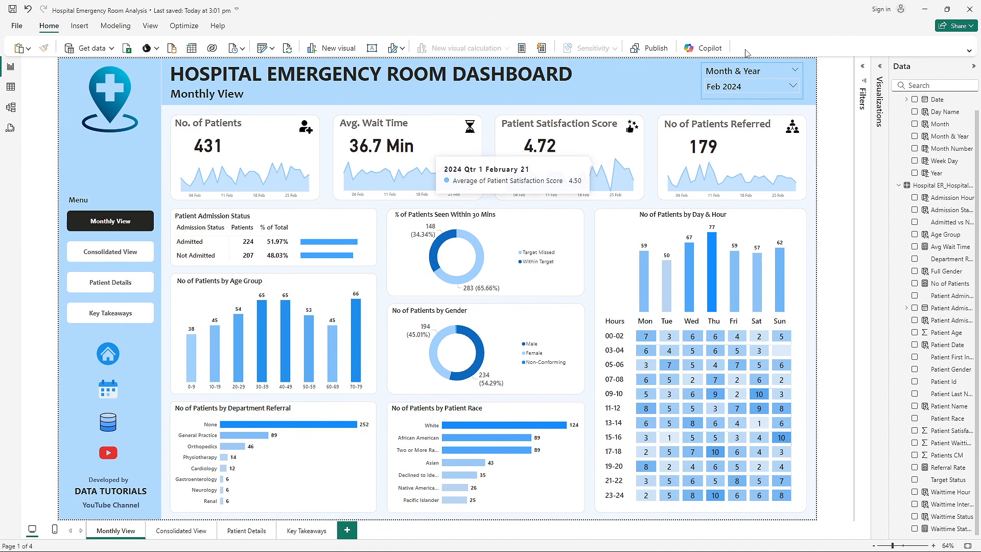
{"action": "left_click", "coordinate": [733, 88]}
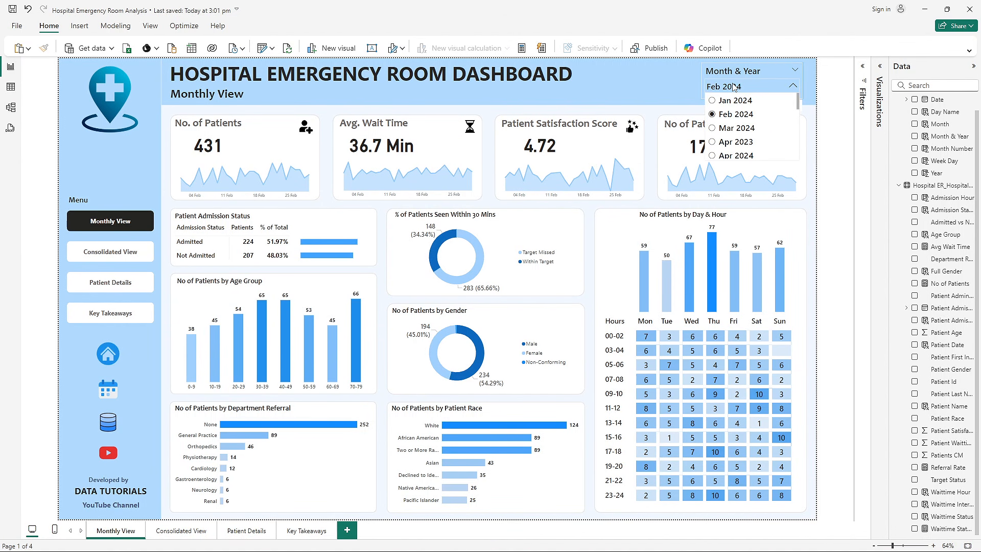
{"action": "left_click", "coordinate": [734, 88]}
{"action": "left_click", "coordinate": [734, 88]}
{"action": "scroll", "coordinate": [736, 148], "scroll_direction": "down", "scroll_amount": 1}
{"action": "scroll", "coordinate": [736, 148], "scroll_direction": "down", "scroll_amount": 2}
{"action": "left_click", "coordinate": [813, 148]}
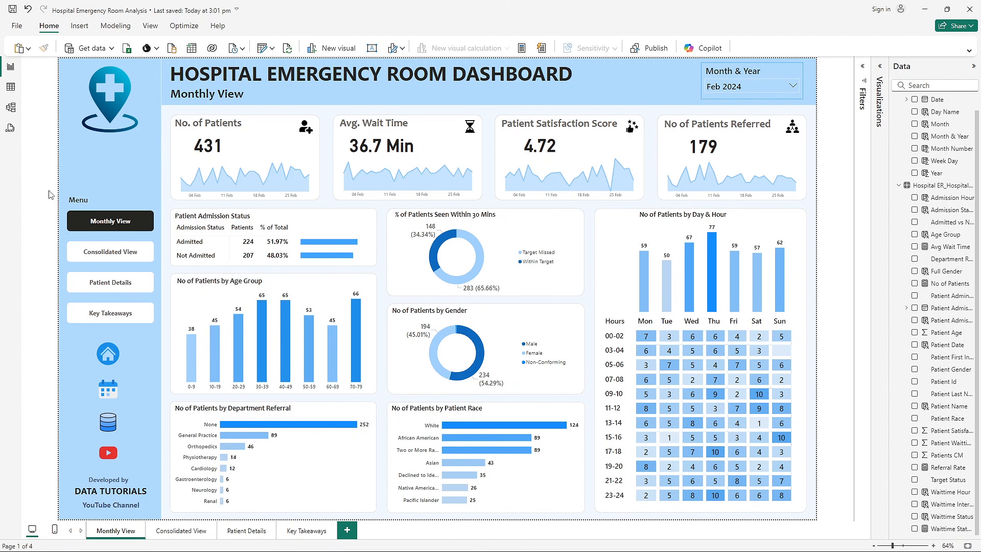
{"action": "mouse_move", "coordinate": [300, 159]}
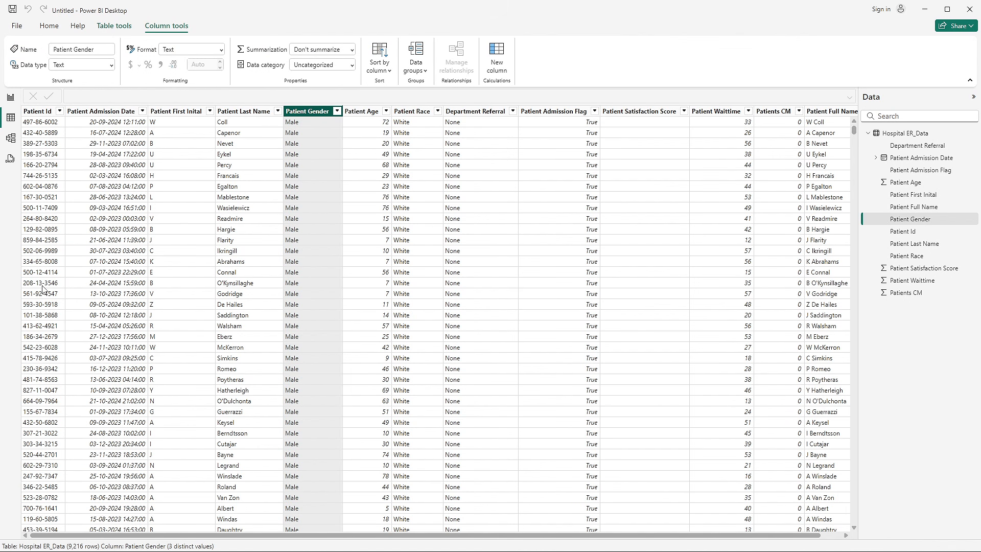
- Add a new calculated table in the untitled report and name it Date Table in its formula
{"action": "left_click", "coordinate": [381, 218]}
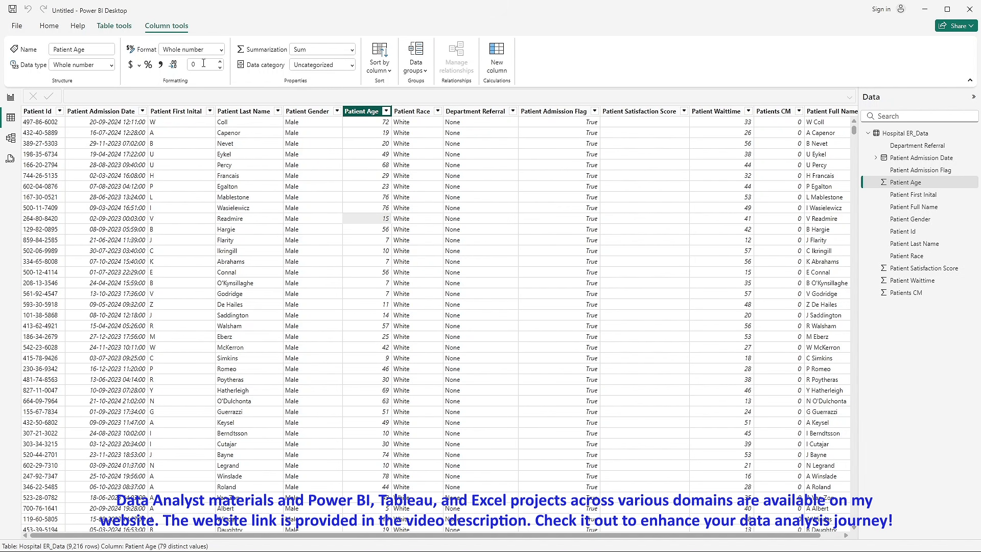
{"action": "left_click", "coordinate": [116, 30]}
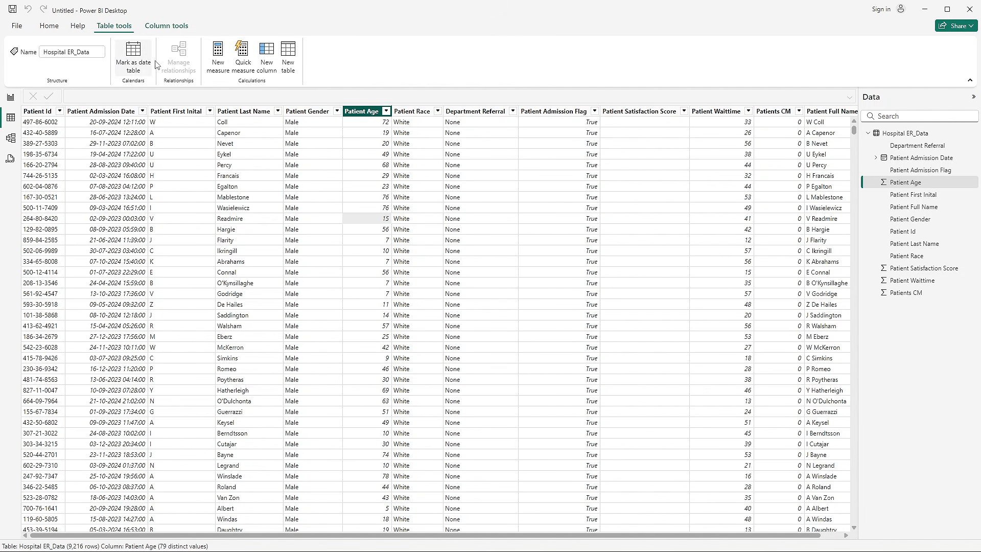
{"action": "left_click", "coordinate": [288, 51]}
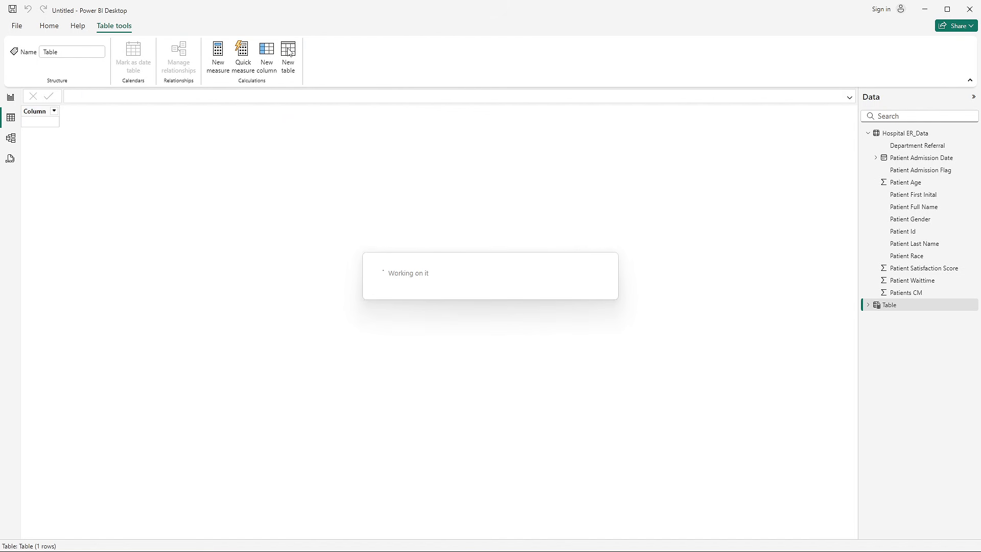
{"action": "scroll", "coordinate": [80, 95], "scroll_direction": "up", "scroll_amount": 2}
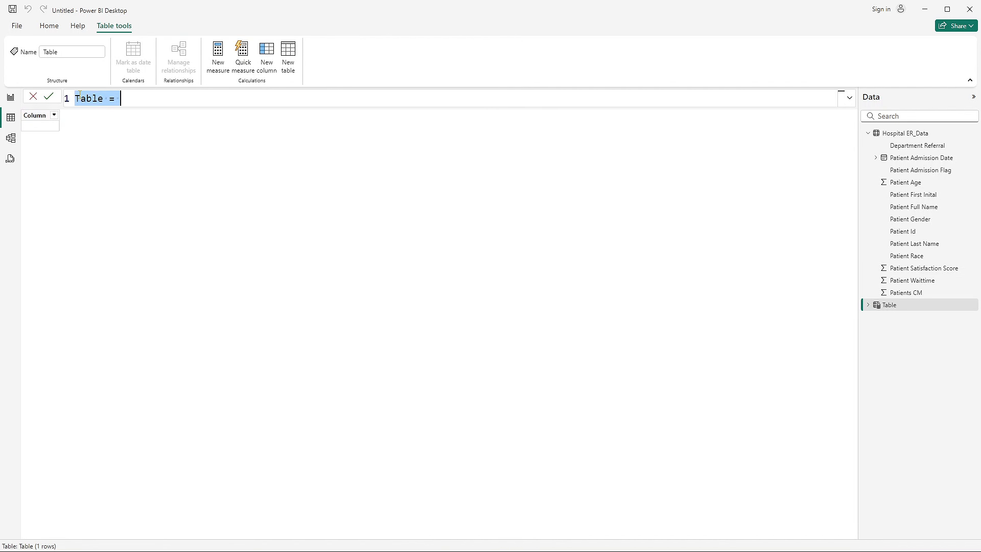
{"action": "double_click", "coordinate": [109, 101]}
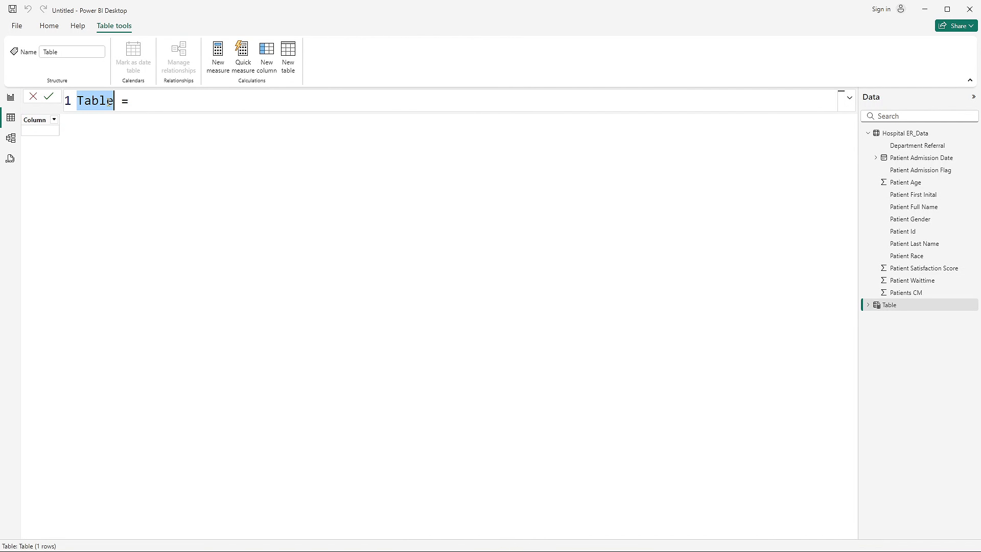
{"action": "type", "text": "Date T"}
{"action": "type", "text": "able"}
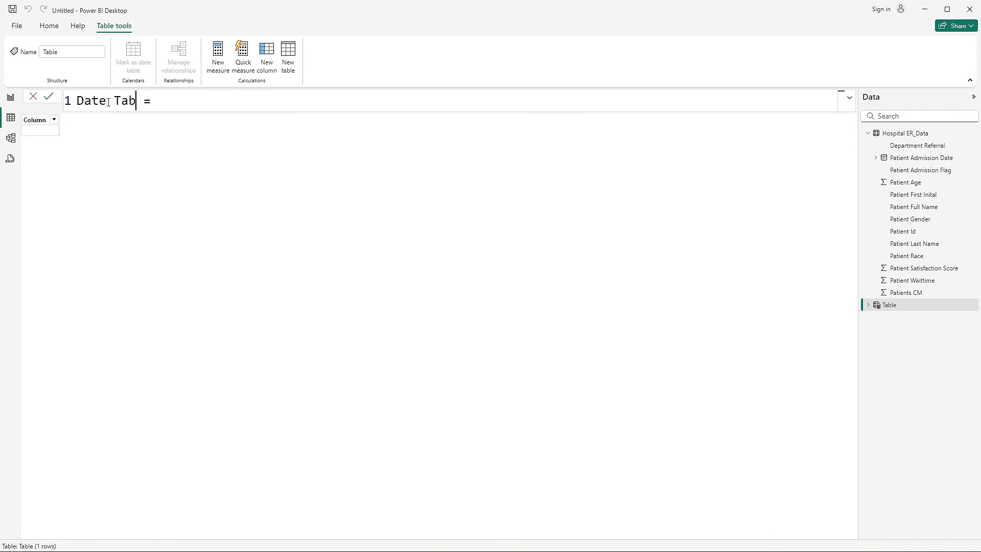
{"action": "key", "text": "BackSpace"}
{"action": "type", "text": "e"}
- Start the Date Table formula with CALENDAR, using MIN of 'Hospital ER_Data'[Patient Admission Date] as the start date
{"action": "left_click", "coordinate": [178, 105]}
{"action": "type", "text": "cale"}
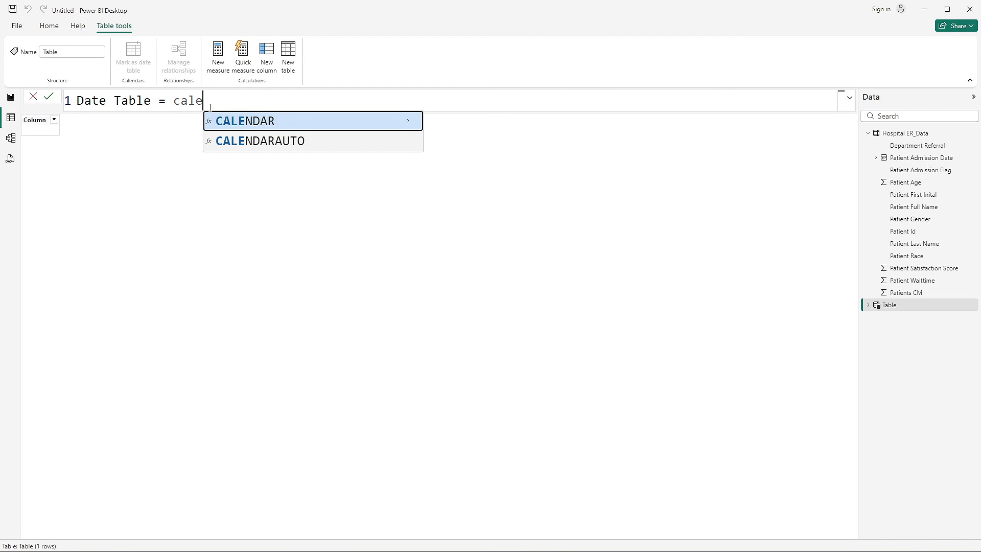
{"action": "left_click", "coordinate": [228, 122]}
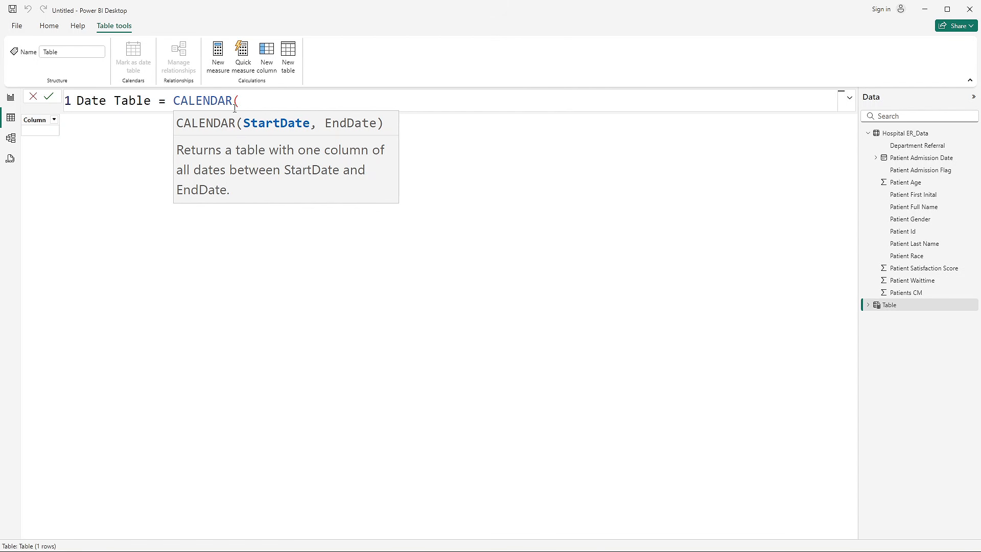
{"action": "type", "text": "MIN("}
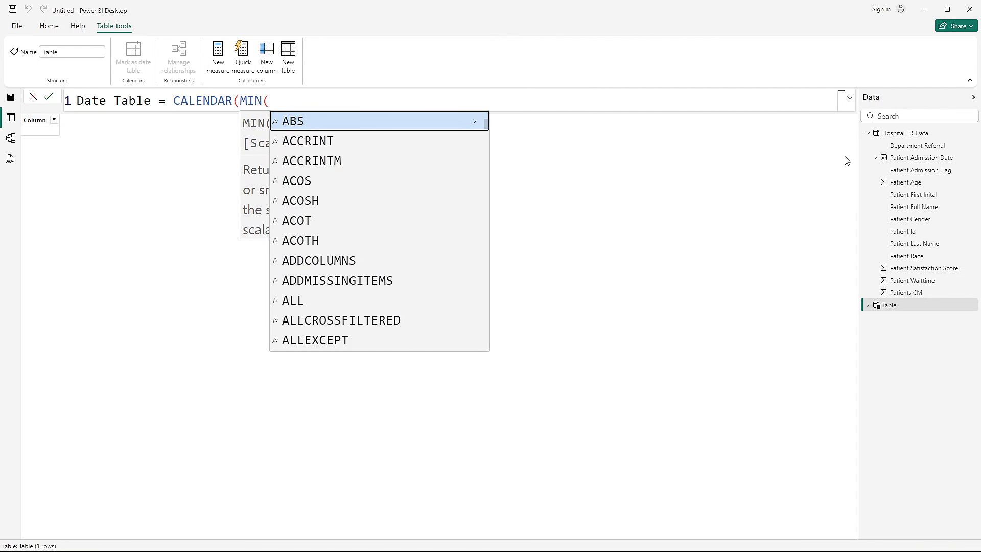
{"action": "type", "text": "pat"}
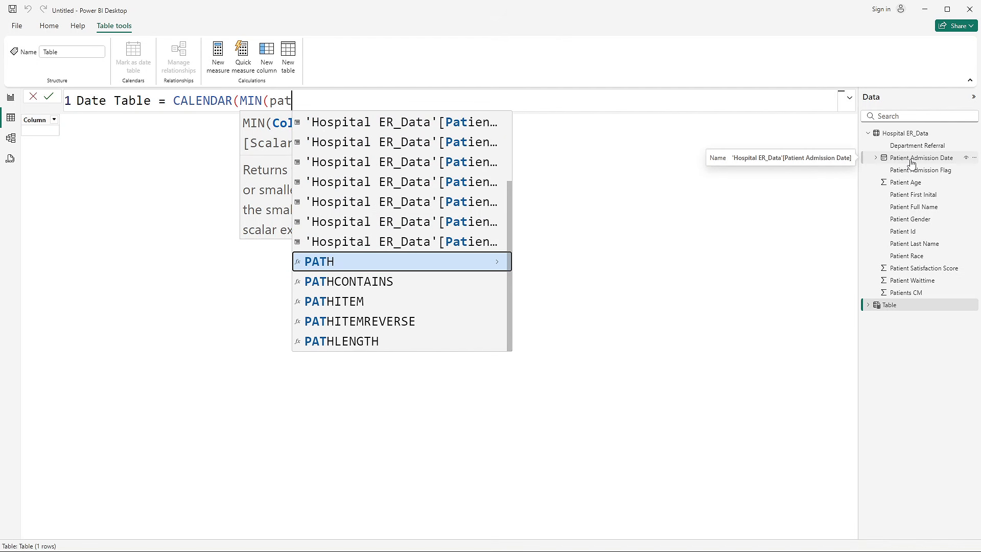
{"action": "type", "text": "ie"}
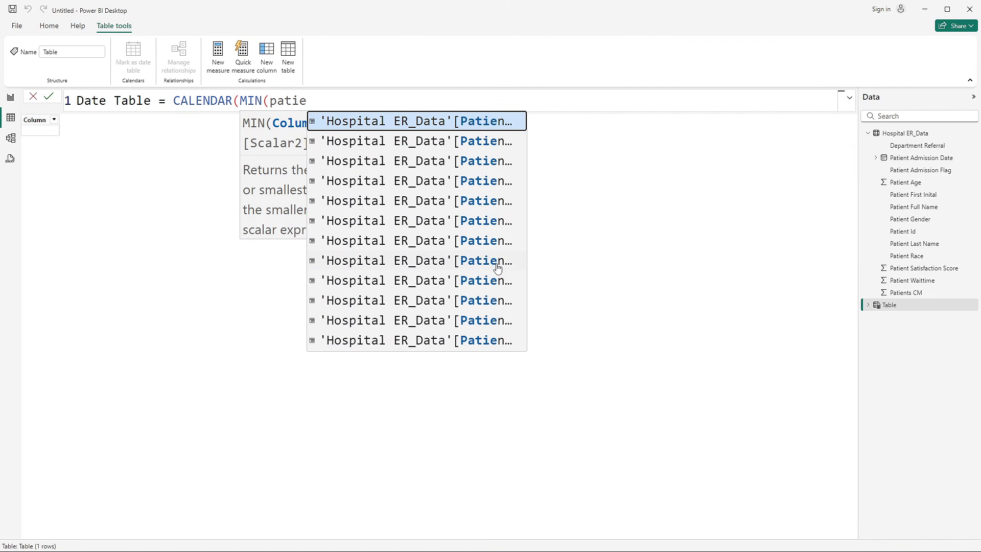
{"action": "key", "text": "Escape"}
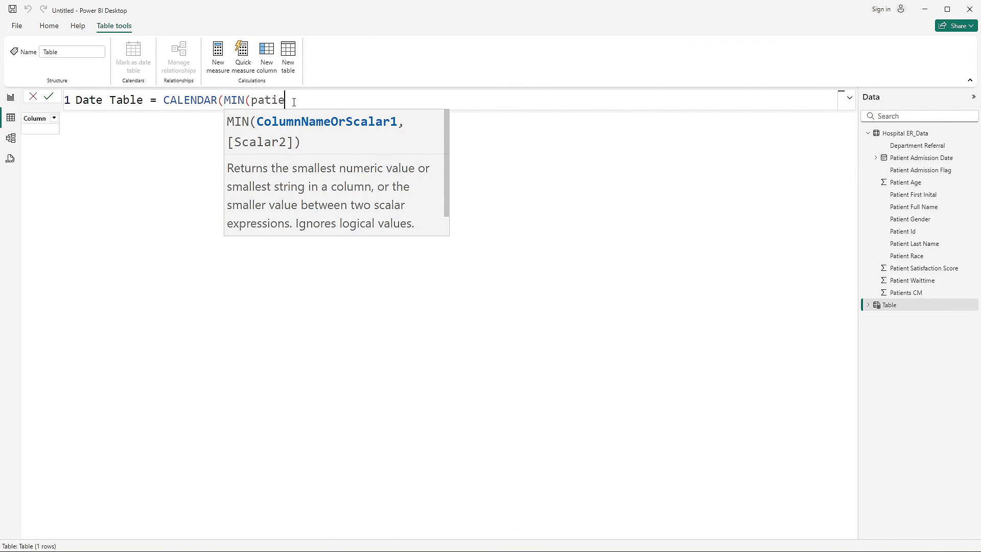
{"action": "key", "text": "BackSpace"}
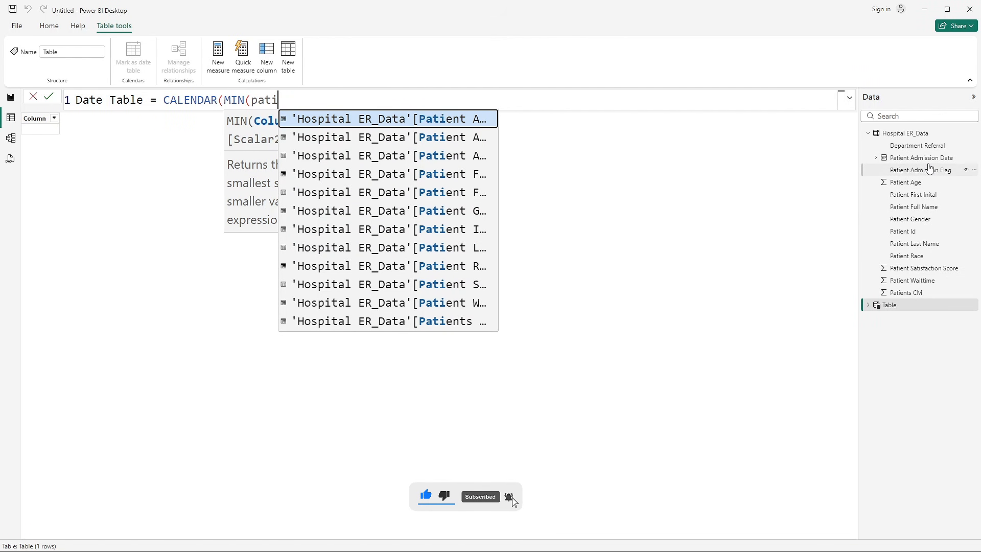
{"action": "left_click", "coordinate": [475, 138]}
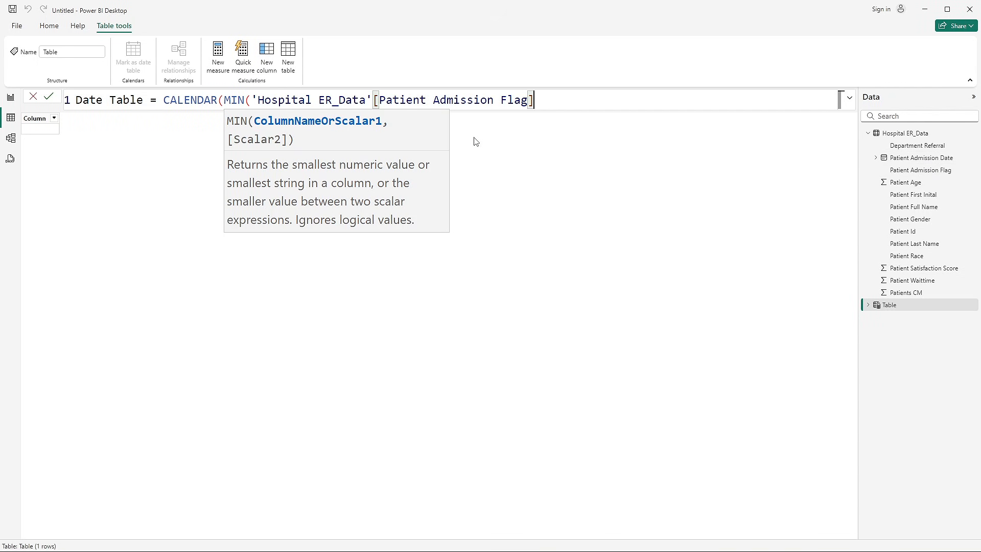
{"action": "left_click_drag", "start_coordinate": [531, 99], "coordinate": [503, 100]}
{"action": "type", "text": "dat"}
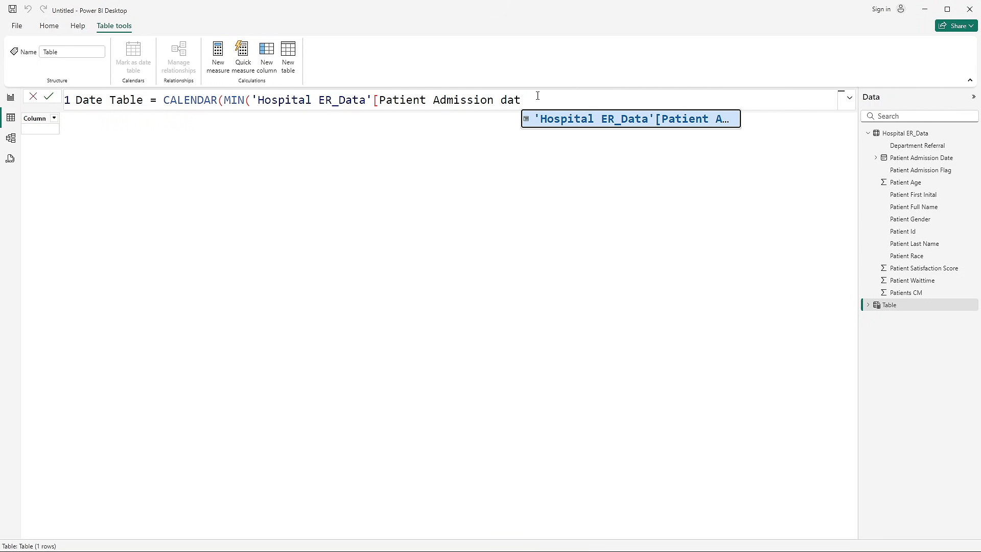
{"action": "key", "text": "Tab"}
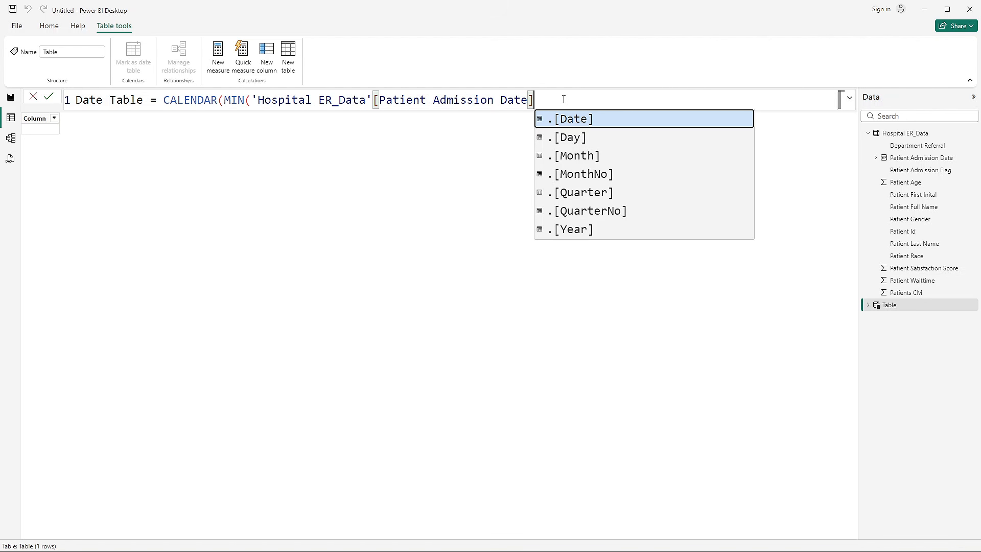
{"action": "type", "text": ")"}
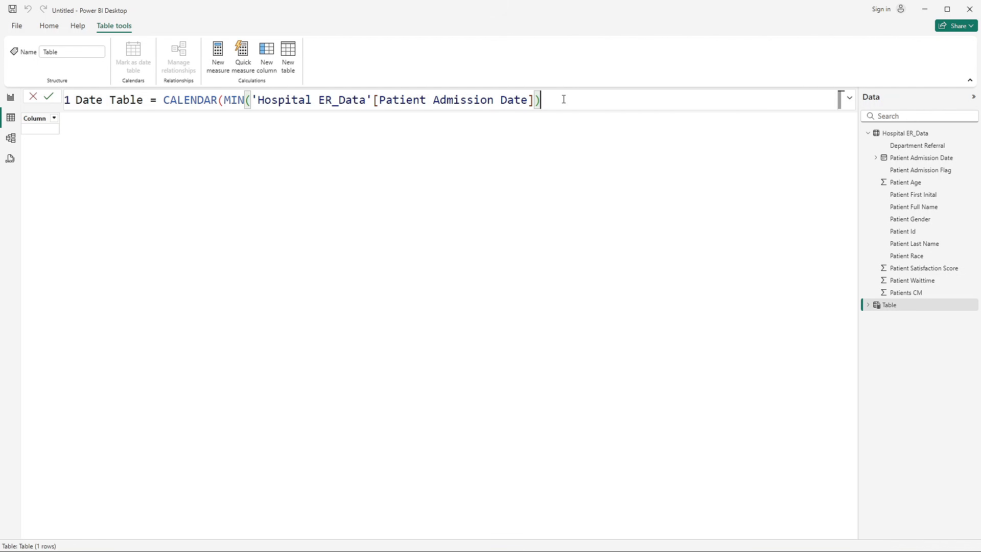
{"action": "type", "text": ", "}
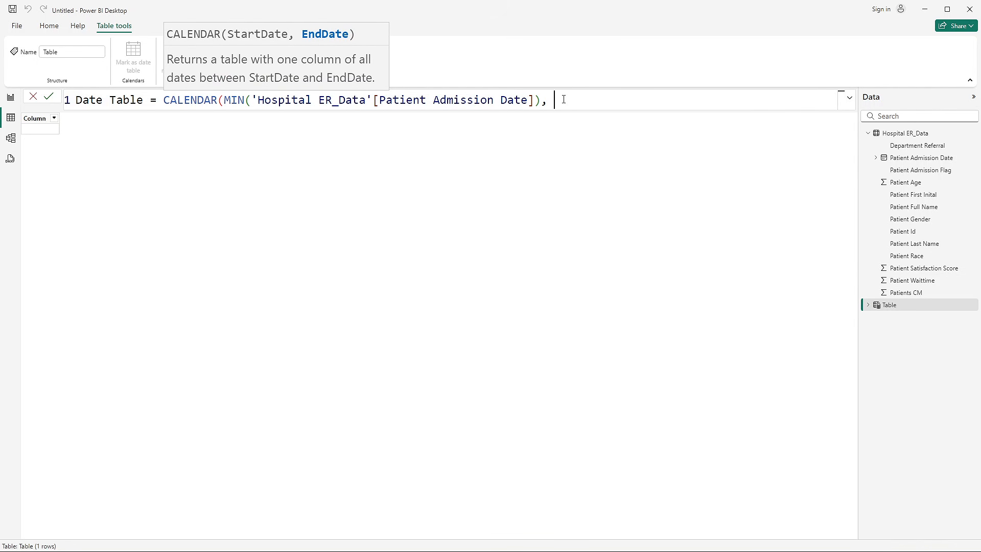
{"action": "type", "text": "ma"}
- Use MAX of 'Hospital ER_Data'[Patient Admission Date] as the CALENDAR end date and commit the Date Table formula
{"action": "key", "text": "Escape"}
{"action": "scroll", "coordinate": [572, 107], "scroll_direction": "down", "scroll_amount": 2}
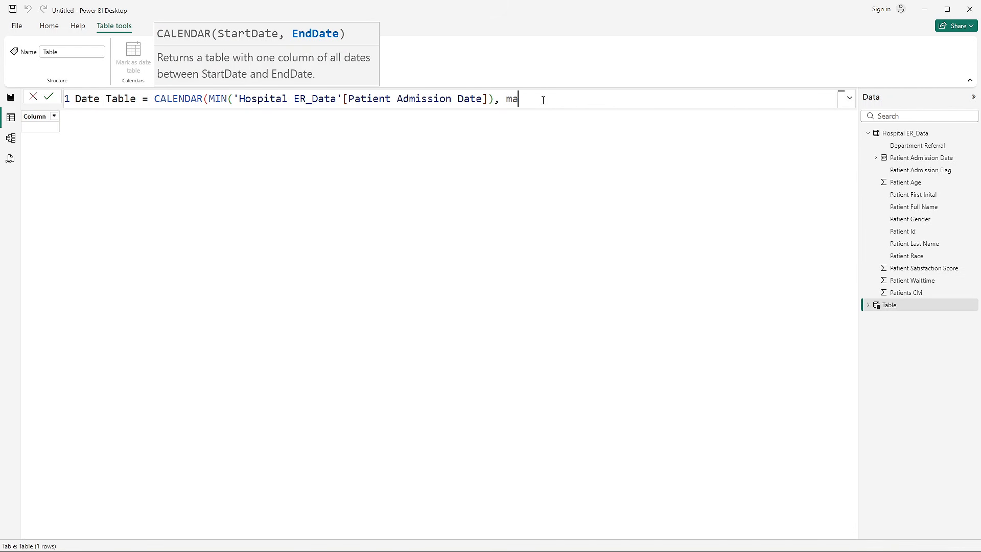
{"action": "type", "text": "x"}
{"action": "key", "text": "Tab"}
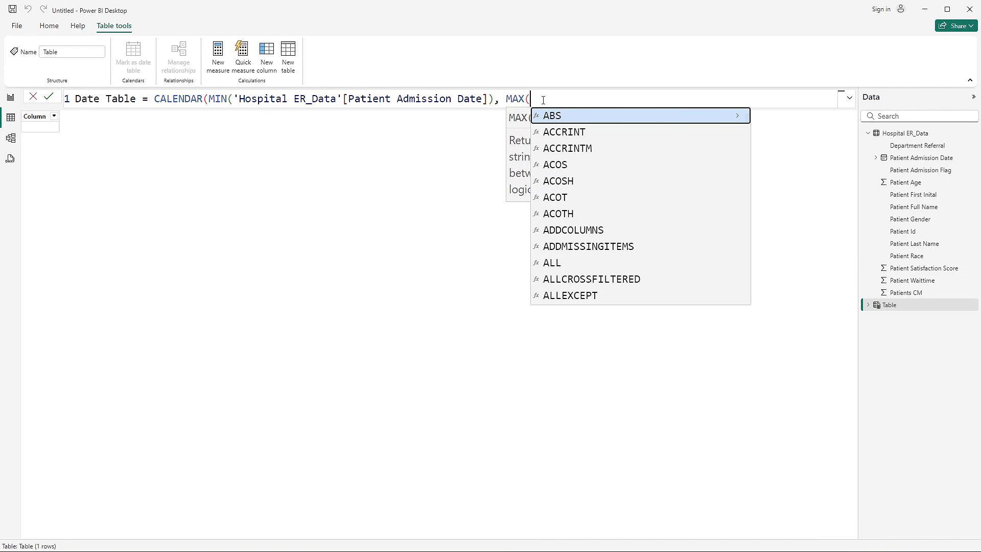
{"action": "type", "text": "pate"}
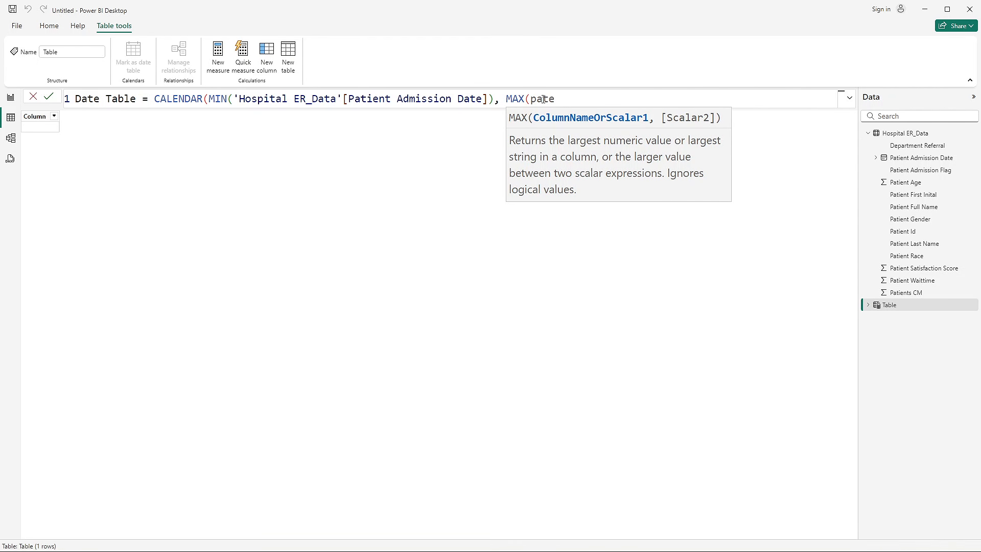
{"action": "key", "text": "BackSpace"}
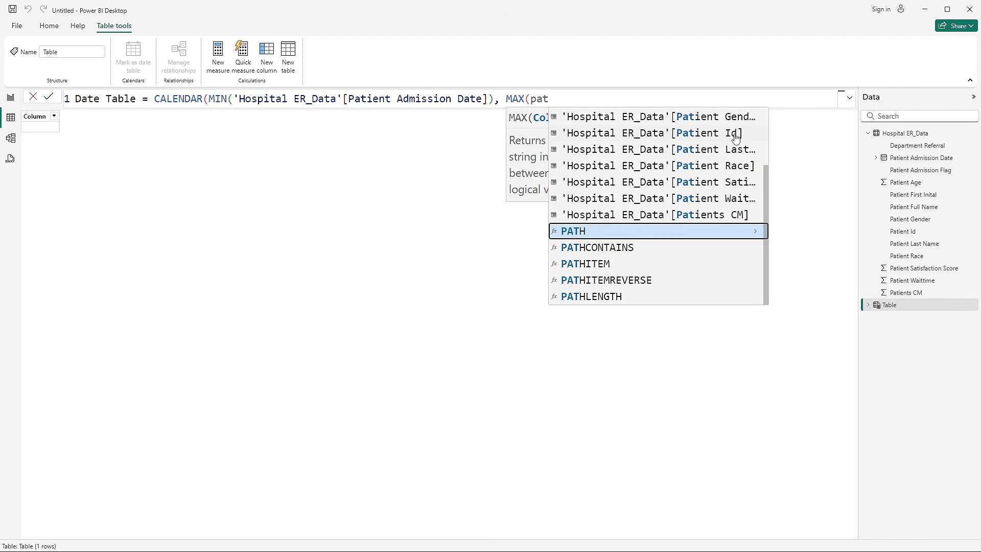
{"action": "type", "text": "ient"}
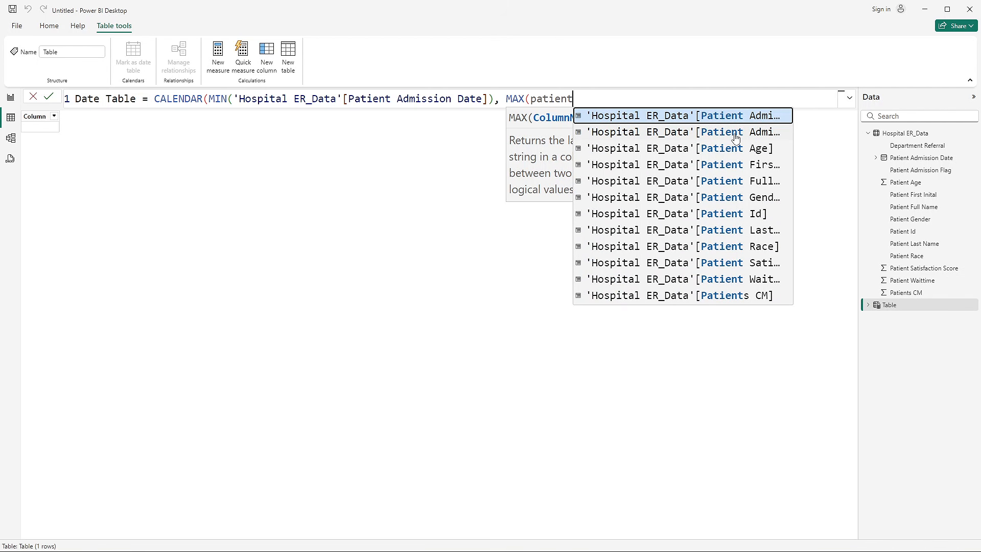
{"action": "left_click", "coordinate": [756, 117]}
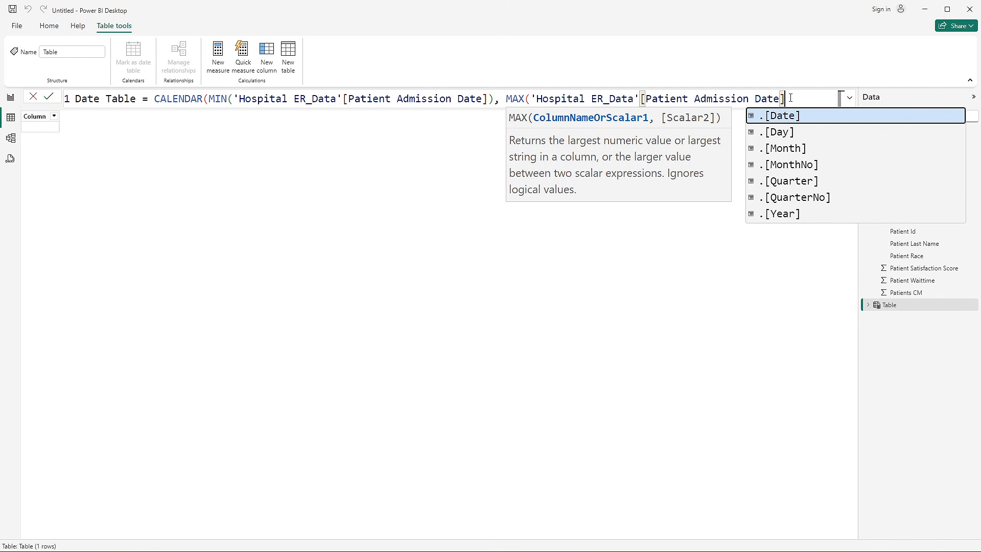
{"action": "type", "text": ")"}
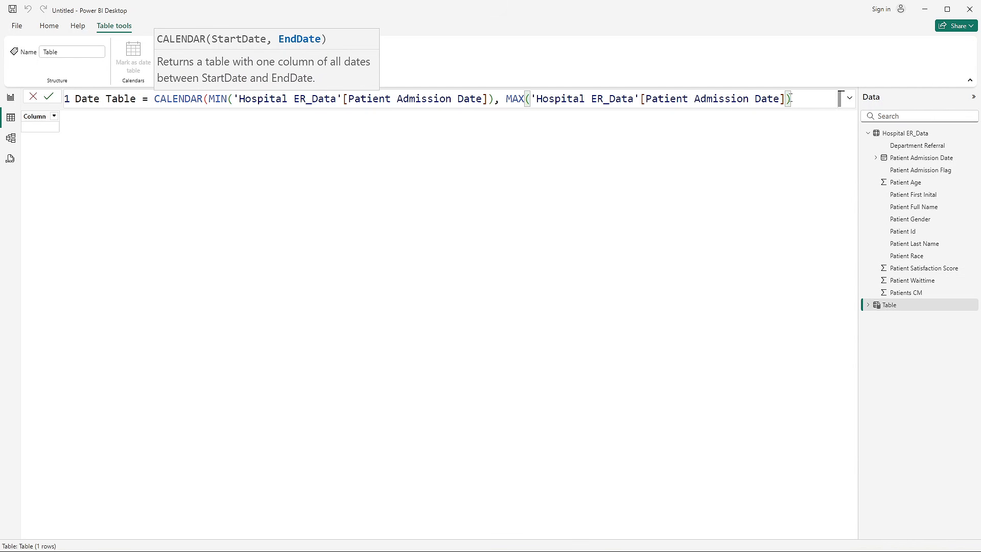
{"action": "type", "text": ")"}
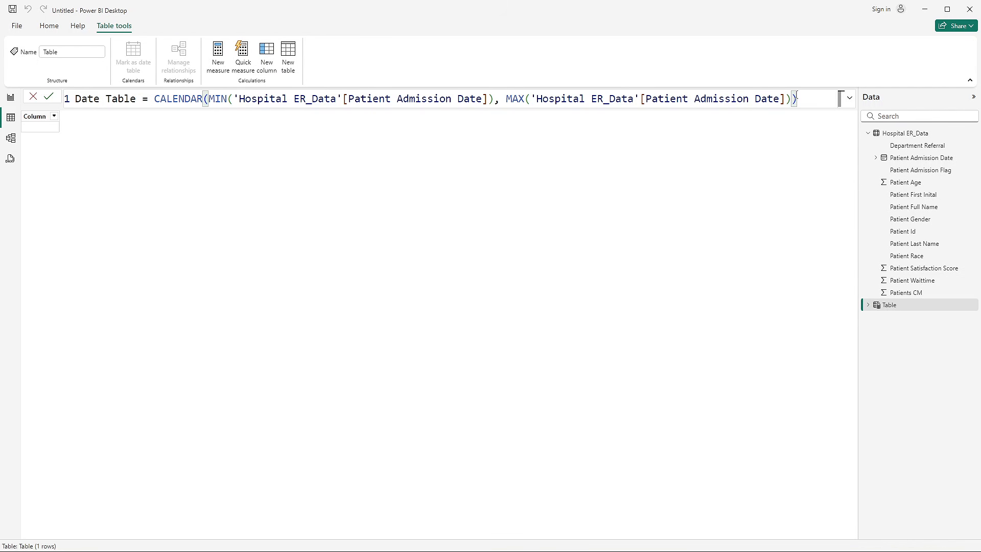
{"action": "key", "text": "Return"}
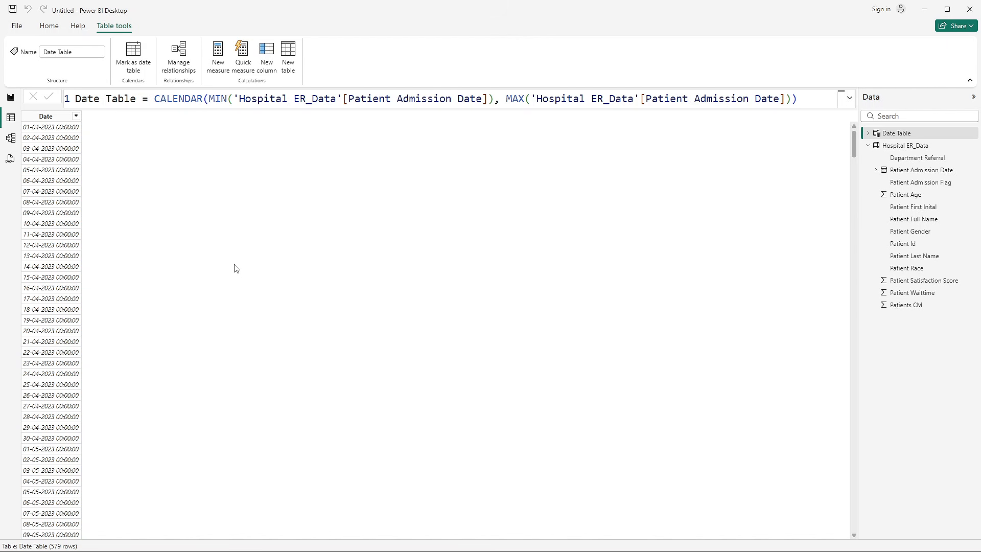
- Look through the Date column of the Date Table from its first to its last date
{"action": "scroll", "coordinate": [65, 343], "scroll_direction": "down", "scroll_amount": 2}
{"action": "left_click", "coordinate": [50, 132]}
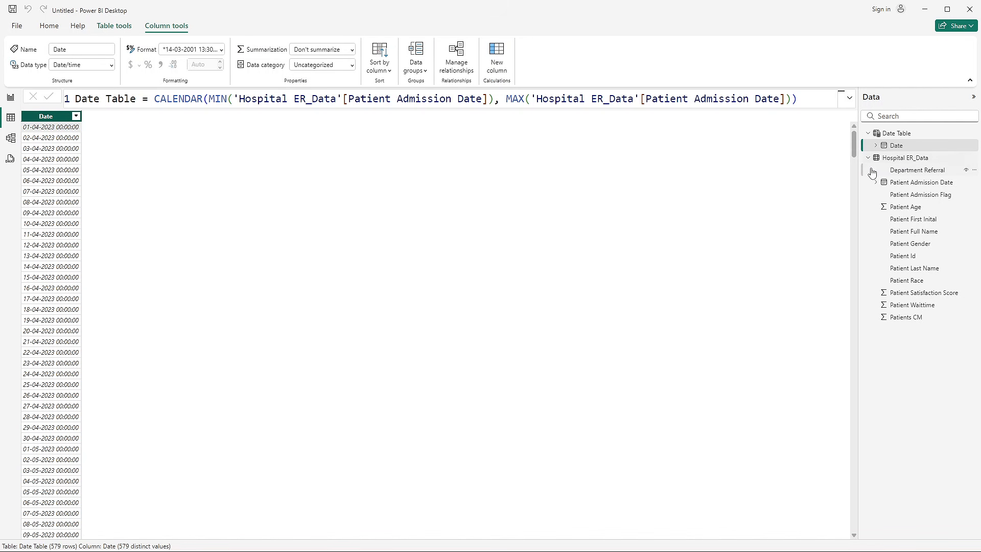
{"action": "left_click_drag", "start_coordinate": [854, 150], "coordinate": [852, 551]}
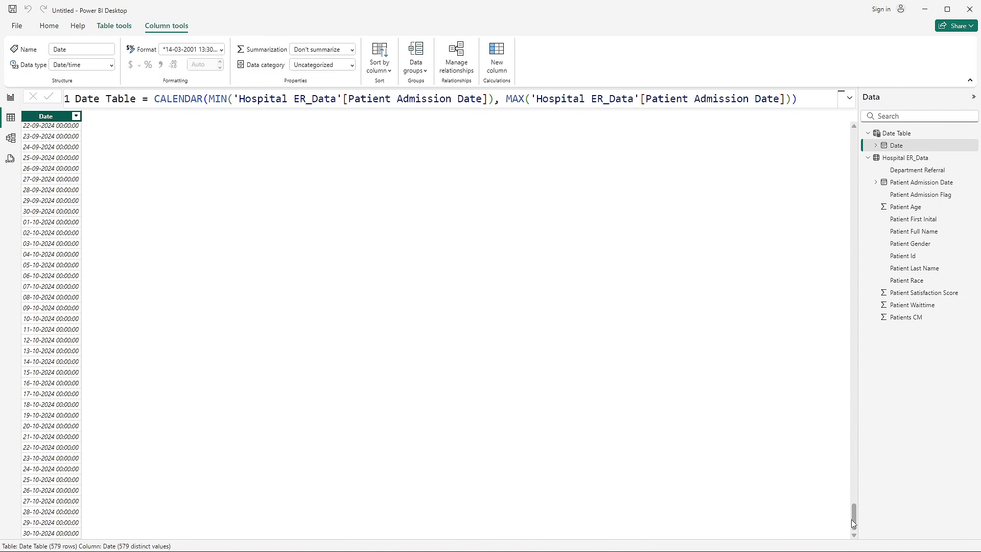
{"action": "left_click_drag", "start_coordinate": [853, 519], "coordinate": [866, 62]}
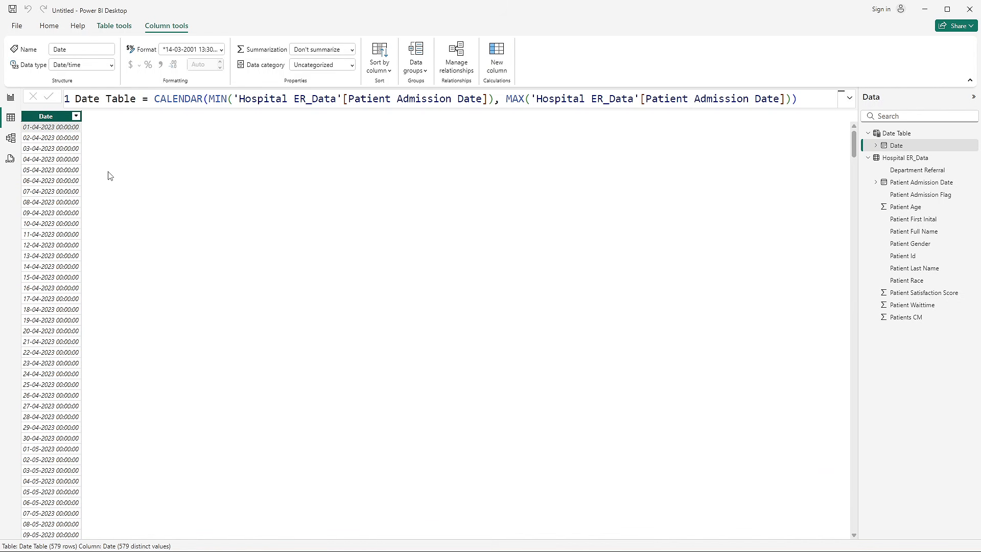
{"action": "scroll", "coordinate": [38, 272], "scroll_direction": "down", "scroll_amount": 6}
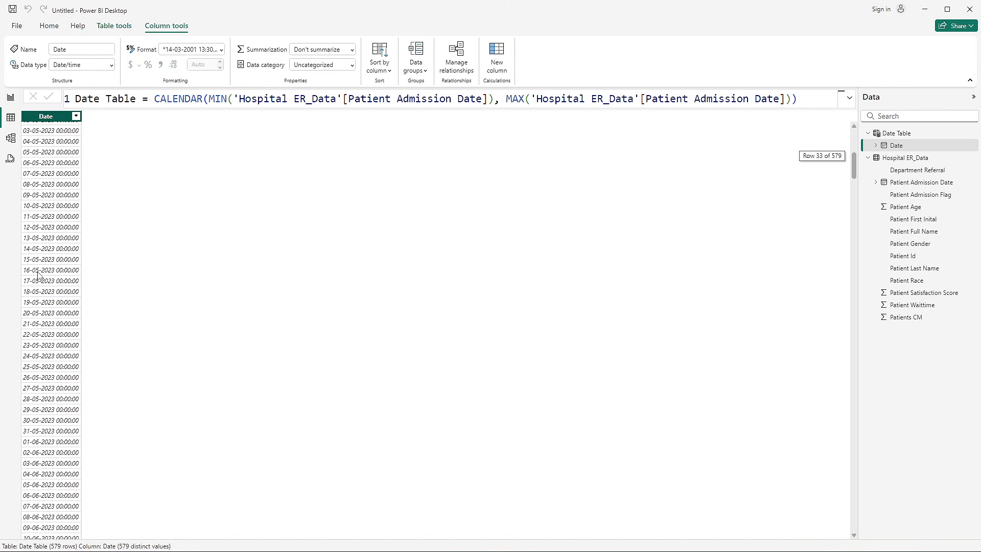
{"action": "scroll", "coordinate": [39, 275], "scroll_direction": "up", "scroll_amount": 6}
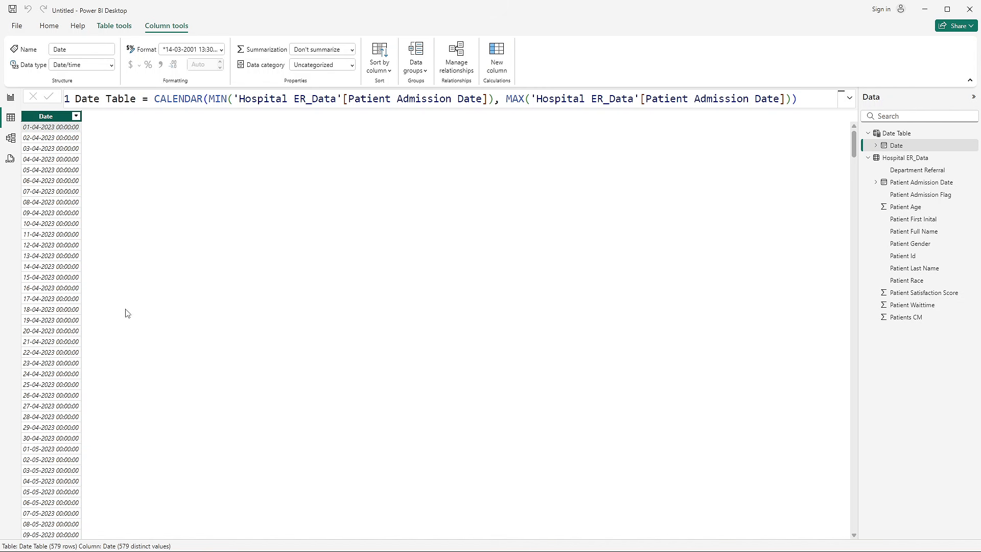
{"action": "scroll", "coordinate": [70, 342], "scroll_direction": "down", "scroll_amount": 1}
{"action": "scroll", "coordinate": [44, 147], "scroll_direction": "up", "scroll_amount": 1}
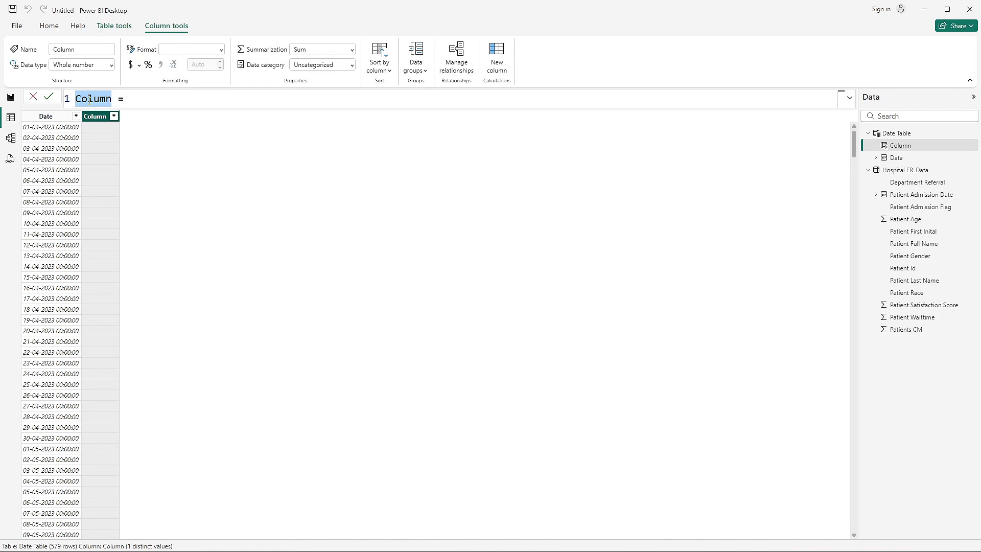
- Add a Month Name calculated column to the Date Table with the formula FORMAT('Date Table'[Date], "mmm")
{"action": "type", "text": "Month "}
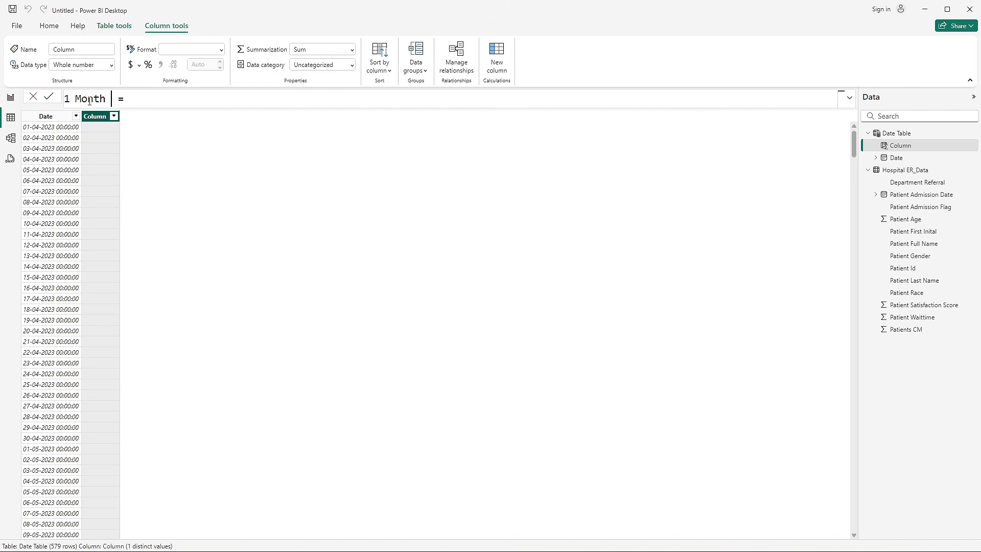
{"action": "type", "text": "Name"}
{"action": "type", "text": "form"}
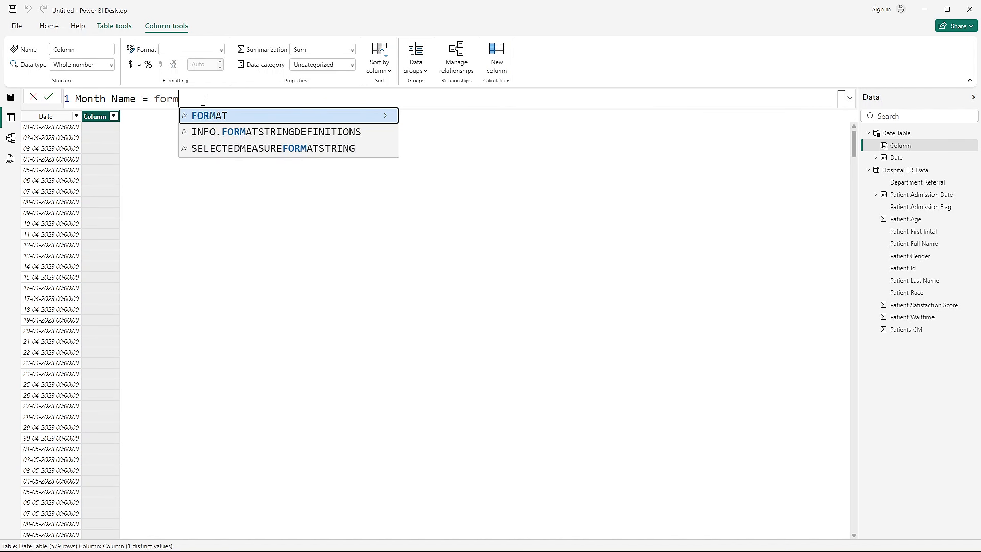
{"action": "key", "text": "Tab"}
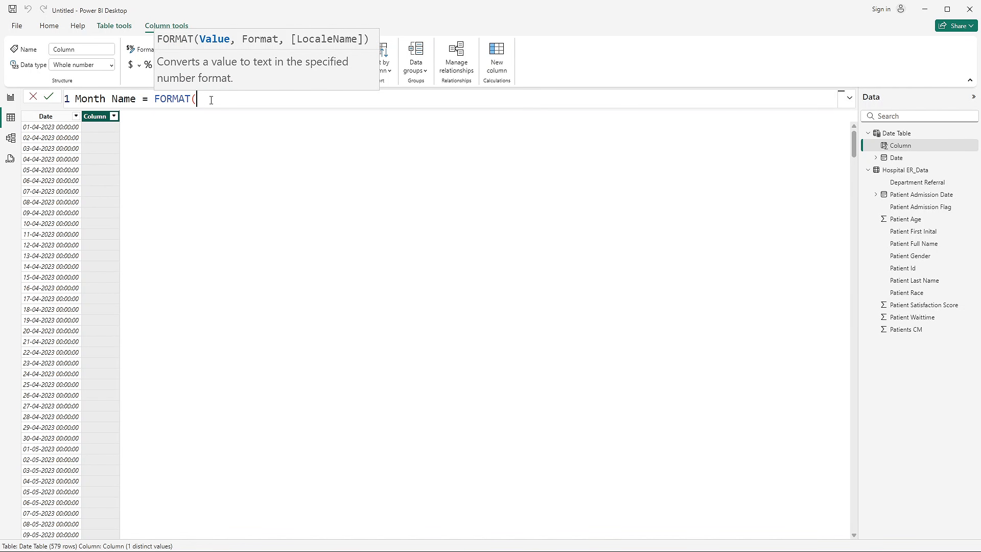
{"action": "type", "text": "date"}
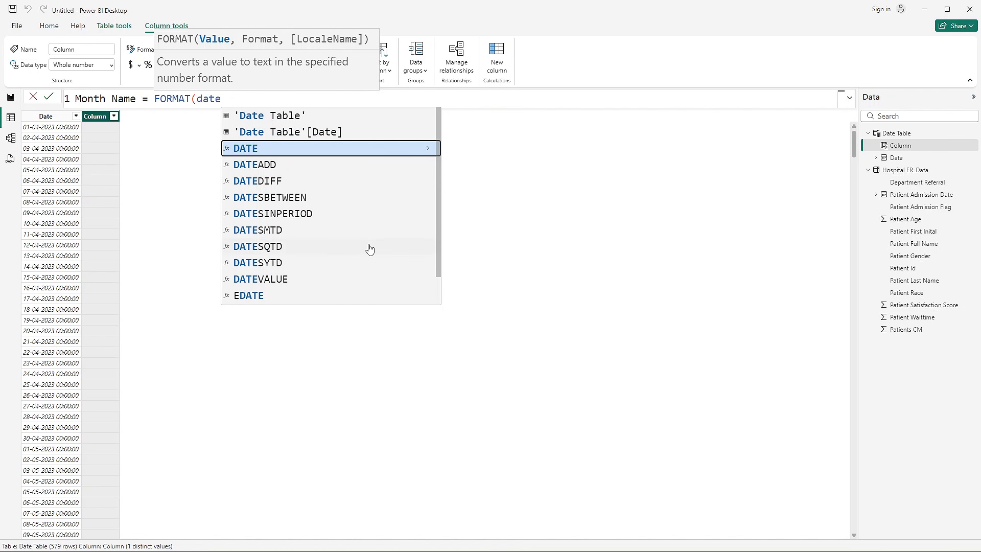
{"action": "left_click", "coordinate": [323, 131]}
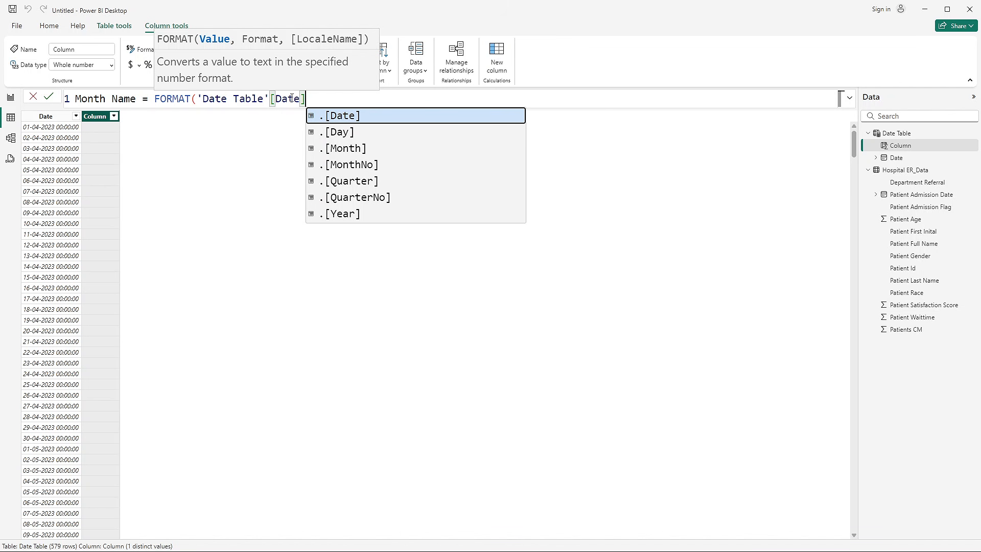
{"action": "type", "text": ","}
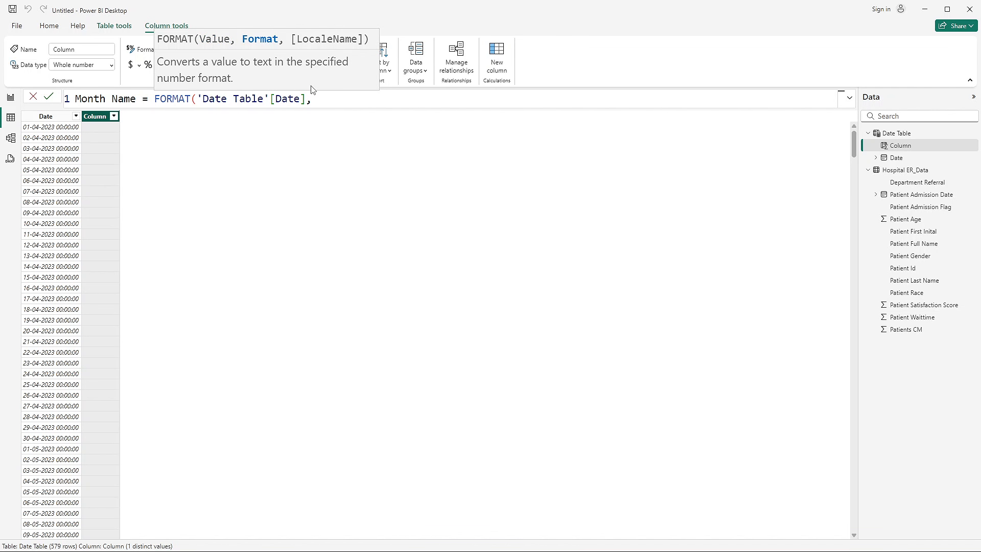
{"action": "type", "text": " \"mmm\")"}
{"action": "key", "text": "Return"}
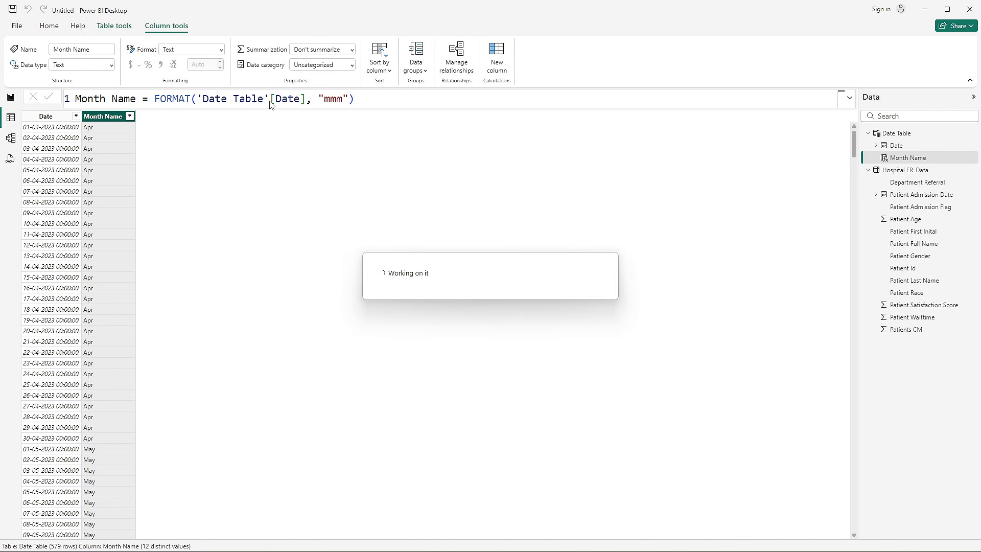
{"action": "scroll", "coordinate": [116, 319], "scroll_direction": "down", "scroll_amount": 1}
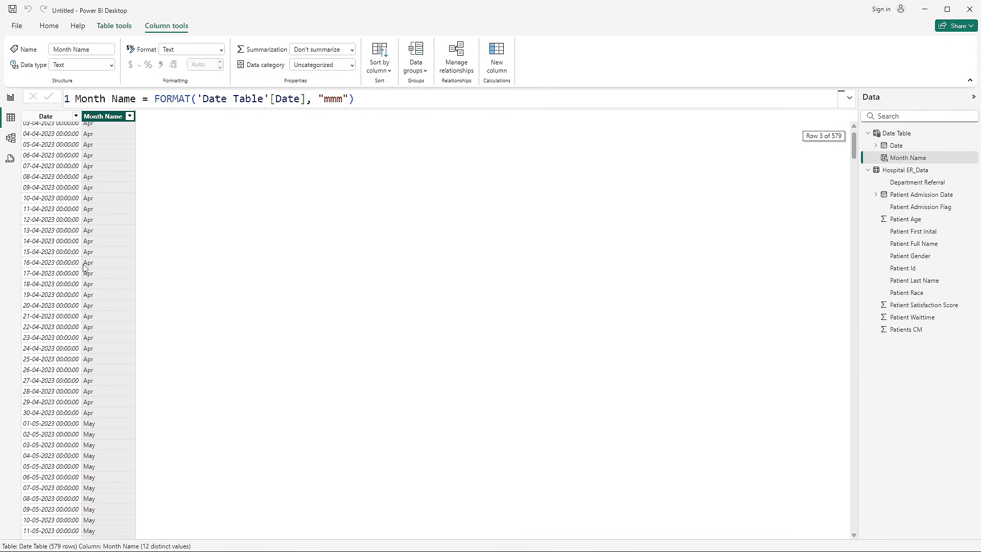
- Change the format string in the Month Name column's formula to "mmmm" for full month names
{"action": "scroll", "coordinate": [85, 266], "scroll_direction": "up", "scroll_amount": 1}
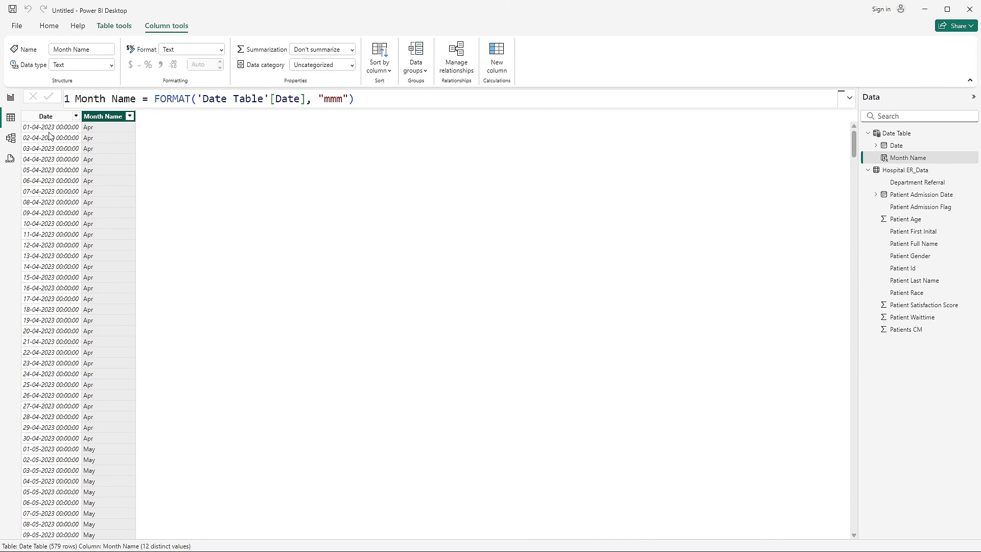
{"action": "left_click", "coordinate": [50, 134]}
{"action": "left_click", "coordinate": [106, 131]}
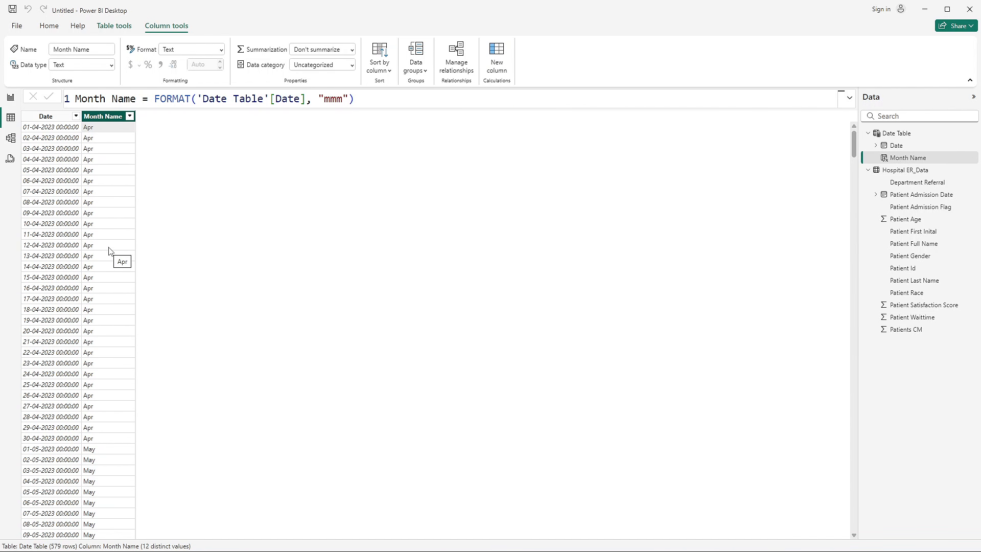
{"action": "double_click", "coordinate": [342, 98]}
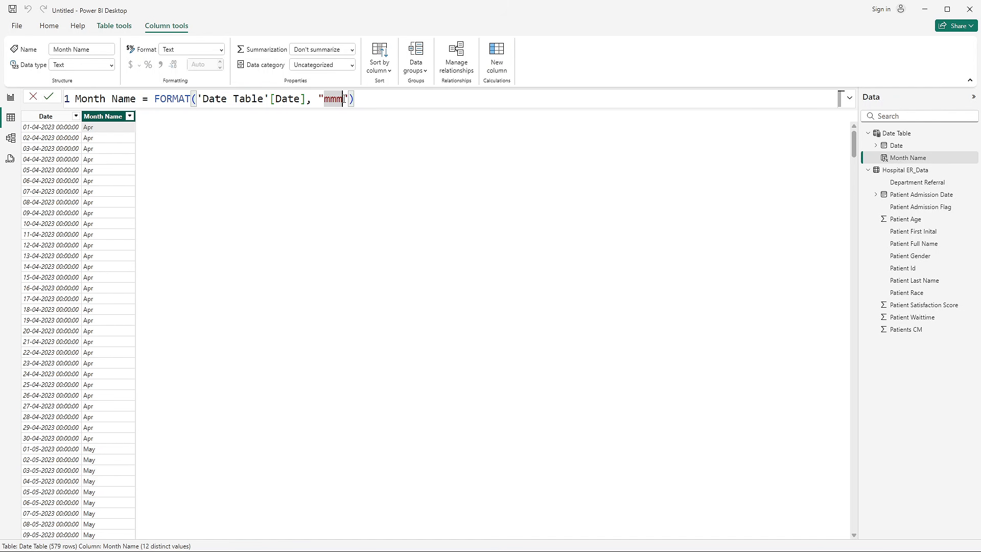
{"action": "type", "text": "mmmm"}
{"action": "key", "text": "Return"}
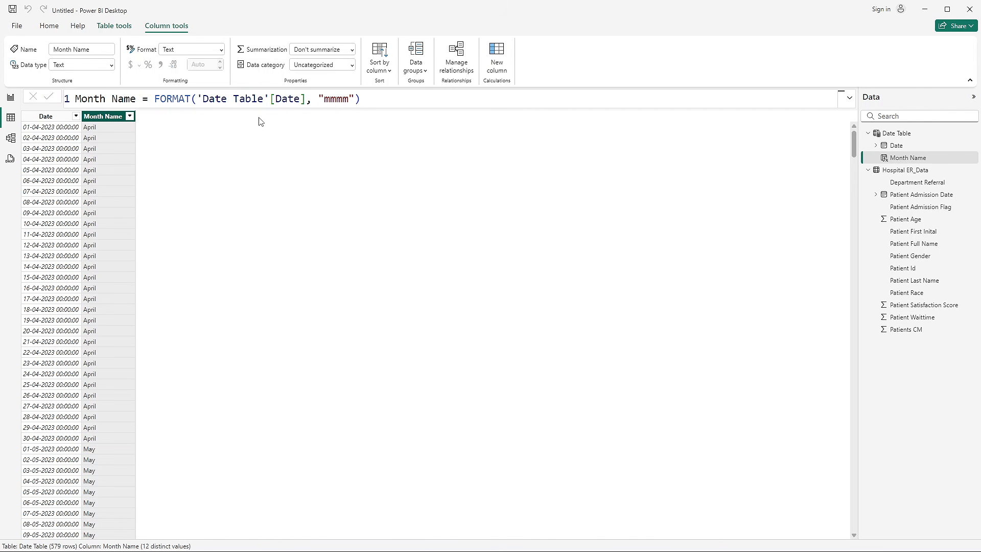
- Restore the Month Name column's format string to "mmm" for abbreviated month names
{"action": "double_click", "coordinate": [350, 100]}
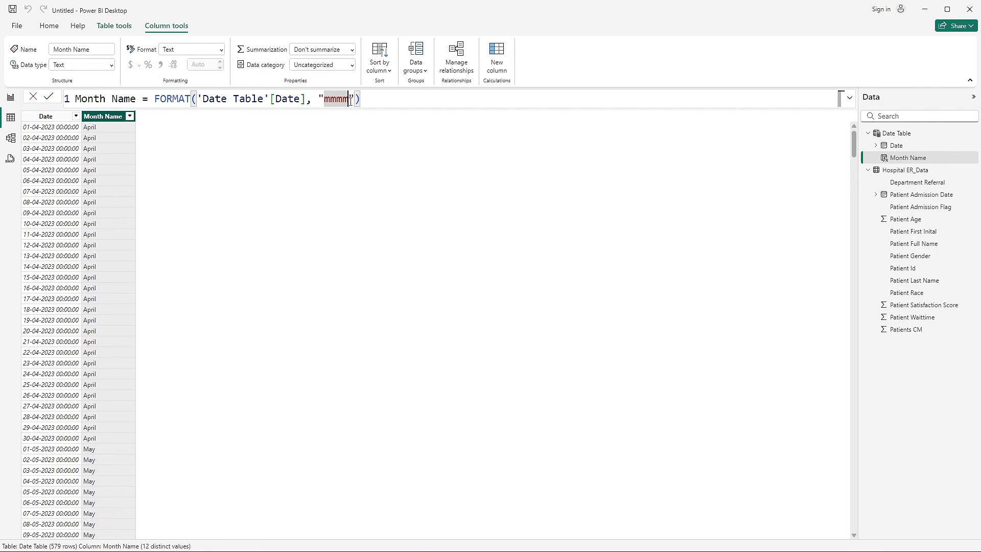
{"action": "type", "text": "mmm"}
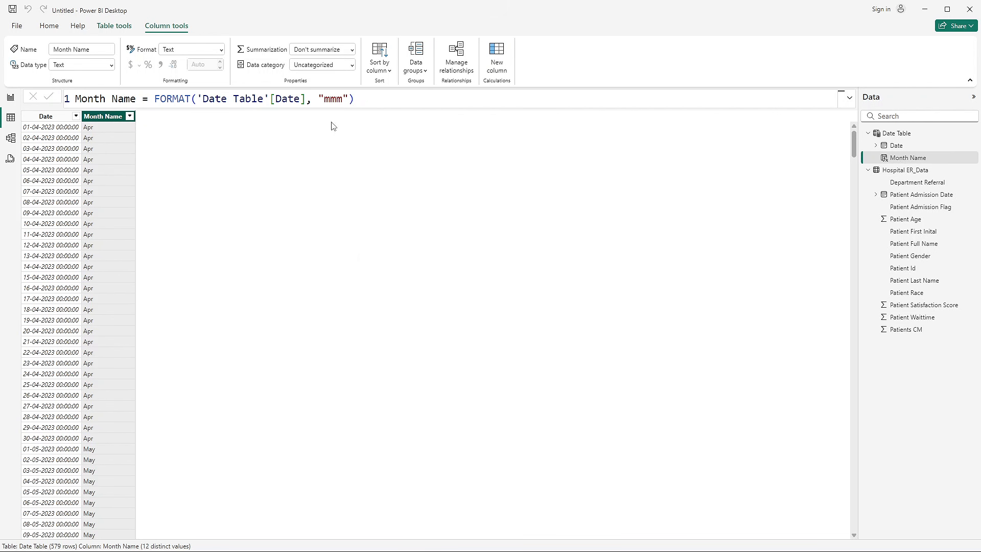
{"action": "key", "text": "Return"}
- Add a Year calculated column to the Date Table with the formula YEAR('Date Table'[Date])
{"action": "left_click", "coordinate": [905, 163]}
{"action": "left_click", "coordinate": [115, 26]}
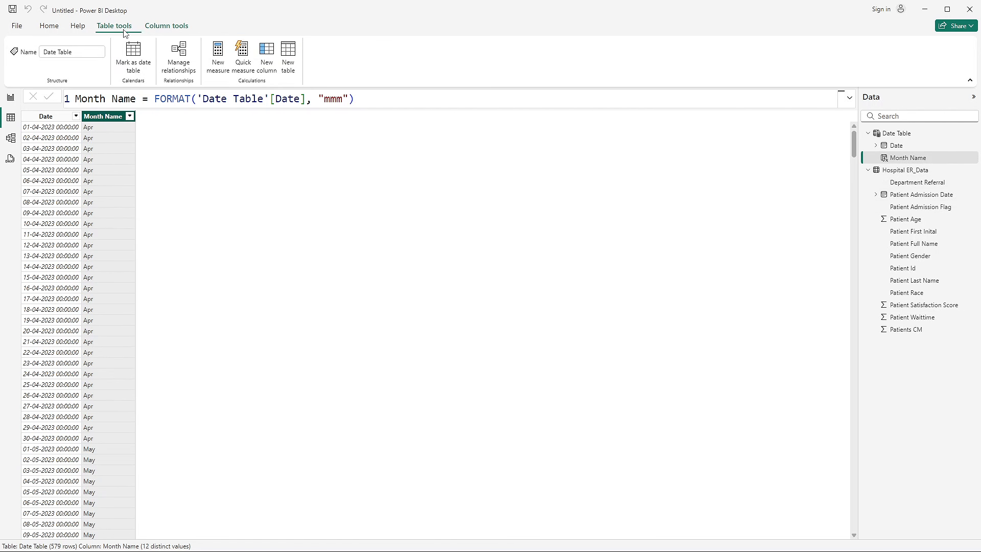
{"action": "left_click", "coordinate": [266, 59]}
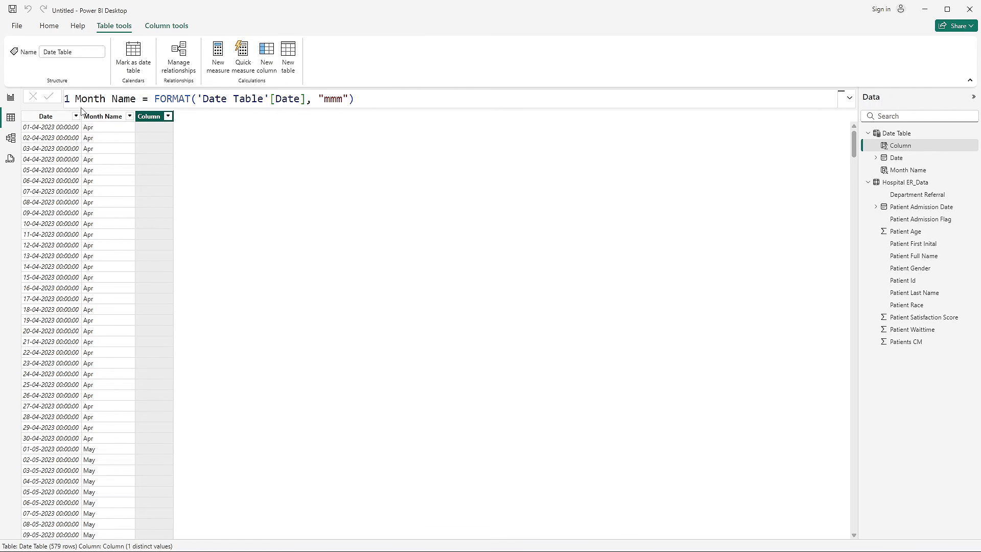
{"action": "double_click", "coordinate": [99, 99]}
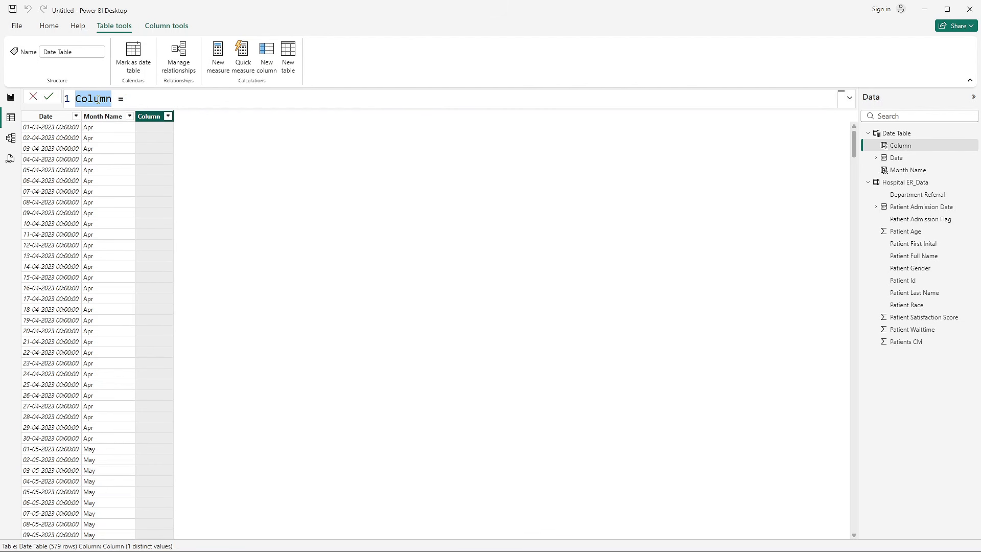
{"action": "type", "text": "Year = "}
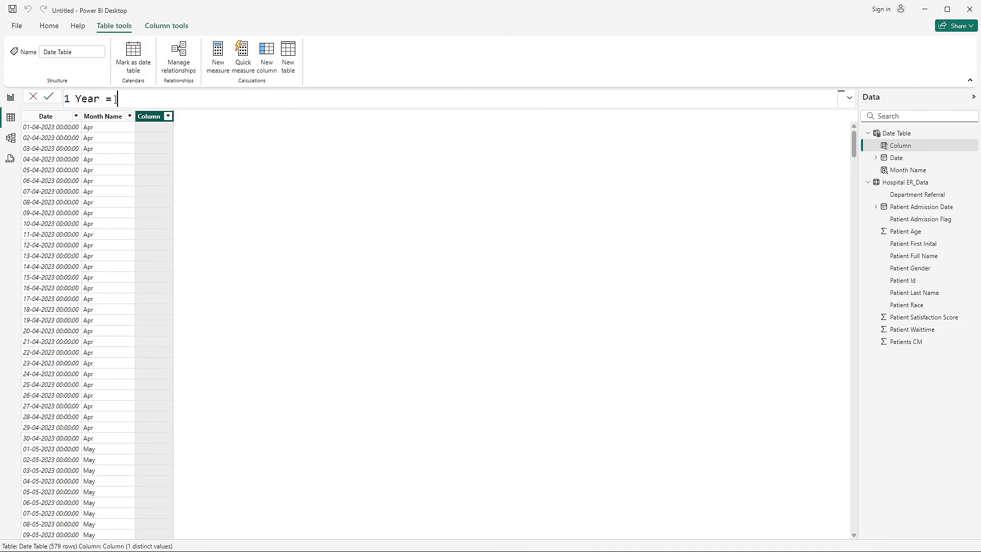
{"action": "type", "text": "yea"}
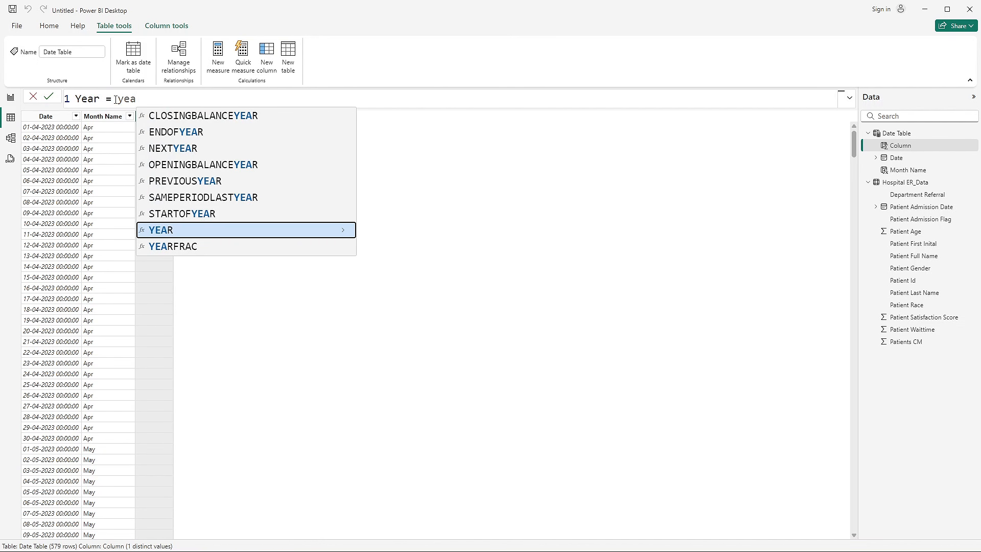
{"action": "left_click", "coordinate": [163, 231]}
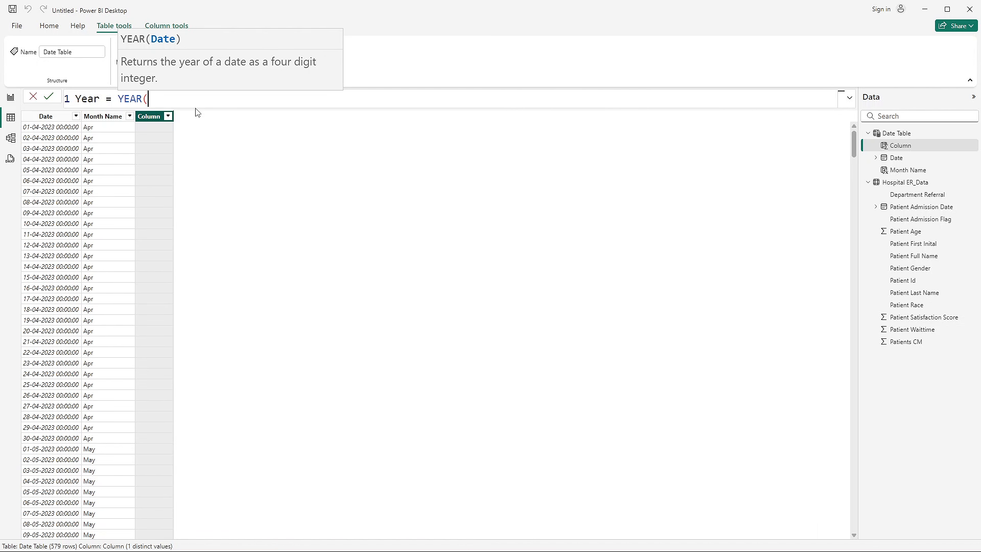
{"action": "type", "text": "date"}
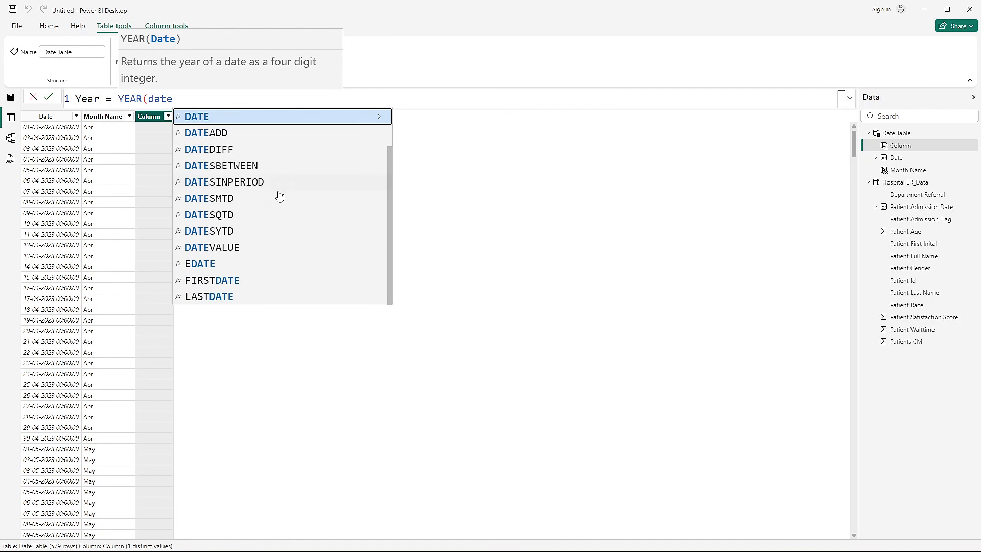
{"action": "scroll", "coordinate": [283, 199], "scroll_direction": "up", "scroll_amount": 1}
{"action": "left_click", "coordinate": [259, 133]}
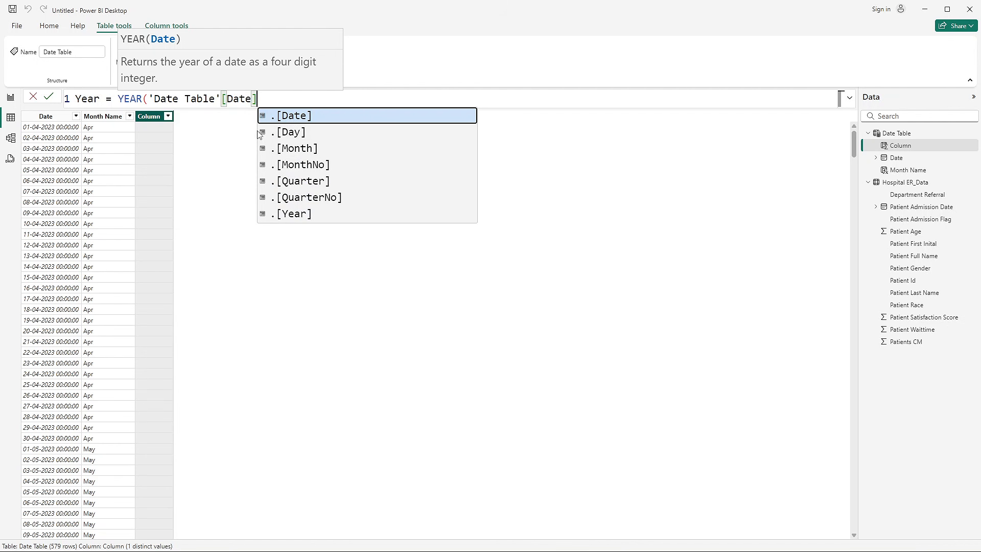
{"action": "key", "text": "Escape"}
{"action": "type", "text": ")"}
{"action": "key", "text": "Return"}
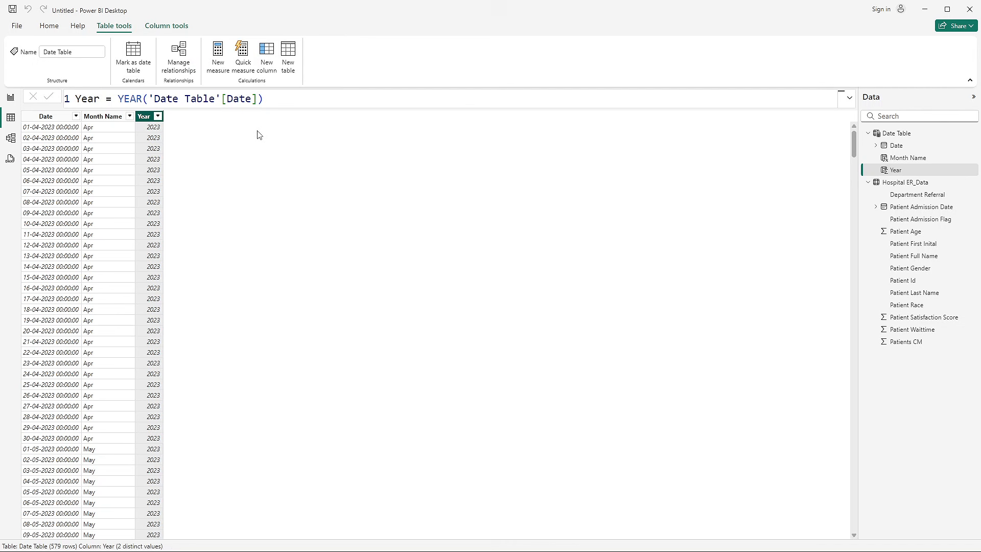
- Look through the Date Table rows to compare the Year values with the dates and month names
{"action": "scroll", "coordinate": [61, 298], "scroll_direction": "down", "scroll_amount": 15}
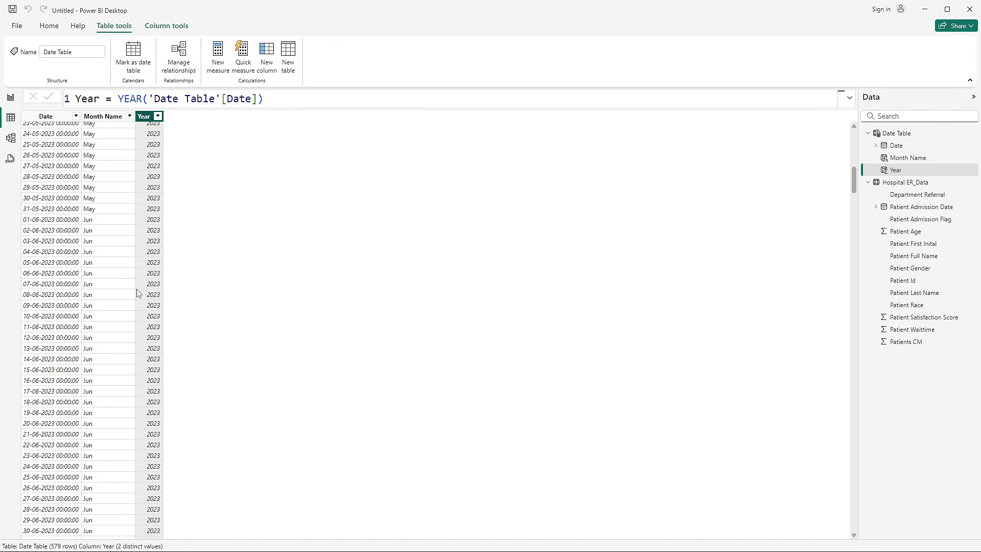
{"action": "scroll", "coordinate": [150, 299], "scroll_direction": "down", "scroll_amount": 17}
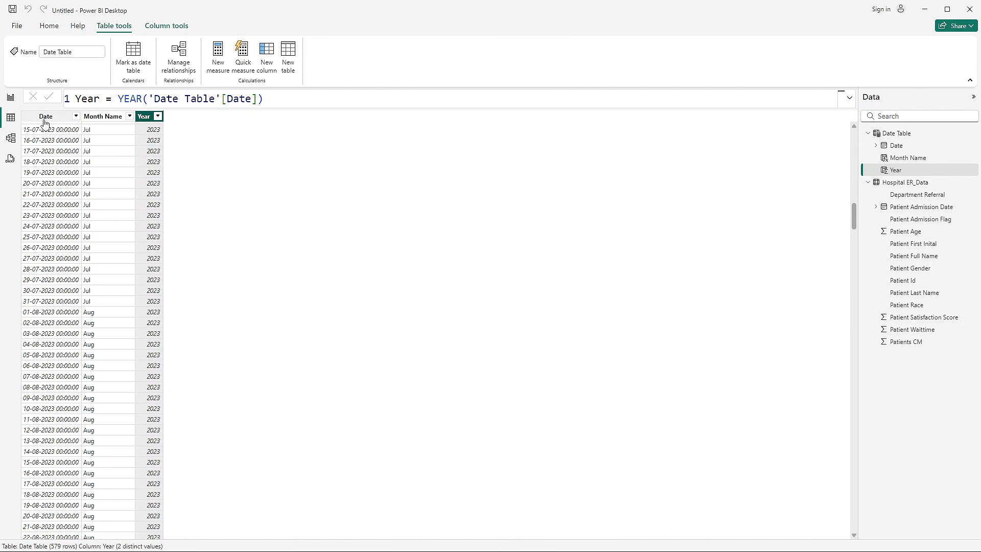
{"action": "scroll", "coordinate": [174, 368], "scroll_direction": "up", "scroll_amount": 20}
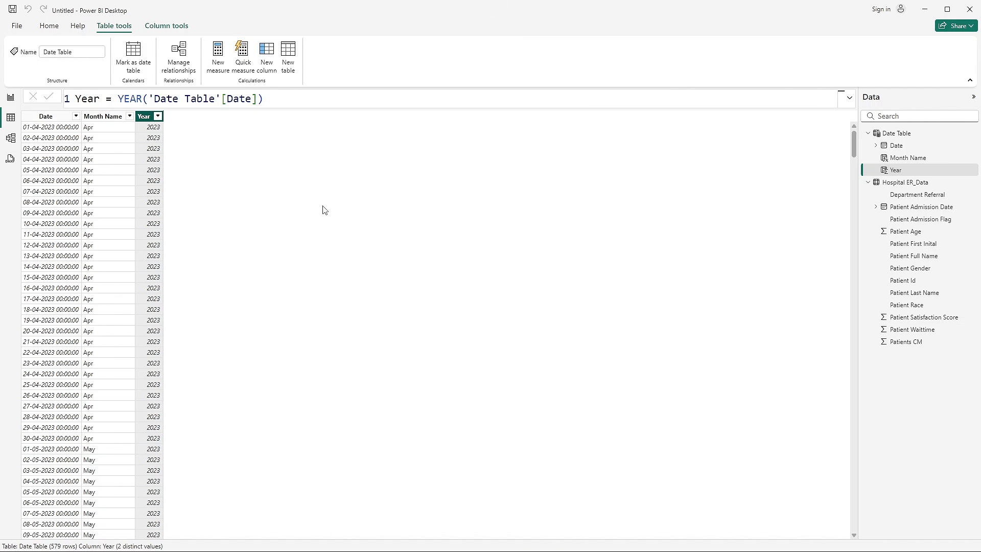
{"action": "left_click", "coordinate": [103, 129]}
{"action": "left_click", "coordinate": [157, 132]}
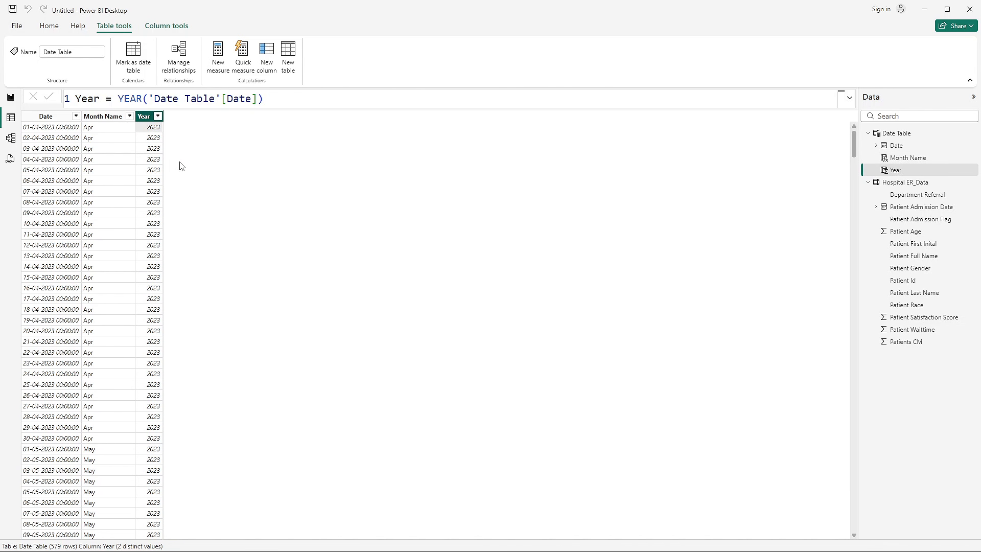
- Switch to the finished Hospital Emergency Room Analysis report and examine the entries of its Month & Year slicer
{"action": "mouse_move", "coordinate": [547, 540]}
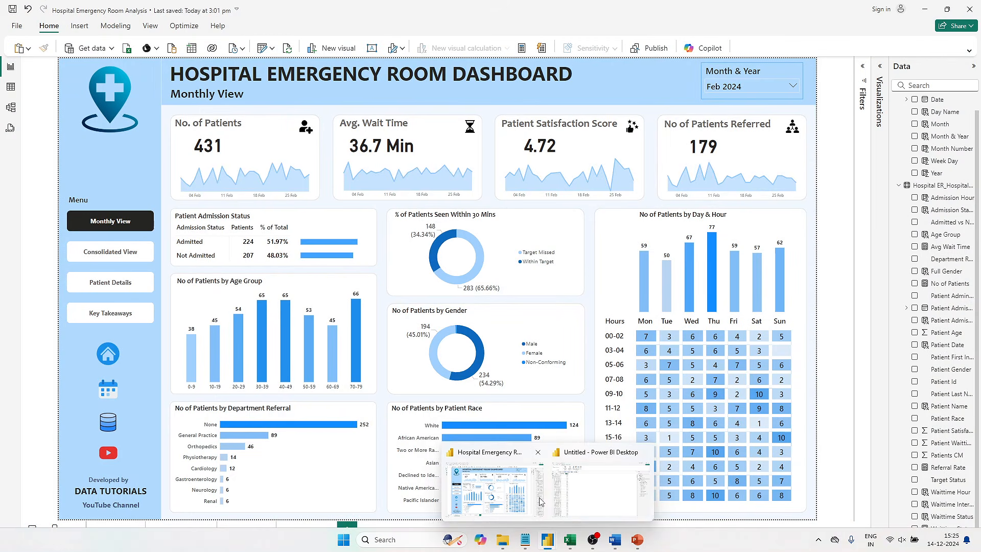
{"action": "left_click", "coordinate": [494, 491]}
{"action": "left_click", "coordinate": [751, 86]}
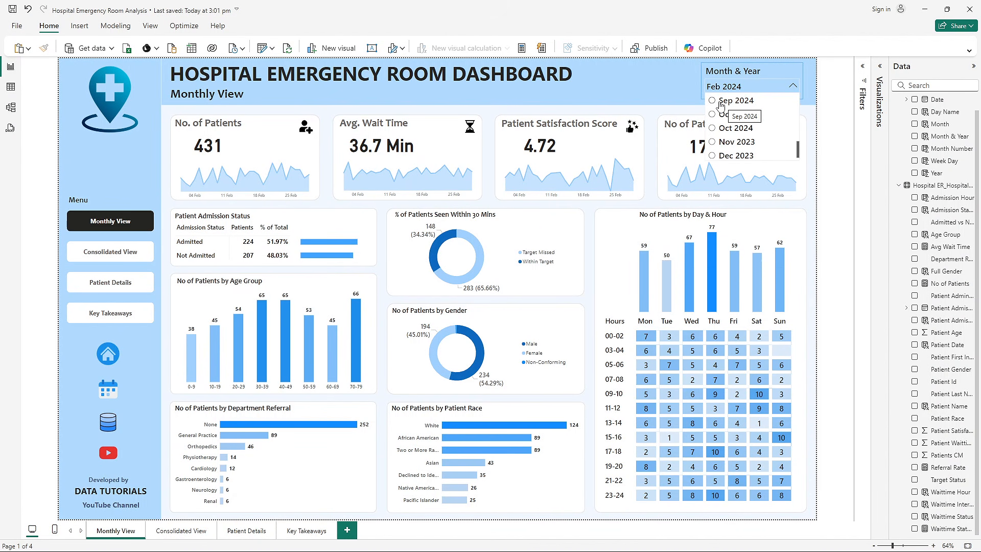
{"action": "scroll", "coordinate": [735, 121], "scroll_direction": "down", "scroll_amount": 1}
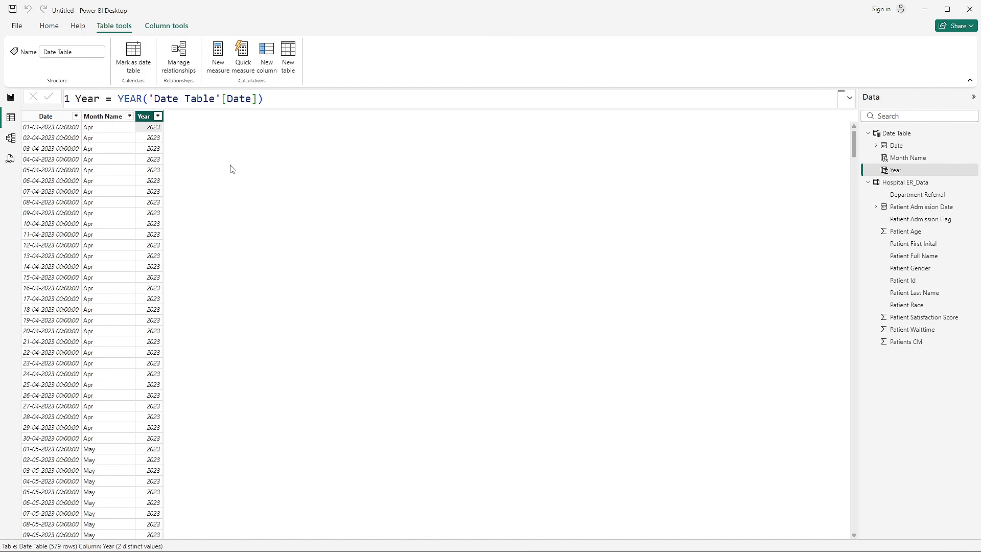
- In the data model, create an active one-to-many relationship from Date Table[Date] to Hospital ER_Data[Patient Admission Date] and space the table cards apart
{"action": "left_click", "coordinate": [13, 145]}
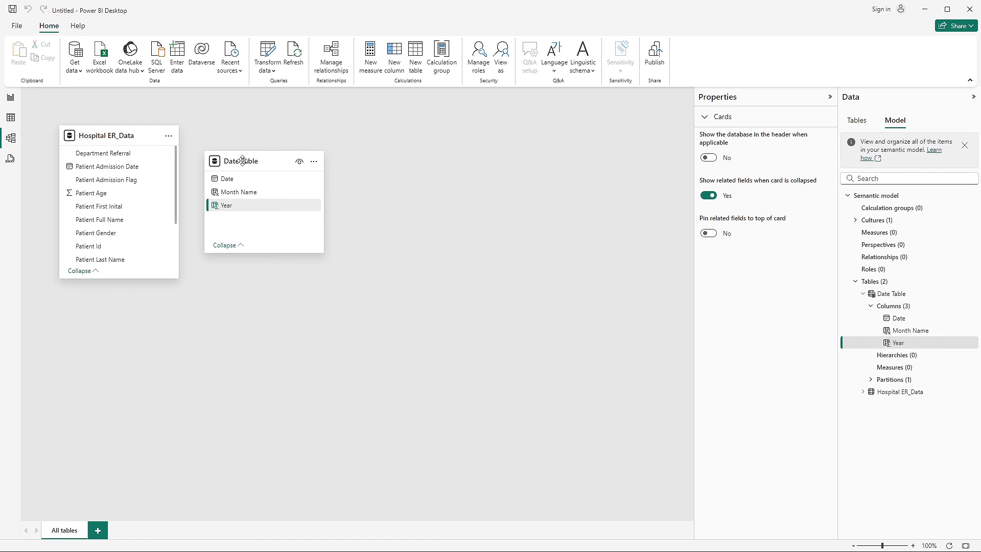
{"action": "left_click_drag", "start_coordinate": [243, 160], "coordinate": [329, 159]}
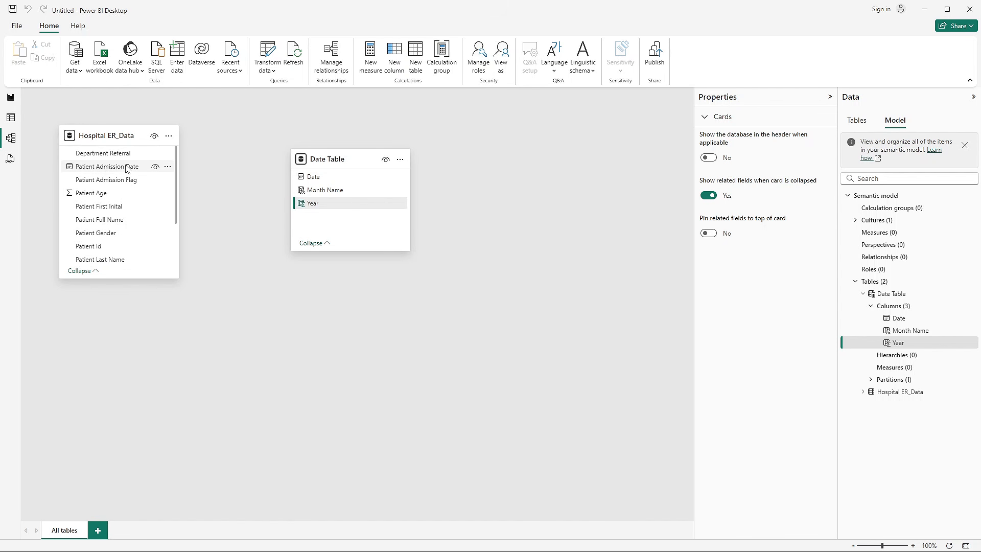
{"action": "left_click", "coordinate": [326, 177]}
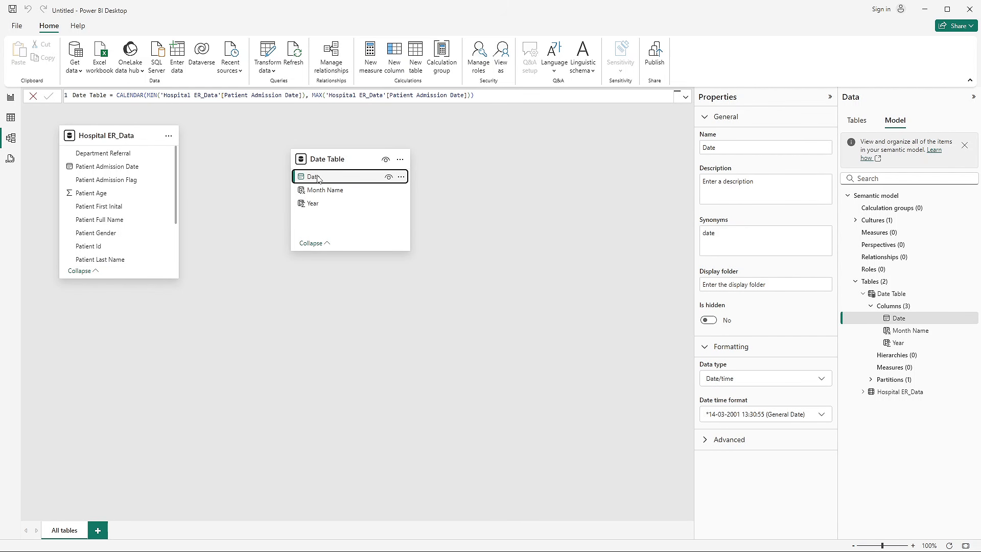
{"action": "left_click_drag", "start_coordinate": [317, 179], "coordinate": [109, 170]}
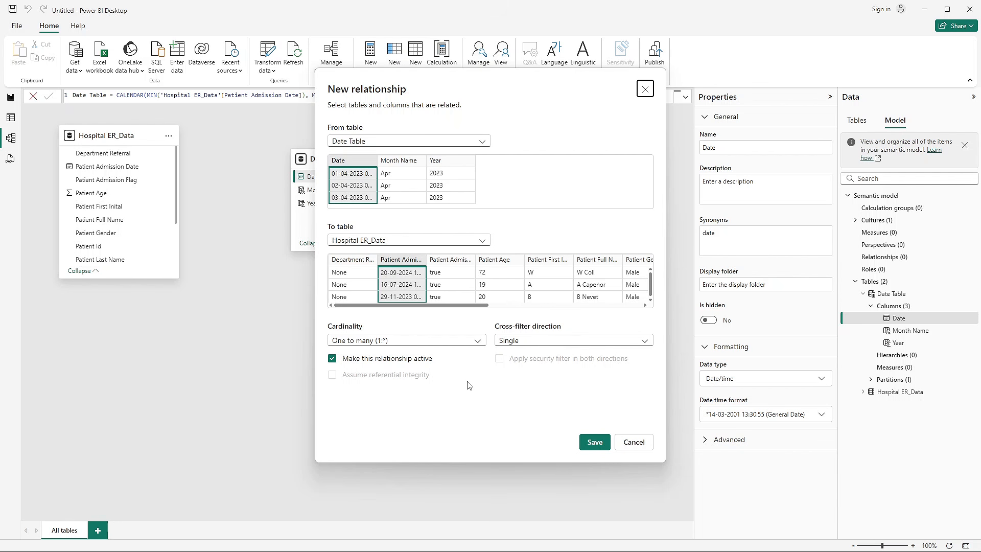
{"action": "left_click", "coordinate": [596, 441]}
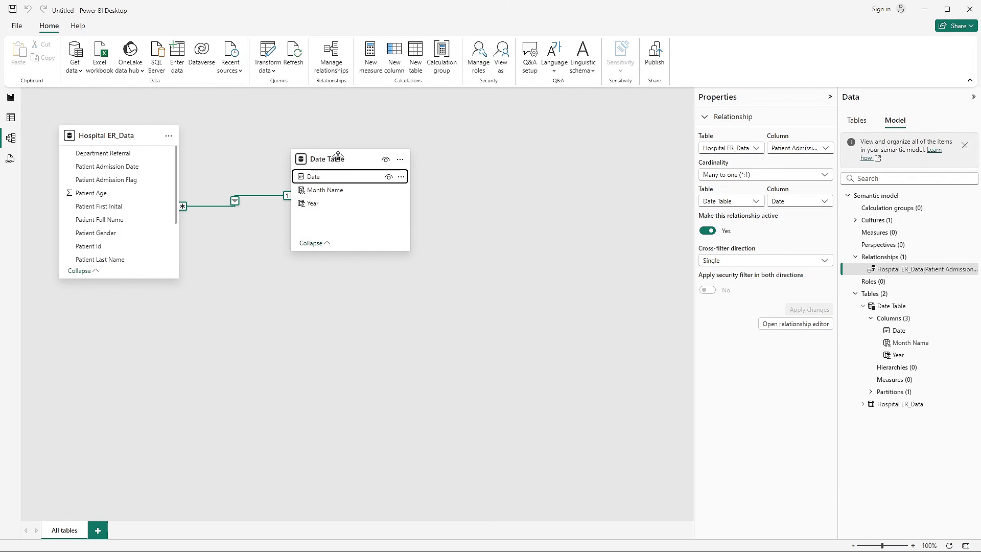
{"action": "left_click_drag", "start_coordinate": [338, 155], "coordinate": [396, 190]}
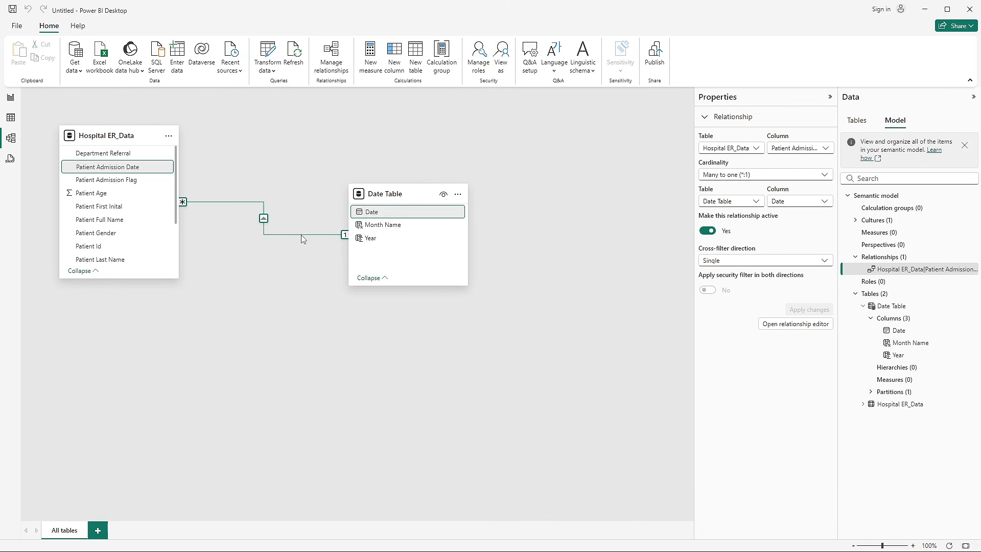
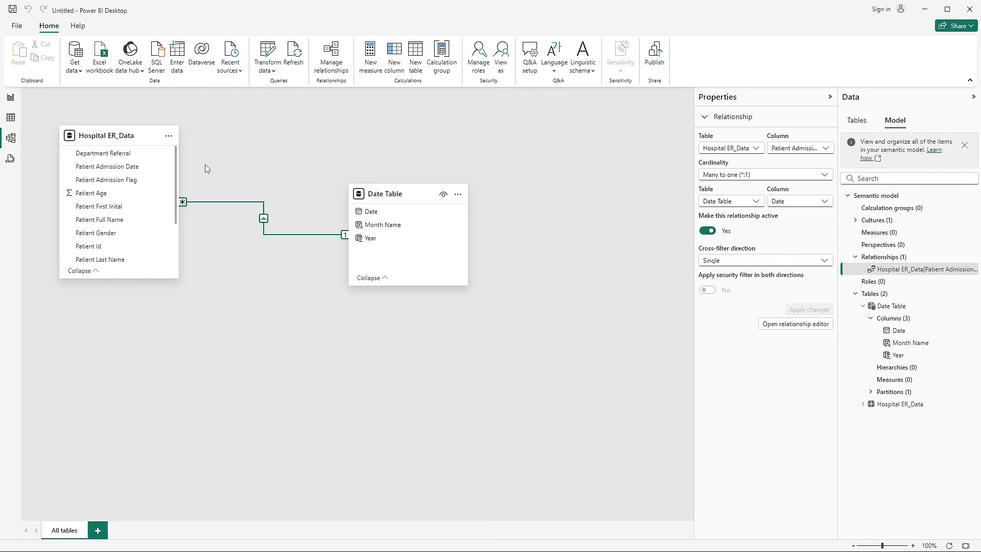
- Examine the Patient Admission Date values in Hospital ER_Data and review the table's relationship to the Date Table in the data model
{"action": "left_click", "coordinate": [11, 118]}
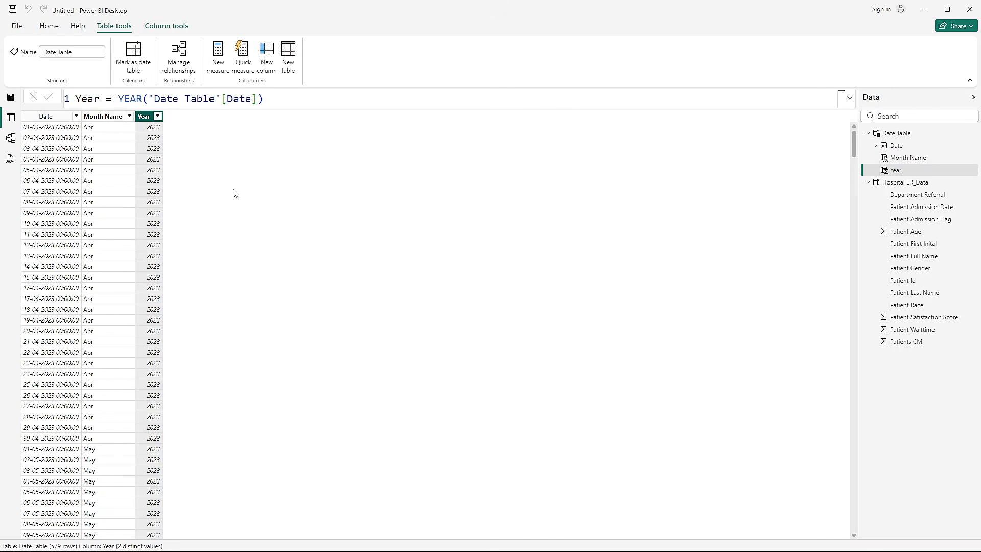
{"action": "left_click", "coordinate": [917, 186]}
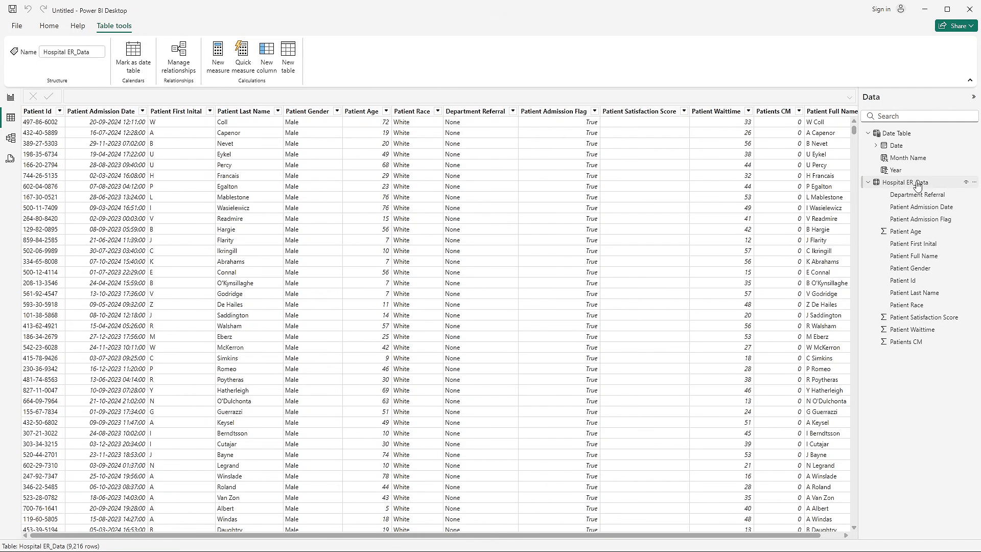
{"action": "scroll", "coordinate": [107, 265], "scroll_direction": "down", "scroll_amount": 6}
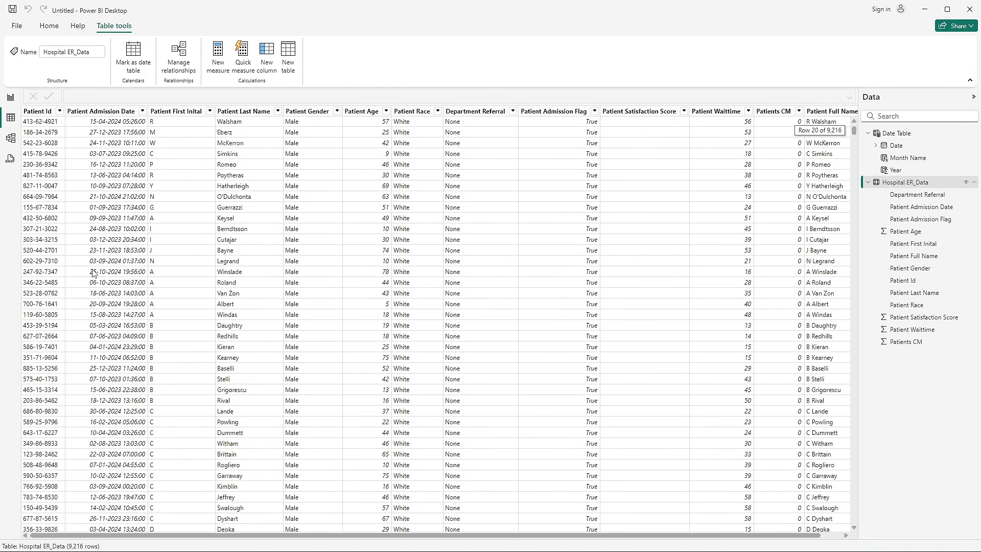
{"action": "left_click", "coordinate": [104, 273]}
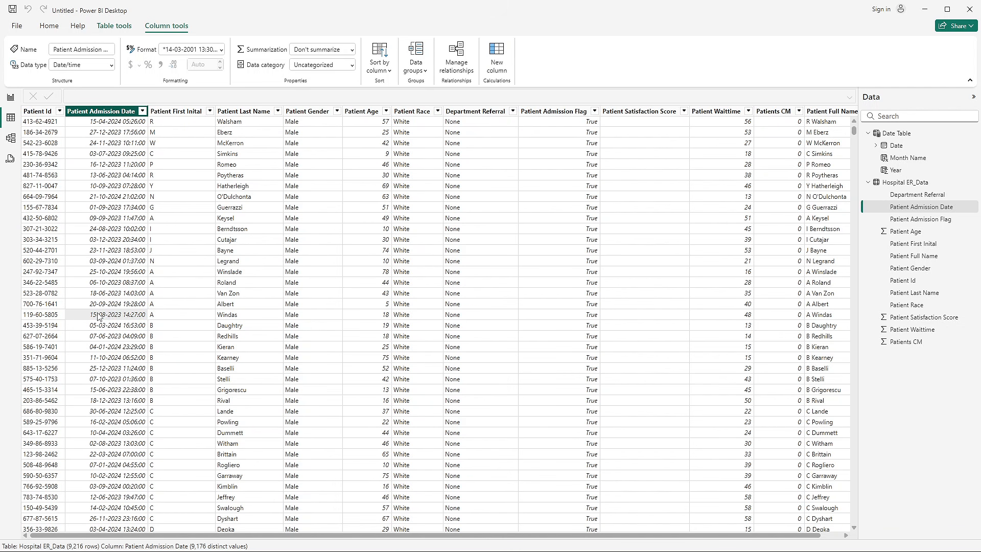
{"action": "scroll", "coordinate": [101, 342], "scroll_direction": "up", "scroll_amount": 6}
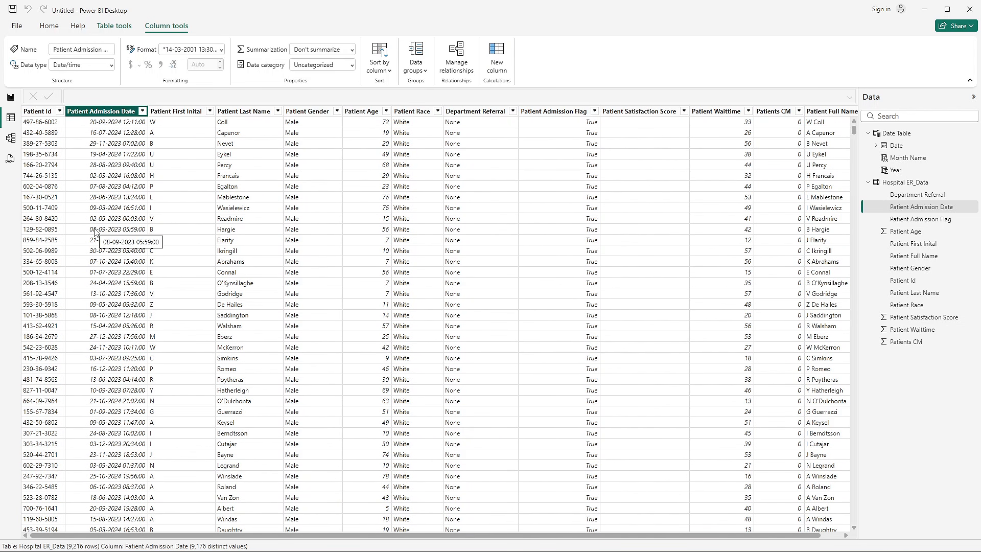
{"action": "scroll", "coordinate": [95, 232], "scroll_direction": "down", "scroll_amount": 20}
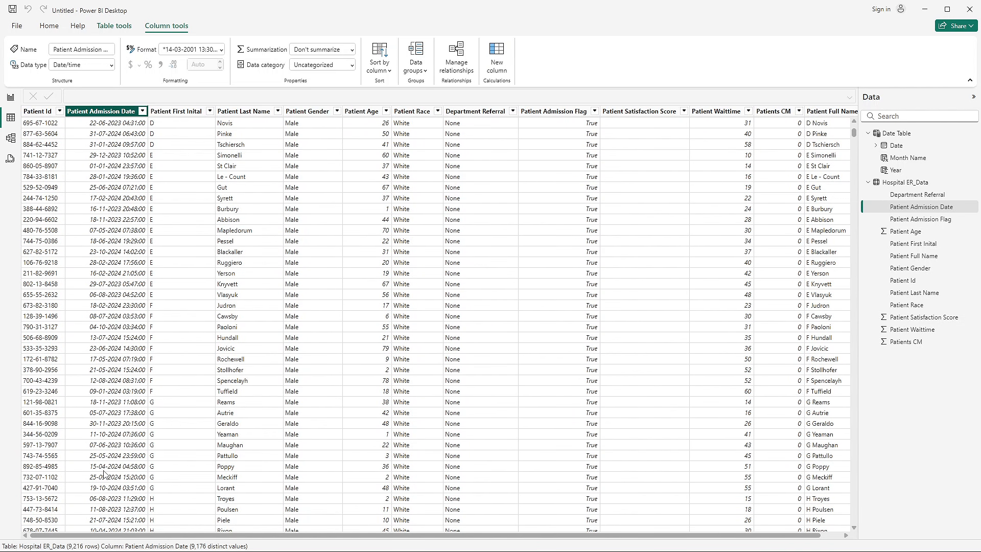
{"action": "scroll", "coordinate": [105, 473], "scroll_direction": "up", "scroll_amount": 3}
{"action": "scroll", "coordinate": [104, 472], "scroll_direction": "up", "scroll_amount": 15}
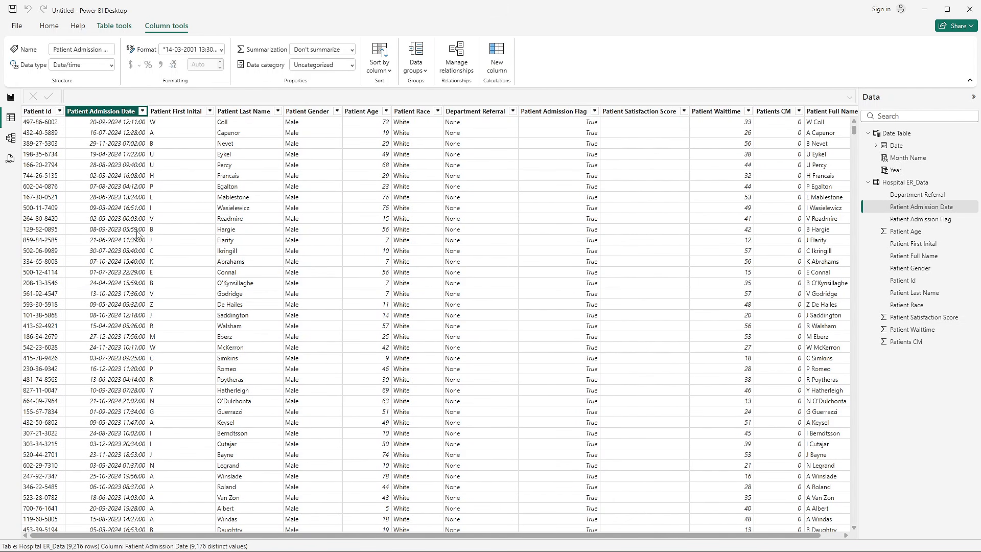
{"action": "left_click", "coordinate": [11, 138]}
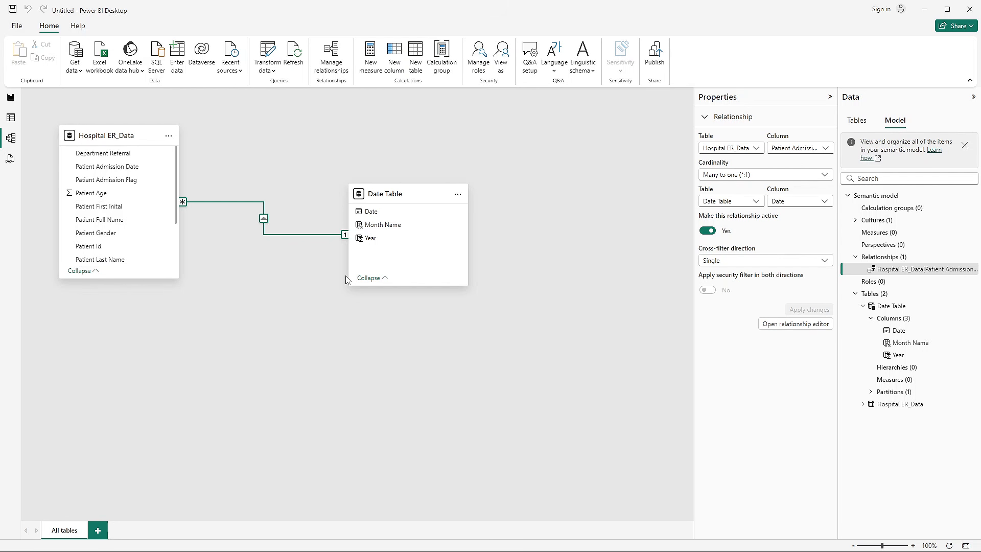
{"action": "left_click", "coordinate": [21, 119]}
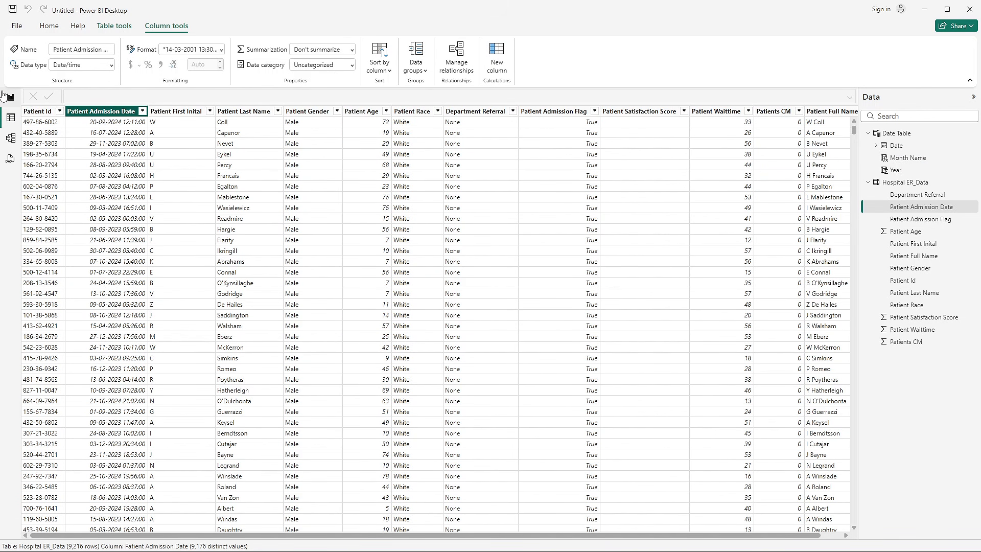
- Set the report page's canvas to a custom size with a height of 1400 px and a width of 2300 px
{"action": "left_click", "coordinate": [6, 98]}
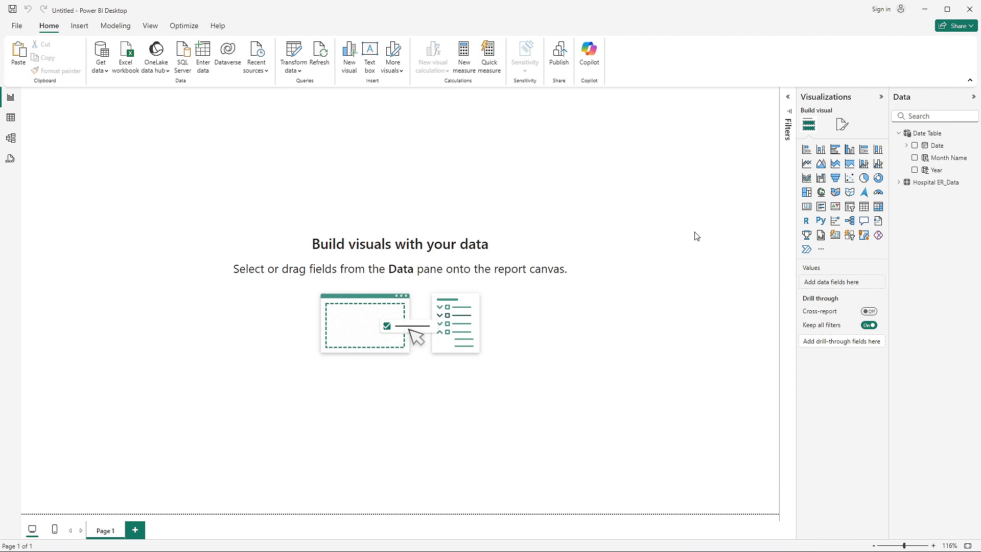
{"action": "left_click", "coordinate": [843, 130]}
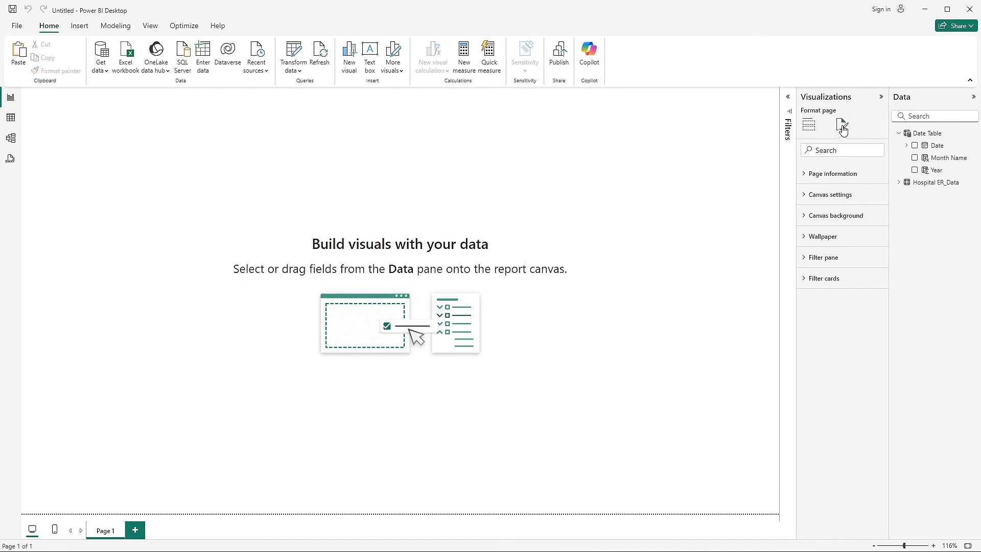
{"action": "left_click", "coordinate": [842, 200]}
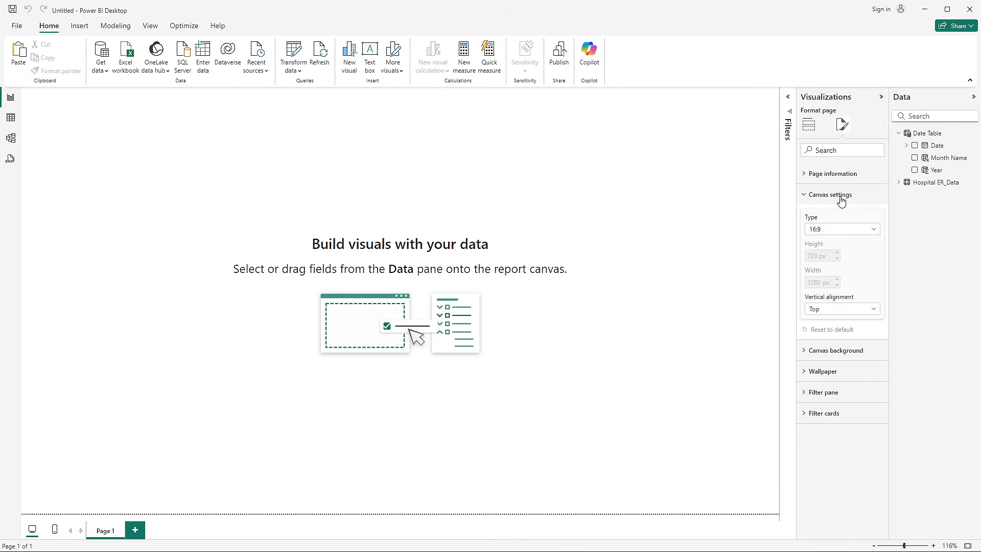
{"action": "left_click", "coordinate": [824, 230]}
{"action": "left_click", "coordinate": [816, 293]}
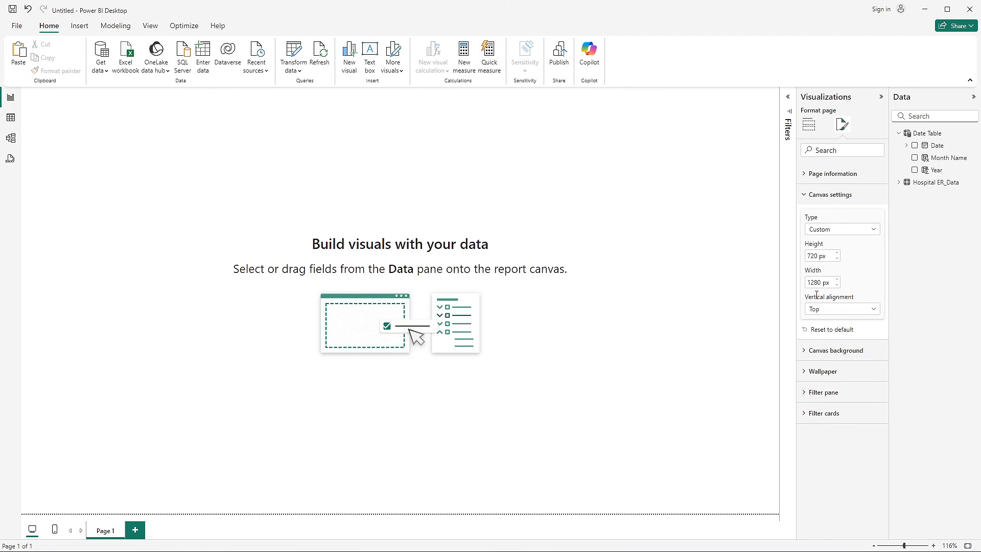
{"action": "double_click", "coordinate": [816, 255]}
{"action": "type", "text": "1400"}
{"action": "key", "text": "Return"}
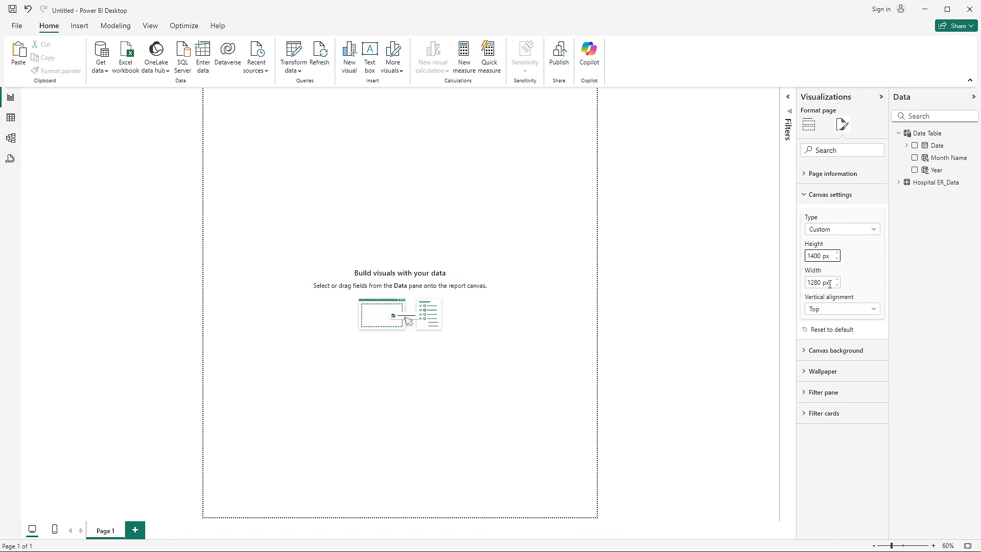
{"action": "double_click", "coordinate": [830, 283]}
{"action": "type", "text": "2300"}
{"action": "key", "text": "Return"}
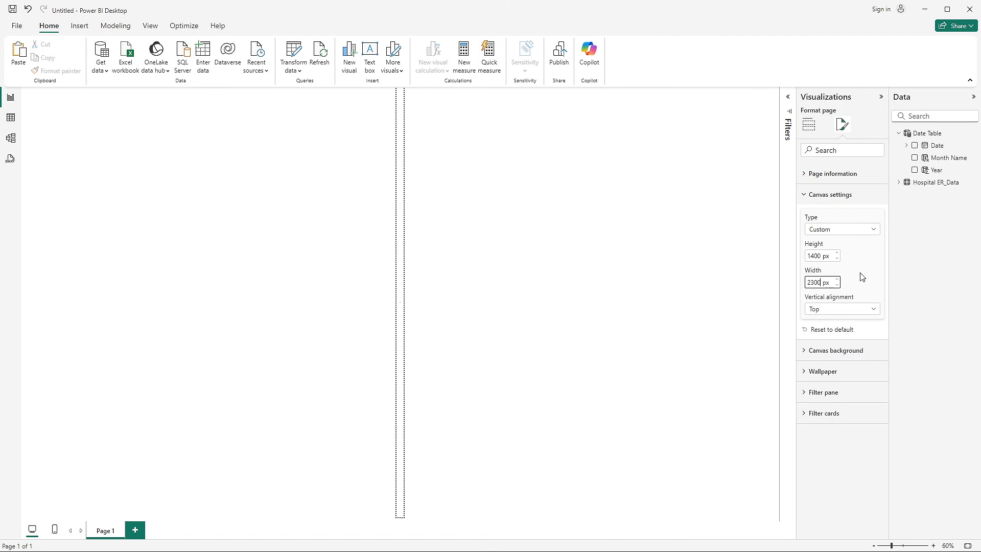
{"action": "left_click", "coordinate": [860, 272]}
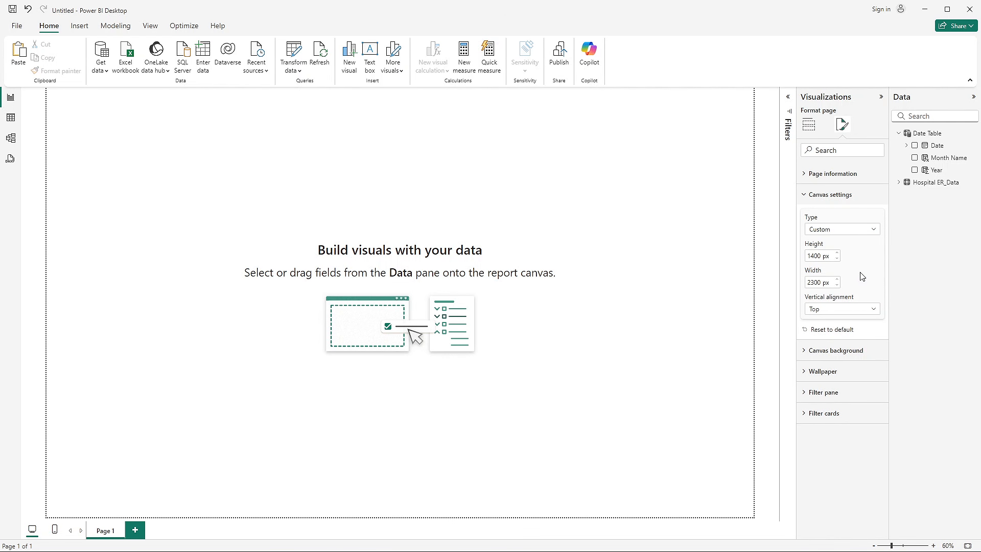
- Set the vertical alignment of the report page's canvas to Middle
{"action": "left_click", "coordinate": [818, 309]}
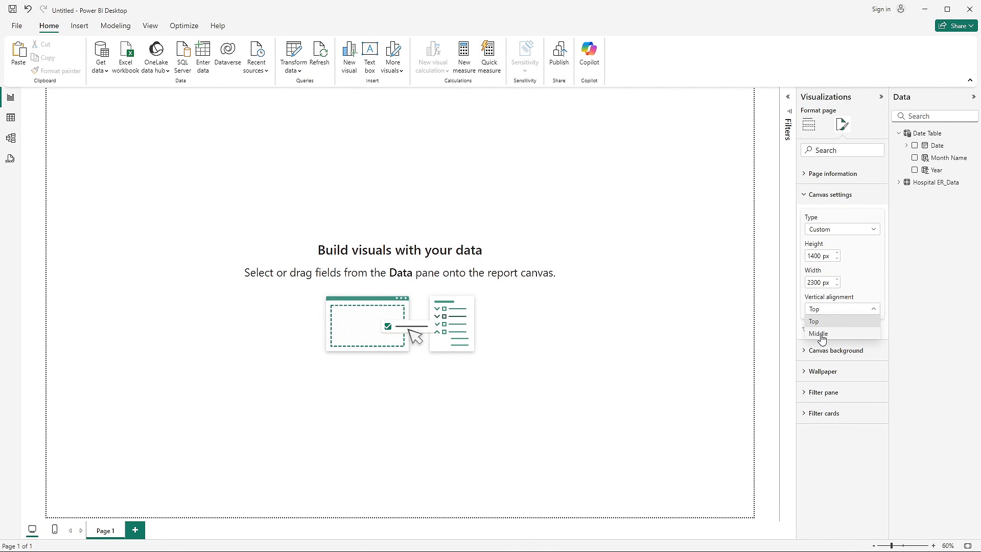
{"action": "left_click", "coordinate": [821, 332]}
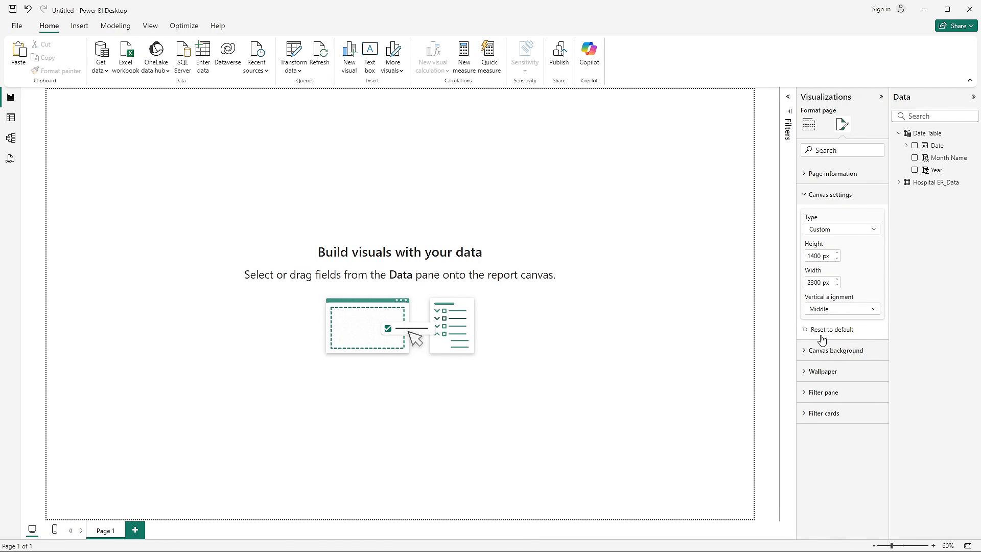
{"action": "left_click", "coordinate": [817, 198]}
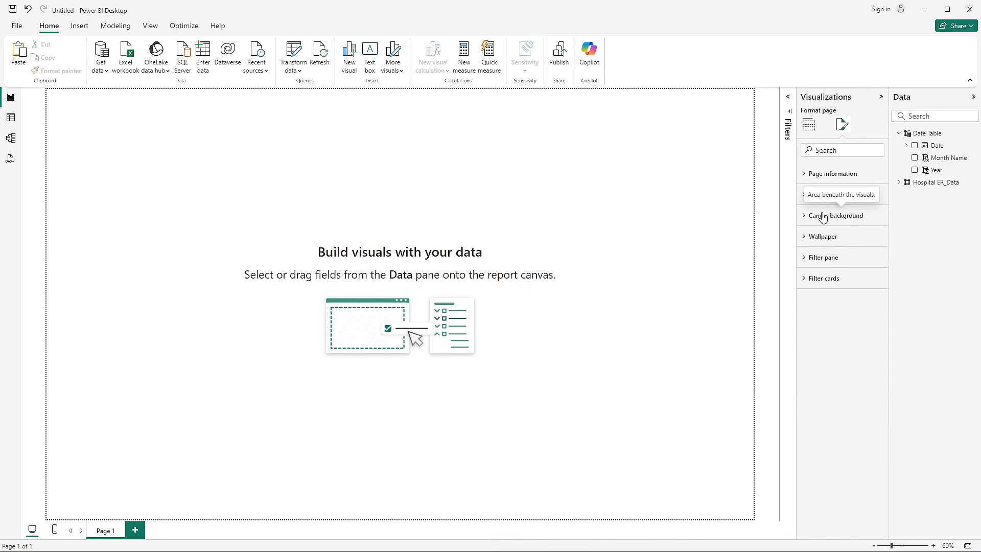
- Try to give the canvas background a custom light blue colour through a hex code
{"action": "left_click", "coordinate": [819, 215]}
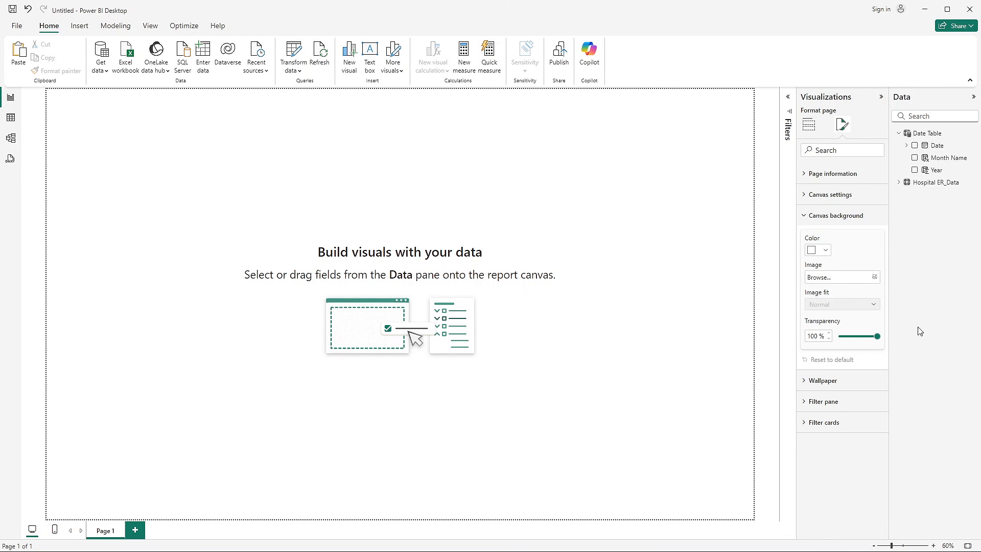
{"action": "left_click", "coordinate": [817, 250]}
{"action": "left_click", "coordinate": [837, 426]}
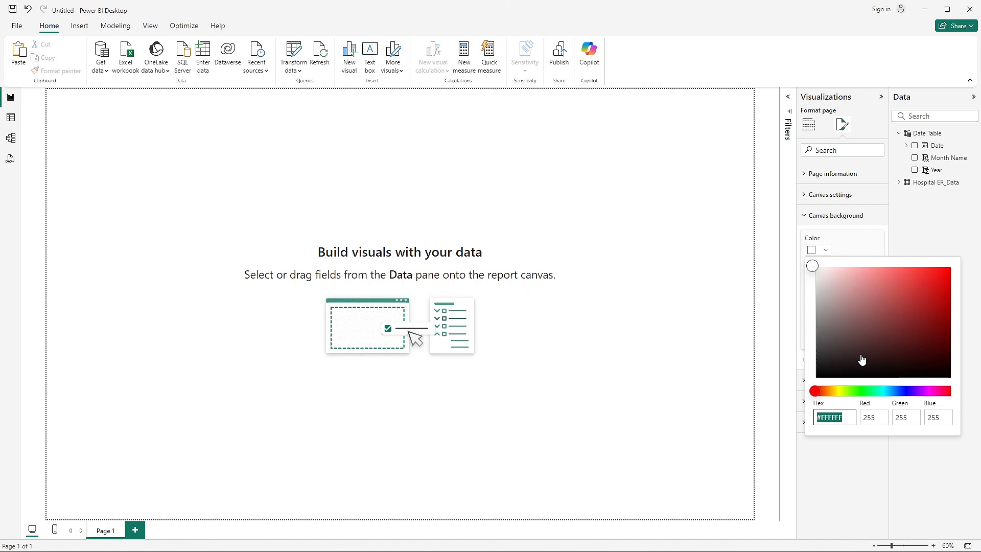
{"action": "type", "text": "#"}
{"action": "type", "text": "A"}
{"action": "type", "text": "oD"}
{"action": "type", "text": "1ff"}
{"action": "left_click", "coordinate": [853, 466]}
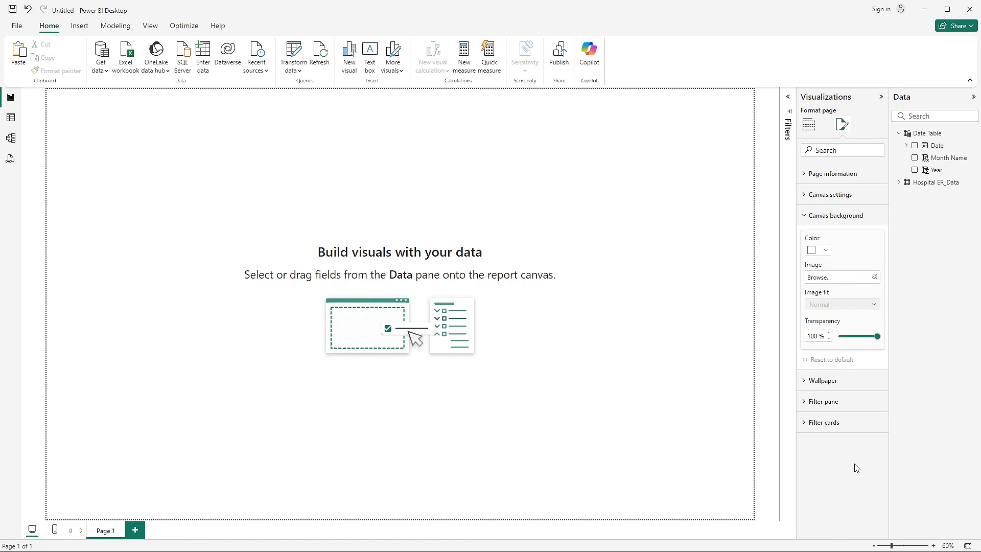
- Set the canvas background transparency to 85%
{"action": "double_click", "coordinate": [813, 335]}
{"action": "type", "text": "85"}
{"action": "key", "text": "Return"}
- Switch to the finished Hospital Emergency Room Analysis report to check its page background, and return to the untitled report
{"action": "key", "text": "alt+Tab"}
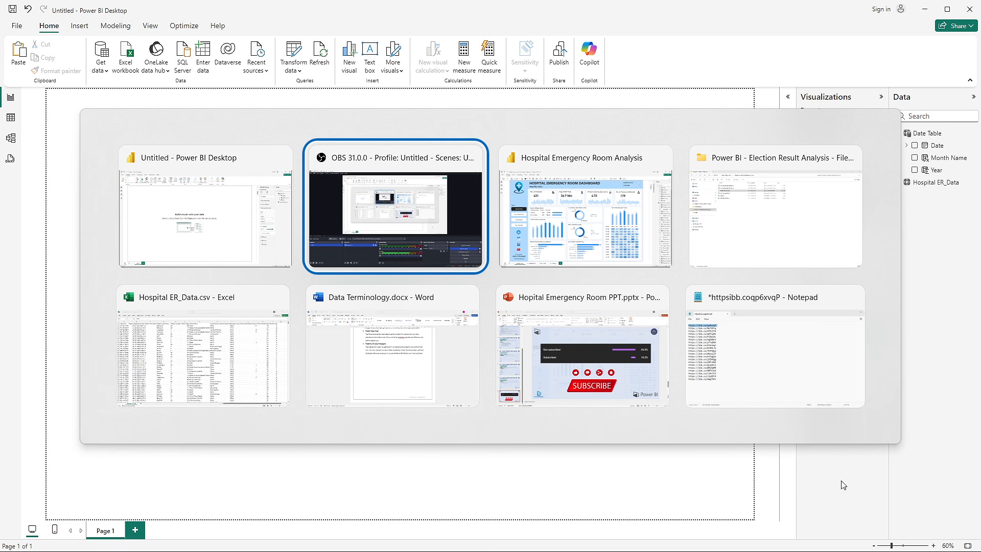
{"action": "key", "text": "alt+Tab"}
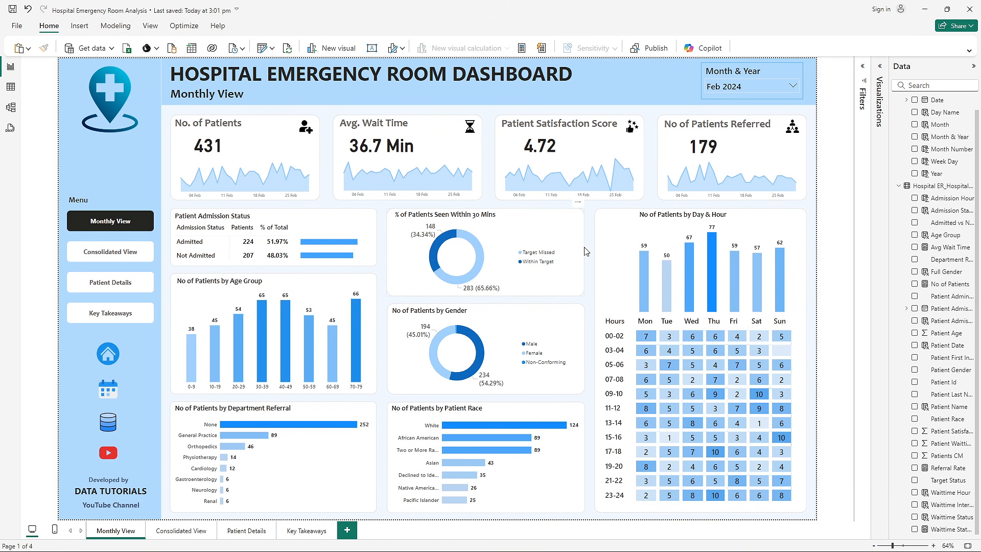
{"action": "key", "text": "alt+Tab"}
{"action": "left_click", "coordinate": [824, 251]}
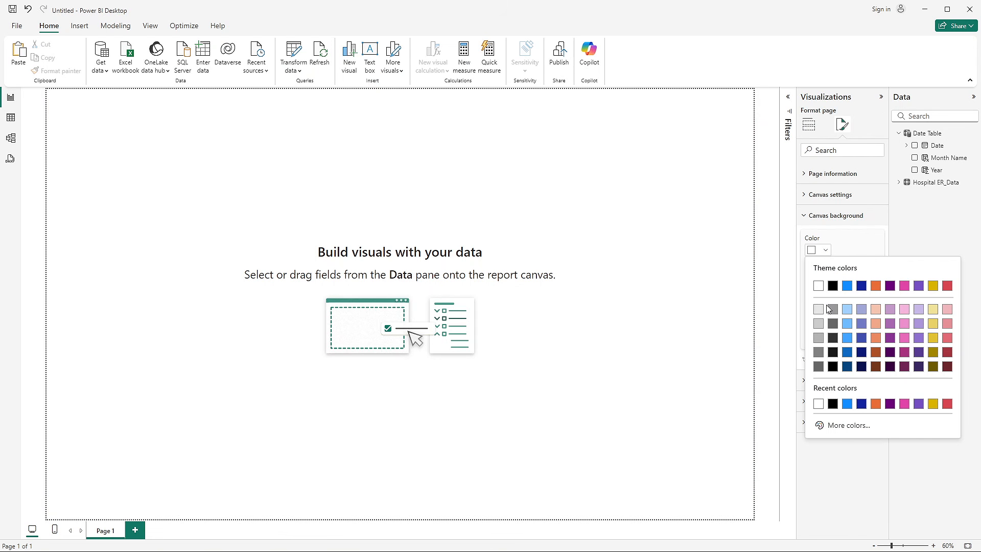
{"action": "left_click", "coordinate": [845, 428]}
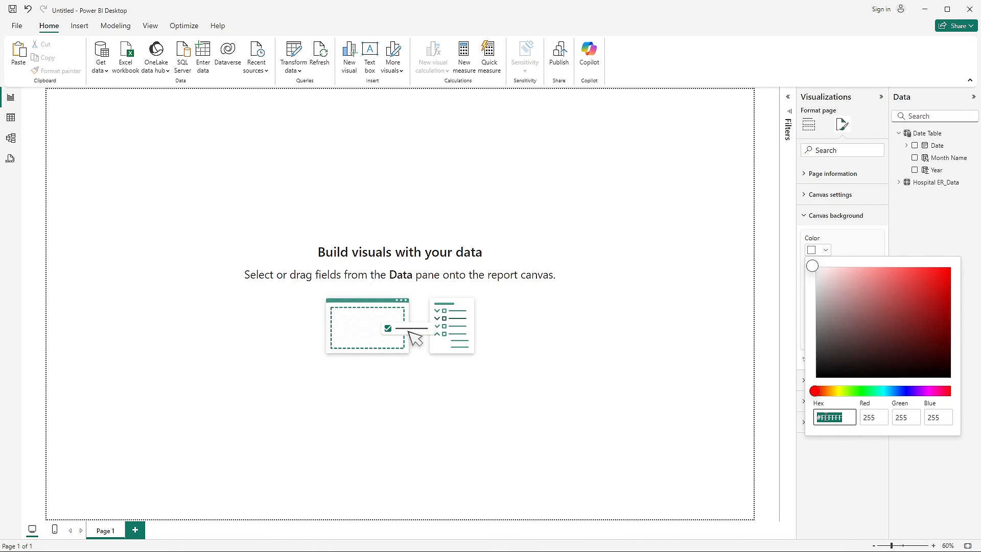
{"action": "left_click", "coordinate": [870, 249]}
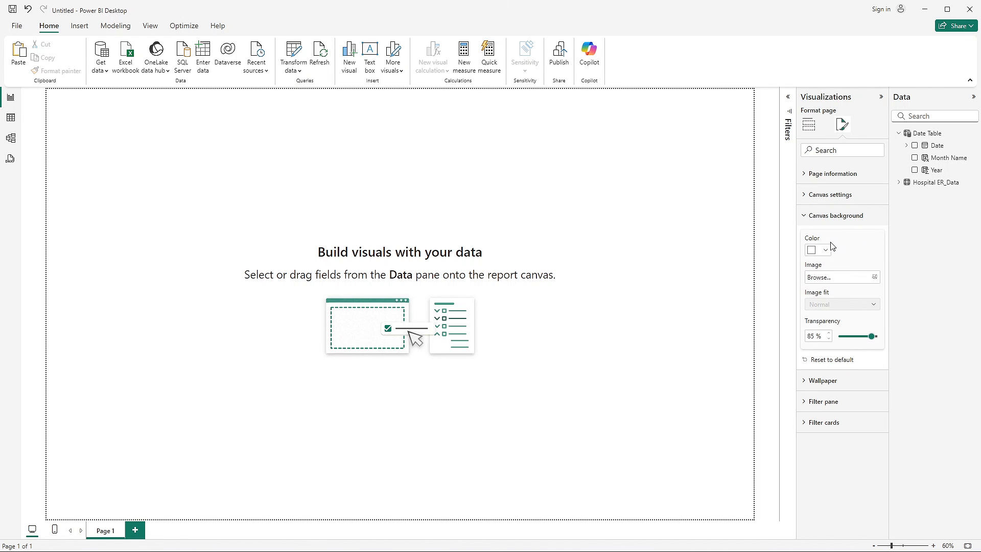
- Set the canvas background colour to the custom hex value #A0D1FF
{"action": "left_click", "coordinate": [822, 251]}
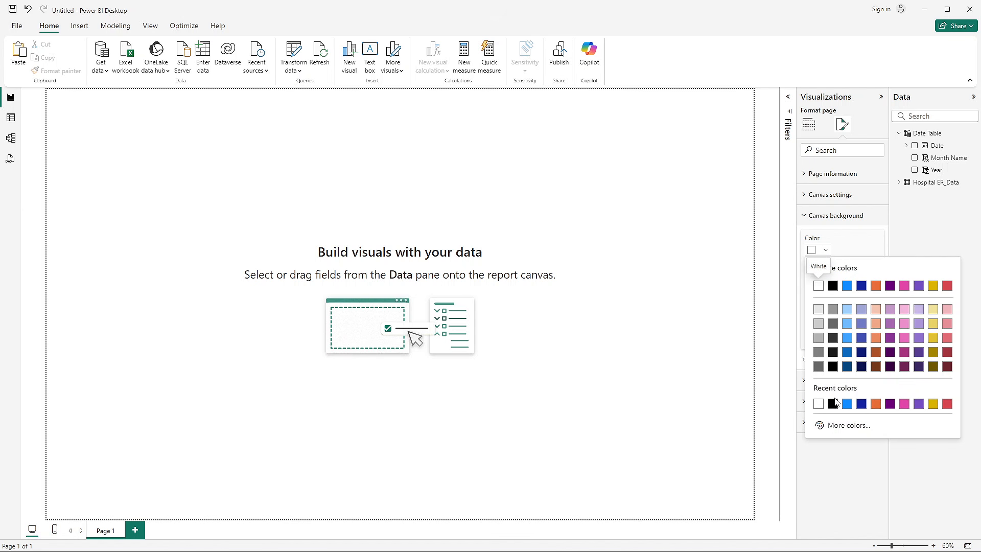
{"action": "left_click", "coordinate": [841, 427]}
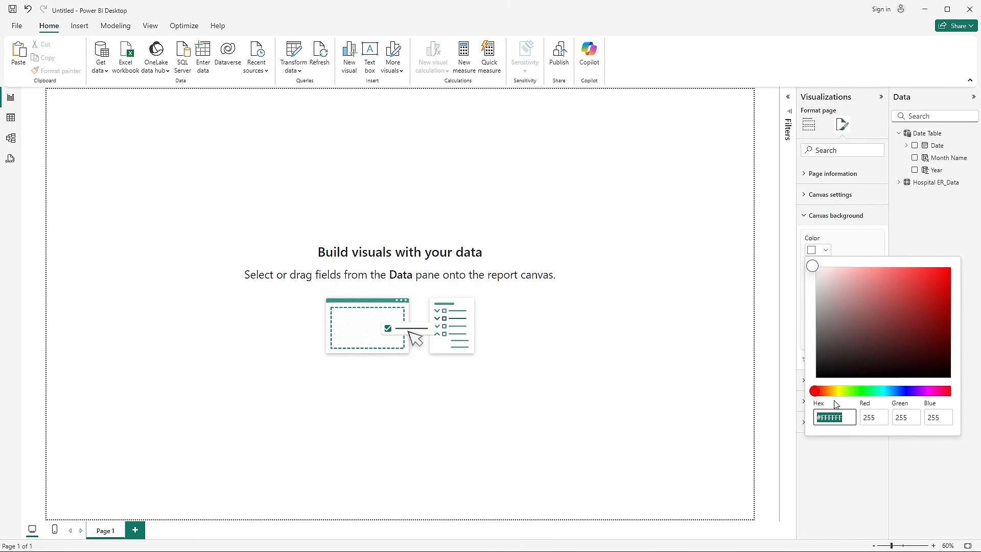
{"action": "type", "text": "#a0d1ff"}
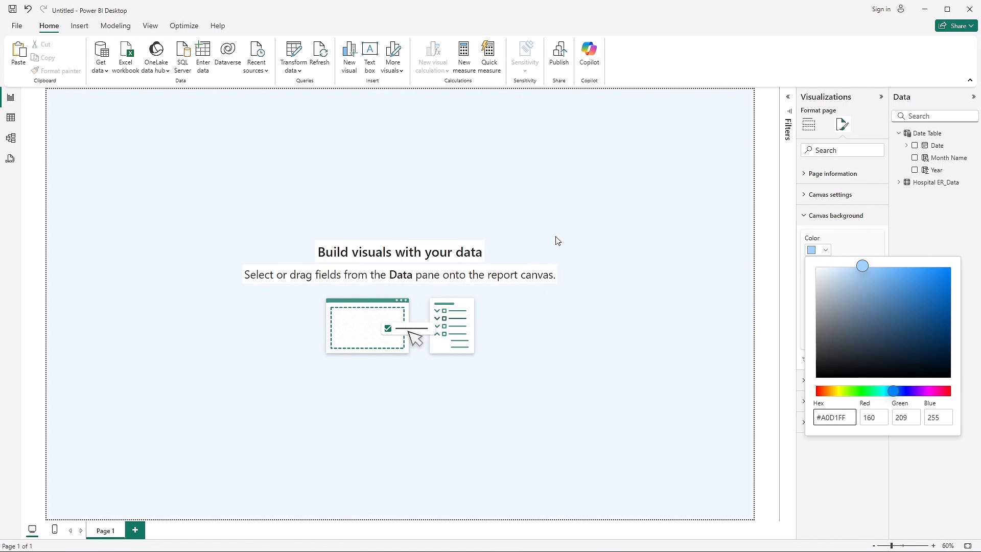
{"action": "left_click_drag", "start_coordinate": [830, 418], "coordinate": [823, 419]}
{"action": "left_click", "coordinate": [795, 267]}
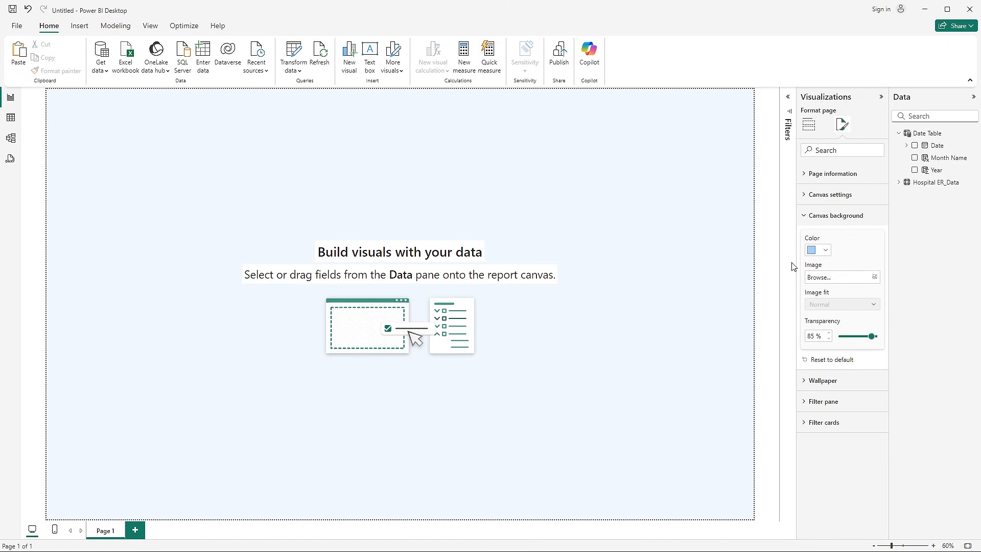
- Compare the blank page with the header and sidebar layout of the finished Hospital Emergency Room Analysis report
{"action": "left_click", "coordinate": [602, 337]}
{"action": "key", "text": "alt+Tab"}
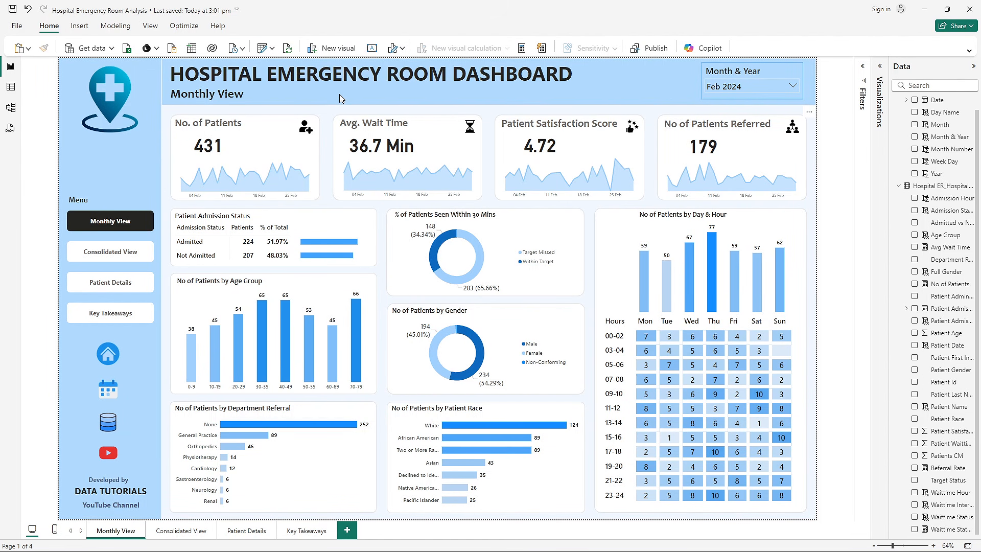
{"action": "key", "text": "alt+Tab"}
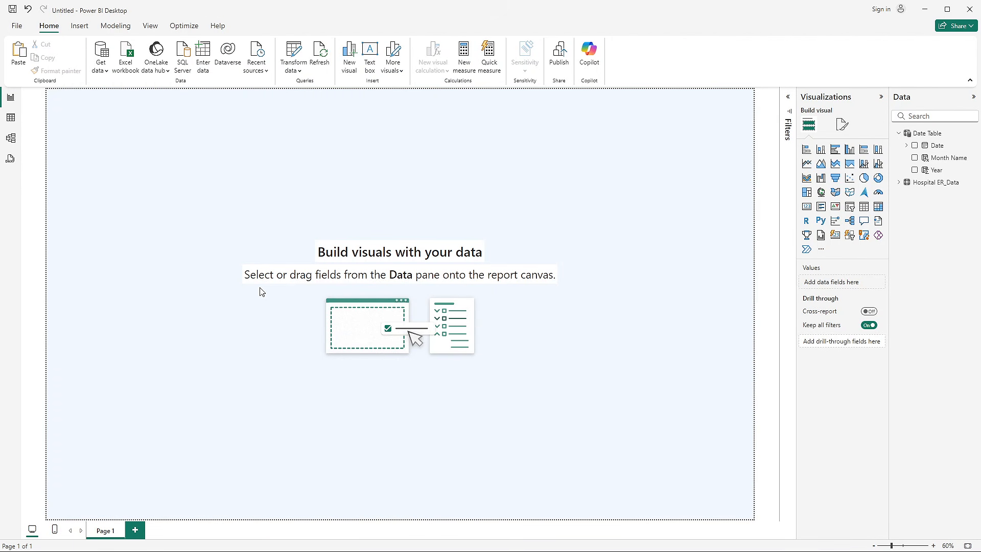
{"action": "key", "text": "alt+Tab"}
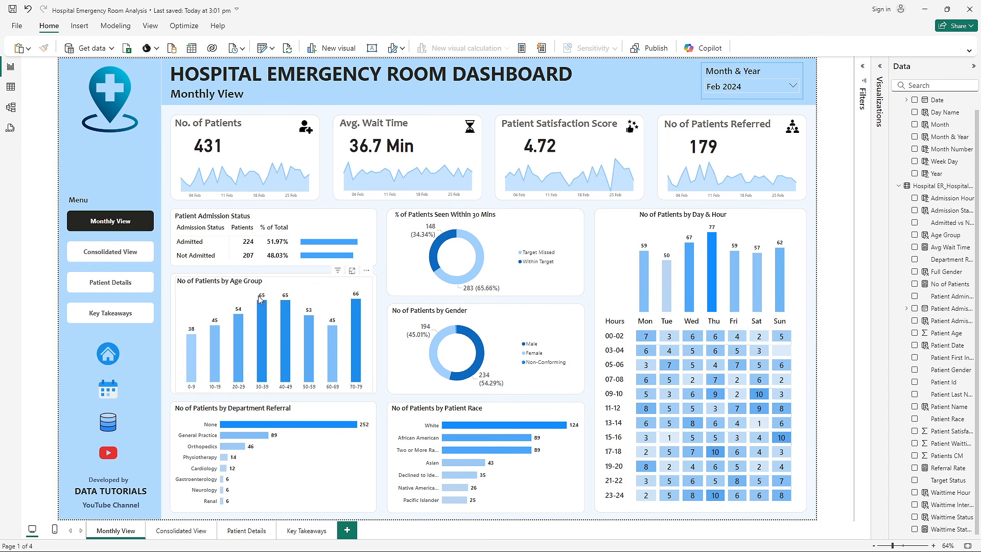
{"action": "key", "text": "alt+Tab"}
- Insert a rectangle shape in the untitled report and move it against the page's left edge at the upper corner
{"action": "left_click", "coordinate": [79, 27]}
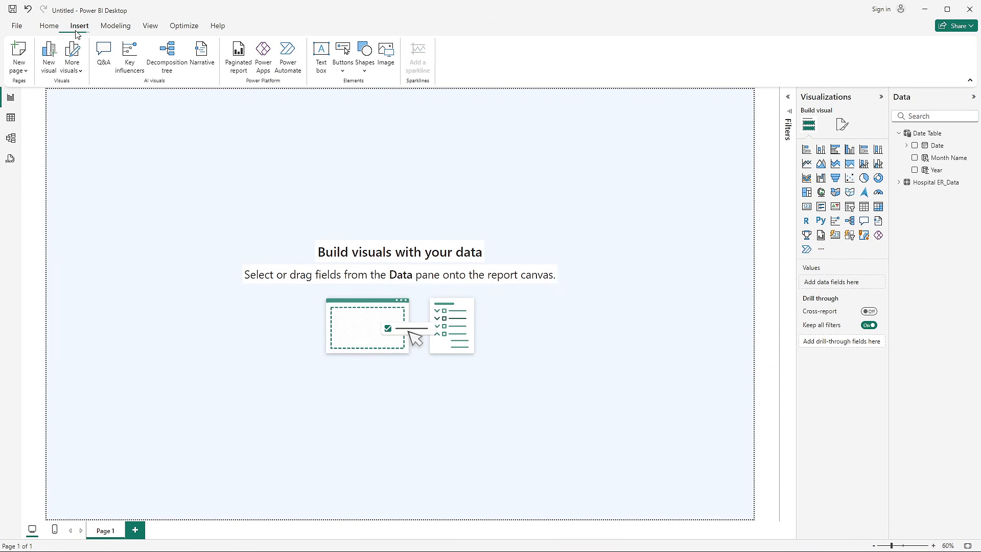
{"action": "left_click", "coordinate": [364, 67]}
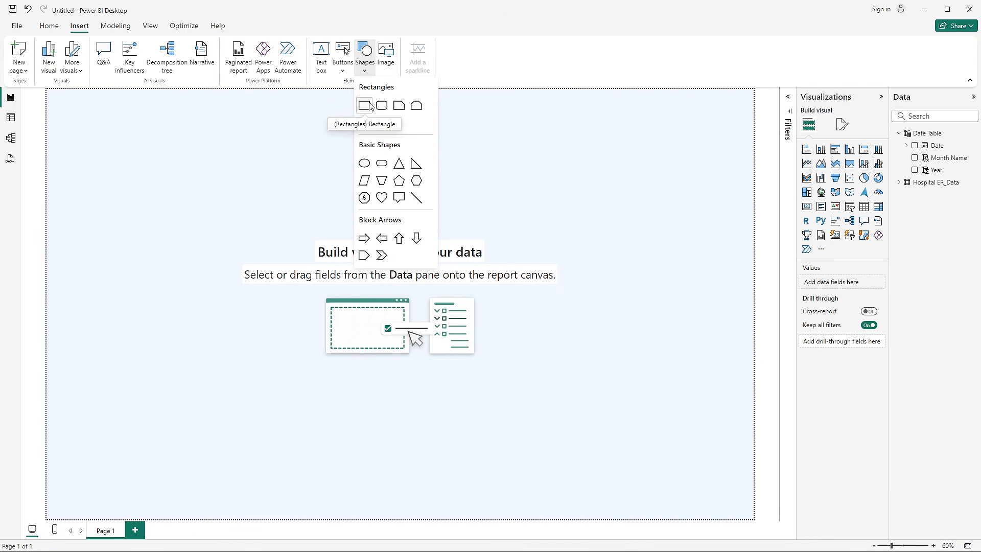
{"action": "left_click", "coordinate": [362, 107]}
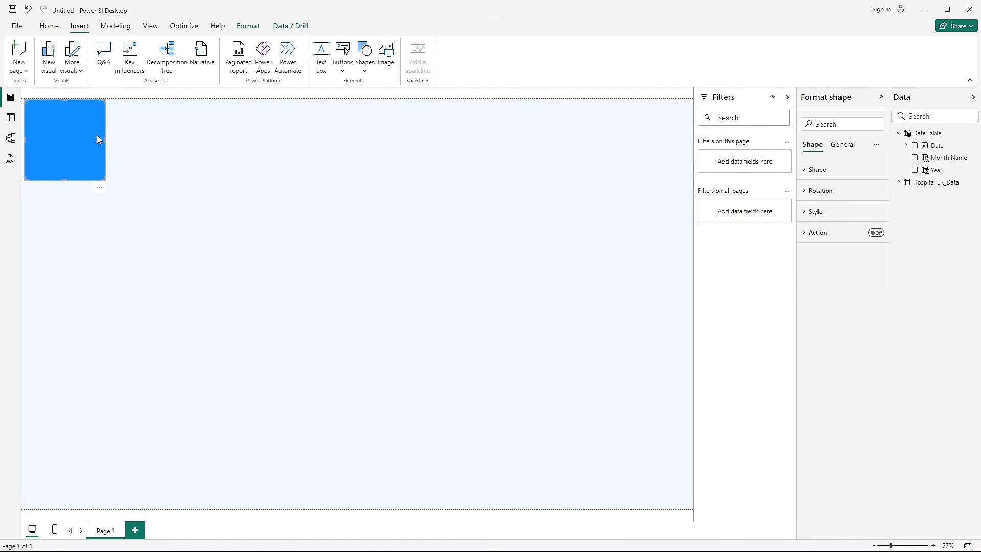
{"action": "mouse_move", "coordinate": [96, 136]}
{"action": "left_mouse_down"}
{"action": "mouse_move", "coordinate": [110, 143]}
{"action": "mouse_move", "coordinate": [82, 131]}
{"action": "left_mouse_up"}
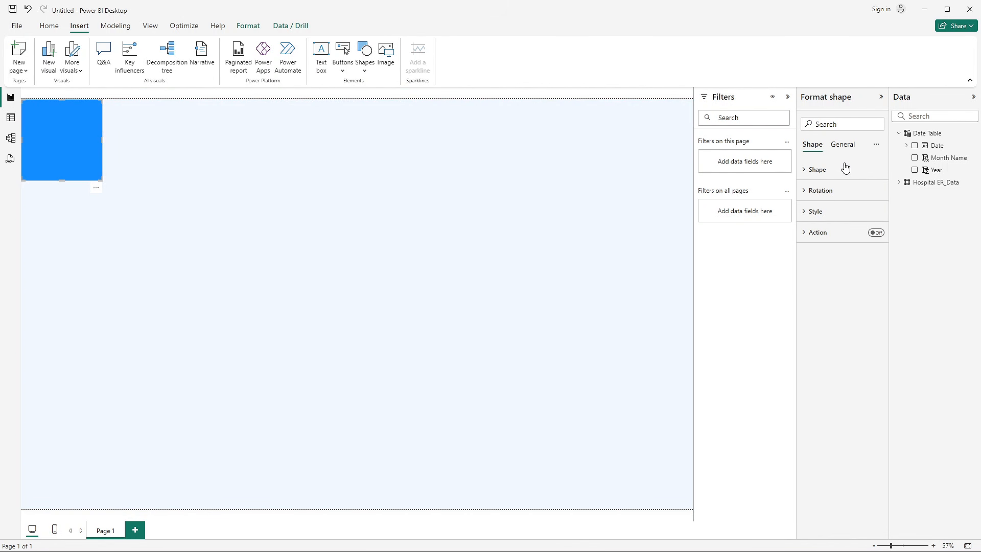
- Stretch the rectangle down to the full page height, about 1399, and set its width to 310 to form the sidebar
{"action": "left_click", "coordinate": [840, 148]}
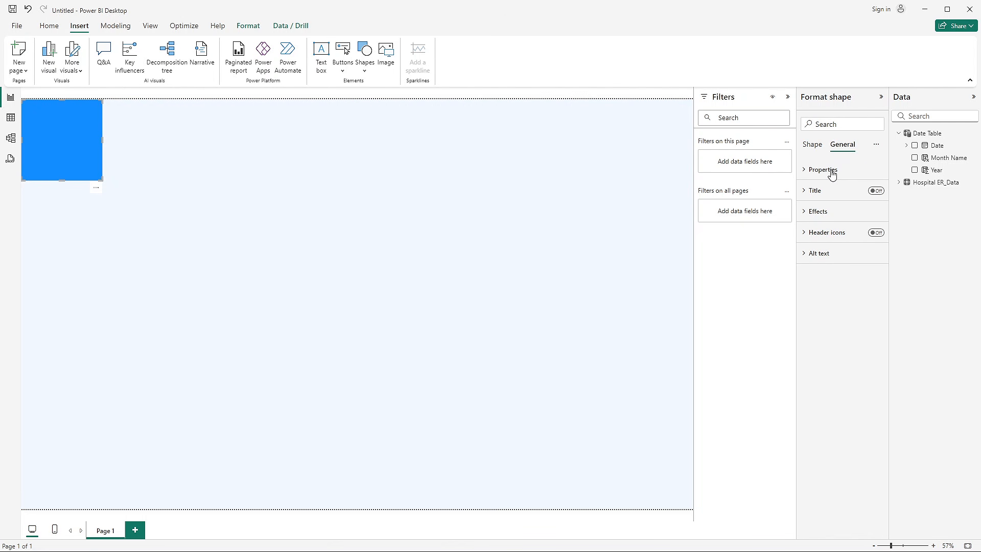
{"action": "left_click", "coordinate": [826, 171]}
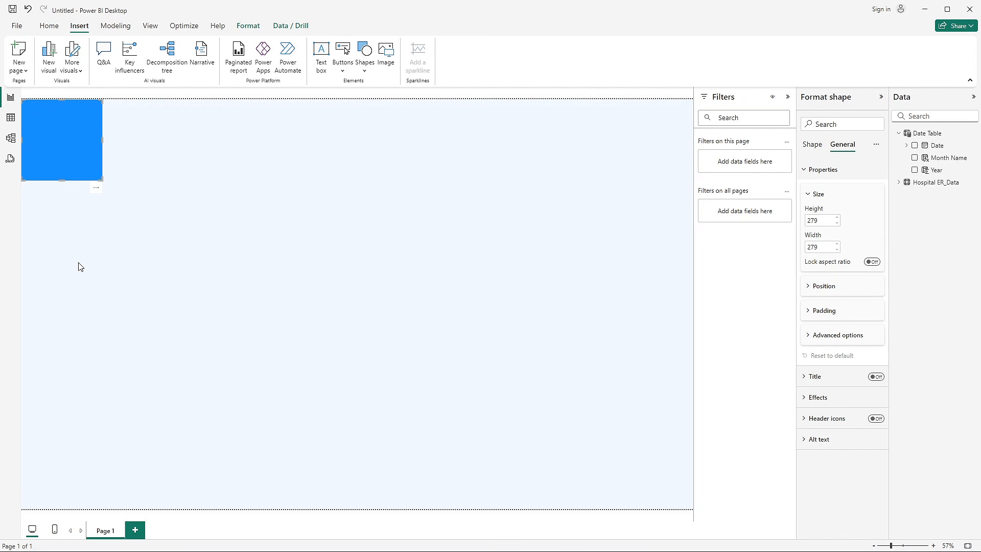
{"action": "left_click_drag", "start_coordinate": [62, 180], "coordinate": [82, 511]}
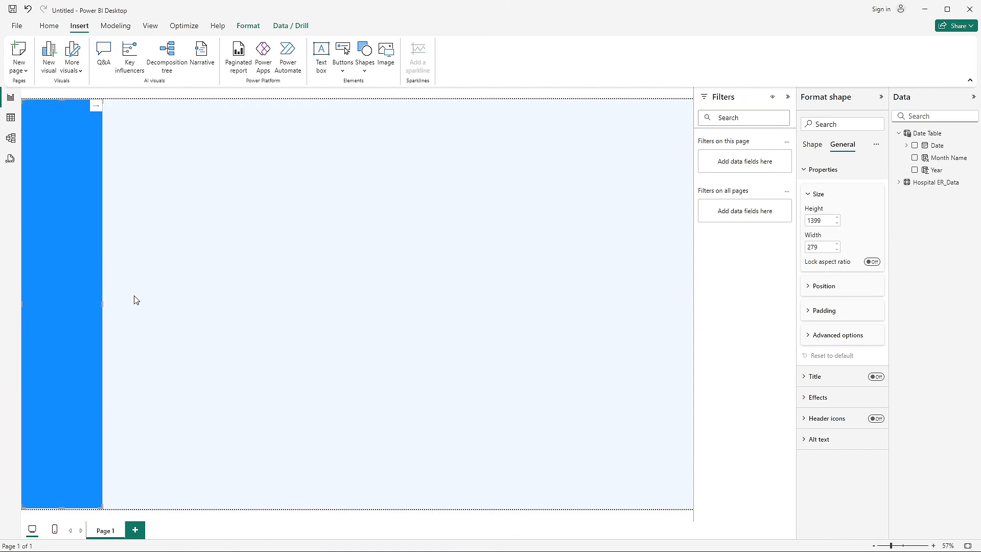
{"action": "left_click", "coordinate": [787, 97]}
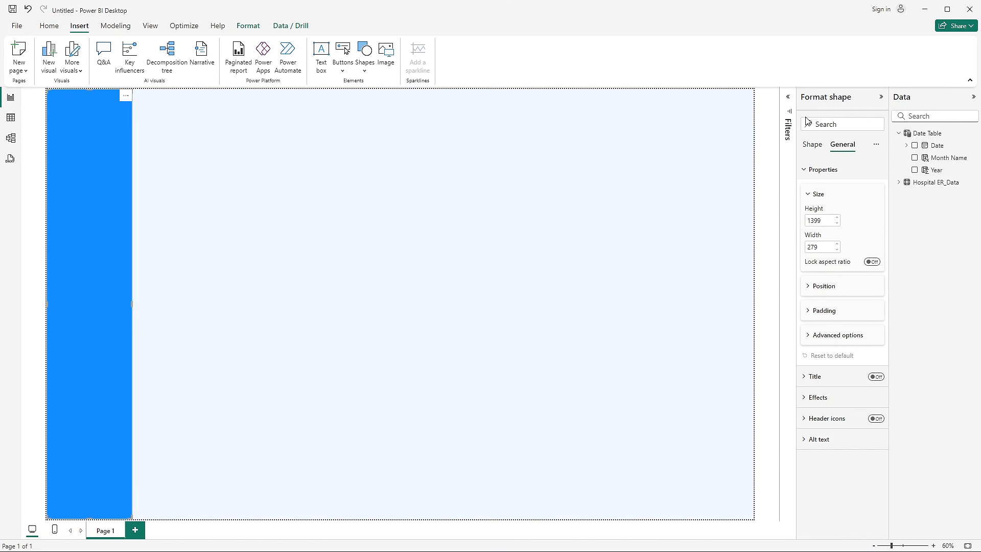
{"action": "double_click", "coordinate": [819, 247]}
{"action": "type", "text": "310"}
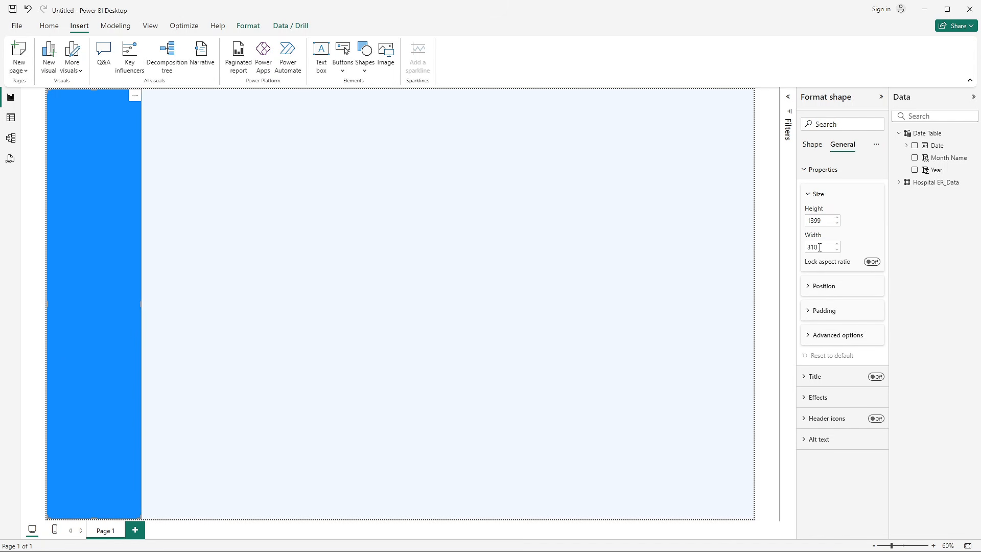
{"action": "left_click", "coordinate": [320, 243]}
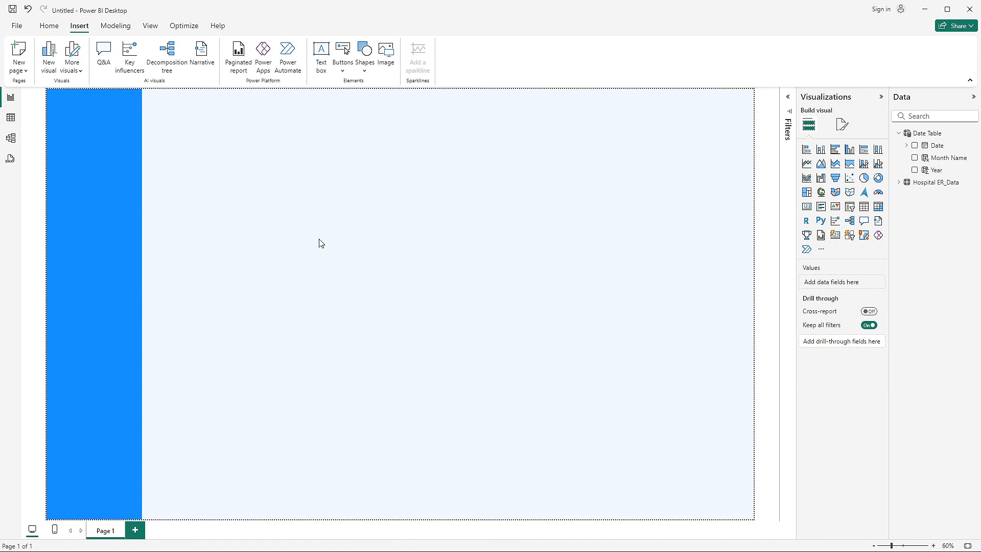
- Duplicate the sidebar rectangle and reshape the copy into a header band spanning from the sidebar to the page's right edge
{"action": "left_click", "coordinate": [131, 244]}
{"action": "key", "text": "ctrl+c"}
{"action": "key", "text": "ctrl+v"}
{"action": "left_click_drag", "start_coordinate": [102, 255], "coordinate": [188, 268]}
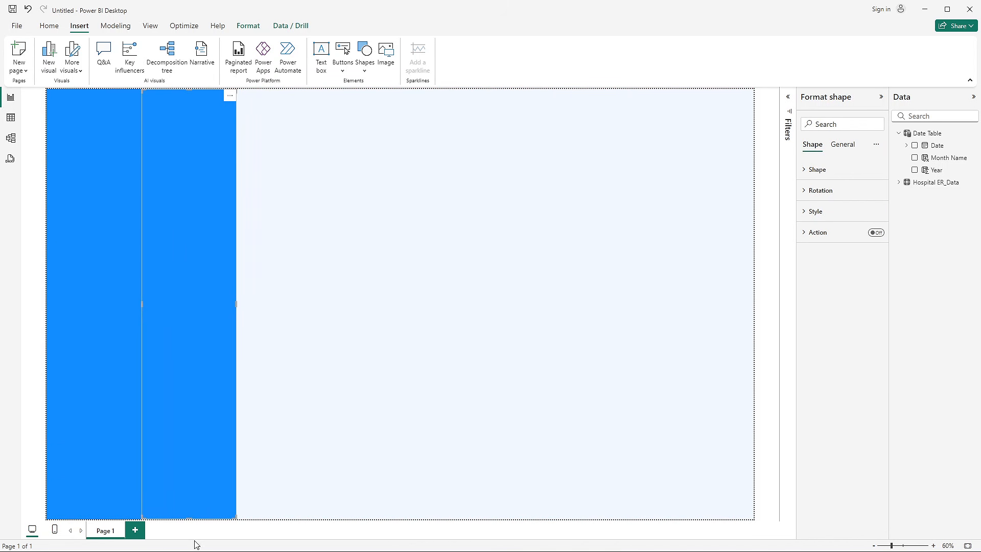
{"action": "left_click_drag", "start_coordinate": [193, 519], "coordinate": [203, 152]}
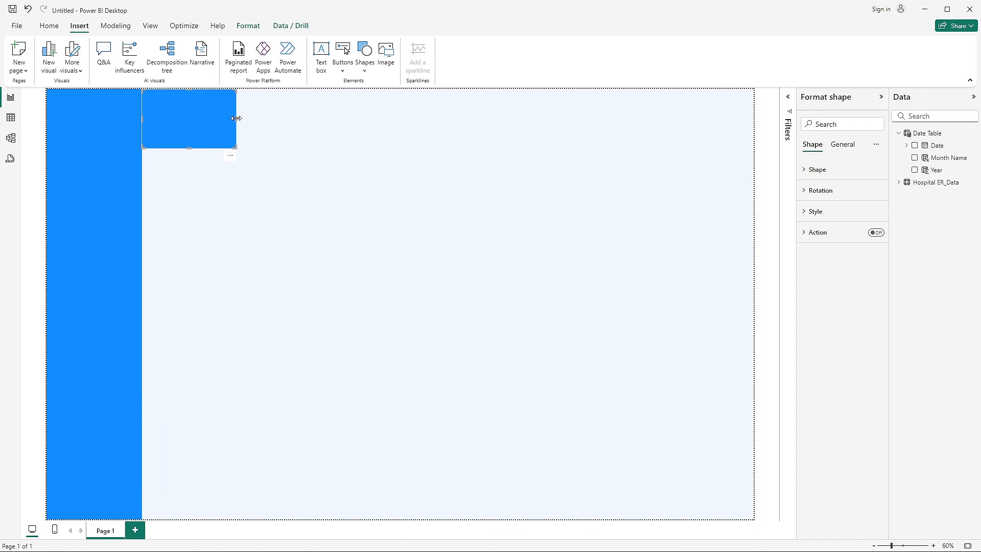
{"action": "left_click_drag", "start_coordinate": [236, 117], "coordinate": [763, 131]}
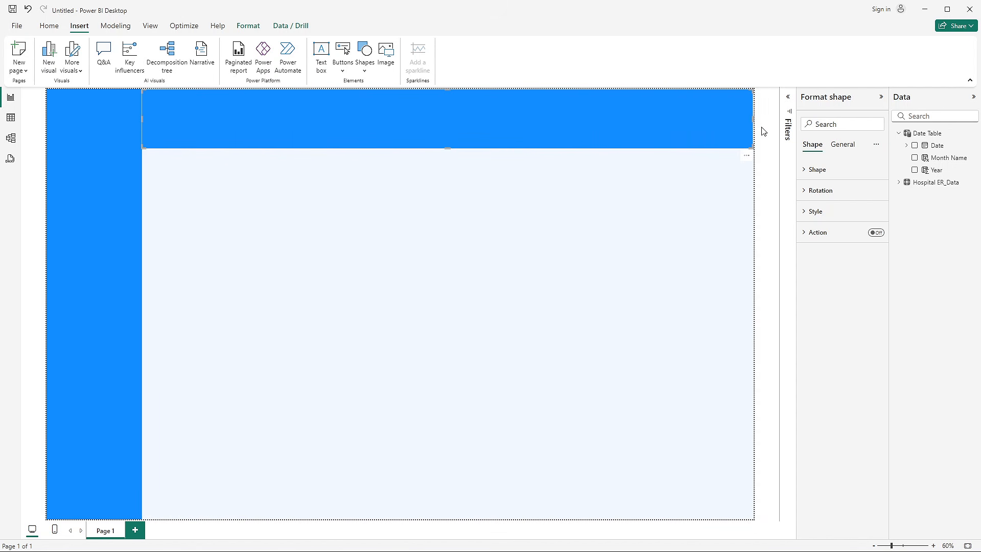
- Set the header rectangle's height to 140
{"action": "left_click", "coordinate": [837, 144]}
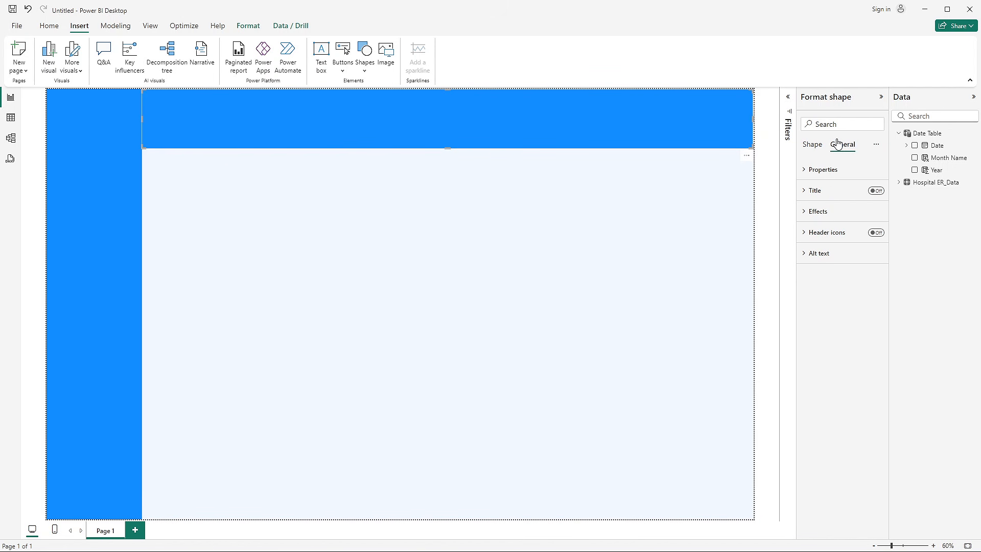
{"action": "left_click", "coordinate": [840, 169]}
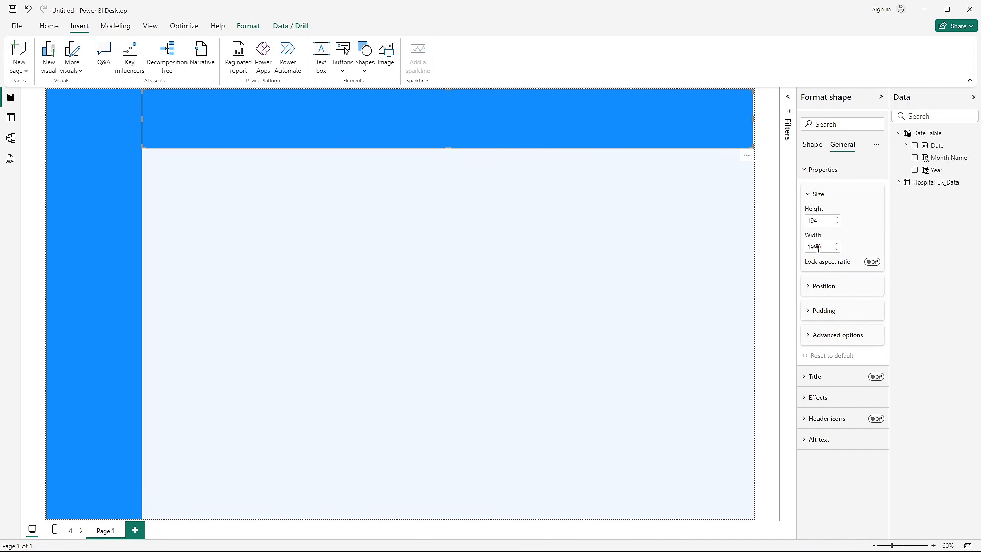
{"action": "double_click", "coordinate": [819, 222]}
{"action": "type", "text": "140"}
{"action": "key", "text": "Return"}
{"action": "left_click", "coordinate": [629, 287]}
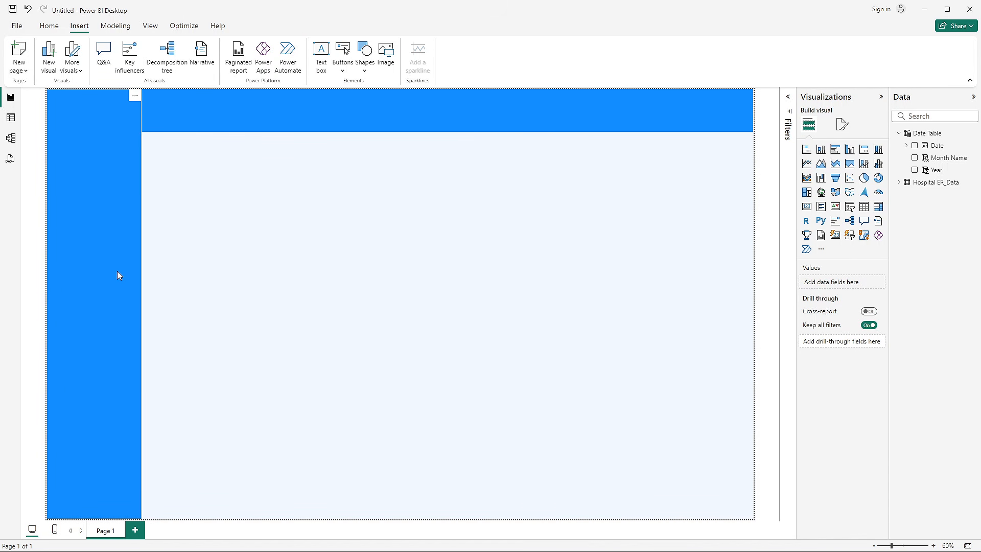
- Set the fill colour of both the sidebar and header rectangles to the custom hex value #70BBFF
{"action": "left_click", "coordinate": [118, 172]}
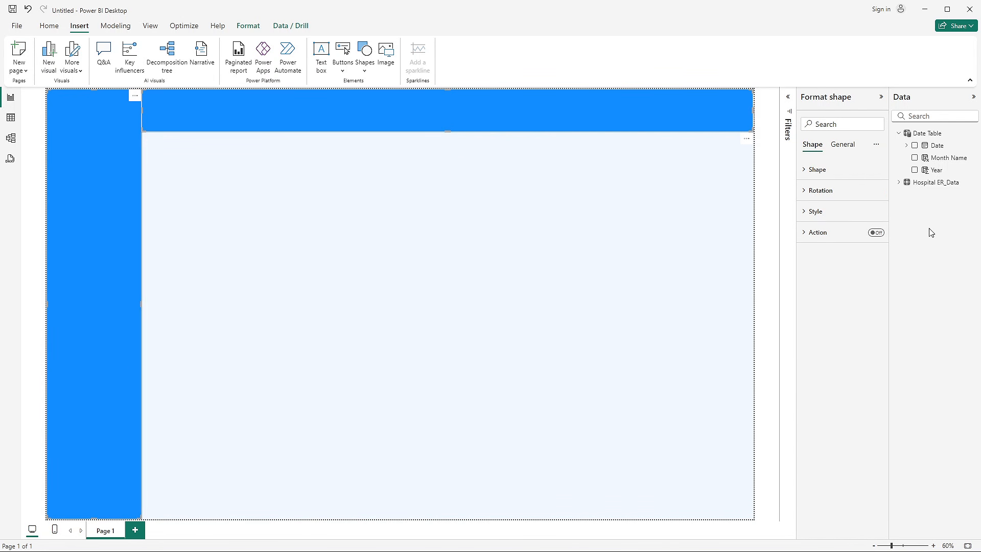
{"action": "left_click", "coordinate": [808, 209]}
{"action": "left_click", "coordinate": [825, 270]}
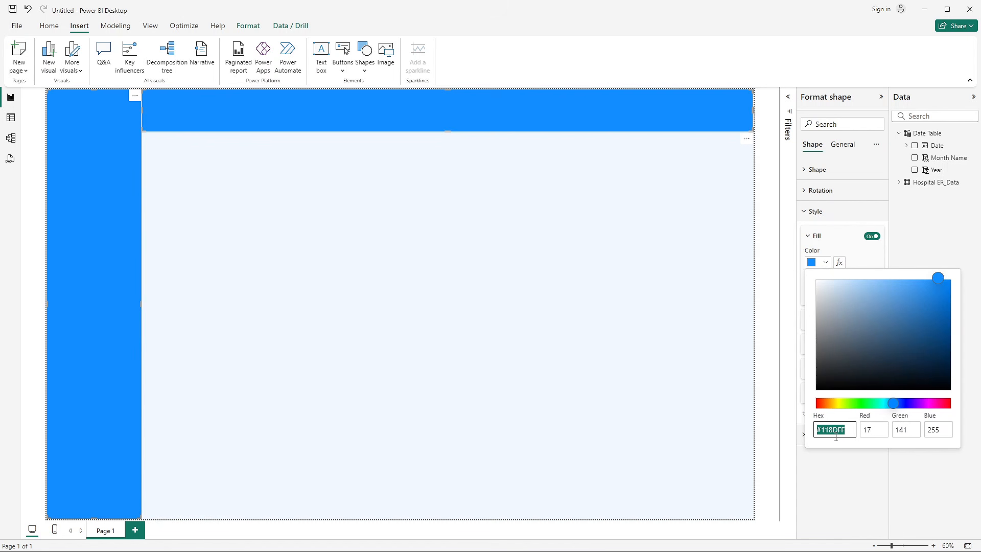
{"action": "type", "text": "#"}
{"action": "type", "text": "70bbff"}
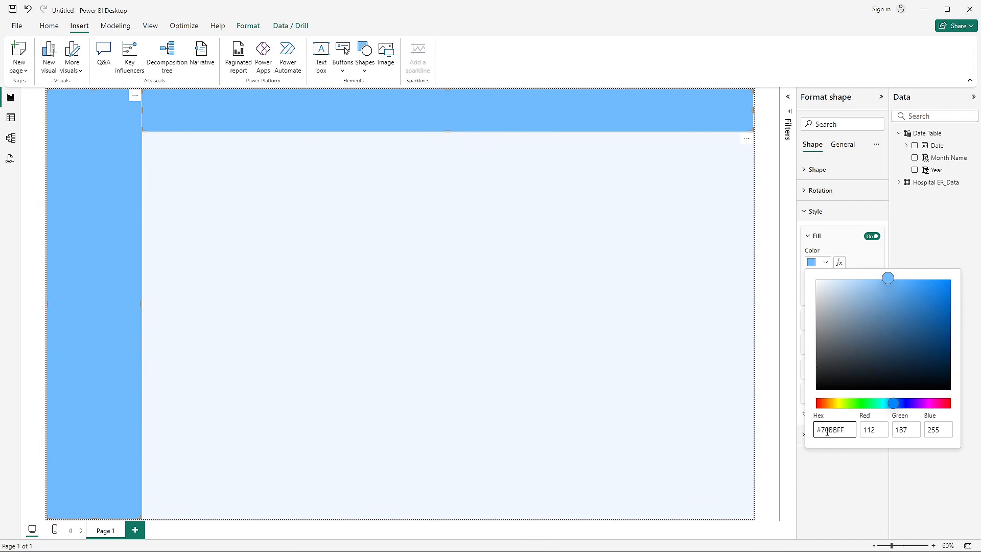
- Set the fill transparency of the sidebar and header rectangles to 50%
{"action": "left_click", "coordinate": [862, 261]}
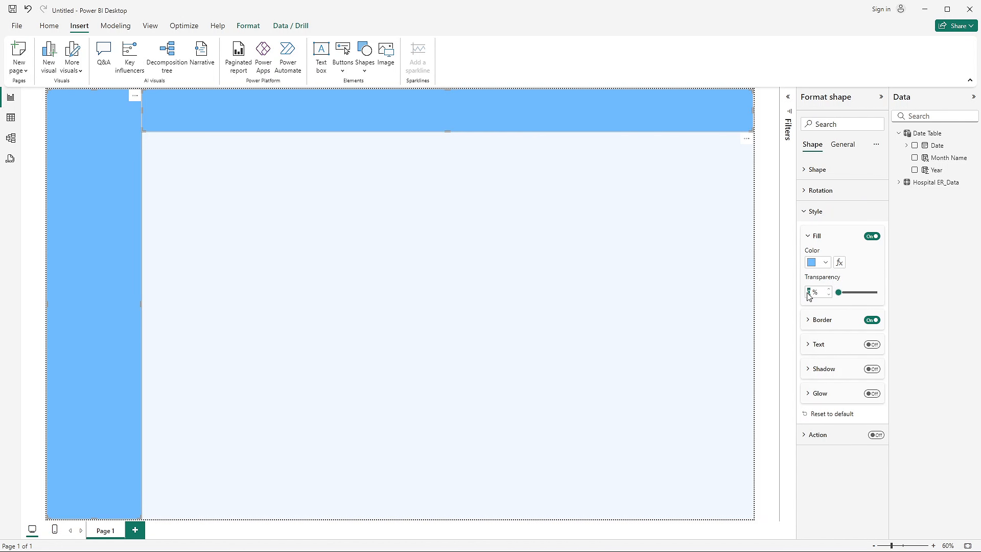
{"action": "type", "text": "50"}
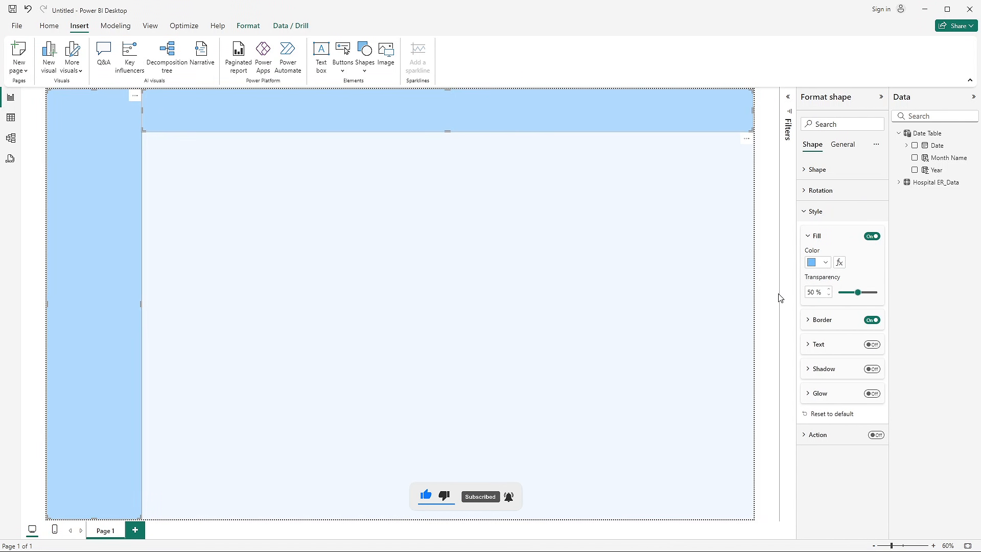
{"action": "left_click", "coordinate": [456, 302]}
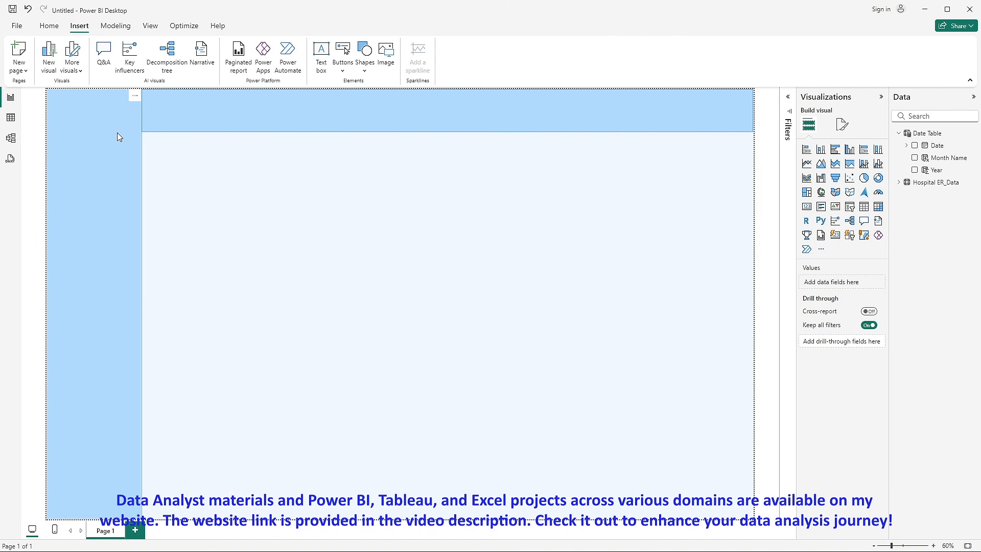
- Turn off the border on both the sidebar and header rectangles
{"action": "left_click", "coordinate": [118, 136]}
{"action": "left_click", "coordinate": [203, 120], "text": "ctrl"}
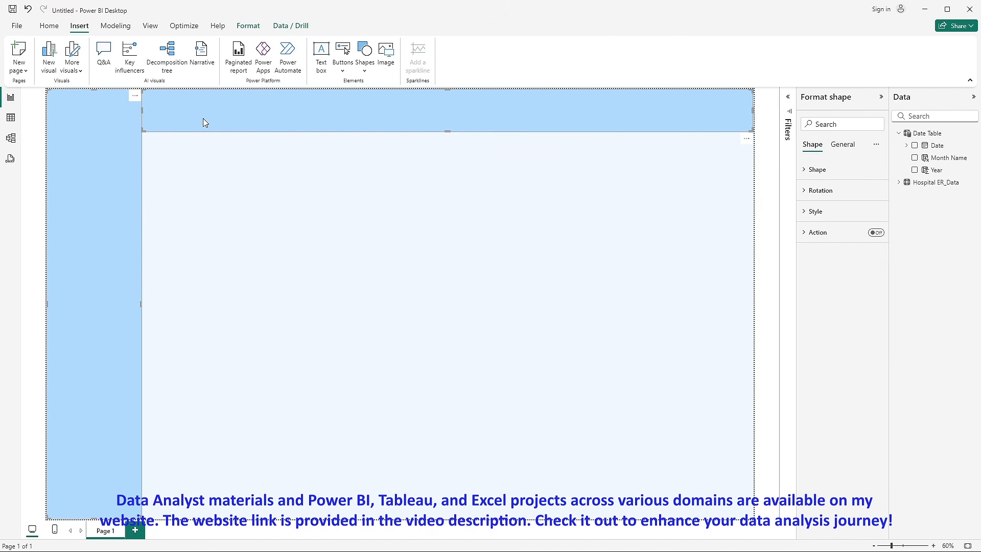
{"action": "left_click", "coordinate": [820, 211]}
{"action": "left_click", "coordinate": [869, 327]}
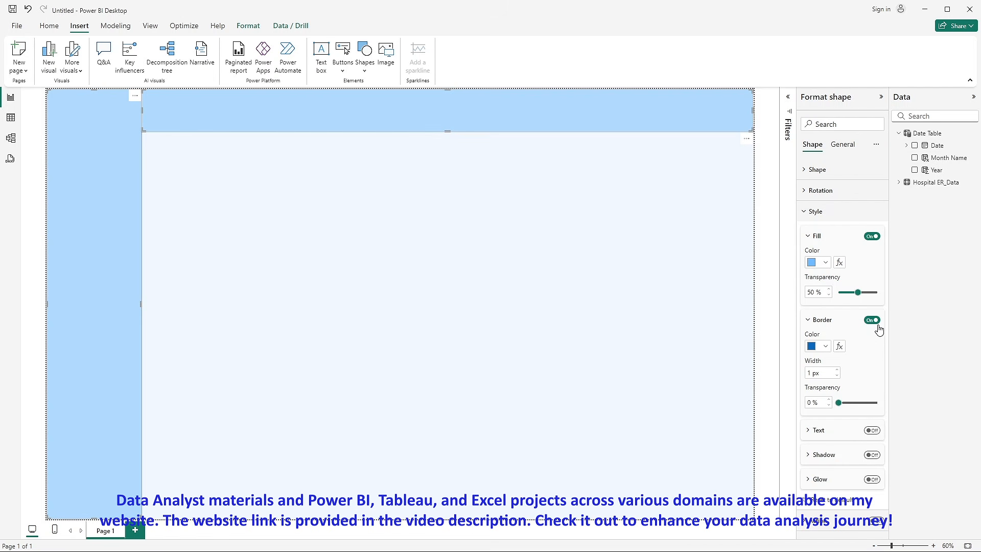
{"action": "left_click", "coordinate": [872, 320]}
{"action": "left_click", "coordinate": [421, 236]}
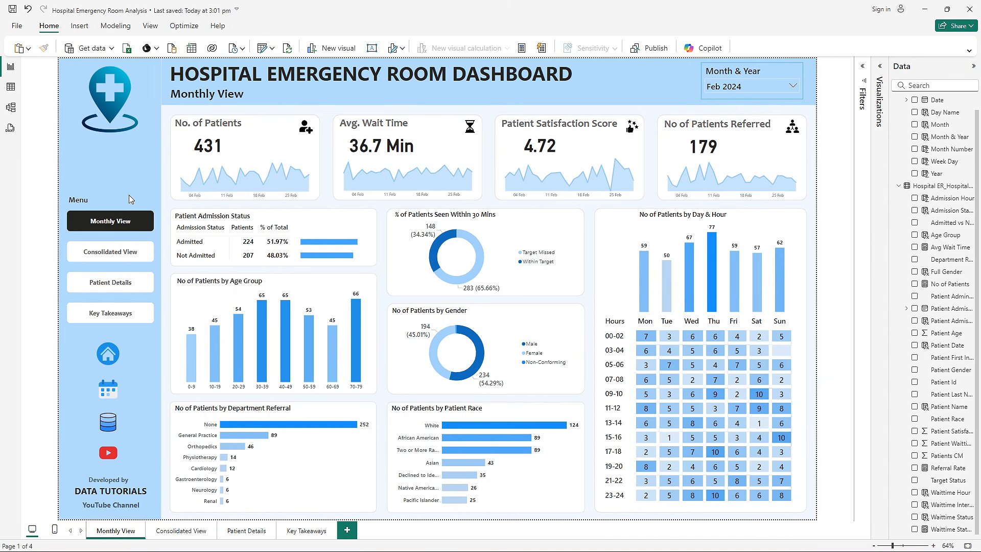
- Inspect the sidebar shape's custom fill colour in the finished Hospital Emergency Room Analysis report, and return to the untitled report
{"action": "left_click", "coordinate": [868, 76]}
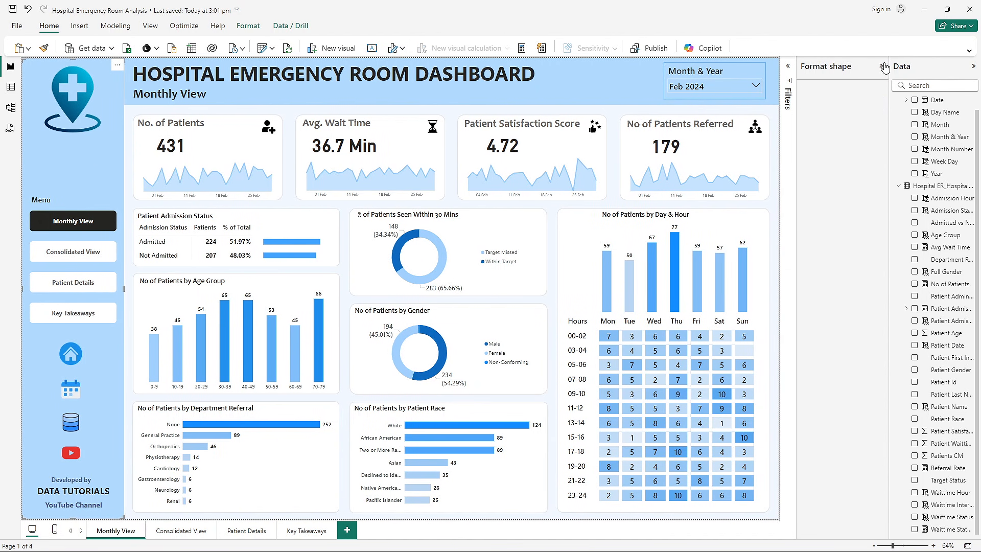
{"action": "left_click", "coordinate": [826, 180]}
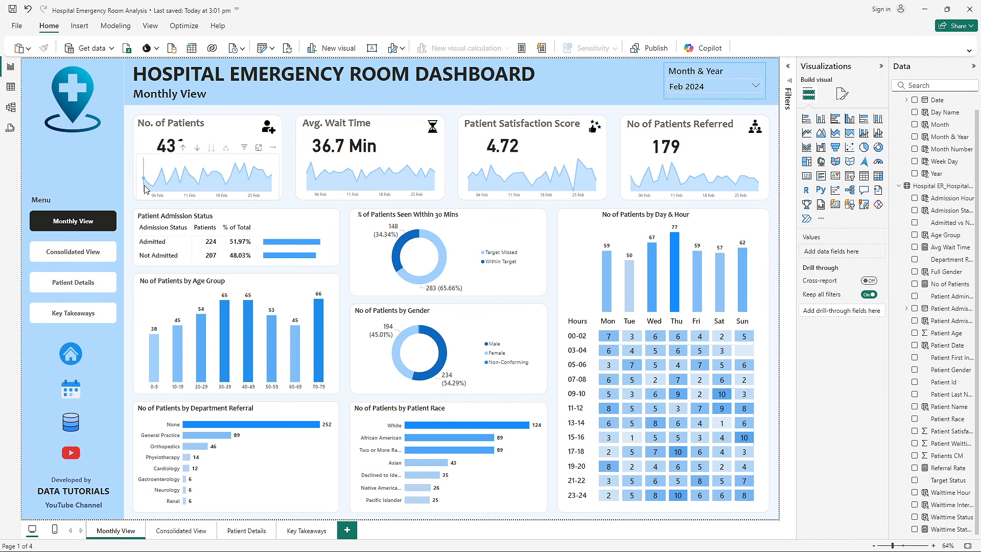
{"action": "left_click", "coordinate": [103, 180]}
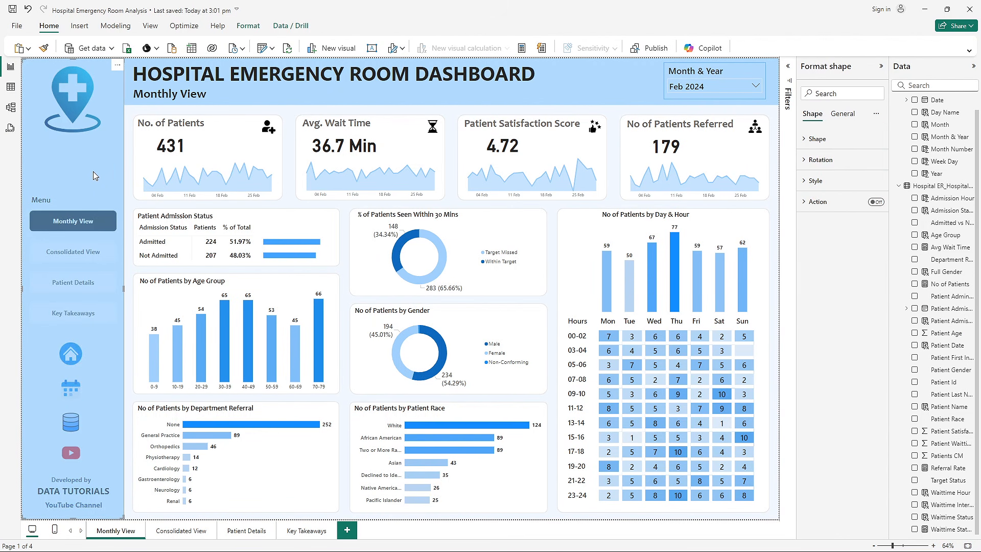
{"action": "left_click", "coordinate": [815, 181]}
{"action": "left_click", "coordinate": [820, 232]}
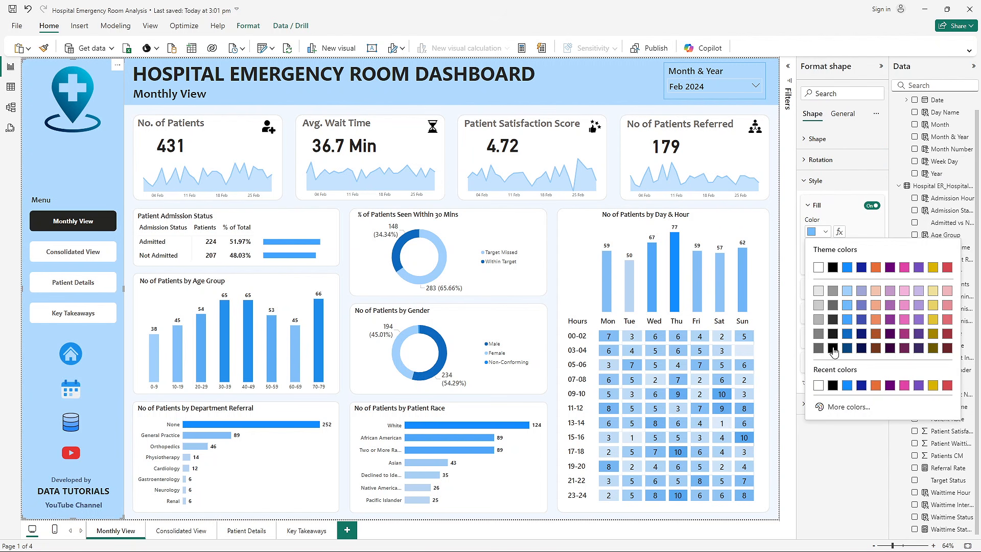
{"action": "left_click", "coordinate": [840, 408]}
{"action": "key", "text": "alt+Tab"}
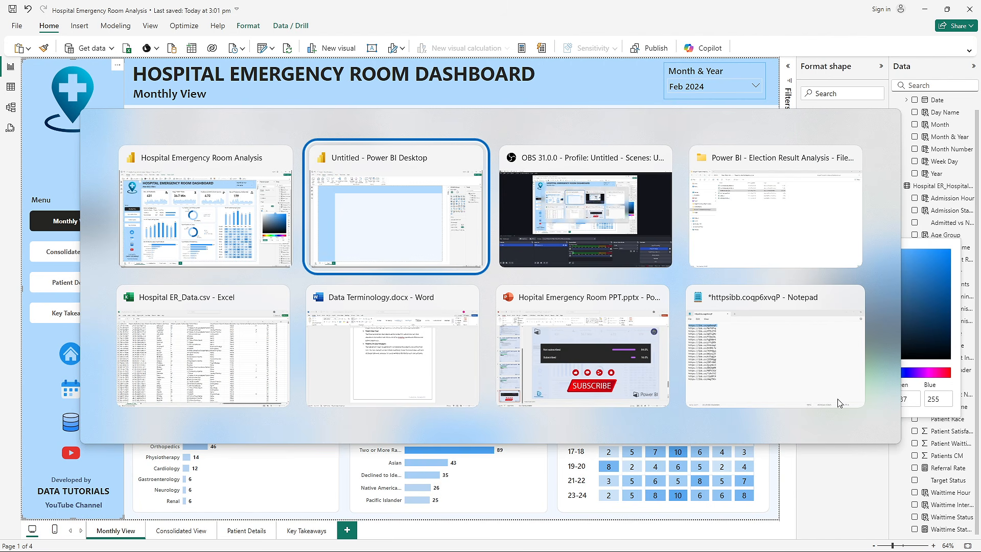
- Check the header rectangle's custom fill colour against the finished report without changing it, and deselect the shape
{"action": "left_click", "coordinate": [590, 109]}
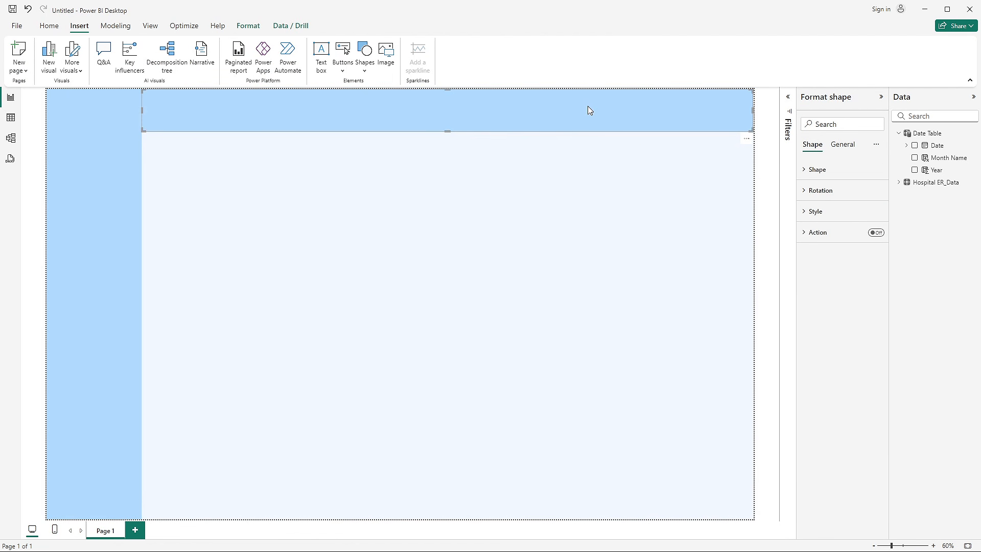
{"action": "left_click", "coordinate": [833, 214]}
{"action": "left_click", "coordinate": [821, 263]}
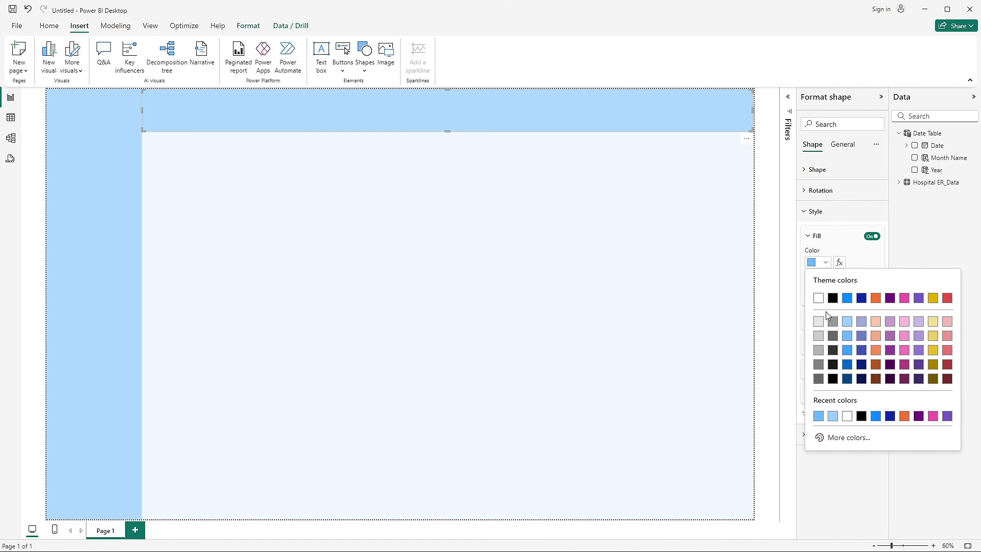
{"action": "left_click", "coordinate": [844, 437]}
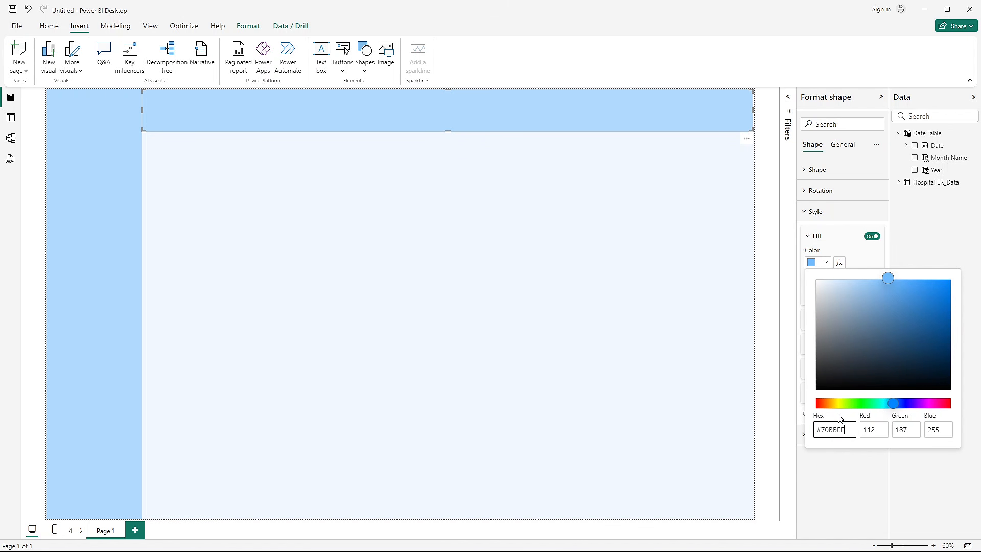
{"action": "left_click", "coordinate": [769, 338]}
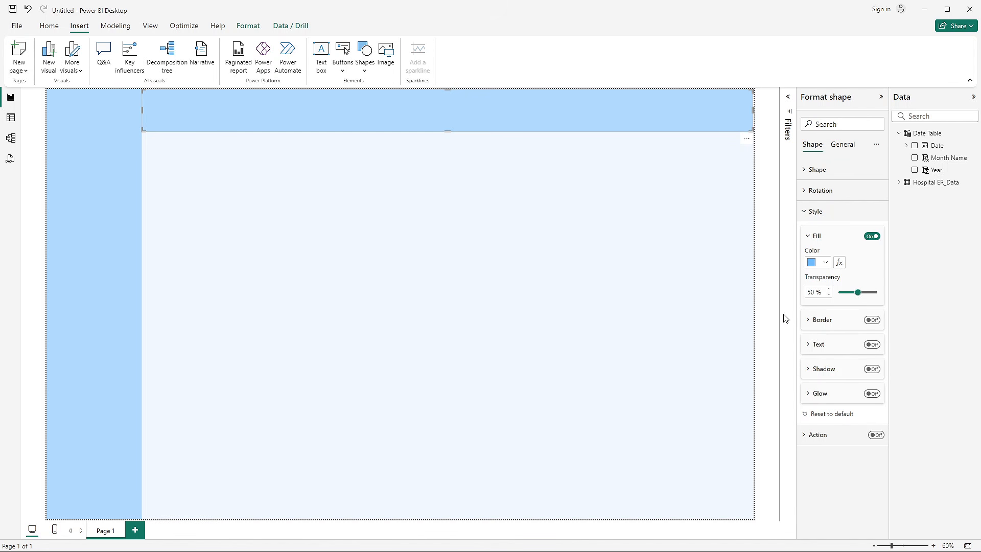
{"action": "left_click", "coordinate": [488, 287]}
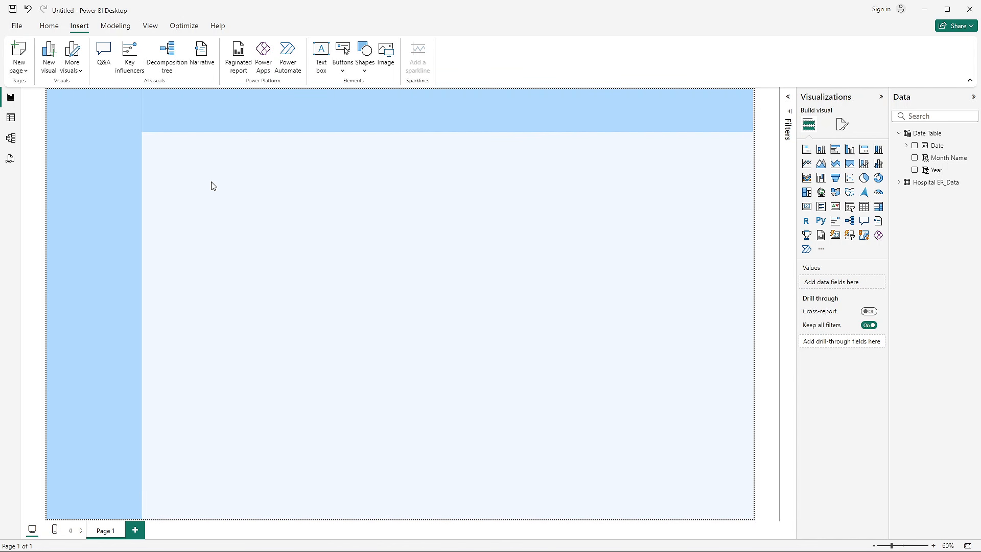
- Insert a text box reading "HOSPTAL EMERGENCY ROOM DASHBOARD" just below the header and shrink it to a small box
{"action": "left_click", "coordinate": [320, 56]}
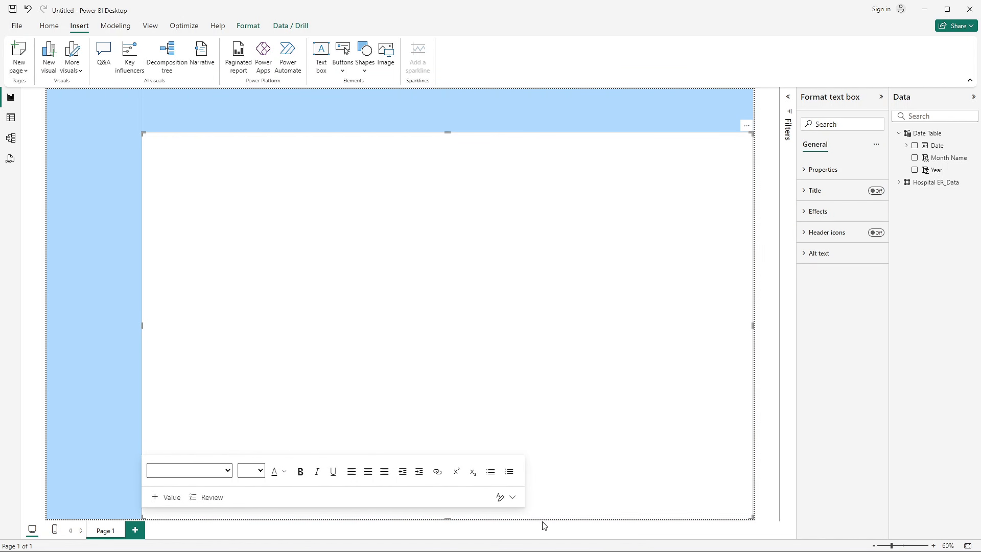
{"action": "left_click_drag", "start_coordinate": [448, 517], "coordinate": [353, 167]}
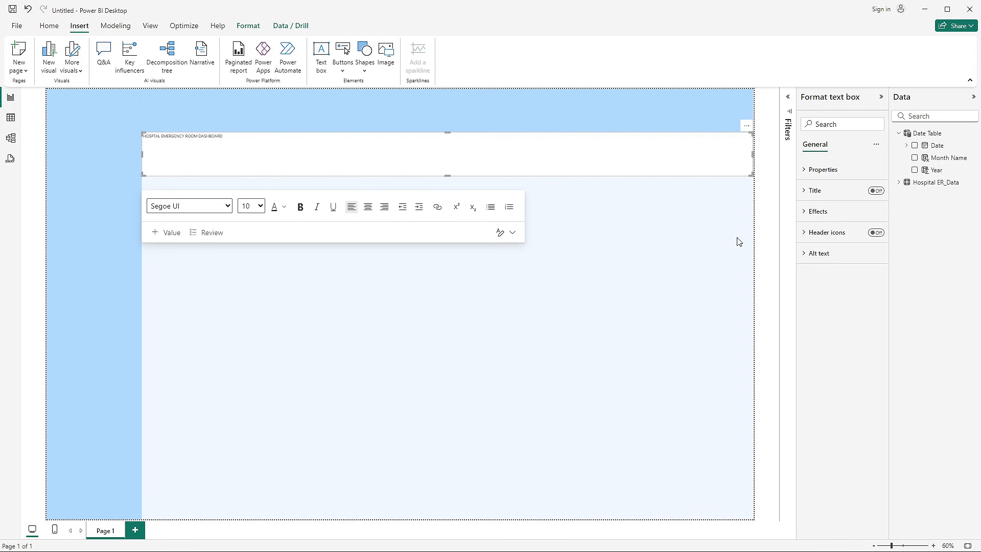
{"action": "left_click_drag", "start_coordinate": [753, 156], "coordinate": [296, 156]}
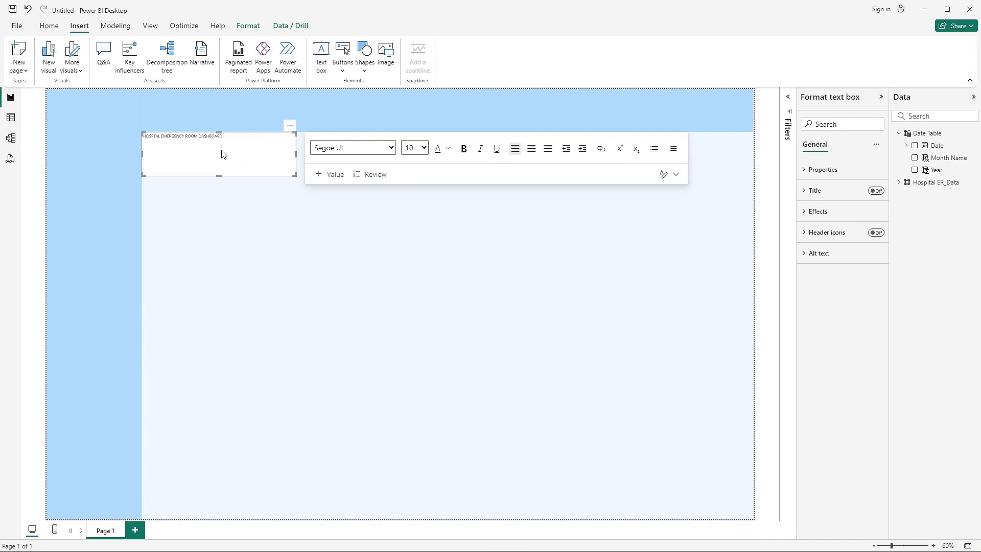
- Format the dashboard title text in Segoe (Bold) at size 44
{"action": "key", "text": "ctrl+a"}
{"action": "left_click", "coordinate": [391, 148]}
{"action": "scroll", "coordinate": [361, 326], "scroll_direction": "down", "scroll_amount": 2}
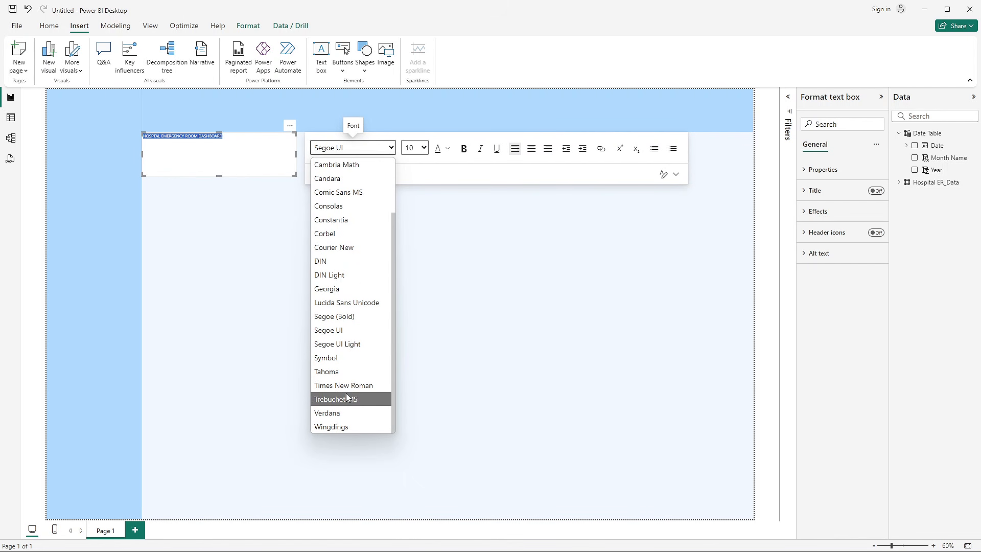
{"action": "left_click", "coordinate": [335, 316]}
{"action": "left_click", "coordinate": [424, 147]}
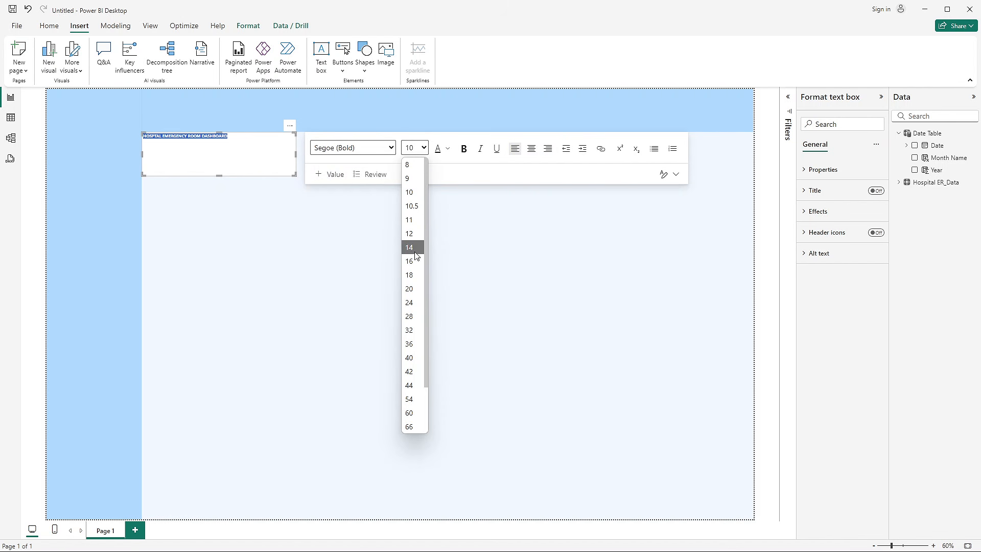
{"action": "left_click", "coordinate": [409, 385]}
{"action": "left_click", "coordinate": [298, 235]}
- Widen the title text box so the title fits on one line, and reduce its height to the text
{"action": "left_click", "coordinate": [282, 148]}
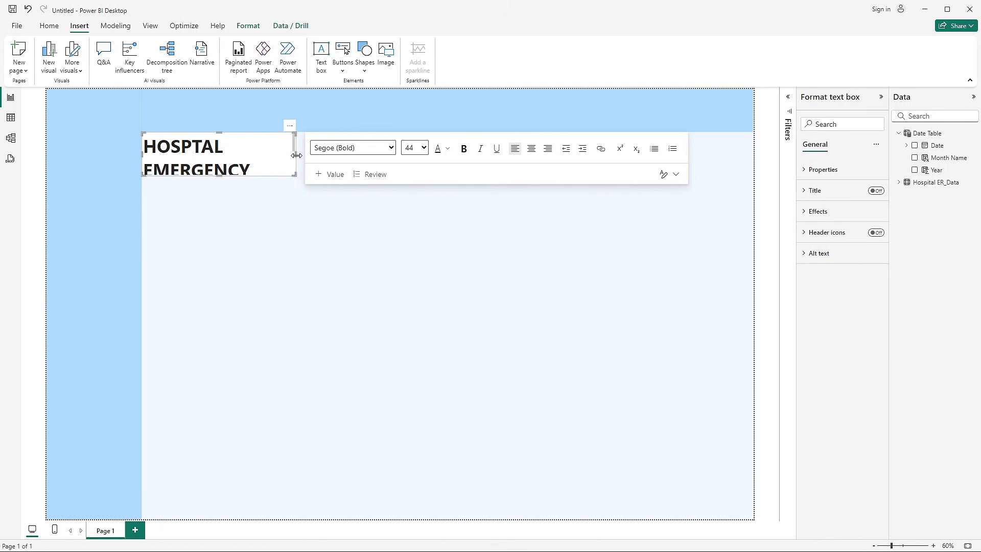
{"action": "left_click_drag", "start_coordinate": [296, 155], "coordinate": [541, 159]}
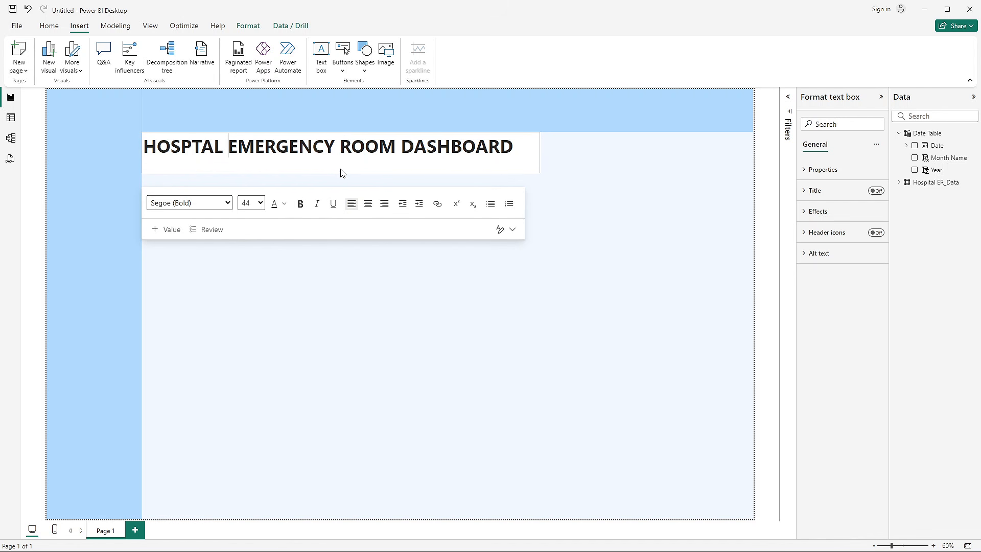
{"action": "left_click_drag", "start_coordinate": [341, 173], "coordinate": [341, 159]}
{"action": "left_click", "coordinate": [586, 189]}
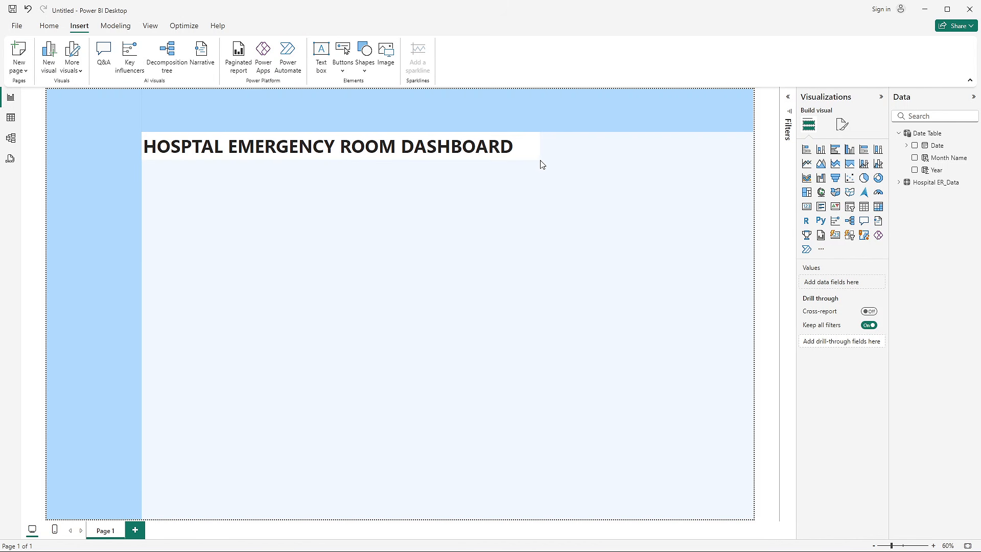
- Turn off the background of the dashboard title text box
{"action": "left_click", "coordinate": [537, 161]}
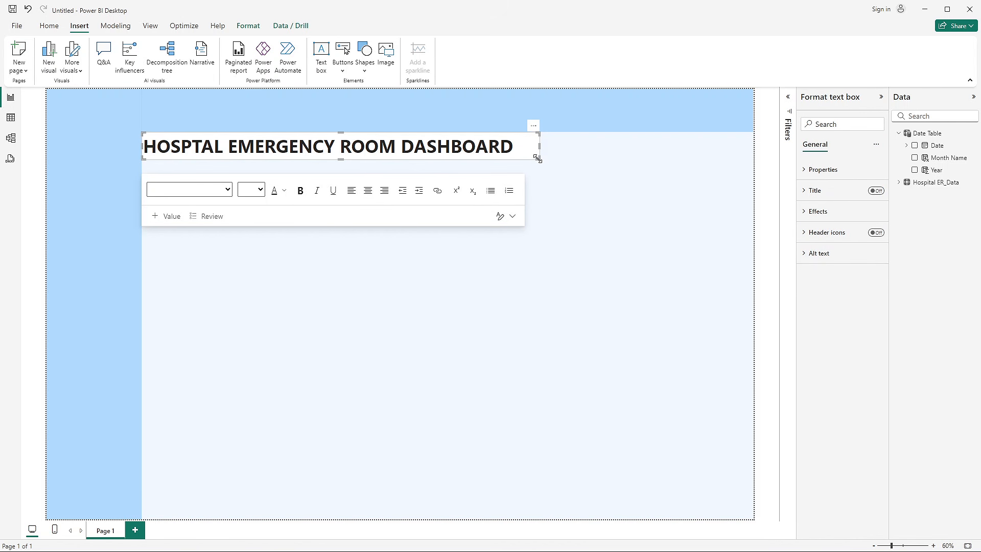
{"action": "left_click", "coordinate": [820, 211]}
{"action": "left_click", "coordinate": [870, 236]}
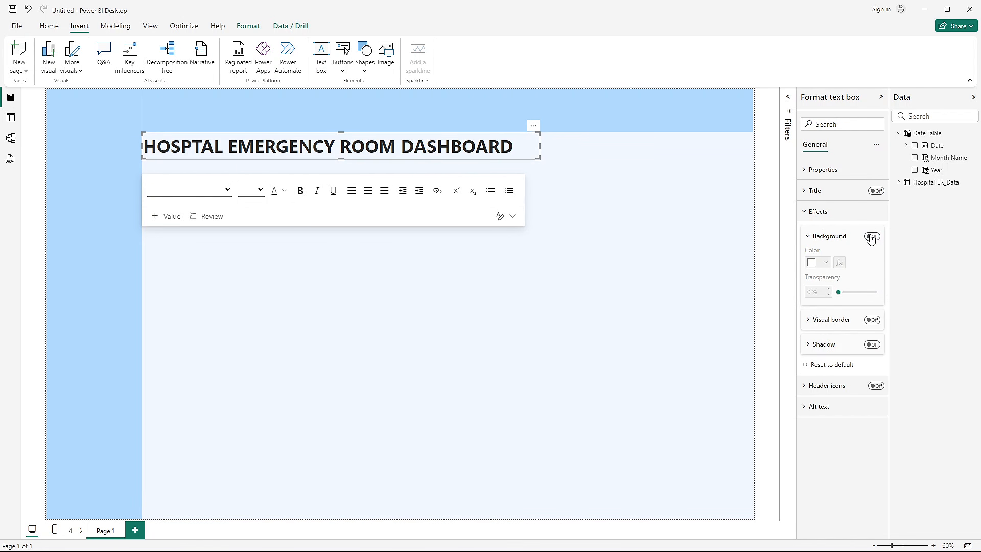
- Move the title text box up into the header band, slightly inset from the sidebar's edge
{"action": "left_click", "coordinate": [194, 164]}
{"action": "left_click", "coordinate": [200, 154]}
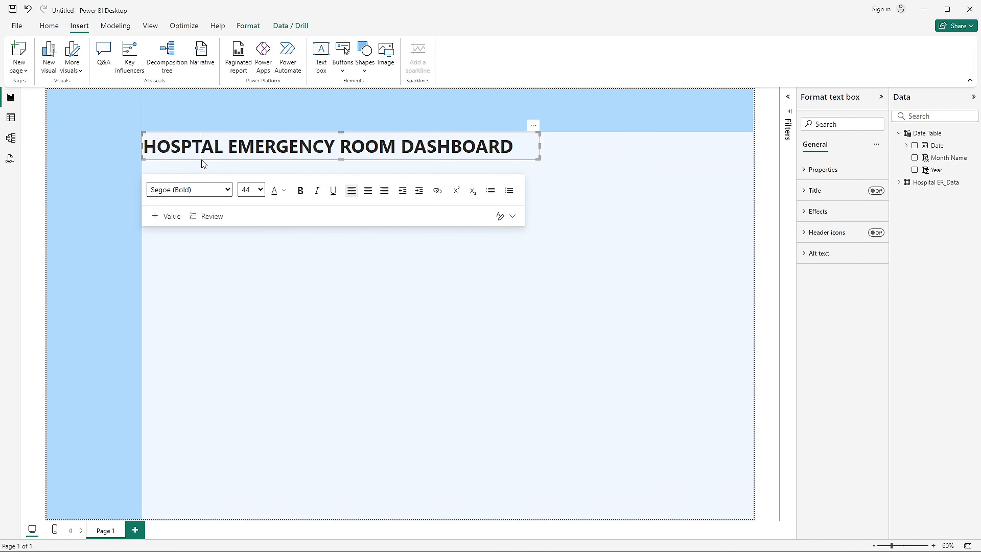
{"action": "left_click_drag", "start_coordinate": [202, 160], "coordinate": [200, 117]}
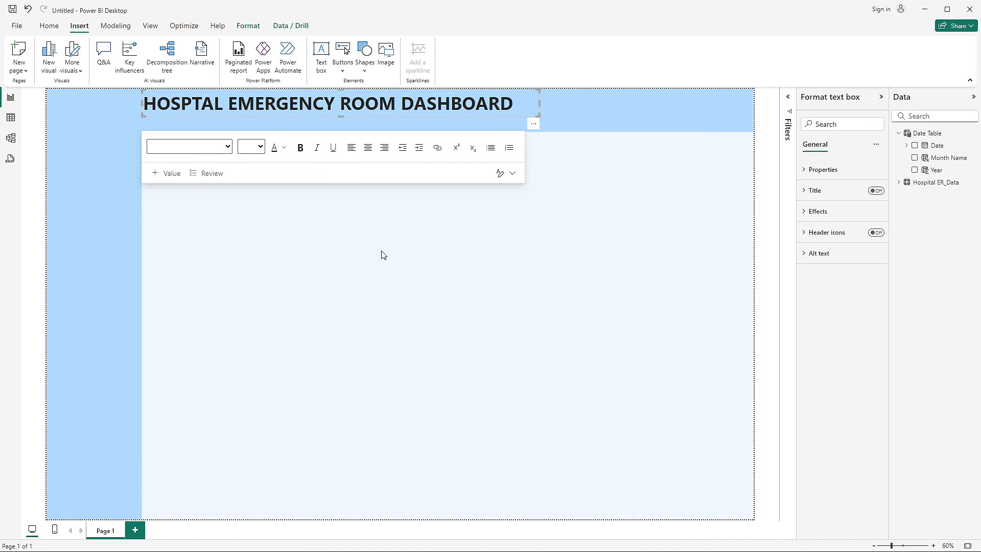
{"action": "left_click", "coordinate": [409, 266]}
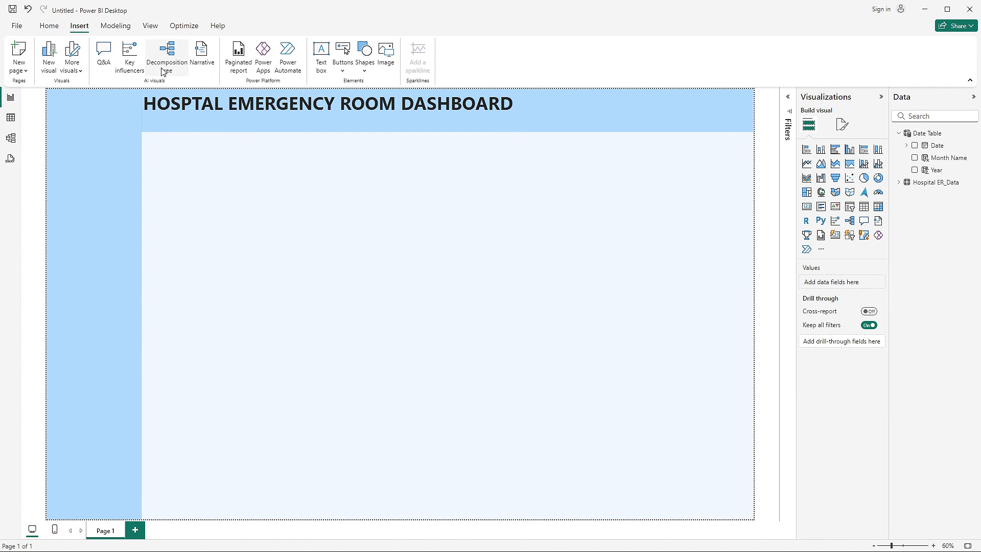
{"action": "left_click", "coordinate": [182, 120]}
{"action": "left_click_drag", "start_coordinate": [182, 120], "coordinate": [185, 121]}
{"action": "left_click", "coordinate": [245, 278]}
- Add a small text box reading "MONTHLY VIEW" just below the header, with its background turned off
{"action": "left_click", "coordinate": [321, 51]}
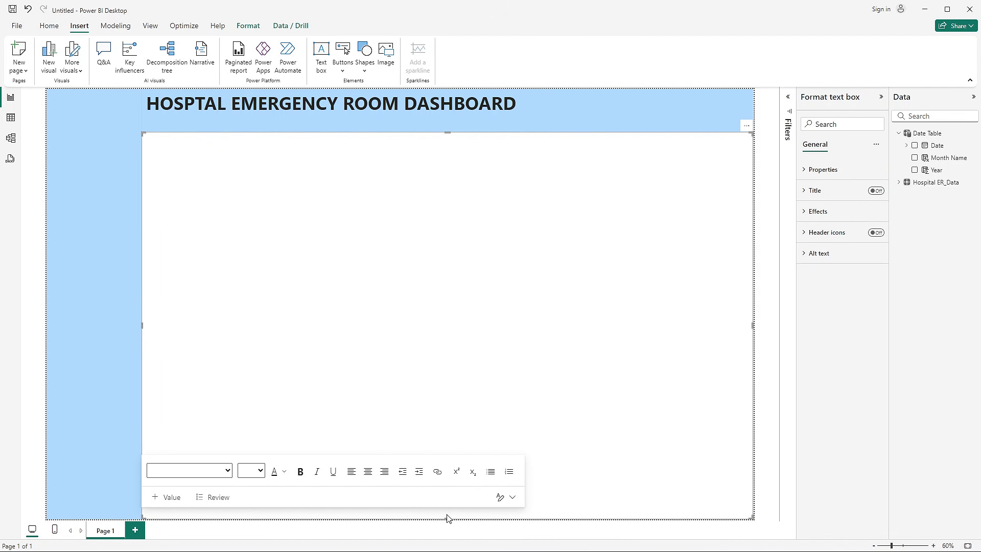
{"action": "left_click_drag", "start_coordinate": [447, 518], "coordinate": [417, 166]}
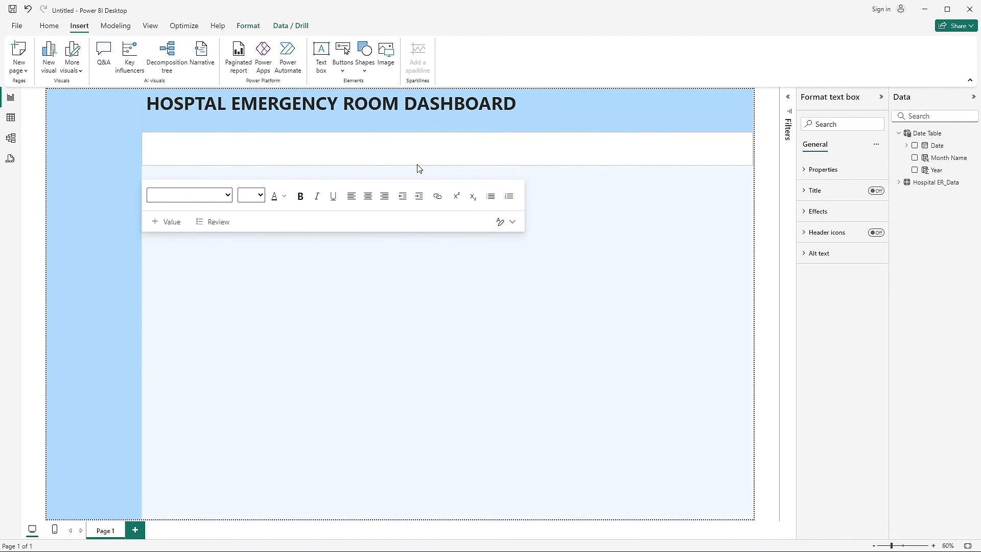
{"action": "left_click", "coordinate": [327, 157]}
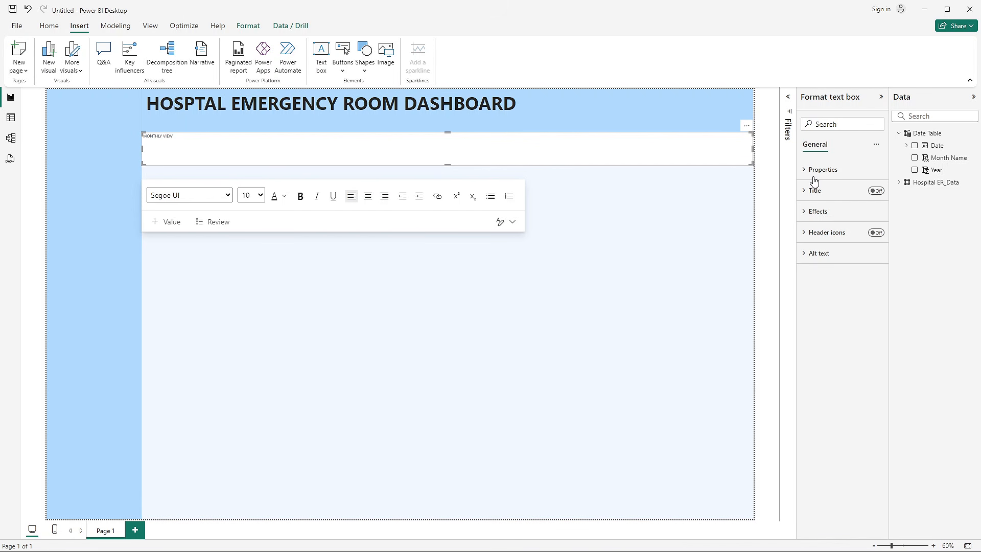
{"action": "left_click_drag", "start_coordinate": [754, 152], "coordinate": [233, 160]}
{"action": "left_click", "coordinate": [824, 212]}
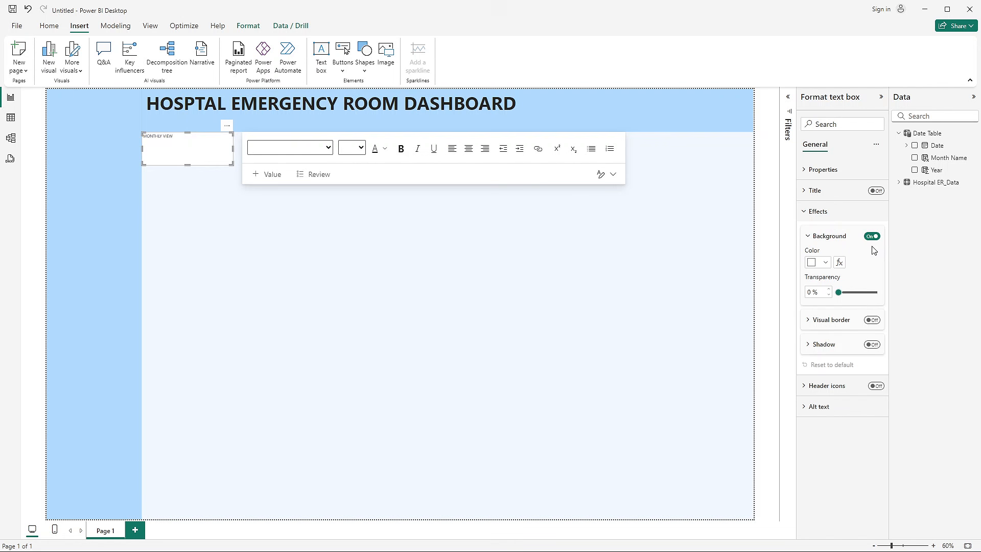
{"action": "left_click", "coordinate": [871, 236]}
- Format the MONTHLY VIEW text in bold Candara at size 28
{"action": "left_click", "coordinate": [186, 148]}
{"action": "key", "text": "ctrl+a"}
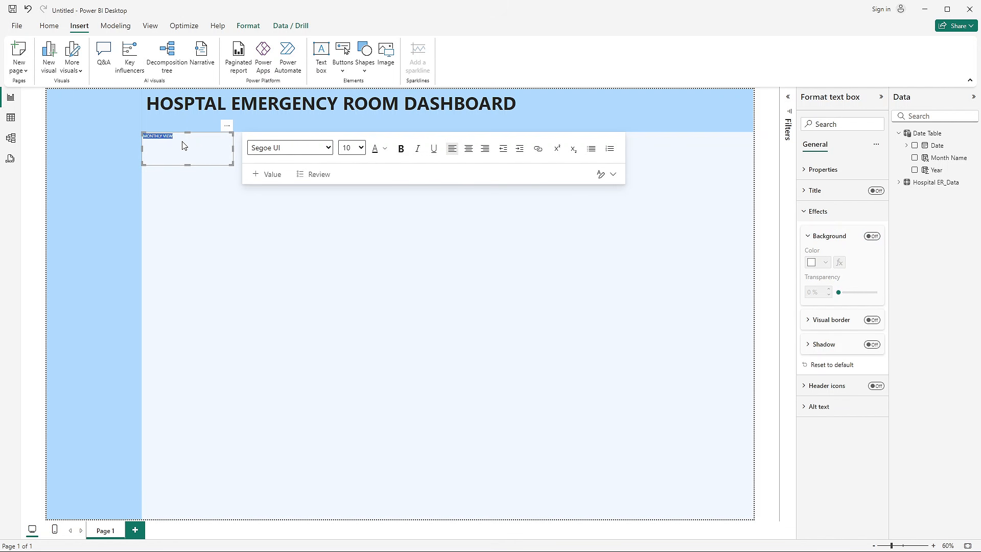
{"action": "left_click", "coordinate": [327, 148]}
{"action": "left_click", "coordinate": [315, 243]}
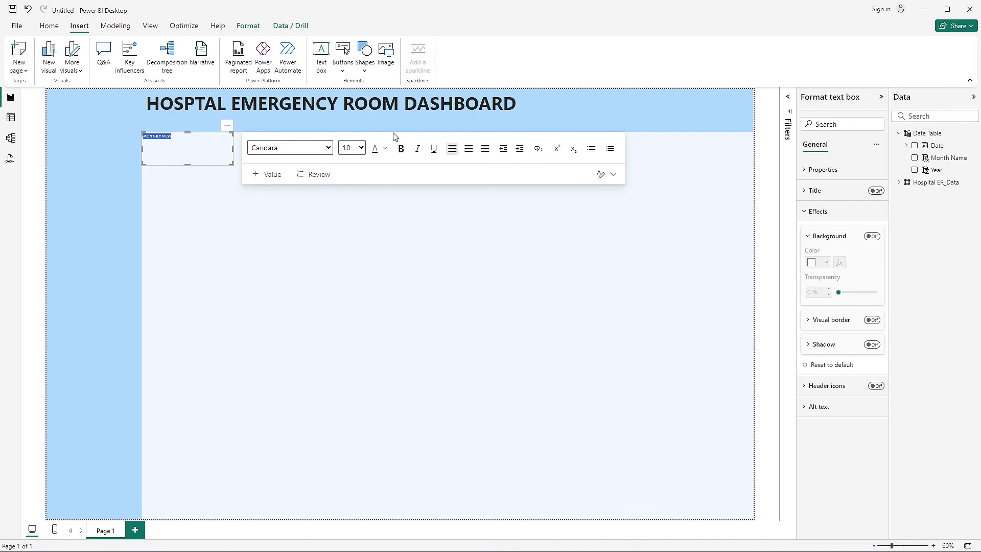
{"action": "left_click", "coordinate": [406, 153]}
{"action": "left_click", "coordinate": [357, 148]}
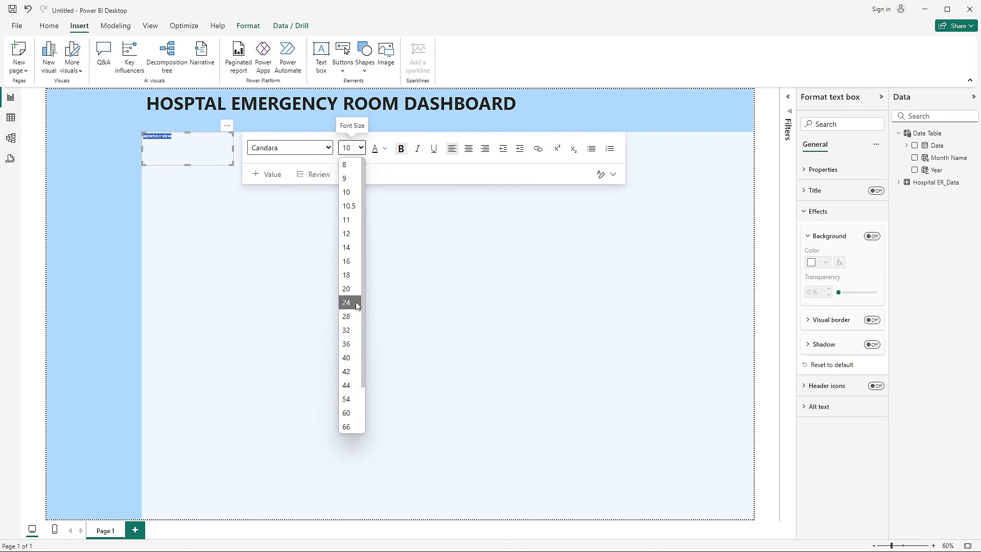
{"action": "left_click", "coordinate": [356, 316]}
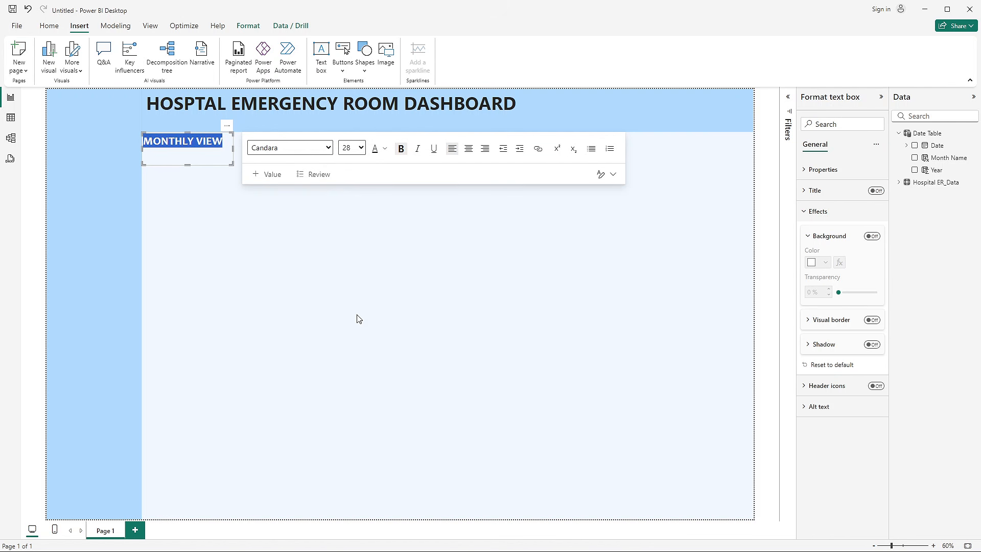
- Shorten the MONTHLY VIEW text box to its text and place it in the header directly beneath the title
{"action": "left_click", "coordinate": [199, 156]}
{"action": "left_click", "coordinate": [214, 153]}
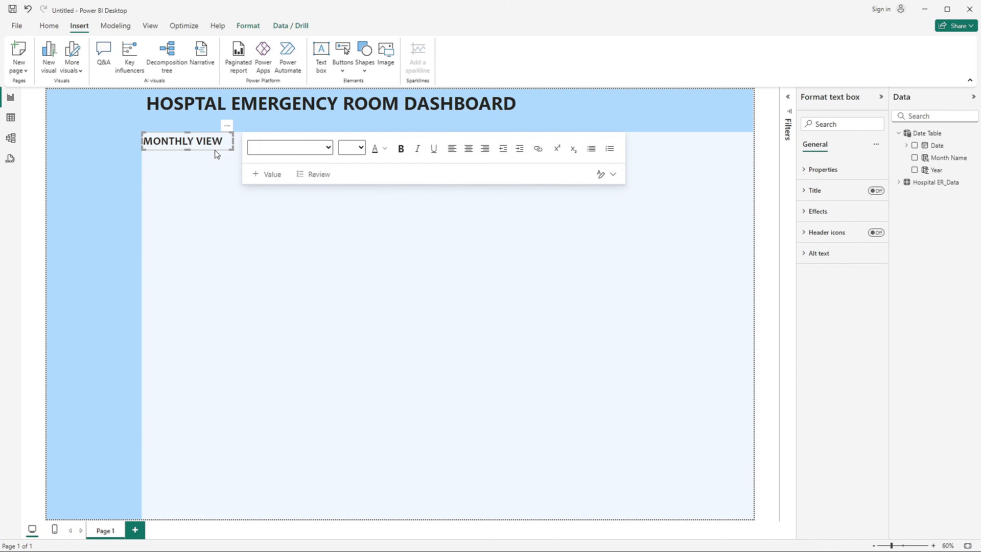
{"action": "left_click_drag", "start_coordinate": [217, 154], "coordinate": [219, 133]}
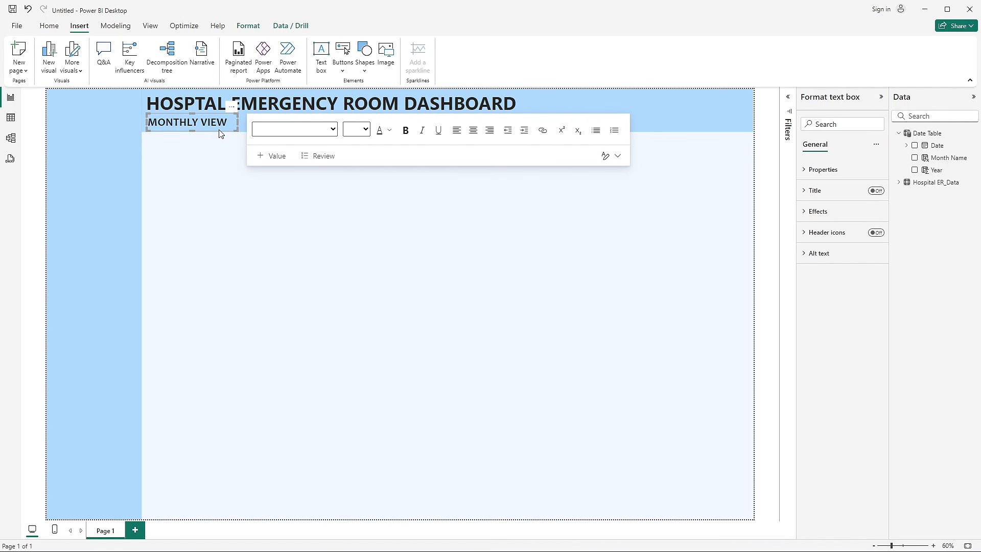
{"action": "left_click", "coordinate": [259, 216]}
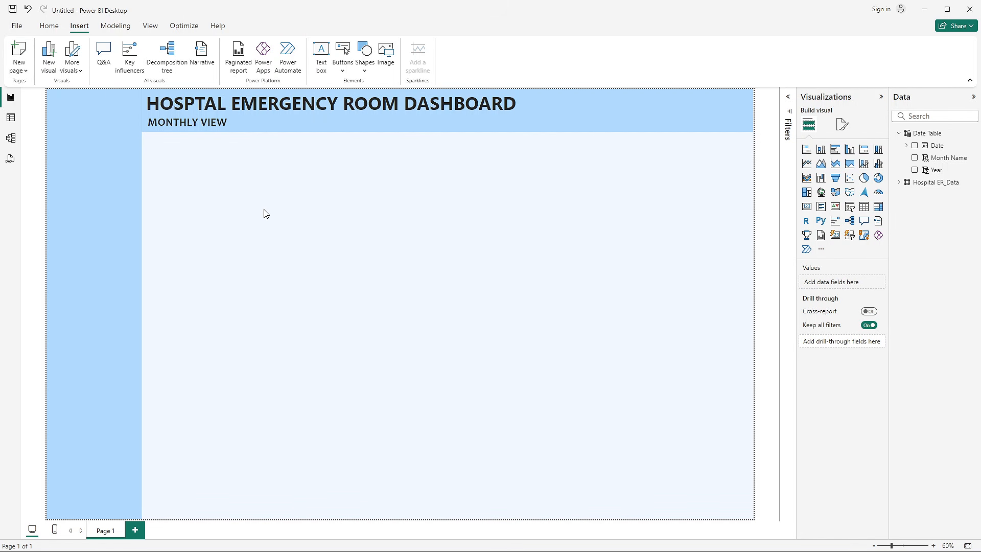
- Switch to the PowerPoint requirements deck, review the Monthly View and KPI requirements slides, and return to the untitled Power BI report
{"action": "key", "text": "alt+Tab"}
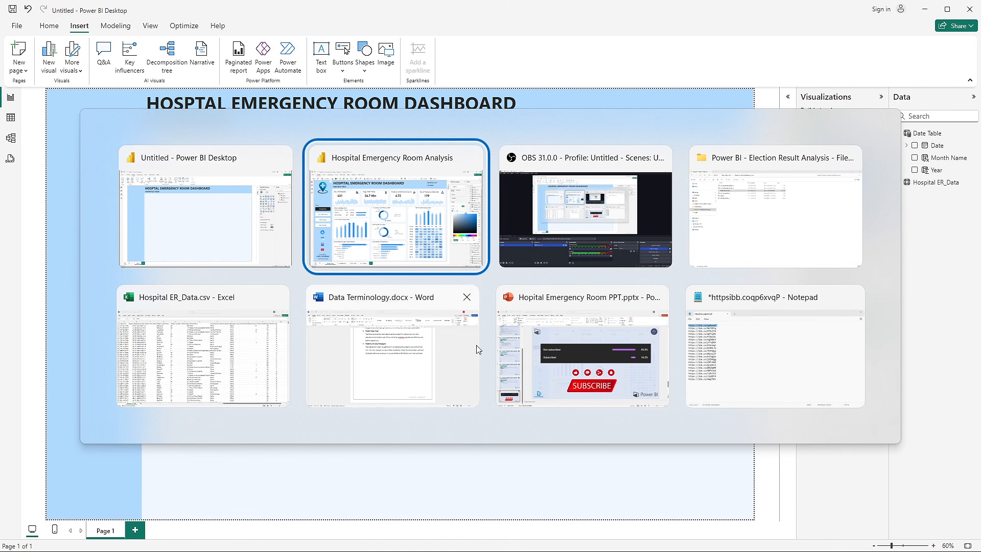
{"action": "left_click", "coordinate": [588, 377]}
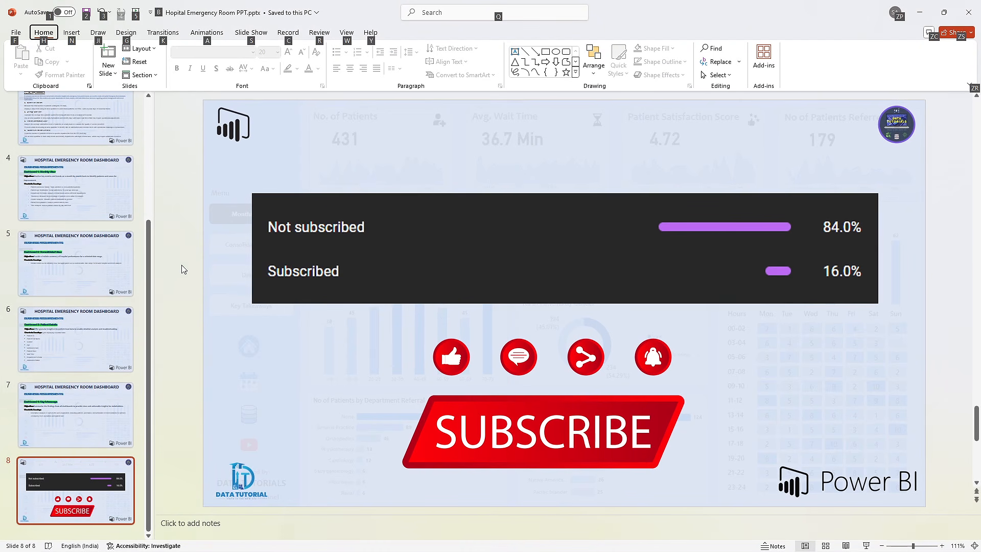
{"action": "scroll", "coordinate": [69, 225], "scroll_direction": "up", "scroll_amount": 2}
{"action": "left_click", "coordinate": [65, 200]}
{"action": "scroll", "coordinate": [69, 224], "scroll_direction": "up", "scroll_amount": 2}
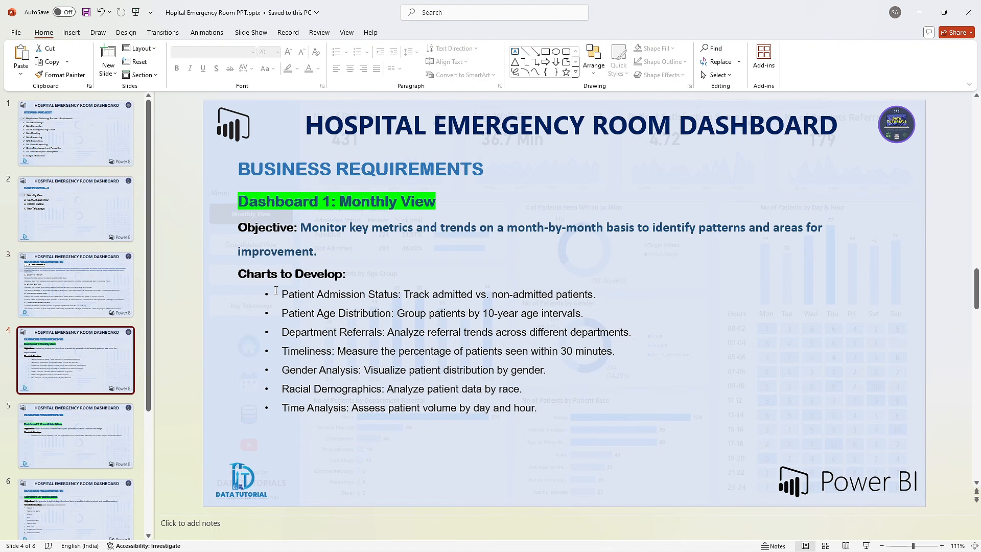
{"action": "left_click", "coordinate": [90, 281]}
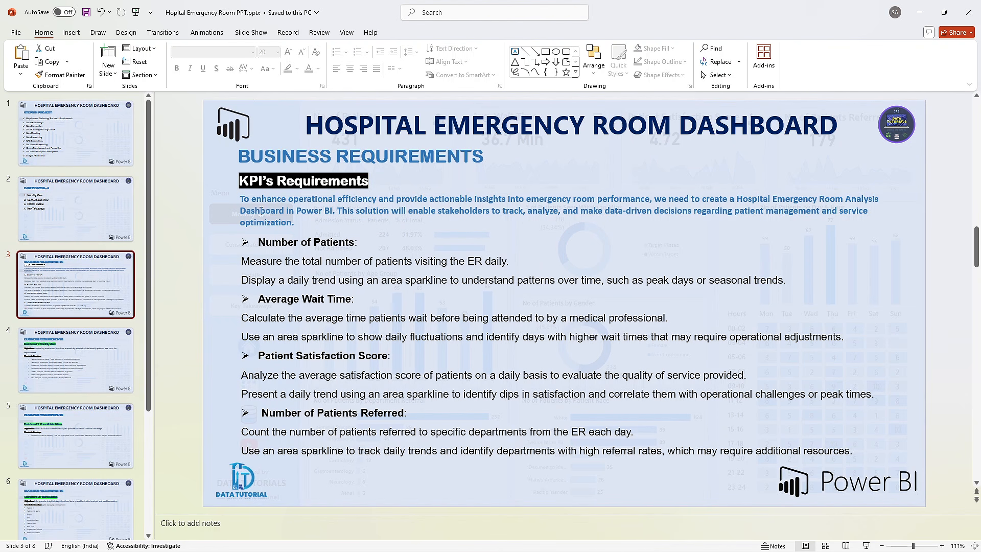
{"action": "left_click", "coordinate": [176, 244]}
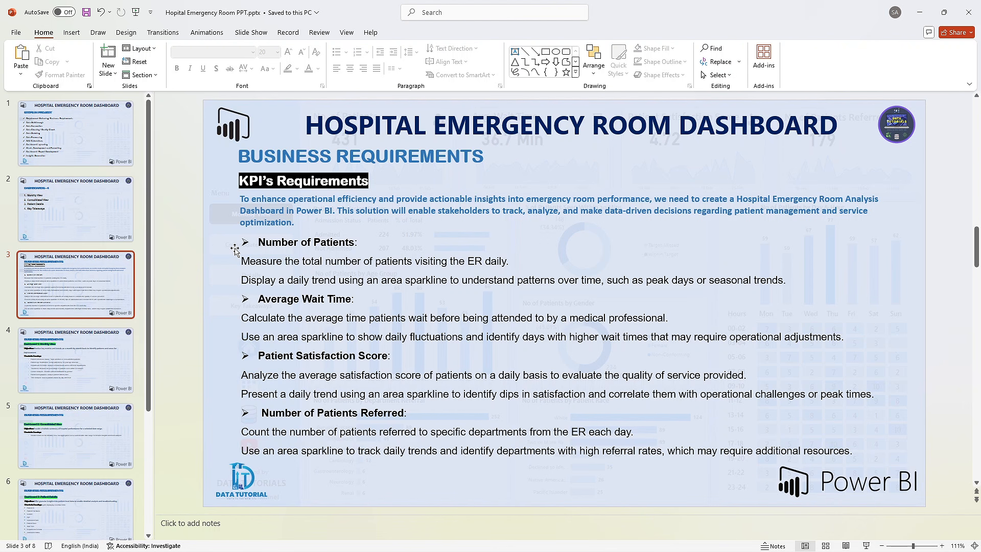
{"action": "key", "text": "alt+Tab"}
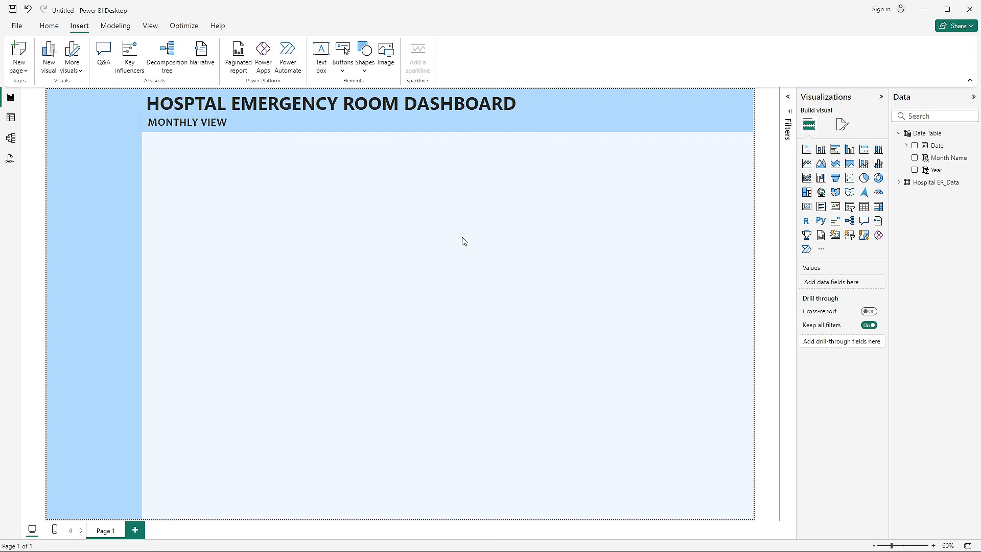
- Nudge the MONTHLY VIEW text box slightly to line up with the start of the title above it
{"action": "left_click", "coordinate": [239, 125]}
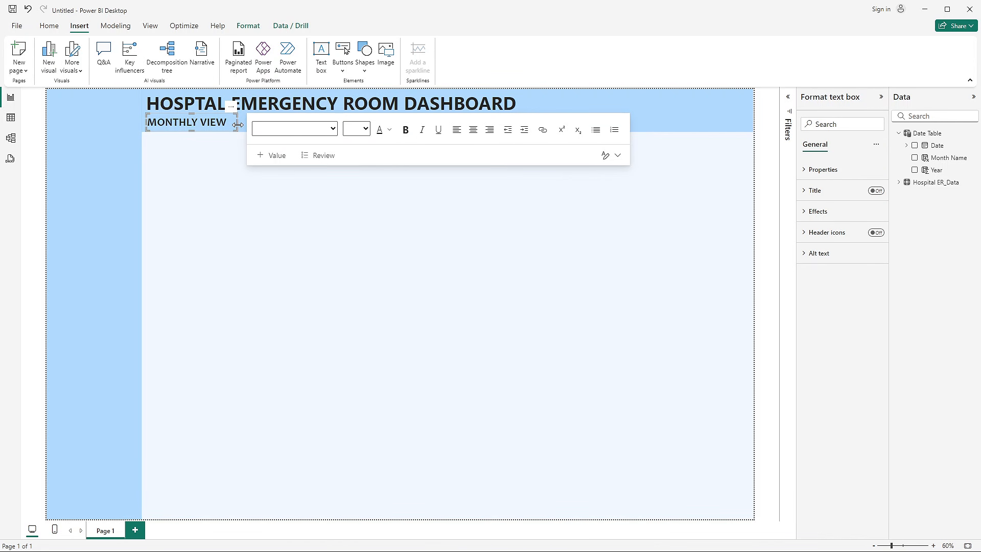
{"action": "left_click", "coordinate": [381, 322]}
- Expand the Hospital ER_Data table's fields and check them against the KPI requirements slide in PowerPoint
{"action": "left_click", "coordinate": [900, 184]}
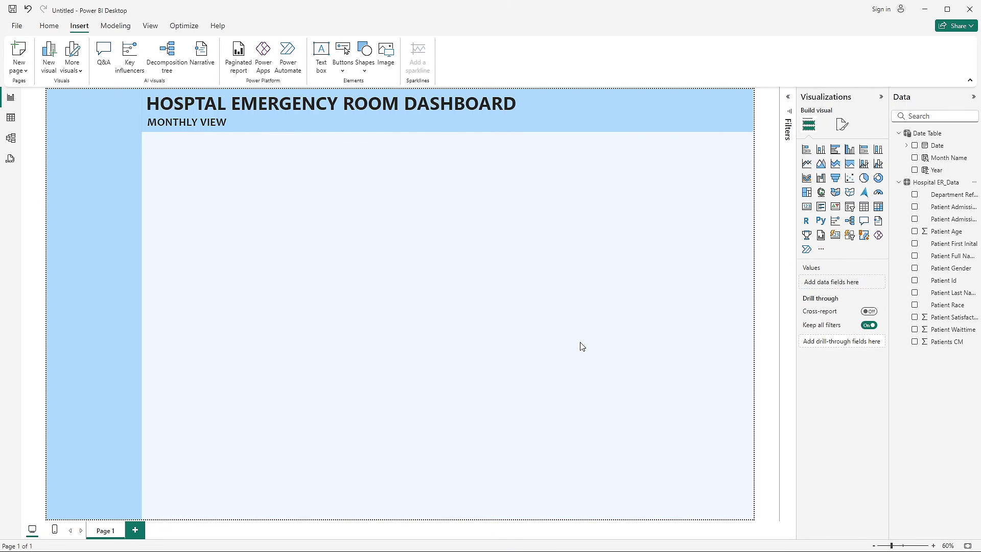
{"action": "key", "text": "alt+Tab"}
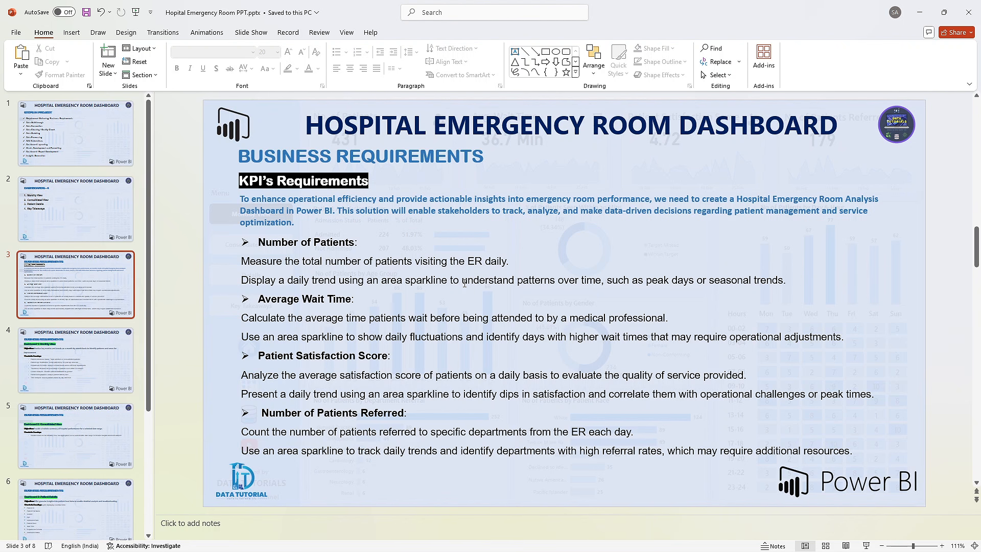
{"action": "key", "text": "alt+Tab"}
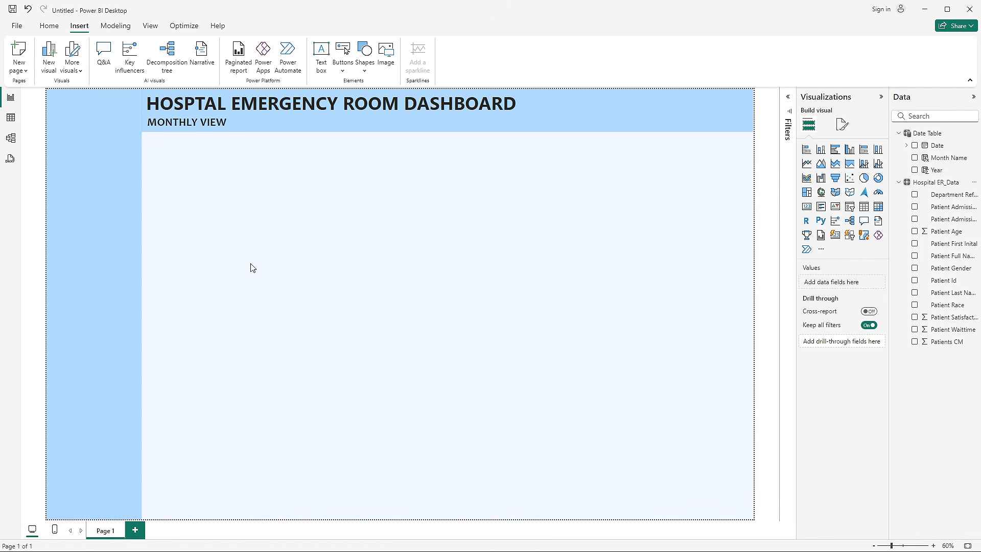
- Start a new measure named No of Patients in the Hospital ER_Data table
{"action": "right_click", "coordinate": [948, 236]}
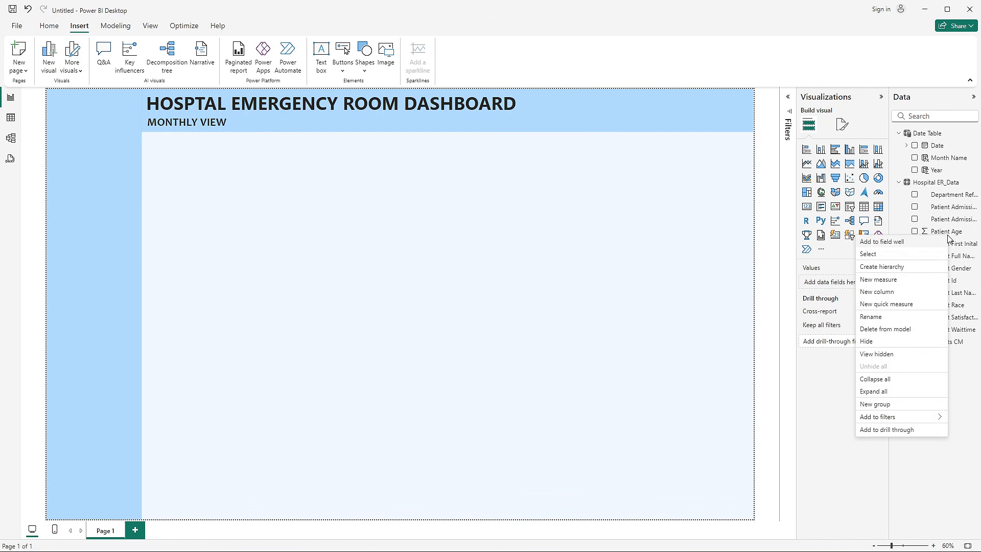
{"action": "left_click", "coordinate": [887, 279]}
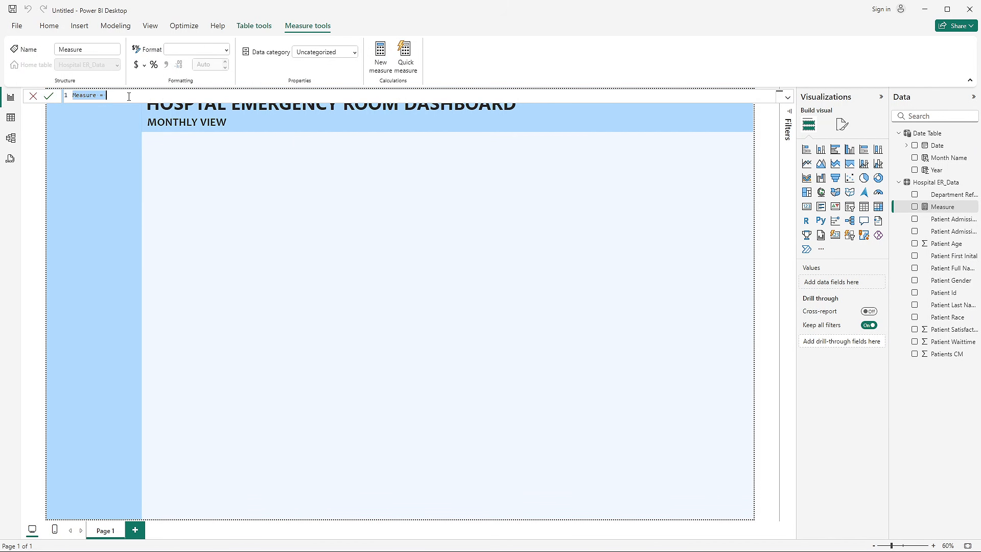
{"action": "double_click", "coordinate": [102, 100]}
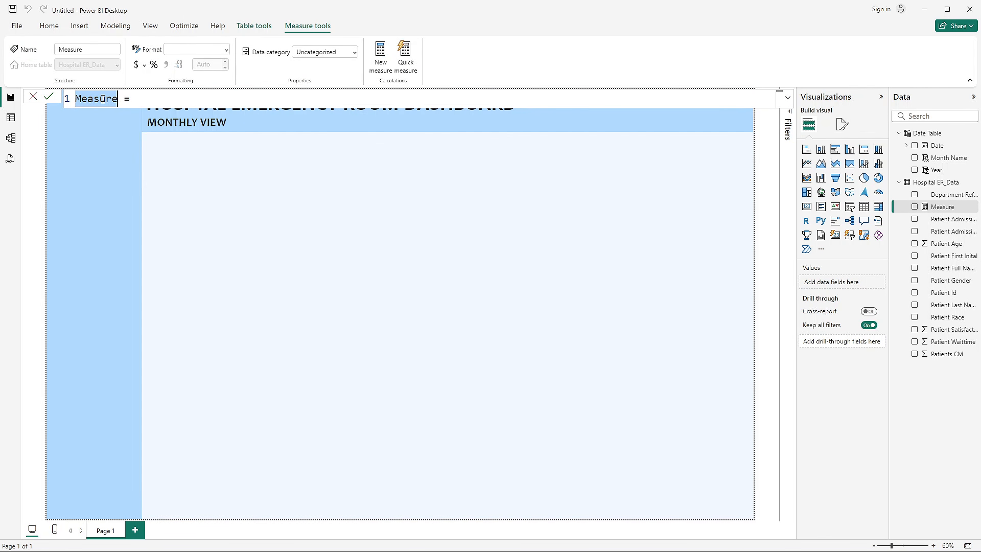
{"action": "type", "text": "No of P"}
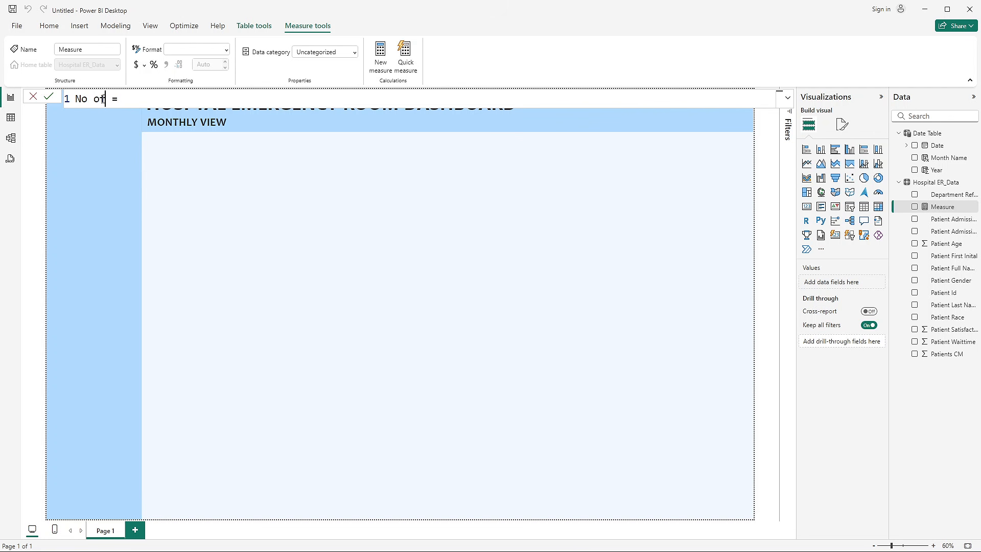
{"action": "type", "text": "atients"}
- Switch to Hospital ER_Data.csv in Excel, examine the patient rows and the Patient Id column for repeated values, and return to the untitled Power BI report
{"action": "left_click", "coordinate": [570, 540]}
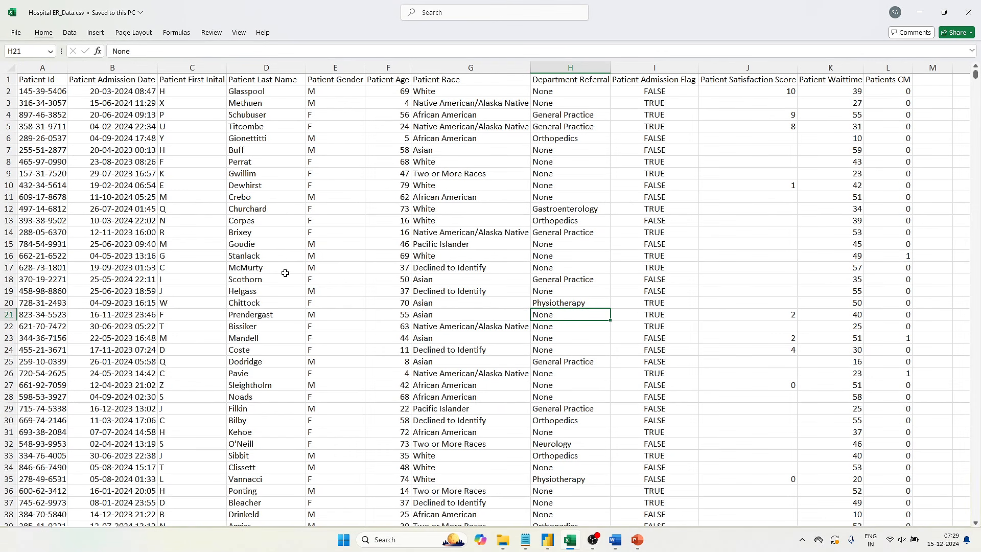
{"action": "left_click", "coordinate": [8, 91]}
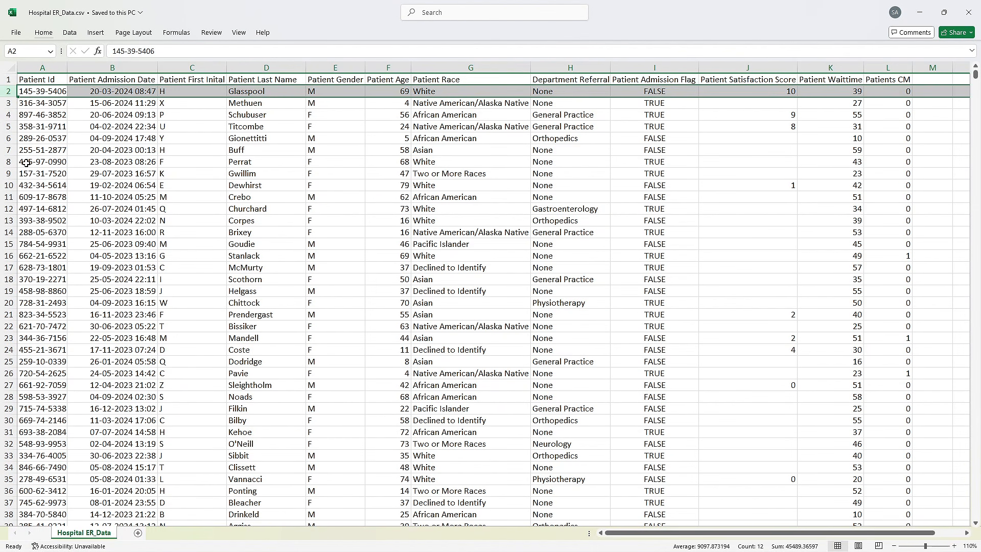
{"action": "left_click", "coordinate": [8, 138]}
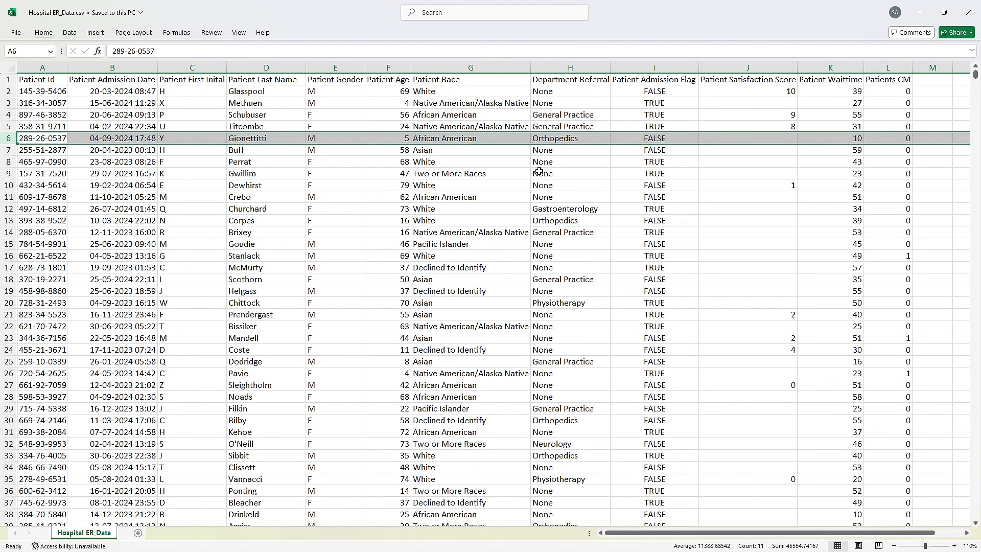
{"action": "left_click", "coordinate": [170, 254]}
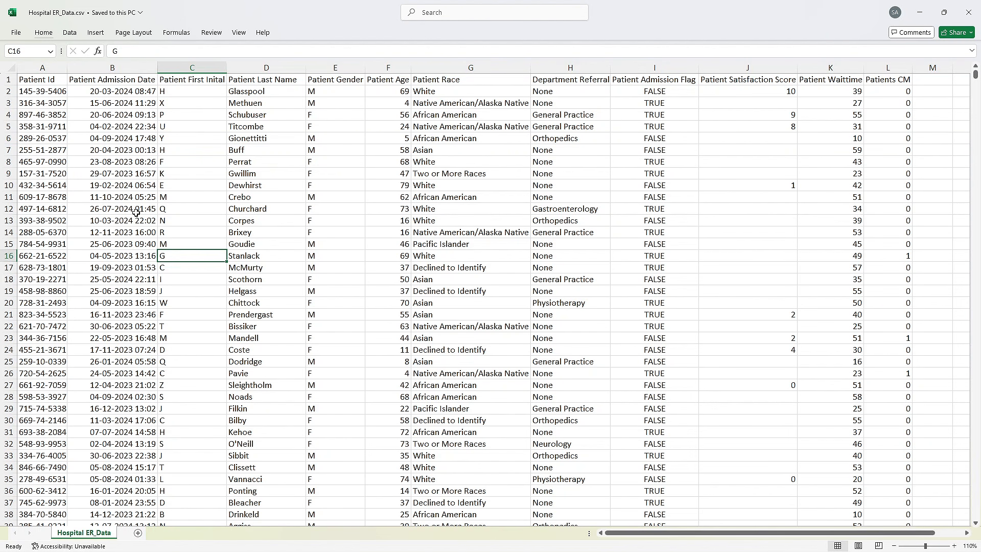
{"action": "left_click", "coordinate": [47, 93]}
{"action": "left_click_drag", "start_coordinate": [47, 93], "coordinate": [82, 327]}
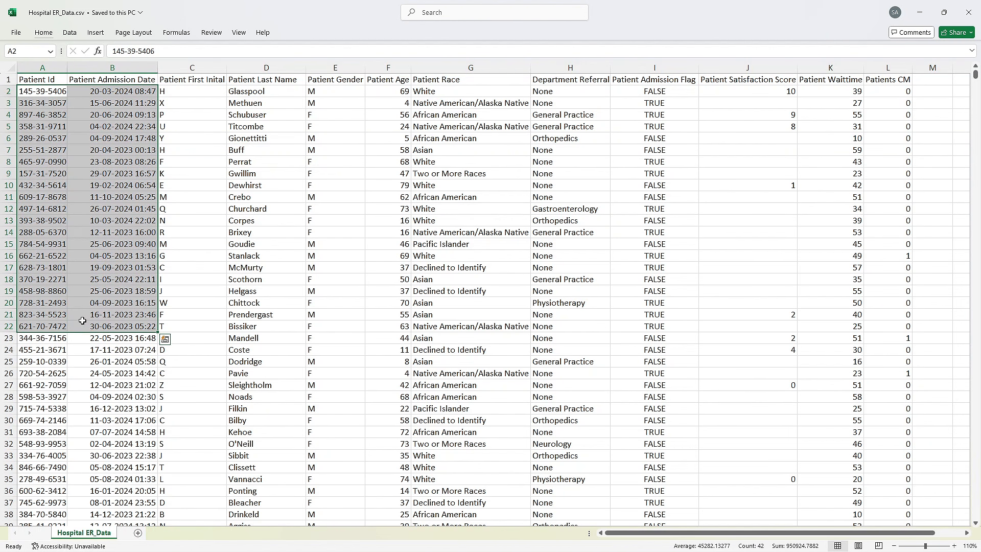
{"action": "left_click", "coordinate": [185, 302]}
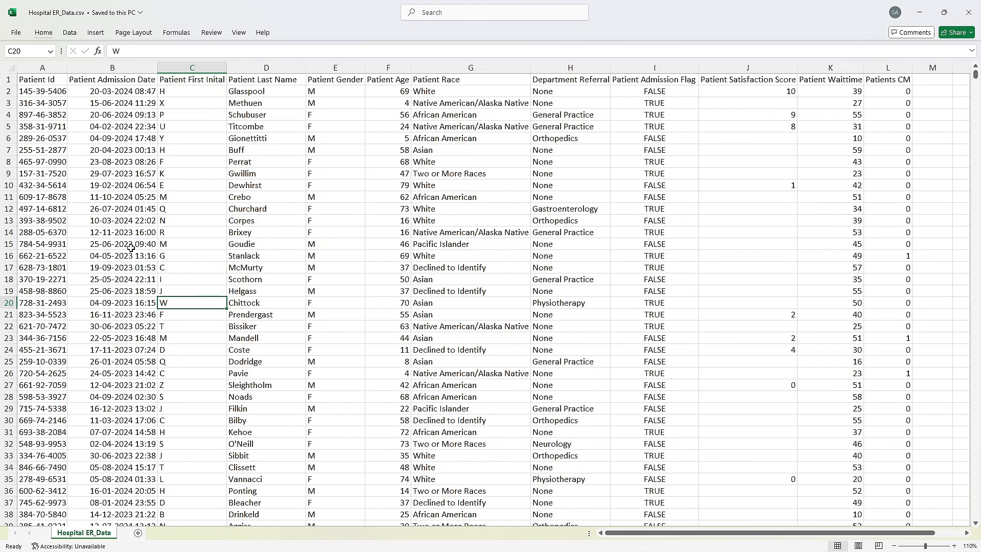
{"action": "left_click_drag", "start_coordinate": [57, 161], "coordinate": [57, 313]}
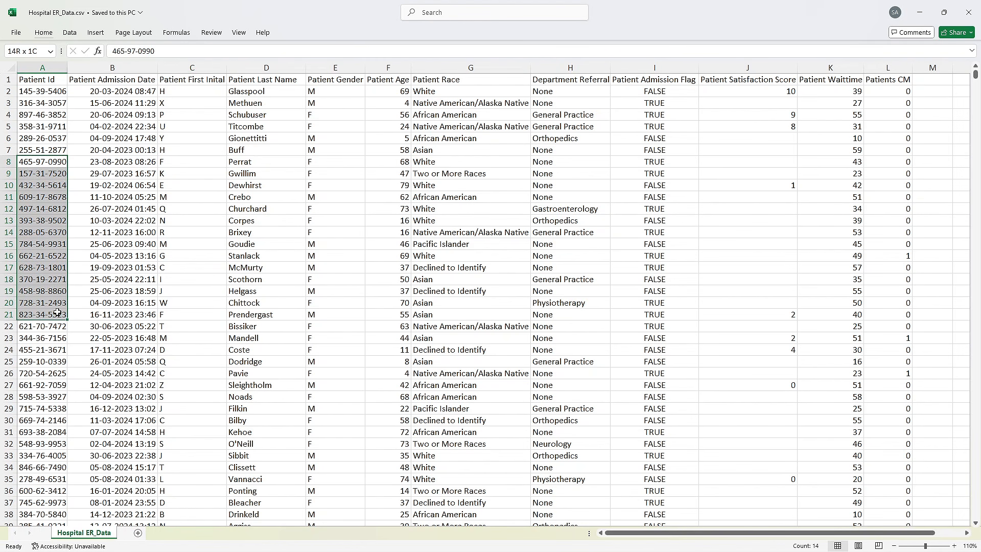
{"action": "left_click", "coordinate": [155, 292]}
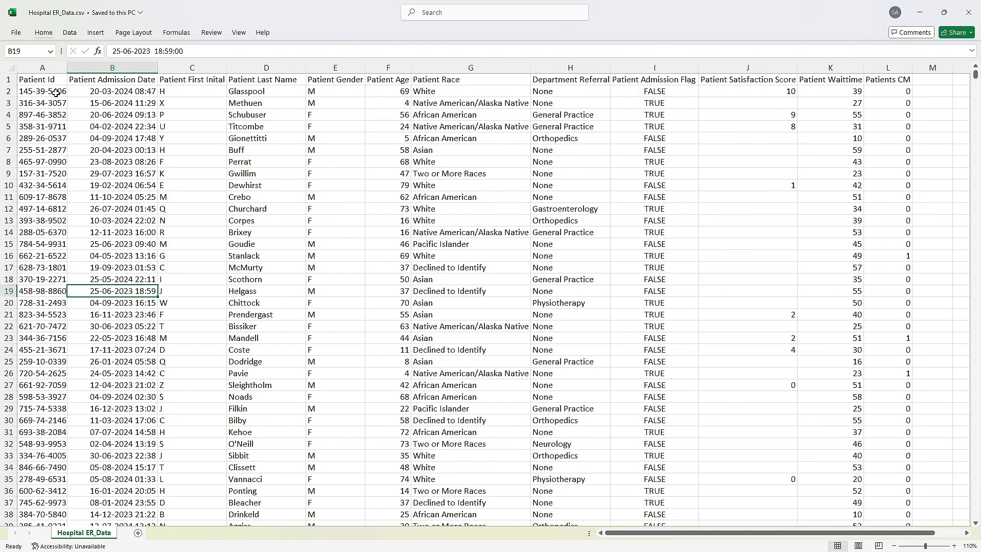
{"action": "left_click_drag", "start_coordinate": [56, 93], "coordinate": [59, 172]}
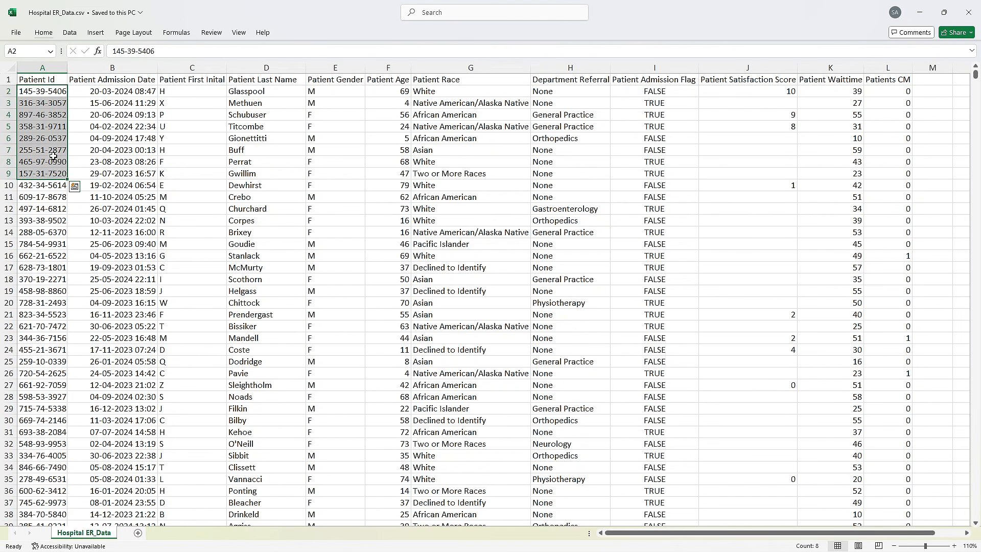
{"action": "left_click", "coordinate": [53, 158]}
{"action": "left_click", "coordinate": [52, 102]}
{"action": "left_click", "coordinate": [51, 126]}
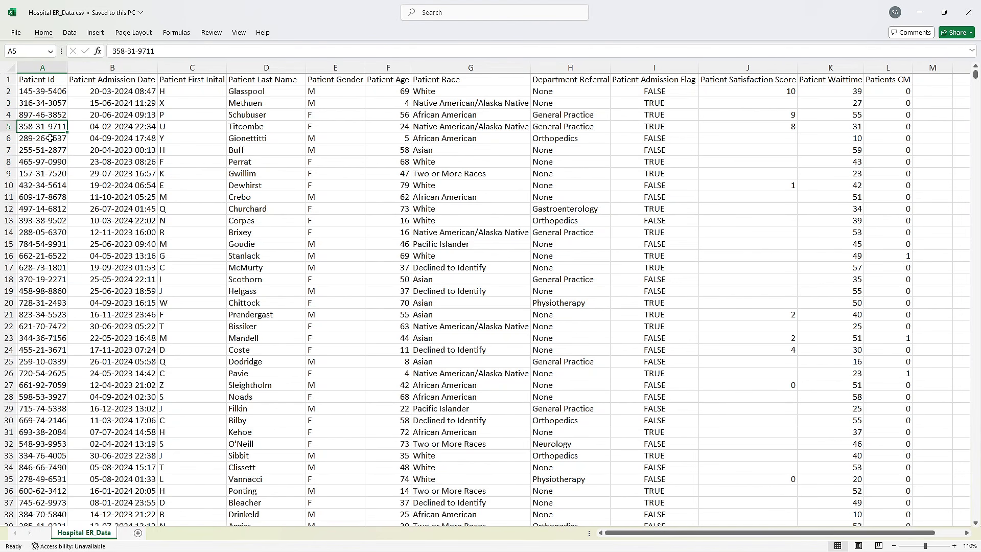
{"action": "left_click", "coordinate": [49, 139]}
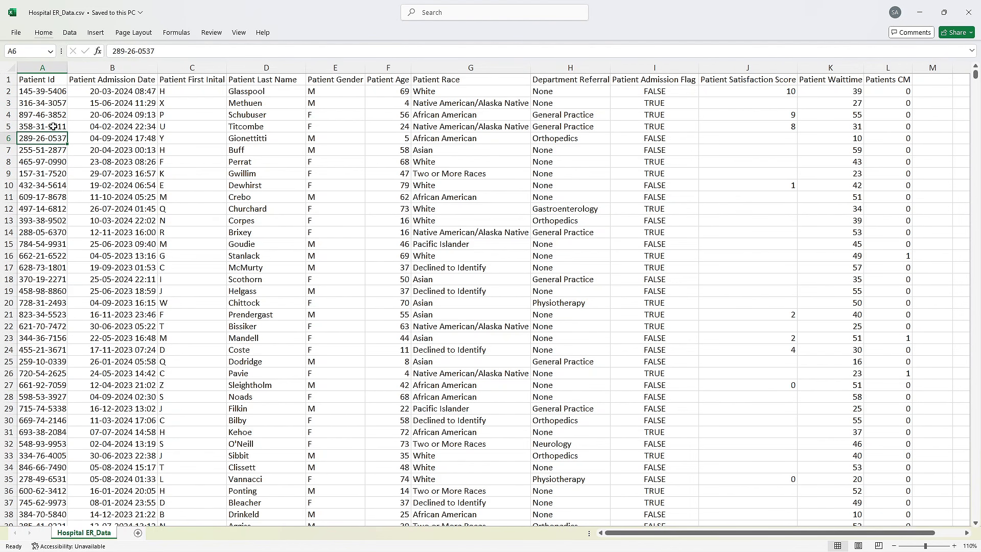
{"action": "left_click_drag", "start_coordinate": [53, 115], "coordinate": [67, 277]}
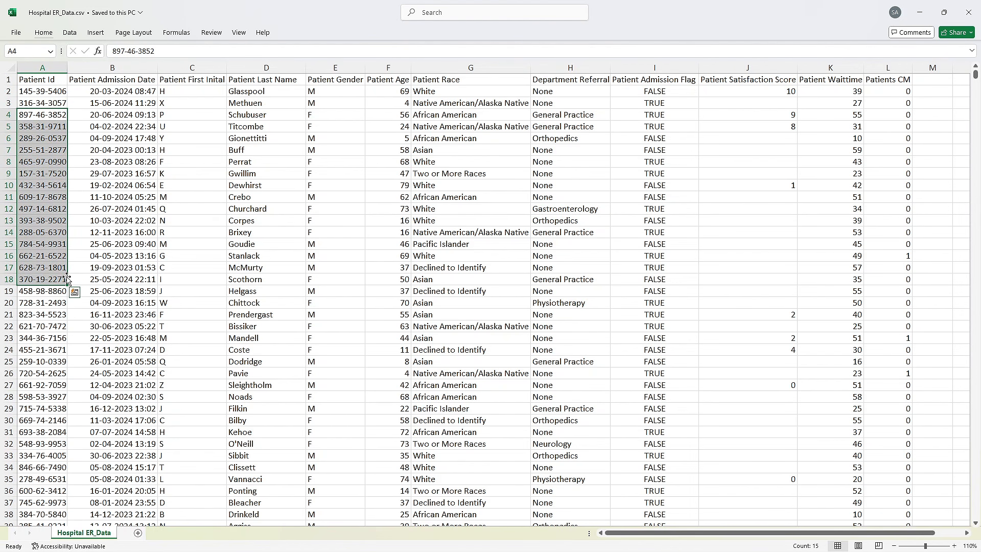
{"action": "left_click", "coordinate": [44, 161]}
{"action": "left_click_drag", "start_coordinate": [46, 138], "coordinate": [45, 190]}
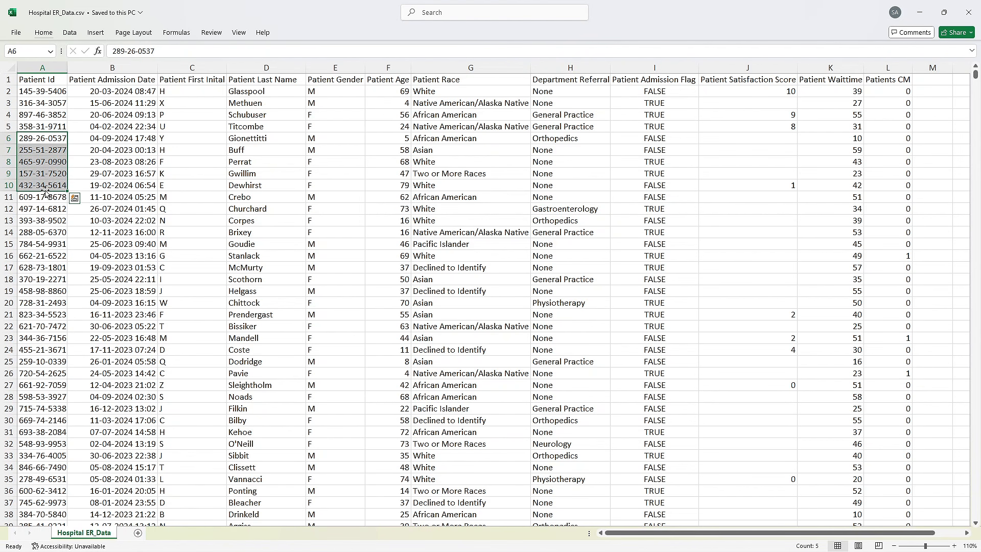
{"action": "left_click", "coordinate": [45, 115]}
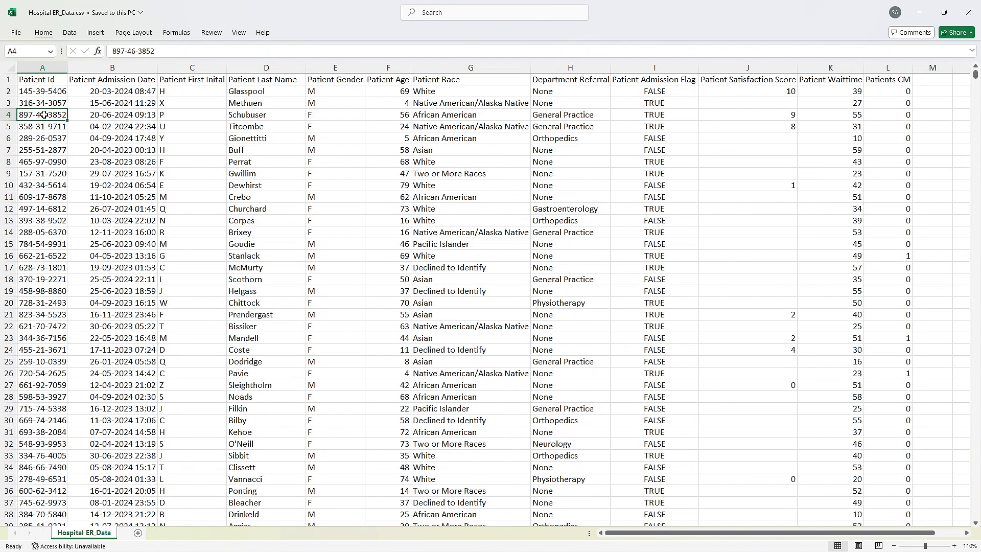
{"action": "key", "text": "alt+Tab"}
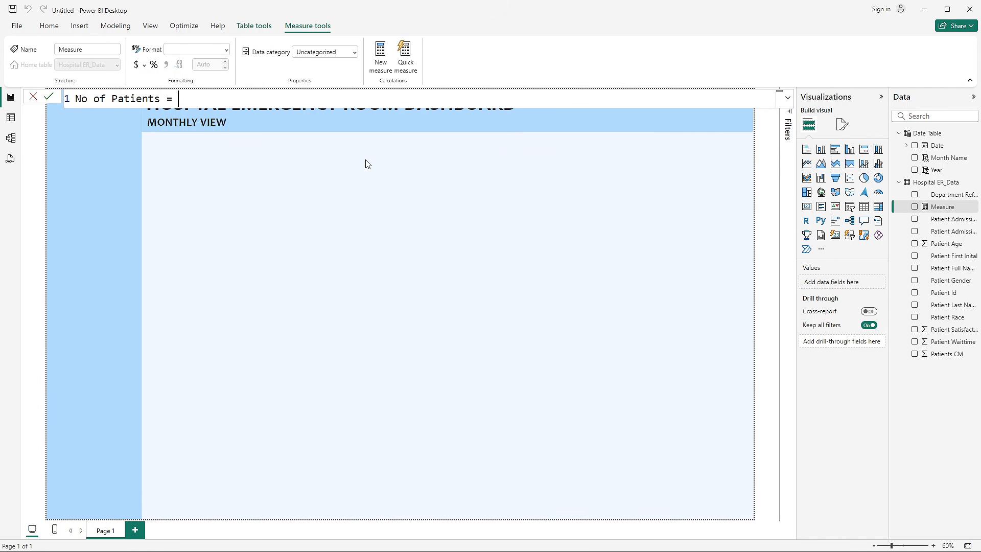
- Define the No of Patients measure as DISTINCTCOUNT('Hospital ER_Data'[Patient Id]) and commit it
{"action": "type", "text": "dis"}
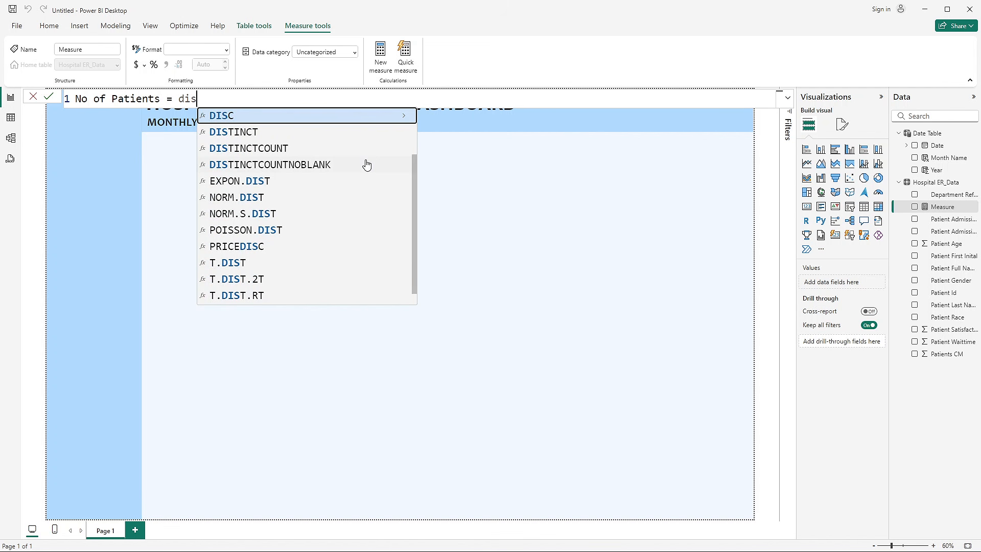
{"action": "left_click", "coordinate": [277, 149]}
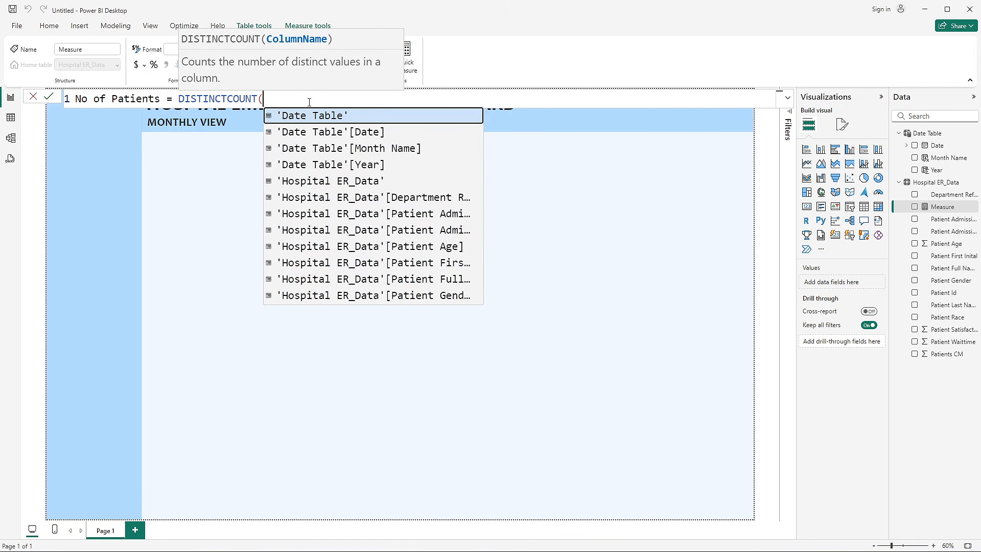
{"action": "type", "text": "pat"}
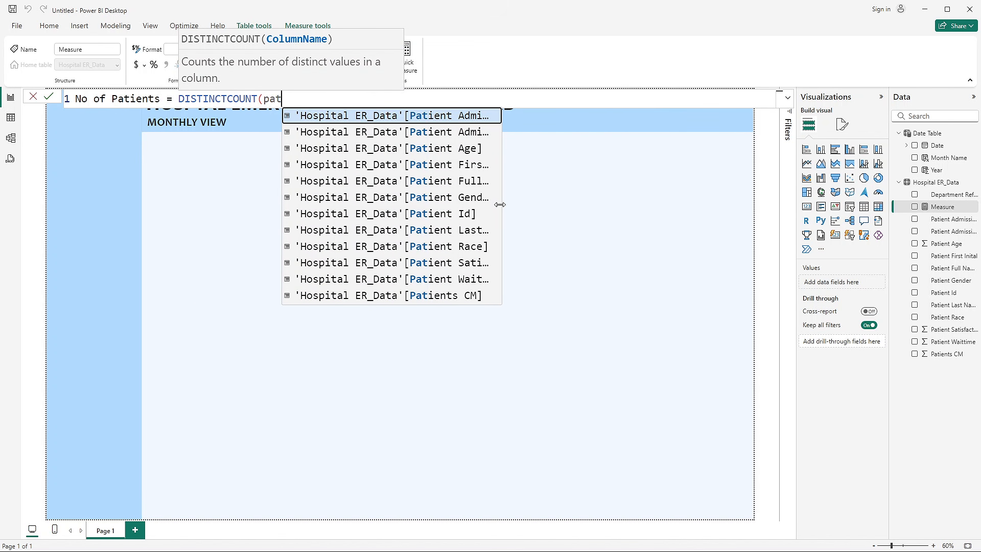
{"action": "left_click", "coordinate": [468, 214]}
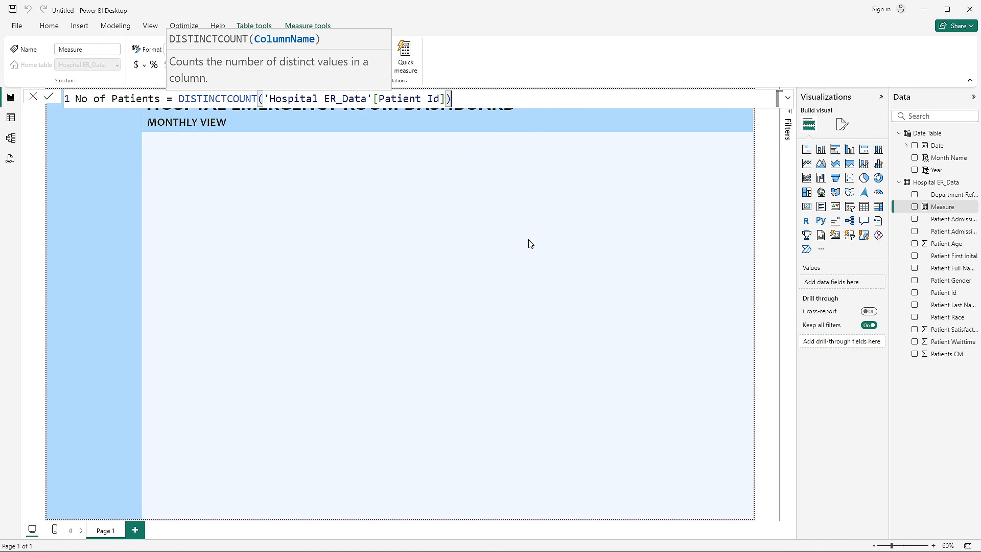
{"action": "type", "text": ")"}
{"action": "key", "text": "Return"}
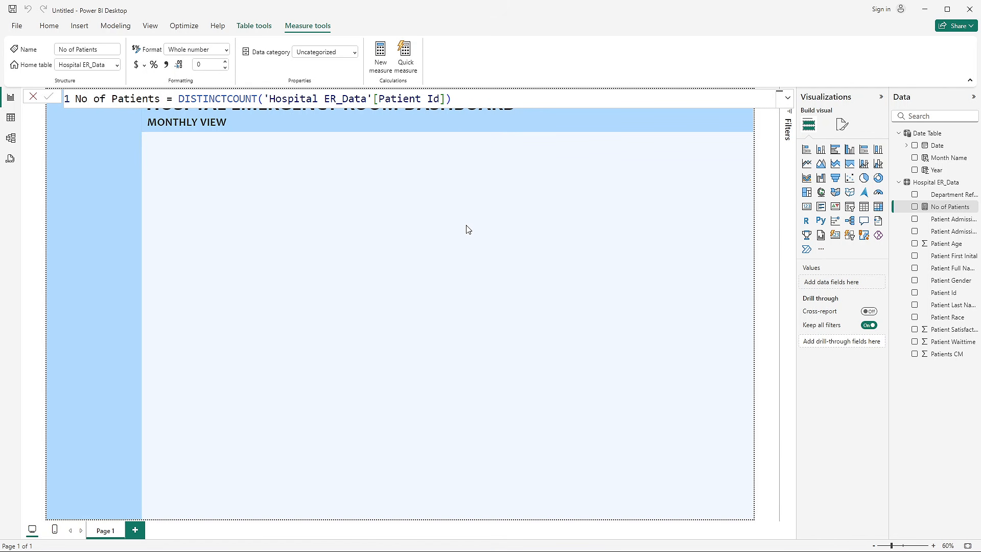
{"action": "left_click", "coordinate": [315, 198]}
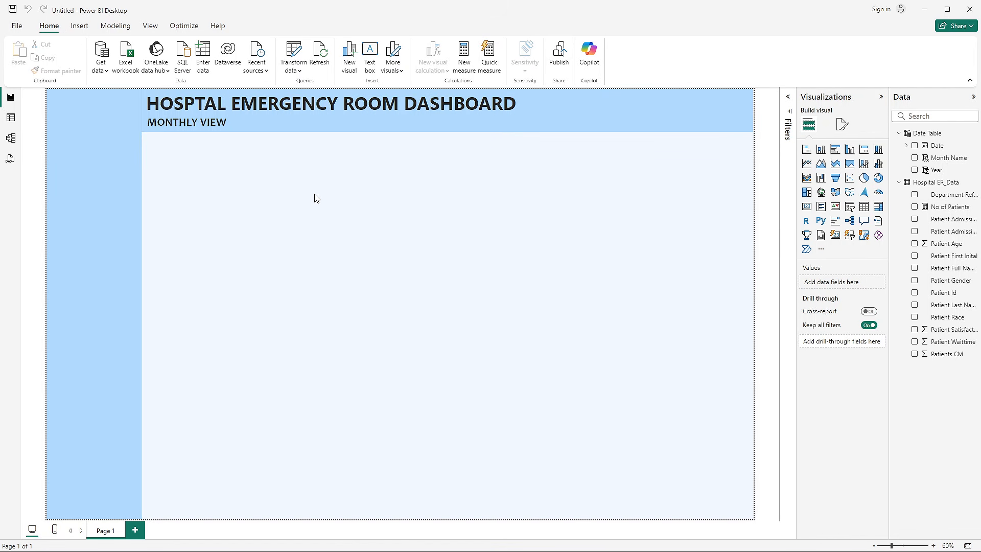
- Add a card visual showing the No of Patients measure, shrunk to a small box in the left half of the page's blank area
{"action": "left_click", "coordinate": [806, 207]}
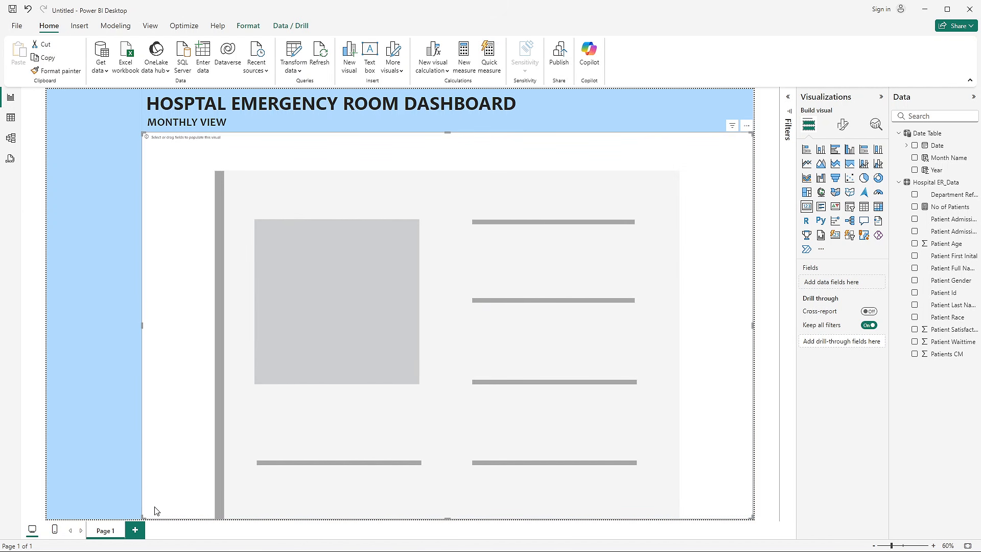
{"action": "left_click_drag", "start_coordinate": [144, 518], "coordinate": [263, 318]}
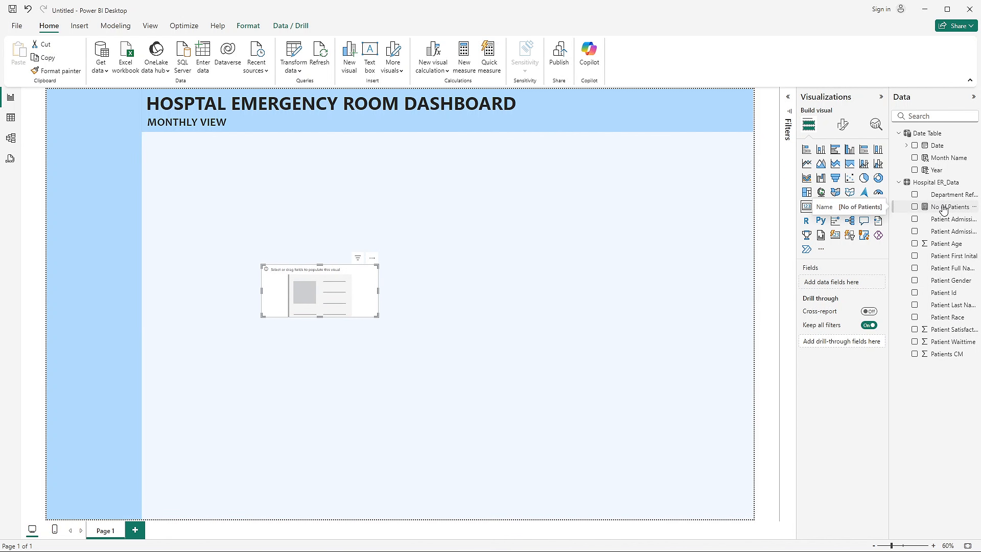
{"action": "left_click", "coordinate": [915, 207]}
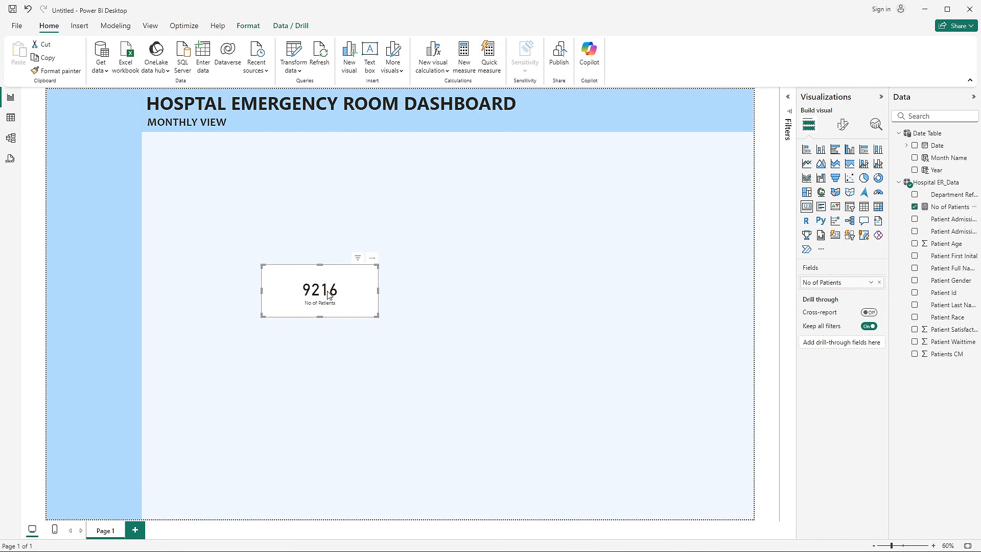
{"action": "left_click", "coordinate": [417, 312]}
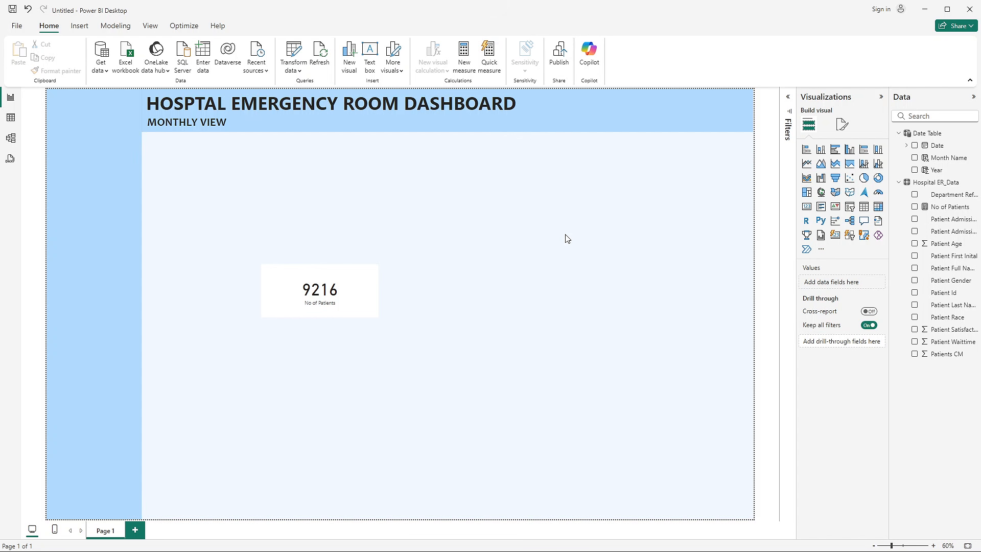
- Switch to the finished Hospital Emergency Room Analysis report, review its Month & Year slicer options, and return to the untitled report
{"action": "key", "text": "alt+Tab"}
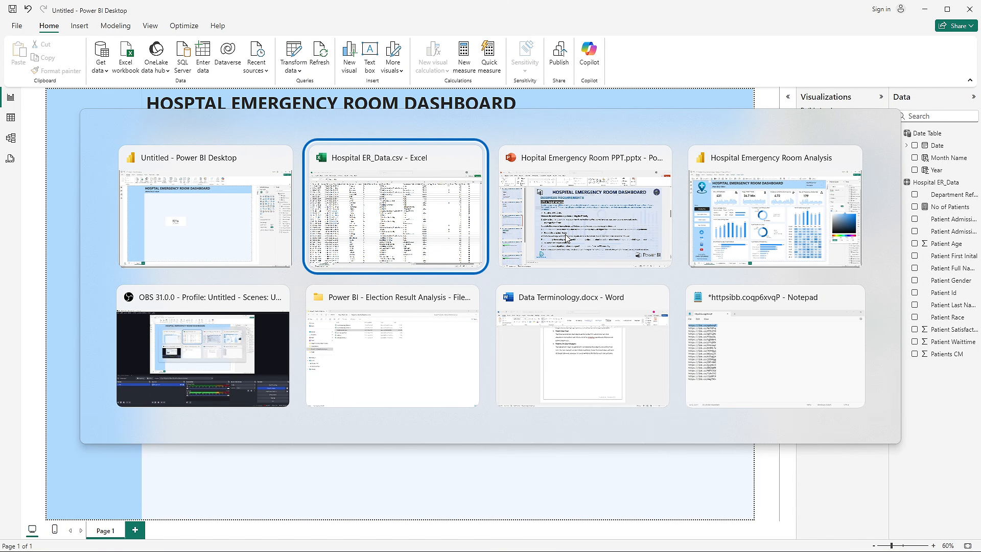
{"action": "left_click", "coordinate": [758, 168]}
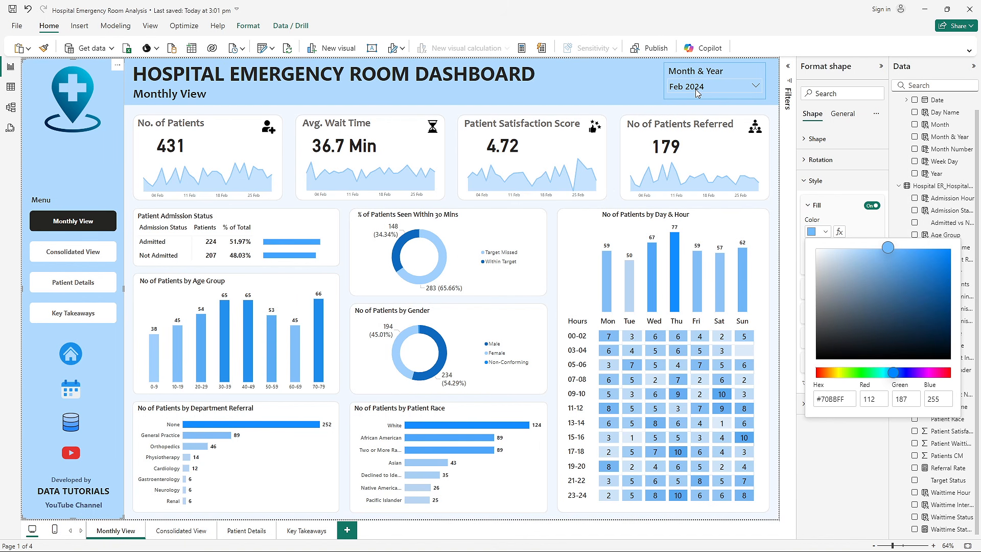
{"action": "left_click", "coordinate": [715, 86]}
{"action": "scroll", "coordinate": [718, 148], "scroll_direction": "up", "scroll_amount": 5}
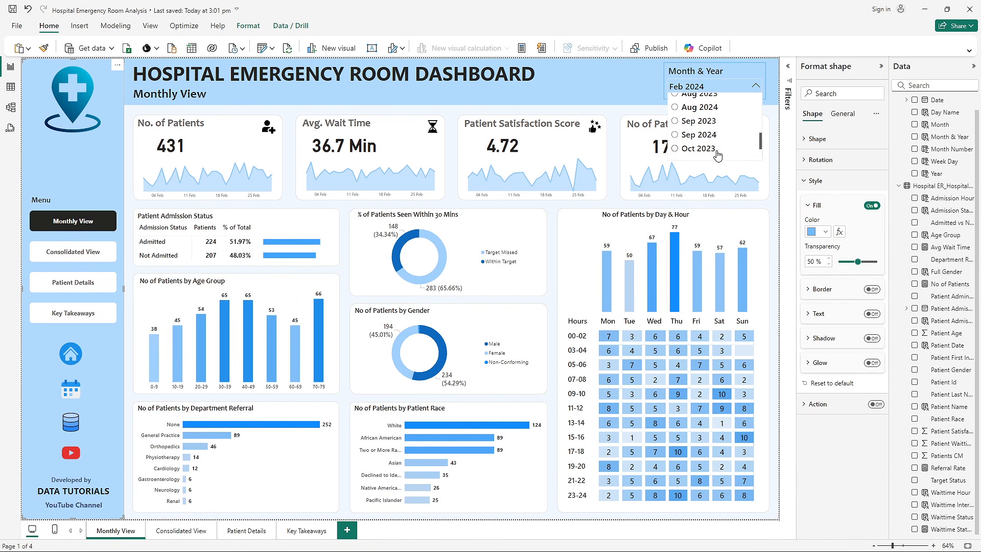
{"action": "key", "text": "alt+Tab"}
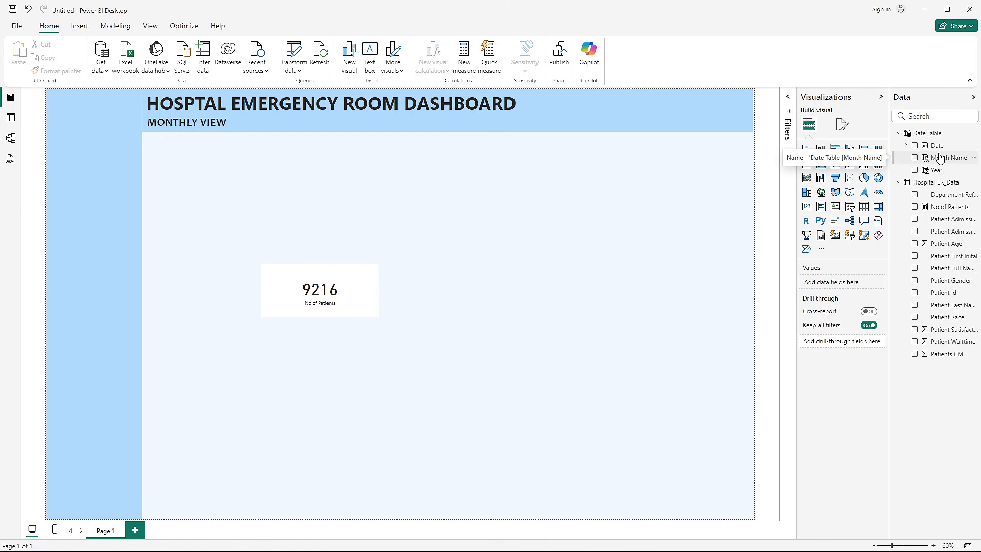
- Add a slicer on the Date Table's Year field, shrunk to a small box below the header in the page's right half
{"action": "left_click", "coordinate": [850, 210]}
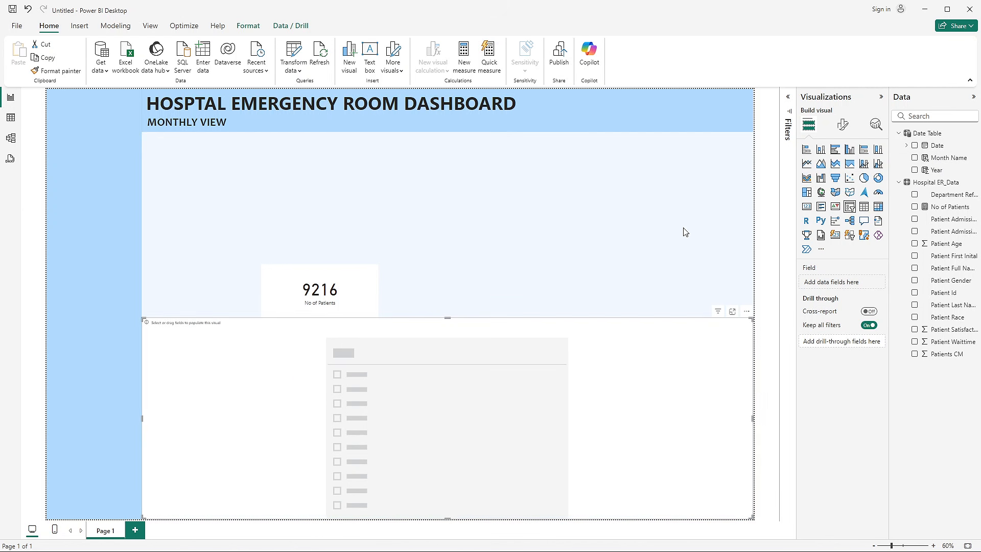
{"action": "left_click_drag", "start_coordinate": [142, 320], "coordinate": [600, 194]}
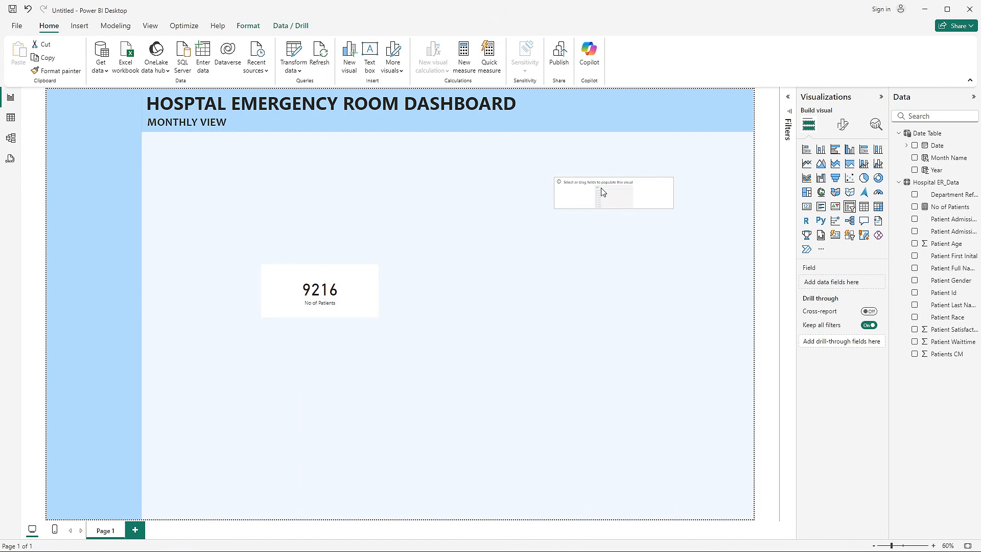
{"action": "left_click", "coordinate": [915, 170]}
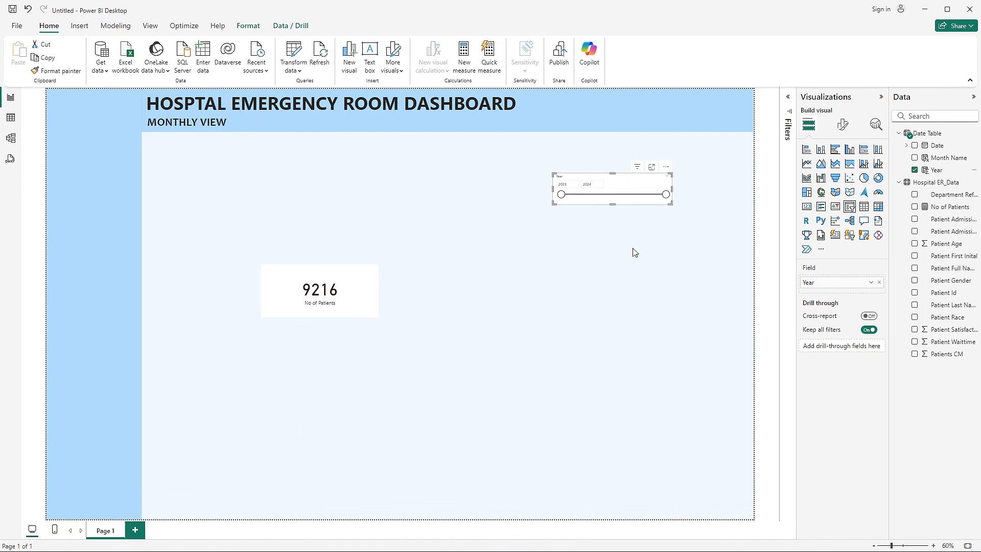
- Set the Year slicer's style to Dropdown and turn on Single select
{"action": "left_click", "coordinate": [842, 125]}
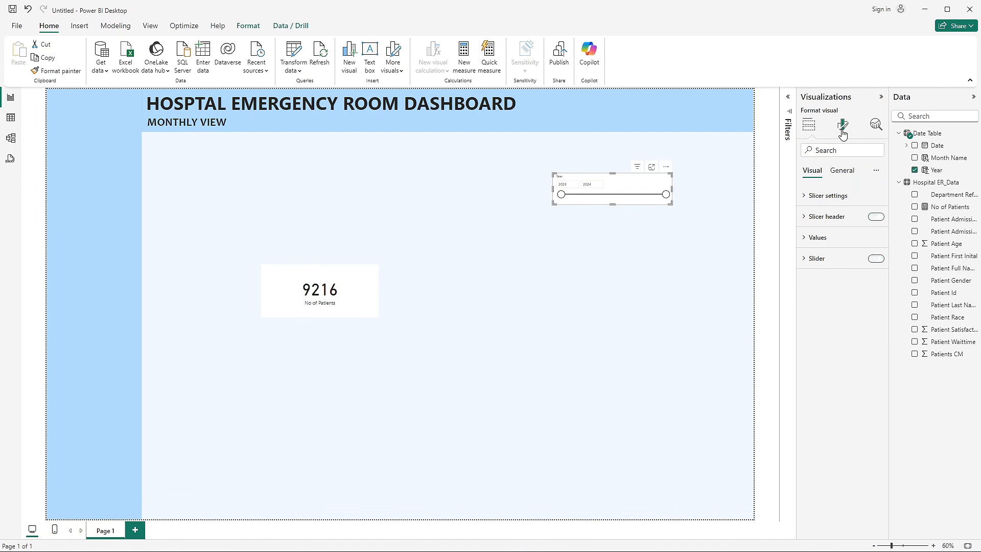
{"action": "left_click", "coordinate": [828, 195]}
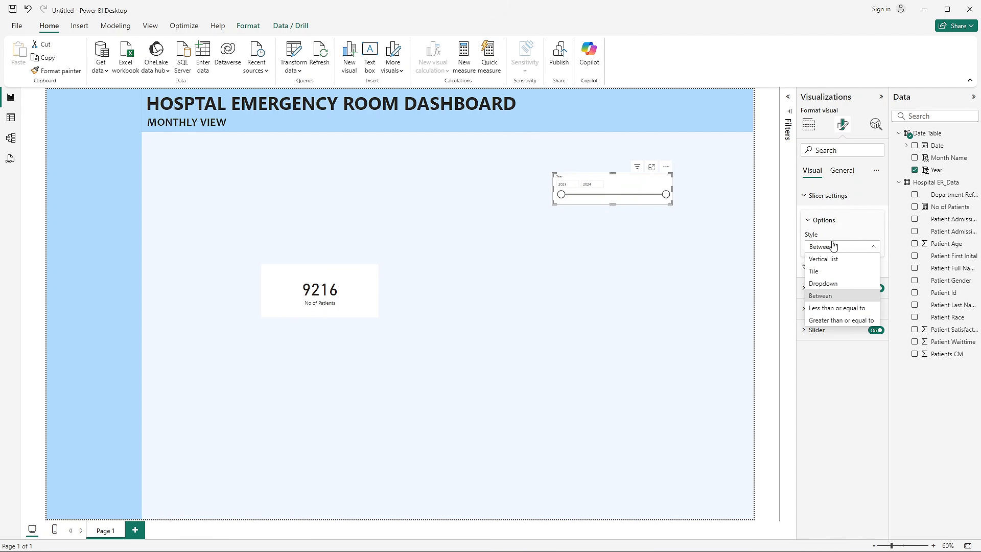
{"action": "left_click", "coordinate": [823, 283]}
{"action": "left_click", "coordinate": [823, 276]}
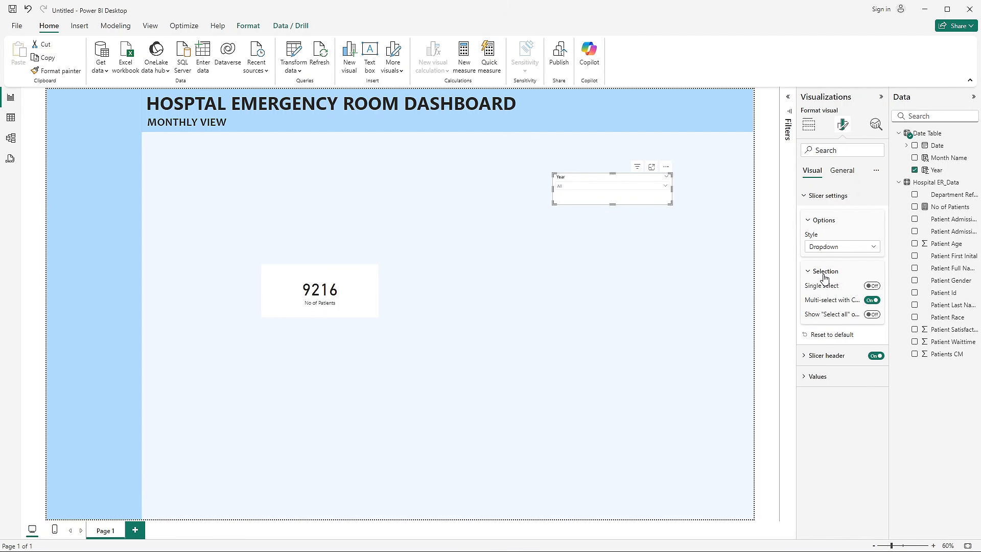
{"action": "left_click", "coordinate": [872, 285]}
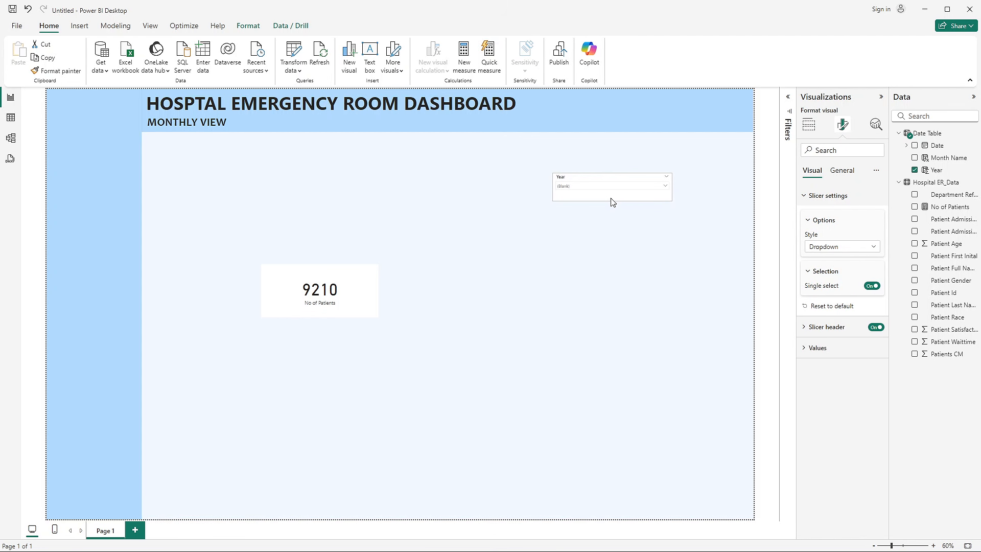
- Try the Year slicer with 2024, and leave it set to 2023
{"action": "left_click", "coordinate": [593, 186]}
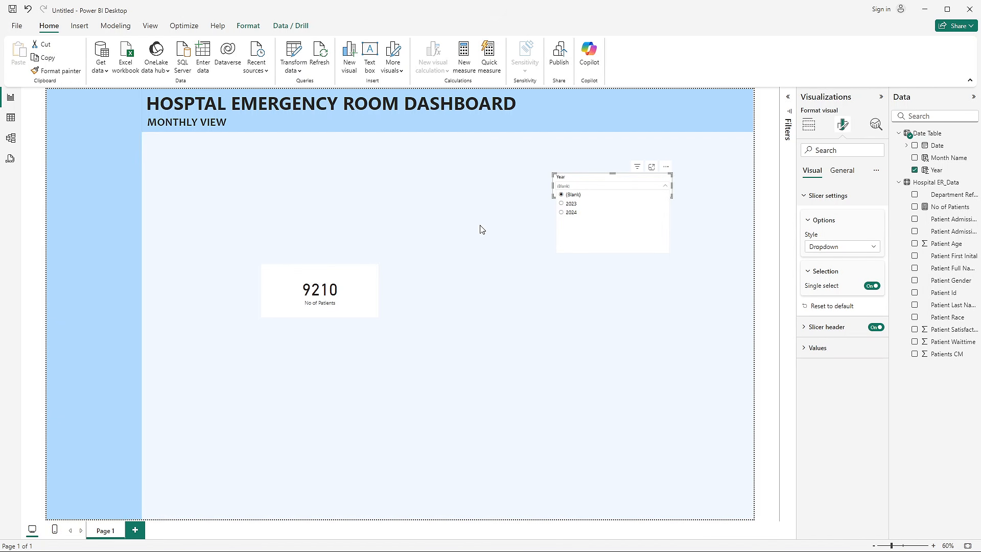
{"action": "left_click", "coordinate": [563, 213]}
{"action": "left_click", "coordinate": [529, 251]}
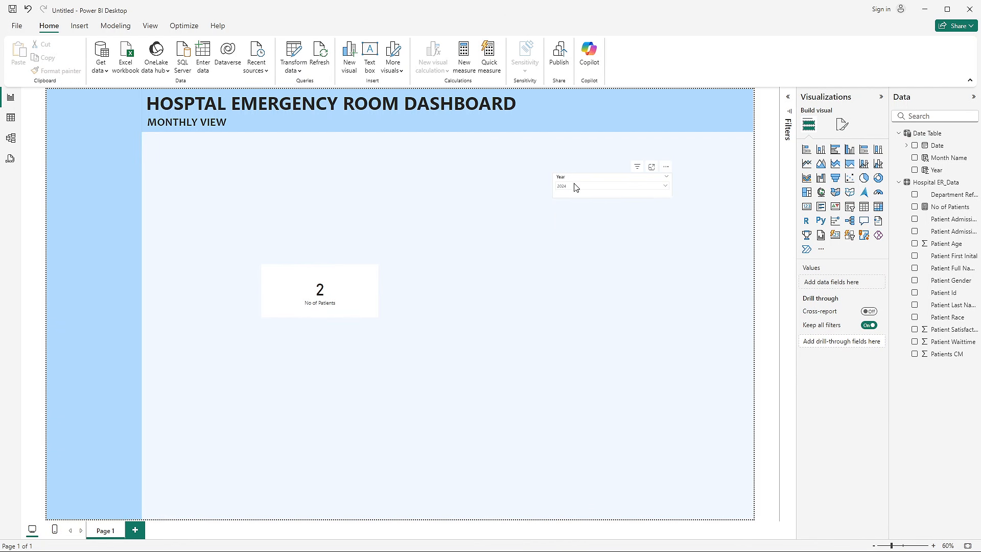
{"action": "left_click", "coordinate": [574, 186]}
{"action": "left_click", "coordinate": [568, 207]}
- Move the Year slicer toward the page's middle and place a duplicate of it level with it on its right
{"action": "left_click_drag", "start_coordinate": [586, 180], "coordinate": [469, 177]}
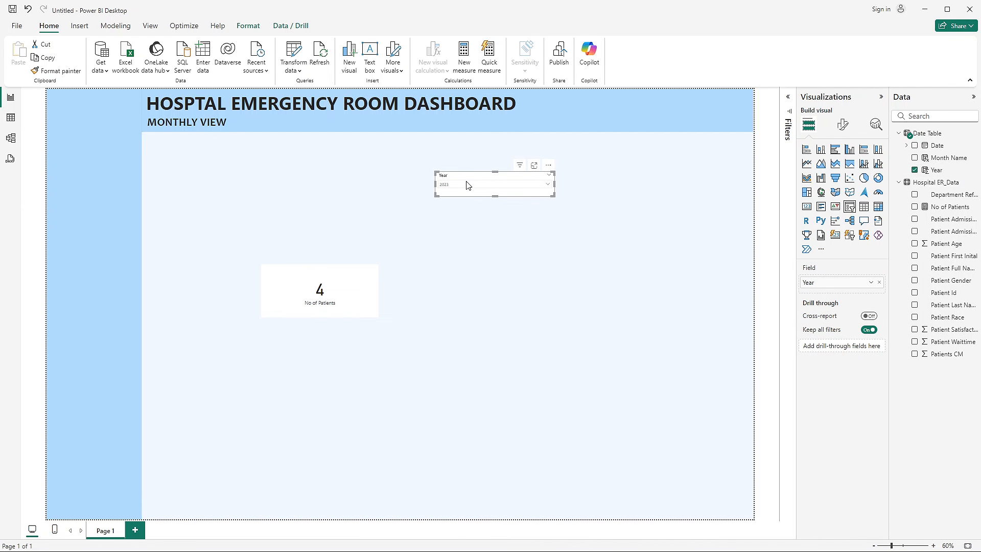
{"action": "key", "text": "ctrl+c"}
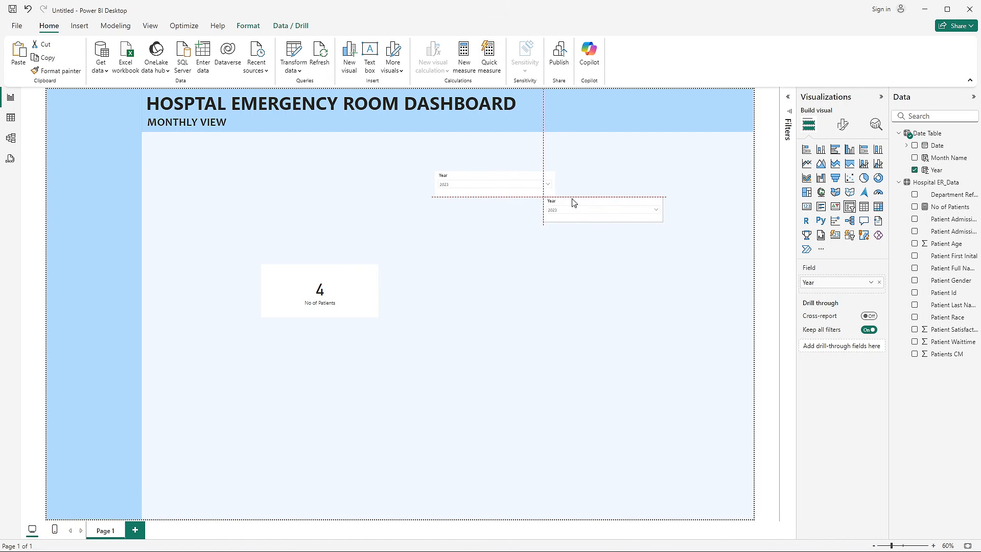
{"action": "key", "text": "ctrl+v"}
{"action": "left_click", "coordinate": [616, 180]}
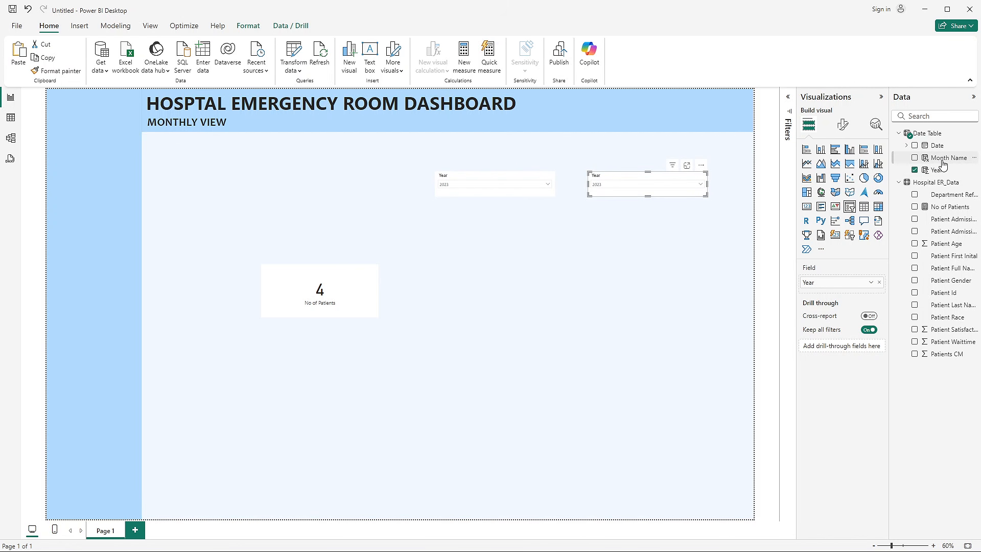
- Replace the Year field in the duplicated slicer with the Date Table's Month Name field
{"action": "left_click_drag", "start_coordinate": [945, 157], "coordinate": [782, 188]}
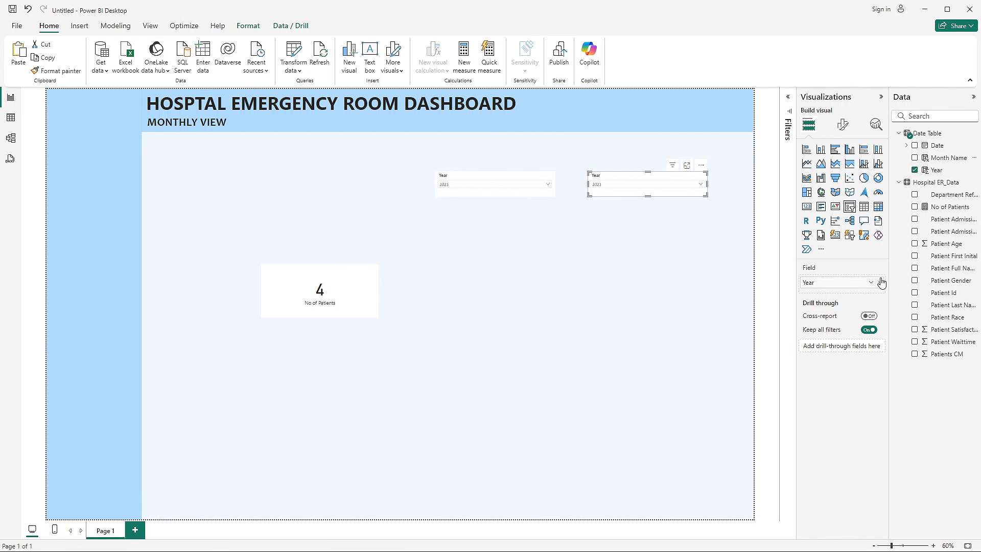
{"action": "left_click", "coordinate": [879, 281]}
{"action": "left_click_drag", "start_coordinate": [940, 157], "coordinate": [667, 181]}
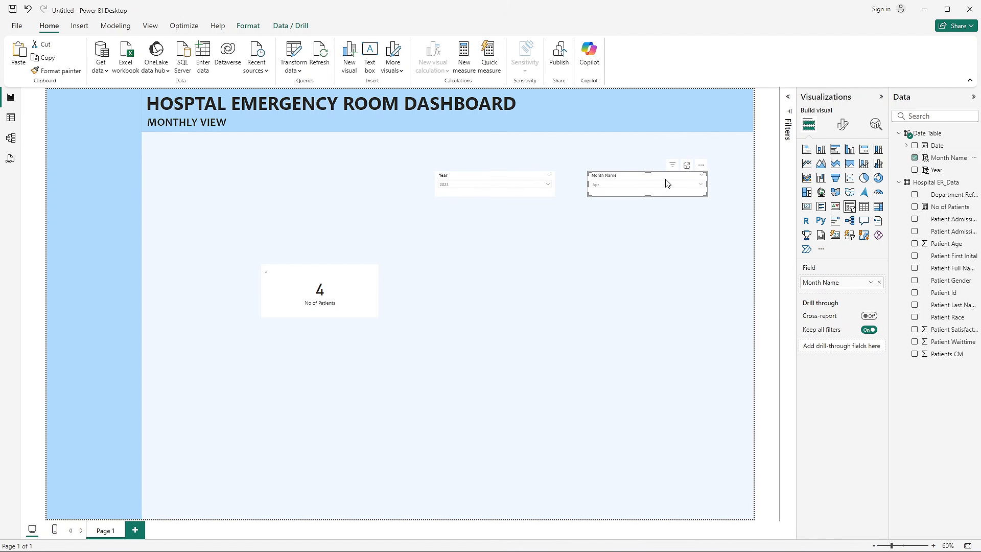
- Check the style option in the Month Name slicer's settings
{"action": "left_click", "coordinate": [843, 124]}
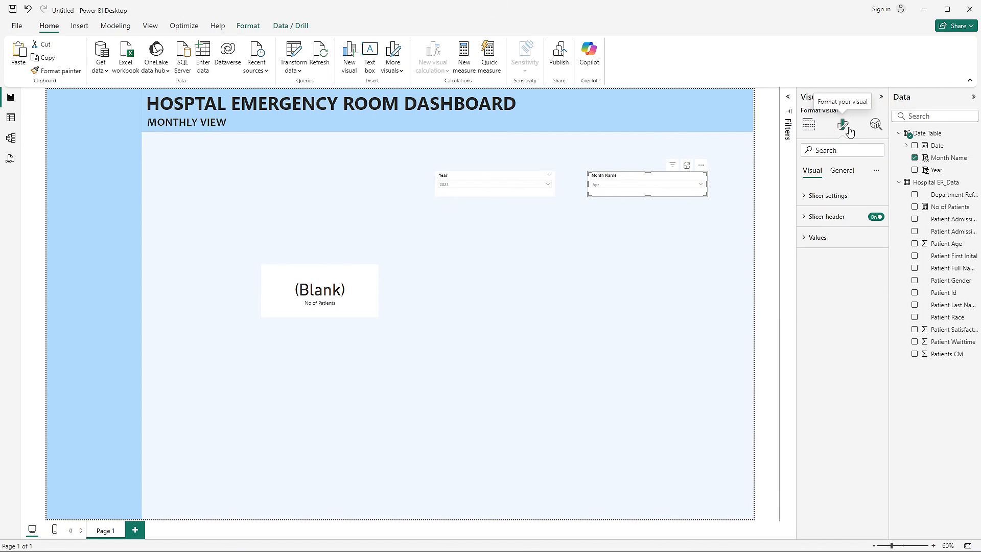
{"action": "left_click", "coordinate": [836, 200]}
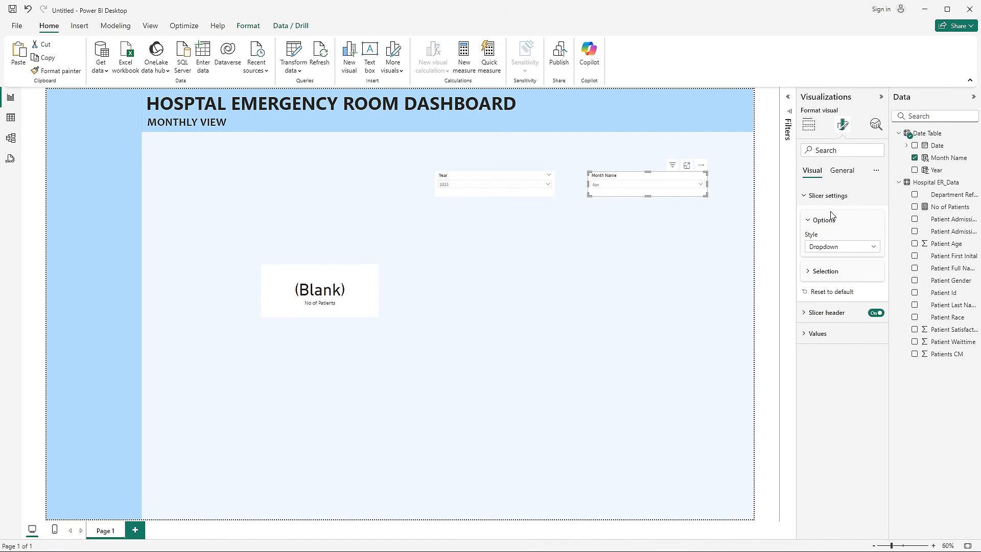
{"action": "left_click", "coordinate": [826, 247]}
{"action": "left_click", "coordinate": [519, 256]}
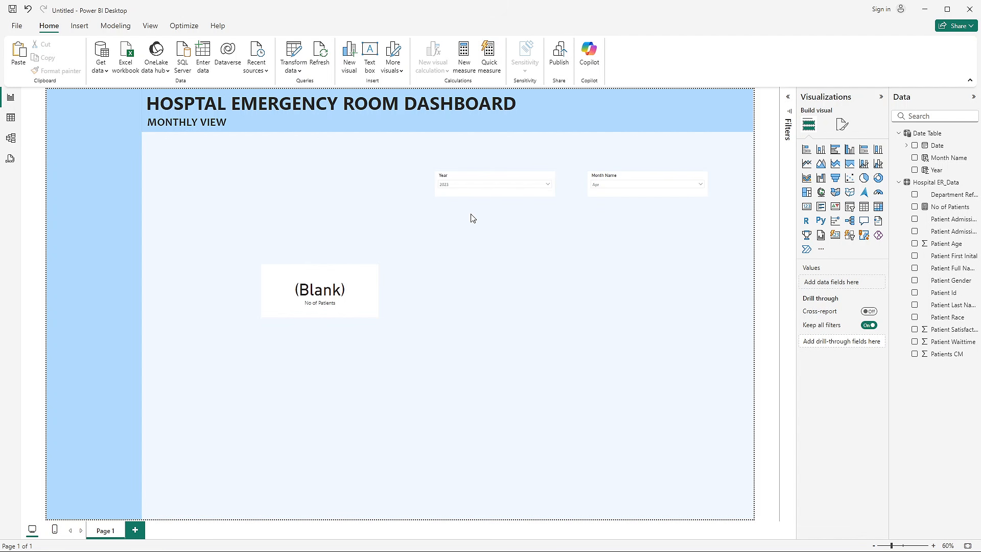
- Compare the Patient Admission Date values in Hospital ER_Data with the Date Table's dates, and inspect the relationship between the two tables
{"action": "left_click", "coordinate": [11, 118]}
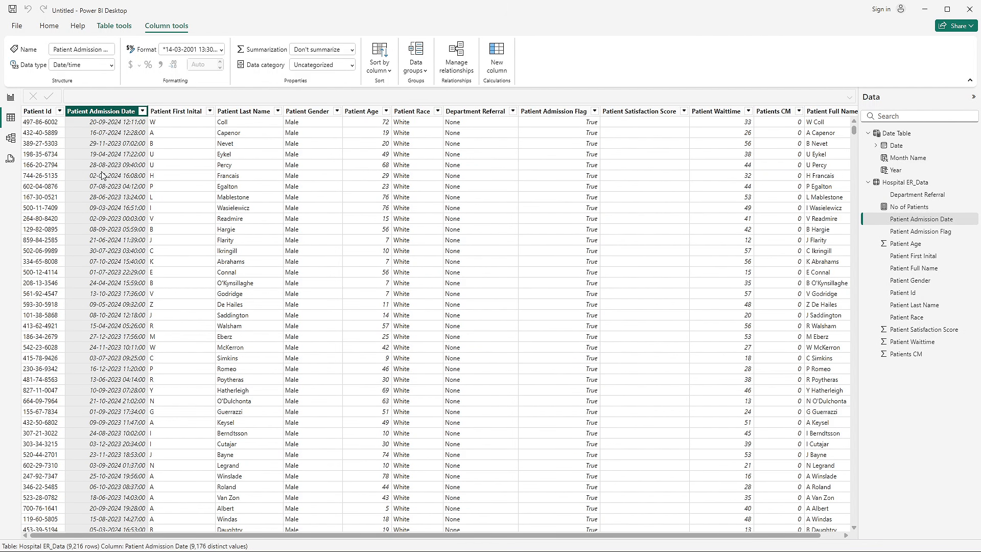
{"action": "scroll", "coordinate": [133, 311], "scroll_direction": "down", "scroll_amount": 2}
{"action": "scroll", "coordinate": [133, 312], "scroll_direction": "up", "scroll_amount": 2}
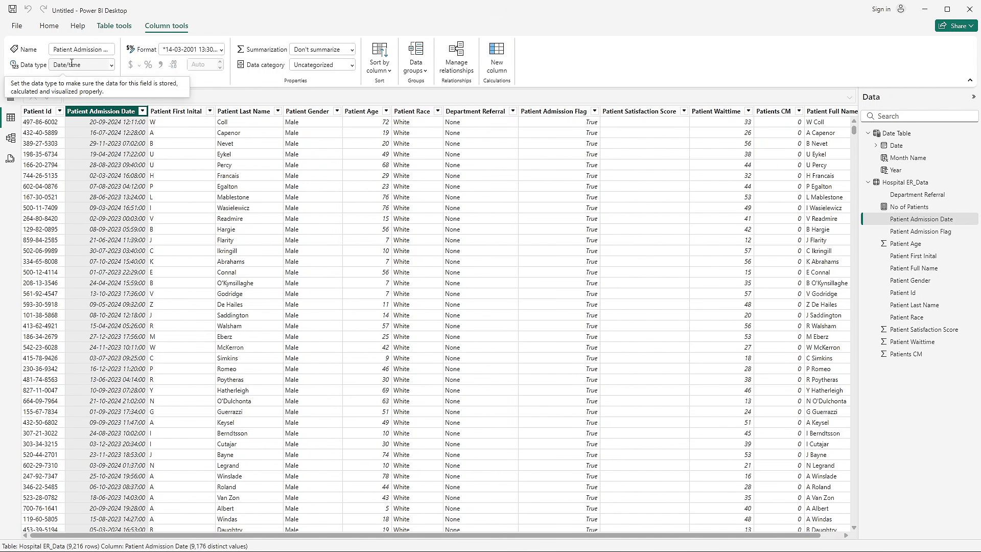
{"action": "left_click", "coordinate": [12, 140]}
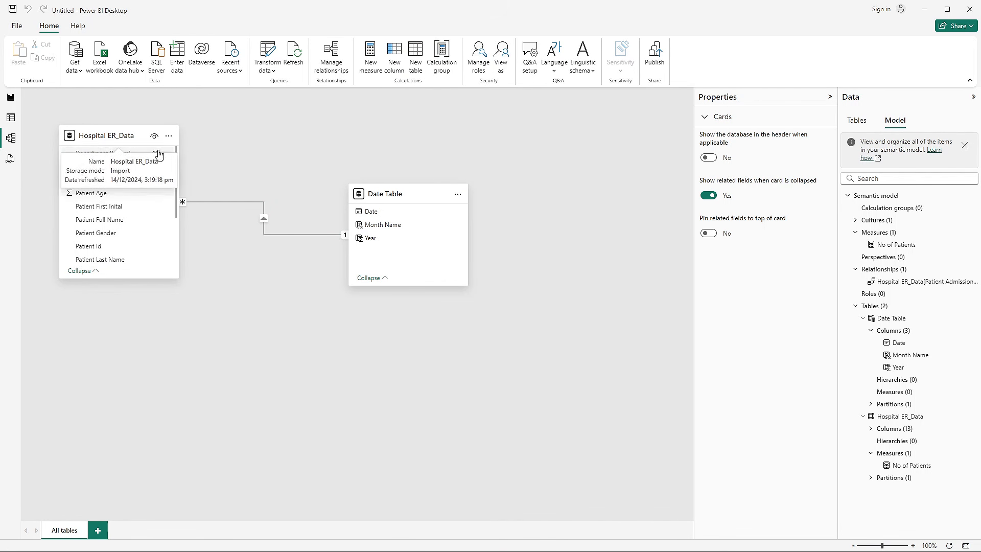
{"action": "left_click", "coordinate": [10, 118]}
{"action": "left_click", "coordinate": [11, 138]}
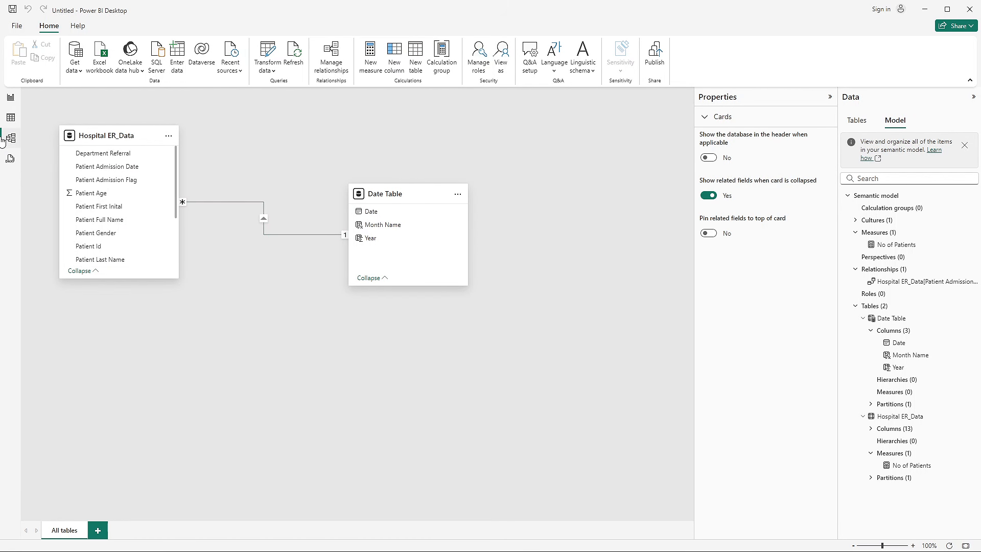
{"action": "left_click", "coordinate": [10, 118]}
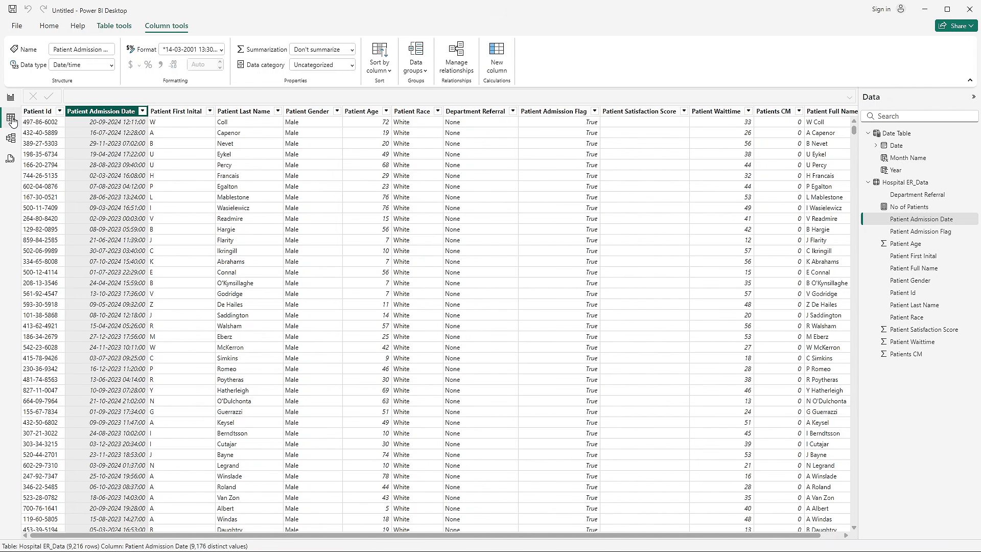
{"action": "left_click", "coordinate": [902, 135]}
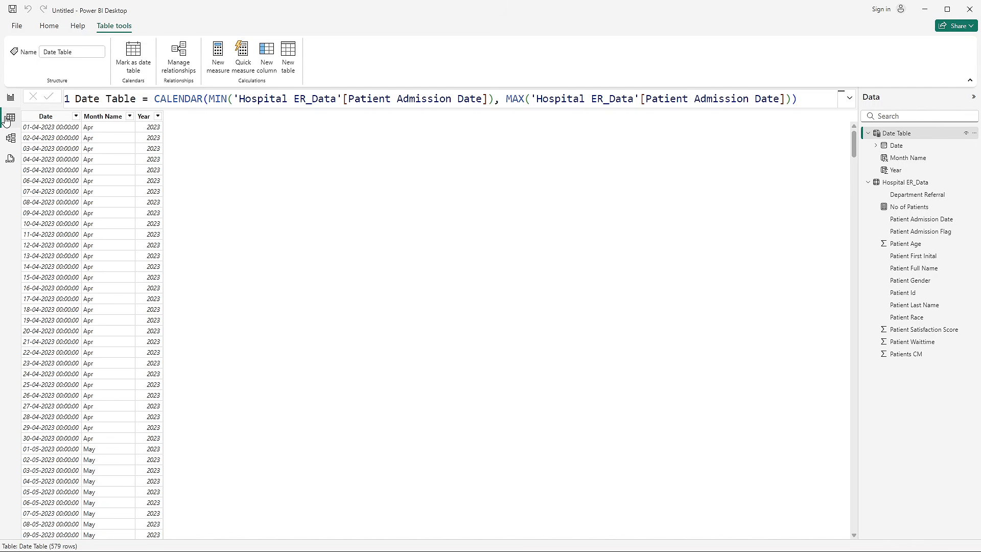
- Add a calculated column to the Hospital ER_Data table and name it Patient Admin Date
{"action": "left_click", "coordinate": [901, 183]}
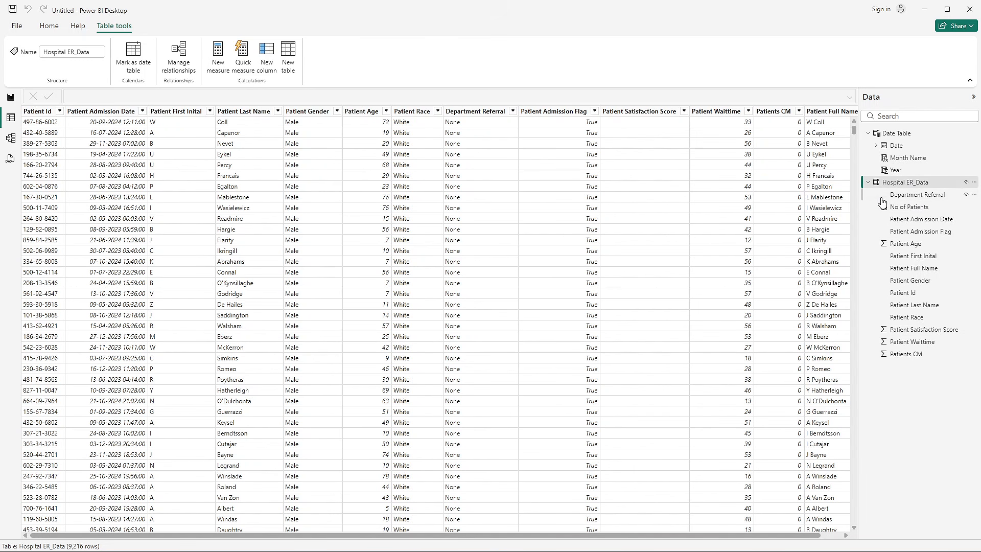
{"action": "right_click", "coordinate": [890, 223]}
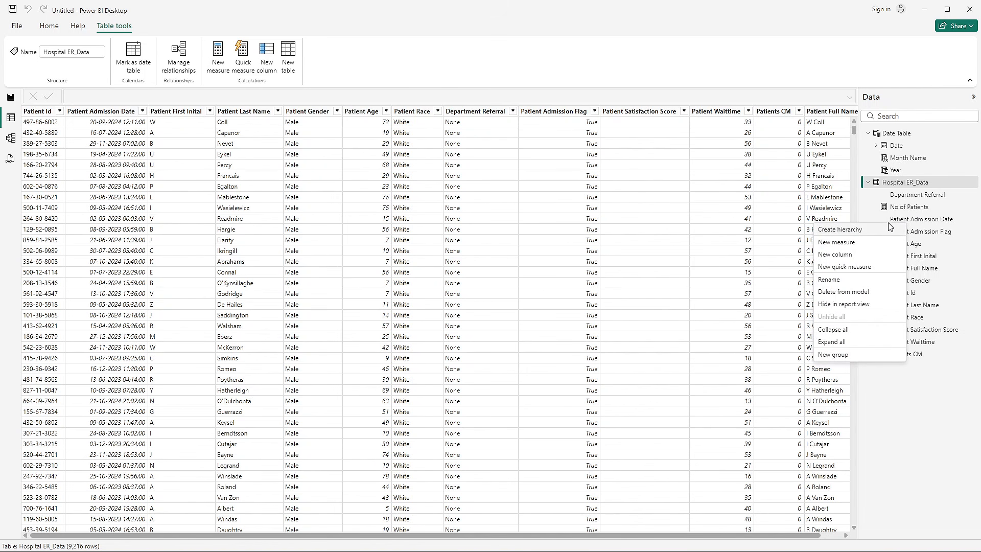
{"action": "left_click", "coordinate": [842, 255]}
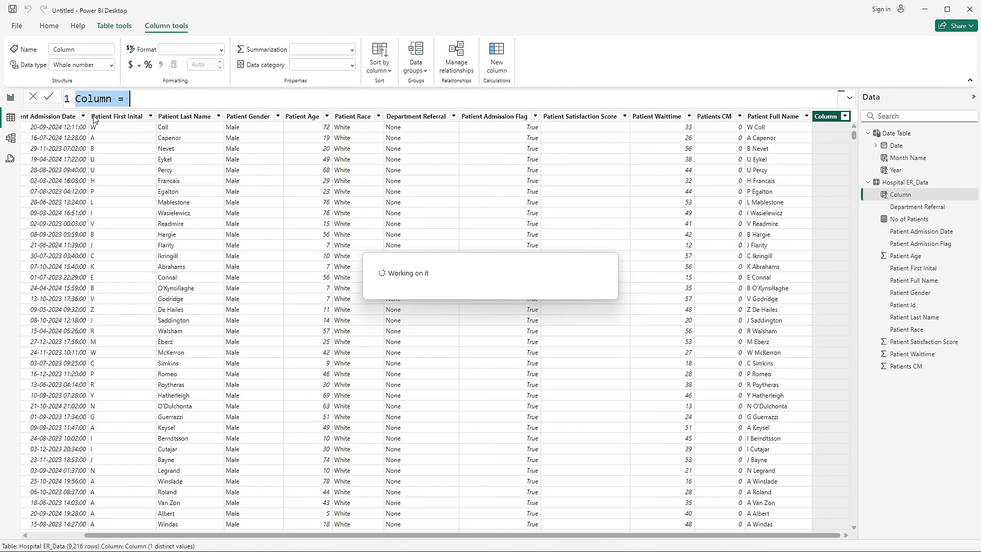
{"action": "double_click", "coordinate": [96, 99]}
{"action": "type", "text": "Patient"}
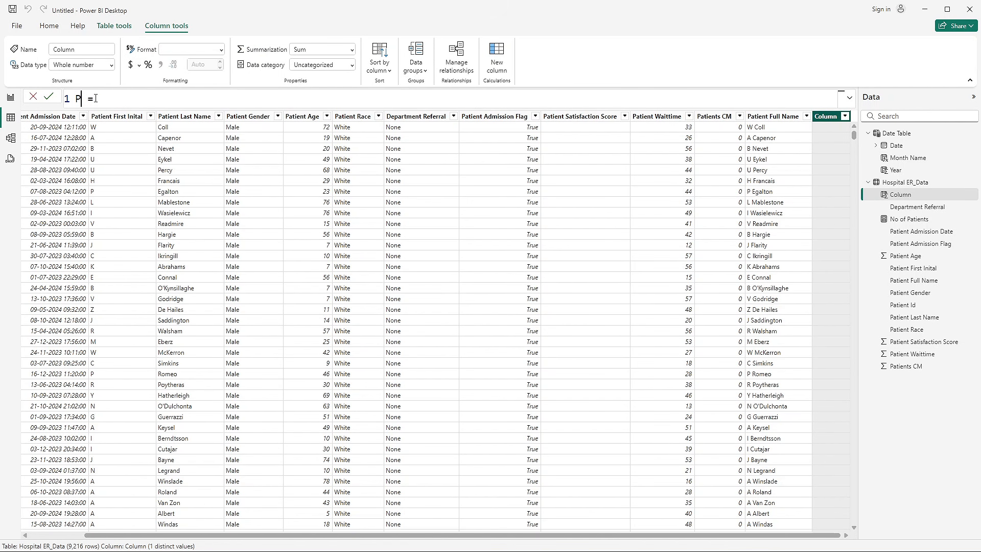
{"action": "type", "text": " Amin "}
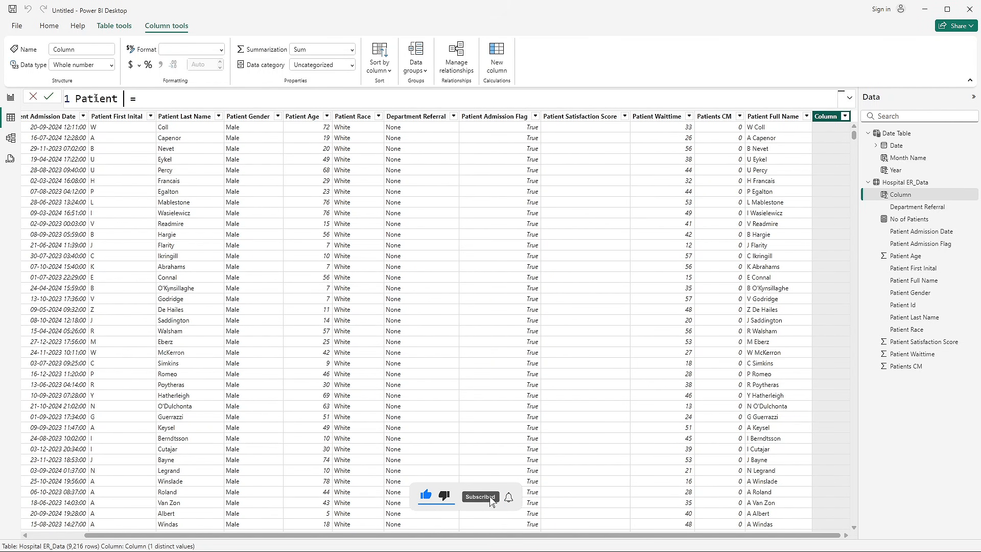
{"action": "type", "text": "Date"}
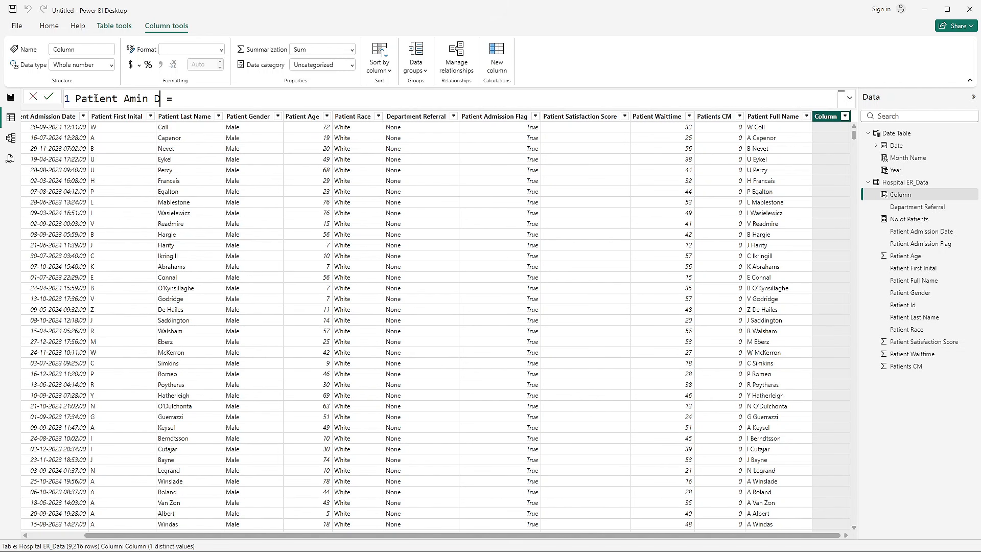
{"action": "double_click", "coordinate": [129, 98]}
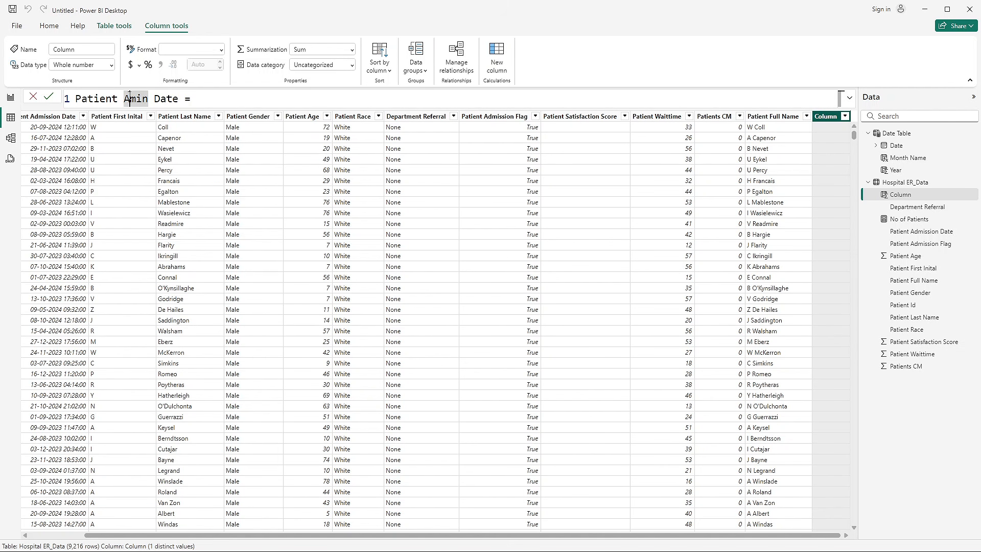
{"action": "type", "text": "Admin"}
{"action": "left_click", "coordinate": [215, 103]}
- Start the column's formula with DATE(YEAR('Hospital ER_Data'[Patient Admission Date]), as the year argument
{"action": "type", "text": "= DATE("}
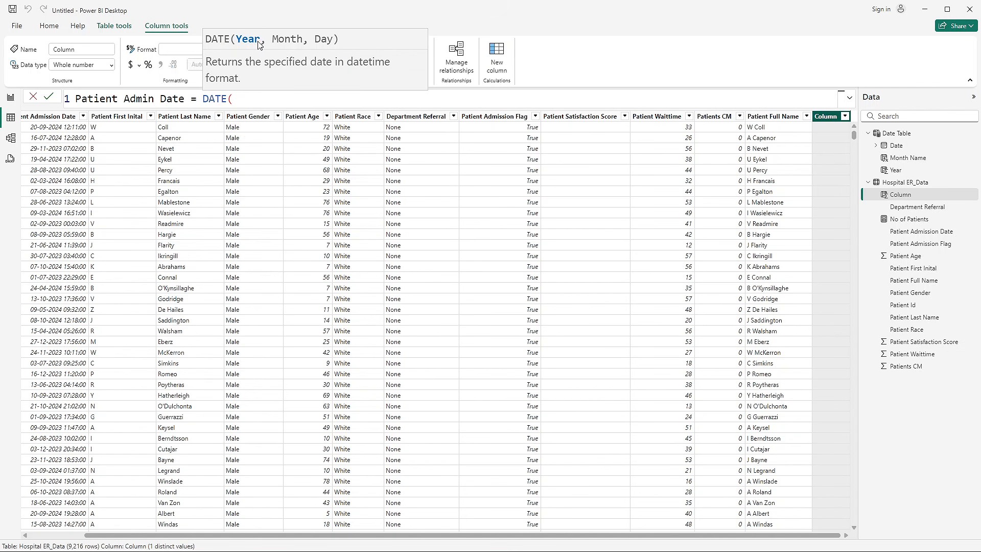
{"action": "type", "text": "yeaa"}
{"action": "key", "text": "BackSpace"}
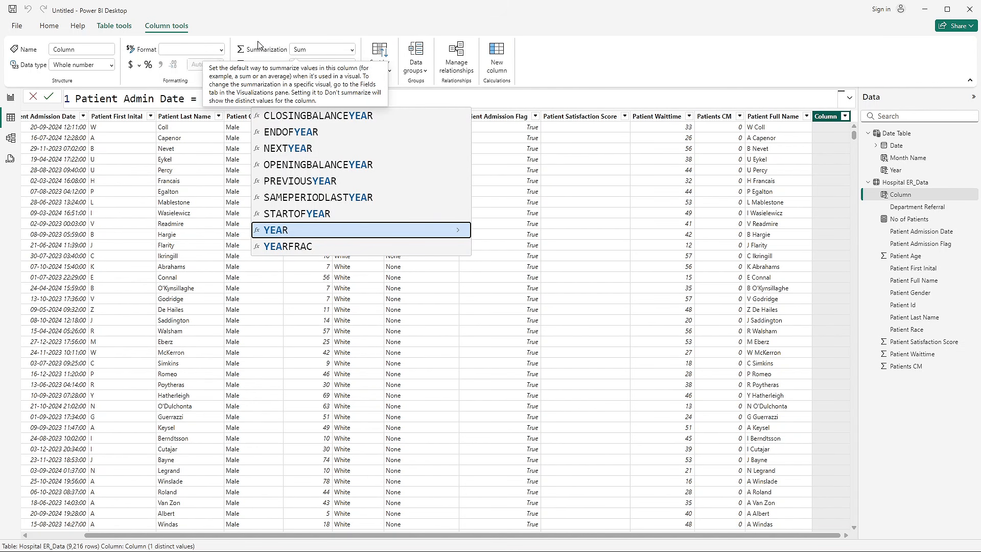
{"action": "left_click", "coordinate": [280, 231]}
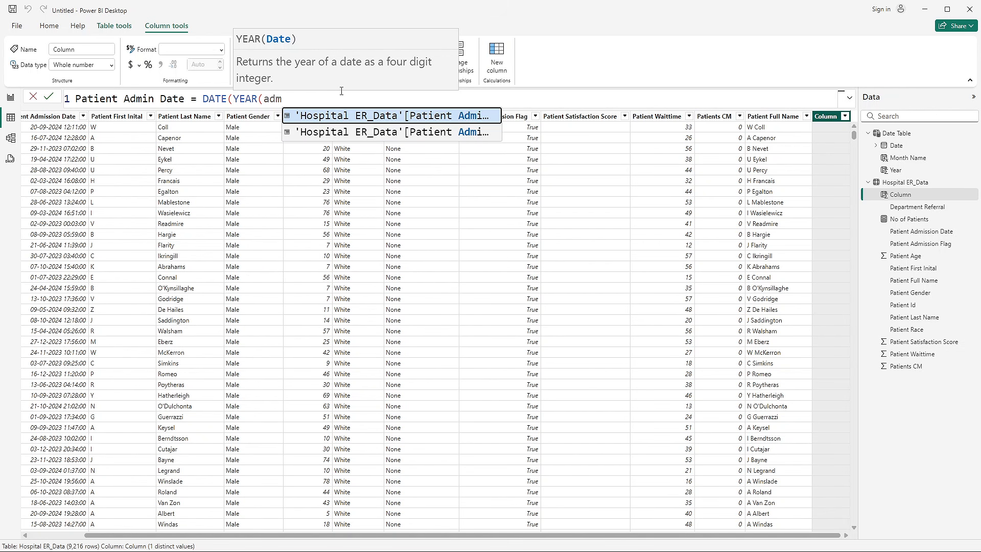
{"action": "left_click", "coordinate": [481, 119]}
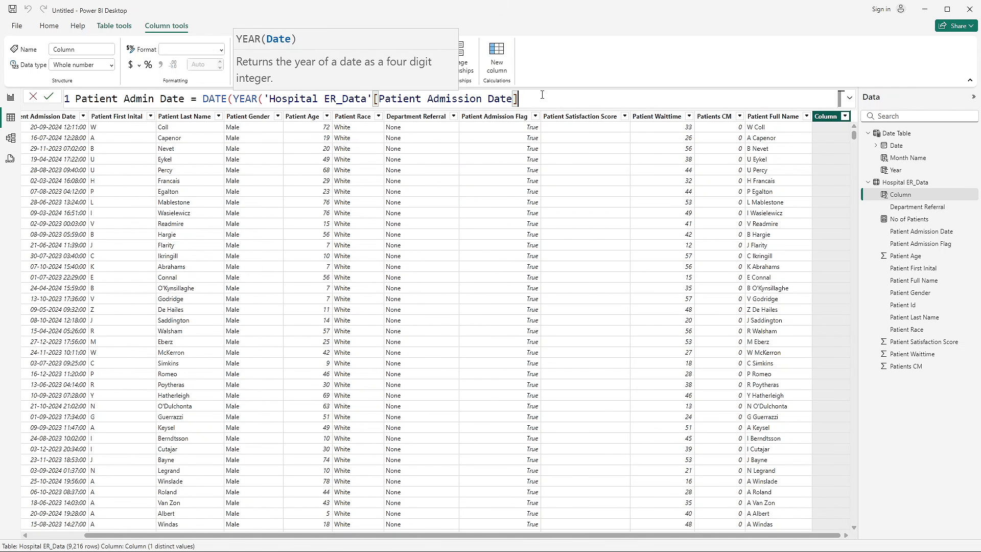
{"action": "type", "text": "), "}
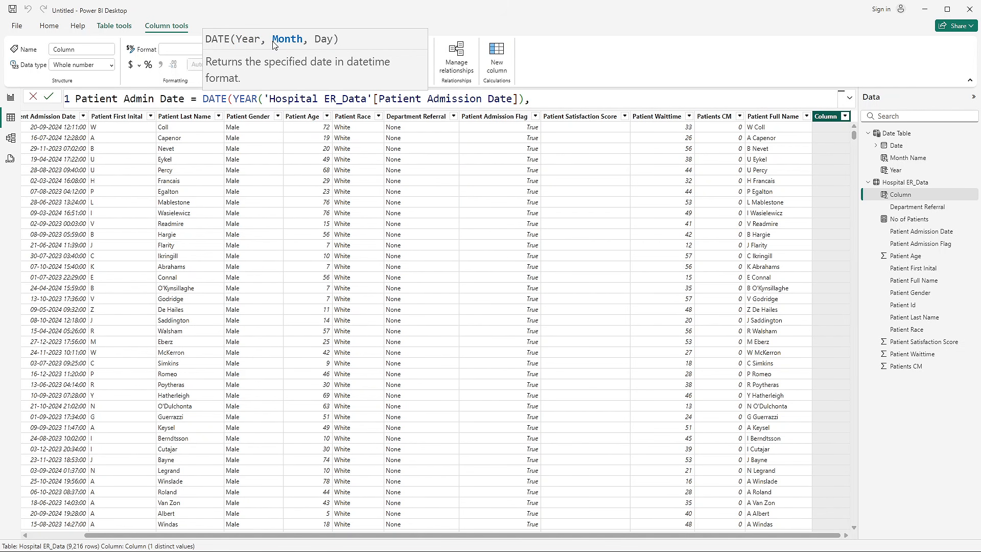
{"action": "type", "text": "mont"}
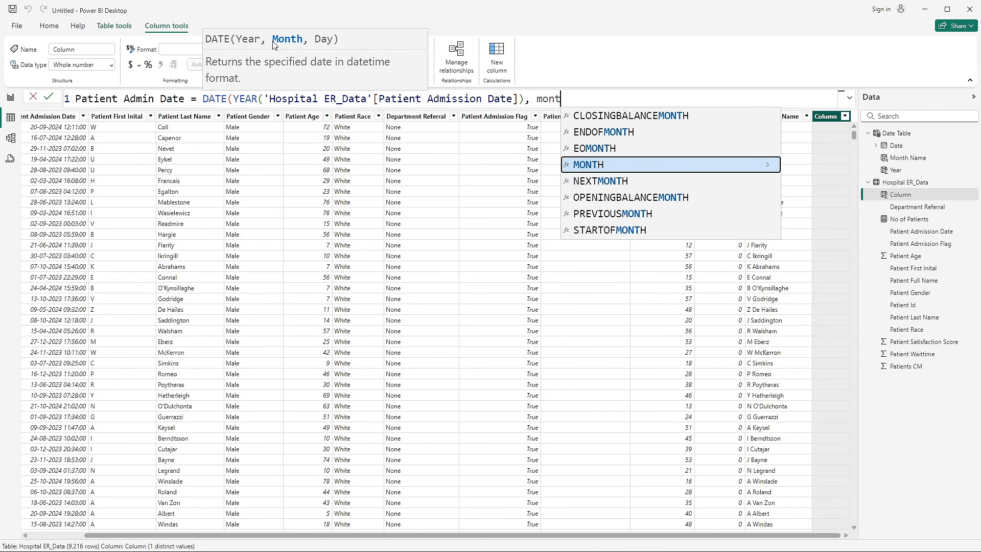
- Add MONTH('Hospital ER_Data'[Patient Admission Date]) as the month argument of the Patient Admin Date formula
{"action": "key", "text": "Tab"}
{"action": "type", "text": "adm"}
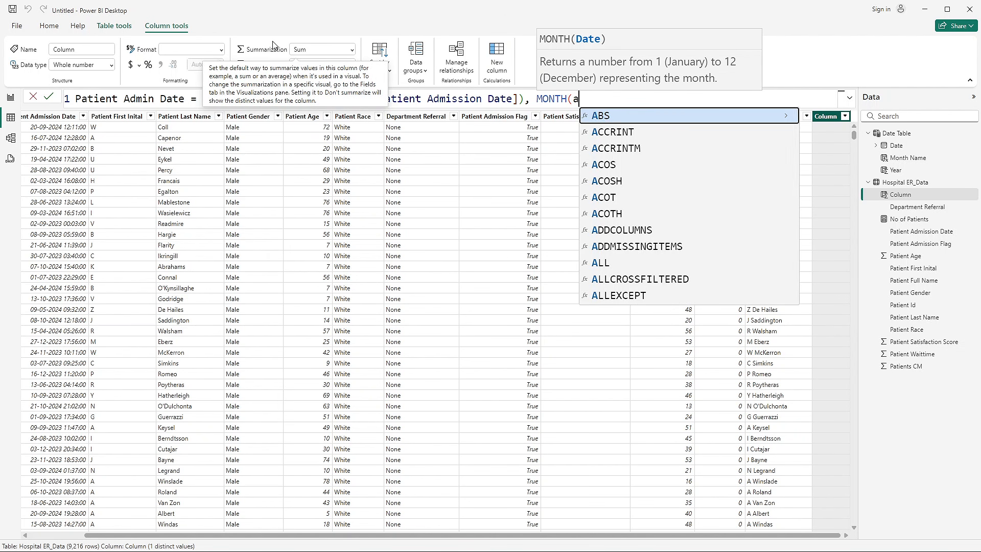
{"action": "left_click", "coordinate": [628, 116]}
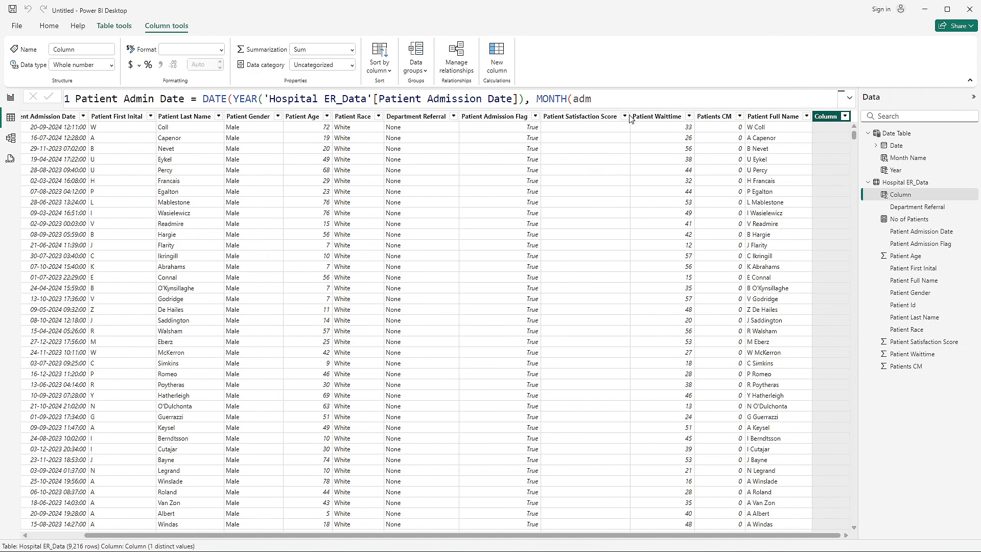
{"action": "left_click", "coordinate": [604, 97]}
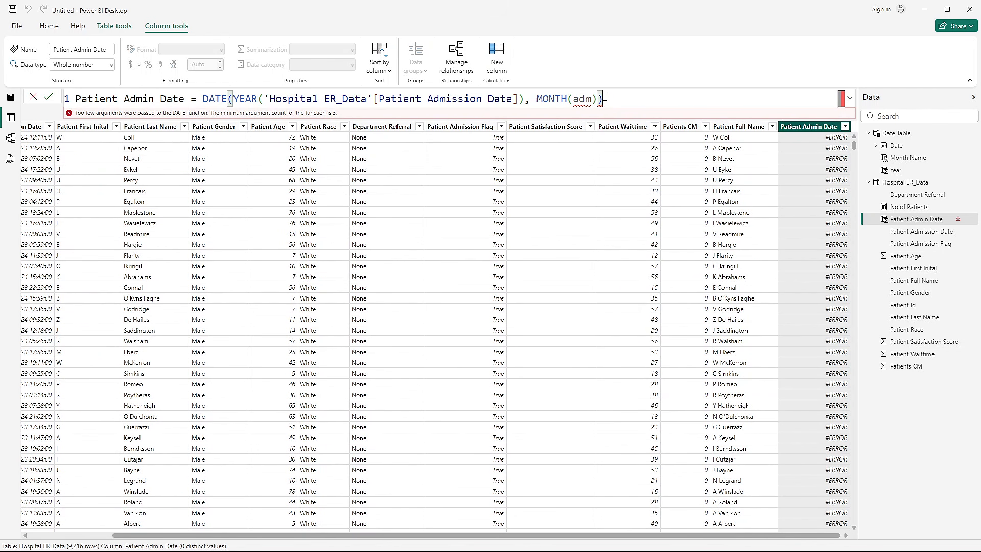
{"action": "key", "text": "BackSpace"}
{"action": "key", "text": "BackSpace"}
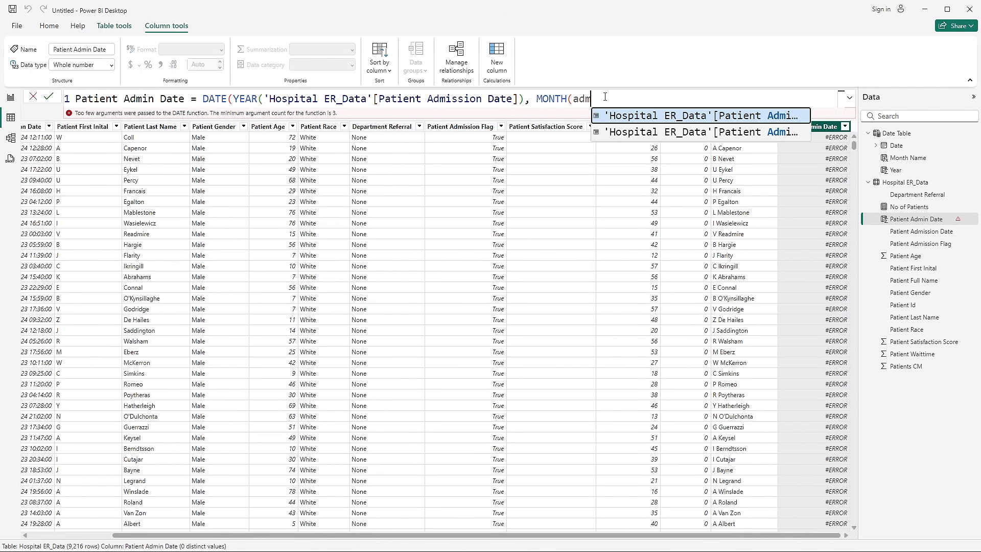
{"action": "left_click", "coordinate": [683, 116]}
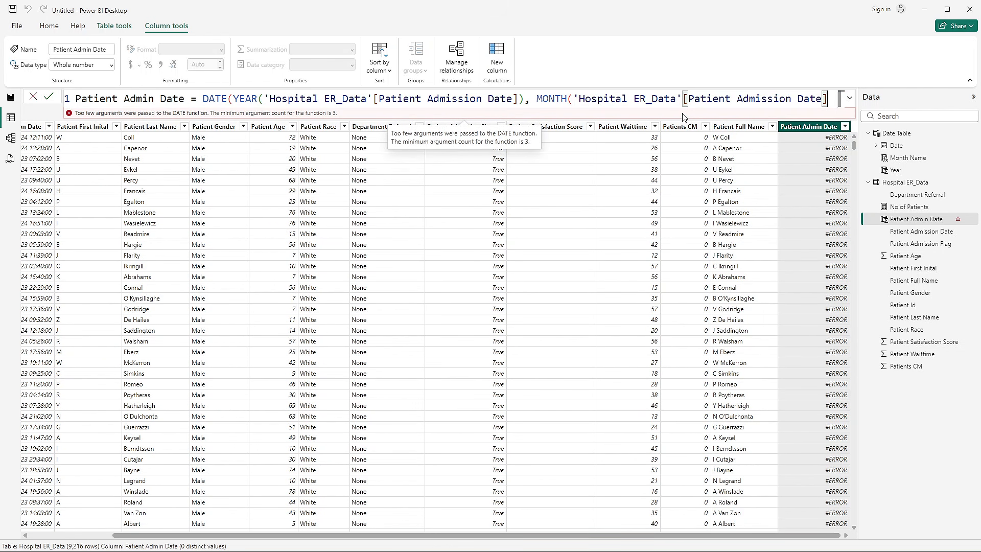
{"action": "type", "text": "),"}
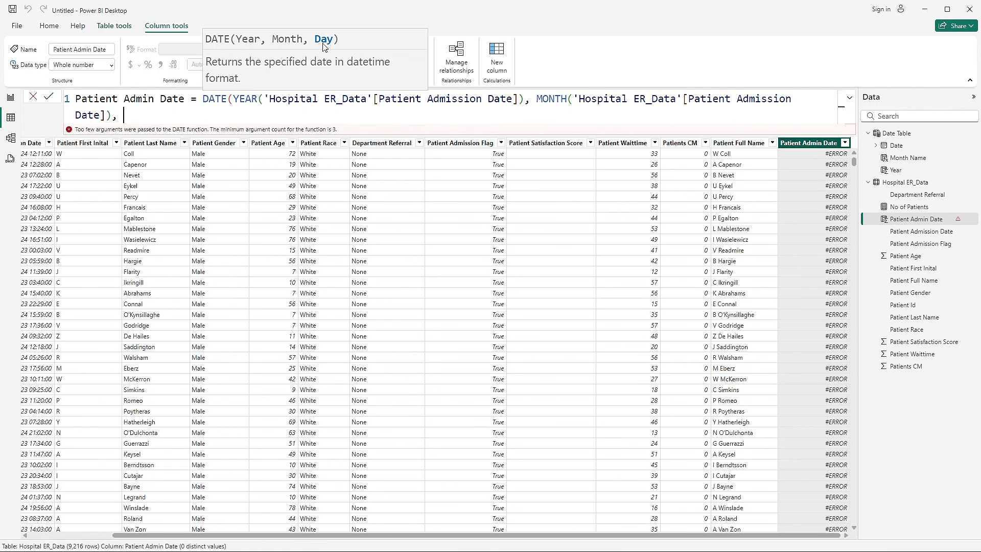
{"action": "type", "text": " DAY("}
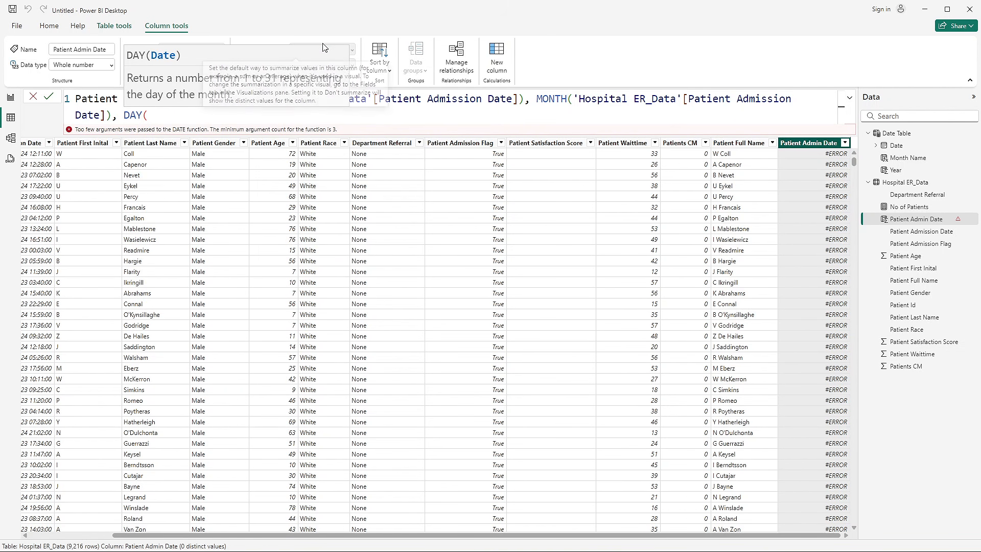
{"action": "type", "text": "adm"}
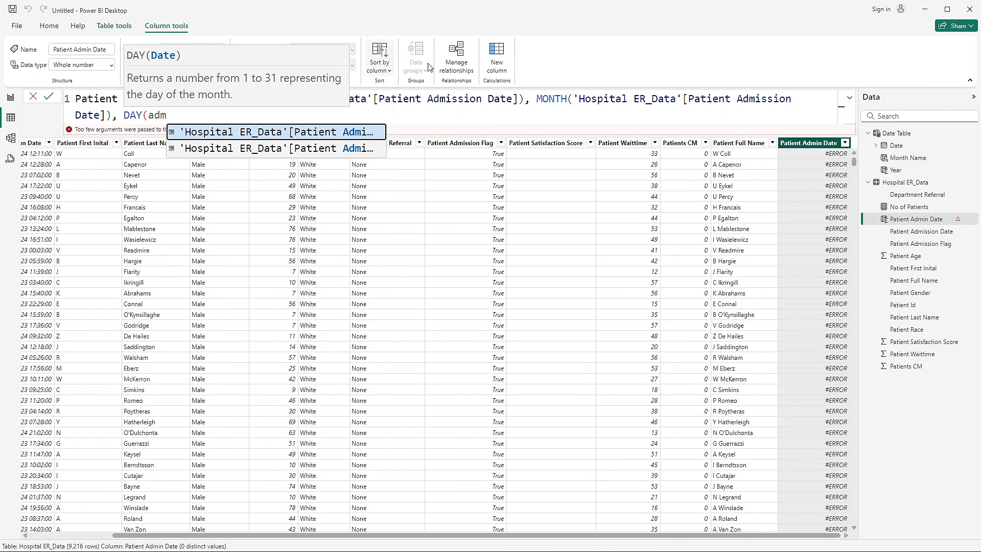
- Complete the DATE formula with DAY('Hospital ER_Data'[Patient Admission Date]) as the day argument and commit the column
{"action": "left_click", "coordinate": [357, 133]}
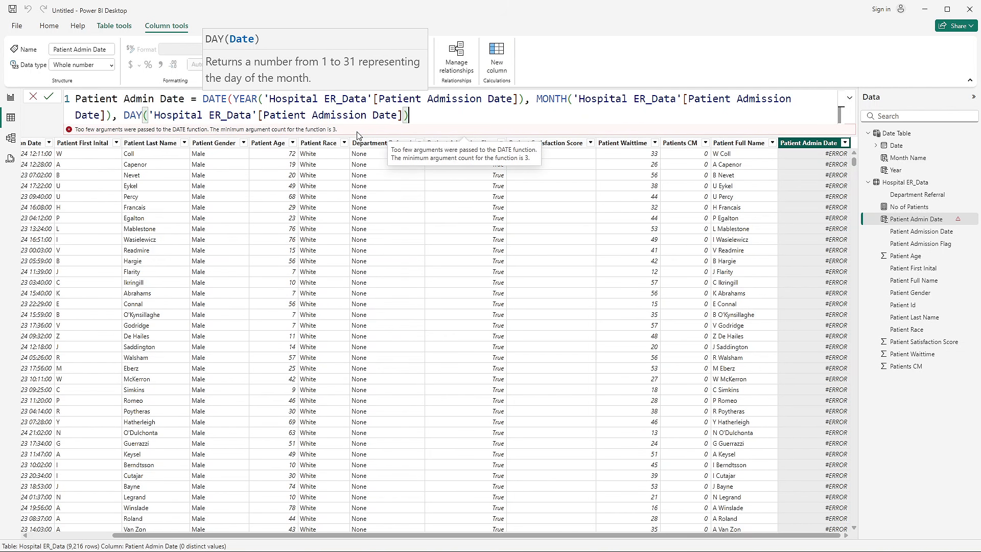
{"action": "type", "text": "))"}
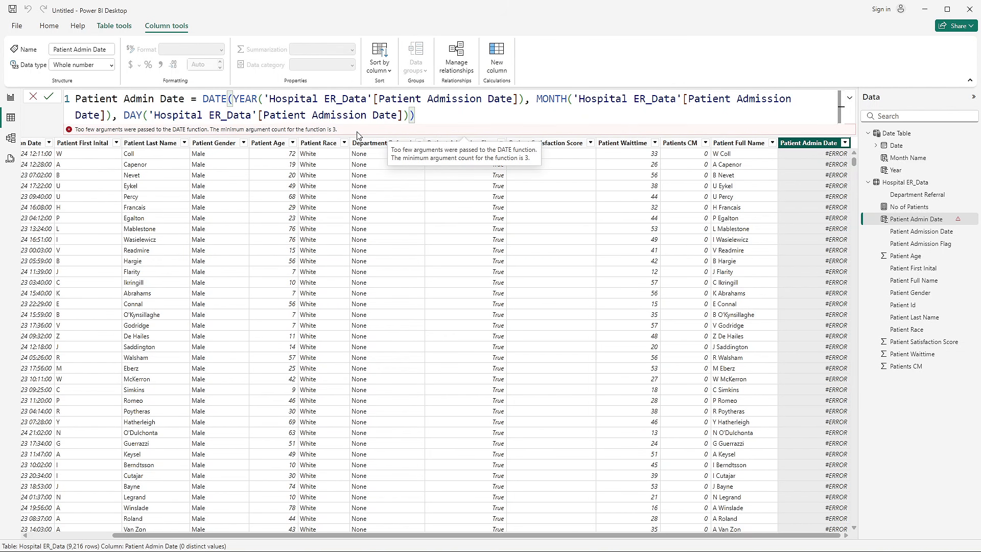
{"action": "key", "text": "Return"}
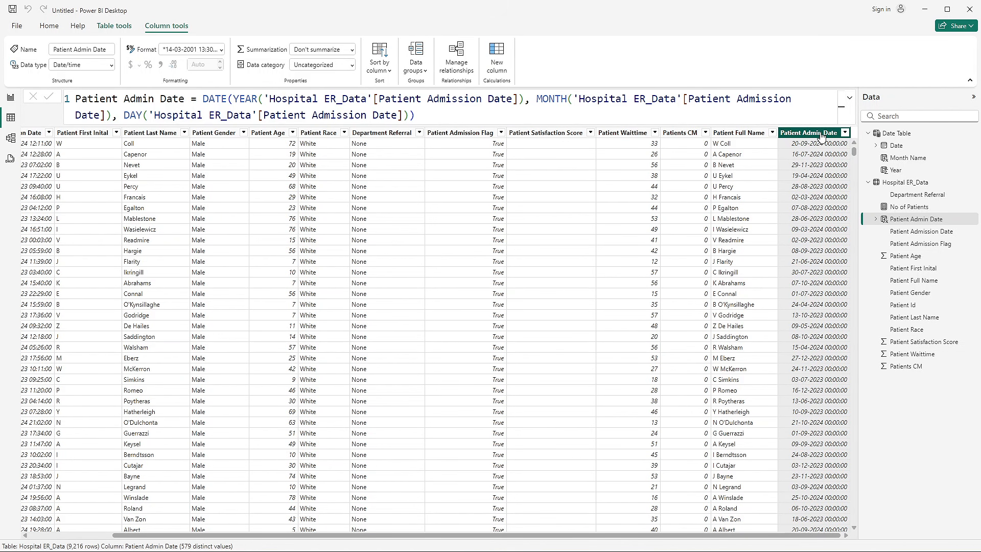
- Compare the new column with Patient Admission Date, and set the Patient Admin Date column's data type to Date
{"action": "scroll", "coordinate": [813, 373], "scroll_direction": "down", "scroll_amount": 5}
{"action": "scroll", "coordinate": [812, 374], "scroll_direction": "up", "scroll_amount": 5}
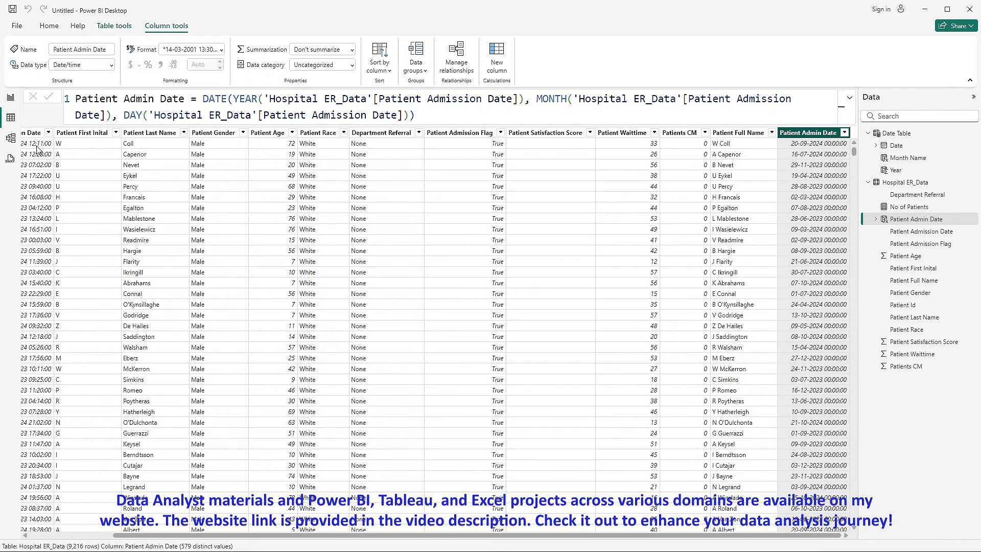
{"action": "scroll", "coordinate": [46, 141], "scroll_direction": "left", "scroll_amount": 2}
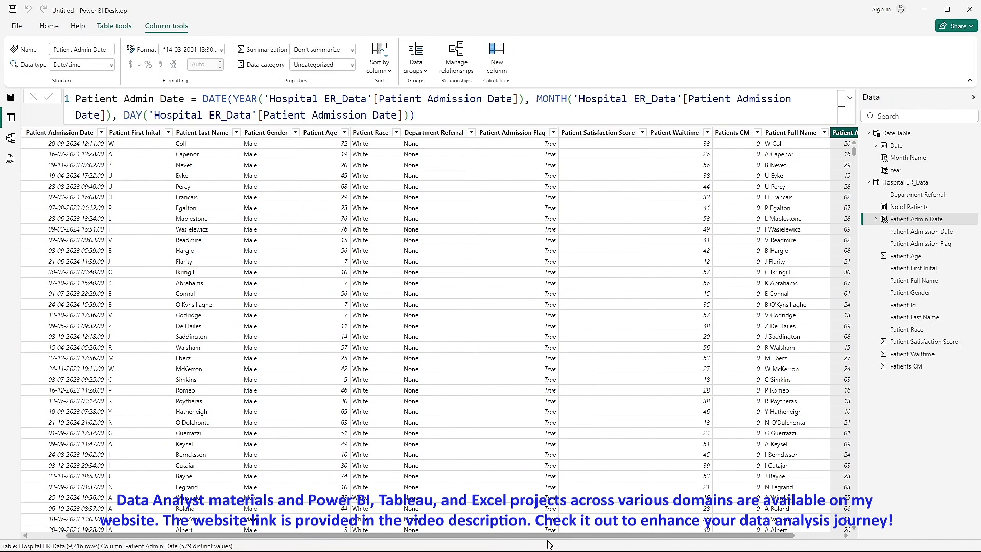
{"action": "scroll", "coordinate": [803, 351], "scroll_direction": "right", "scroll_amount": 2}
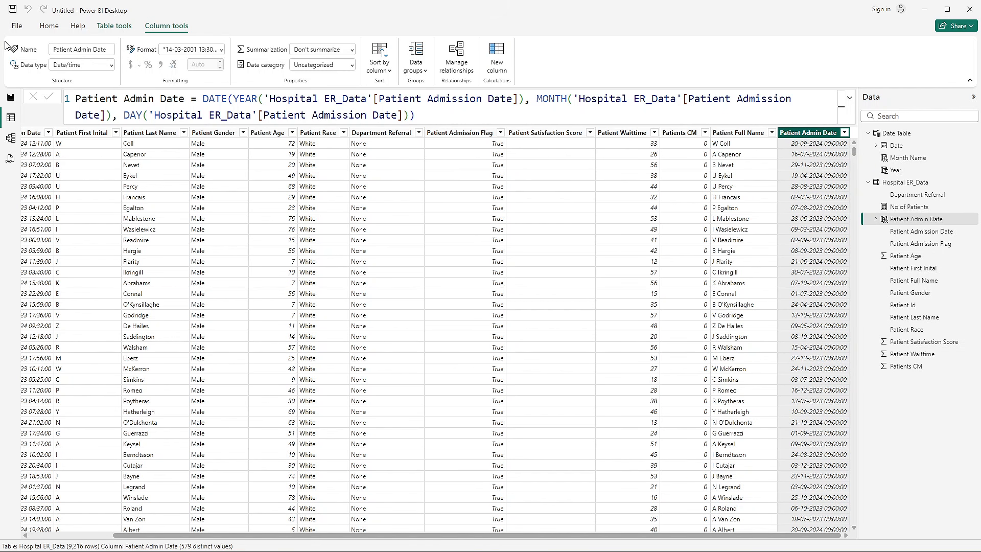
{"action": "left_click", "coordinate": [112, 67]}
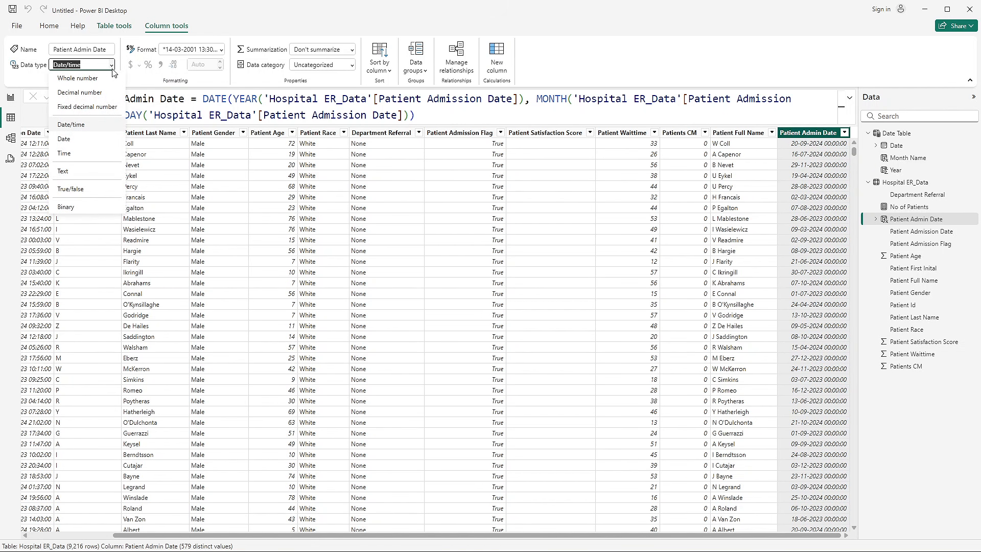
{"action": "left_click", "coordinate": [64, 138]}
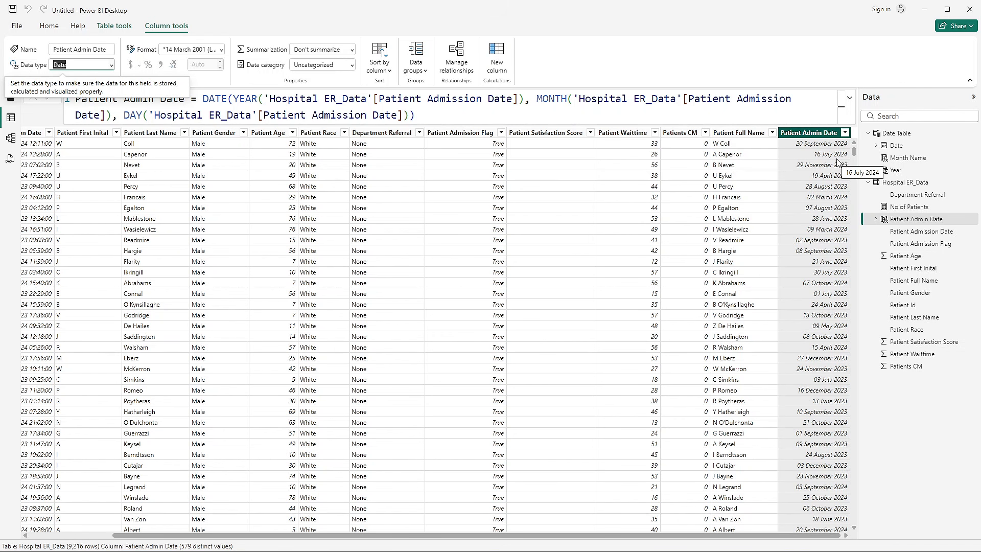
- Set the data type of the Date column in the Date Table to Date
{"action": "left_click", "coordinate": [909, 135]}
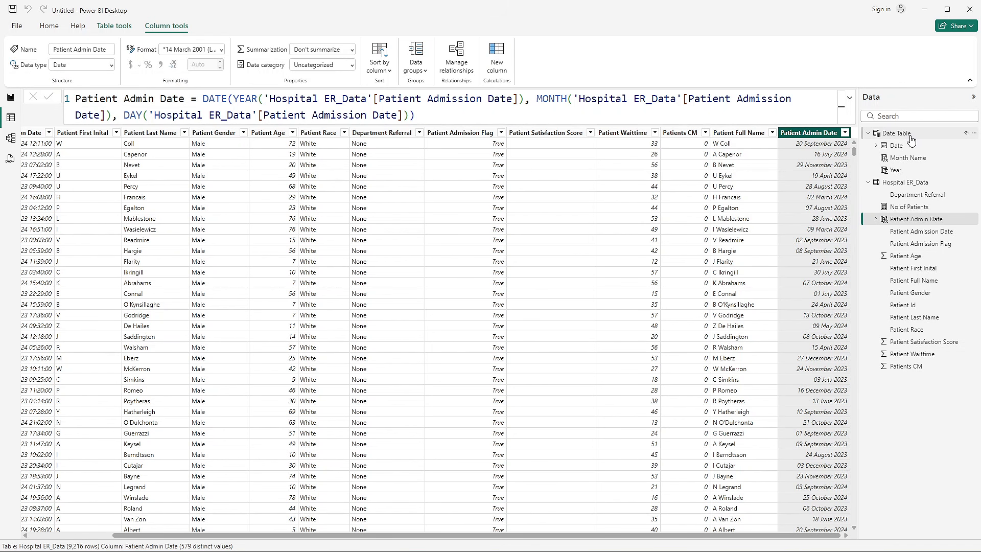
{"action": "left_click", "coordinate": [45, 117]}
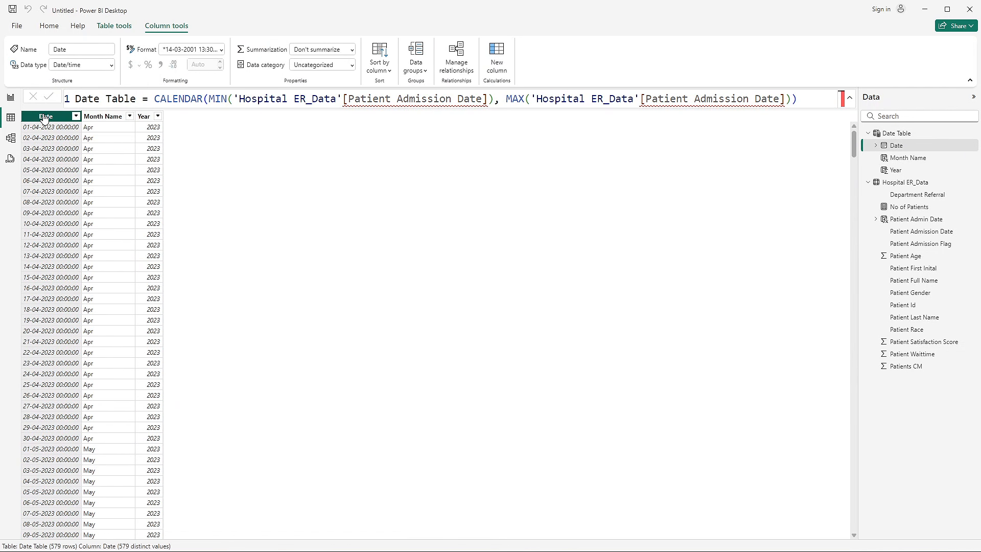
{"action": "left_click", "coordinate": [111, 65]}
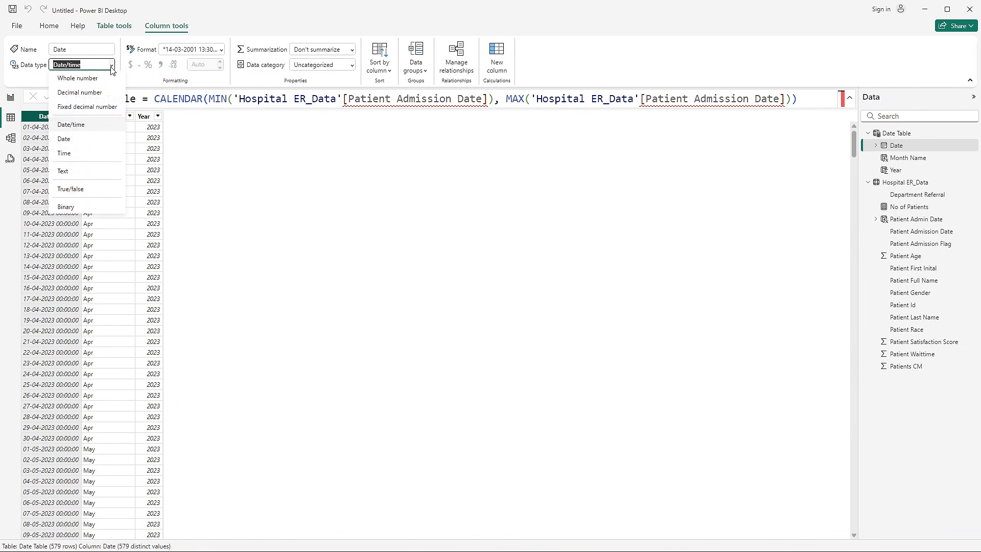
{"action": "left_click", "coordinate": [79, 140]}
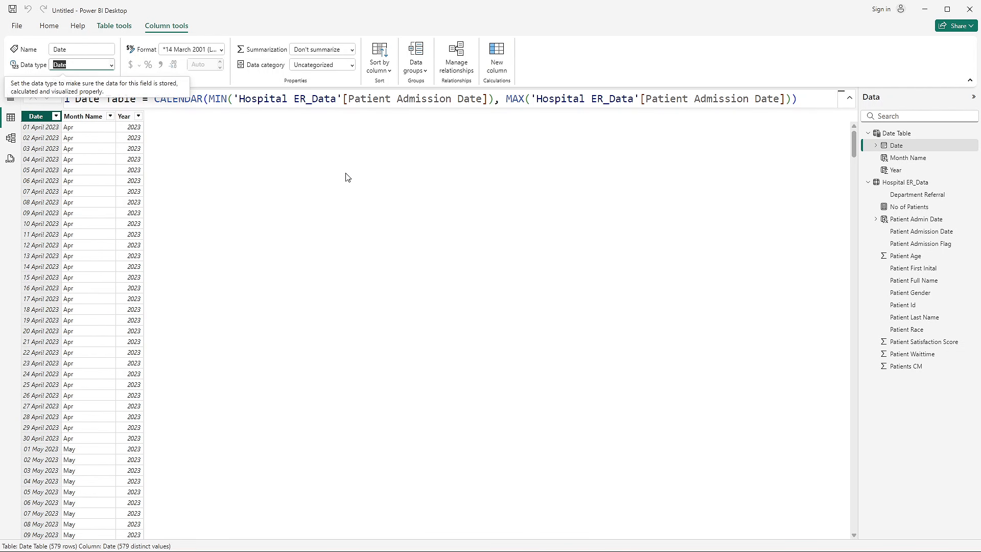
- Delete the existing relationship between Hospital ER_Data and the Date Table in the model
{"action": "left_click", "coordinate": [12, 140]}
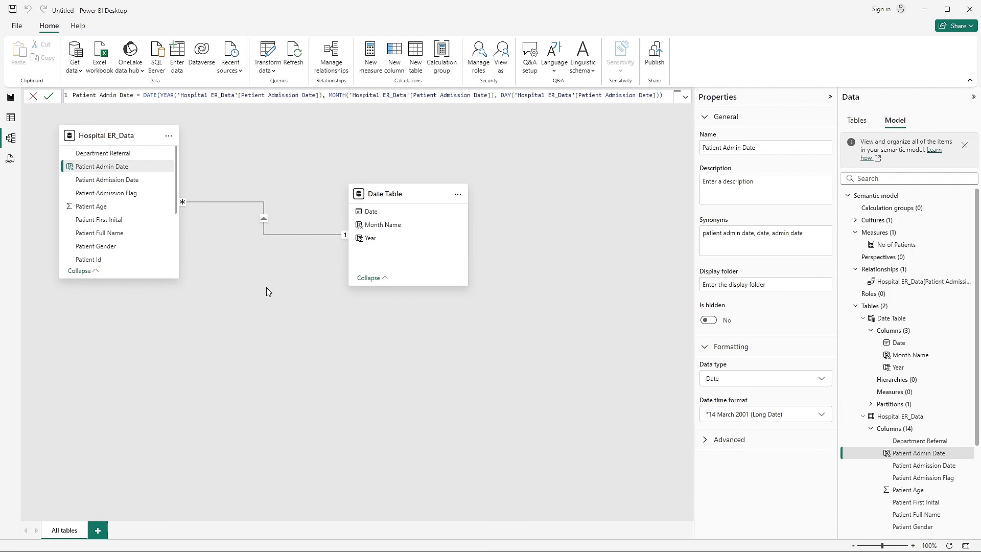
{"action": "right_click", "coordinate": [275, 235]}
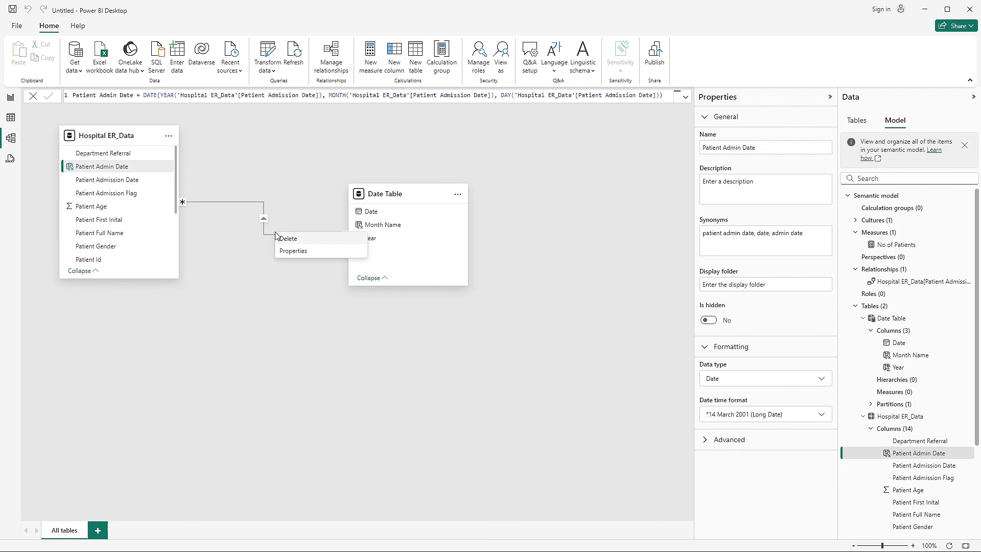
{"action": "left_click", "coordinate": [280, 238]}
{"action": "left_click", "coordinate": [544, 321]}
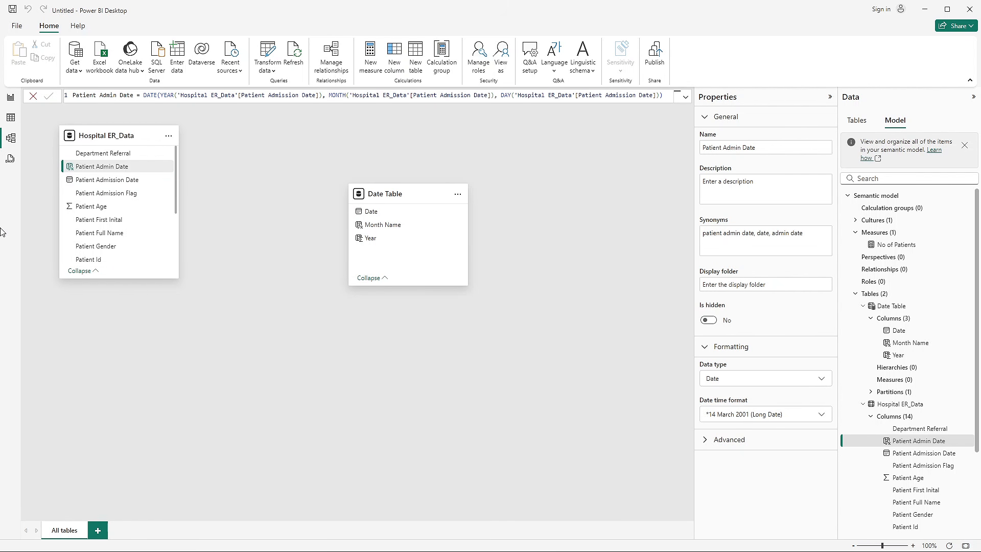
- Check the report page without the relationship, and relate the Date Table's Date to Hospital ER_Data's Patient Admin Date, one-to-many with single cross-filter direction
{"action": "left_click", "coordinate": [11, 118]}
{"action": "left_click", "coordinate": [11, 97]}
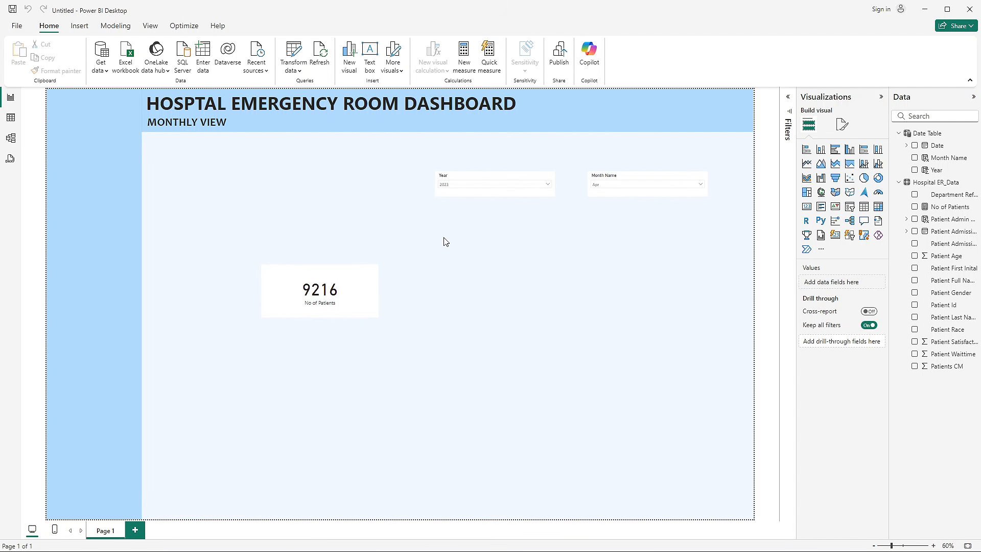
{"action": "left_click", "coordinate": [11, 138]}
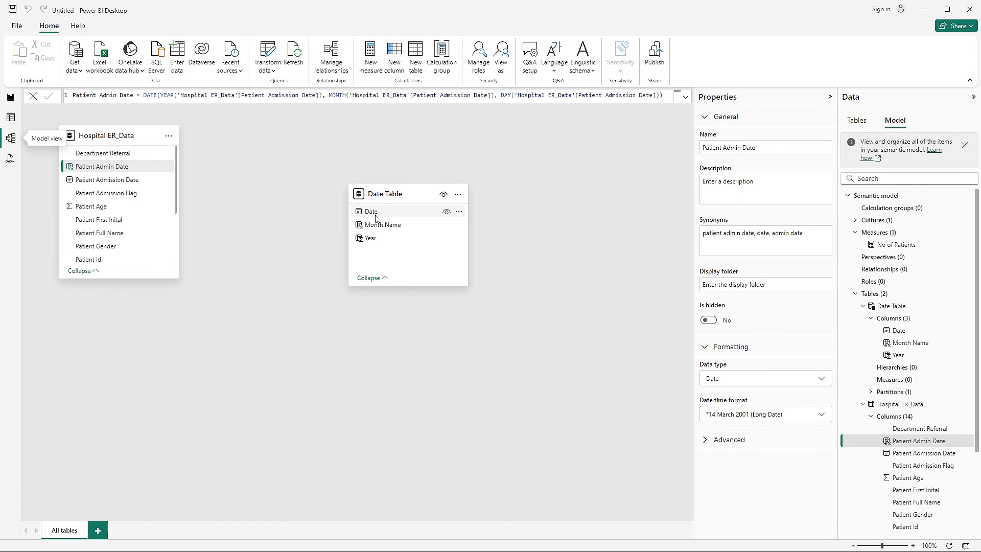
{"action": "left_click_drag", "start_coordinate": [376, 219], "coordinate": [114, 174]}
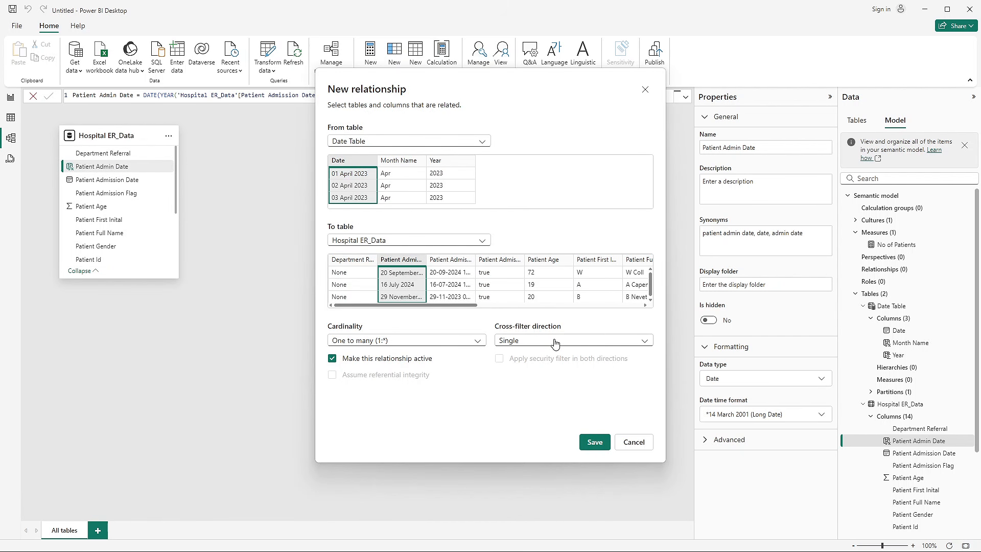
{"action": "left_click", "coordinate": [594, 441]}
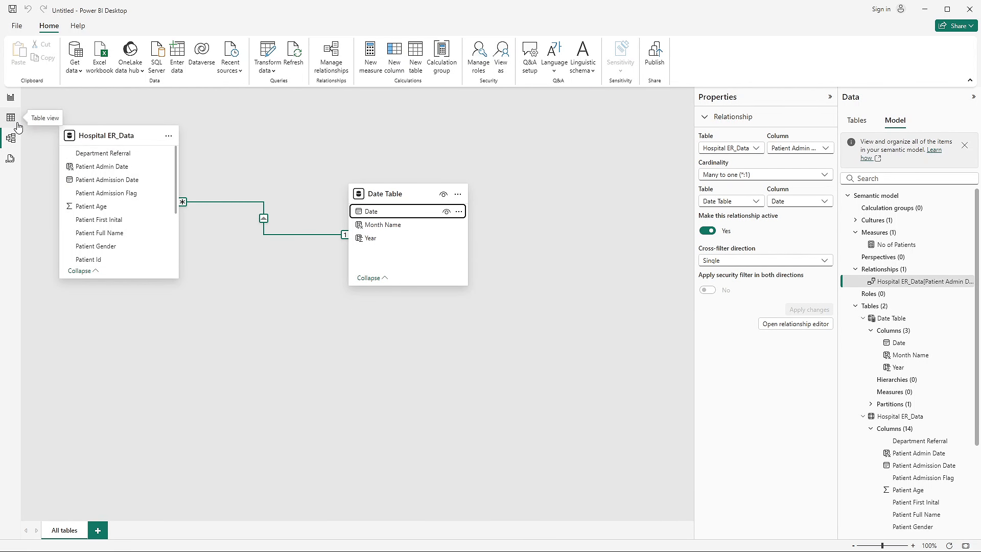
- Test the slicers on the report page by setting Year to 2024 and Month Name to Feb
{"action": "left_click", "coordinate": [11, 97]}
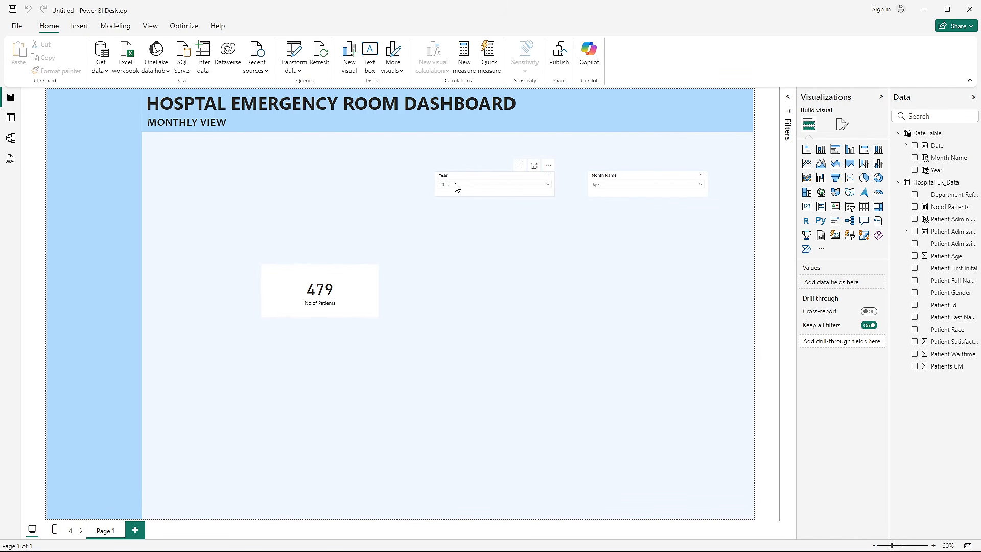
{"action": "left_click", "coordinate": [601, 185]}
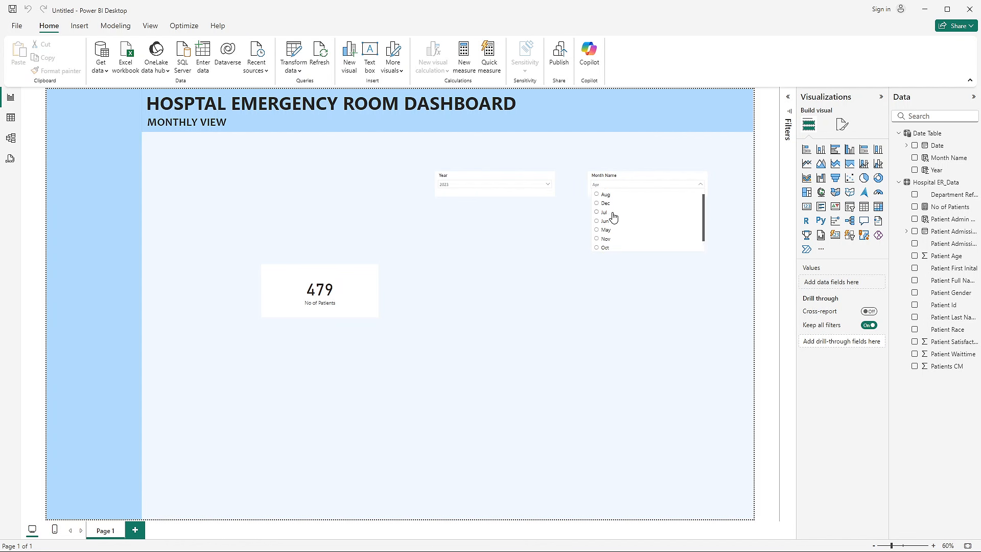
{"action": "scroll", "coordinate": [610, 240], "scroll_direction": "up", "scroll_amount": 2}
{"action": "scroll", "coordinate": [612, 231], "scroll_direction": "down", "scroll_amount": 3}
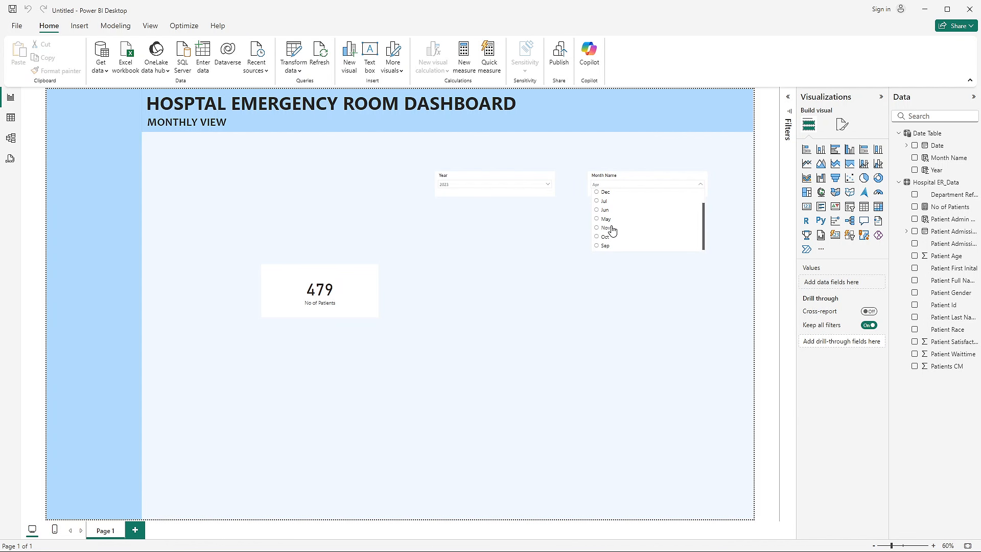
{"action": "left_click", "coordinate": [459, 187]}
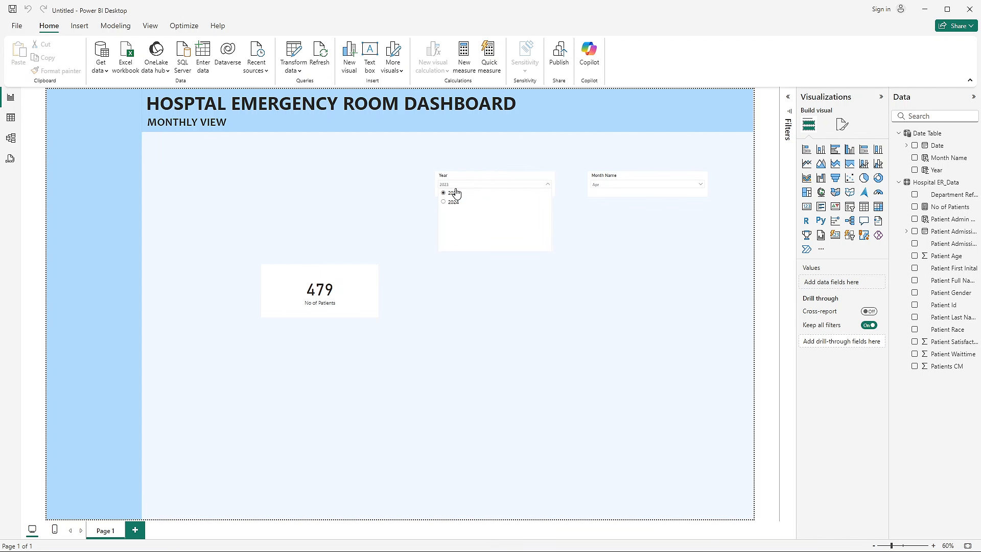
{"action": "left_click", "coordinate": [453, 202]}
{"action": "left_click", "coordinate": [611, 187]}
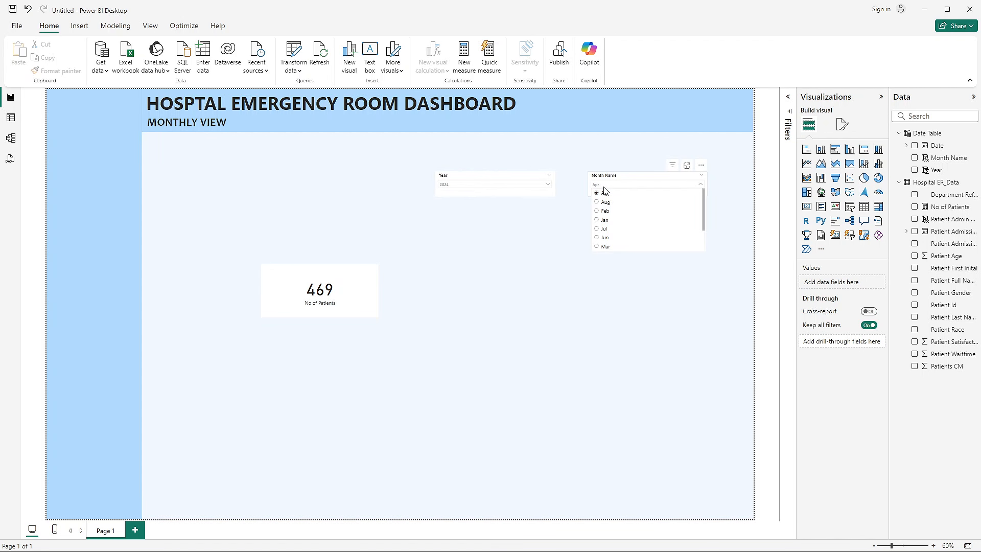
{"action": "left_click", "coordinate": [603, 210]}
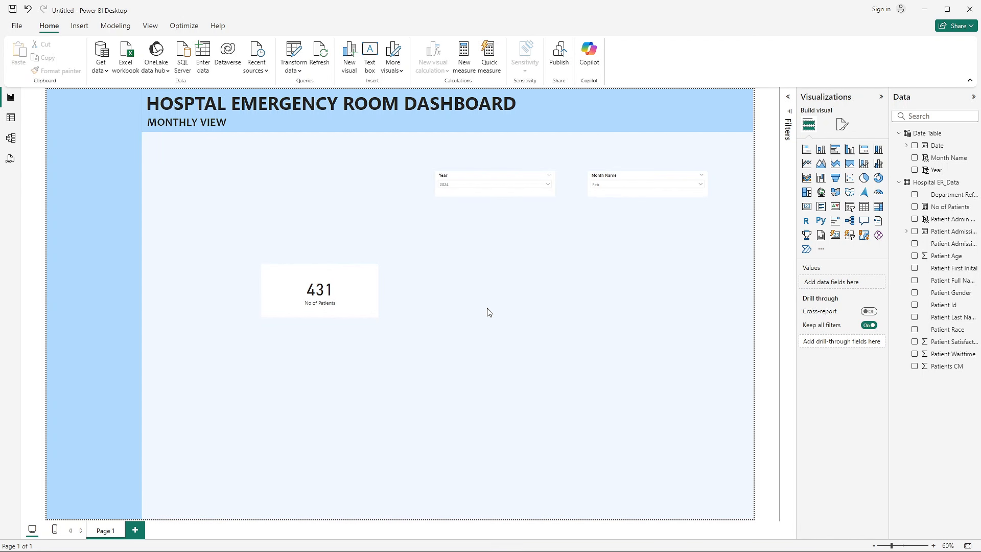
- Switch to the finished Hospital Emergency Room Analysis report and compare its No. of Patients for Feb 2024
{"action": "key", "text": "alt+Tab"}
{"action": "key", "text": "alt+Tab"}
{"action": "key", "text": "alt+Tab"}
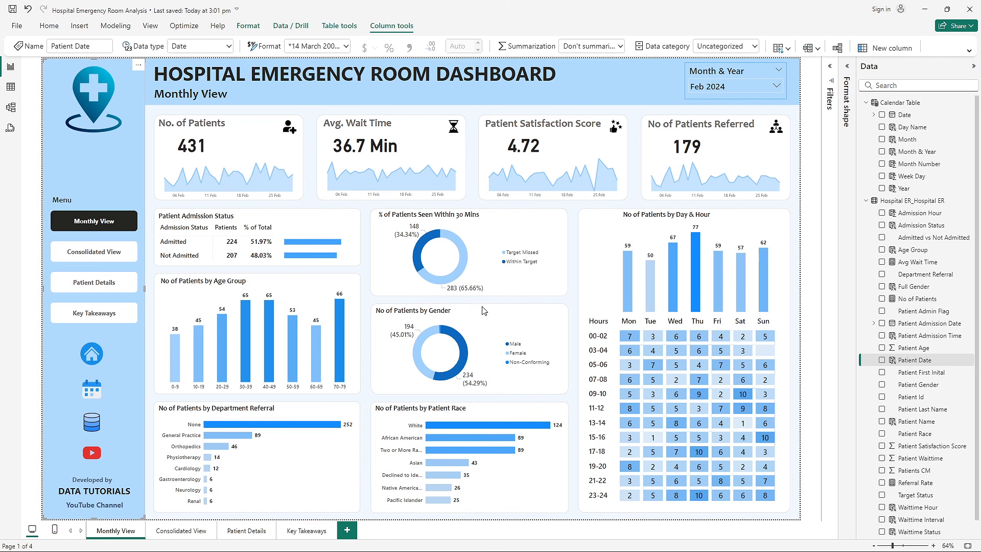
- Examine the Month & Year slicer in the finished report's Monthly View
{"action": "left_click", "coordinate": [714, 86]}
{"action": "left_click", "coordinate": [713, 86]}
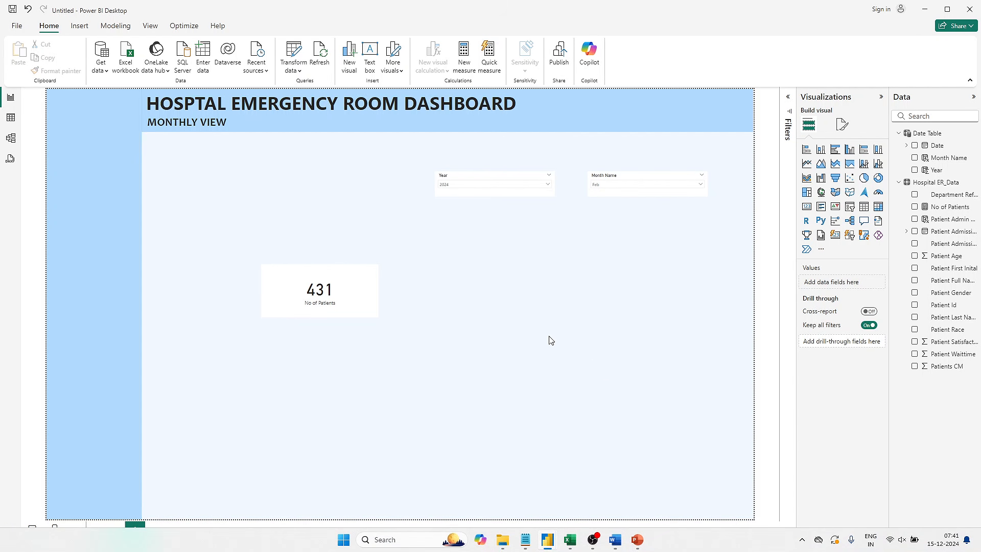
- Switch back to the untitled report and set the Year slicer's values to a Segoe UI font at size 15
{"action": "left_click", "coordinate": [489, 196]}
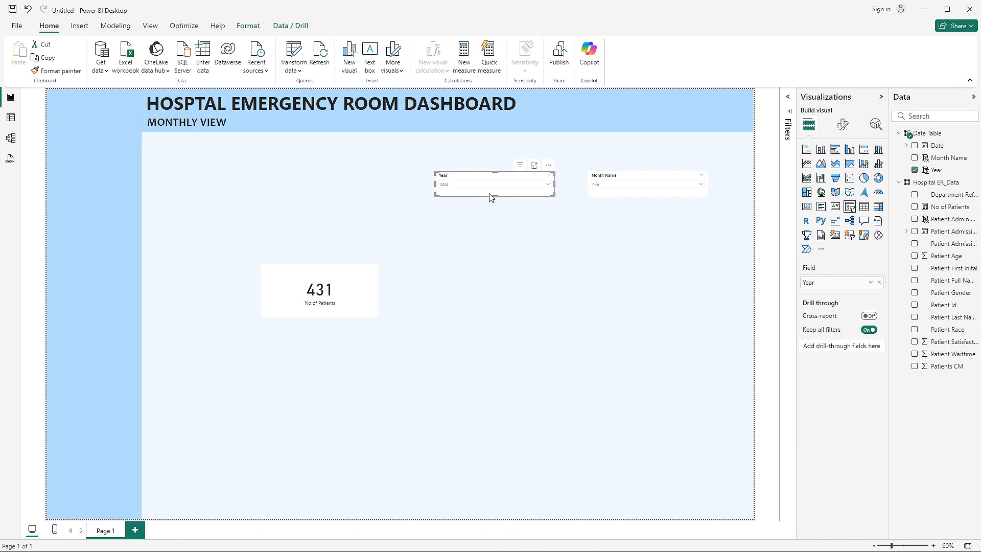
{"action": "left_click", "coordinate": [842, 125]}
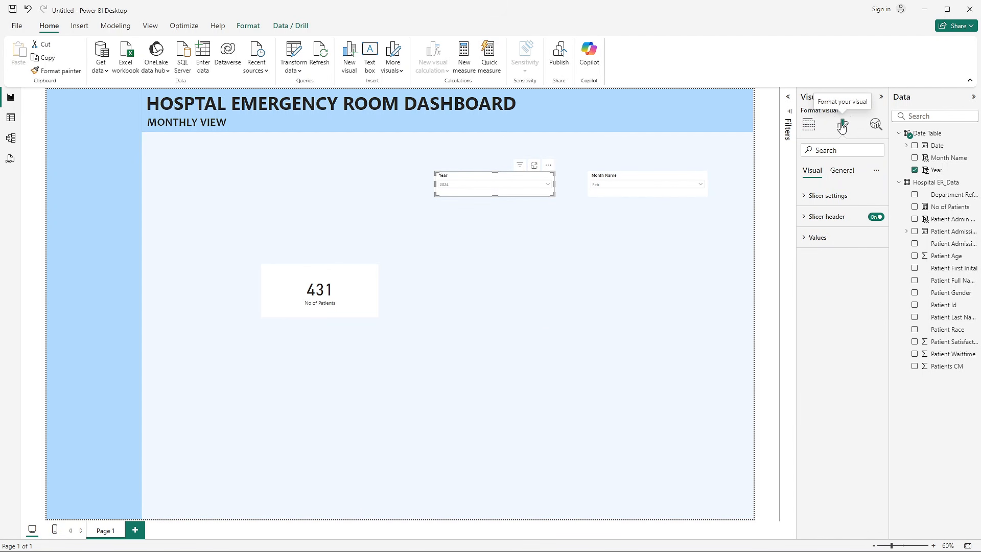
{"action": "left_click", "coordinate": [819, 237]}
{"action": "left_click", "coordinate": [845, 289]}
{"action": "left_click", "coordinate": [838, 402]}
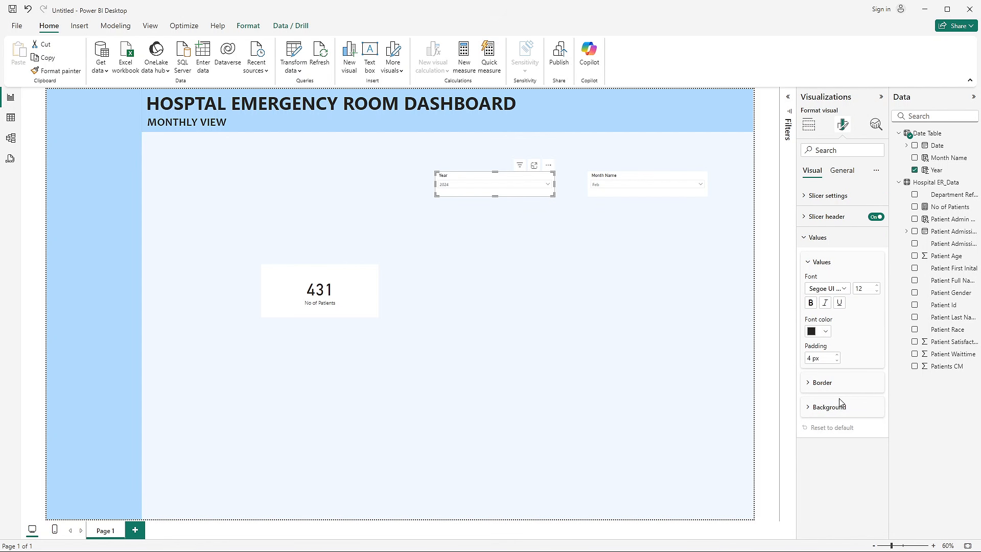
{"action": "left_click", "coordinate": [877, 286]}
- Change the Year slicer's header font to Segoe UI Bold and increase its size
{"action": "left_click", "coordinate": [826, 217]}
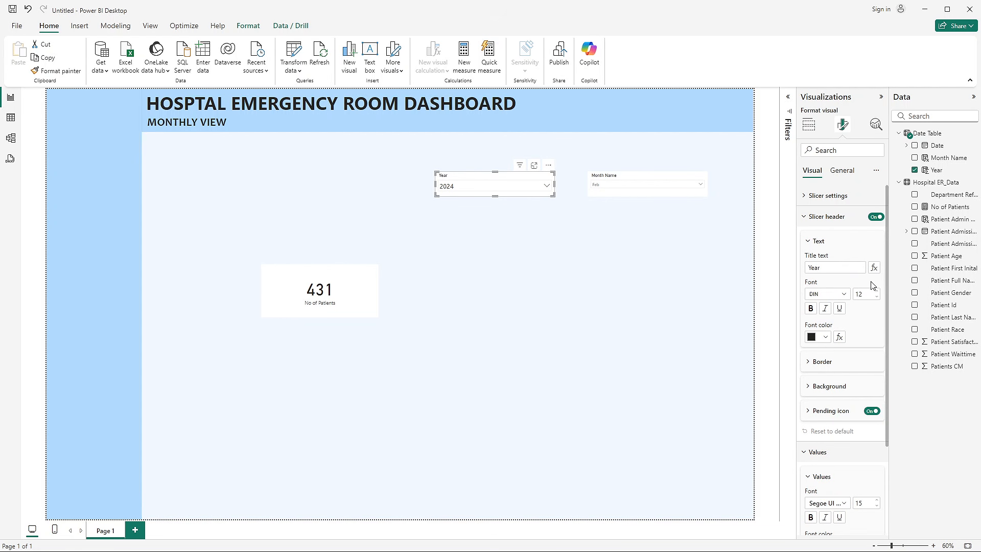
{"action": "left_click", "coordinate": [827, 267]}
{"action": "left_click", "coordinate": [830, 294]}
{"action": "scroll", "coordinate": [838, 408], "scroll_direction": "down", "scroll_amount": 3}
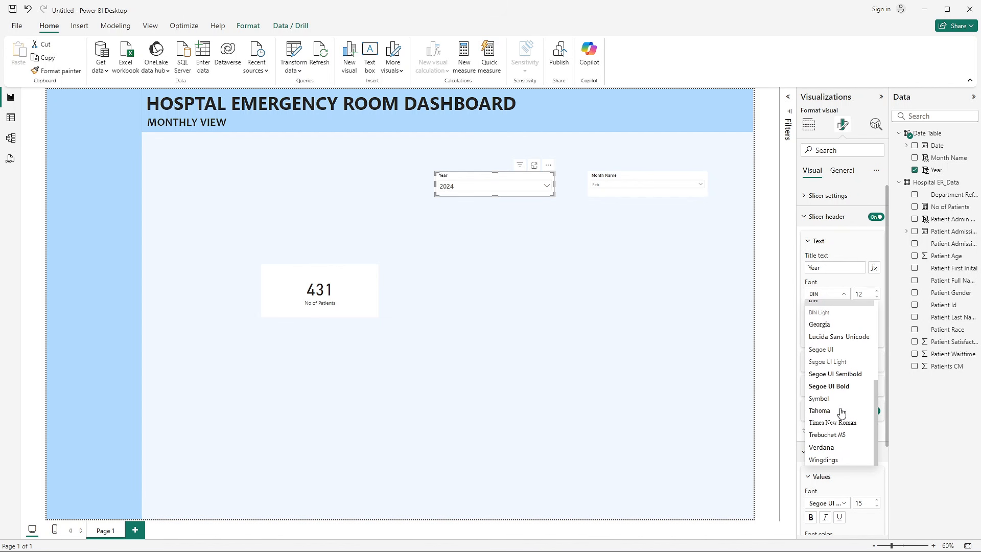
{"action": "left_click", "coordinate": [841, 390]}
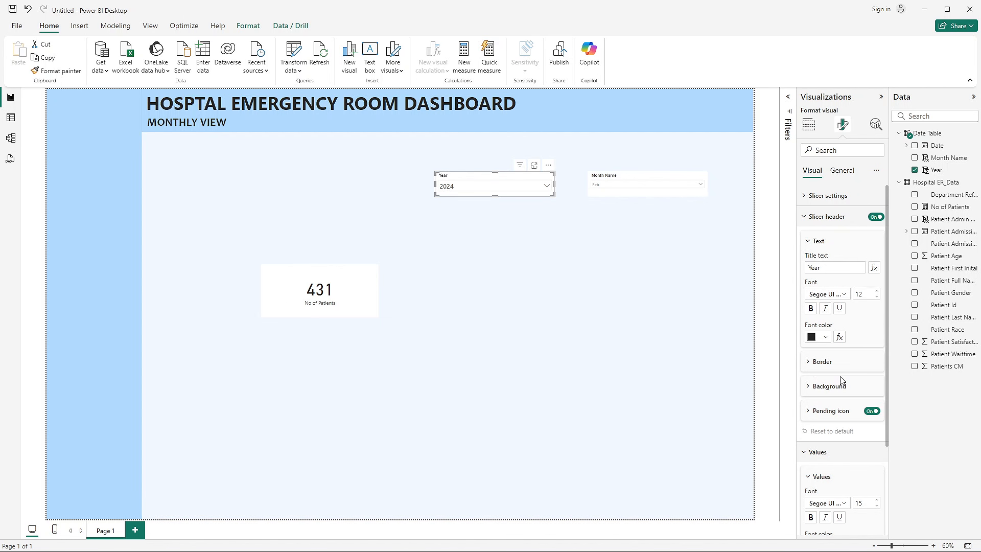
{"action": "left_click", "coordinate": [877, 291]}
- Copy the Year slicer's formatting onto the Month Name slicer with Format painter
{"action": "left_click", "coordinate": [62, 71]}
{"action": "left_click", "coordinate": [625, 175]}
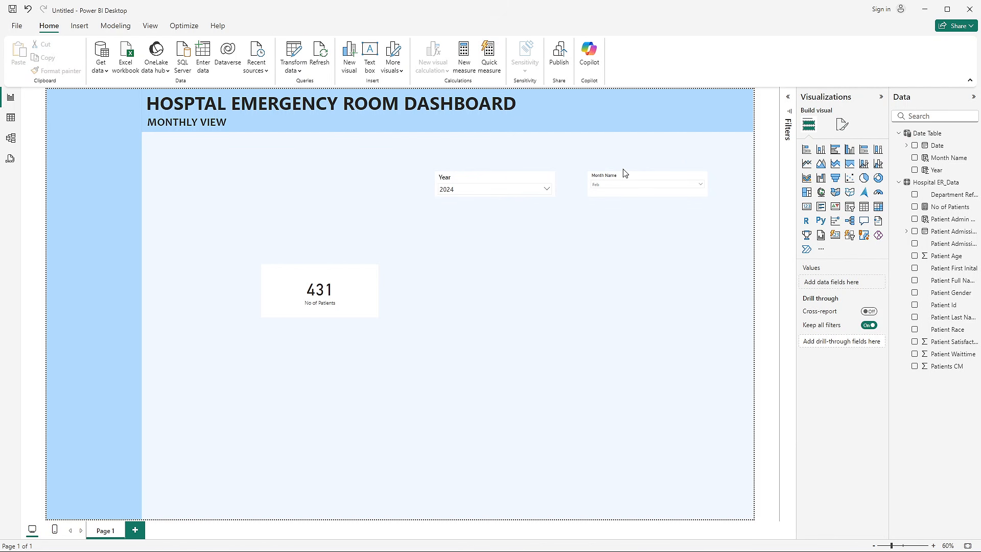
{"action": "left_click", "coordinate": [455, 181]}
{"action": "left_click", "coordinate": [55, 71]}
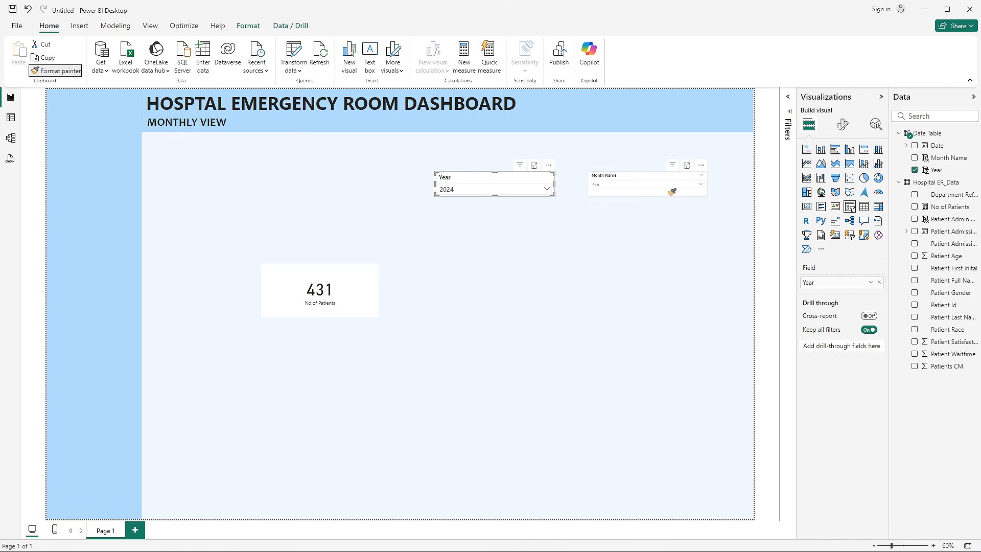
{"action": "left_click", "coordinate": [624, 177]}
{"action": "left_click", "coordinate": [619, 238]}
- Narrow the Year and Month Name slicers and place them side by side in the title banner, to the right of the title
{"action": "left_click", "coordinate": [515, 183]}
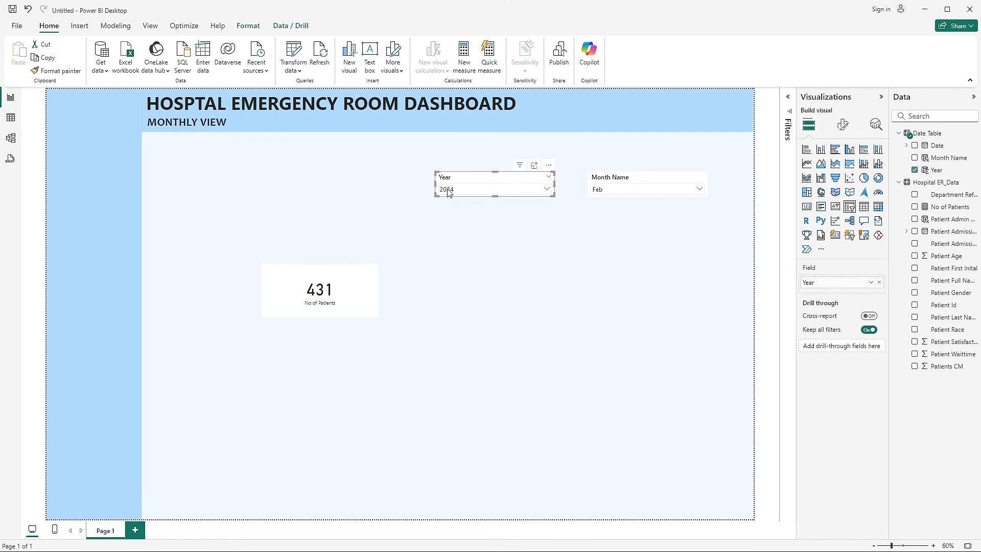
{"action": "left_click_drag", "start_coordinate": [434, 184], "coordinate": [603, 107]}
{"action": "left_click", "coordinate": [598, 183]}
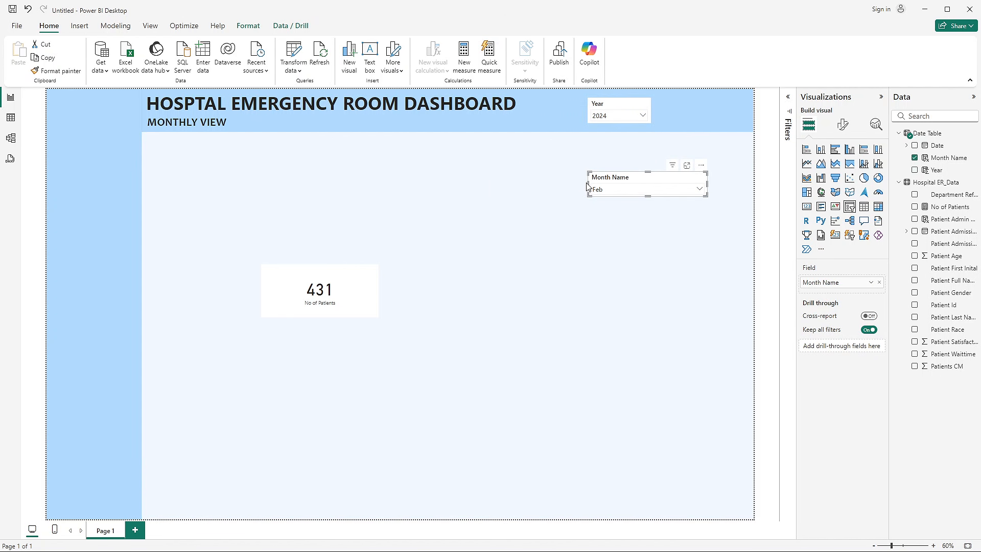
{"action": "left_click_drag", "start_coordinate": [588, 183], "coordinate": [680, 108]}
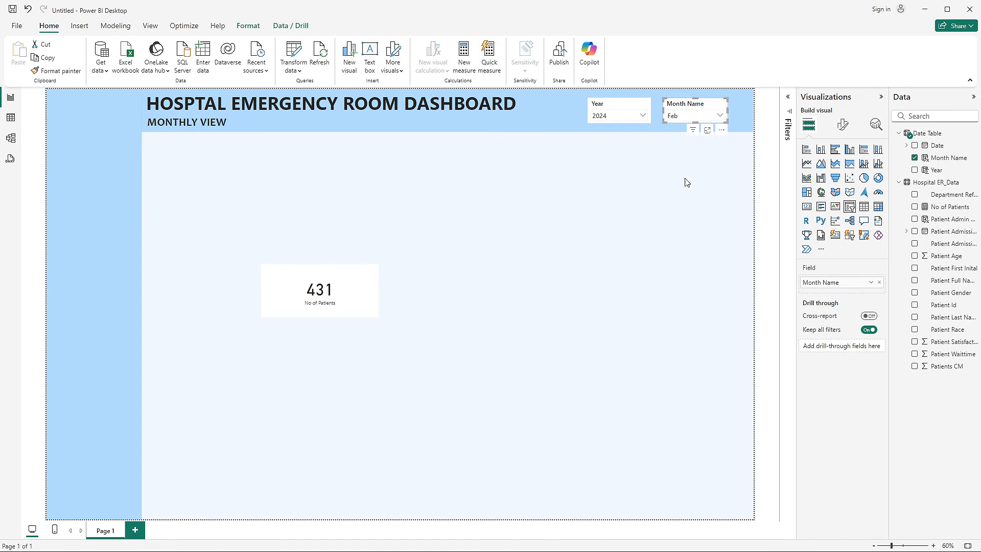
{"action": "left_click", "coordinate": [679, 214]}
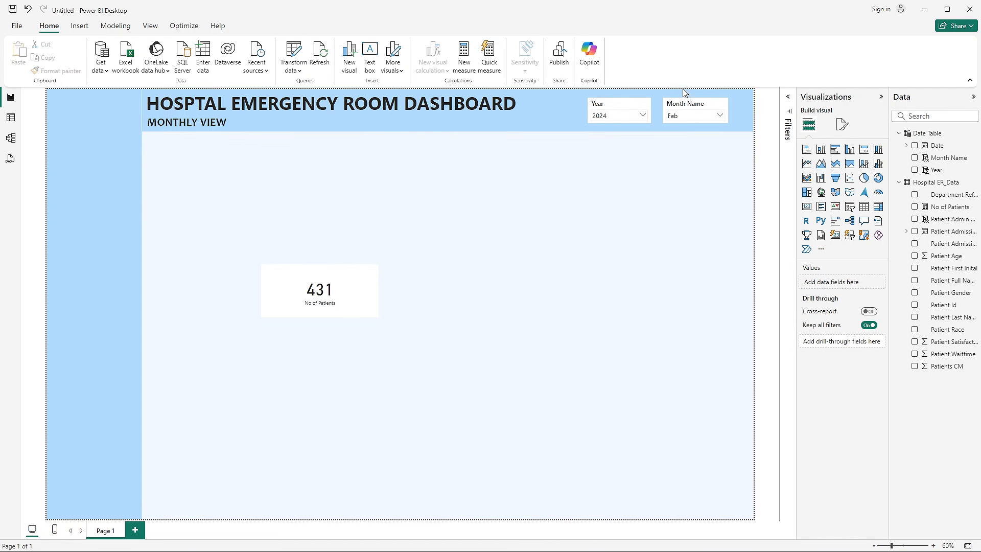
- Check which choices the Year and Month Name slicers offer with 2024 and Feb selected
{"action": "left_click", "coordinate": [613, 115]}
{"action": "left_click", "coordinate": [685, 116]}
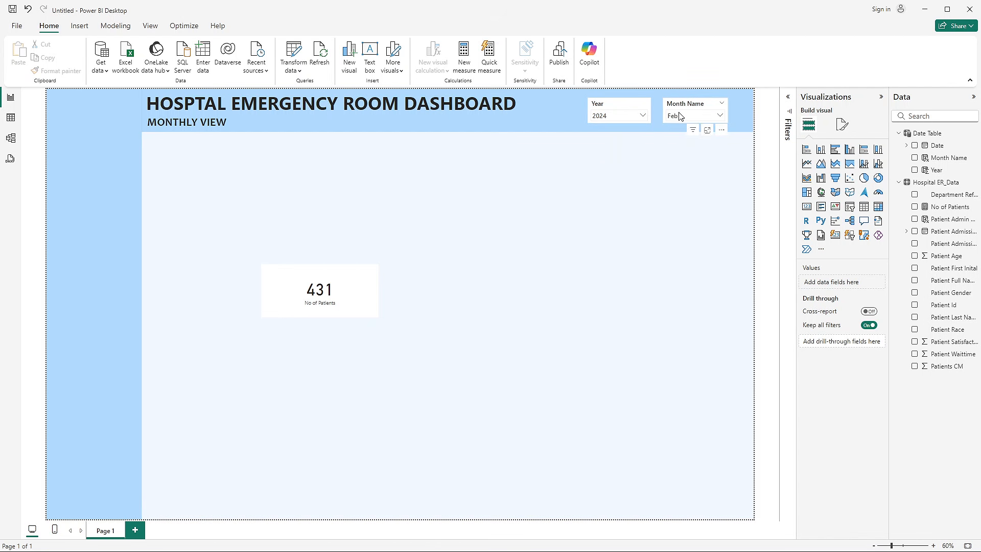
{"action": "left_click", "coordinate": [584, 197]}
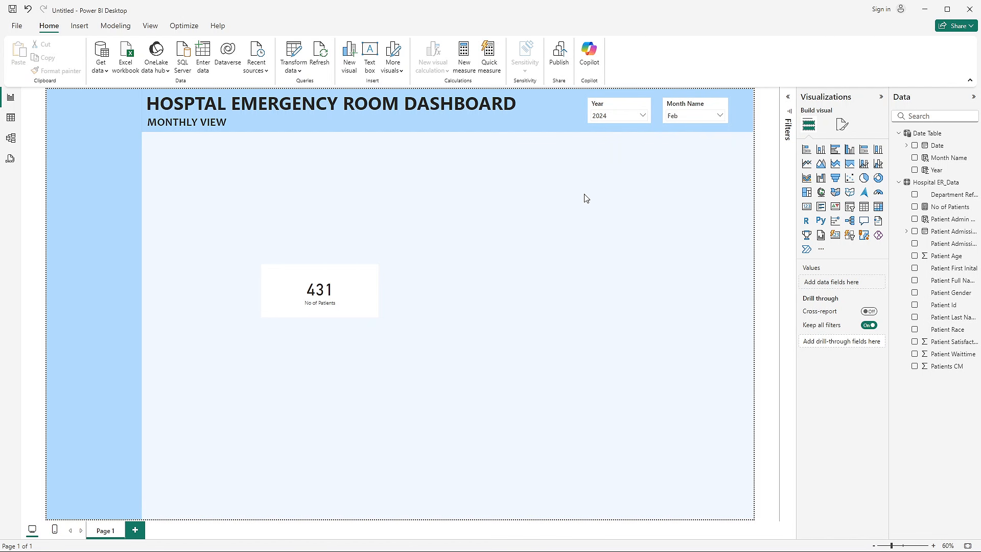
{"action": "left_click", "coordinate": [681, 119]}
{"action": "scroll", "coordinate": [685, 159], "scroll_direction": "down", "scroll_amount": 2}
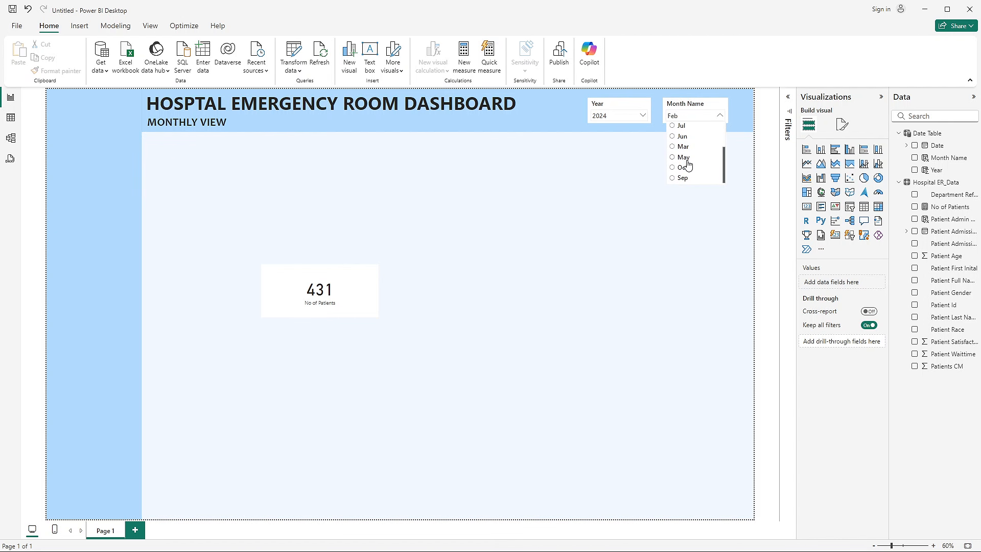
{"action": "scroll", "coordinate": [683, 147], "scroll_direction": "up", "scroll_amount": 2}
{"action": "left_click", "coordinate": [598, 117]}
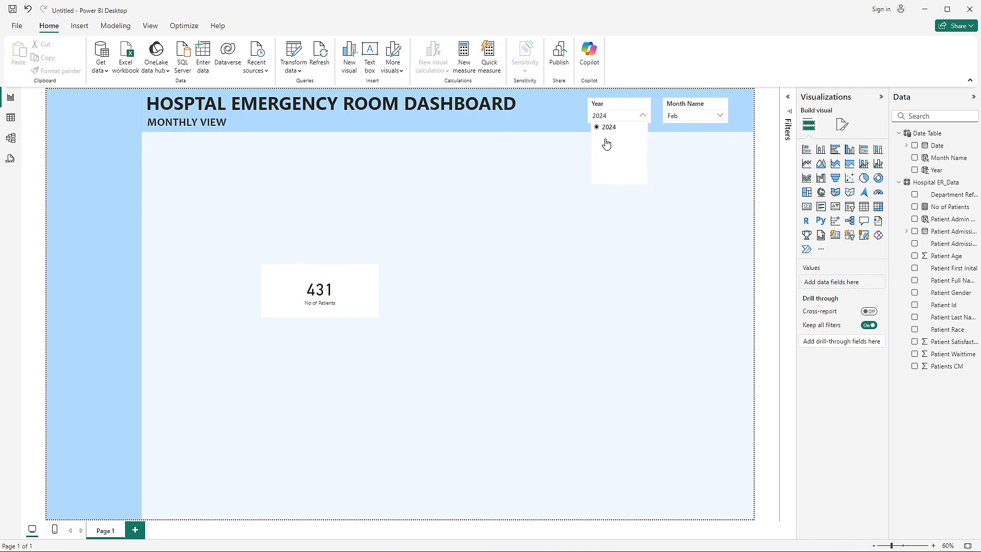
- Set the Month Name slicer to Oct and check the years offered by the Year slicer
{"action": "left_click", "coordinate": [685, 116]}
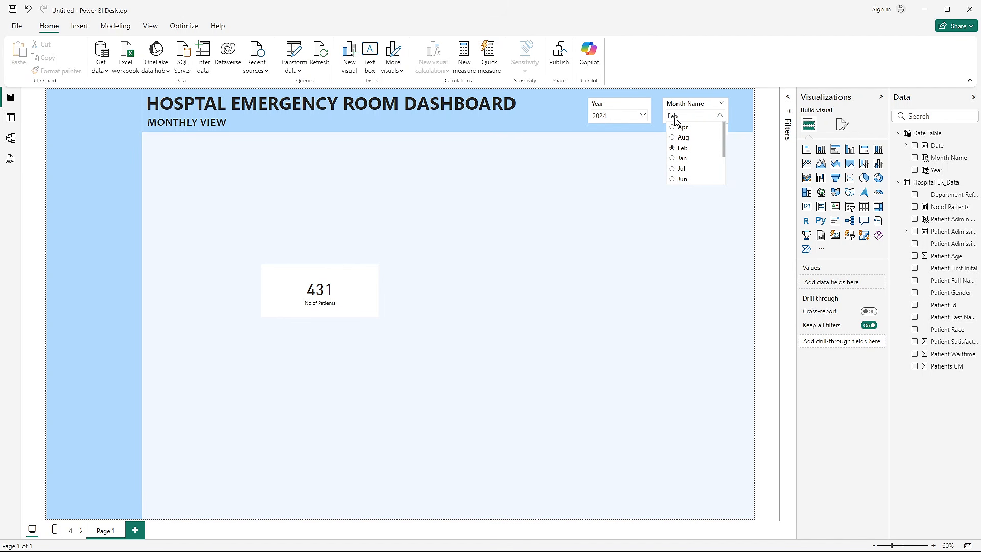
{"action": "scroll", "coordinate": [680, 170], "scroll_direction": "down", "scroll_amount": 1}
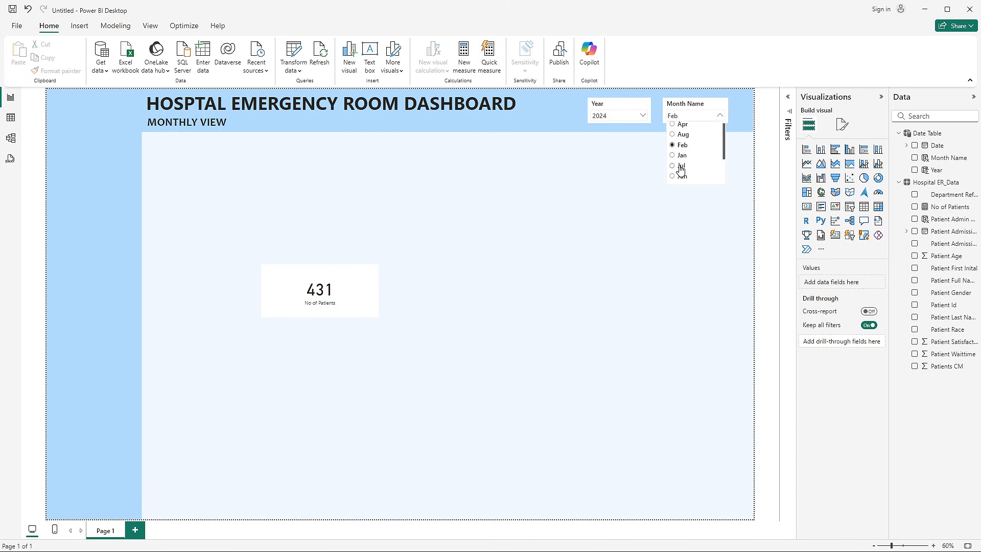
{"action": "scroll", "coordinate": [680, 171], "scroll_direction": "down", "scroll_amount": 1}
{"action": "left_click", "coordinate": [683, 170]}
{"action": "left_click", "coordinate": [638, 115]}
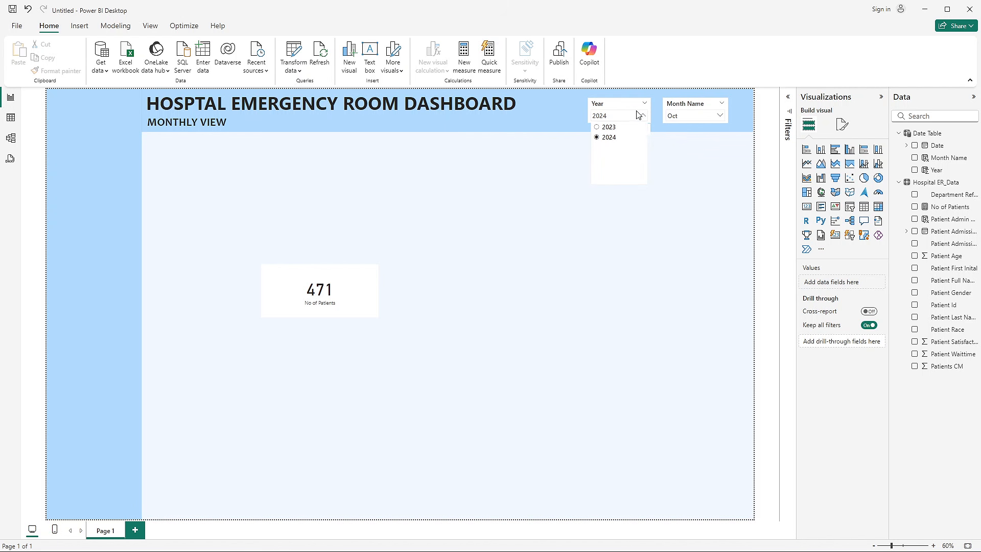
{"action": "left_click", "coordinate": [612, 197]}
{"action": "left_click", "coordinate": [680, 108]}
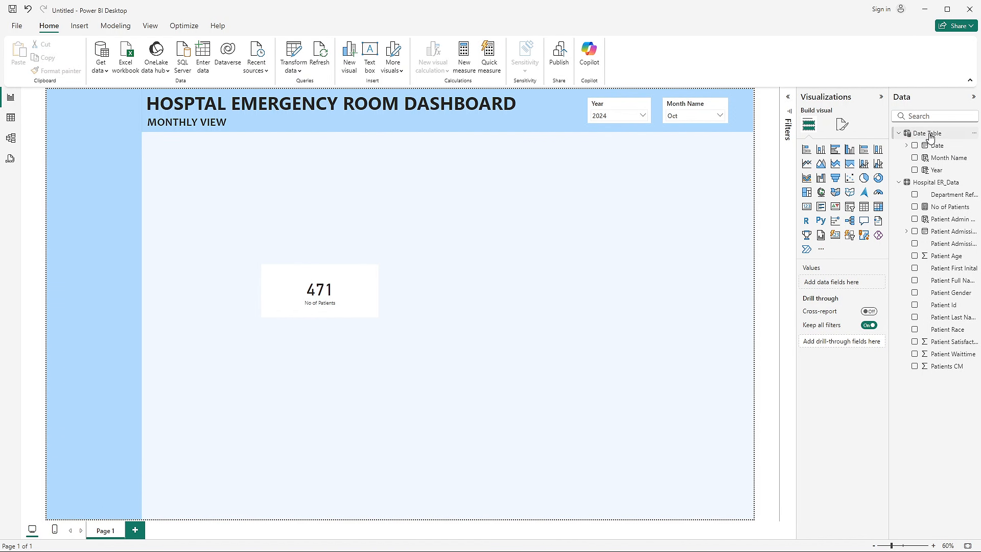
- Add a calculated column named Month & Year to the Date Table
{"action": "left_click", "coordinate": [15, 120]}
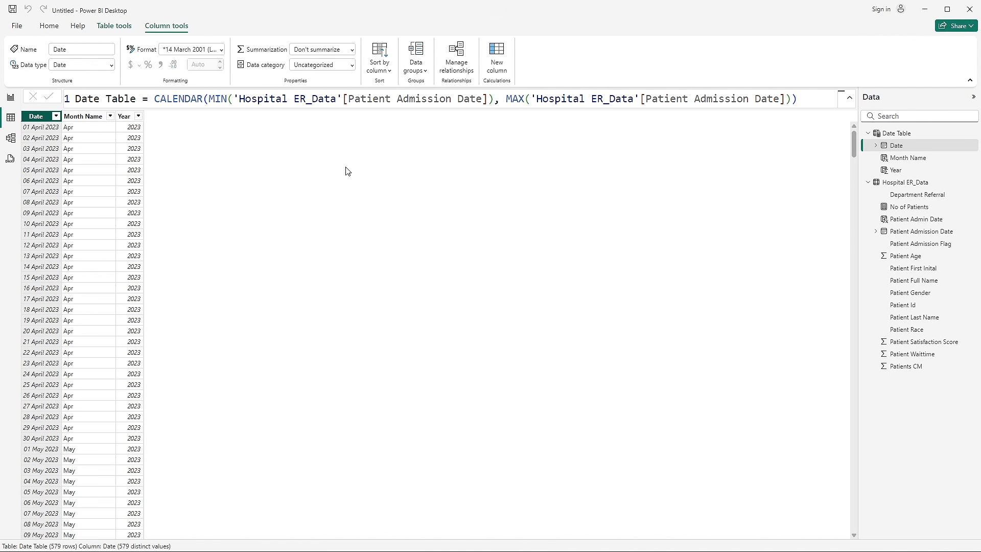
{"action": "right_click", "coordinate": [917, 151]}
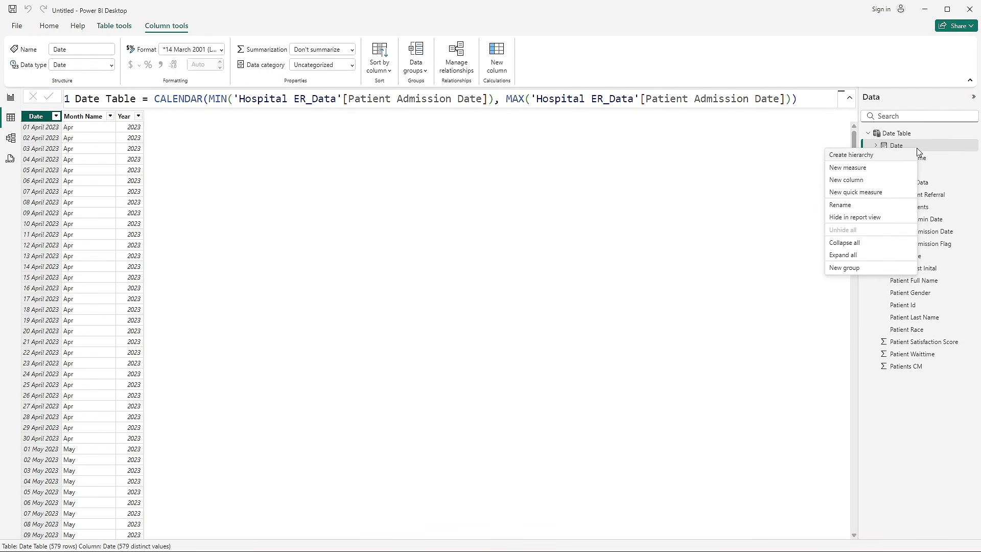
{"action": "left_click", "coordinate": [880, 142]}
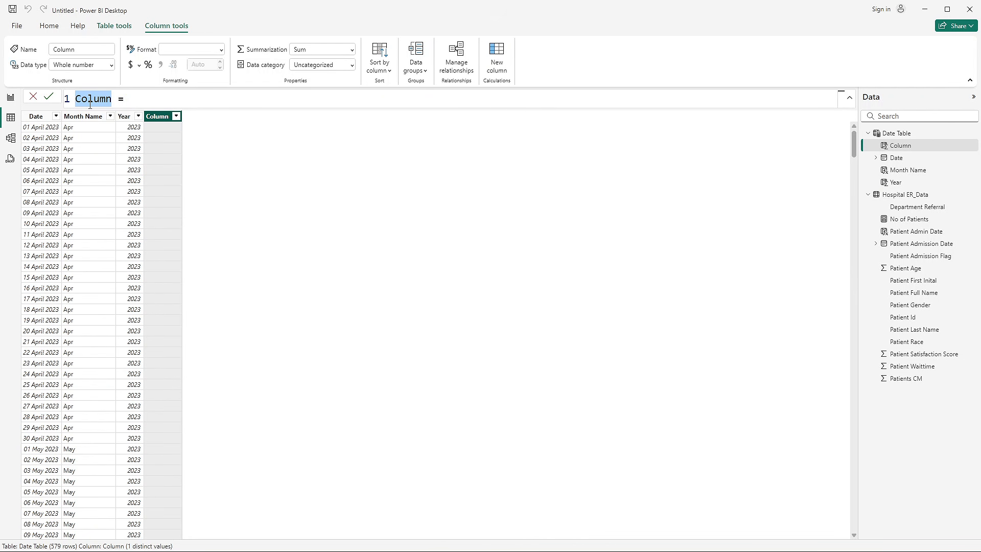
{"action": "type", "text": "Month"}
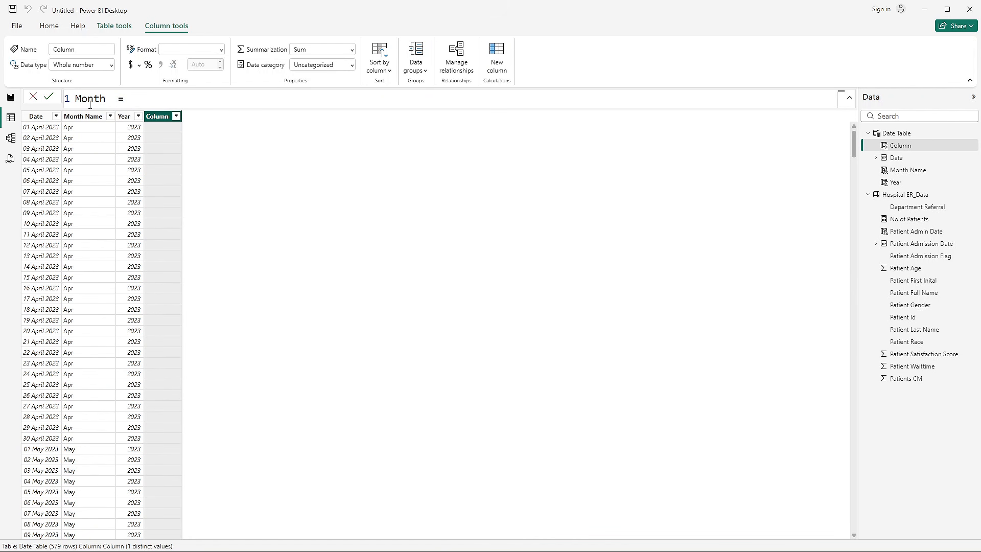
{"action": "type", "text": " & Year"}
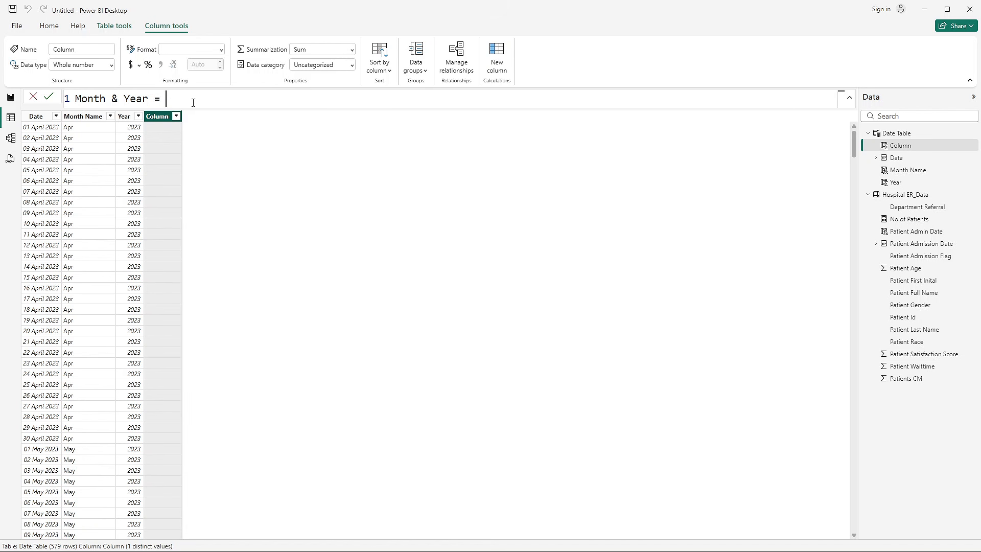
- Define the Month & Year column by joining the Date Table's Month Name, a space and Year
{"action": "key", "text": "Return"}
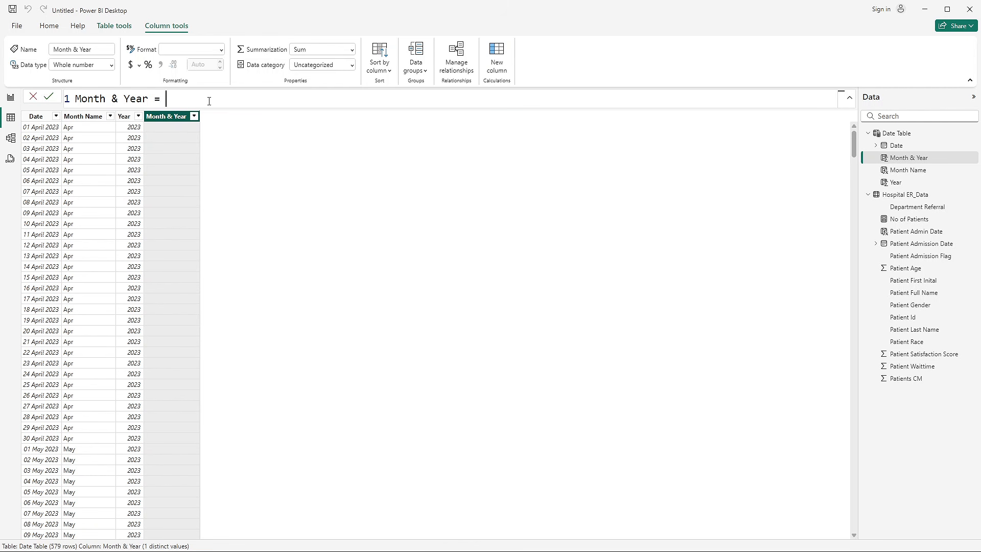
{"action": "type", "text": "mont"}
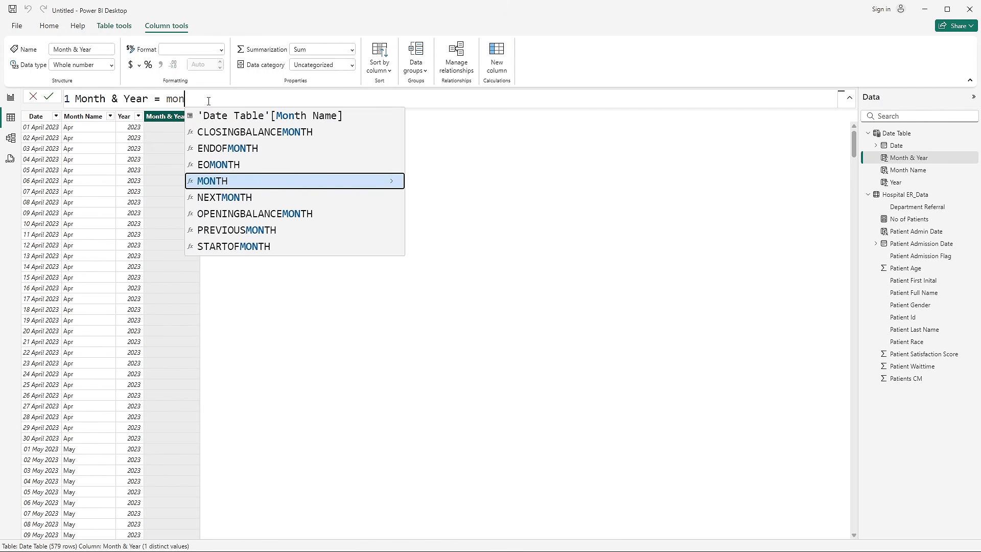
{"action": "left_click", "coordinate": [294, 120]}
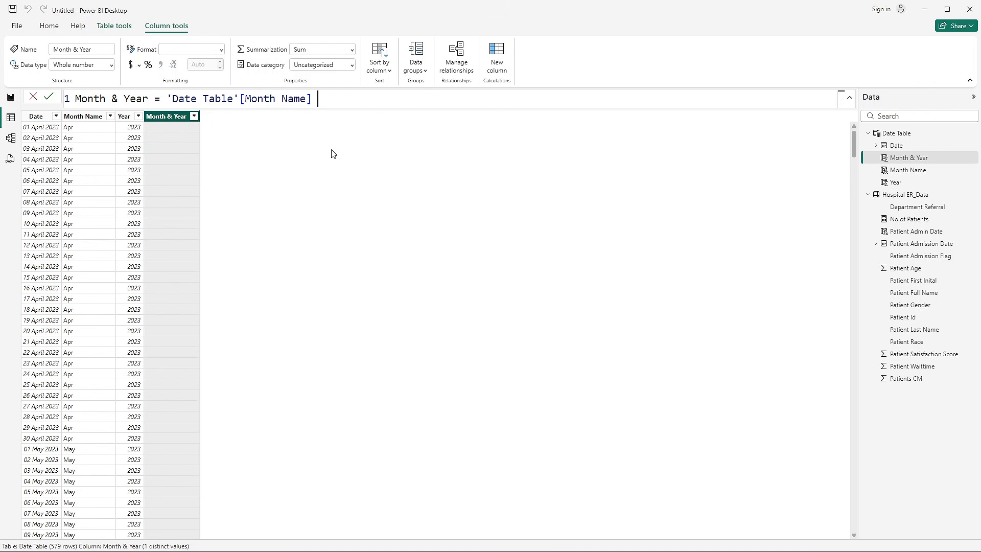
{"action": "type", "text": "& \" \" & y"}
{"action": "left_click", "coordinate": [481, 116]}
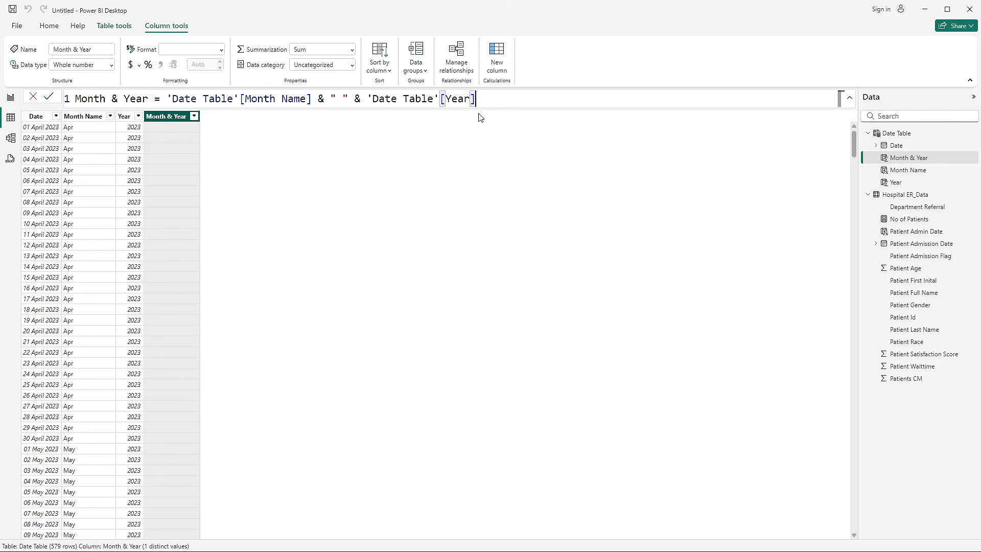
{"action": "left_click", "coordinate": [49, 96]}
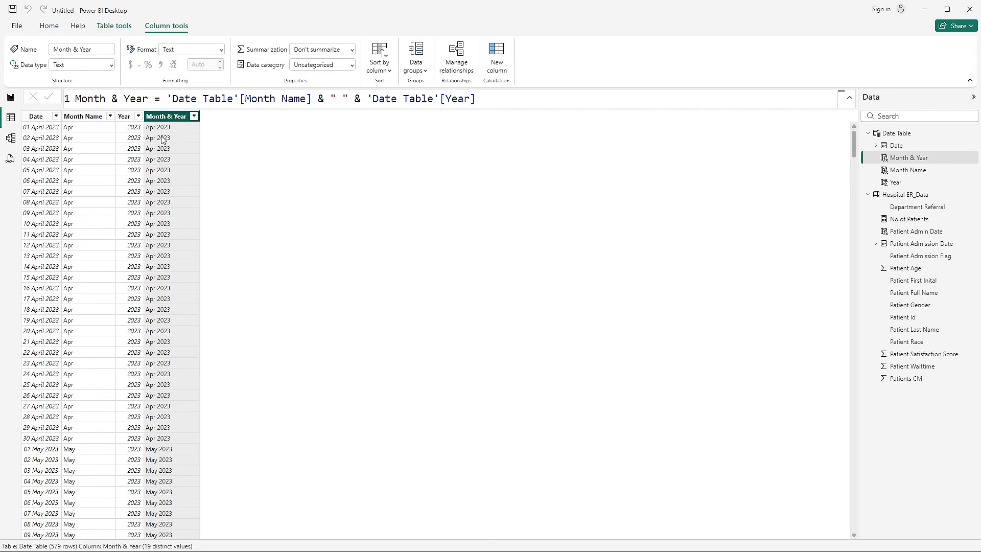
{"action": "scroll", "coordinate": [159, 353], "scroll_direction": "down", "scroll_amount": 7}
{"action": "scroll", "coordinate": [158, 352], "scroll_direction": "down", "scroll_amount": 15}
{"action": "scroll", "coordinate": [159, 353], "scroll_direction": "up", "scroll_amount": 20}
- Return to the report page and check the order in which the Month Name slicer lists the months
{"action": "left_click", "coordinate": [10, 138]}
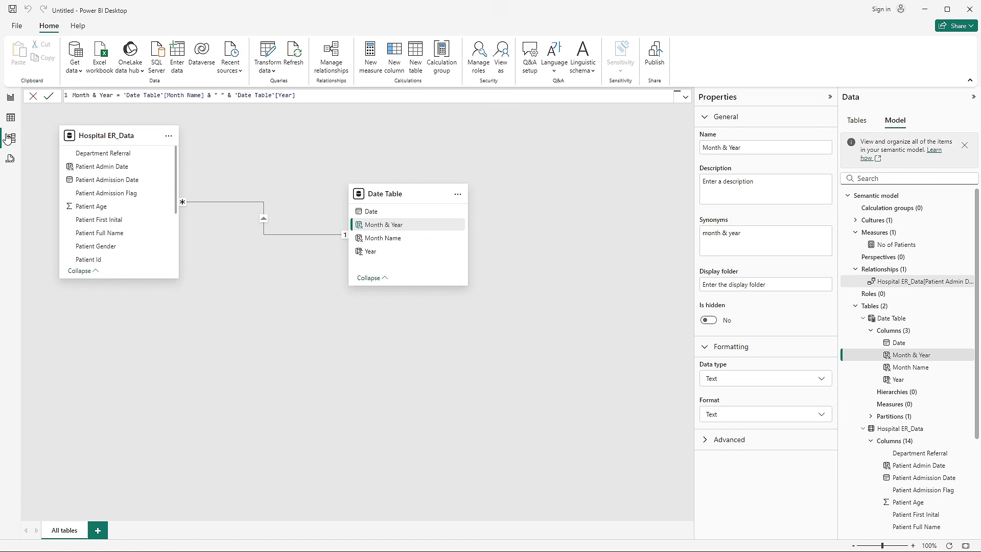
{"action": "left_click", "coordinate": [11, 121]}
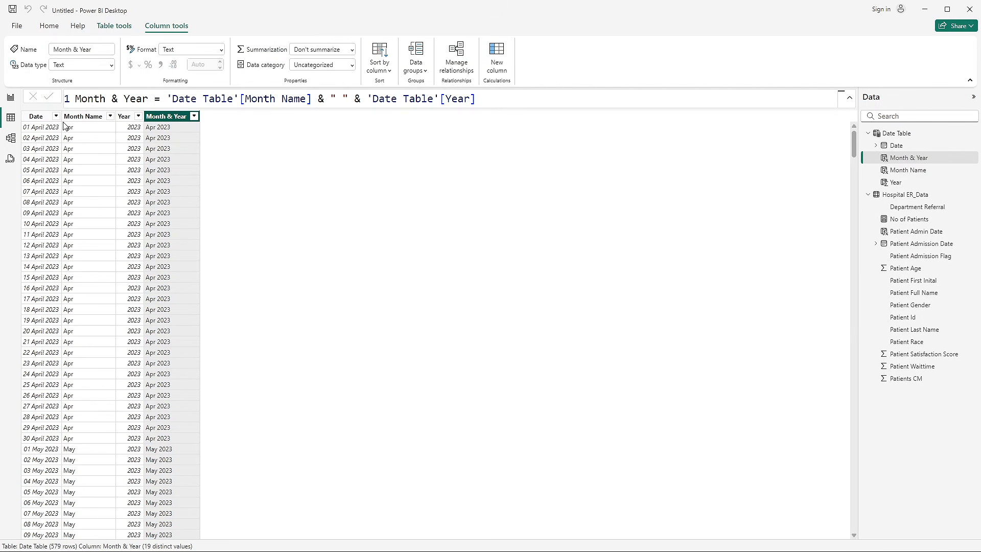
{"action": "left_click", "coordinate": [10, 97]}
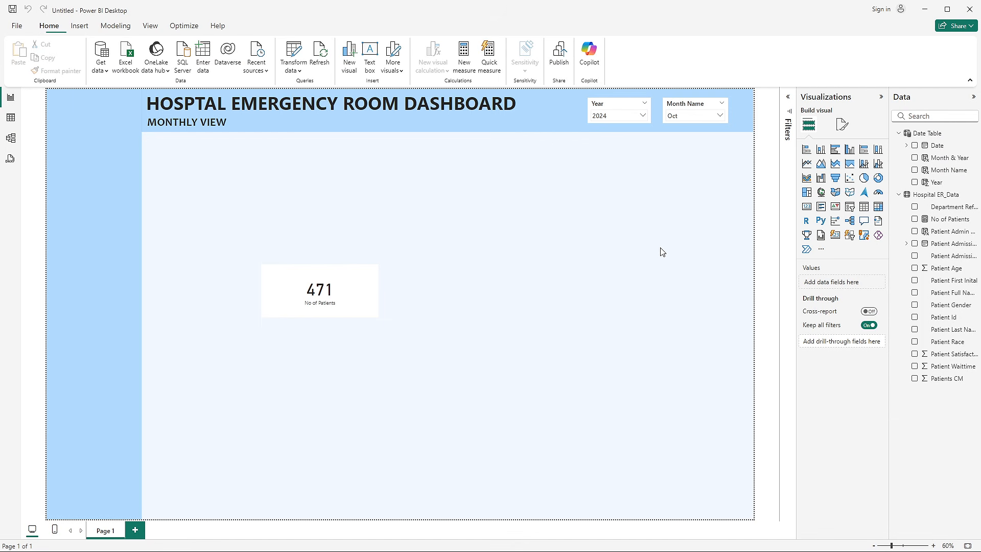
{"action": "left_click", "coordinate": [626, 113]}
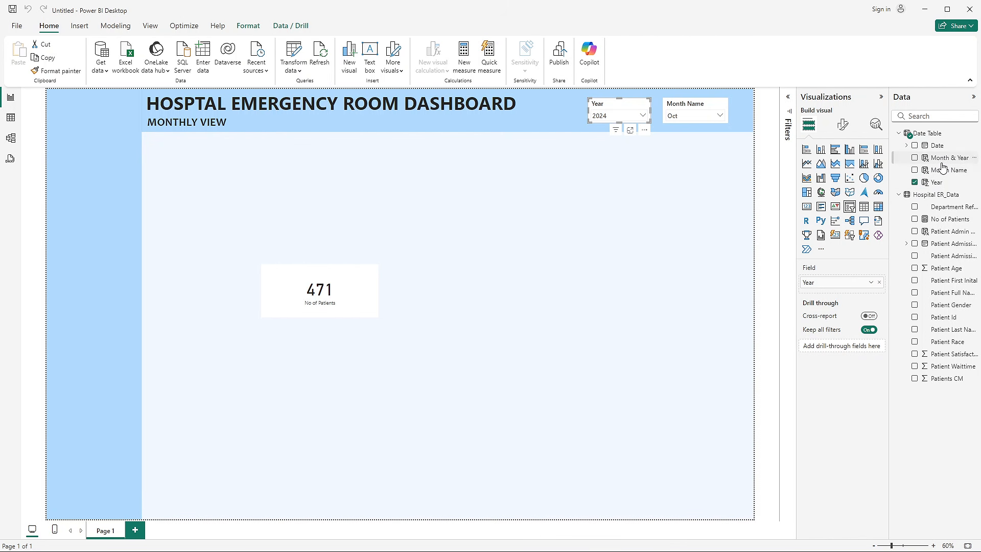
{"action": "left_click", "coordinate": [627, 154]}
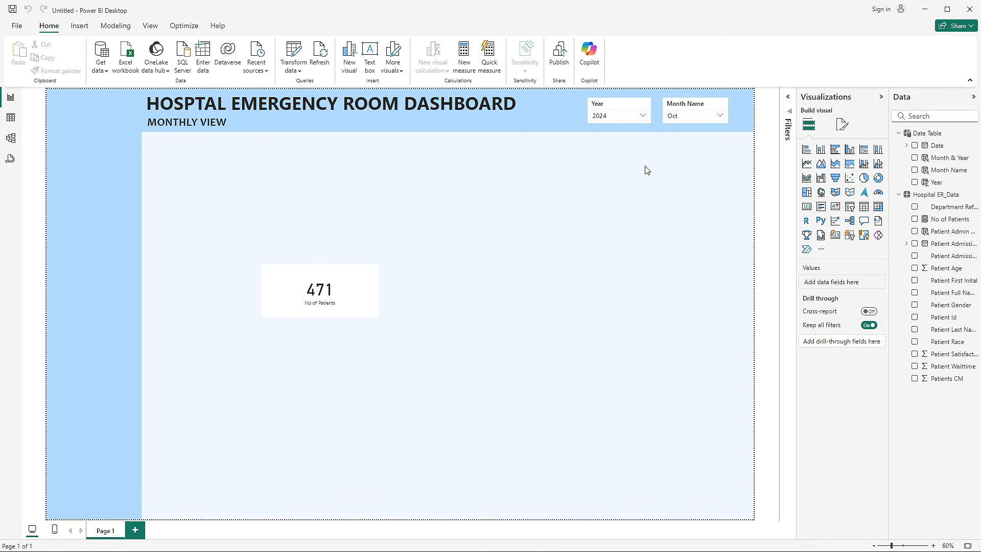
{"action": "left_click", "coordinate": [697, 116]}
{"action": "scroll", "coordinate": [688, 148], "scroll_direction": "down", "scroll_amount": 2}
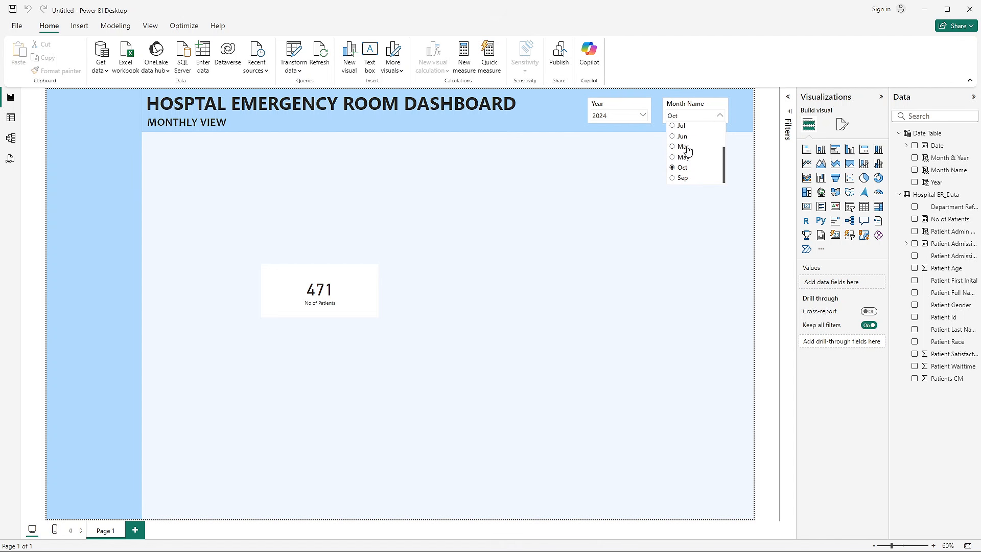
{"action": "scroll", "coordinate": [687, 148], "scroll_direction": "up", "scroll_amount": 2}
{"action": "scroll", "coordinate": [701, 154], "scroll_direction": "down", "scroll_amount": 2}
{"action": "scroll", "coordinate": [695, 174], "scroll_direction": "up", "scroll_amount": 2}
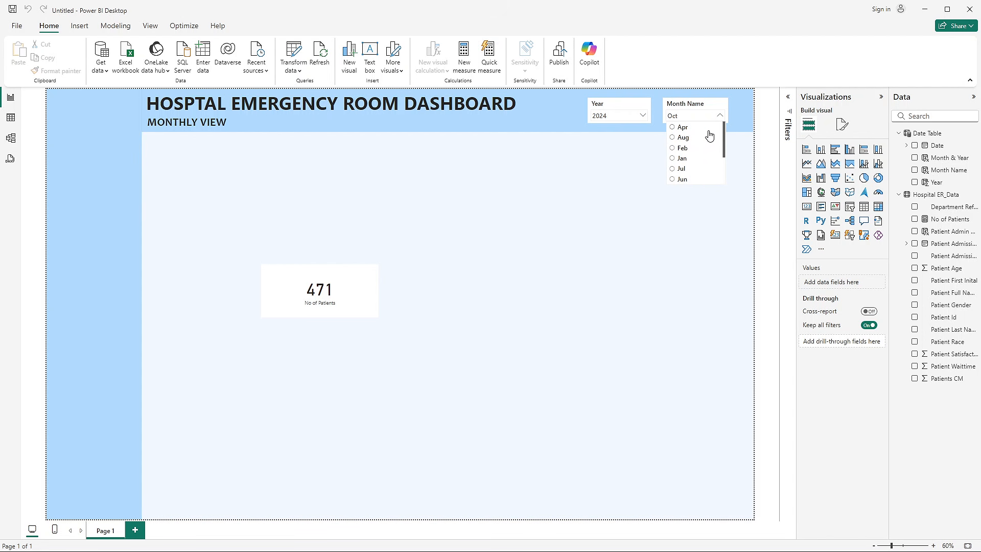
{"action": "scroll", "coordinate": [693, 133], "scroll_direction": "down", "scroll_amount": 2}
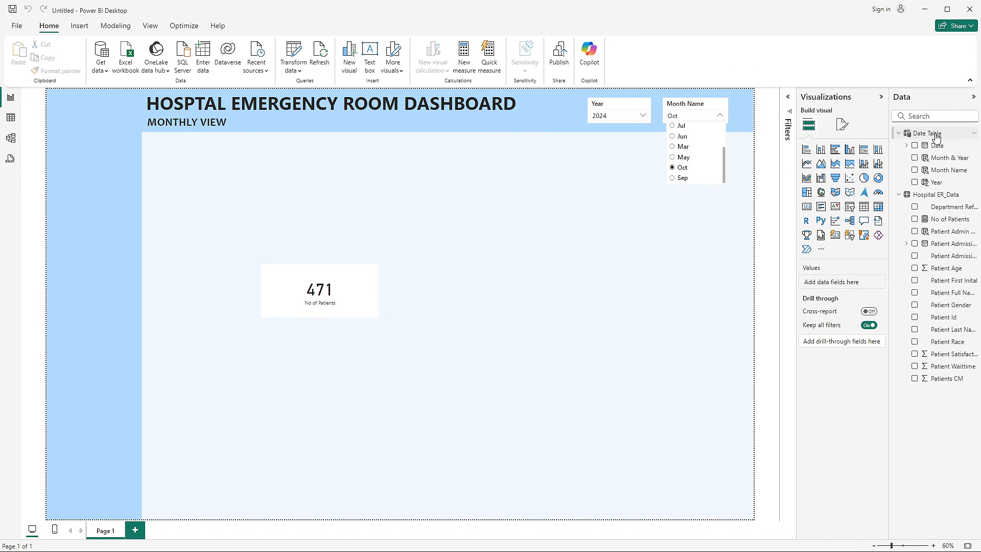
- Add another calculated column to the Date Table and name it Month Number
{"action": "left_click", "coordinate": [18, 118]}
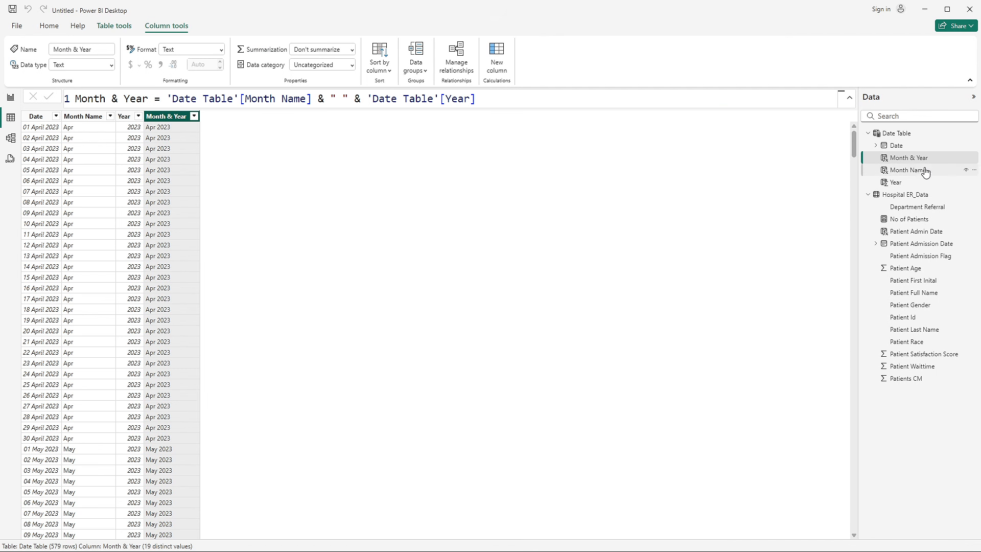
{"action": "right_click", "coordinate": [918, 158]}
{"action": "left_click", "coordinate": [863, 191]}
{"action": "left_click", "coordinate": [94, 99]}
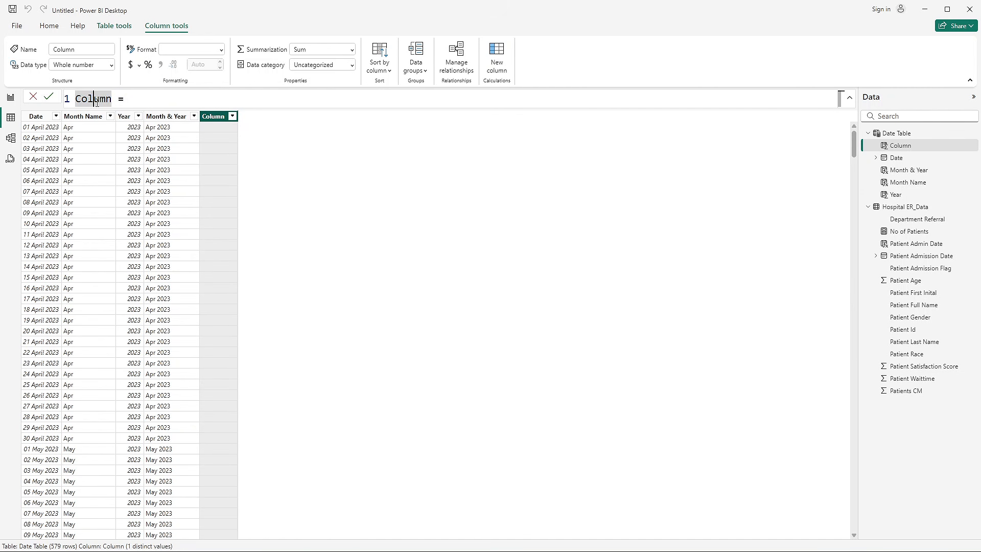
{"action": "double_click", "coordinate": [96, 102]}
{"action": "type", "text": "Month"}
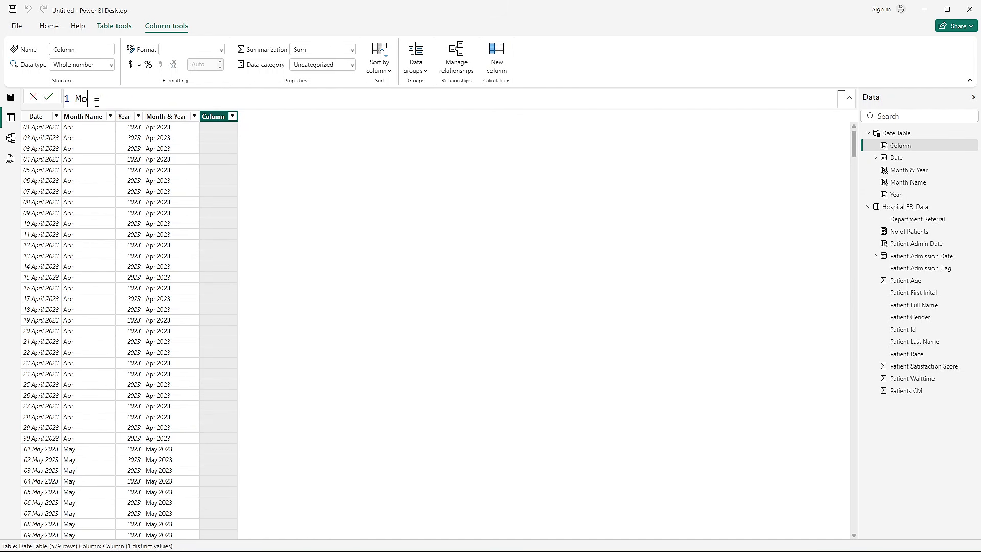
{"action": "type", "text": " Number ="}
{"action": "type", "text": "mont"}
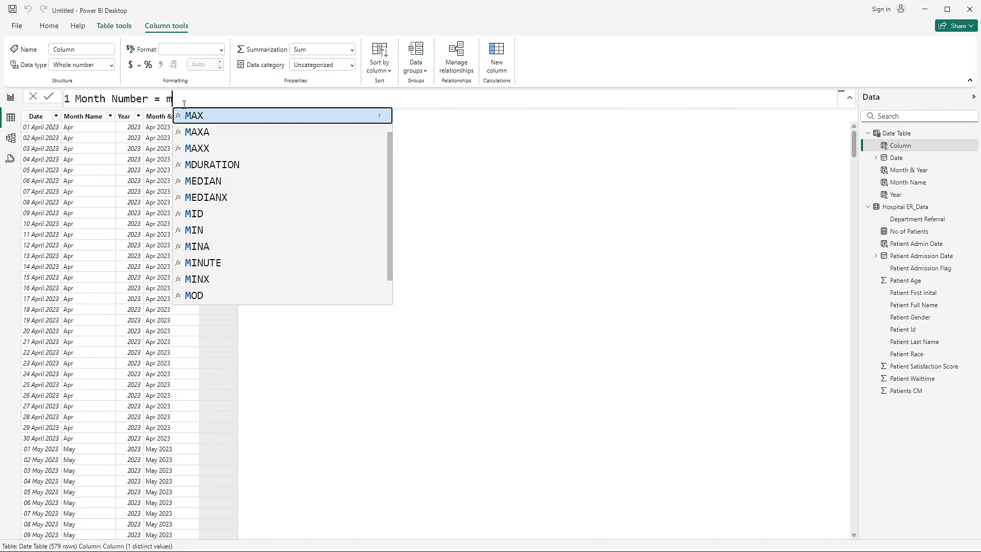
- Define Month Number as MONTH('Date Table'[Date]) and look over the column's values
{"action": "key", "text": "Tab"}
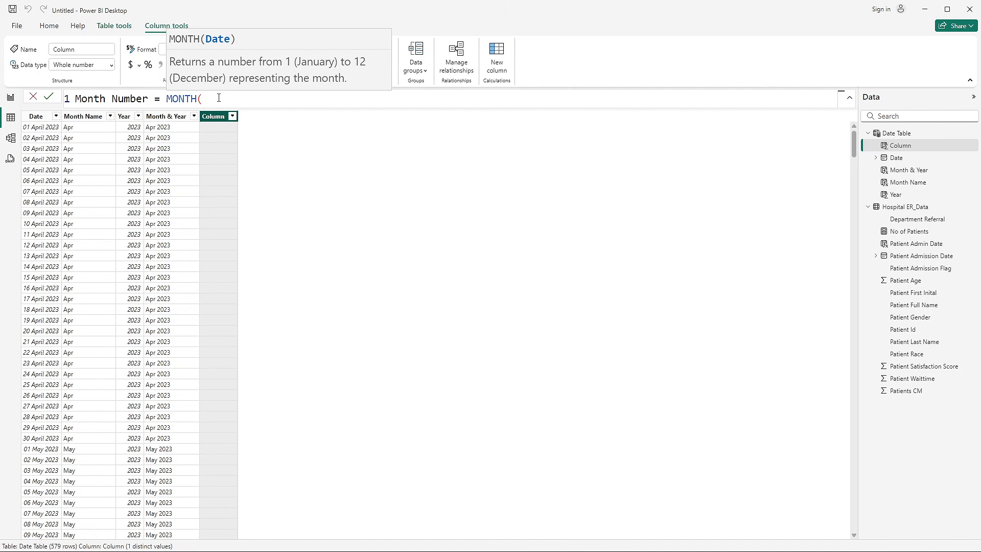
{"action": "type", "text": "date"}
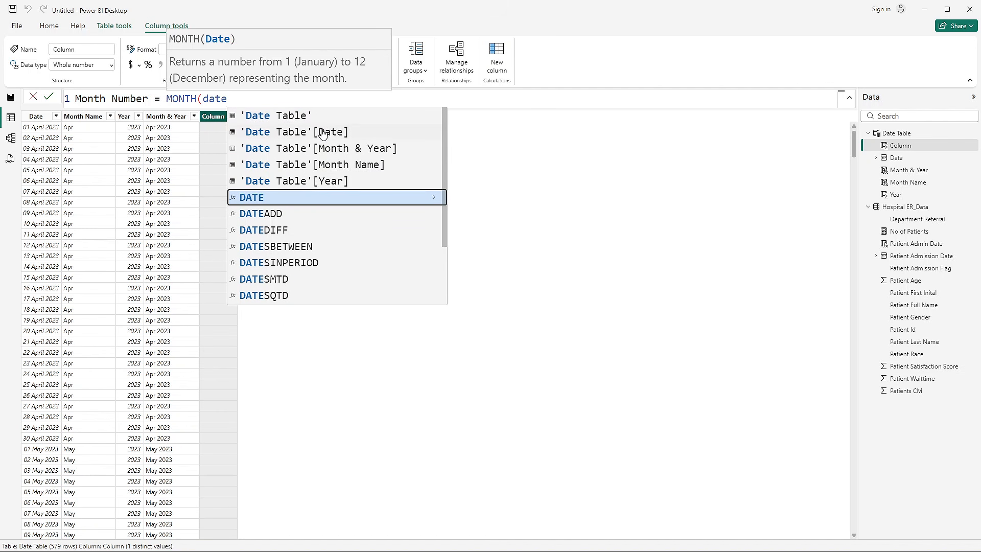
{"action": "left_click", "coordinate": [323, 132]}
{"action": "type", "text": ")"}
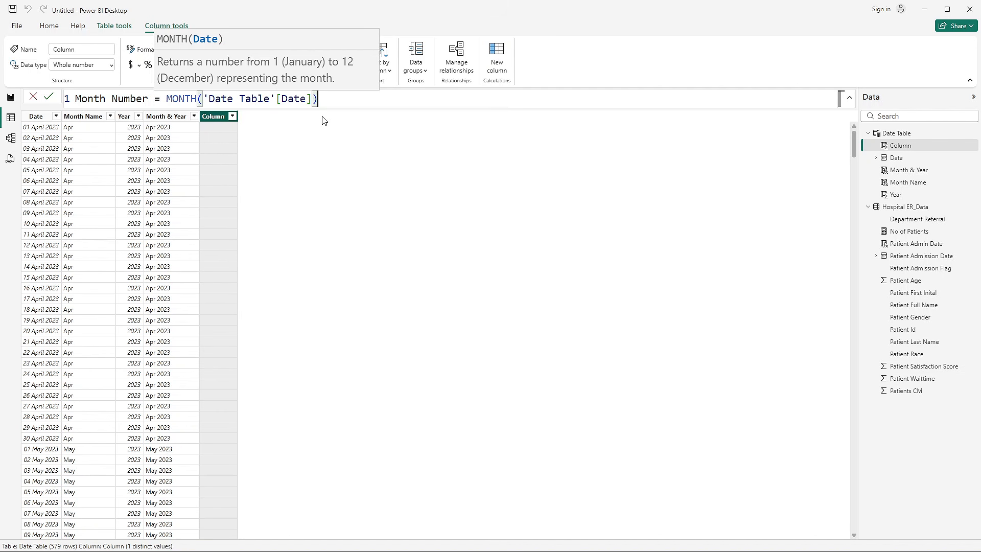
{"action": "key", "text": "Return"}
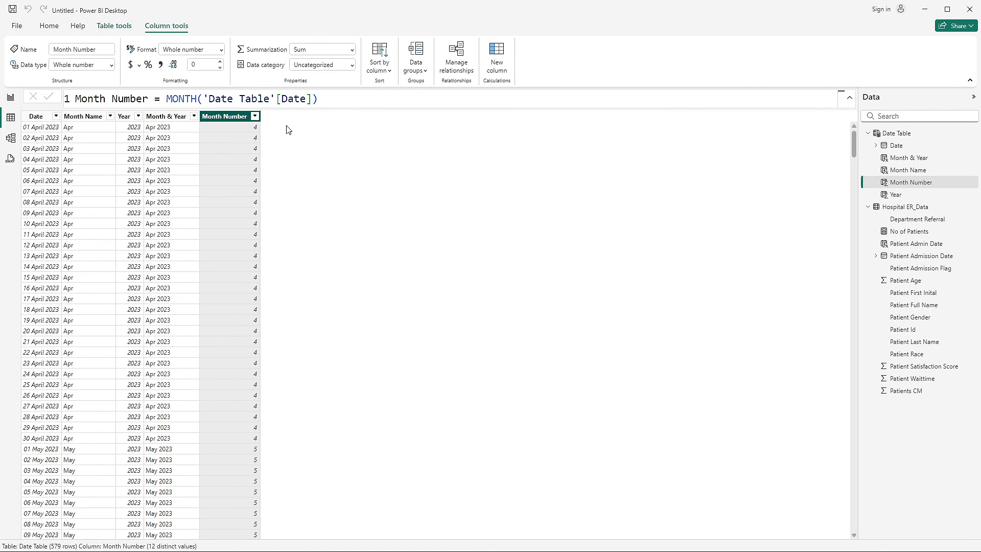
{"action": "scroll", "coordinate": [250, 153], "scroll_direction": "down", "scroll_amount": 10}
{"action": "scroll", "coordinate": [138, 204], "scroll_direction": "up", "scroll_amount": 10}
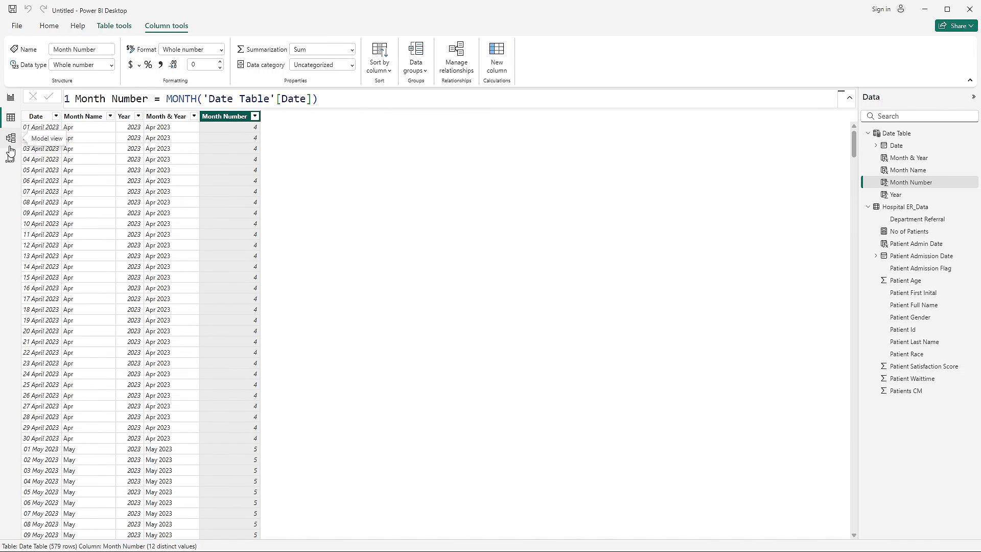
- Sort the Date Table's Month Name field by Month Number from the report page
{"action": "left_click", "coordinate": [11, 98]}
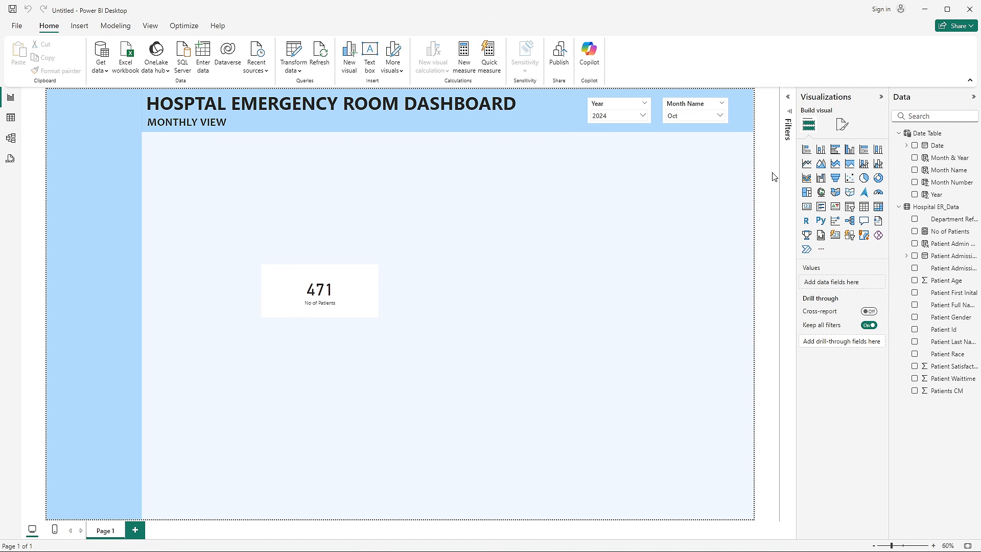
{"action": "left_click", "coordinate": [944, 172]}
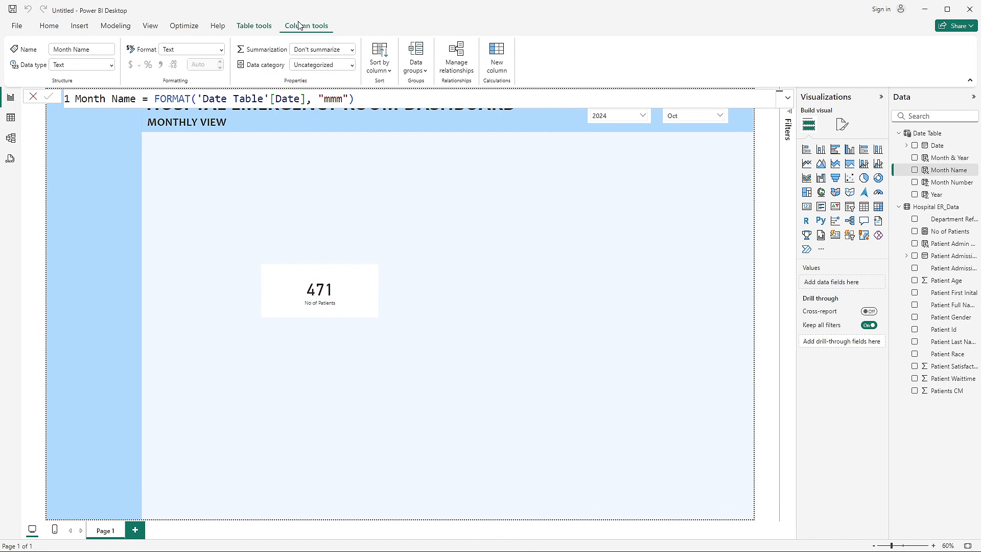
{"action": "left_click", "coordinate": [376, 72]}
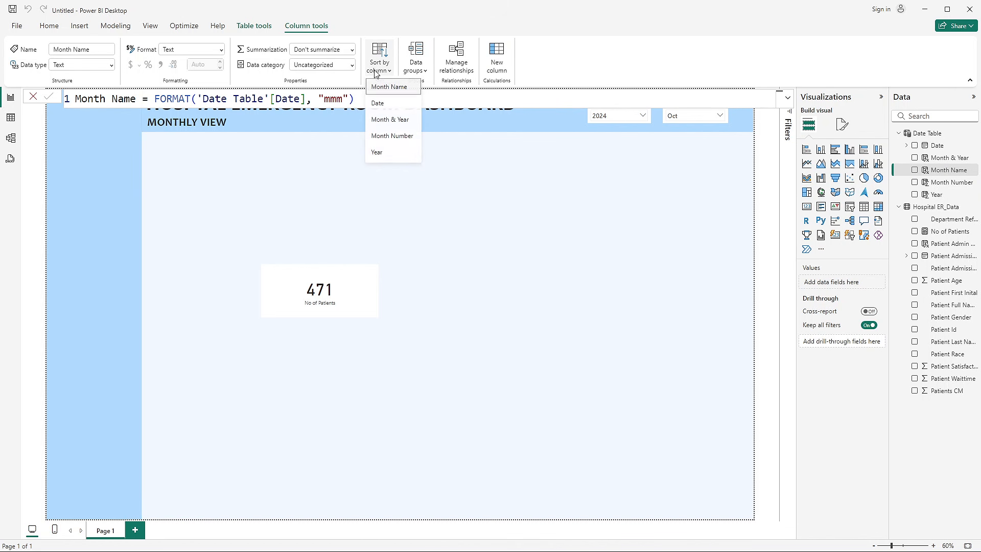
{"action": "left_click", "coordinate": [393, 137]}
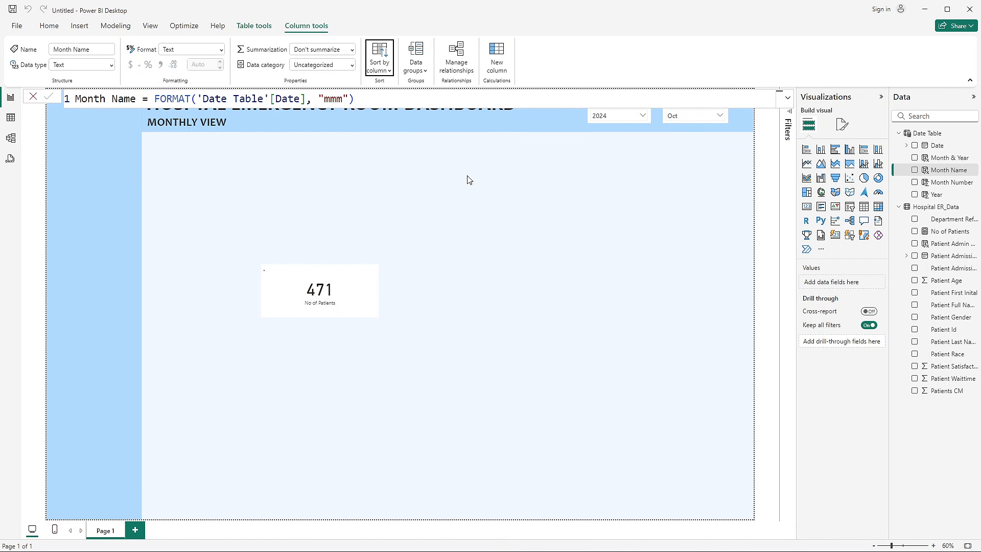
{"action": "left_click", "coordinate": [763, 170]}
- Check the order of the months in the Month Name slicer's list from first to last
{"action": "left_click", "coordinate": [706, 122]}
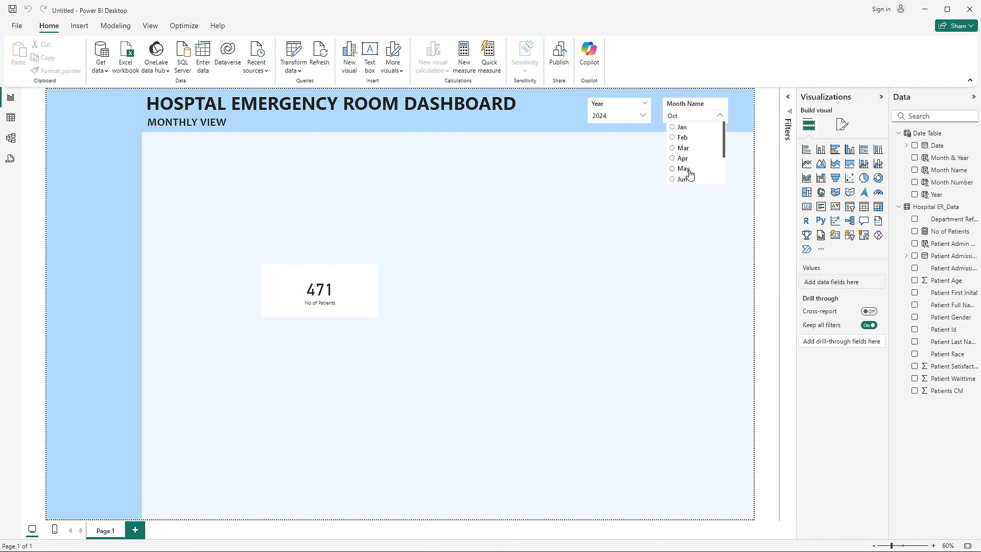
{"action": "scroll", "coordinate": [689, 174], "scroll_direction": "down", "scroll_amount": 3}
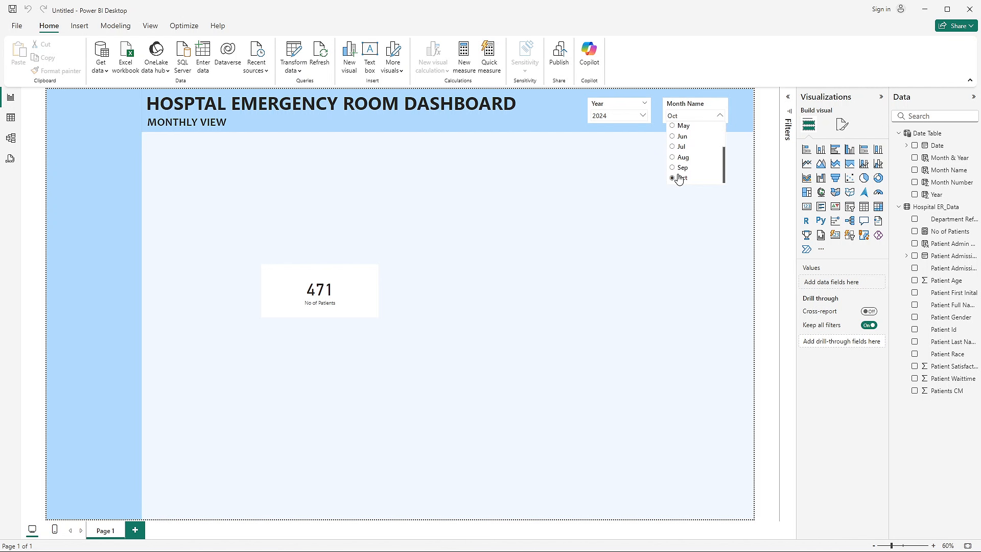
{"action": "scroll", "coordinate": [679, 177], "scroll_direction": "up", "scroll_amount": 3}
{"action": "scroll", "coordinate": [682, 154], "scroll_direction": "down", "scroll_amount": 3}
{"action": "scroll", "coordinate": [685, 178], "scroll_direction": "up", "scroll_amount": 3}
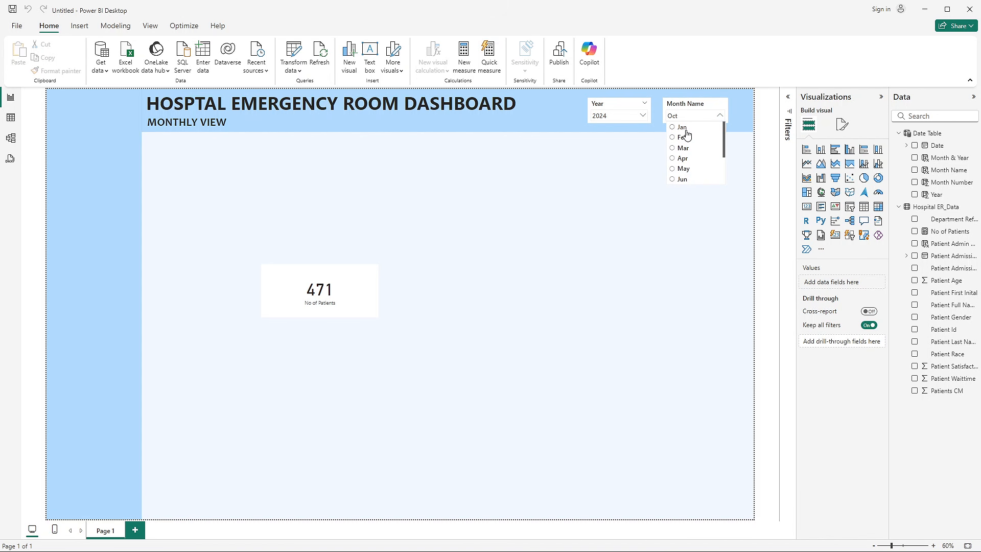
{"action": "scroll", "coordinate": [682, 149], "scroll_direction": "down", "scroll_amount": 3}
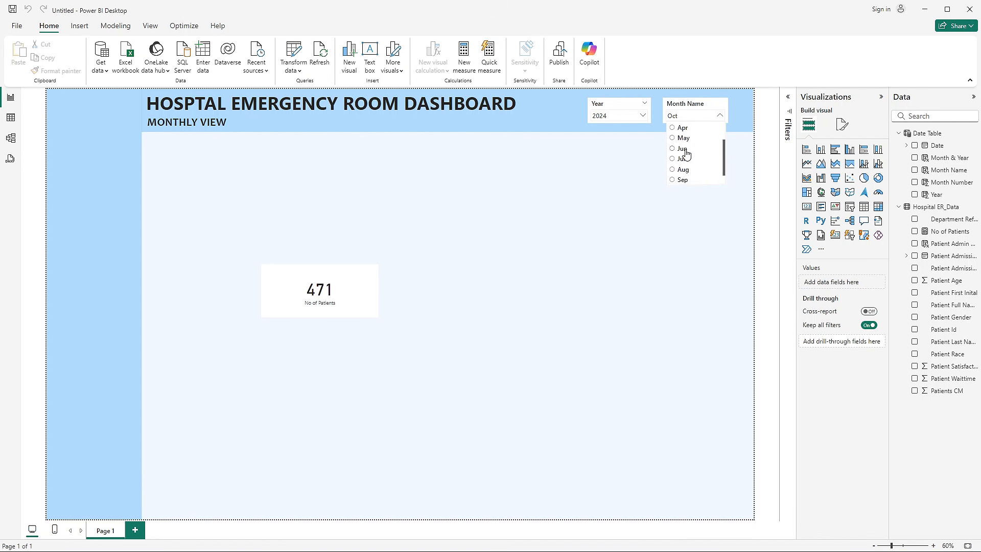
{"action": "left_click", "coordinate": [691, 218]}
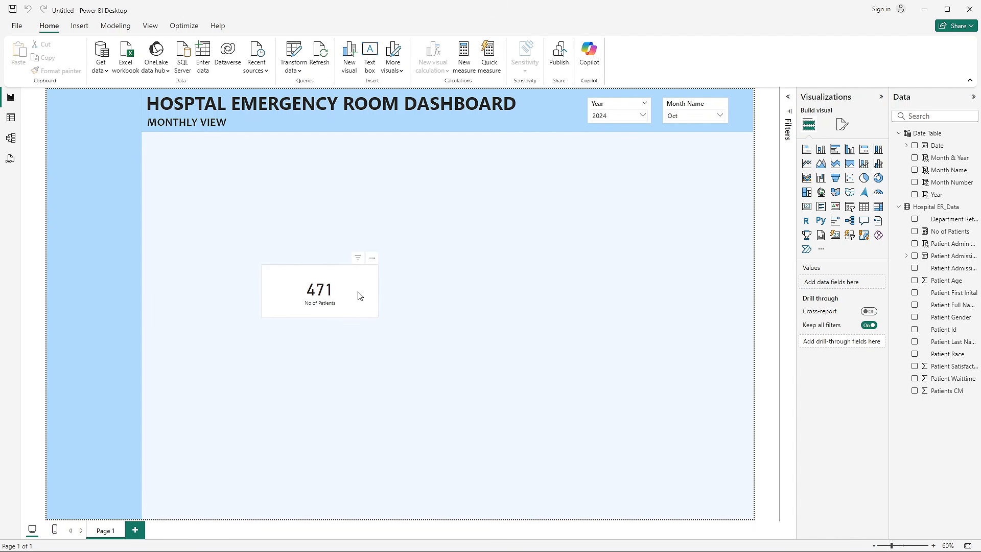
- Move the No of Patients card slightly down and to the right on the report page
{"action": "left_click_drag", "start_coordinate": [359, 295], "coordinate": [399, 332]}
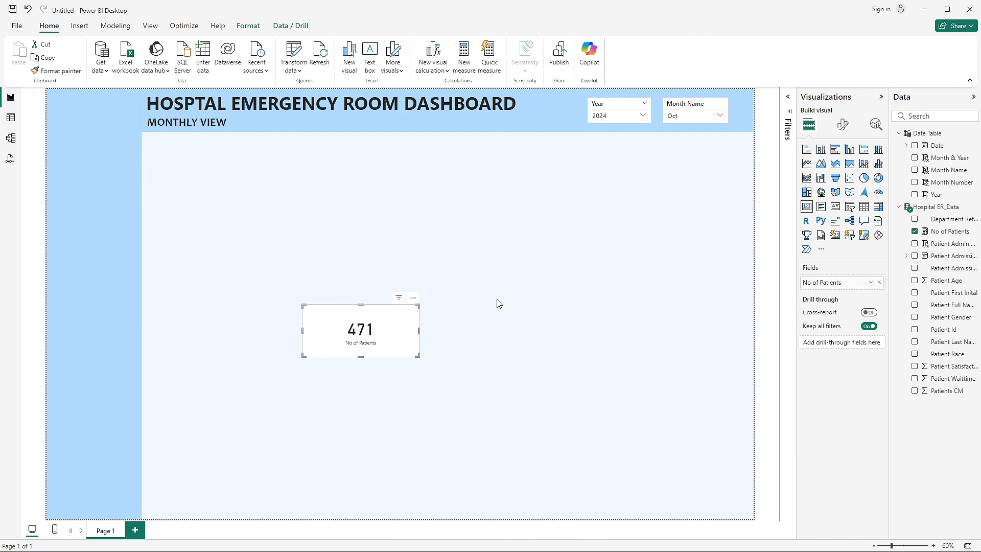
{"action": "key", "text": "alt+Tab"}
{"action": "key", "text": "alt+Tab"}
{"action": "key", "text": "alt+Tab"}
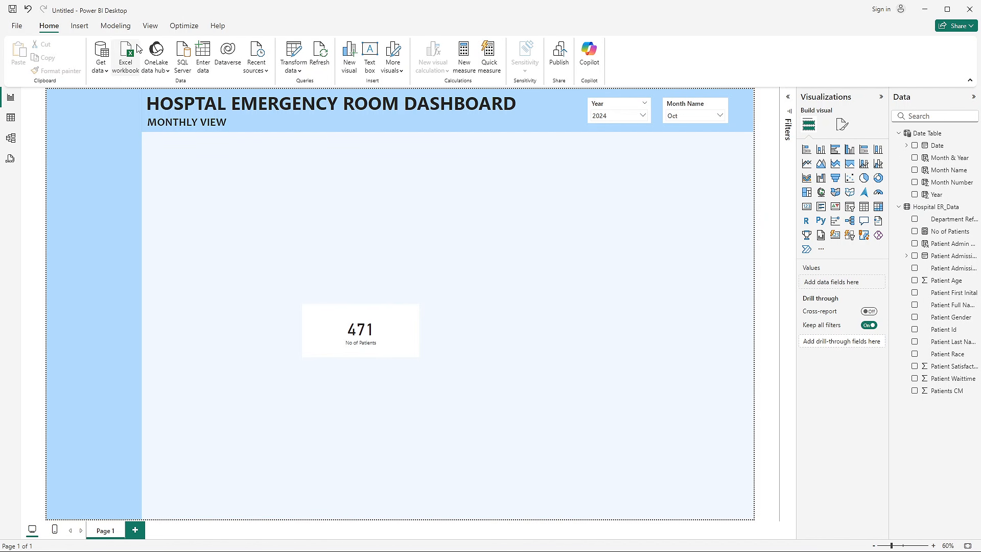
- Insert a rounded rectangle shape on the report page
{"action": "left_click", "coordinate": [79, 25]}
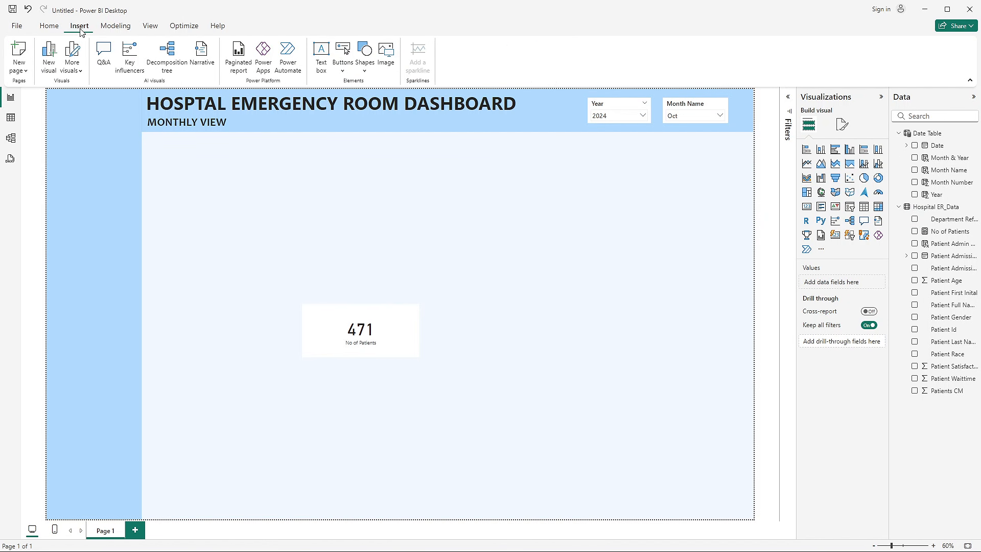
{"action": "left_click", "coordinate": [370, 76]}
{"action": "left_click", "coordinate": [384, 107]}
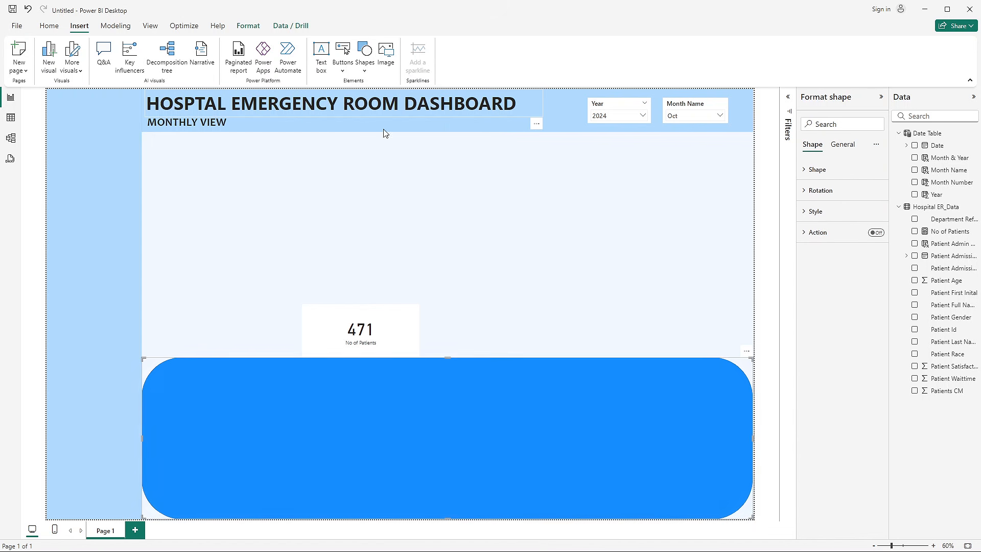
- Move the rounded rectangle to the upper part of the content area and set its height to 260 and width to 435
{"action": "left_click_drag", "start_coordinate": [141, 439], "coordinate": [401, 446]}
{"action": "left_click_drag", "start_coordinate": [523, 447], "coordinate": [352, 242]}
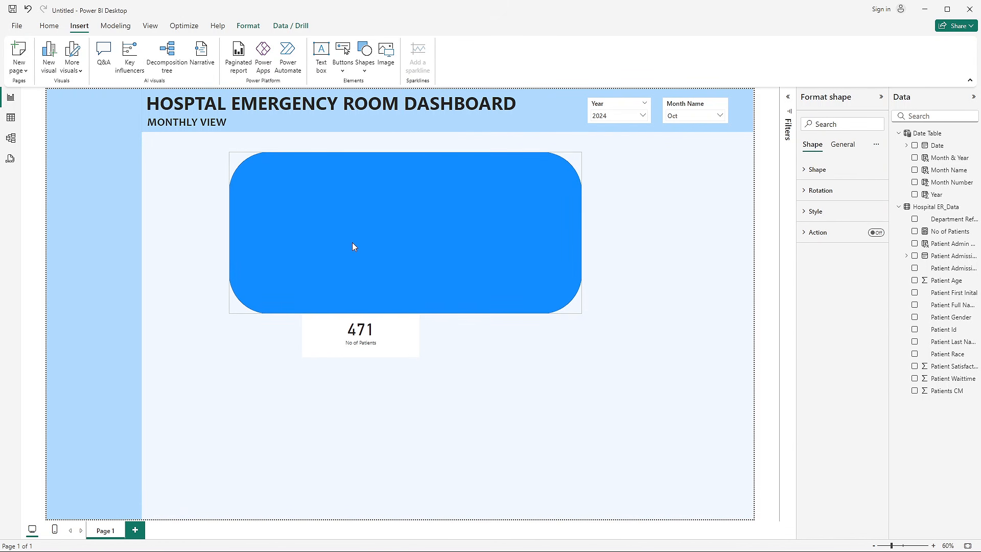
{"action": "left_click", "coordinate": [851, 146]}
{"action": "left_click", "coordinate": [843, 170]}
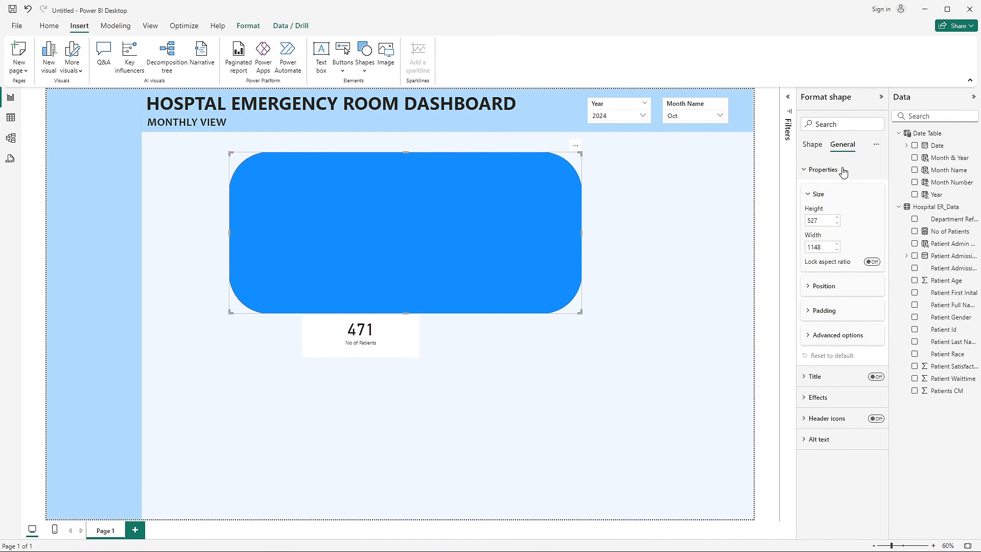
{"action": "left_click", "coordinate": [823, 218]}
{"action": "type", "text": "260"}
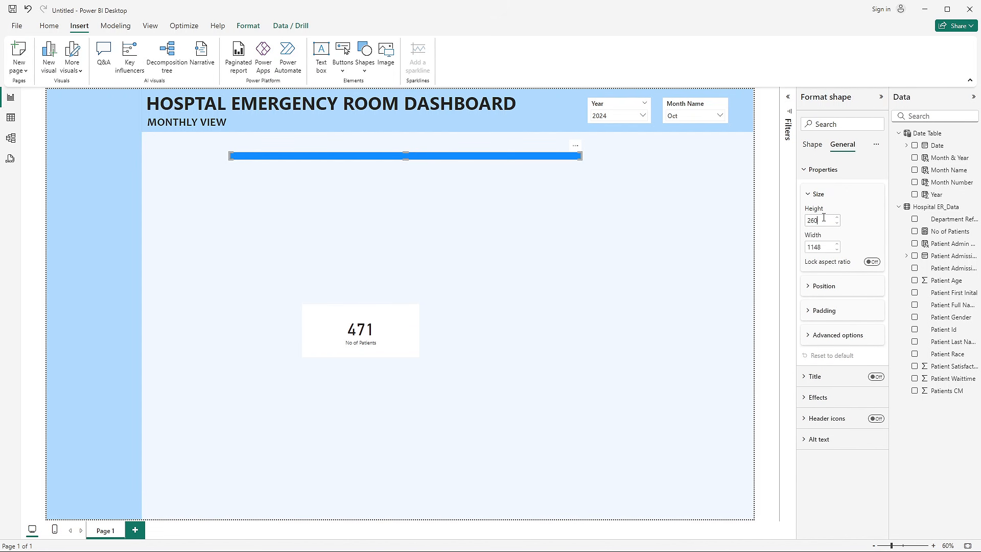
{"action": "left_click", "coordinate": [823, 246]}
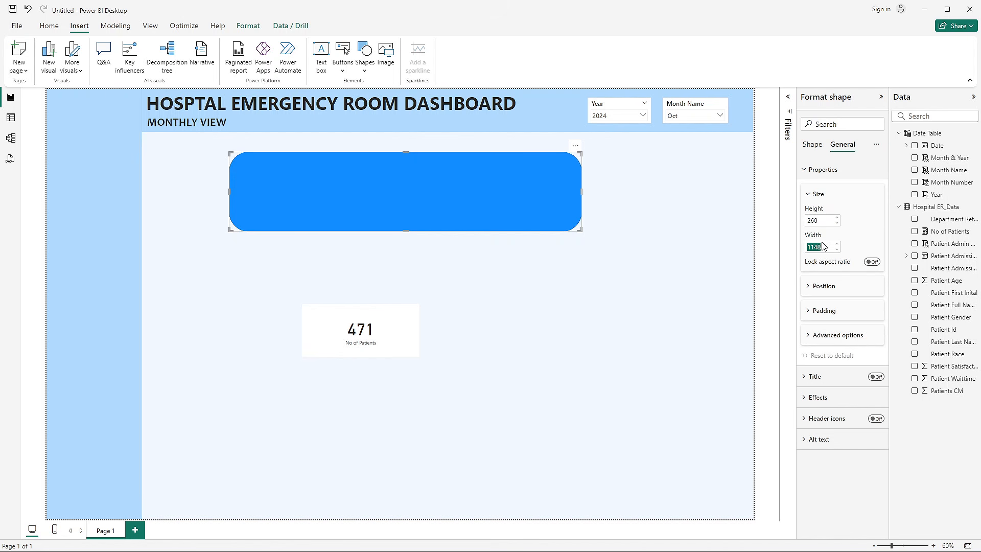
{"action": "type", "text": "435"}
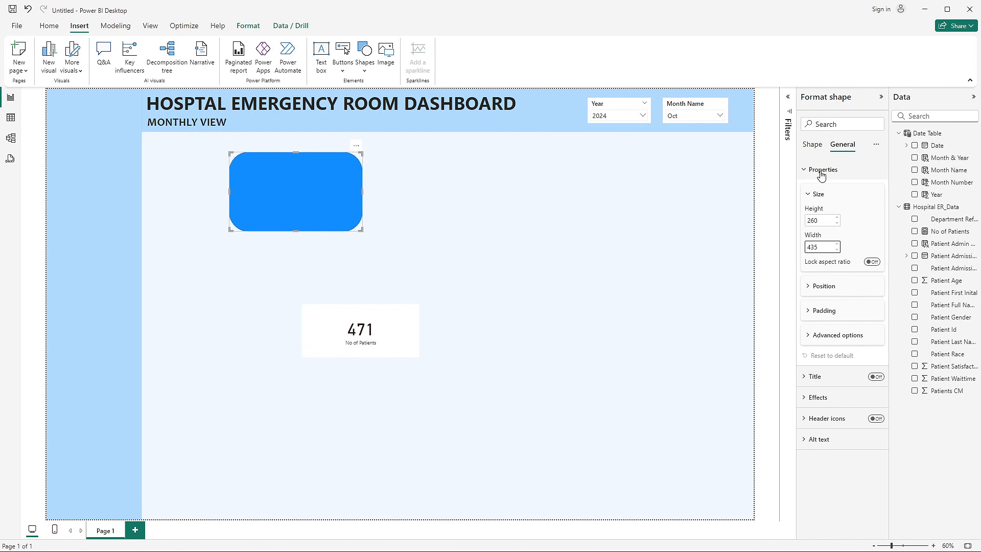
- Set the rounded rectangle's rounded corners to 8%
{"action": "left_click", "coordinate": [815, 151]}
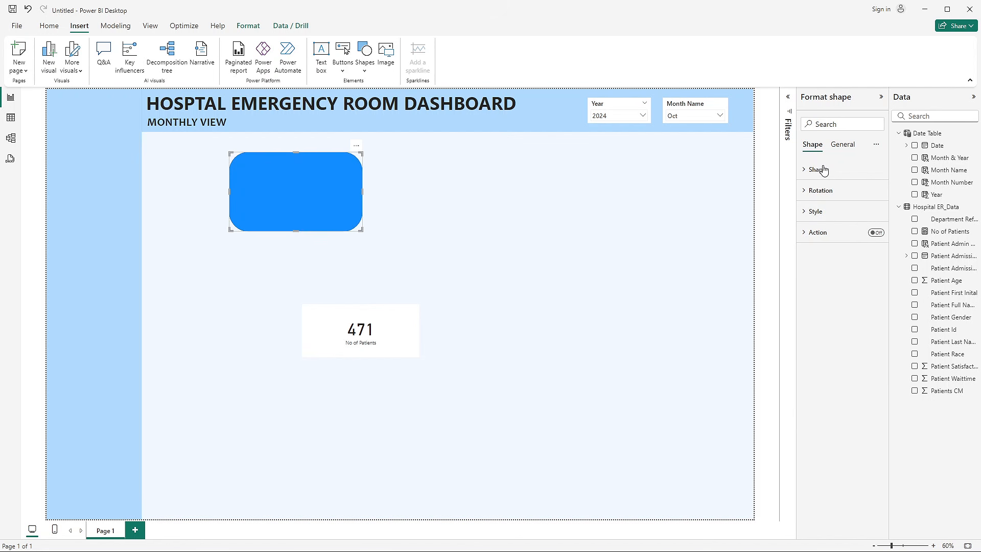
{"action": "left_click", "coordinate": [822, 169]}
{"action": "double_click", "coordinate": [813, 233]}
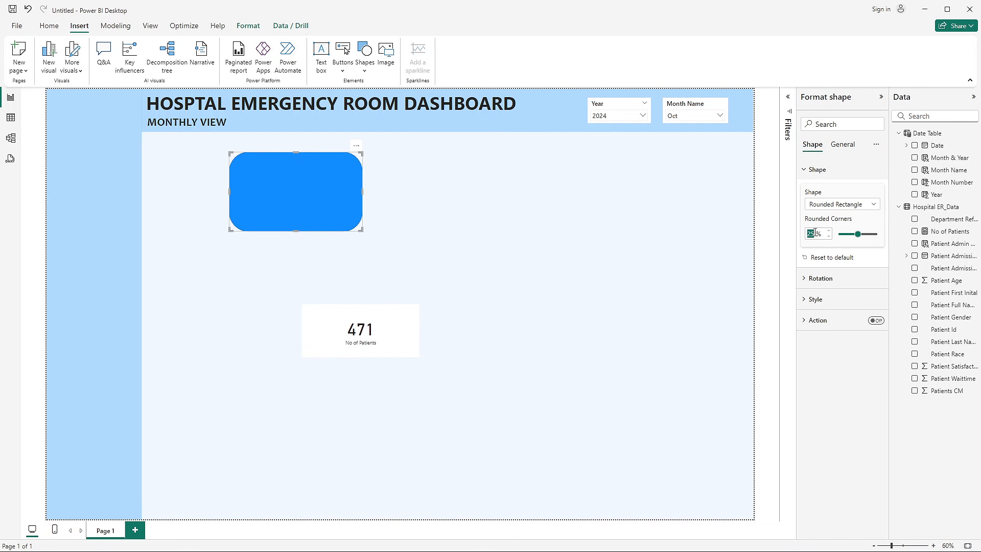
{"action": "type", "text": "8"}
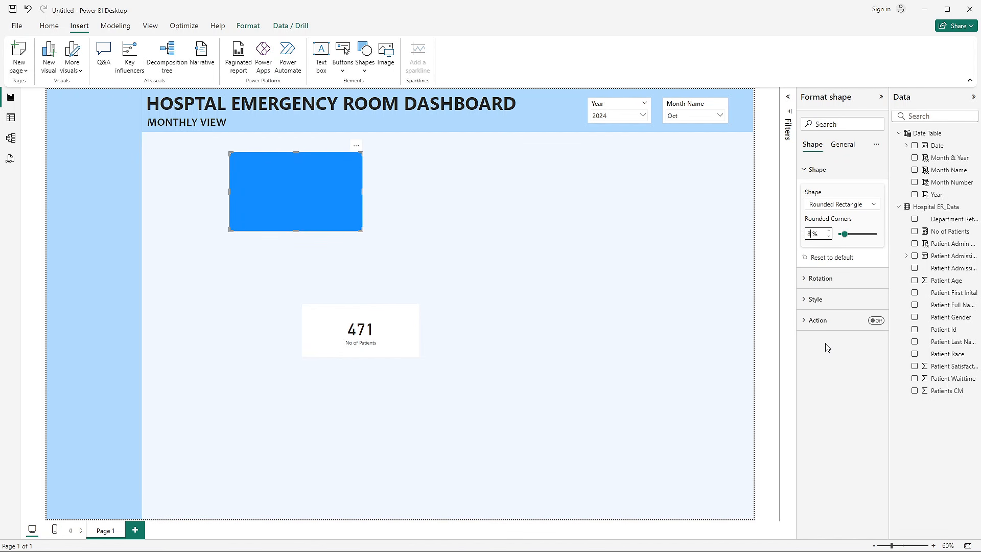
- Fill the rounded rectangle with #70BBFF at 30% transparency
{"action": "left_click", "coordinate": [816, 300]}
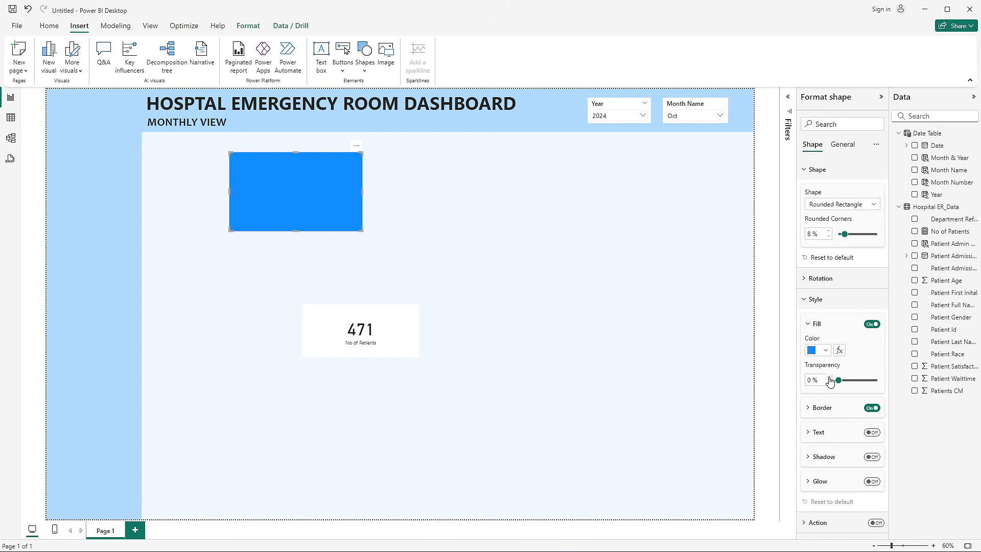
{"action": "left_click", "coordinate": [824, 352]}
{"action": "left_click", "coordinate": [839, 525]}
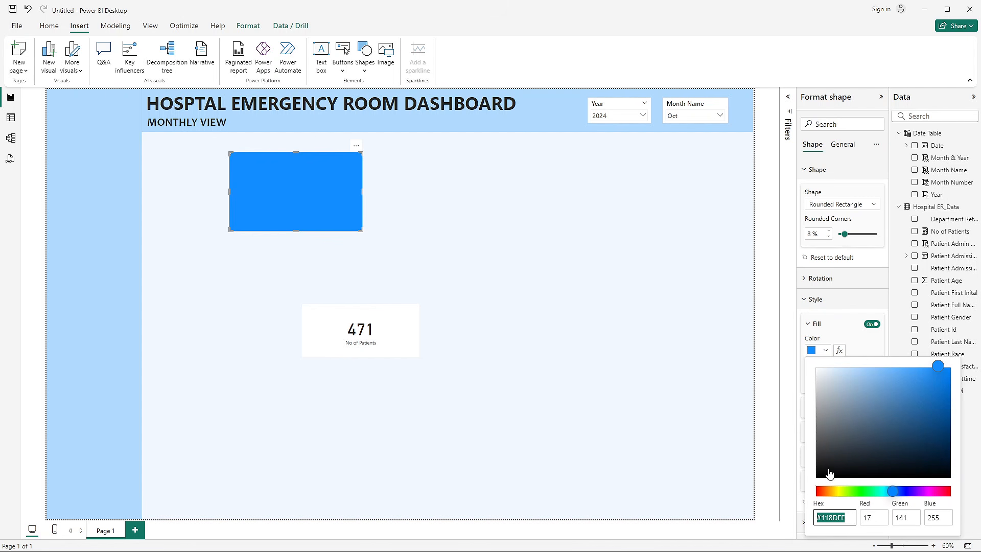
{"action": "type", "text": "#70bbff"}
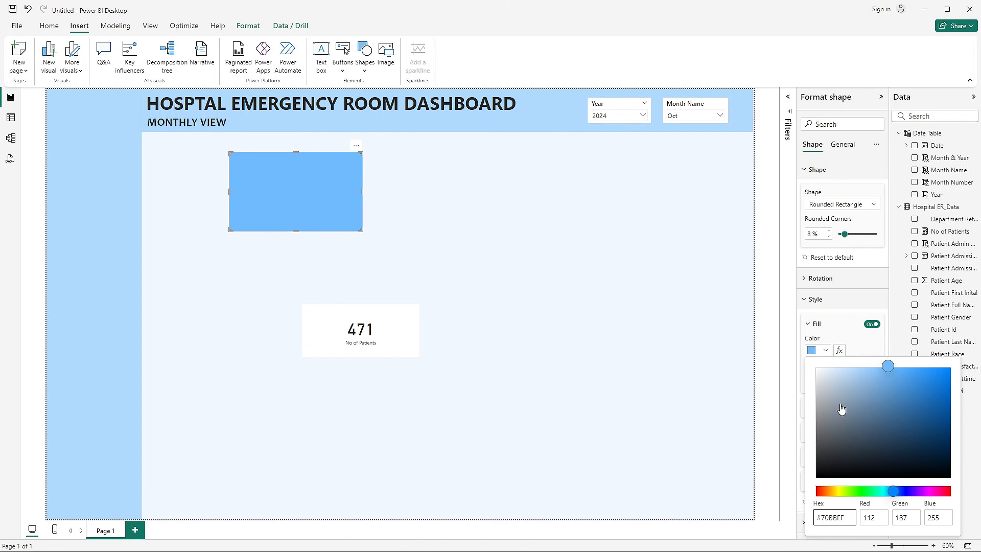
{"action": "left_click", "coordinate": [863, 353]}
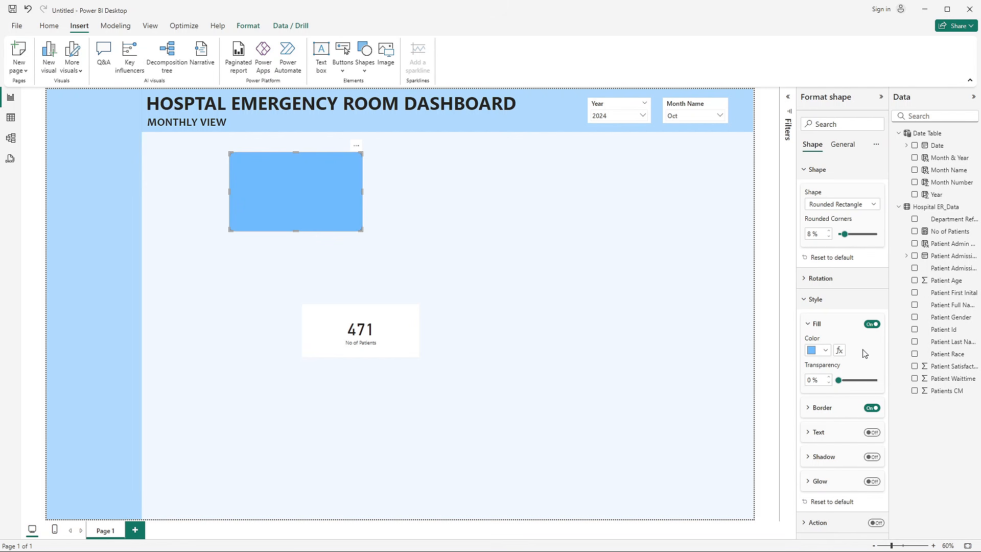
{"action": "left_click", "coordinate": [813, 381]}
{"action": "type", "text": "30"}
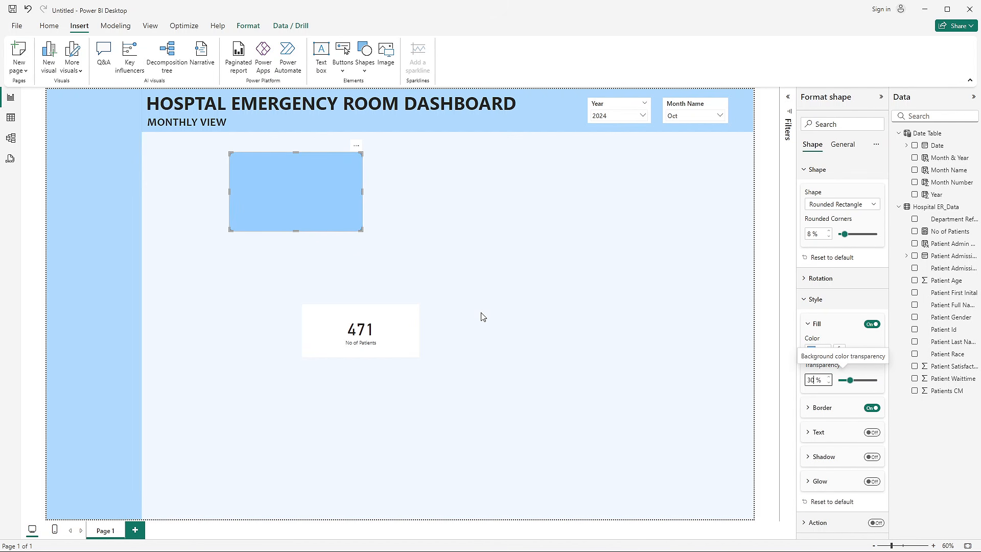
- Switch to the Hospital Emergency Room Analysis report and examine the fill colour of the No. of Patients card's background shape
{"action": "key", "text": "alt+Tab"}
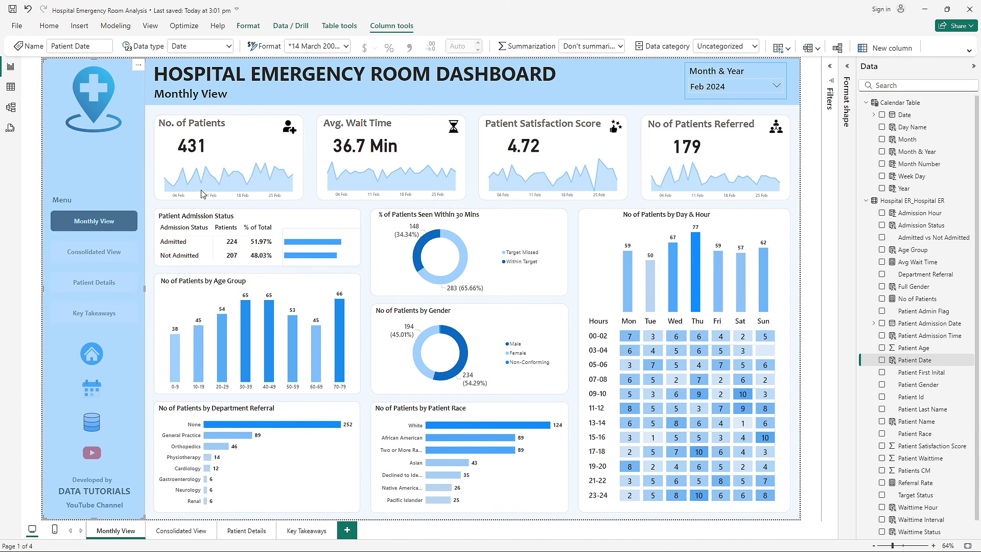
{"action": "key", "text": "alt+Tab"}
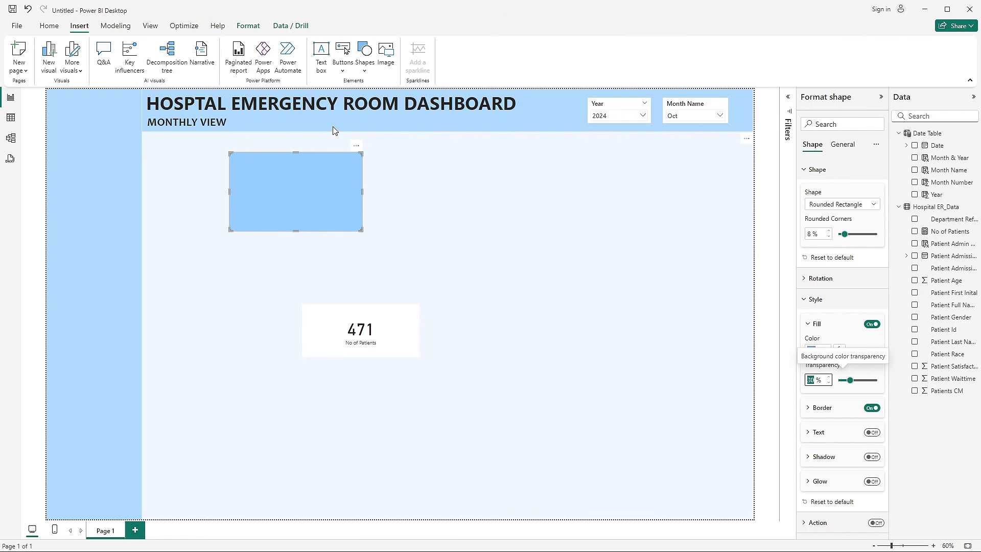
{"action": "key", "text": "alt+Tab"}
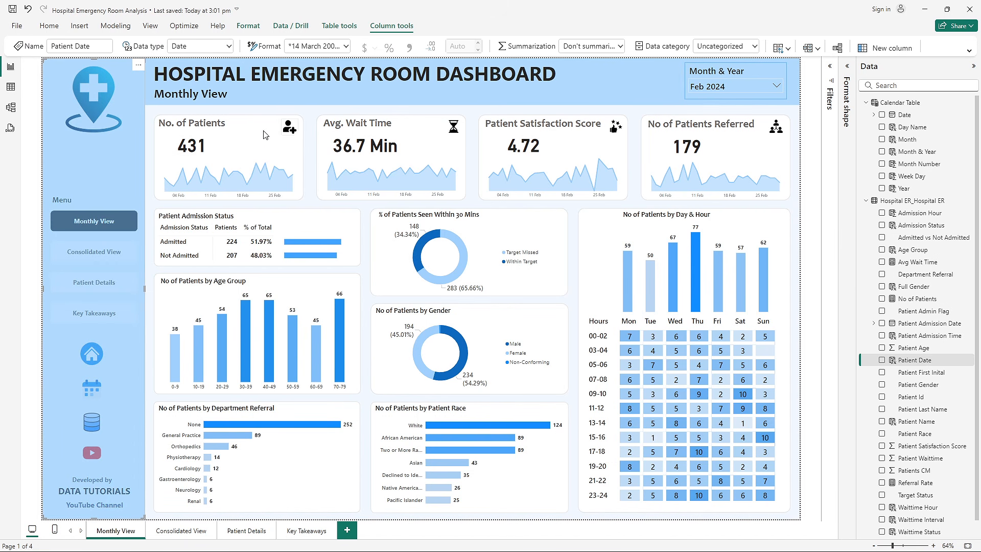
{"action": "left_click", "coordinate": [300, 134]}
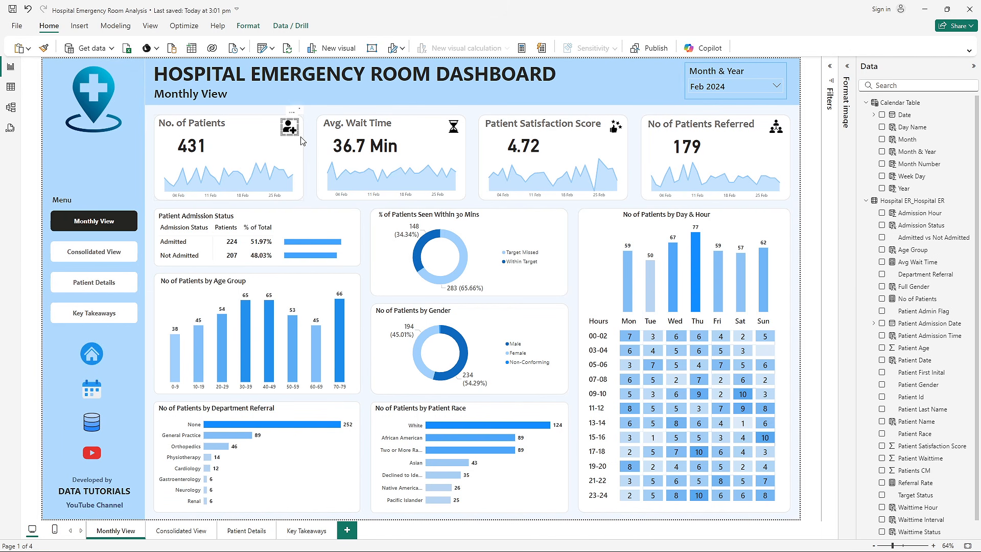
{"action": "left_click", "coordinate": [847, 77]}
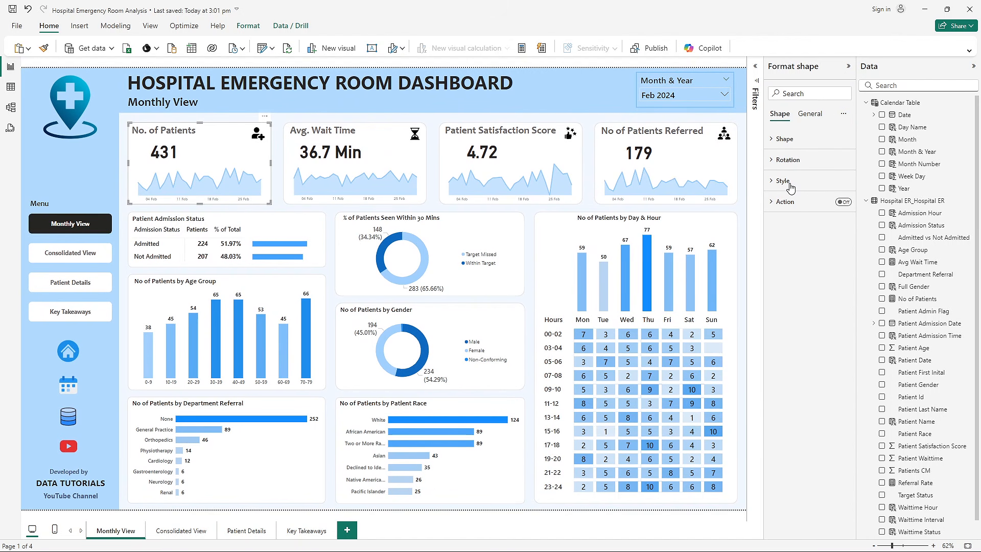
{"action": "left_click", "coordinate": [787, 181]}
{"action": "left_click", "coordinate": [792, 232]}
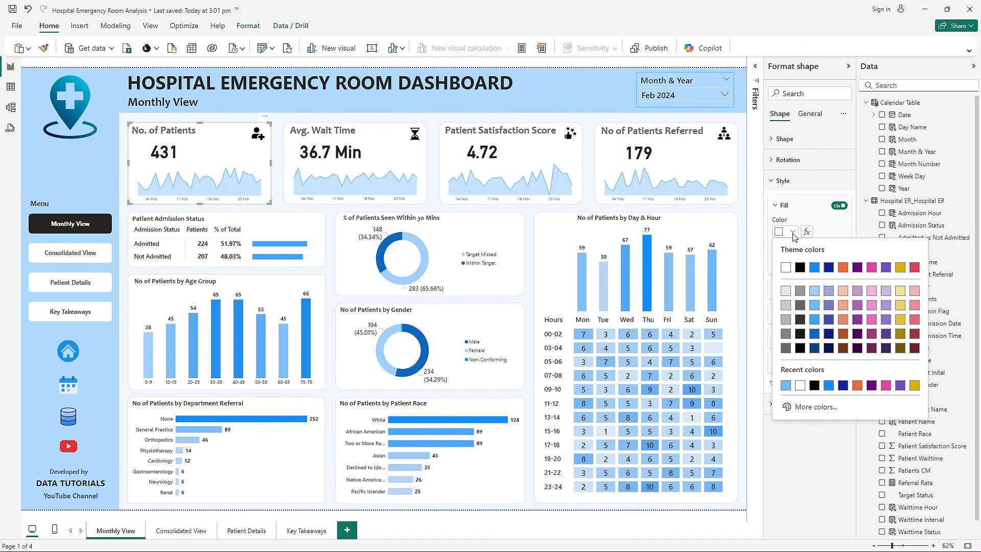
{"action": "left_click", "coordinate": [786, 267]}
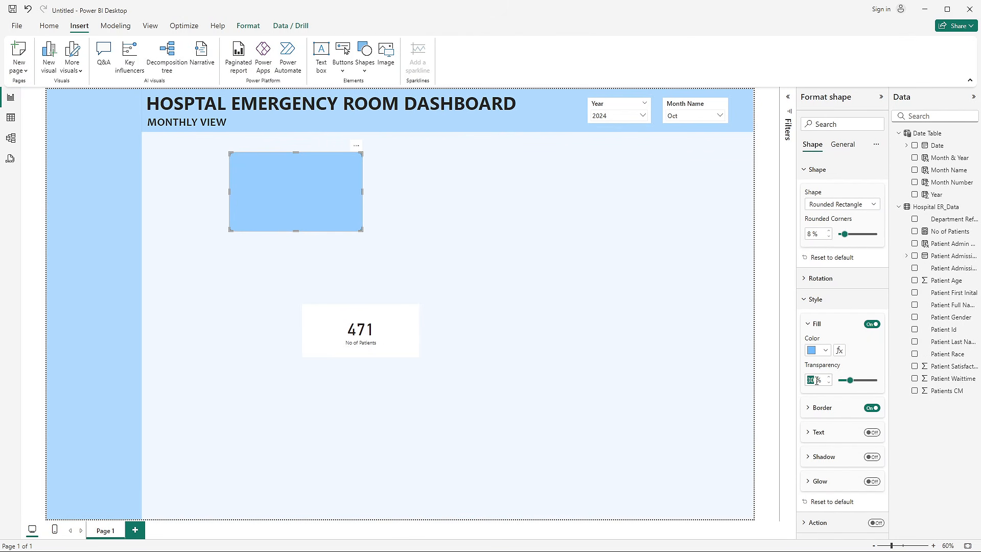
- Set the rounded rectangle's fill to white with 0% transparency
{"action": "type", "text": "0"}
{"action": "key", "text": "Return"}
{"action": "left_click", "coordinate": [827, 354]}
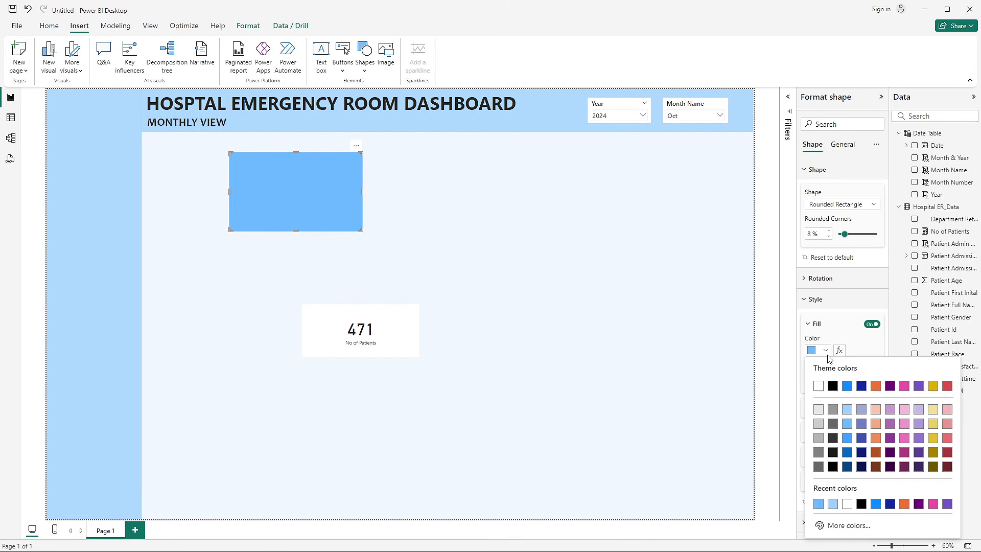
{"action": "left_click", "coordinate": [817, 386]}
{"action": "left_click", "coordinate": [546, 291]}
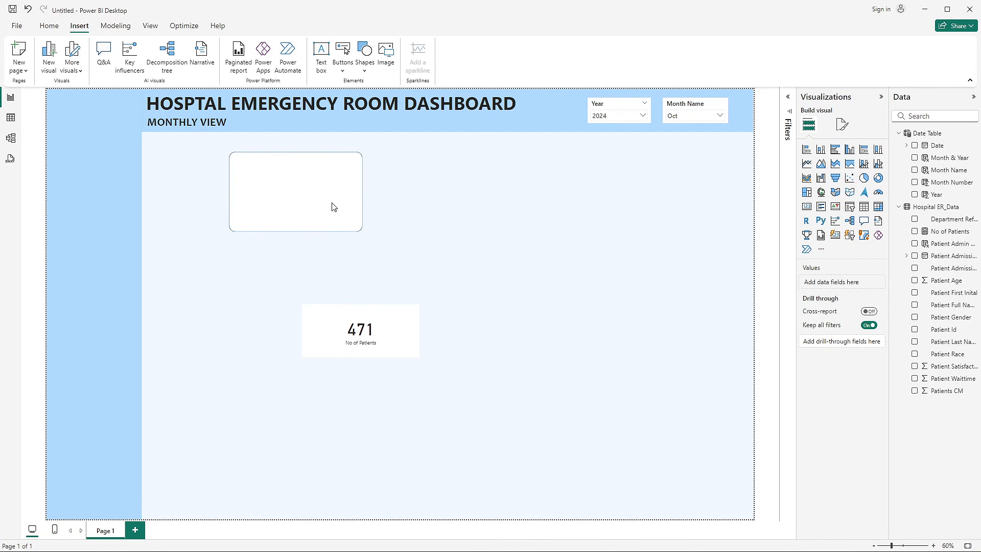
- Set the rounded rectangle's border to the lightest grey theme shade, using the finished report's card shape as reference
{"action": "left_click", "coordinate": [299, 197]}
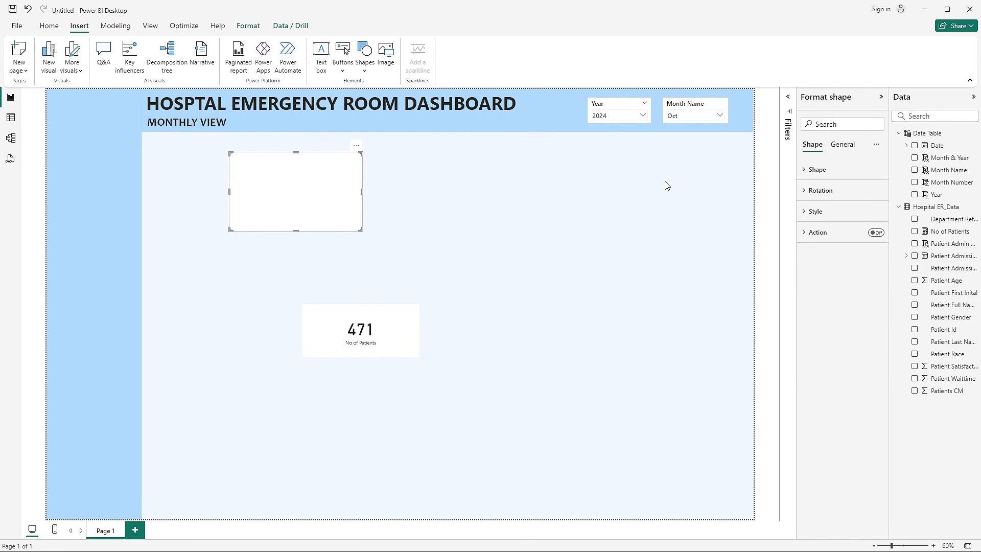
{"action": "left_click", "coordinate": [829, 171]}
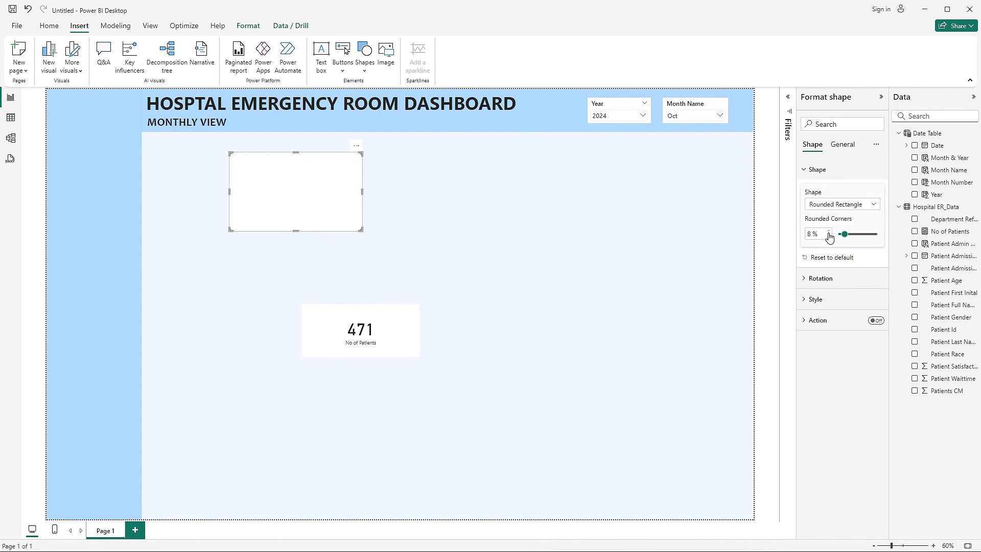
{"action": "left_click", "coordinate": [829, 300]}
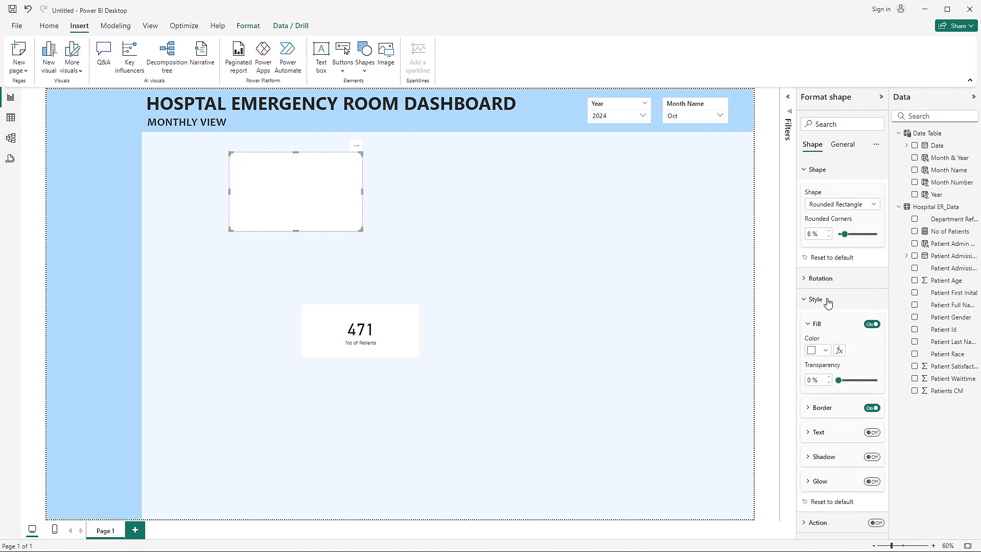
{"action": "left_click", "coordinate": [832, 407]}
{"action": "scroll", "coordinate": [831, 406], "scroll_direction": "down", "scroll_amount": 2}
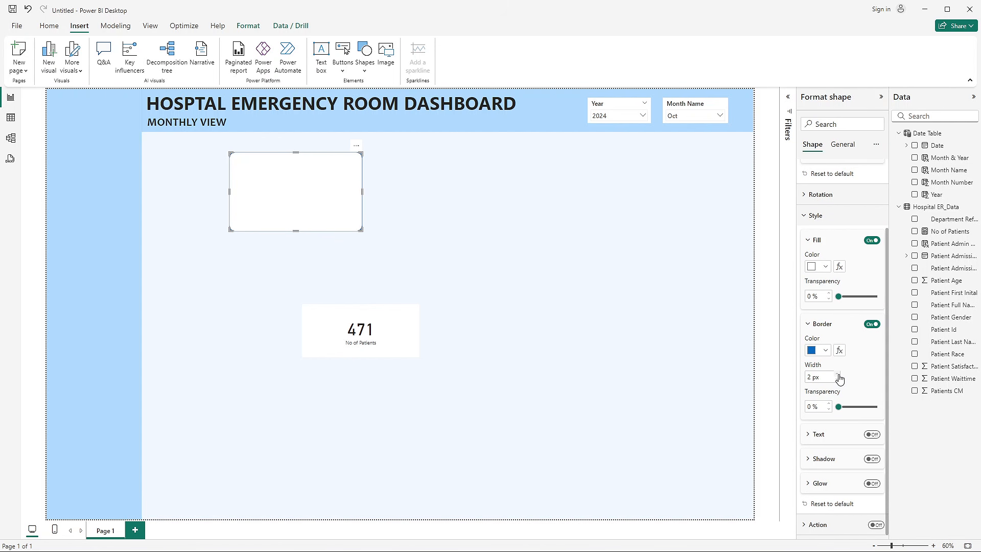
{"action": "key", "text": "alt+Tab"}
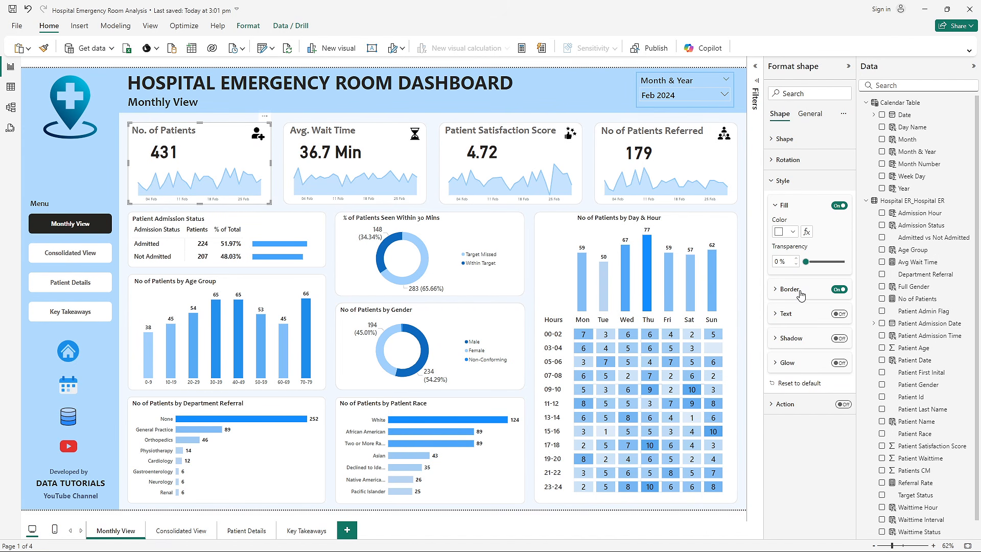
{"action": "left_click", "coordinate": [800, 295]}
{"action": "left_click", "coordinate": [791, 317]}
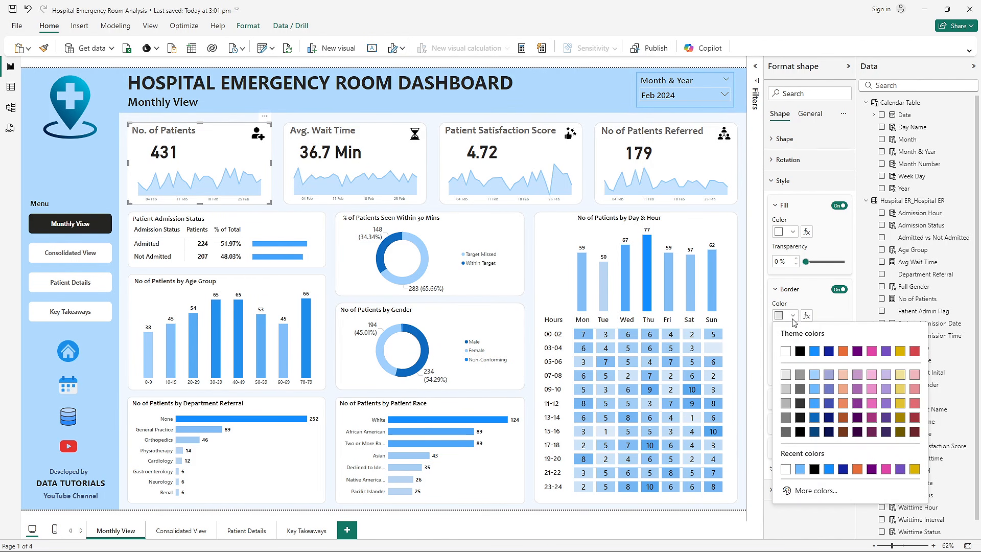
{"action": "key", "text": "alt+Tab"}
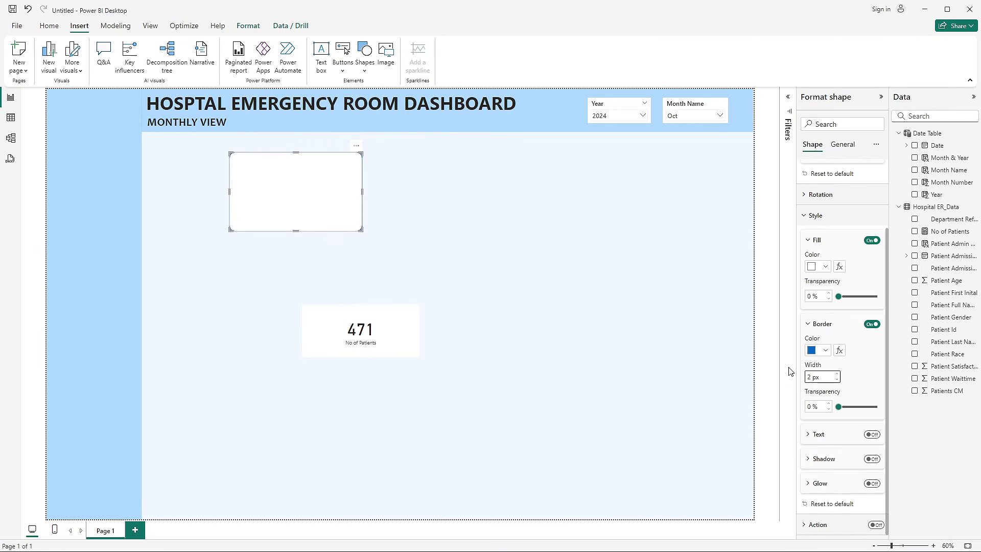
{"action": "left_click", "coordinate": [828, 352]}
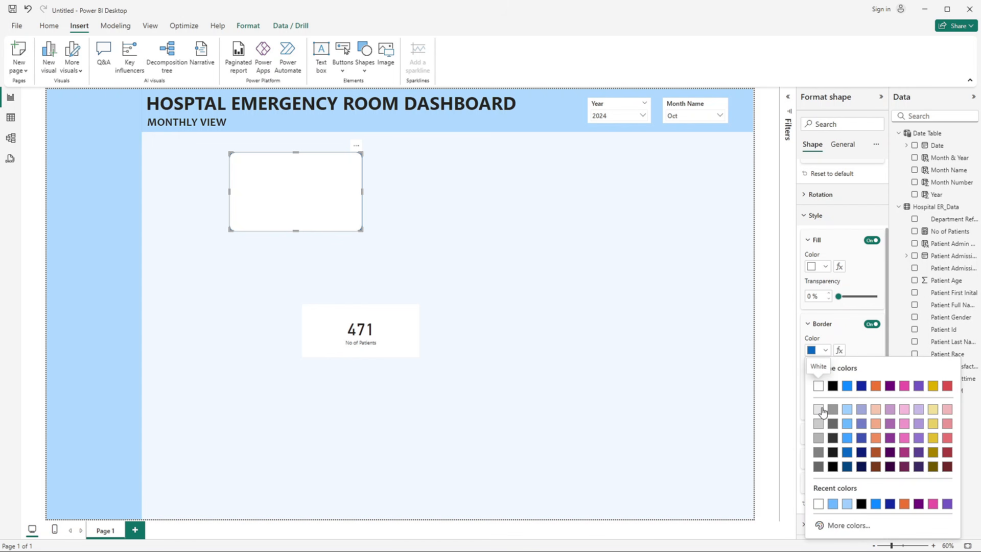
{"action": "left_click", "coordinate": [819, 408]}
{"action": "left_click", "coordinate": [577, 234]}
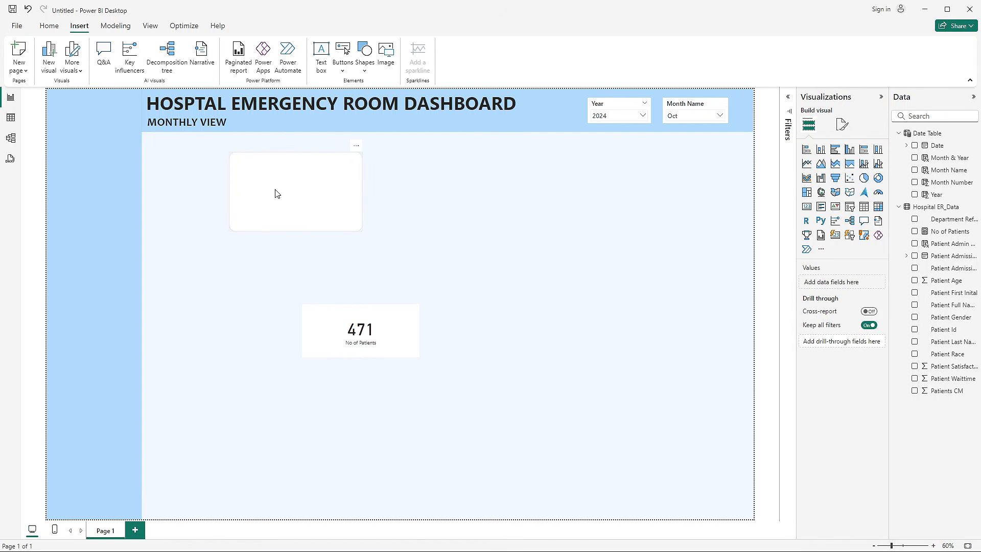
- Place the rounded rectangle in the content area's upper-left corner below the header, nudging it slightly down and to the right
{"action": "left_click_drag", "start_coordinate": [274, 193], "coordinate": [194, 179]}
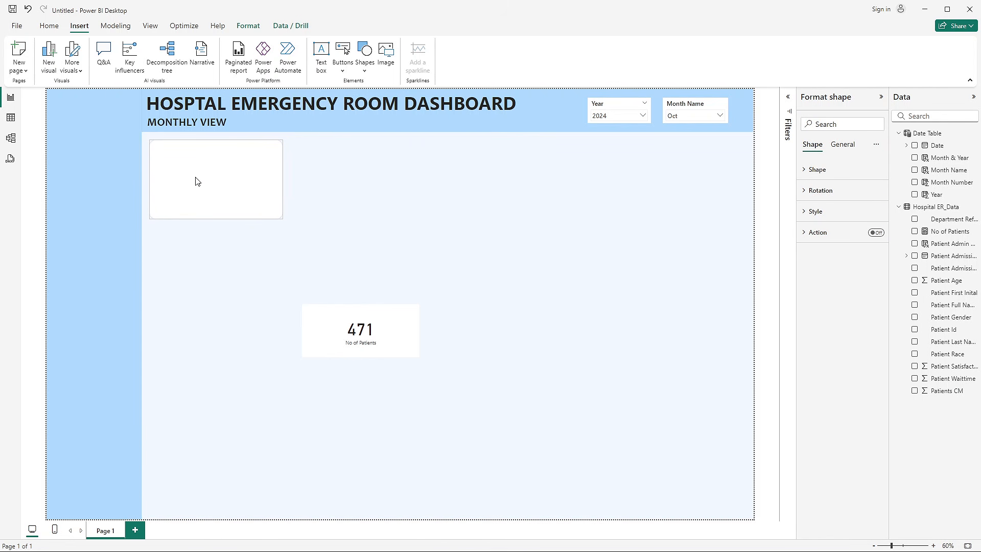
{"action": "key", "text": "alt+Tab"}
{"action": "key", "text": "alt+Tab"}
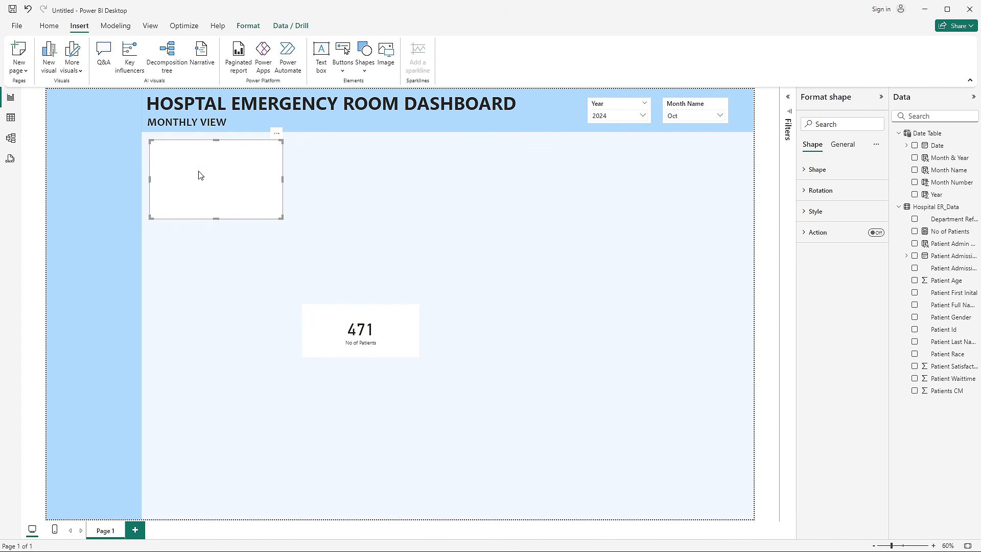
{"action": "key", "text": "Down"}
{"action": "key", "text": "Down"}
{"action": "key", "text": "Down"}
{"action": "key", "text": "Down"}
{"action": "key", "text": "Right"}
{"action": "key", "text": "Right"}
{"action": "key", "text": "Right"}
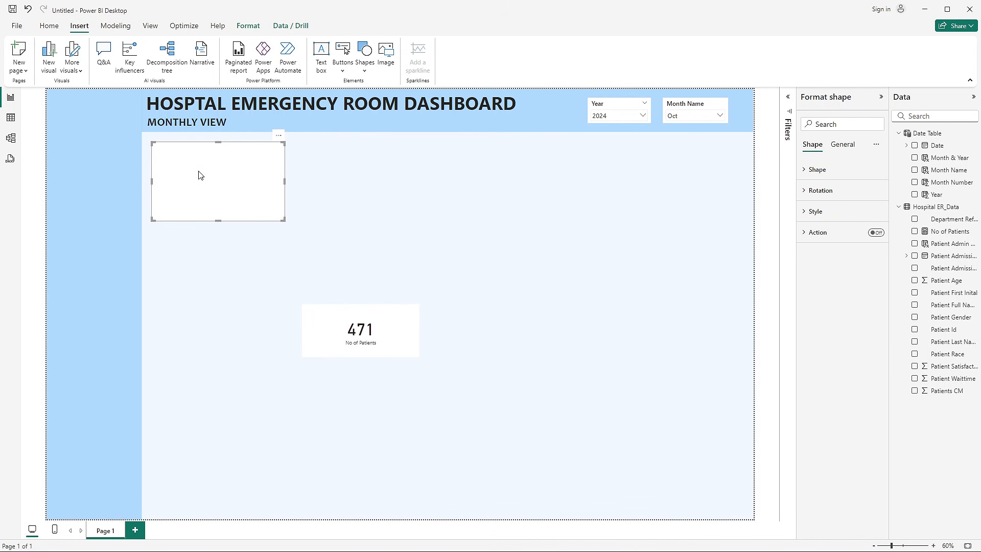
{"action": "left_click", "coordinate": [333, 227]}
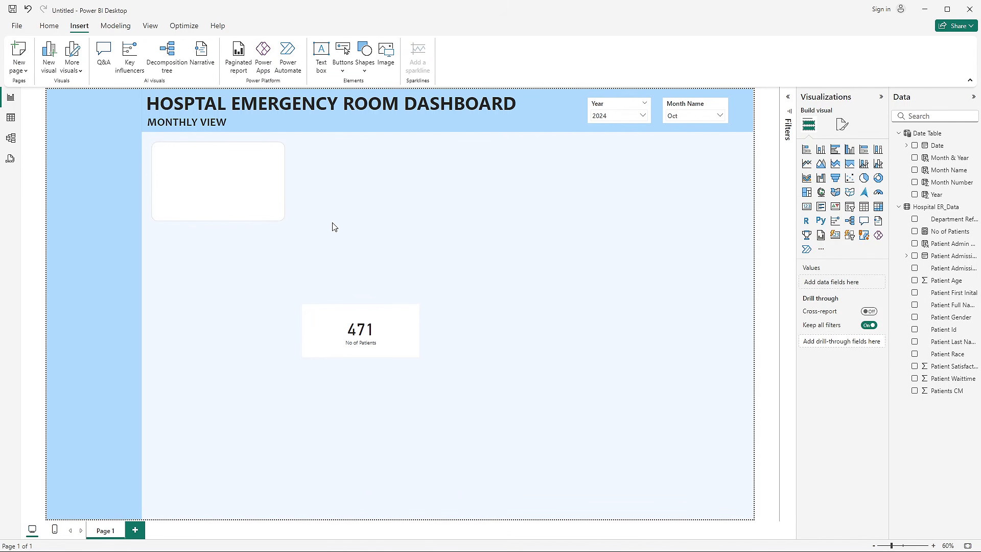
- Nudge the rounded rectangle slightly up and to the left, using the finished report's No. of Patients card as reference
{"action": "key", "text": "alt+Tab"}
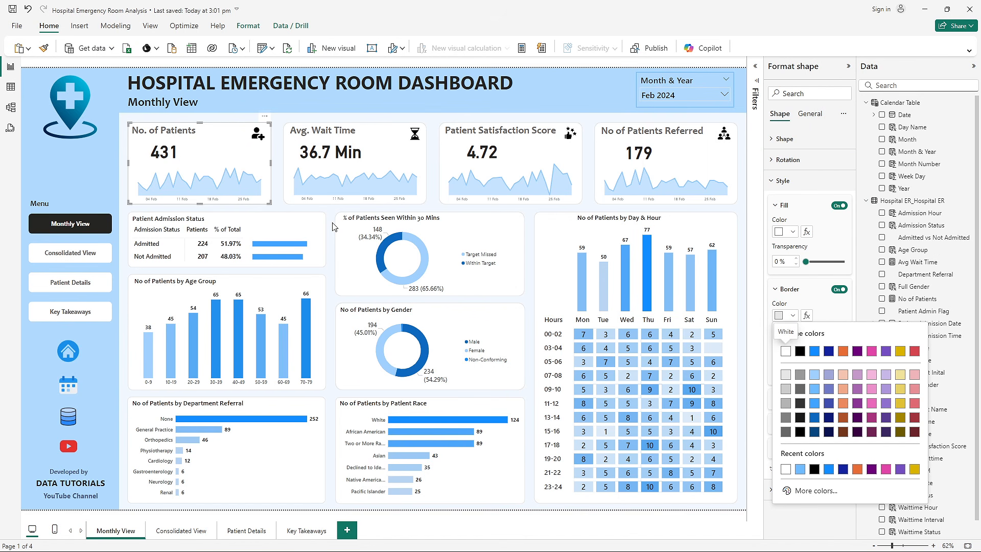
{"action": "key", "text": "alt+Tab"}
{"action": "left_click", "coordinate": [219, 184]}
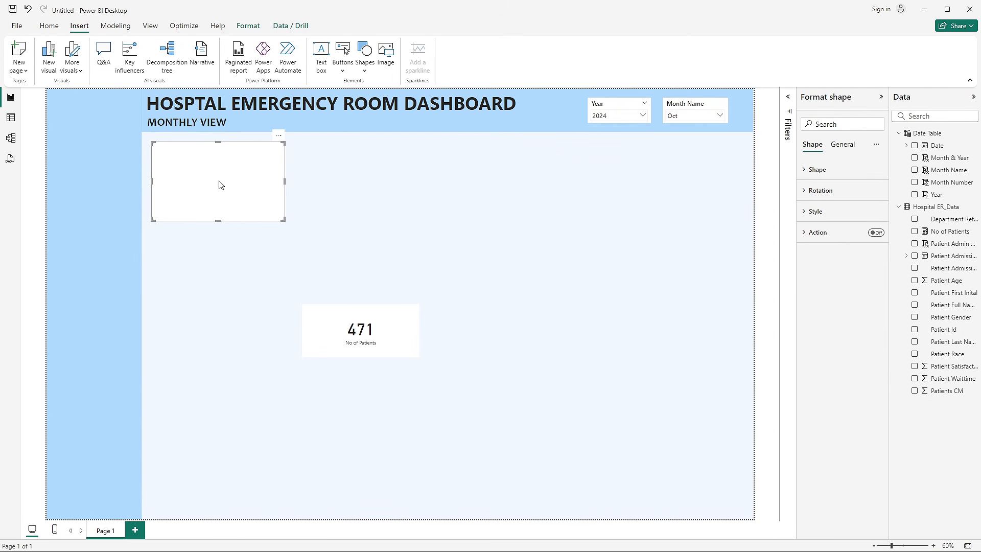
{"action": "key", "text": "Left"}
{"action": "key", "text": "Up"}
{"action": "left_click", "coordinate": [366, 232]}
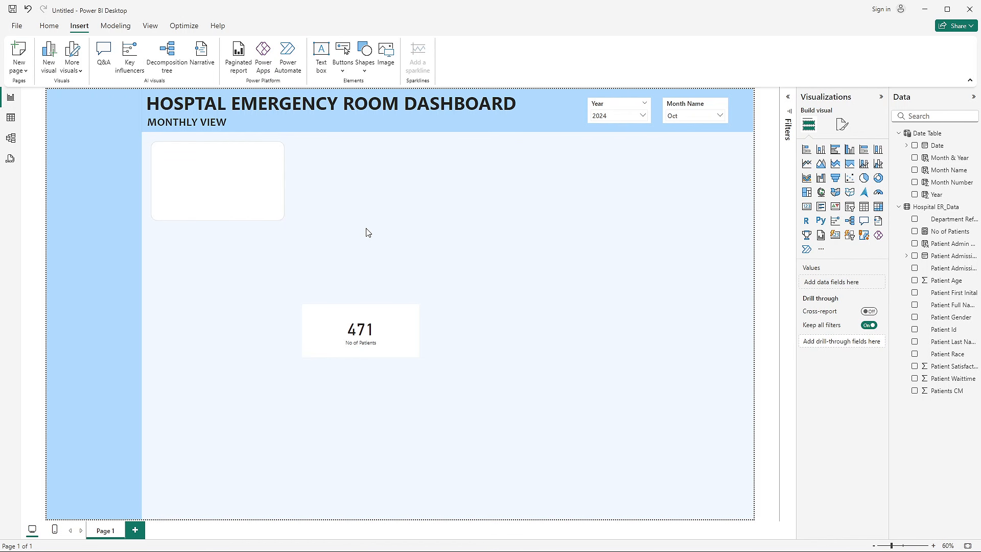
- Move the No of Patients card up and to the right on the canvas and make its callout value bold
{"action": "left_click_drag", "start_coordinate": [394, 329], "coordinate": [422, 268]}
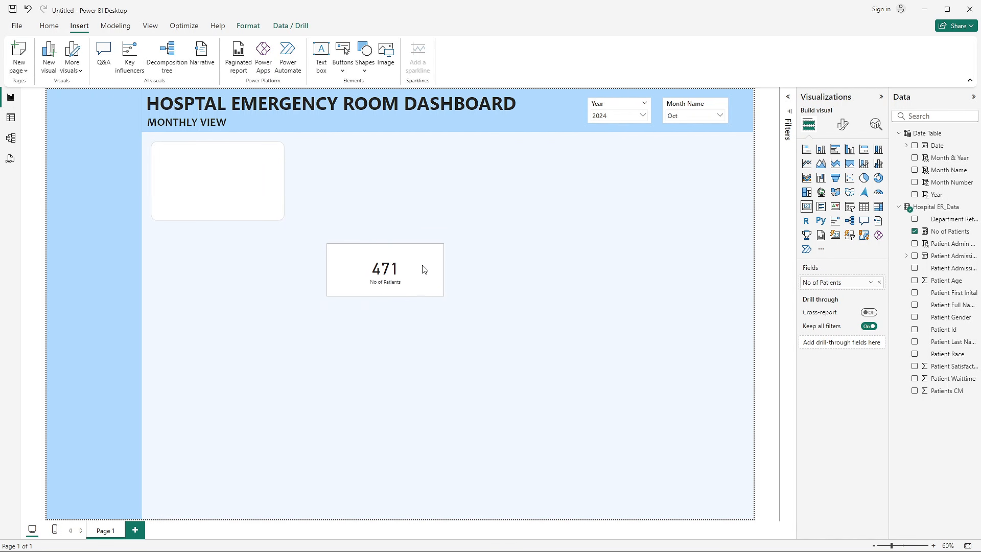
{"action": "left_click", "coordinate": [845, 129]}
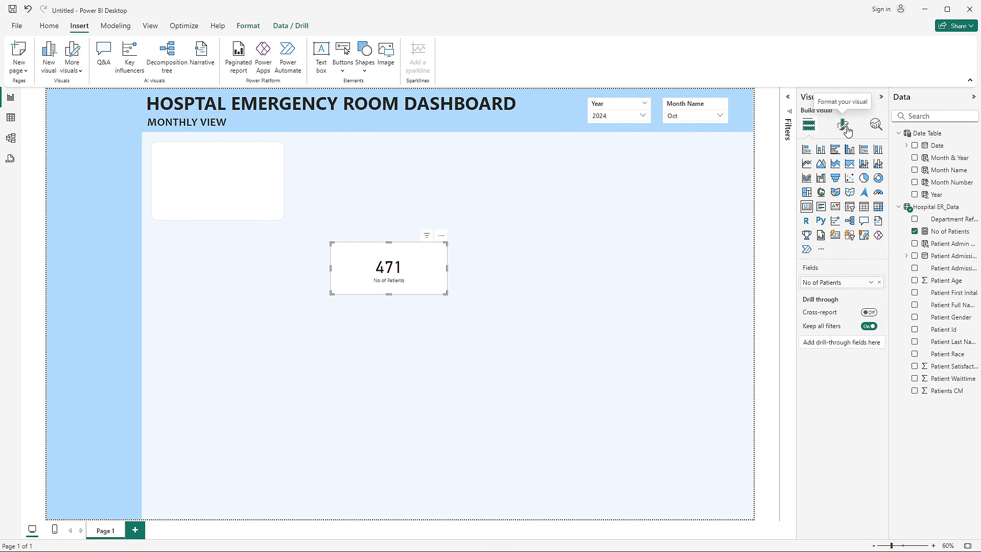
{"action": "left_click", "coordinate": [844, 196]}
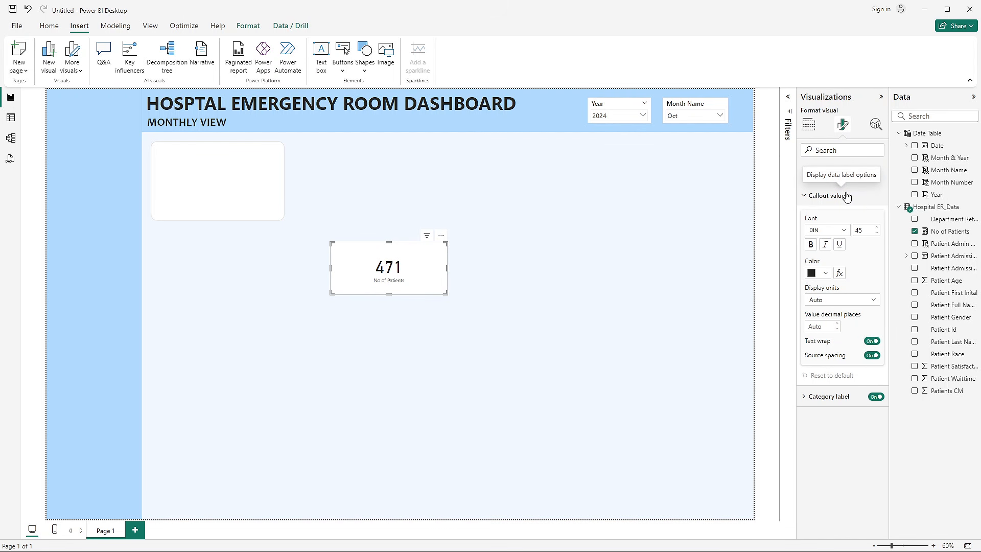
{"action": "left_click", "coordinate": [812, 245]}
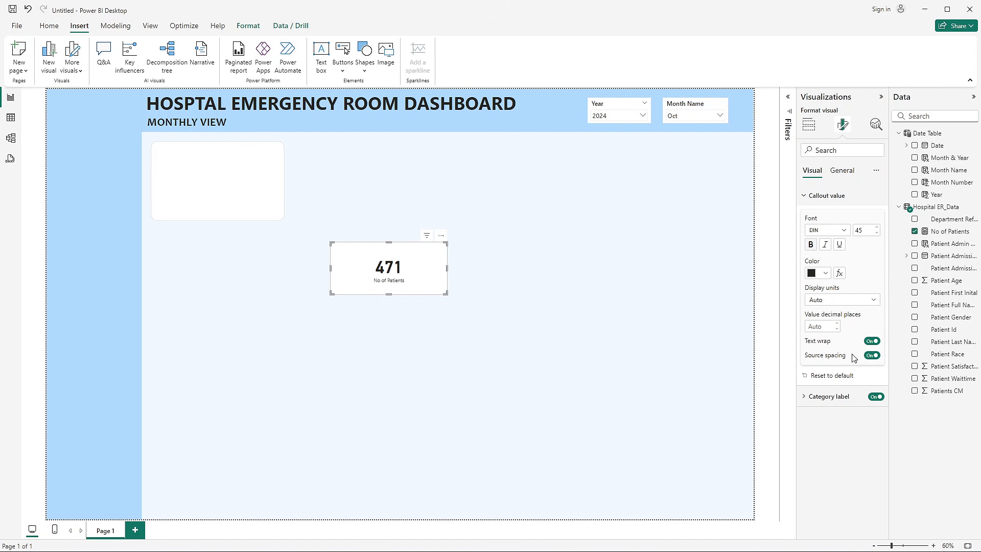
- Reduce the No of Patients card to its number by turning off the category label and background and shrinking its frame
{"action": "left_click", "coordinate": [868, 397]}
{"action": "left_click_drag", "start_coordinate": [448, 294], "coordinate": [390, 271]}
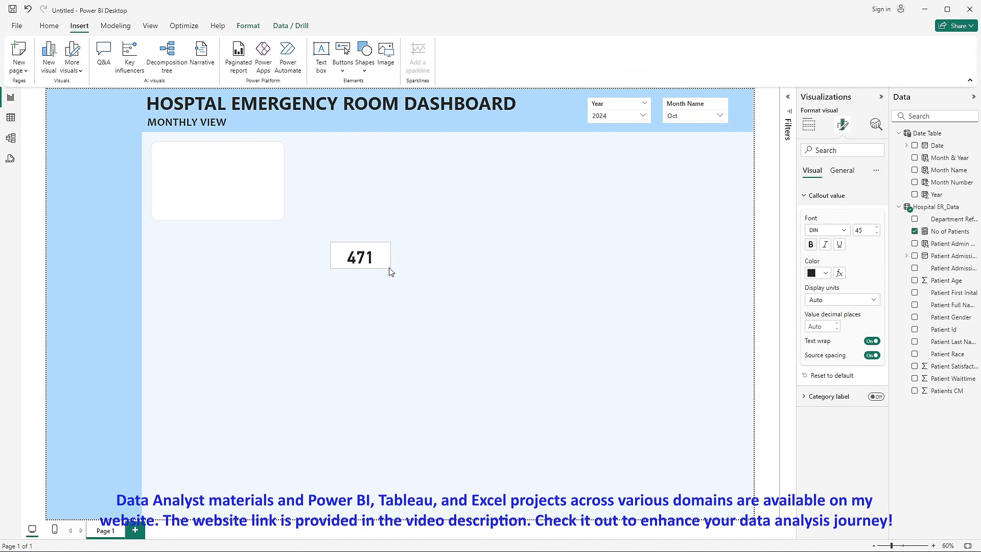
{"action": "left_click", "coordinate": [842, 170]}
{"action": "left_click", "coordinate": [828, 237]}
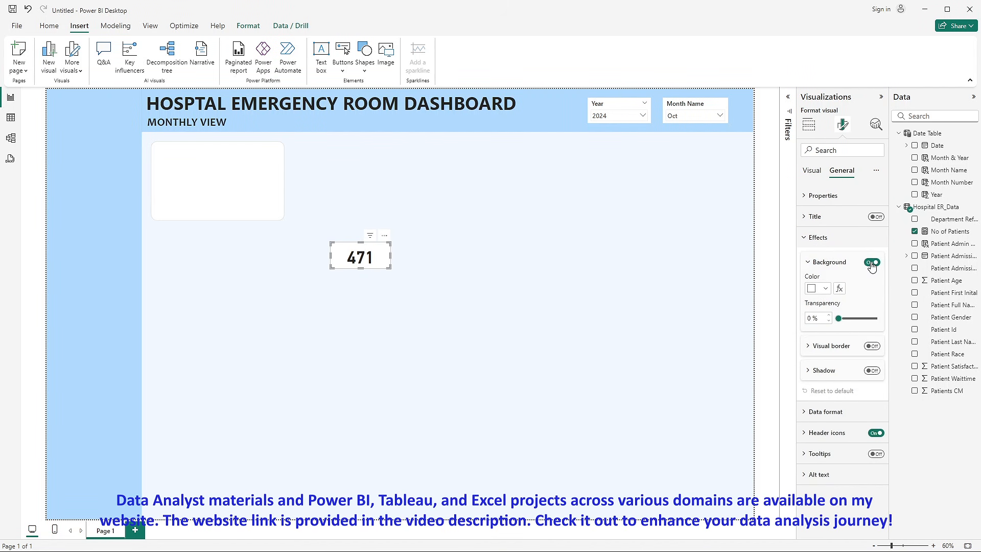
{"action": "left_click", "coordinate": [810, 171]}
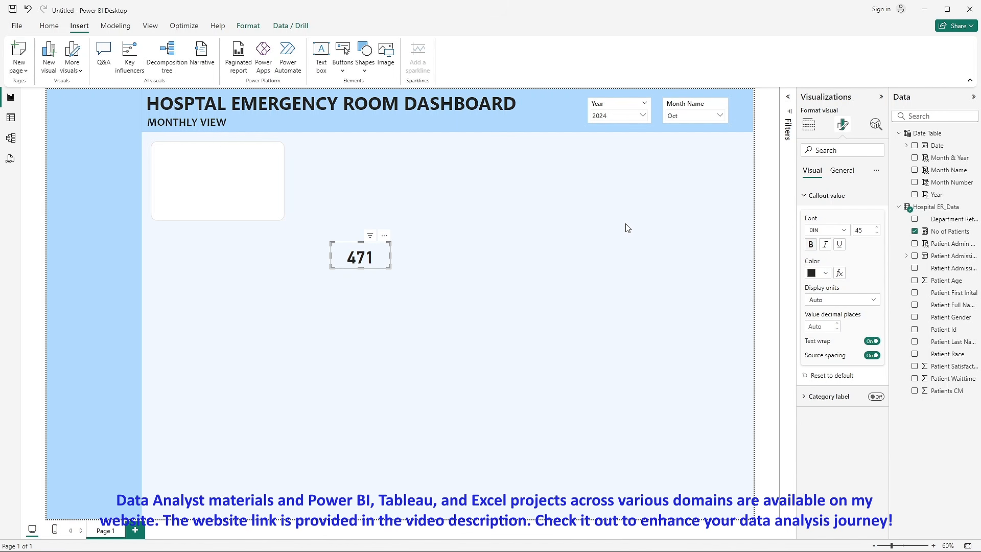
{"action": "left_click", "coordinate": [525, 229]}
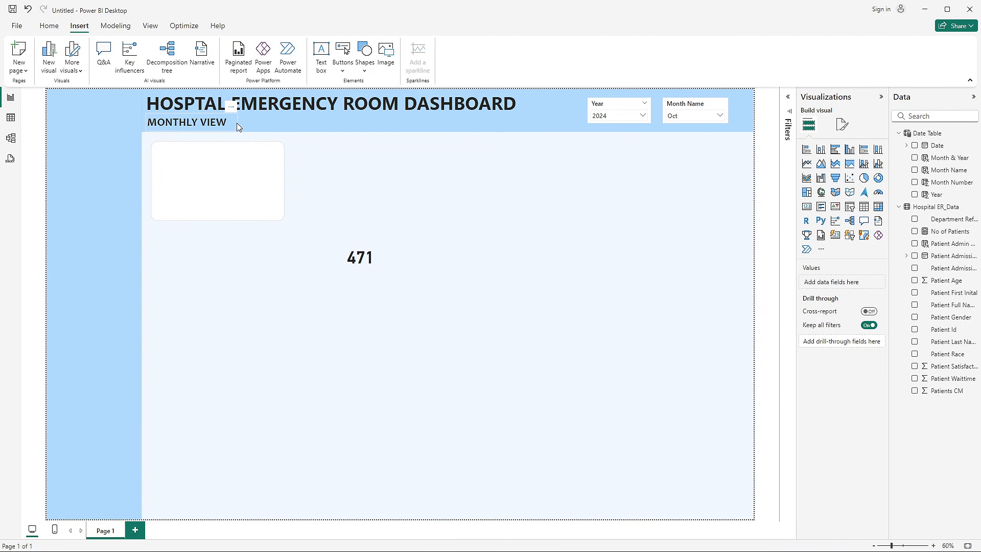
- Duplicate the MONTHLY VIEW text box, place the copy in the content area and change its text to "No. of Patients"
{"action": "left_click", "coordinate": [236, 125]}
{"action": "key", "text": "ctrl+v"}
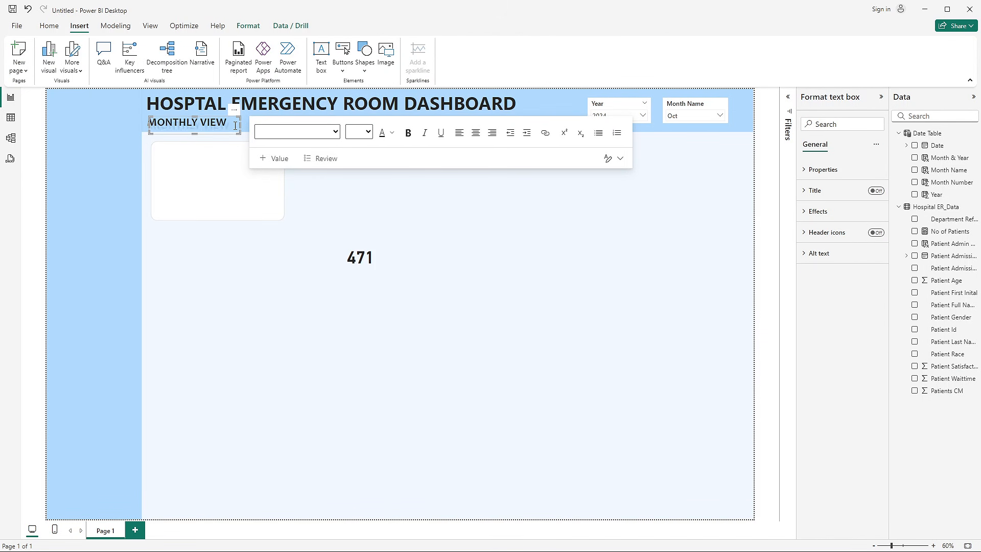
{"action": "left_click_drag", "start_coordinate": [228, 135], "coordinate": [488, 206]}
{"action": "left_click", "coordinate": [488, 206]}
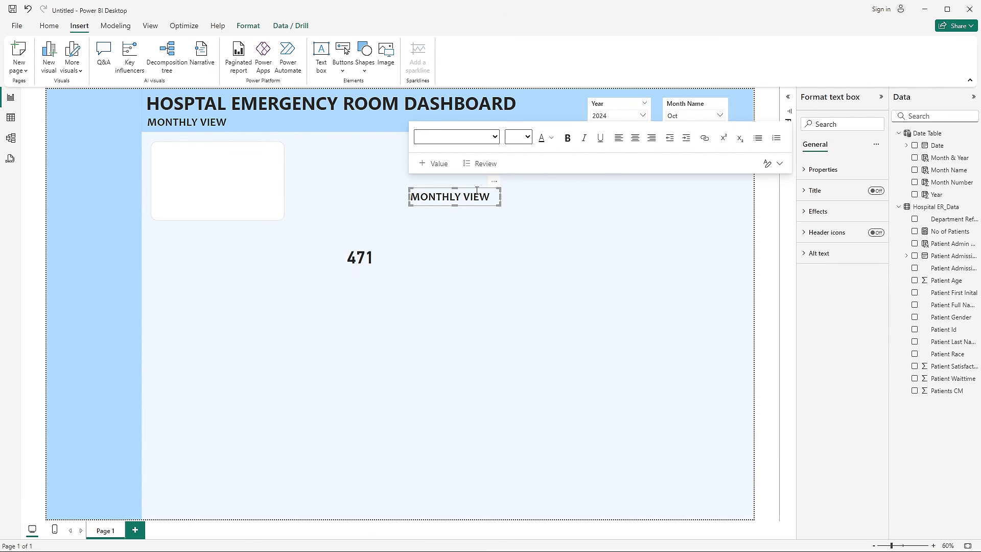
{"action": "triple_click", "coordinate": [476, 190]}
{"action": "type", "text": "No"}
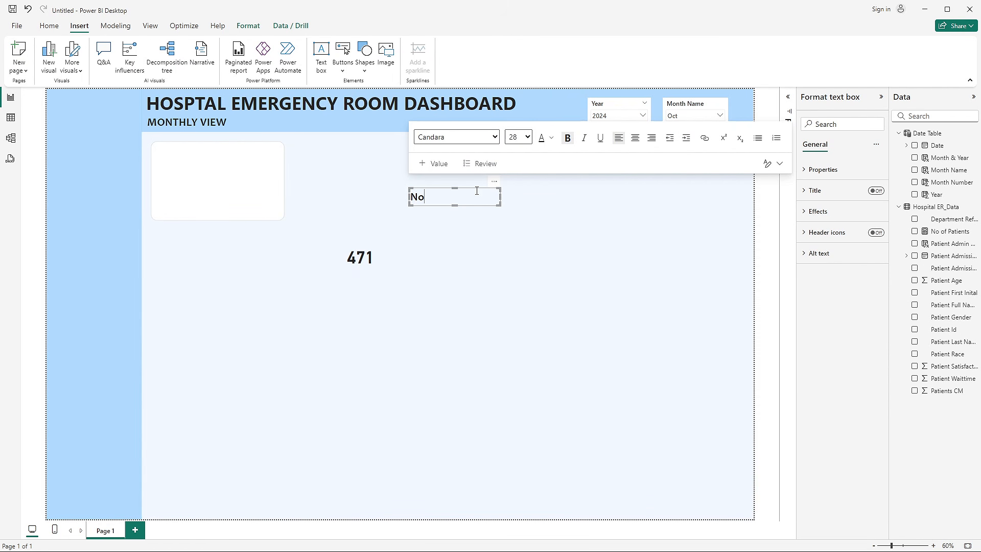
{"action": "type", "text": ". of Patients"}
- Switch to the Hospital Emergency Room Analysis report and examine the font, size and colour of its No. of Patients title
{"action": "key", "text": "alt+Tab"}
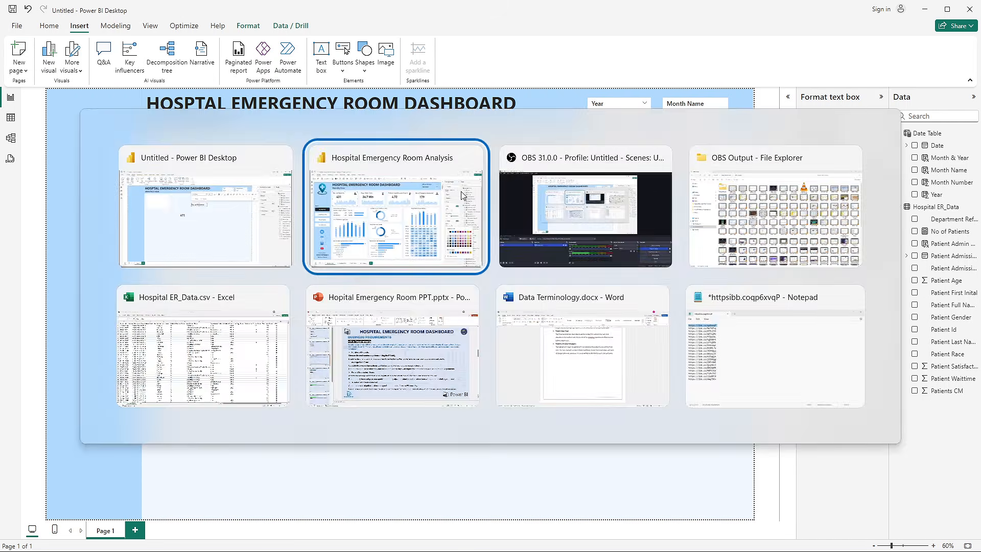
{"action": "key", "text": "alt+Tab"}
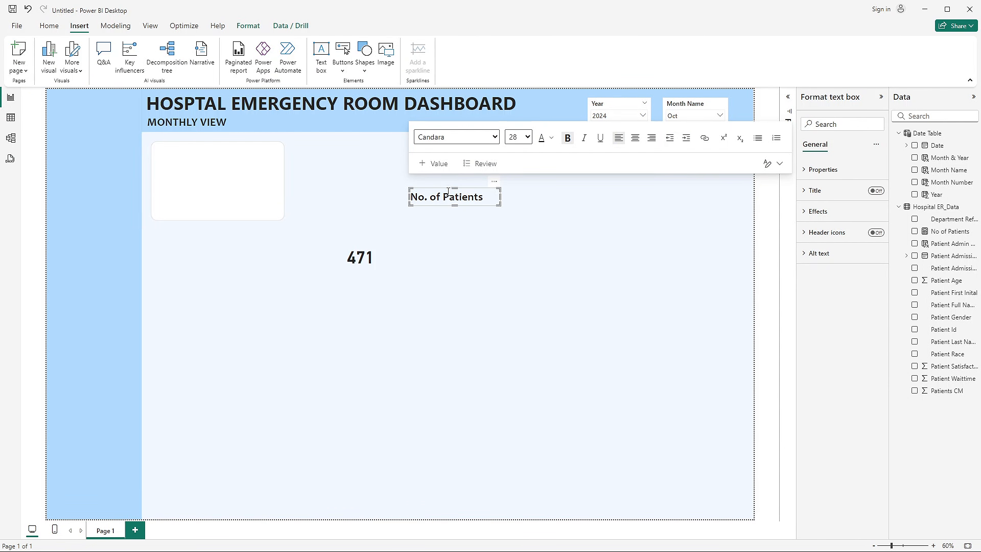
{"action": "key", "text": "alt+Tab"}
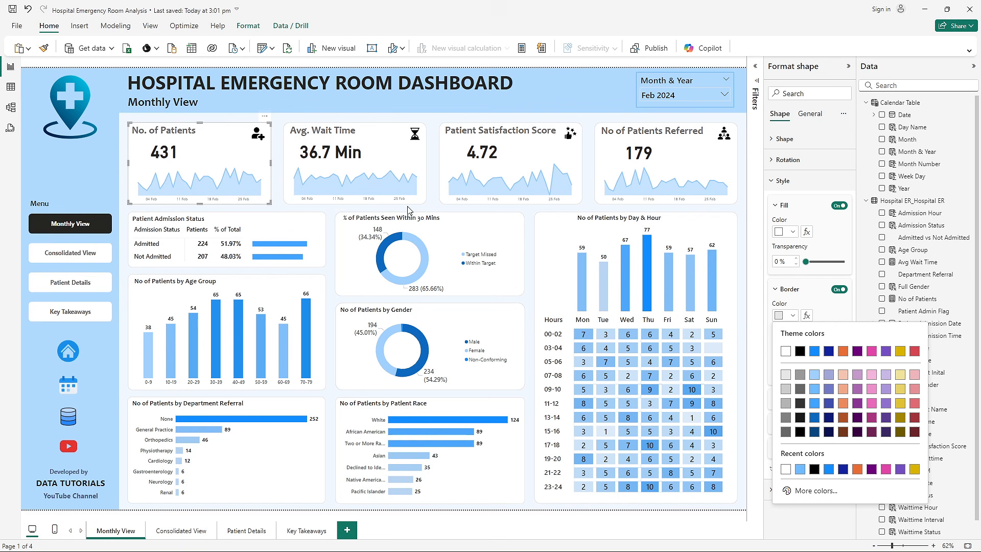
{"action": "left_click", "coordinate": [184, 132]}
{"action": "left_click", "coordinate": [276, 147]}
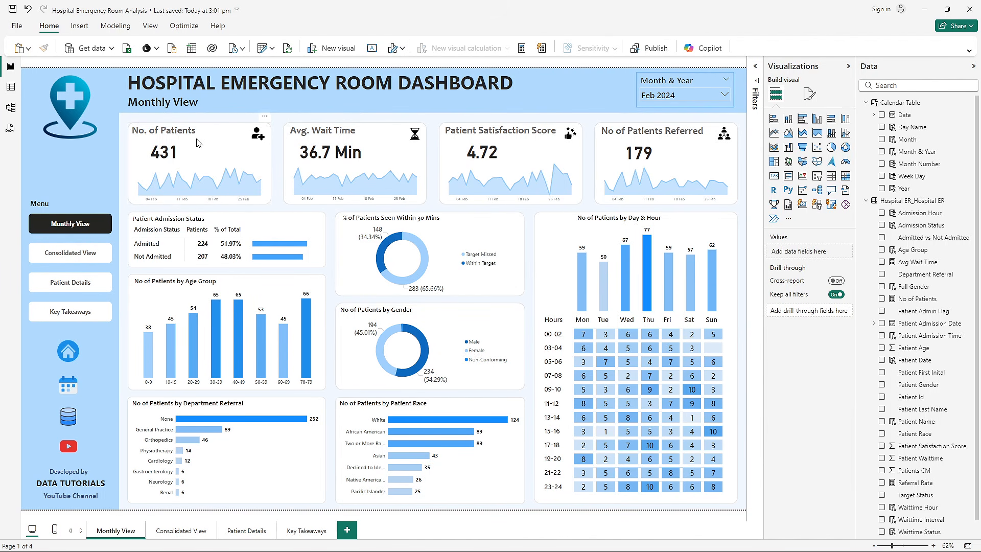
{"action": "left_click", "coordinate": [179, 131]}
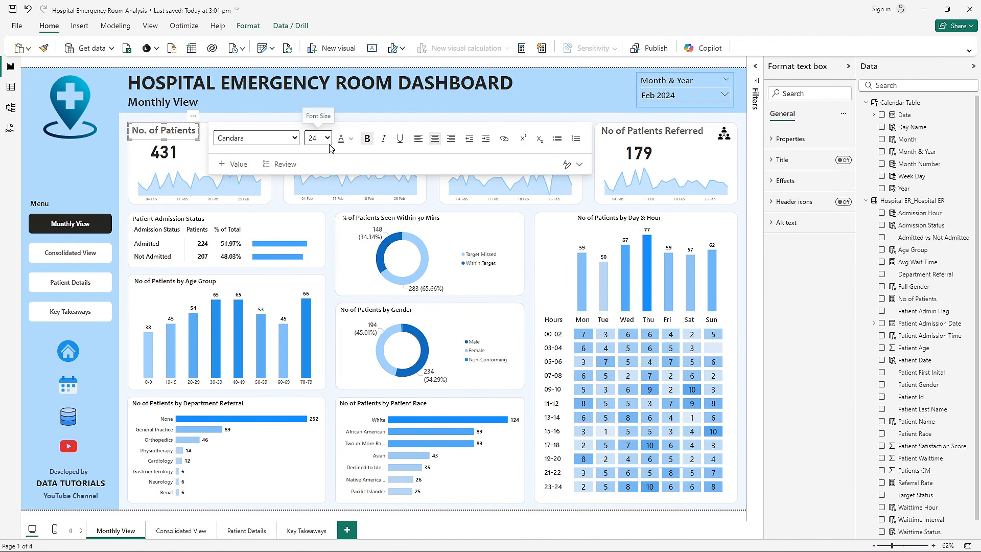
{"action": "left_click", "coordinate": [351, 138]}
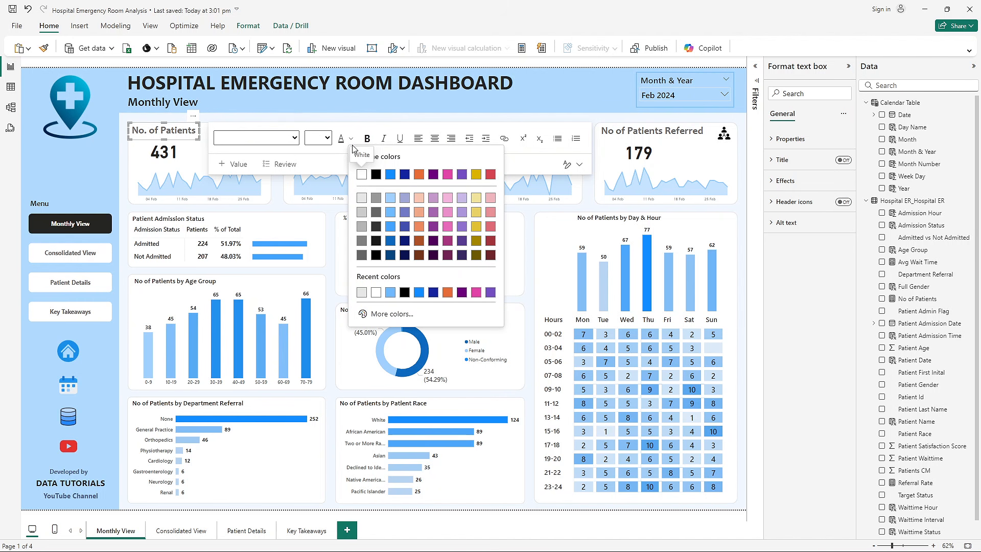
{"action": "left_click", "coordinate": [341, 117]}
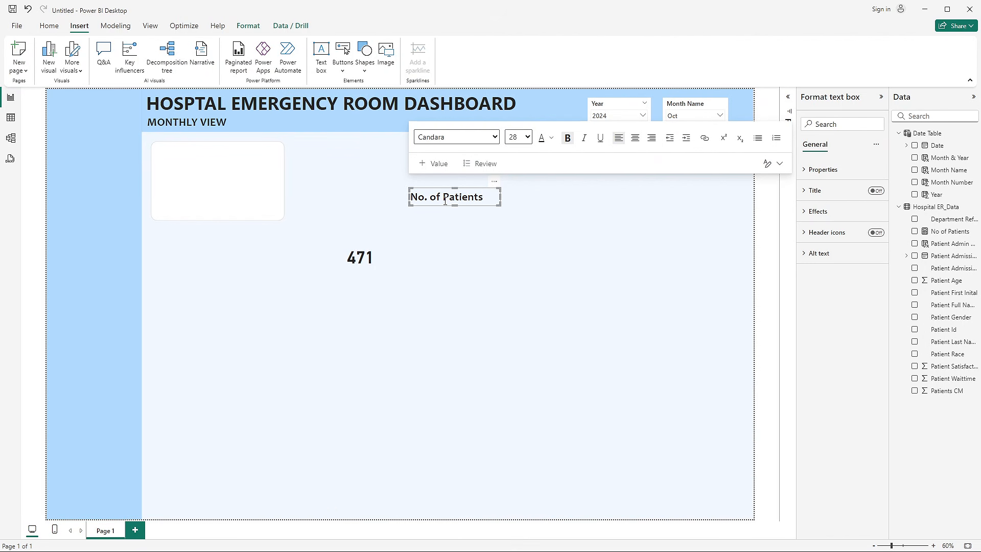
- In the untitled report, set the No. of Patients title's font size to 24 and its text colour to dark grey
{"action": "left_click_drag", "start_coordinate": [483, 197], "coordinate": [410, 197]}
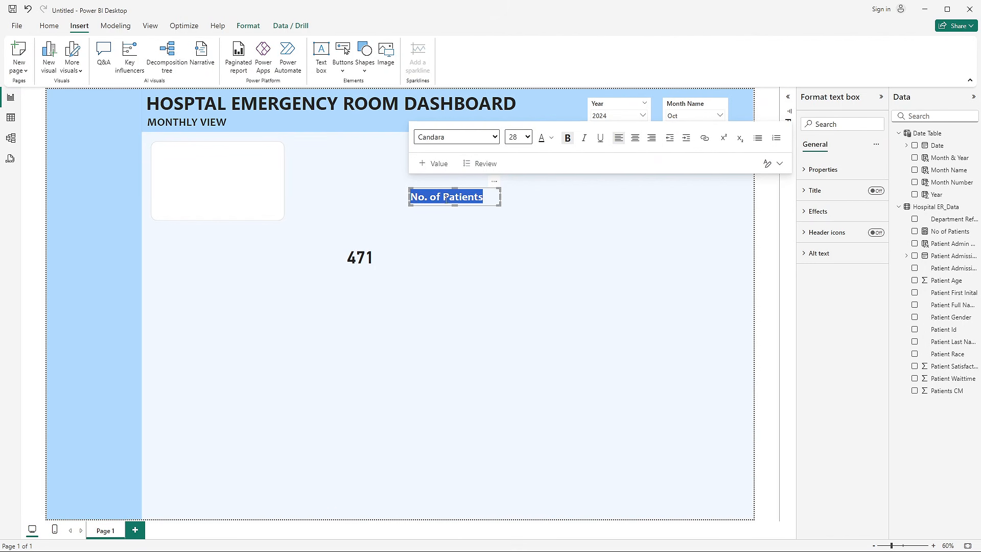
{"action": "left_click", "coordinate": [527, 137]}
{"action": "left_click", "coordinate": [520, 283]}
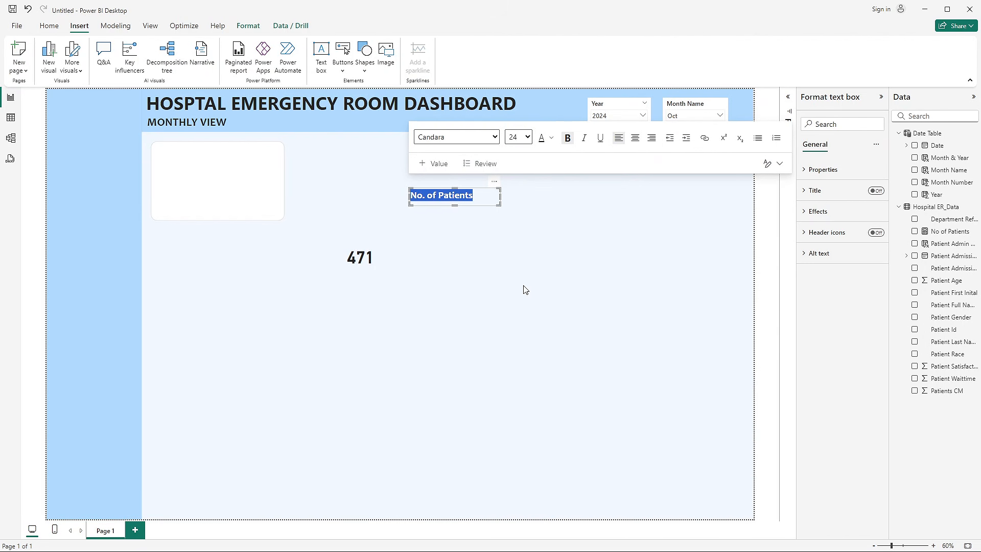
{"action": "left_click", "coordinate": [554, 139]}
{"action": "left_click", "coordinate": [558, 261]}
{"action": "left_click", "coordinate": [514, 245]}
{"action": "left_click", "coordinate": [494, 190]}
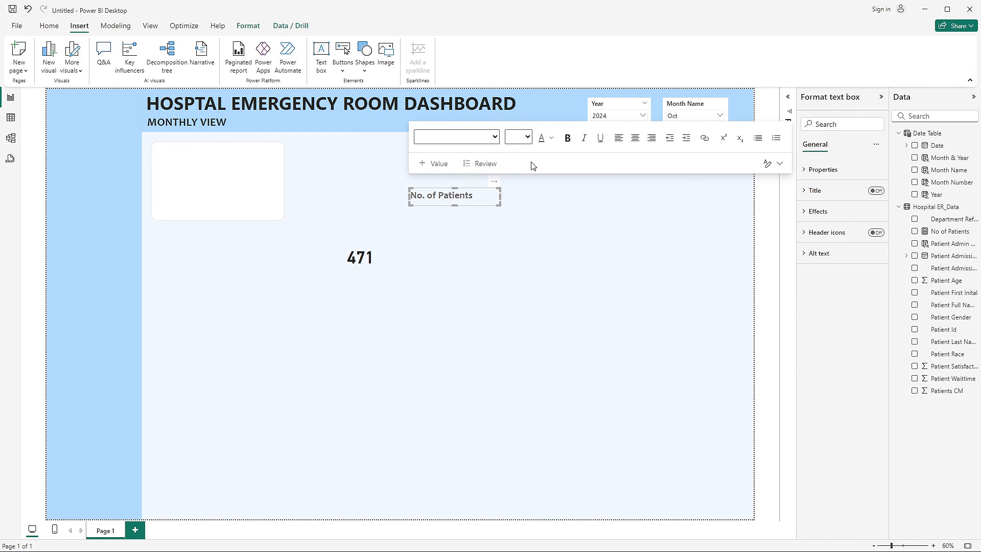
- Recolour the No. of Patients title with the second-lightest shade of the black theme colour
{"action": "left_click", "coordinate": [552, 138]}
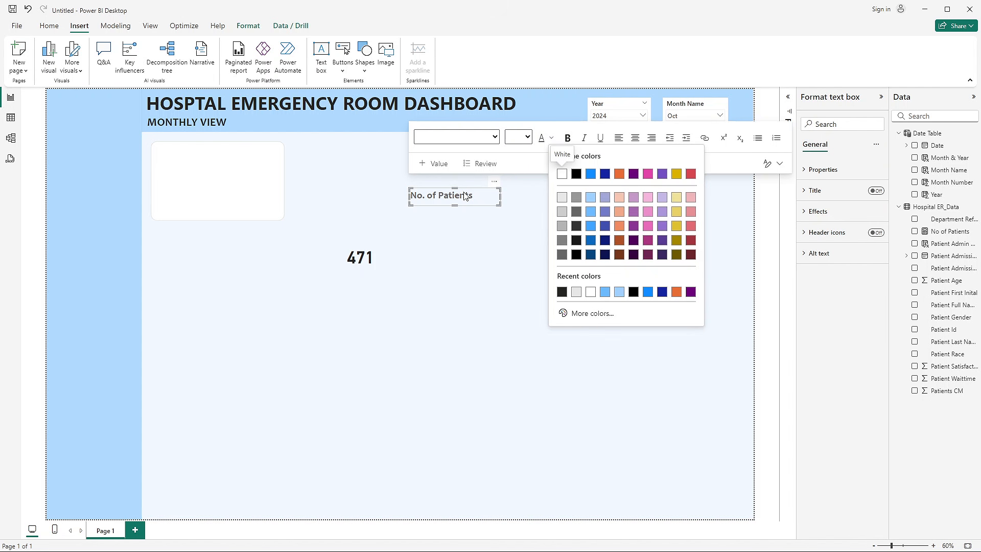
{"action": "triple_click", "coordinate": [464, 196]}
{"action": "left_click", "coordinate": [552, 138]}
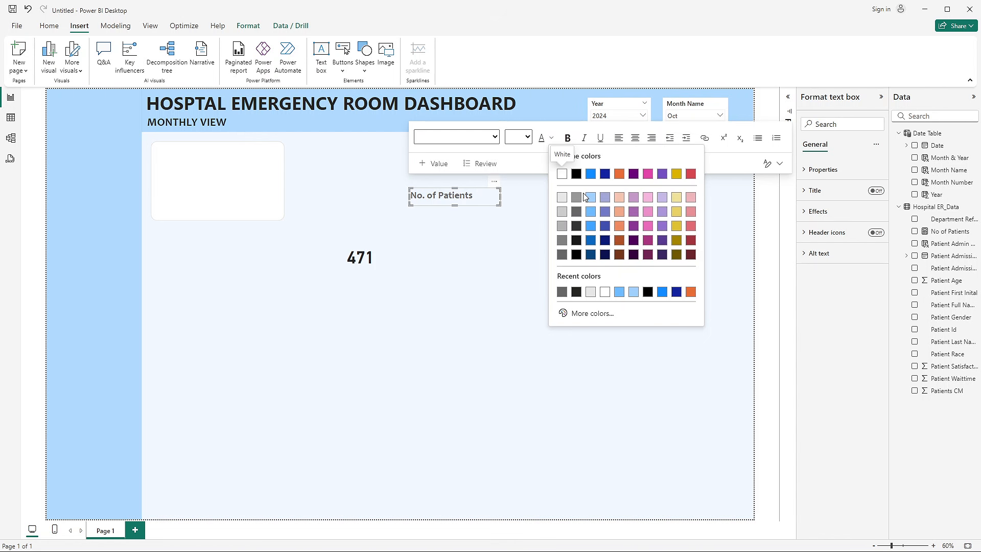
{"action": "left_click", "coordinate": [576, 212]}
- Place the No. of Patients title in the upper-left corner of the white rounded rectangle
{"action": "left_click", "coordinate": [478, 235]}
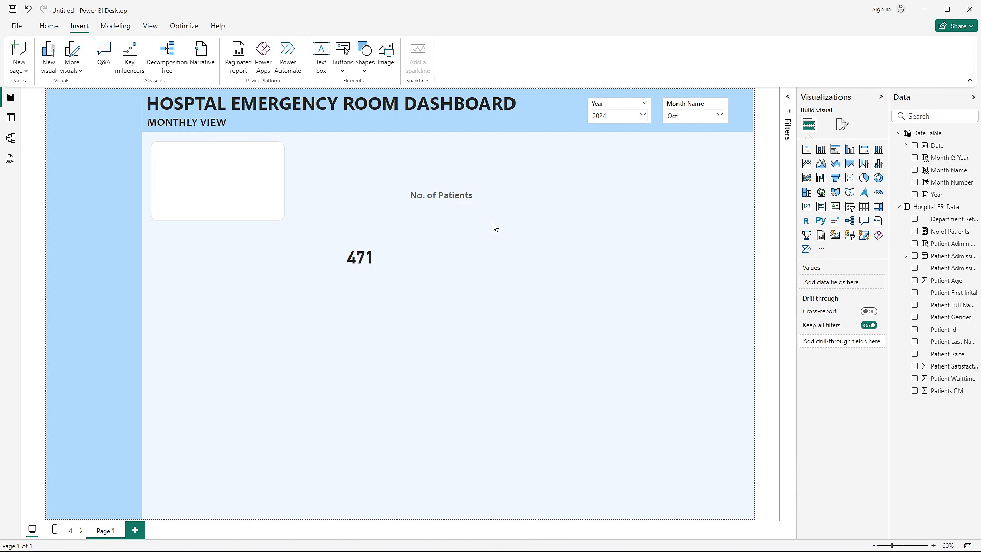
{"action": "left_click", "coordinate": [458, 196]}
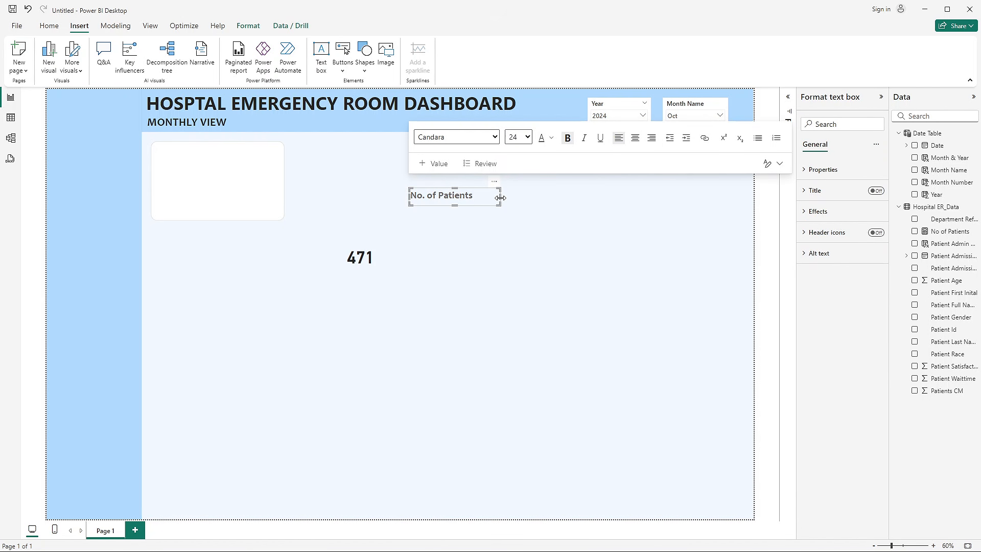
{"action": "left_click_drag", "start_coordinate": [500, 197], "coordinate": [207, 164]}
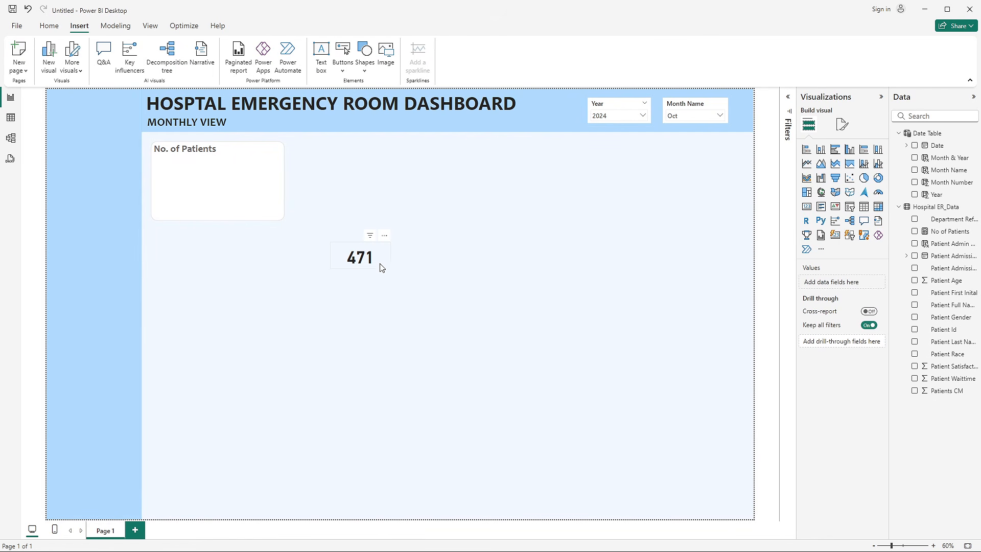
- Filter the report to February by selecting Feb in the Month Name slicer
{"action": "left_click", "coordinate": [366, 264]}
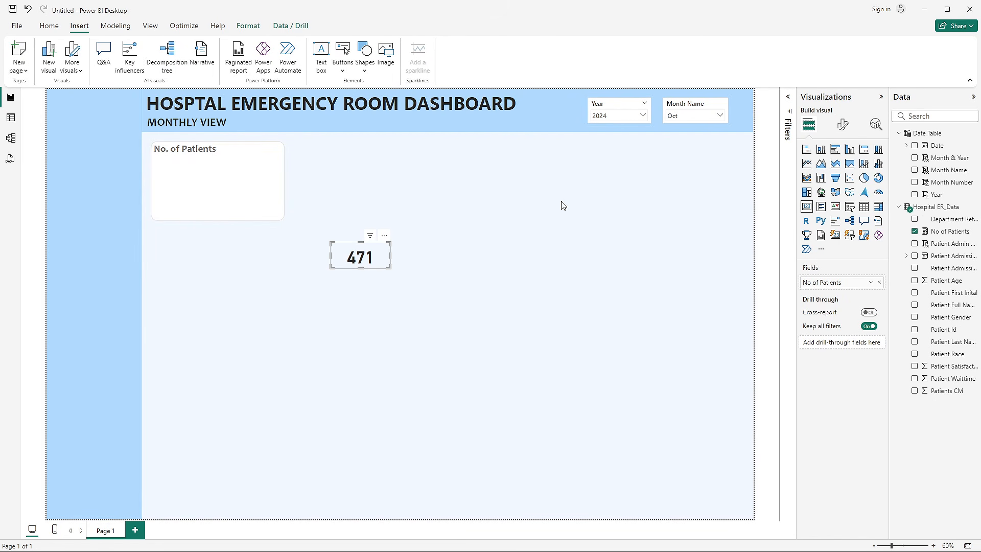
{"action": "left_click", "coordinate": [674, 117]}
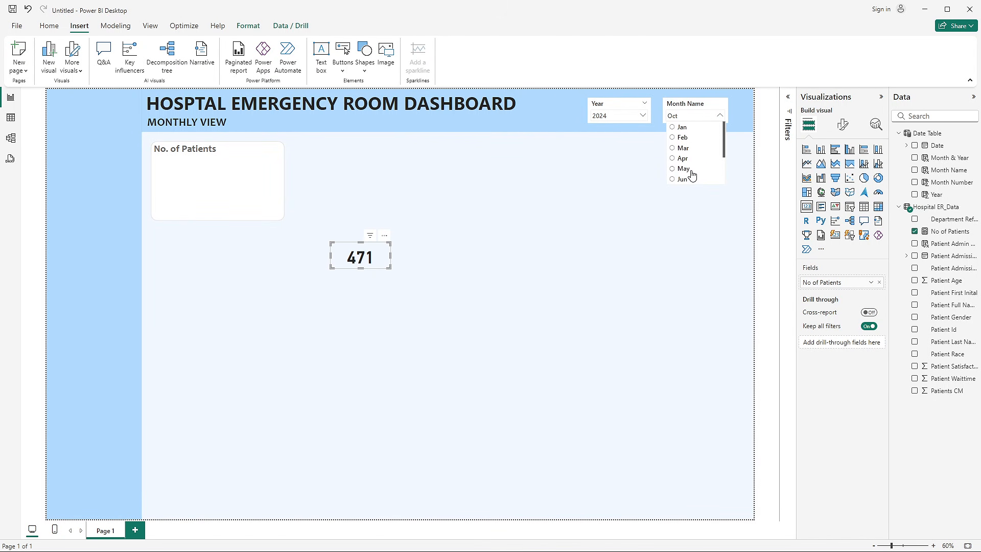
{"action": "left_click", "coordinate": [679, 138]}
- Place the patient count card under the No. of Patients title and send the rounded rectangle backward behind it
{"action": "left_click_drag", "start_coordinate": [350, 261], "coordinate": [176, 176]}
{"action": "left_click", "coordinate": [330, 334]}
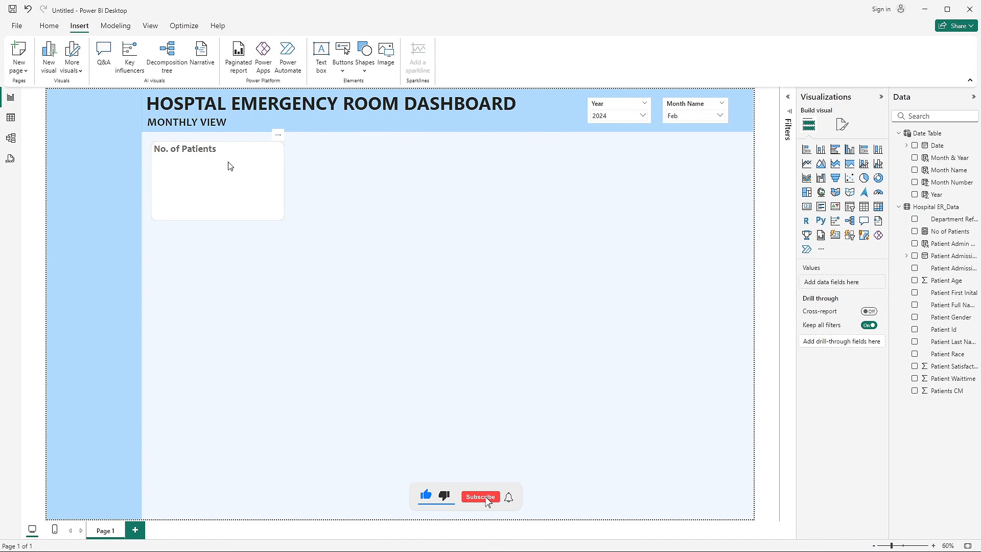
{"action": "left_click", "coordinate": [279, 220]}
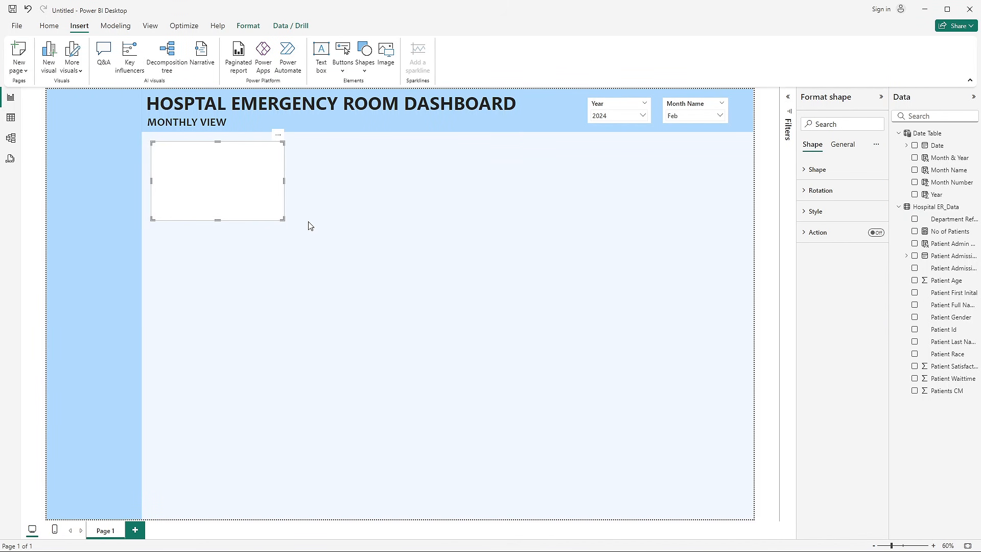
{"action": "left_click", "coordinate": [255, 28]}
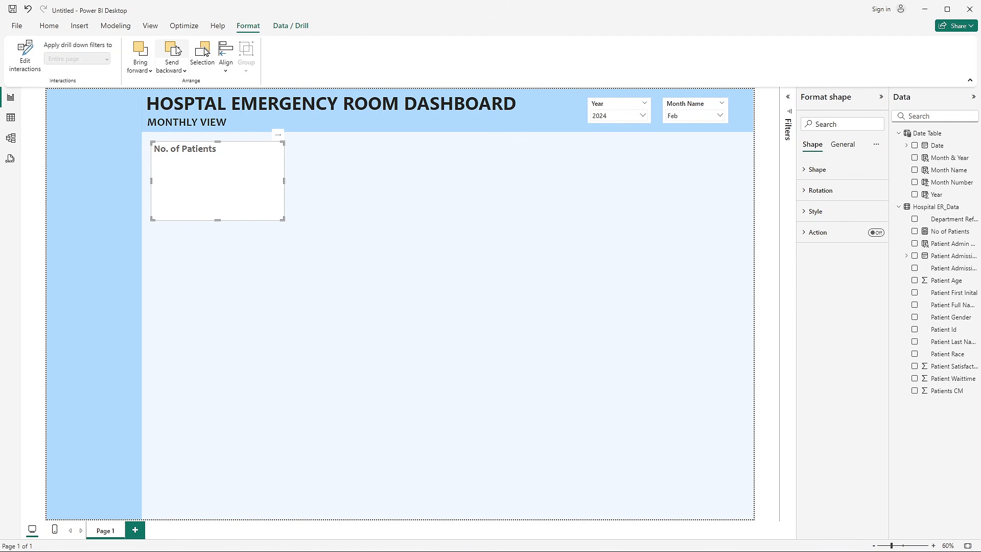
{"action": "left_click", "coordinate": [176, 50]}
{"action": "left_click", "coordinate": [176, 50]}
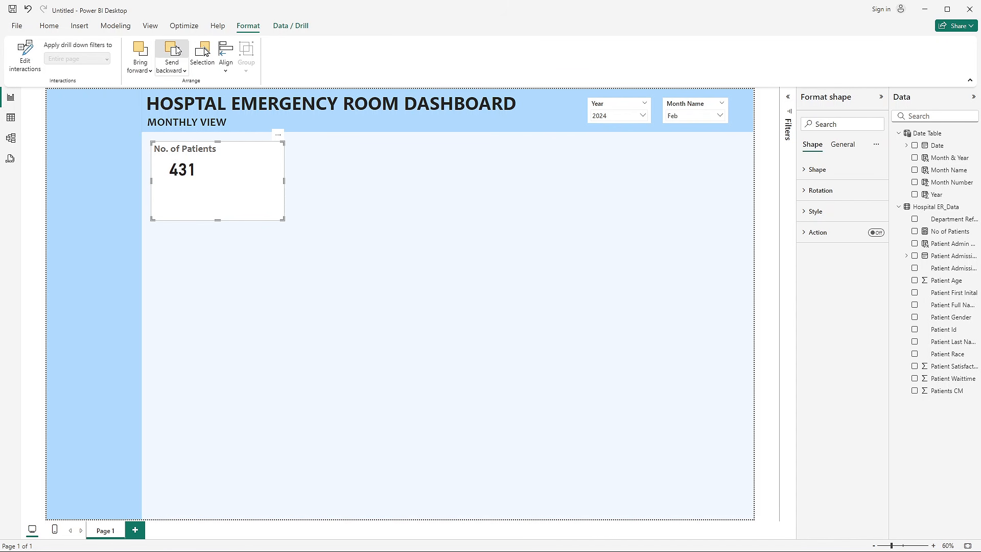
- Add an area chart, narrow it to about 573 wide, and place it in the empty middle area of the page
{"action": "left_click", "coordinate": [378, 236]}
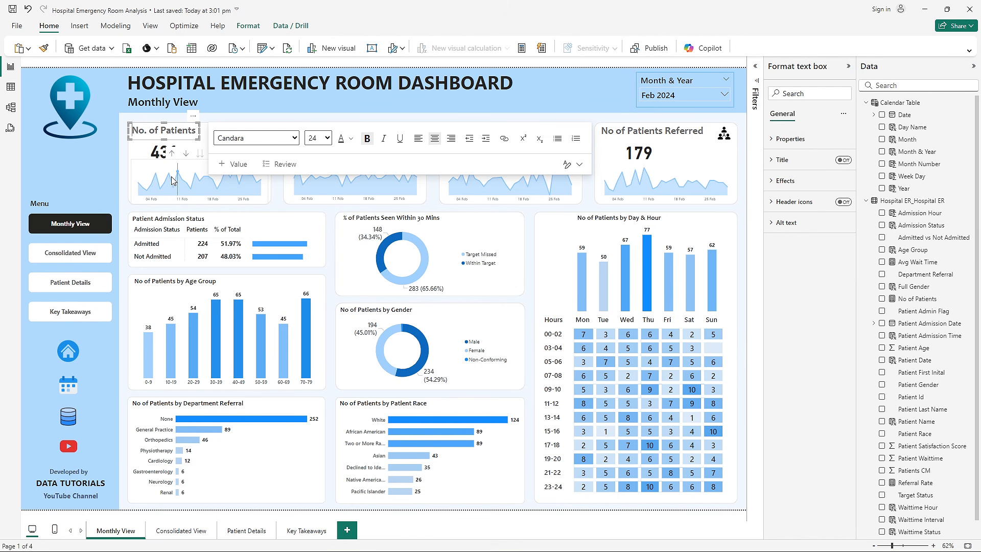
{"action": "key", "text": "alt"}
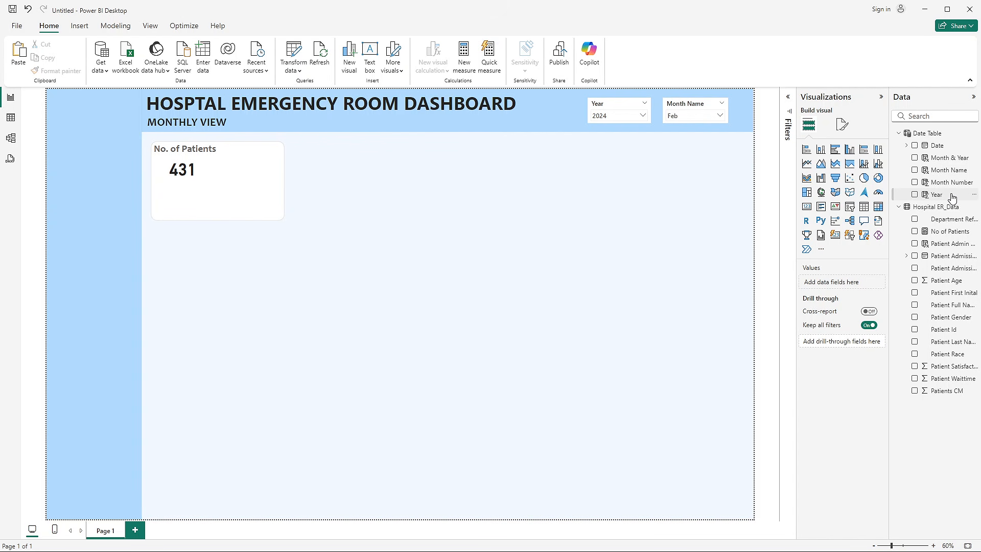
{"action": "left_click", "coordinate": [821, 164]}
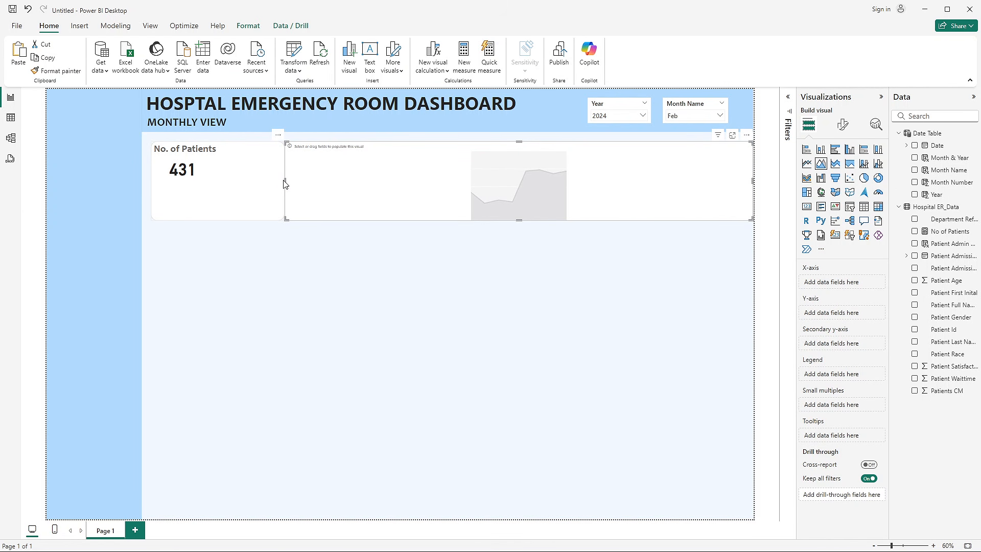
{"action": "left_click_drag", "start_coordinate": [284, 183], "coordinate": [420, 284]}
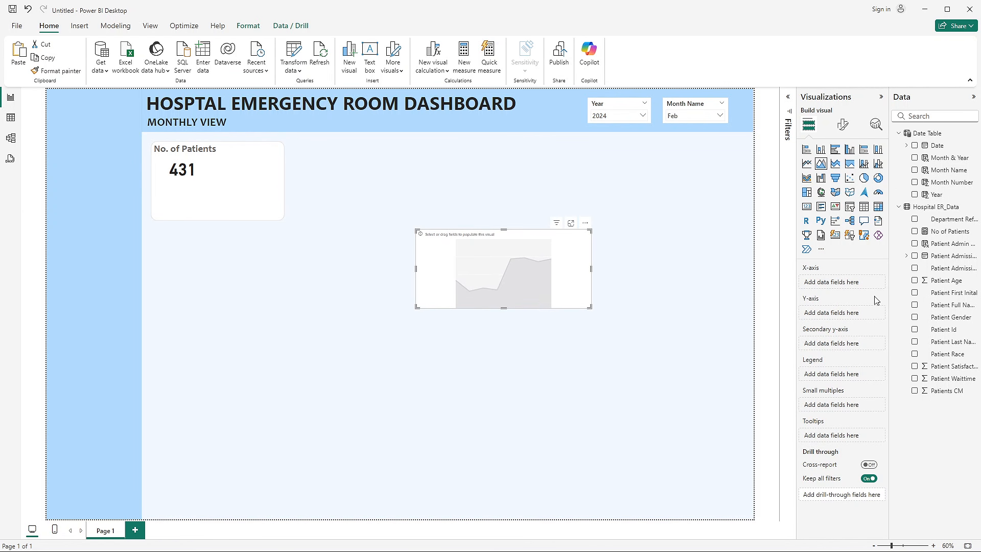
- Plot No of Patients against Date in the area chart, keeping only the Day level of the date hierarchy
{"action": "left_click", "coordinate": [915, 147]}
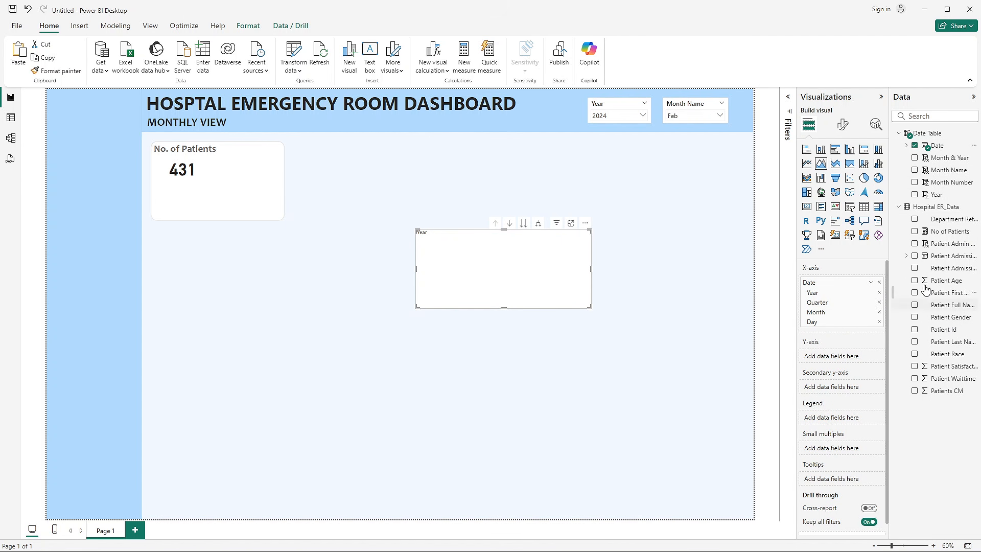
{"action": "left_click", "coordinate": [915, 231]}
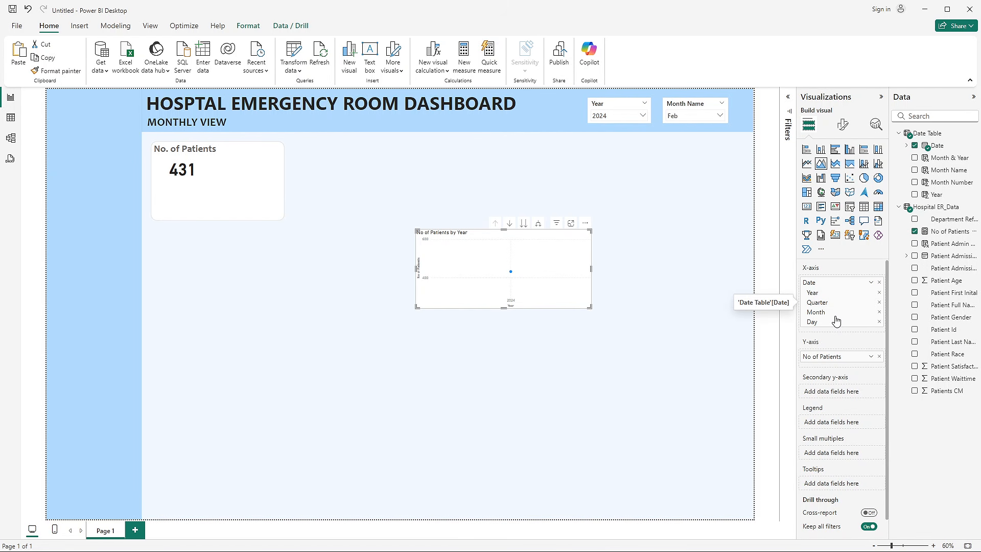
{"action": "left_click", "coordinate": [879, 296]}
{"action": "left_click", "coordinate": [879, 296]}
{"action": "left_click", "coordinate": [879, 296]}
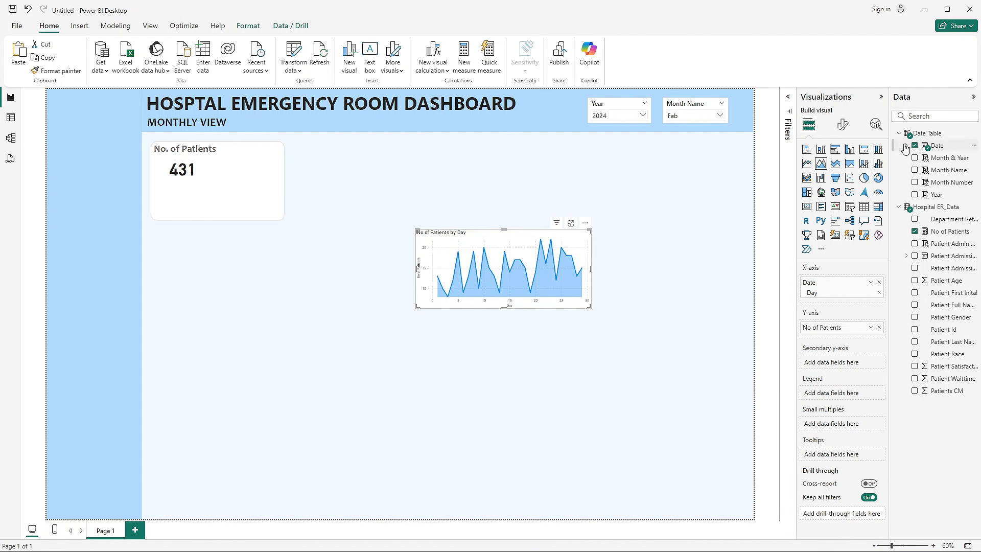
- Turn off the X-axis values and title of the area chart
{"action": "left_click", "coordinate": [847, 130]}
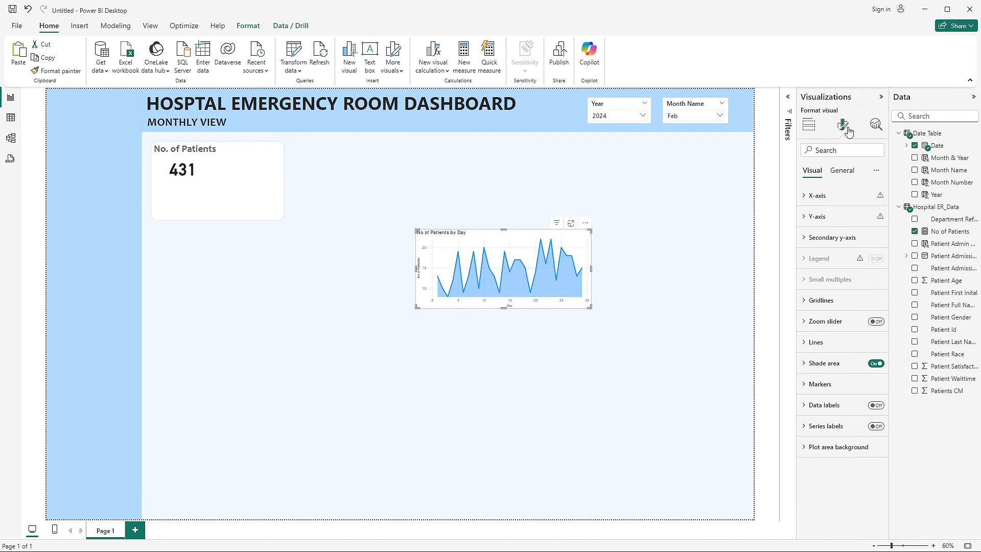
{"action": "left_click", "coordinate": [828, 195]}
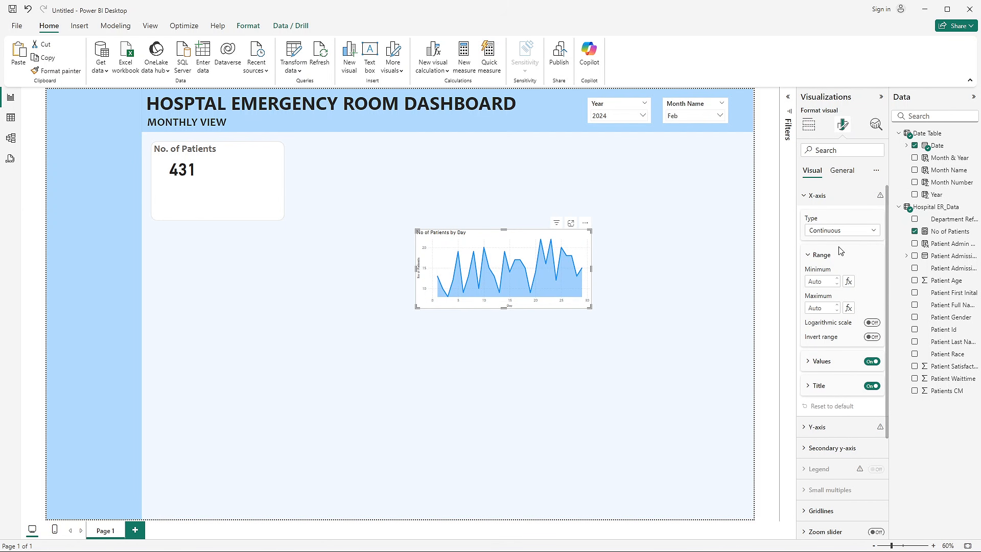
{"action": "left_click", "coordinate": [872, 361]}
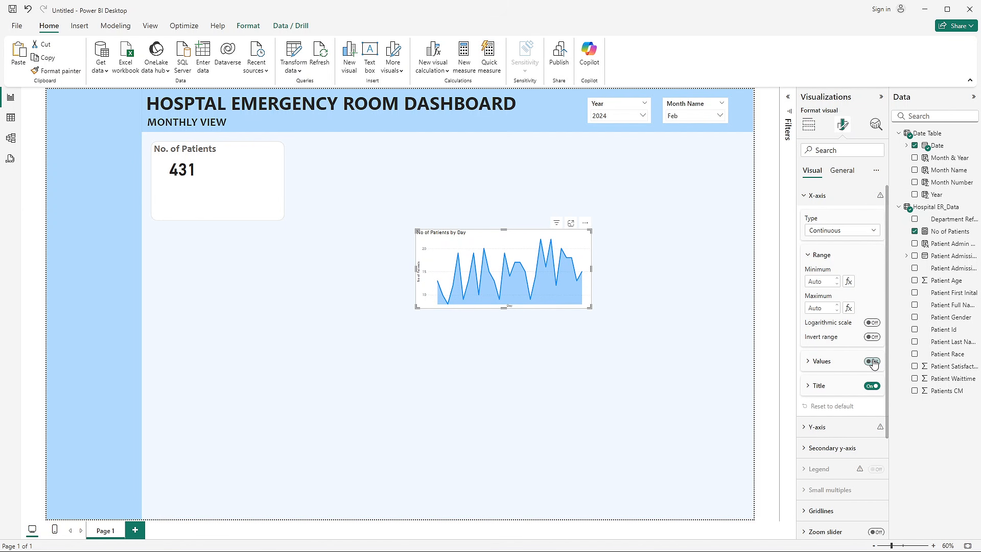
{"action": "left_click", "coordinate": [873, 386]}
{"action": "left_click", "coordinate": [820, 196]}
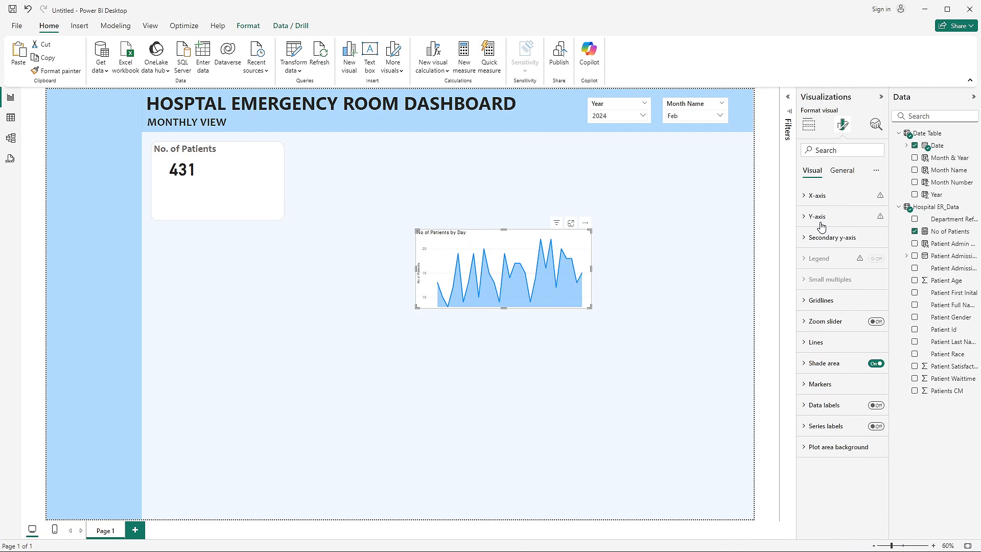
- Turn off the Y-axis values and title of the area chart and check its gridline settings
{"action": "left_click", "coordinate": [820, 218]}
{"action": "left_click", "coordinate": [872, 347]}
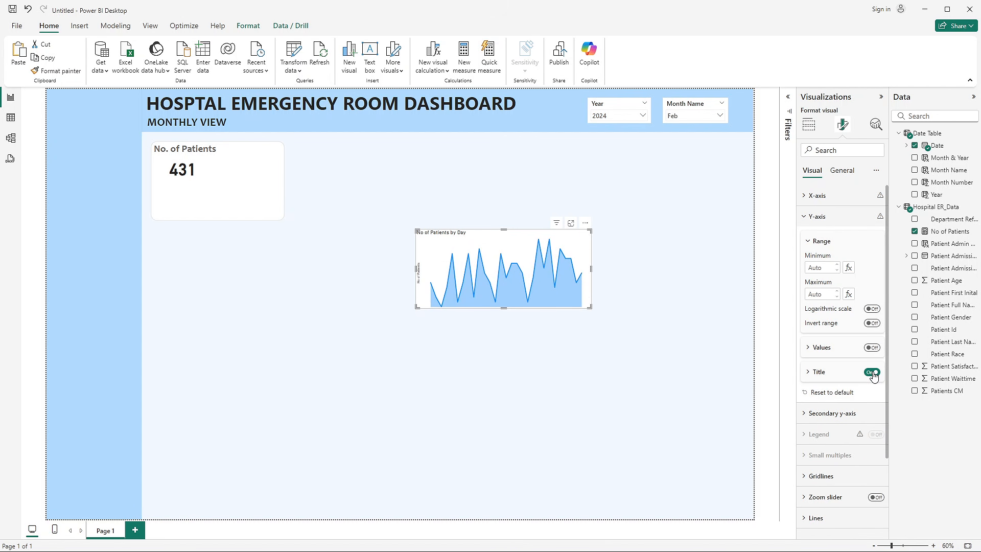
{"action": "left_click", "coordinate": [872, 372]}
{"action": "left_click", "coordinate": [820, 216]}
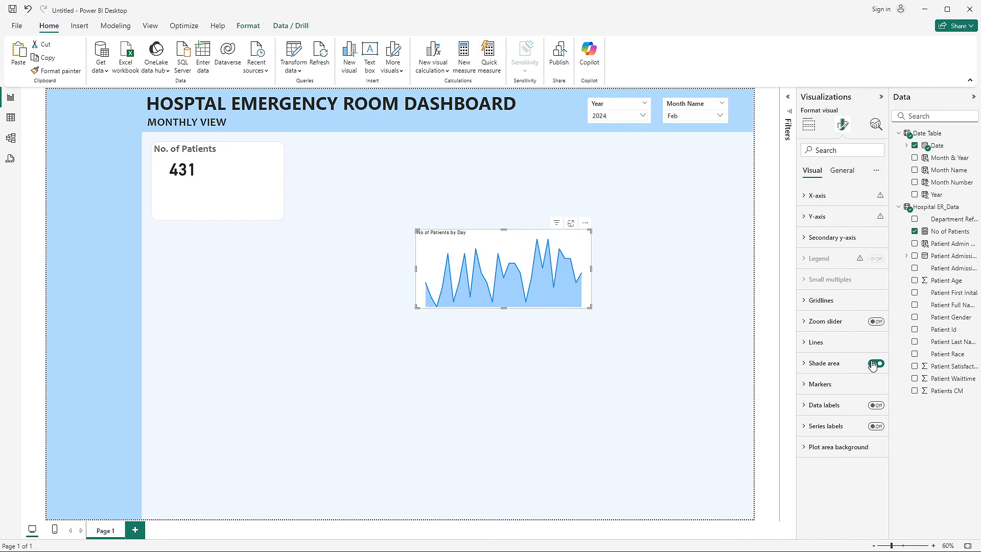
{"action": "left_click", "coordinate": [829, 303]}
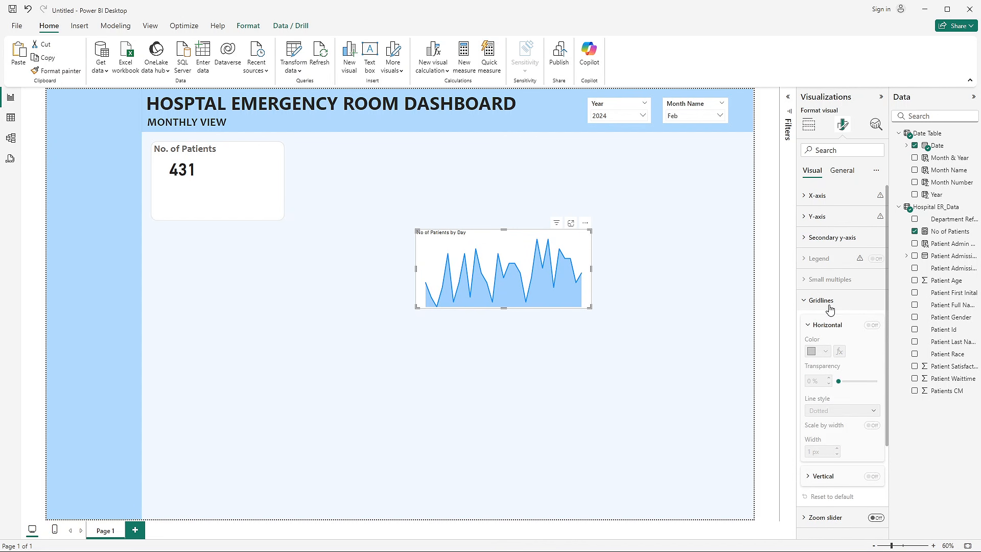
{"action": "left_click", "coordinate": [828, 303]}
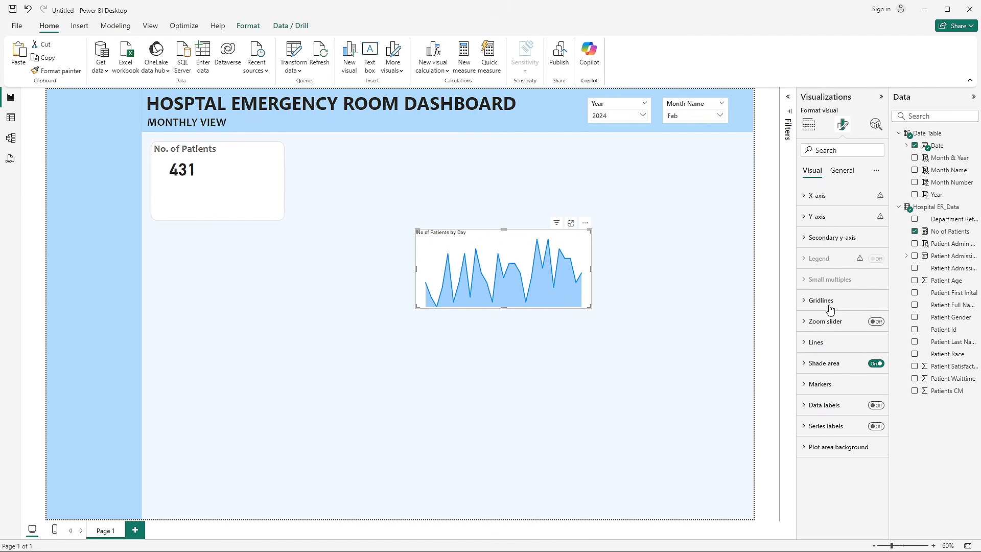
- Turn off the area chart's title and background
{"action": "left_click", "coordinate": [834, 177]}
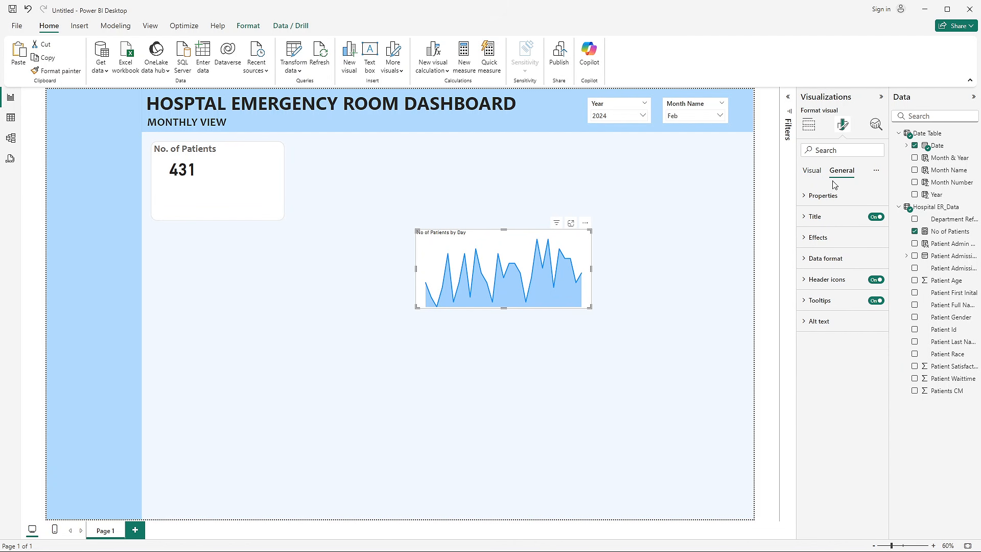
{"action": "left_click", "coordinate": [875, 218]}
{"action": "left_click", "coordinate": [811, 170]}
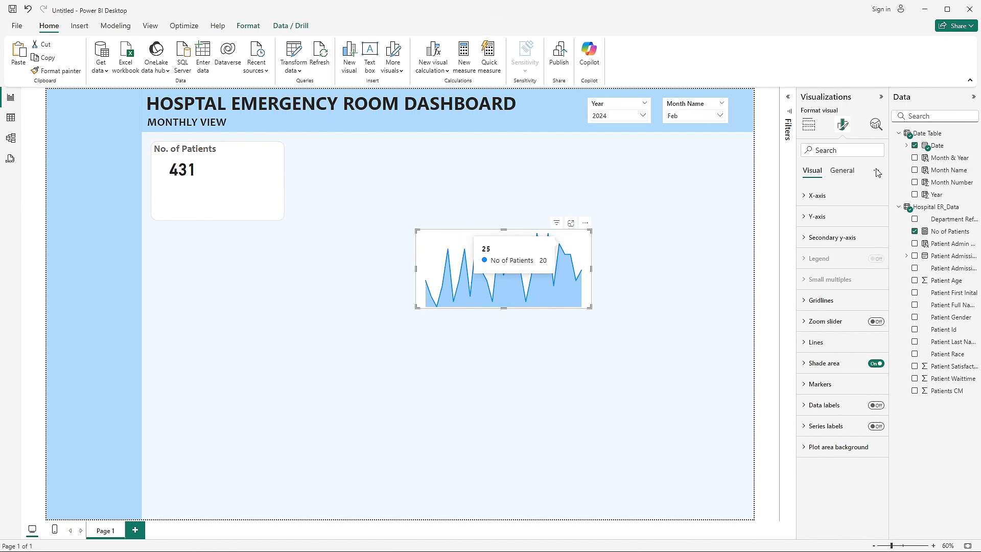
{"action": "left_click", "coordinate": [841, 170]}
{"action": "left_click", "coordinate": [836, 237]}
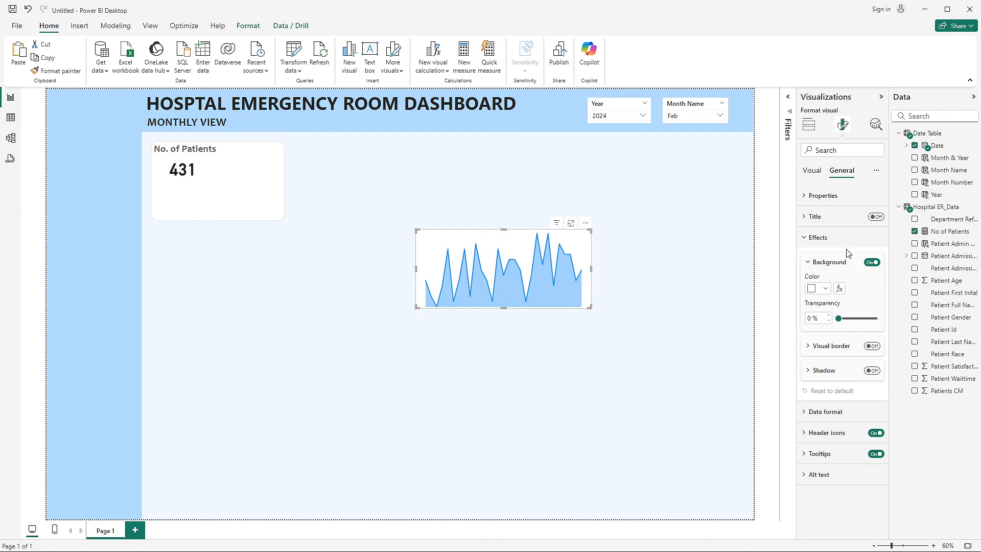
{"action": "left_click", "coordinate": [872, 262]}
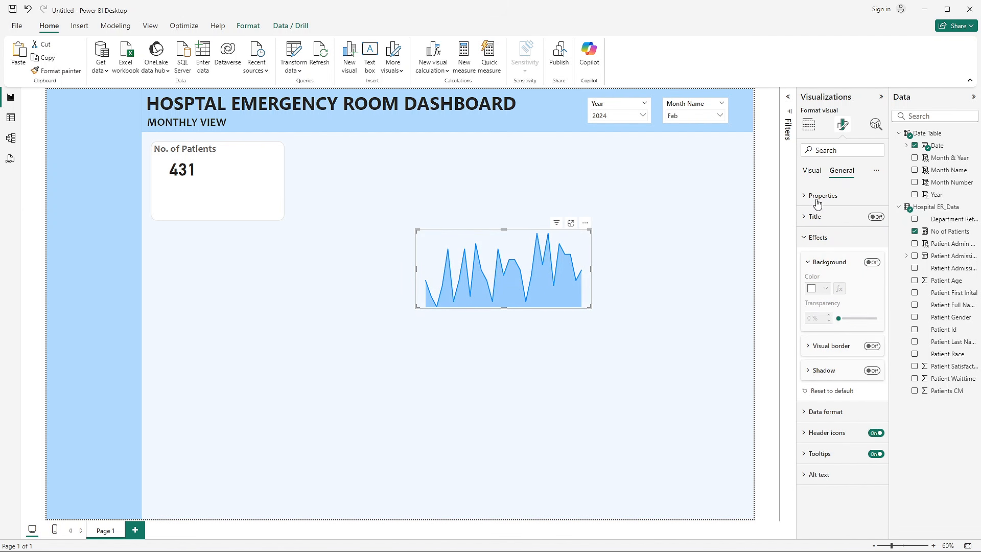
- Set the area chart's height to 145 and its width to 435
{"action": "left_click", "coordinate": [814, 173]}
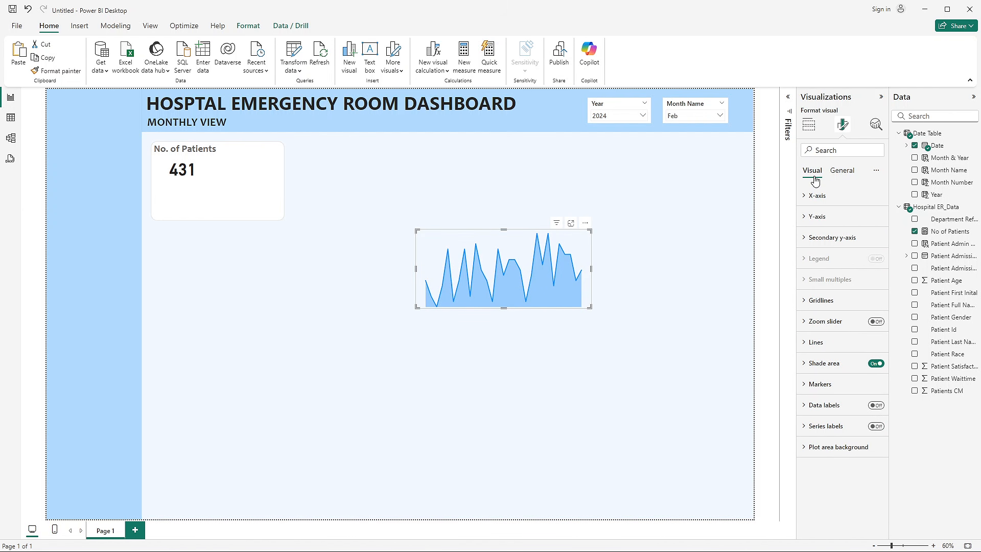
{"action": "left_click", "coordinate": [842, 172]}
{"action": "left_click", "coordinate": [841, 199]}
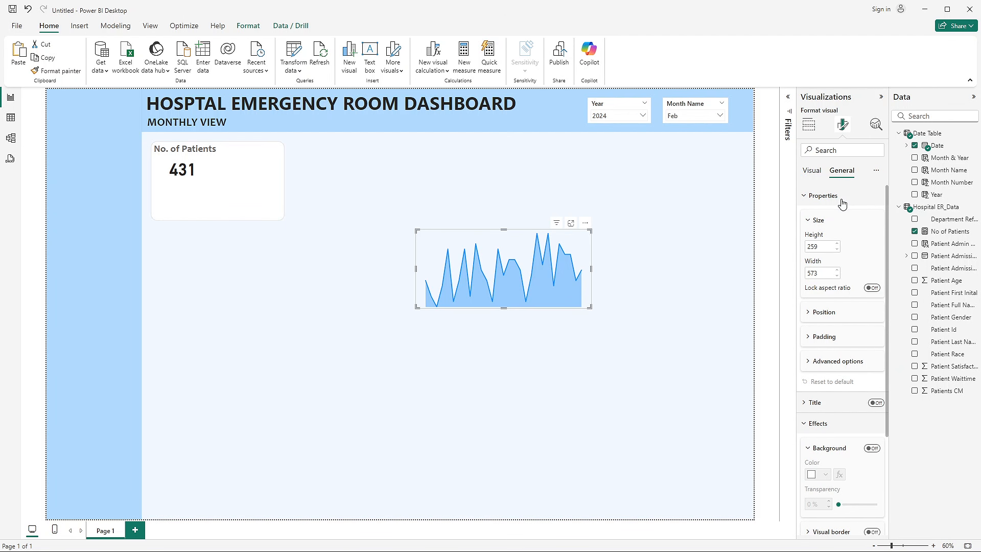
{"action": "left_click", "coordinate": [814, 246]}
{"action": "type", "text": "145"}
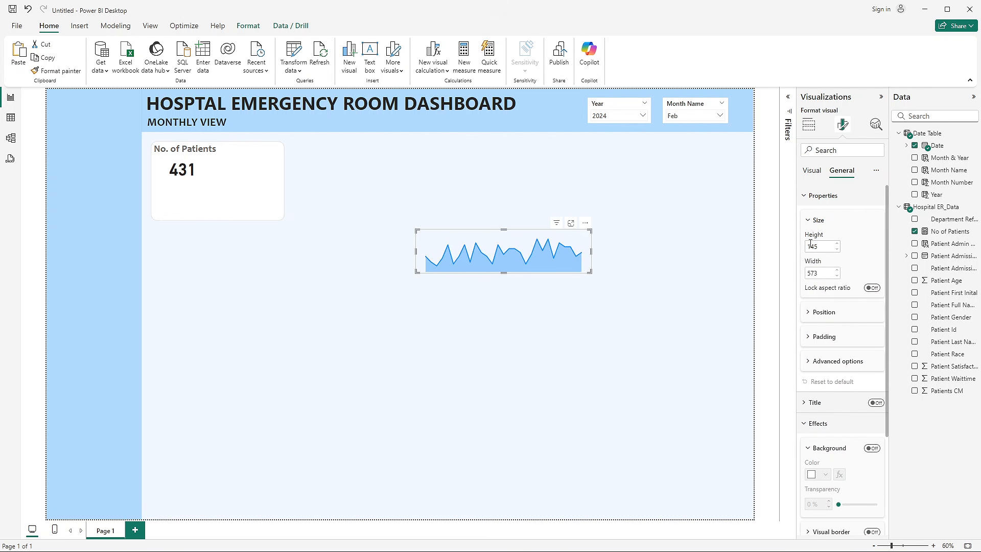
{"action": "left_click", "coordinate": [822, 273]}
{"action": "type", "text": "435"}
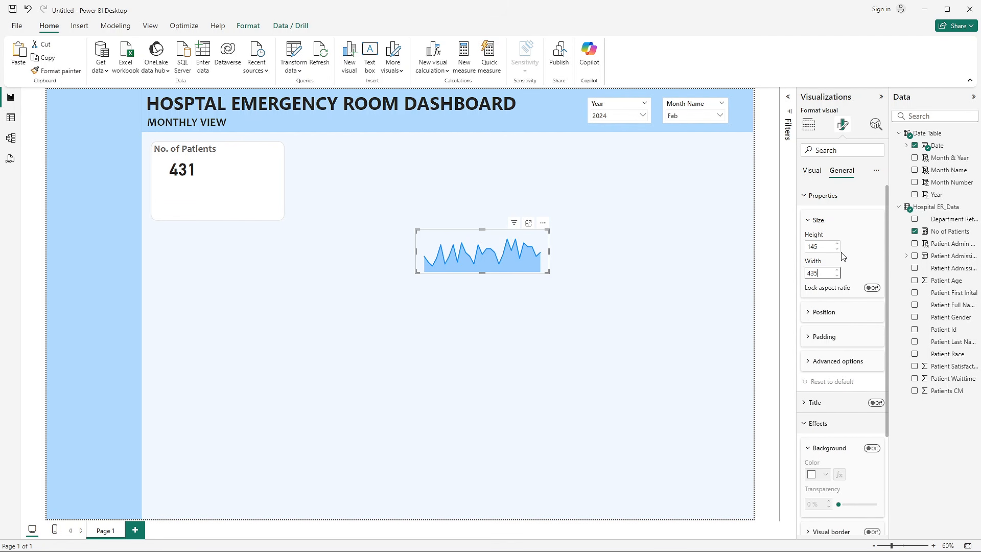
{"action": "left_click", "coordinate": [838, 199]}
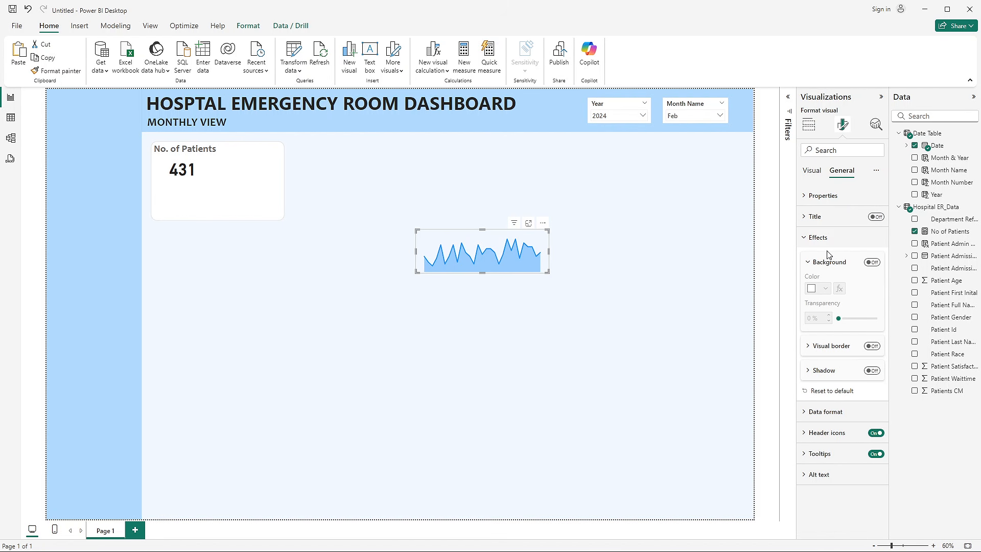
{"action": "left_click", "coordinate": [817, 237]}
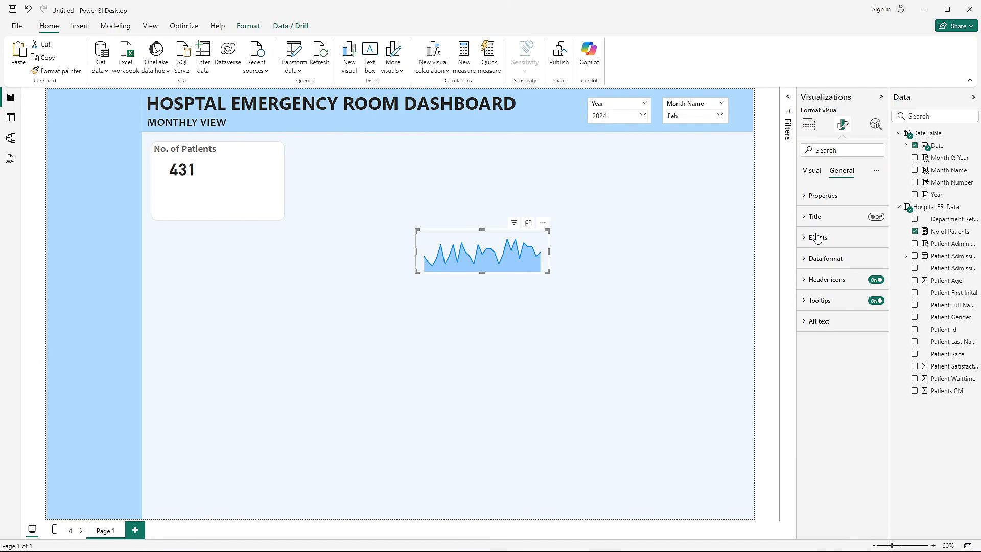
- Set the area chart's line colour to the custom hex value #70BBFF
{"action": "left_click", "coordinate": [812, 171]}
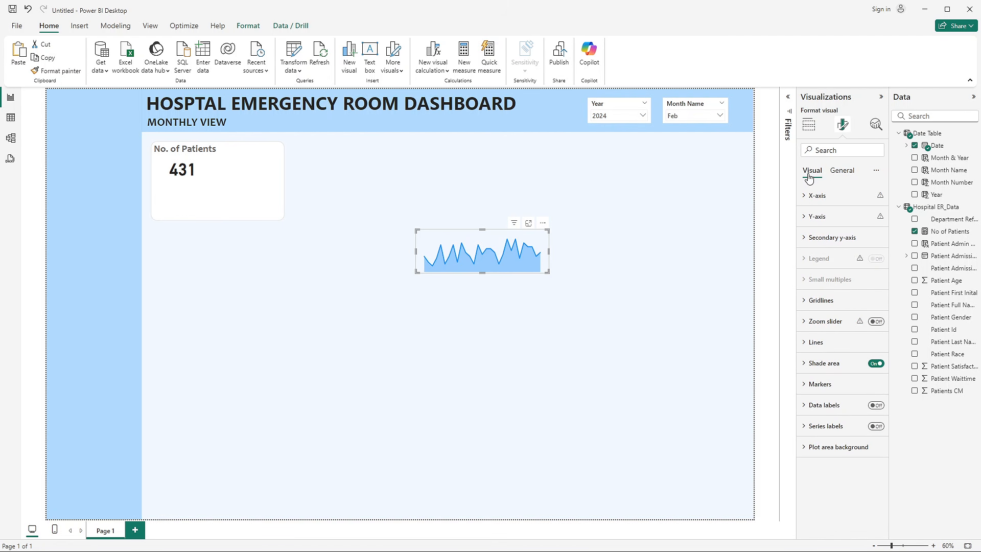
{"action": "left_click", "coordinate": [831, 363]}
{"action": "scroll", "coordinate": [832, 360], "scroll_direction": "down", "scroll_amount": 1}
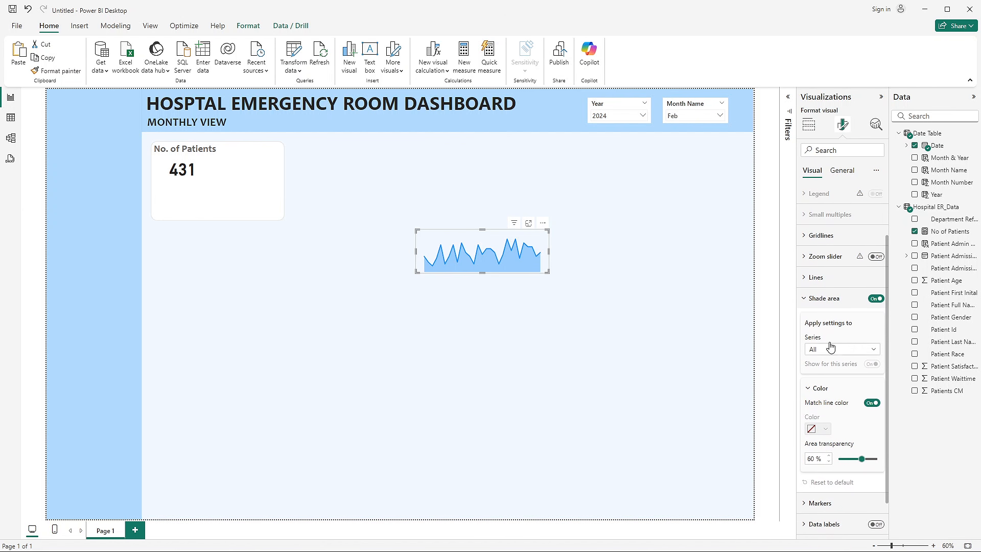
{"action": "left_click", "coordinate": [815, 286]}
{"action": "scroll", "coordinate": [832, 295], "scroll_direction": "down", "scroll_amount": 2}
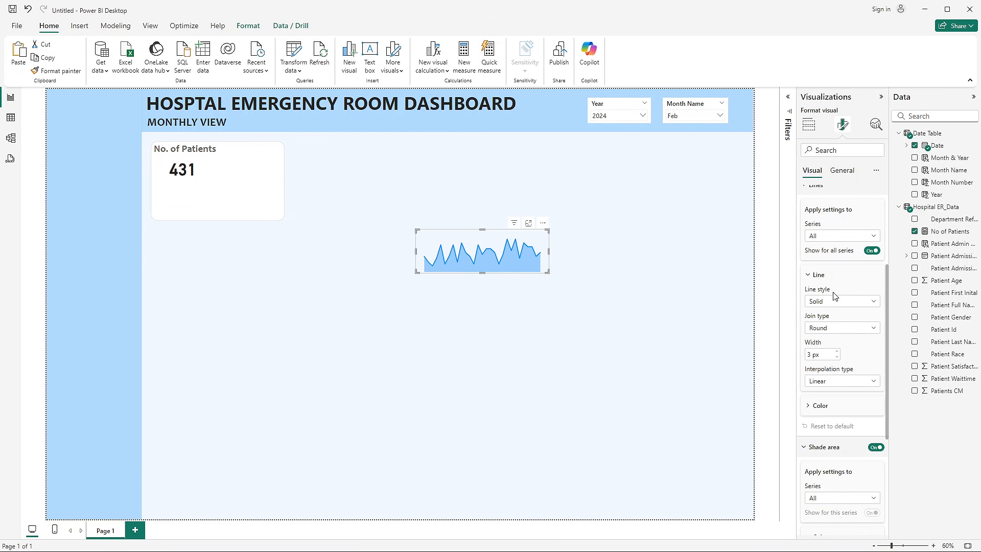
{"action": "left_click", "coordinate": [821, 406]}
{"action": "scroll", "coordinate": [821, 403], "scroll_direction": "down", "scroll_amount": 4}
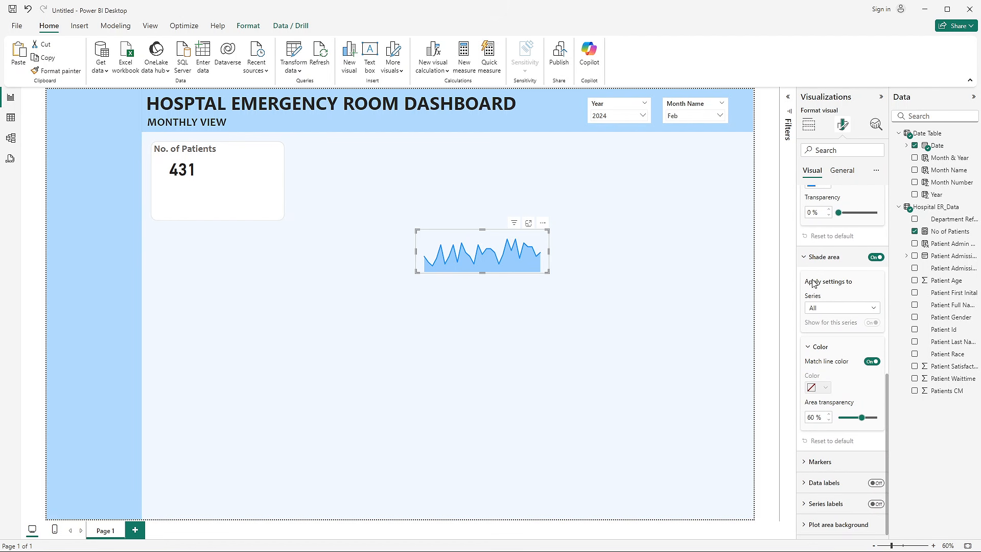
{"action": "left_click", "coordinate": [820, 240]}
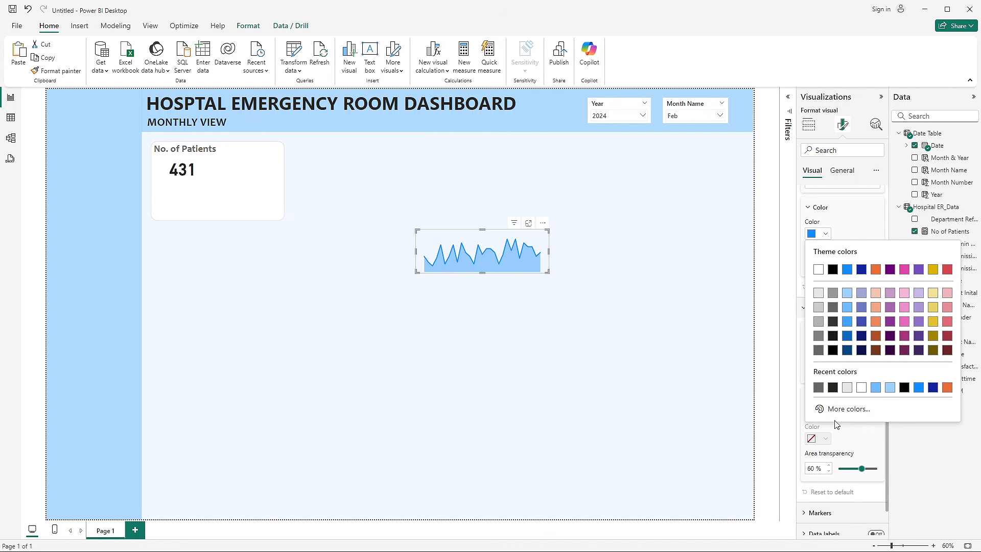
{"action": "left_click", "coordinate": [836, 409]}
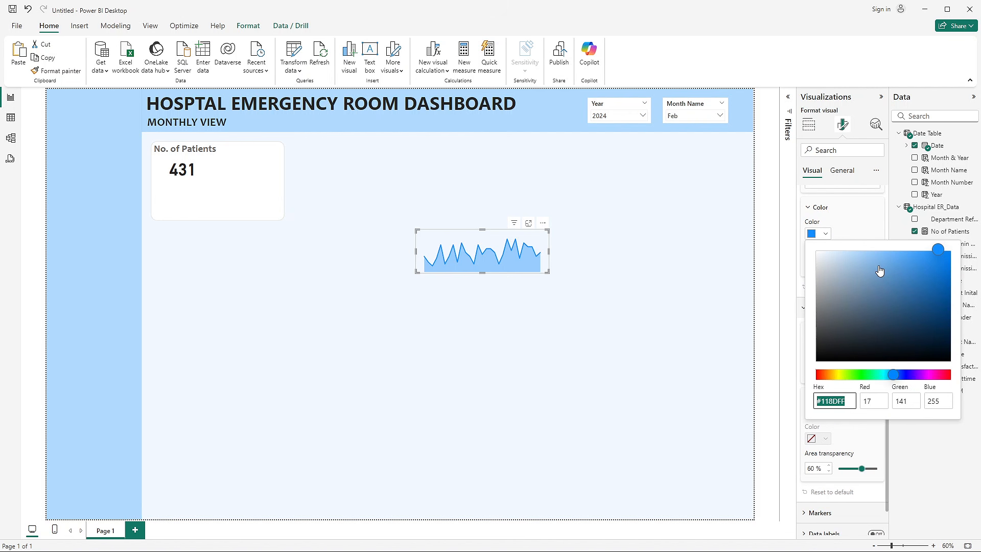
{"action": "type", "text": "#70bbff"}
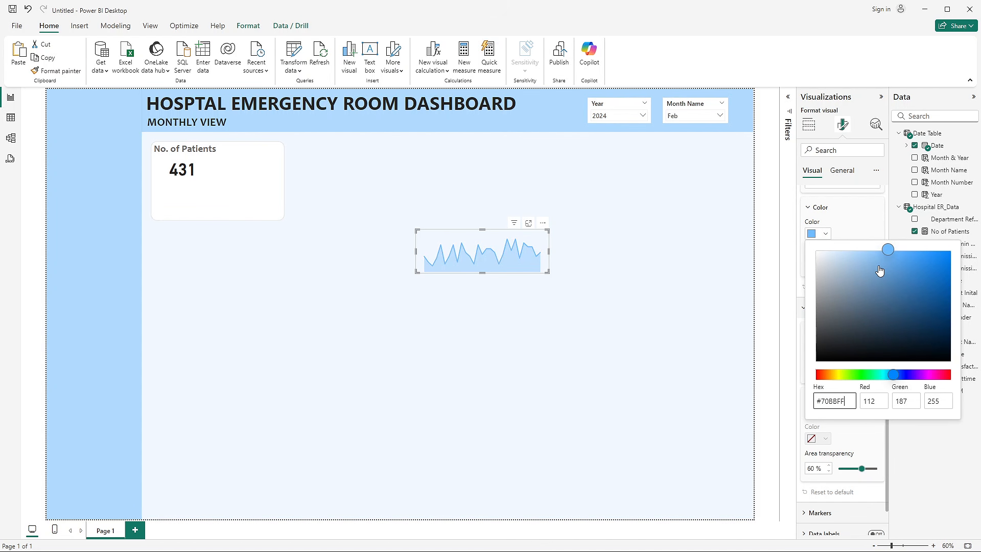
{"action": "left_click", "coordinate": [850, 226]}
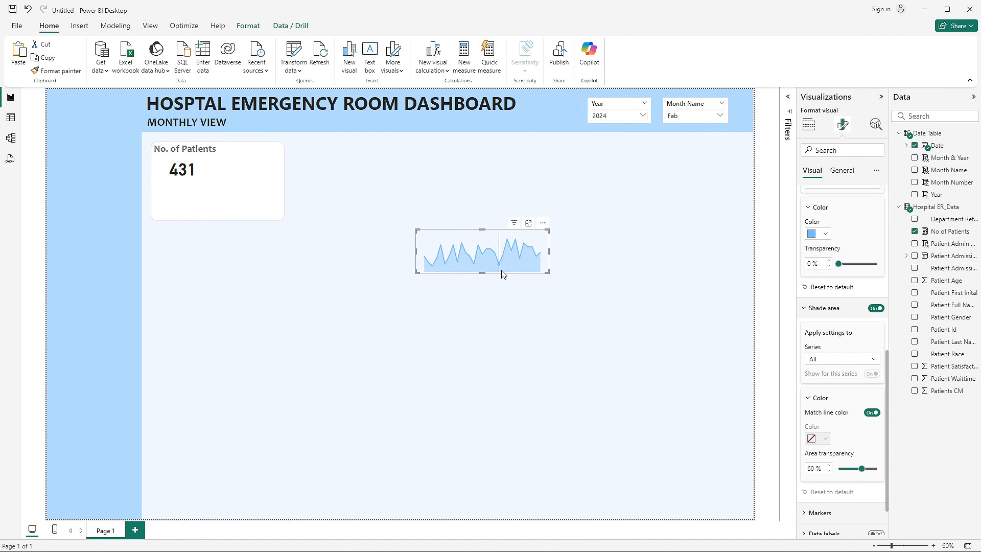
{"action": "mouse_move", "coordinate": [538, 262]}
{"action": "mouse_move", "coordinate": [489, 240]}
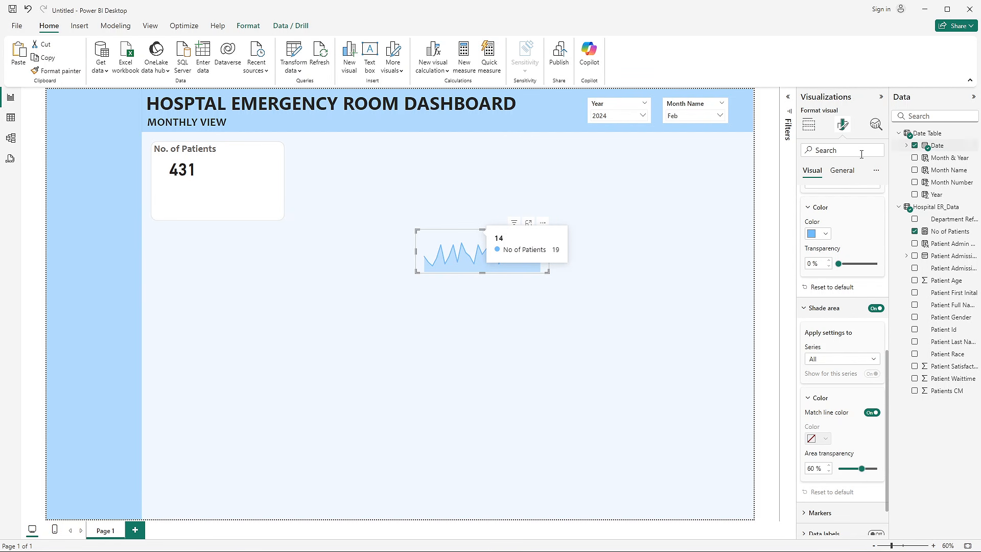
{"action": "scroll", "coordinate": [830, 205], "scroll_direction": "up", "scroll_amount": 5}
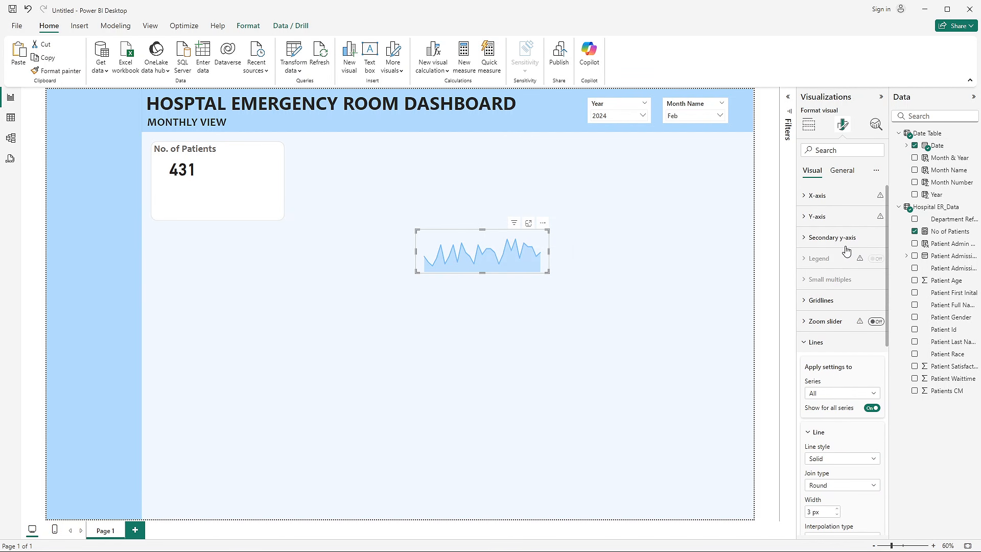
- Turn on the X-axis values of the area chart
{"action": "left_click", "coordinate": [813, 200]}
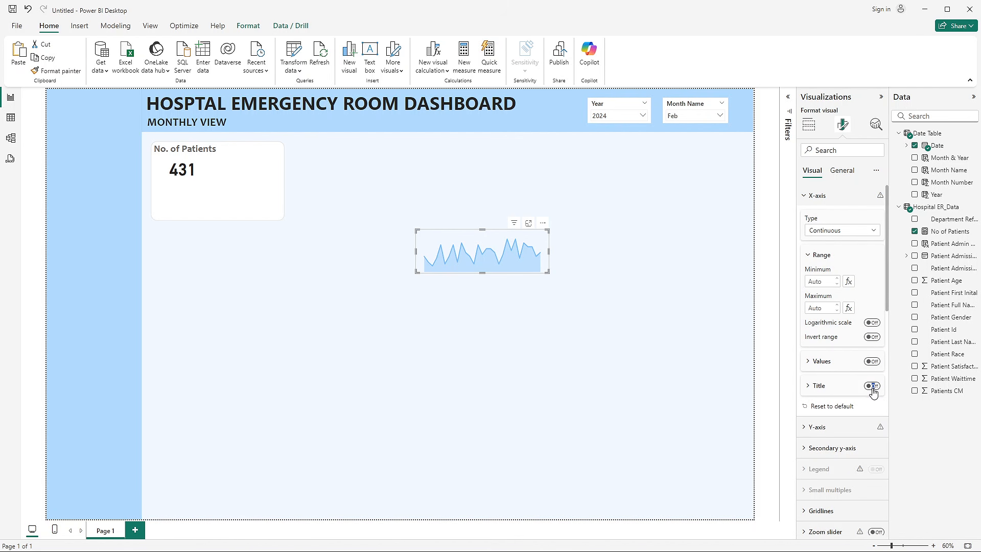
{"action": "left_click", "coordinate": [872, 361]}
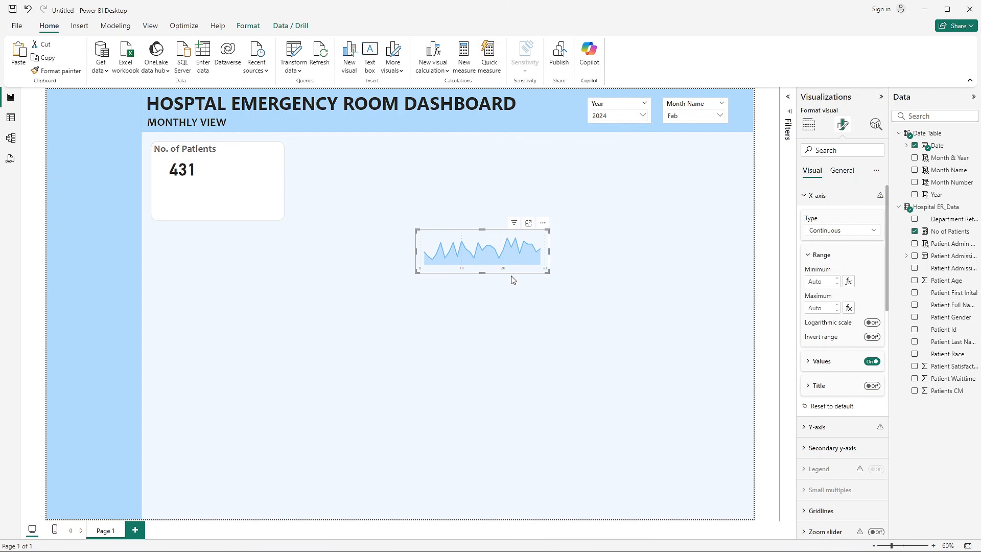
{"action": "left_click", "coordinate": [557, 351]}
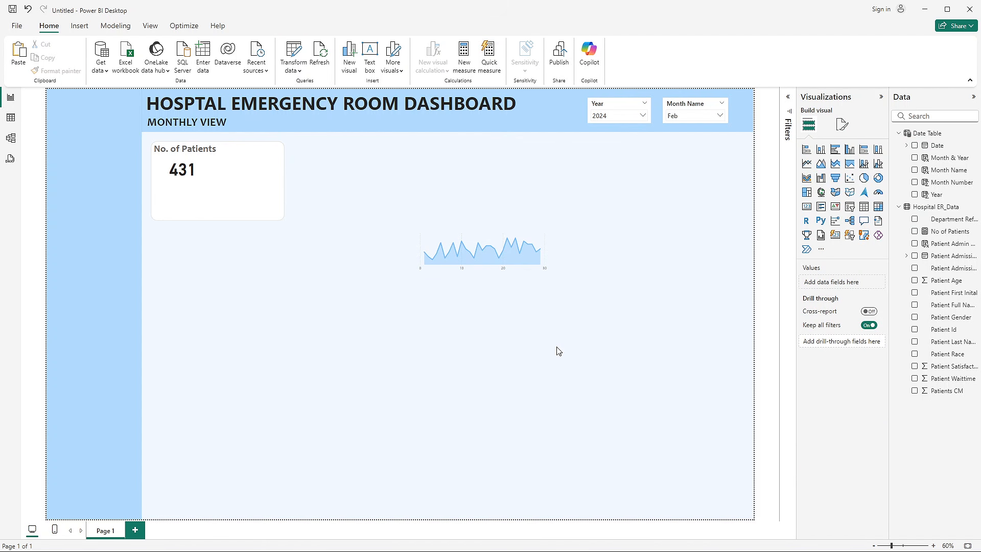
- Turn off the area chart's vertical gridlines and place the chart in the lower part of the No. of Patients card
{"action": "left_click", "coordinate": [491, 233]}
{"action": "left_click", "coordinate": [845, 124]}
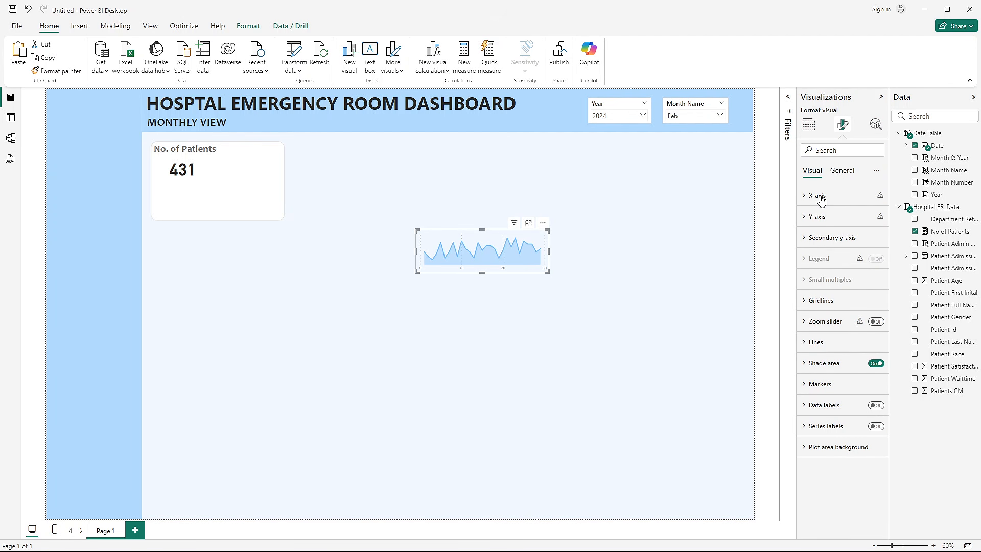
{"action": "left_click", "coordinate": [820, 300]}
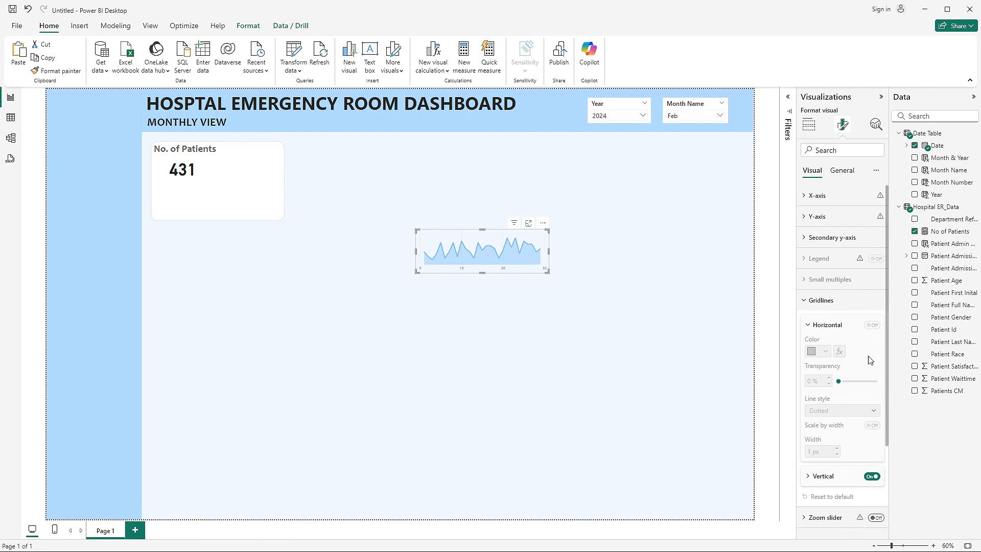
{"action": "left_click", "coordinate": [873, 476]}
{"action": "left_click", "coordinate": [484, 383]}
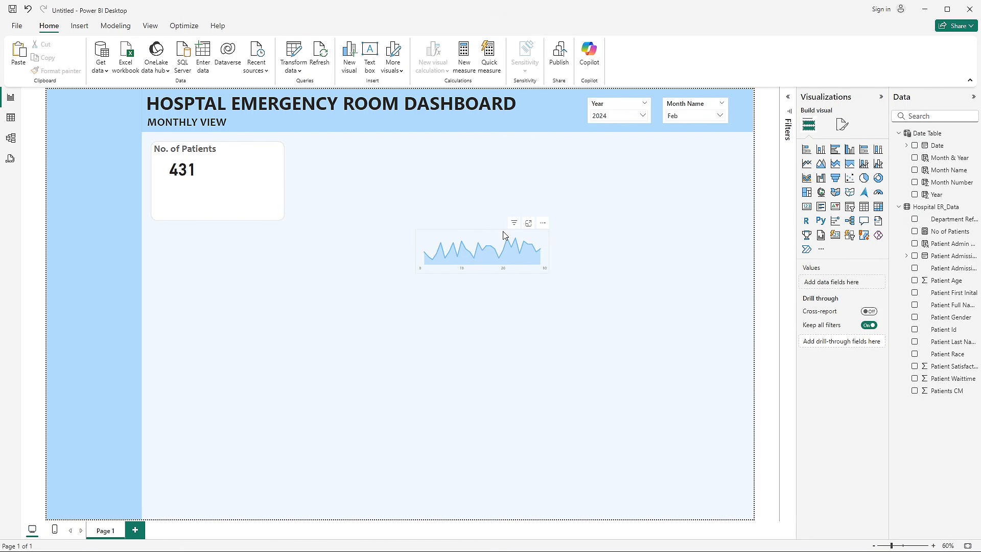
{"action": "left_click_drag", "start_coordinate": [503, 233], "coordinate": [240, 183]}
{"action": "left_click", "coordinate": [383, 322]}
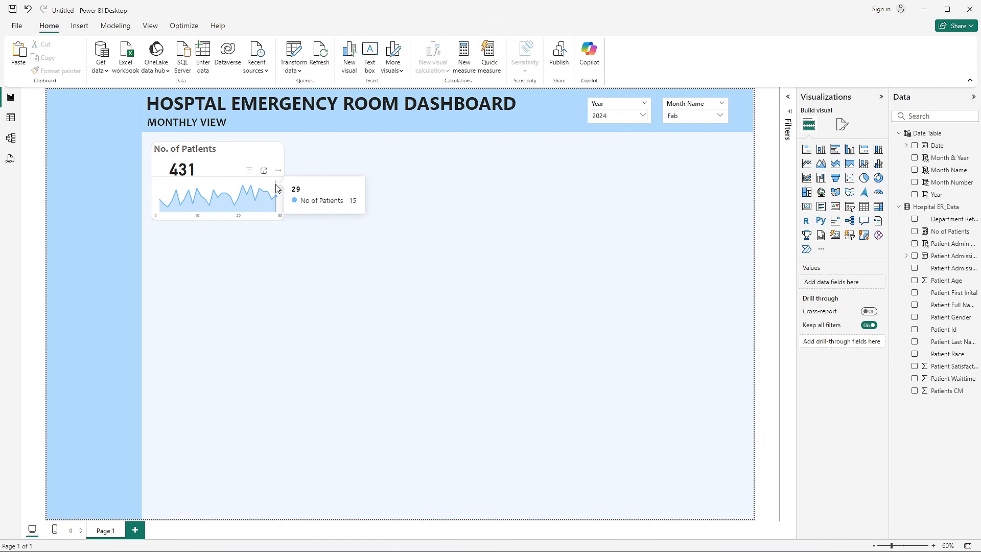
- Expand the Date hierarchy in the Date Table to check the Day level used on the area chart's X-axis
{"action": "left_click", "coordinate": [279, 189]}
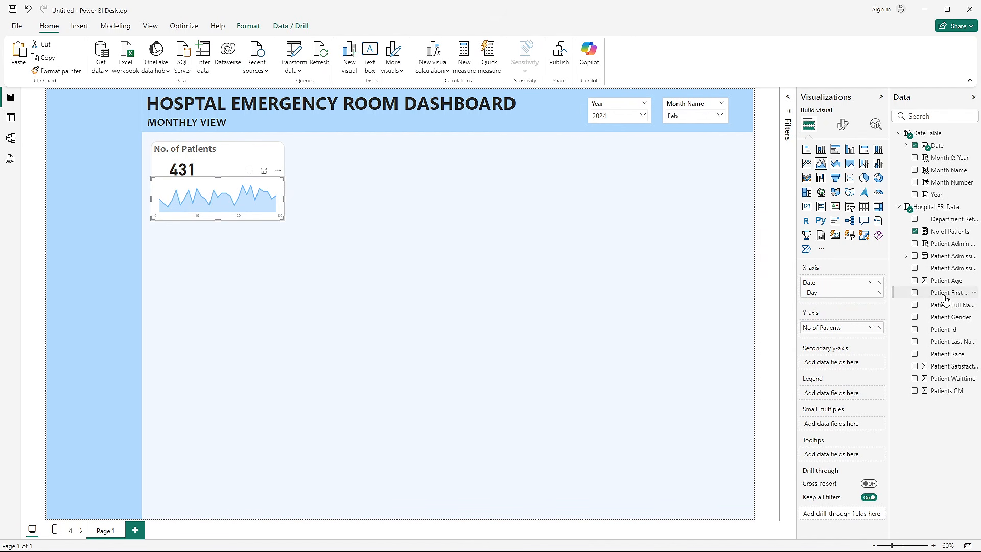
{"action": "left_click", "coordinate": [906, 145]}
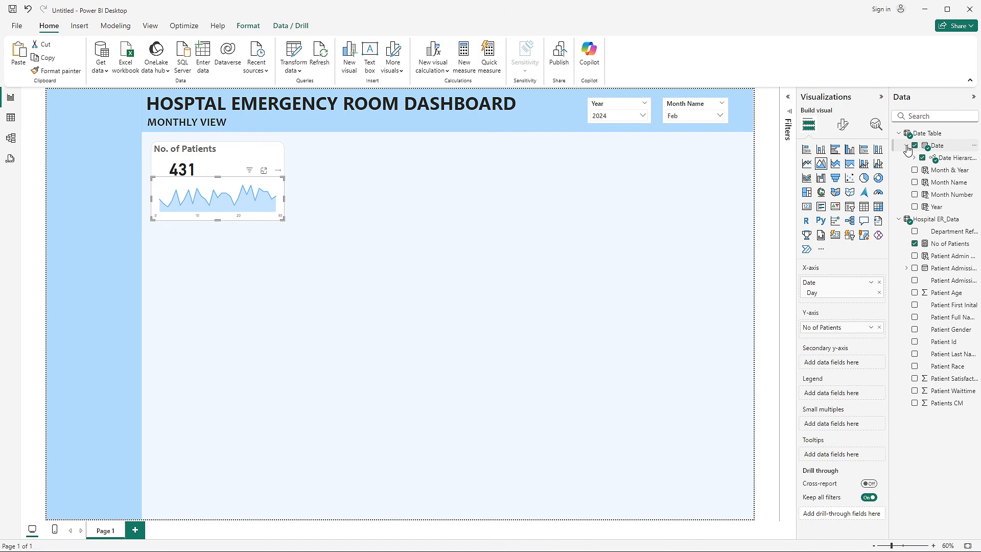
{"action": "left_click", "coordinate": [914, 158]}
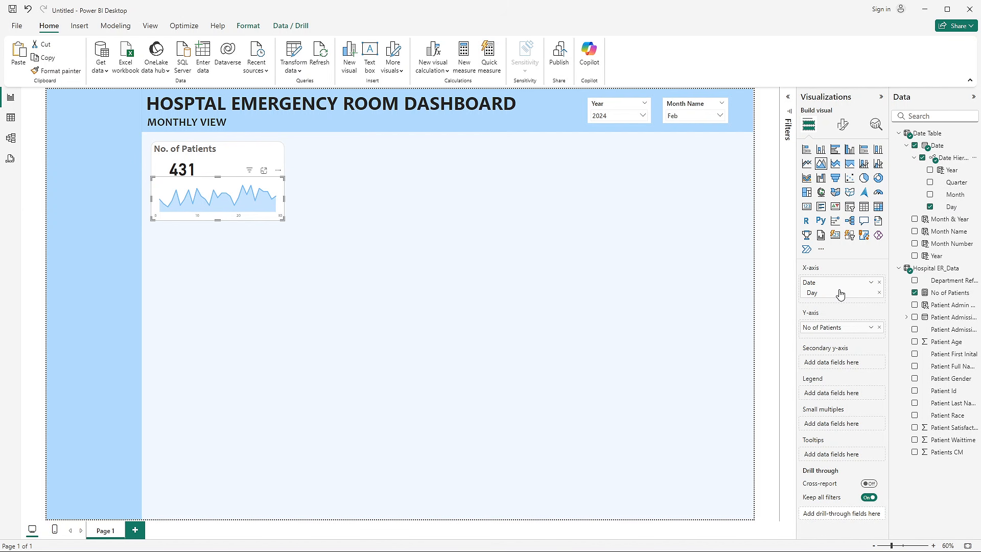
{"action": "left_click", "coordinate": [385, 301]}
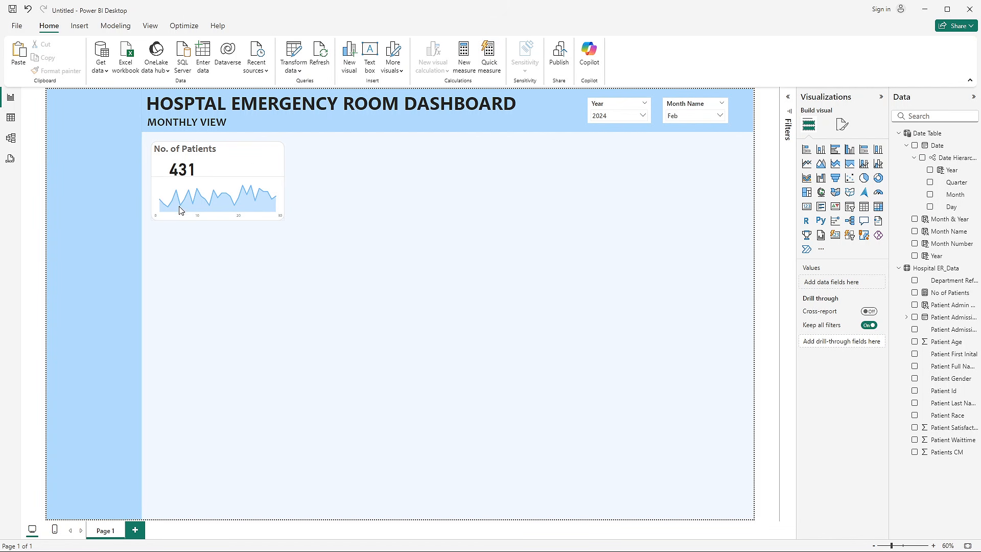
{"action": "mouse_move", "coordinate": [161, 210]}
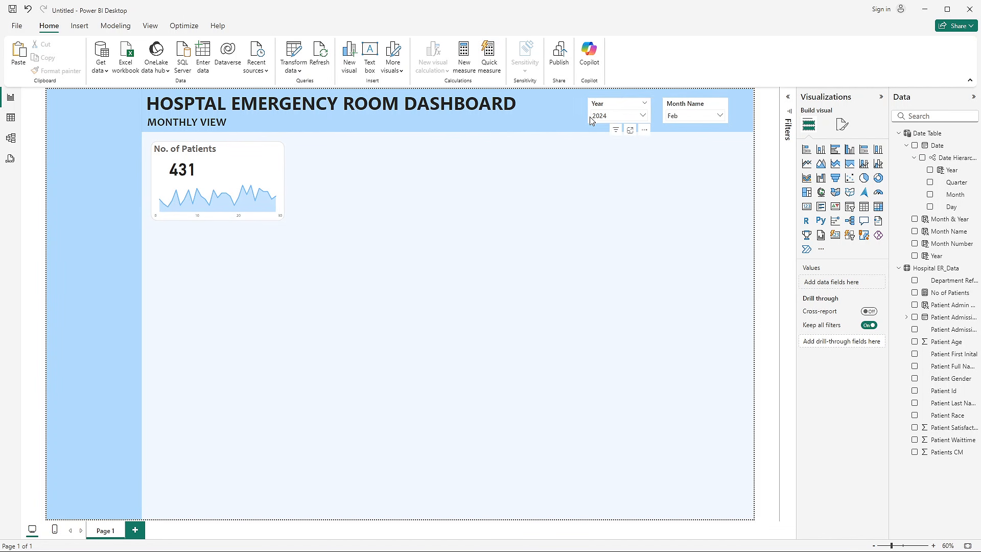
{"action": "mouse_move", "coordinate": [176, 194]}
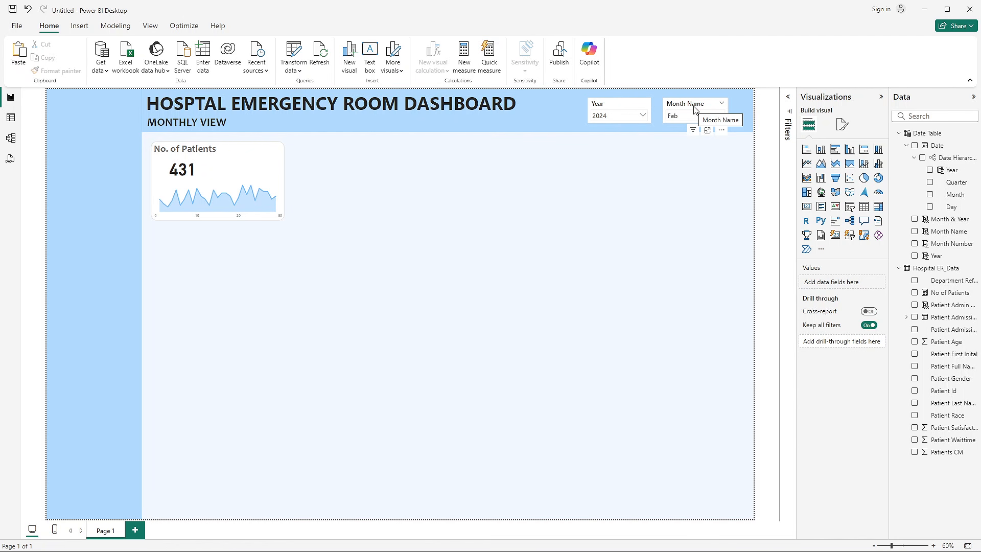
{"action": "right_click", "coordinate": [948, 305]}
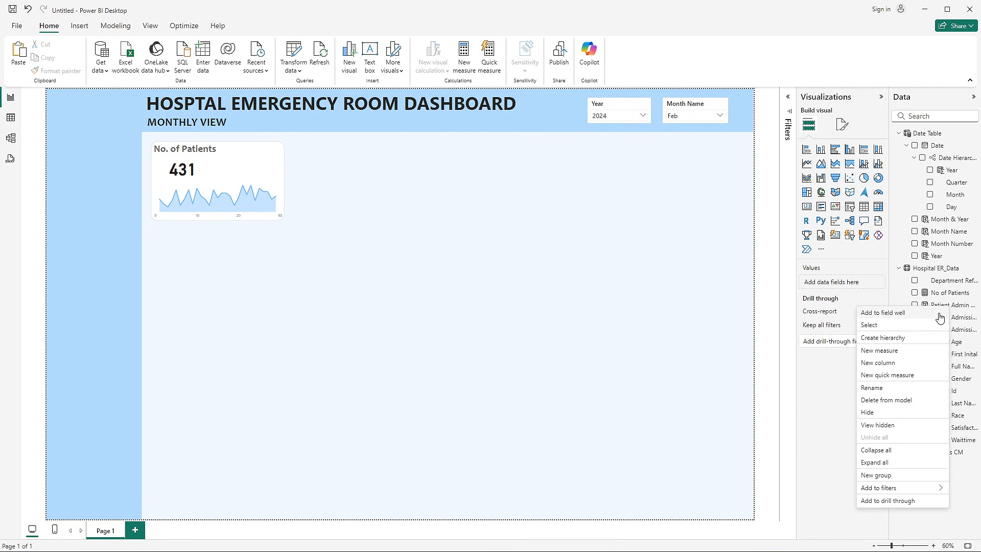
{"action": "left_click", "coordinate": [887, 352]}
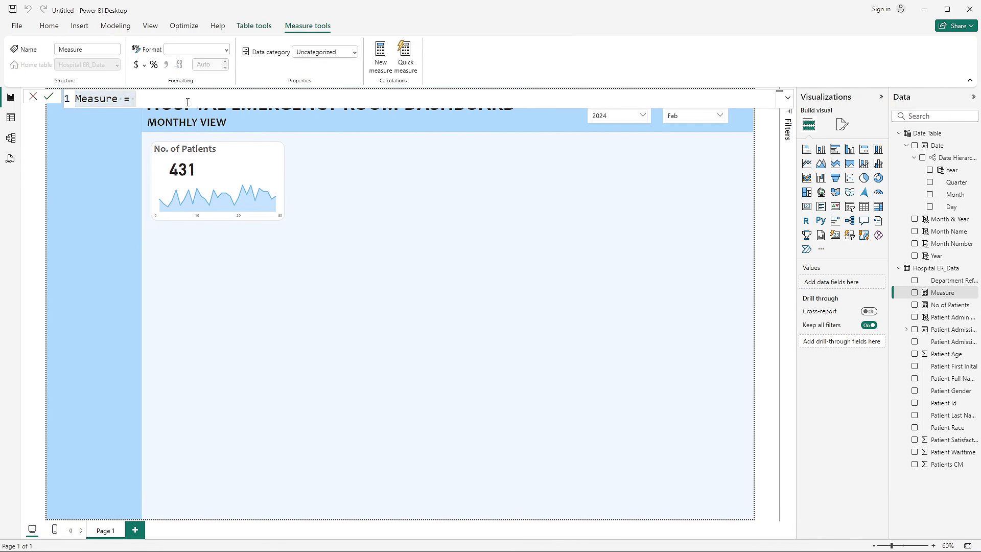
{"action": "left_click", "coordinate": [33, 96]}
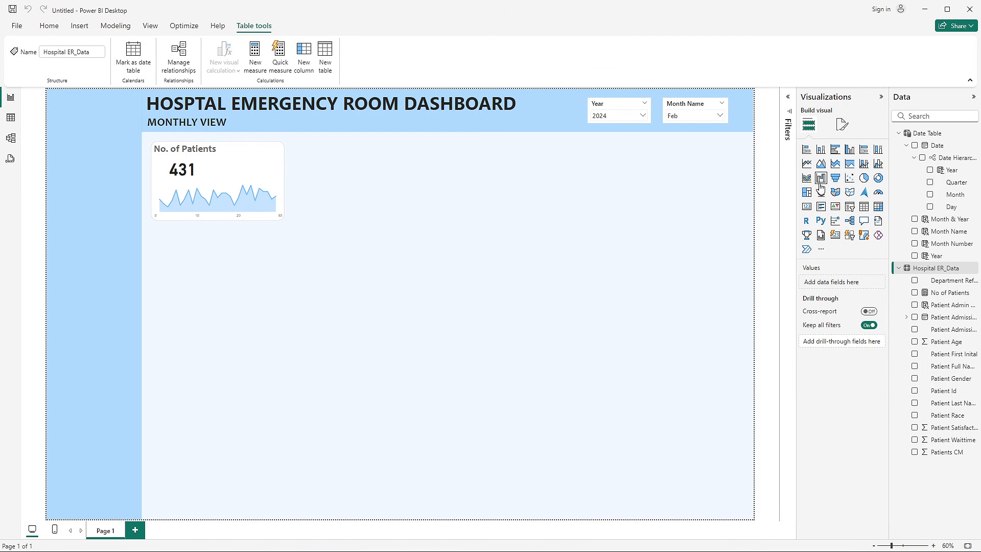
- Insert a card visual showing the Month & Year field from the Date Table and narrow it from both sides
{"action": "left_click", "coordinate": [806, 207]}
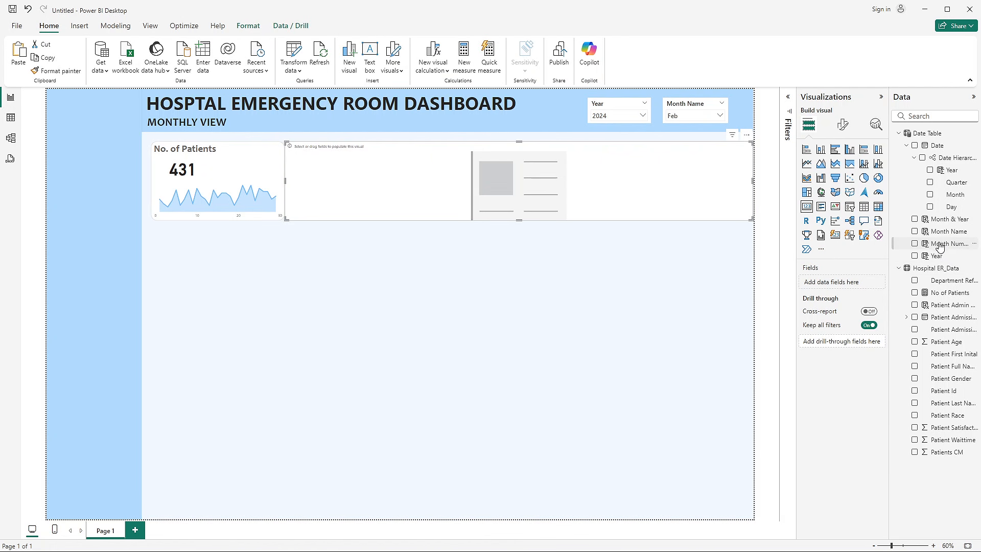
{"action": "left_click_drag", "start_coordinate": [946, 219], "coordinate": [513, 201]}
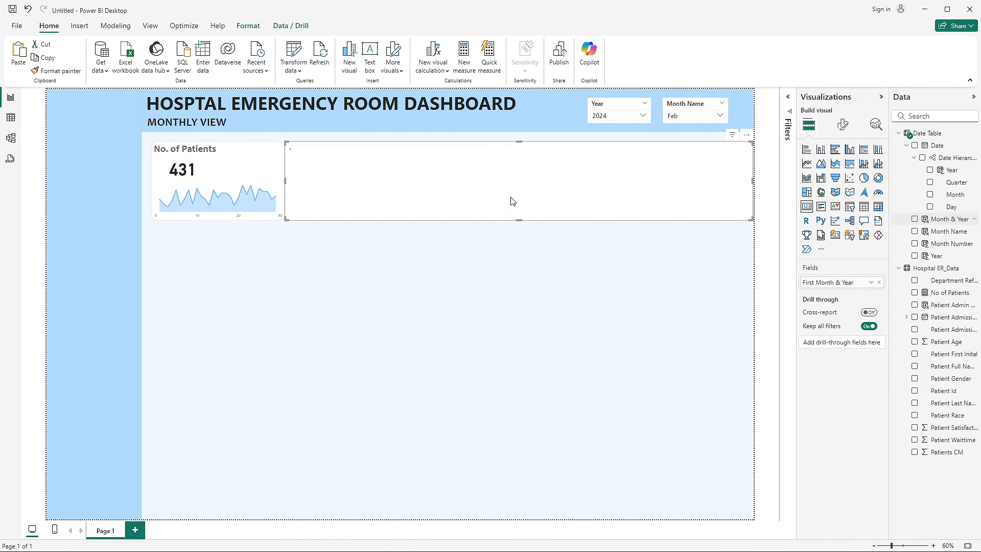
{"action": "left_click_drag", "start_coordinate": [286, 183], "coordinate": [571, 182]}
{"action": "left_click_drag", "start_coordinate": [735, 182], "coordinate": [651, 183]}
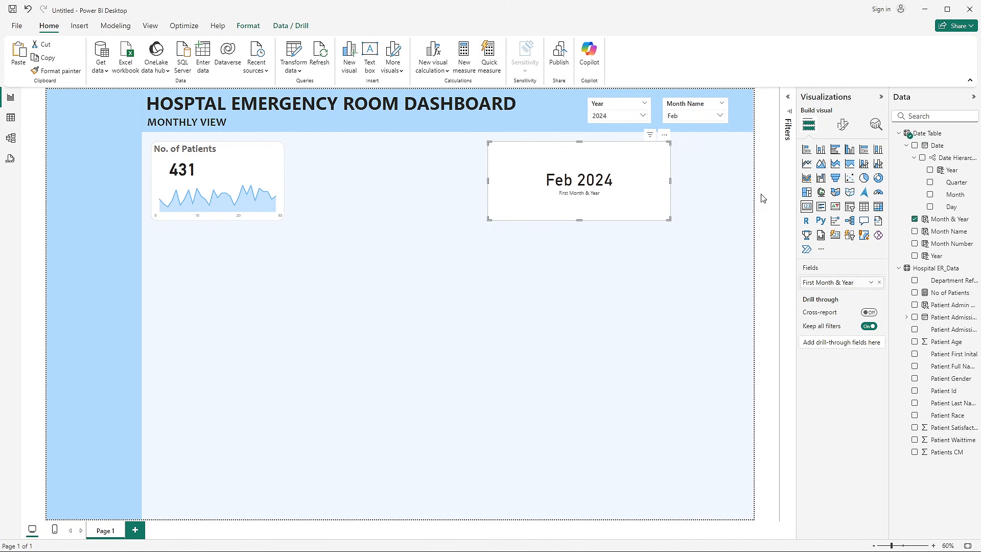
- Turn off the Month & Year card's category label and background, and reduce the card's height
{"action": "left_click", "coordinate": [843, 124]}
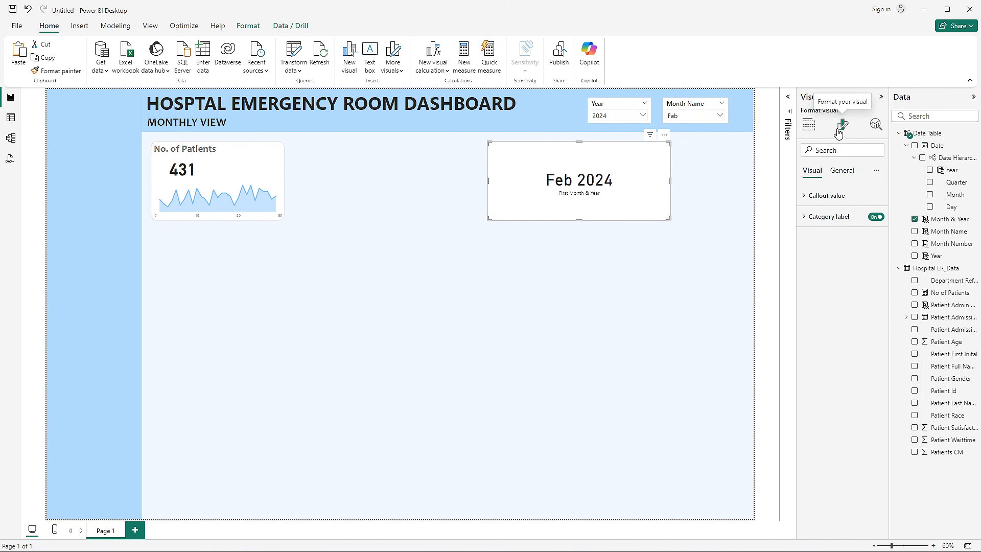
{"action": "left_click", "coordinate": [872, 218]}
{"action": "left_click", "coordinate": [833, 175]}
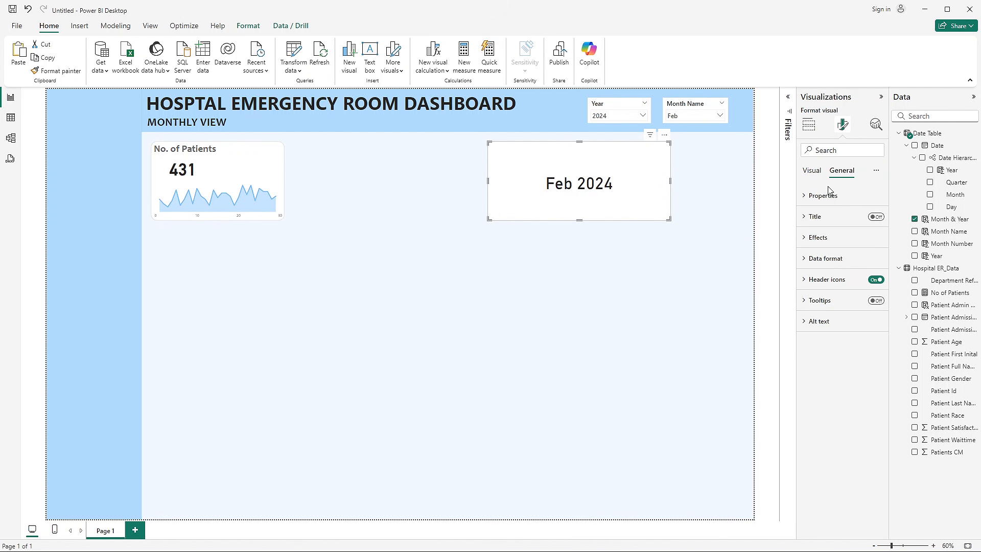
{"action": "left_click", "coordinate": [820, 240]}
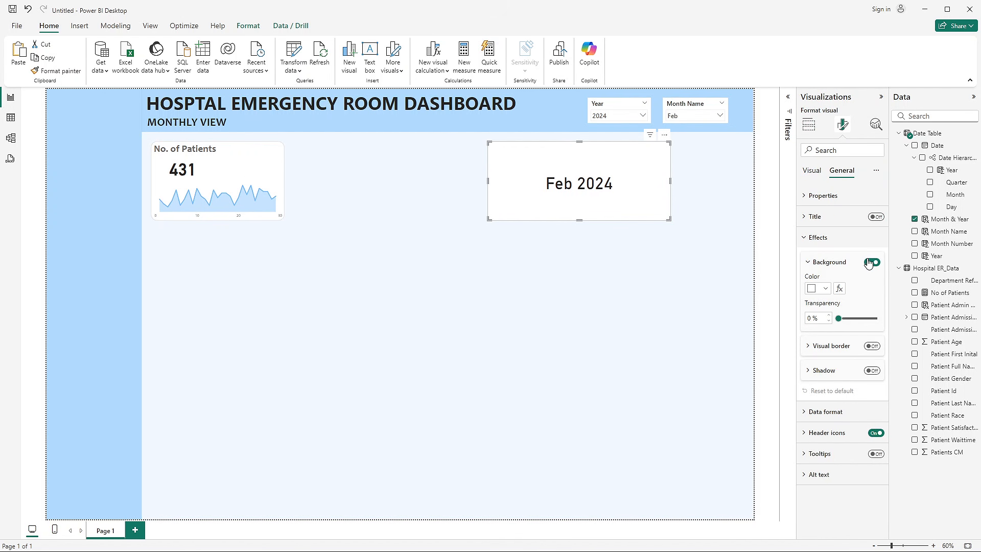
{"action": "left_click", "coordinate": [872, 262]}
{"action": "left_click", "coordinate": [823, 238]}
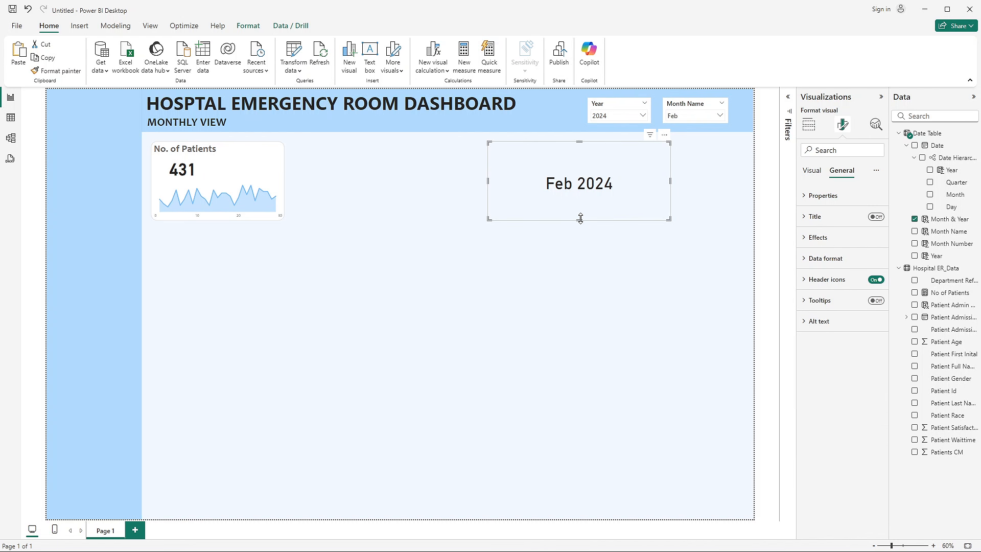
{"action": "left_click_drag", "start_coordinate": [580, 219], "coordinate": [580, 167]}
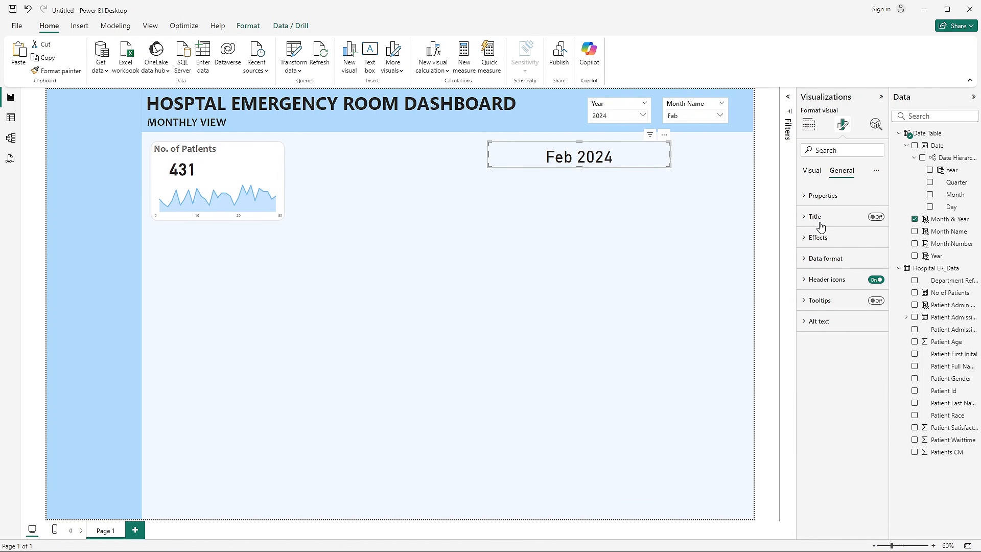
- Format the Month & Year card's callout value in Segoe UI Bold, dark blue, at size 30
{"action": "left_click", "coordinate": [811, 171]}
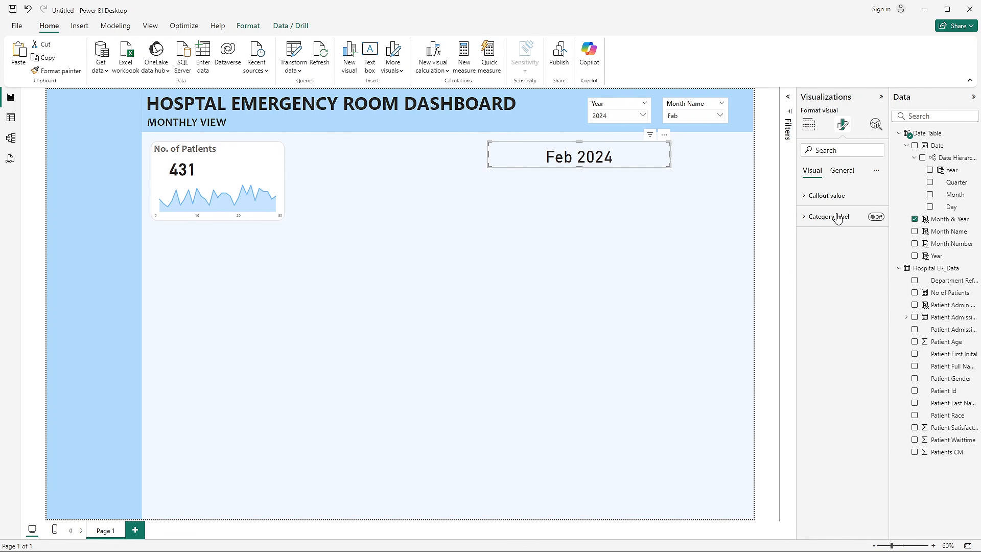
{"action": "left_click", "coordinate": [837, 219]}
{"action": "left_click", "coordinate": [873, 196]}
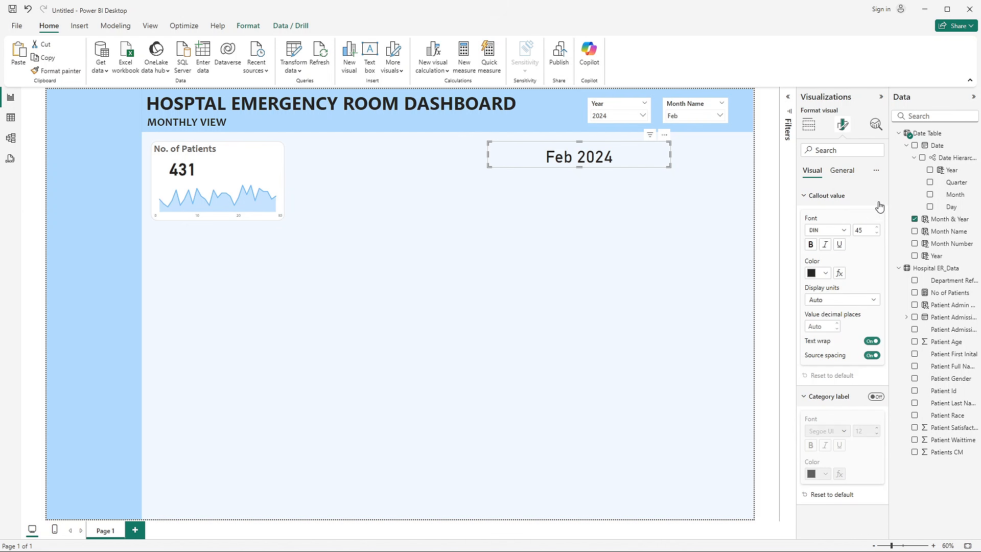
{"action": "left_click", "coordinate": [846, 239]}
{"action": "scroll", "coordinate": [833, 301], "scroll_direction": "down", "scroll_amount": 5}
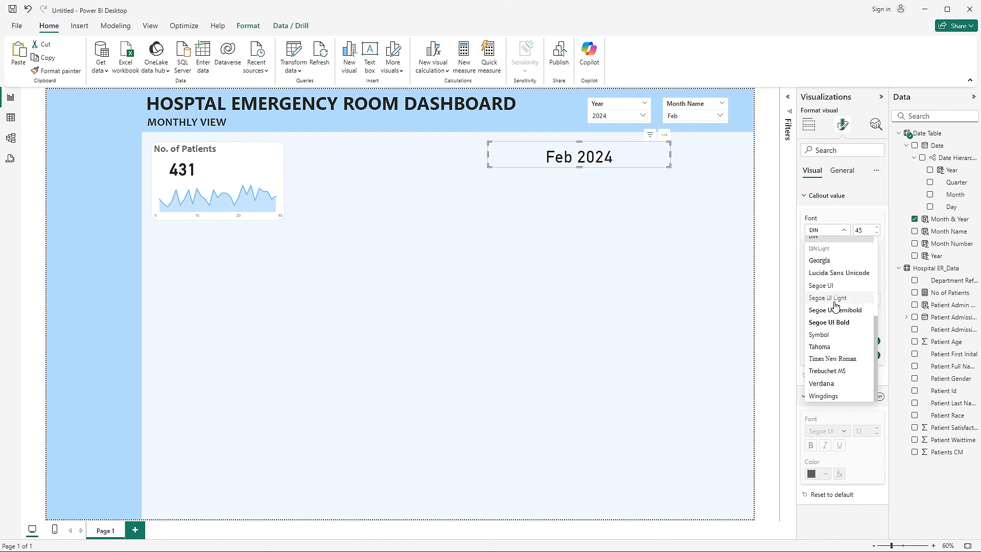
{"action": "left_click", "coordinate": [838, 321]}
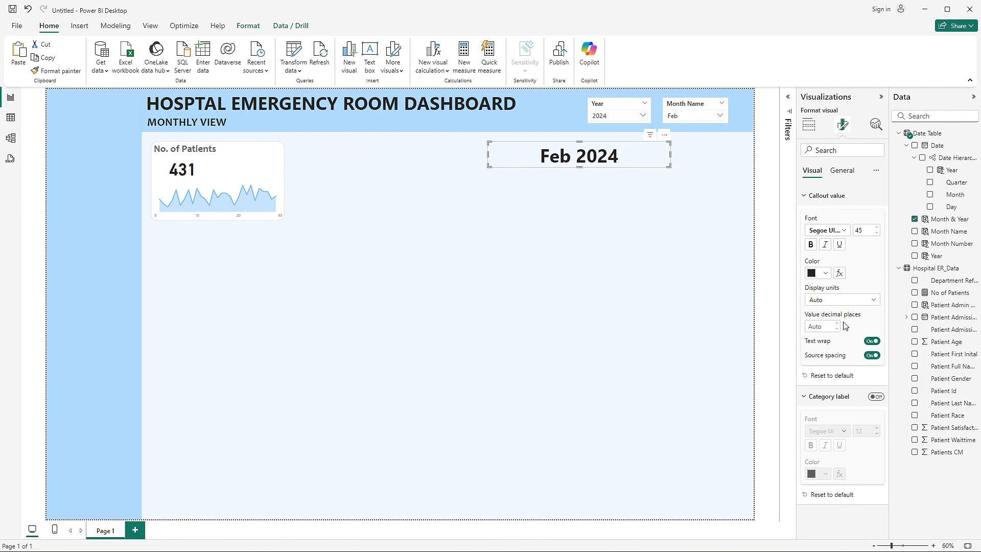
{"action": "left_click", "coordinate": [824, 275]}
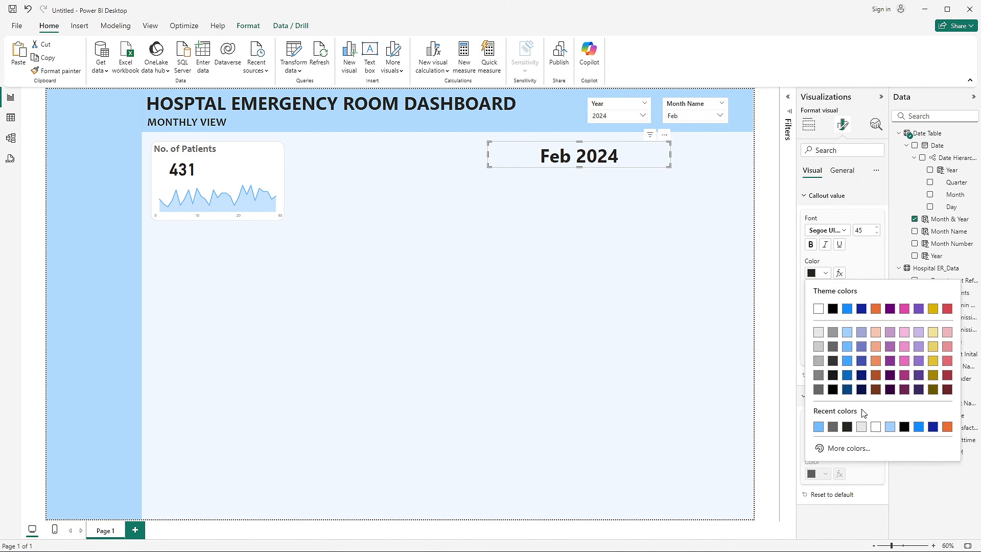
{"action": "left_click", "coordinate": [848, 392]}
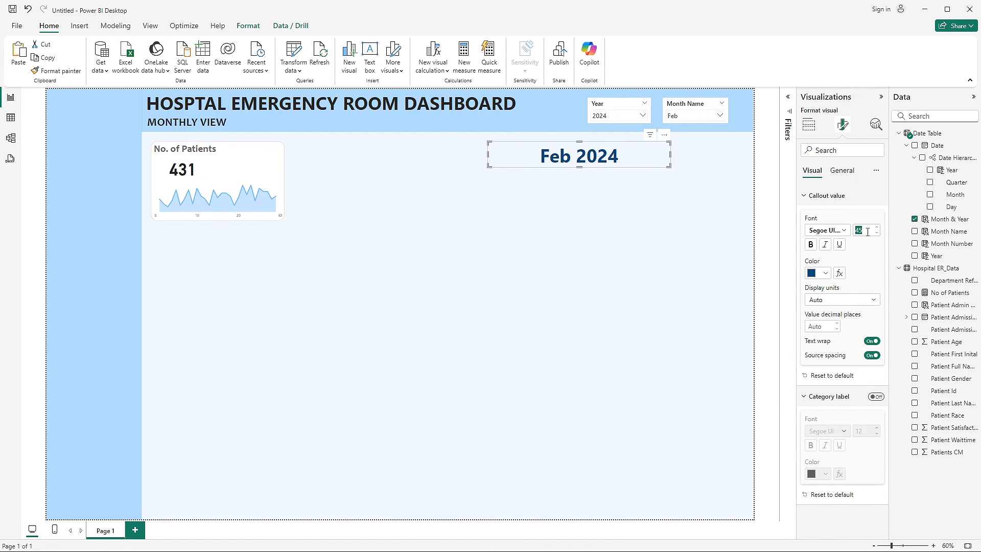
{"action": "type", "text": "30"}
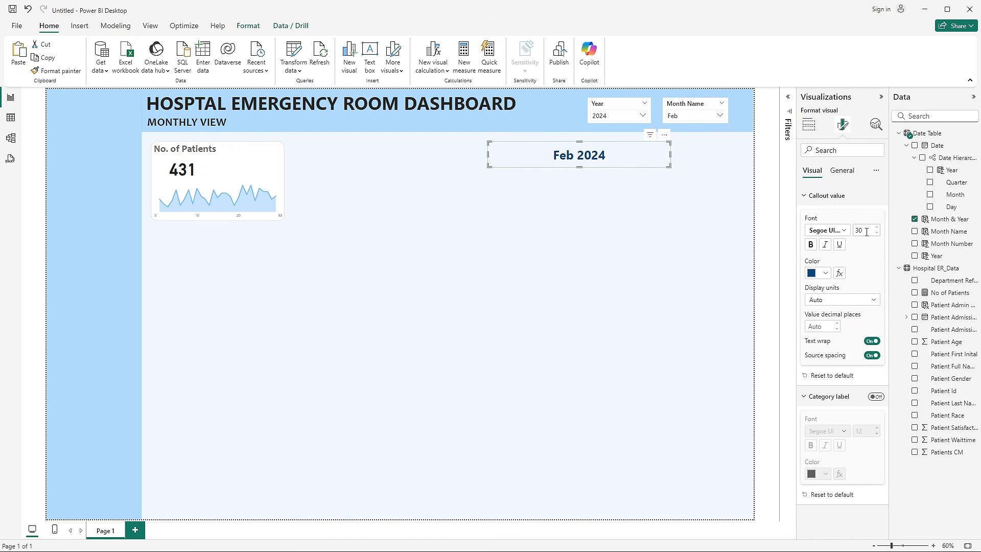
- Narrow the Month & Year card and align it beside the MONTHLY VIEW subtitle in the header
{"action": "left_click_drag", "start_coordinate": [674, 157], "coordinate": [275, 125]}
{"action": "key", "text": "Right"}
{"action": "key", "text": "Right"}
{"action": "key", "text": "Right"}
{"action": "key", "text": "Right"}
{"action": "key", "text": "Right"}
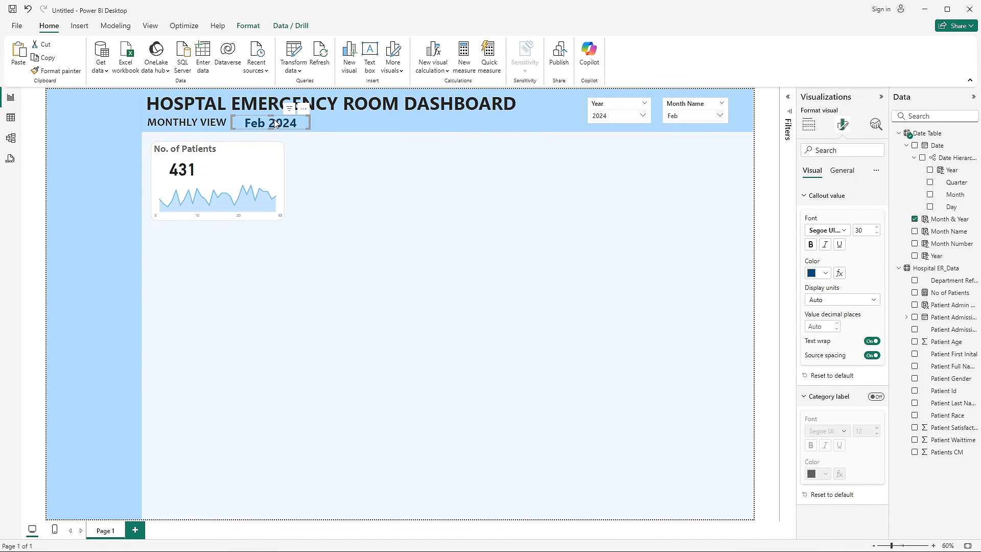
{"action": "key", "text": "Up"}
{"action": "key", "text": "Up"}
{"action": "key", "text": "Right"}
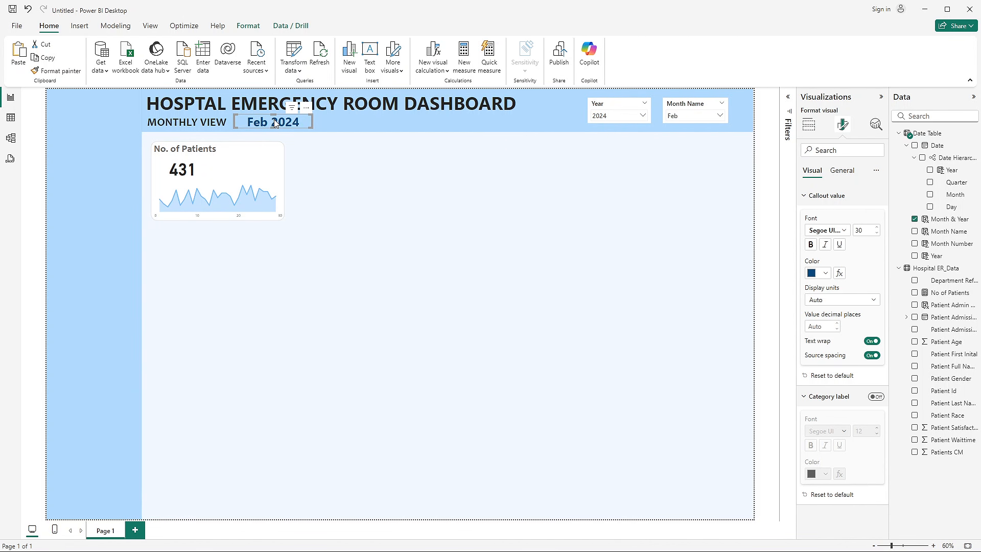
{"action": "left_click", "coordinate": [357, 155]}
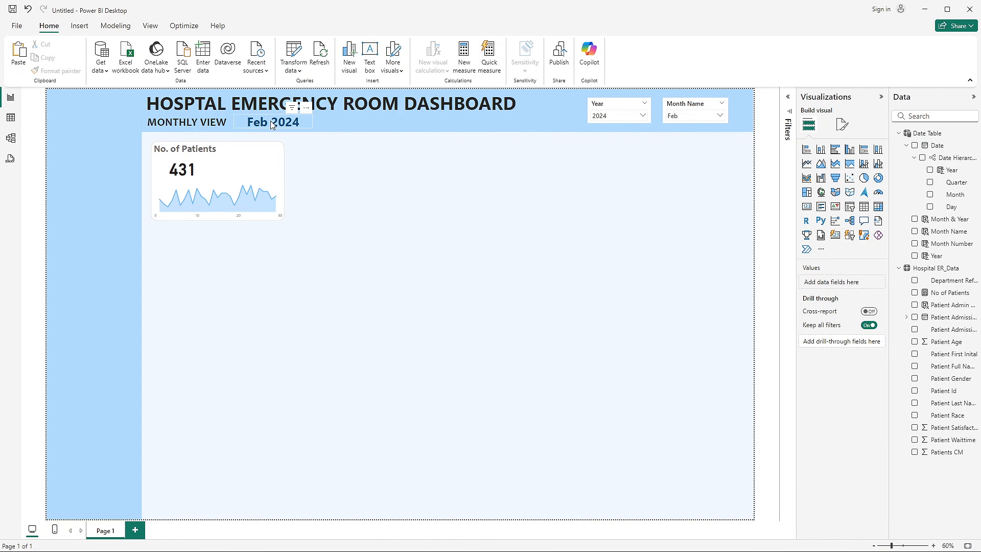
- Set the Month & Year card's callout value font size to 25
{"action": "left_click", "coordinate": [304, 122]}
{"action": "left_click", "coordinate": [842, 125]}
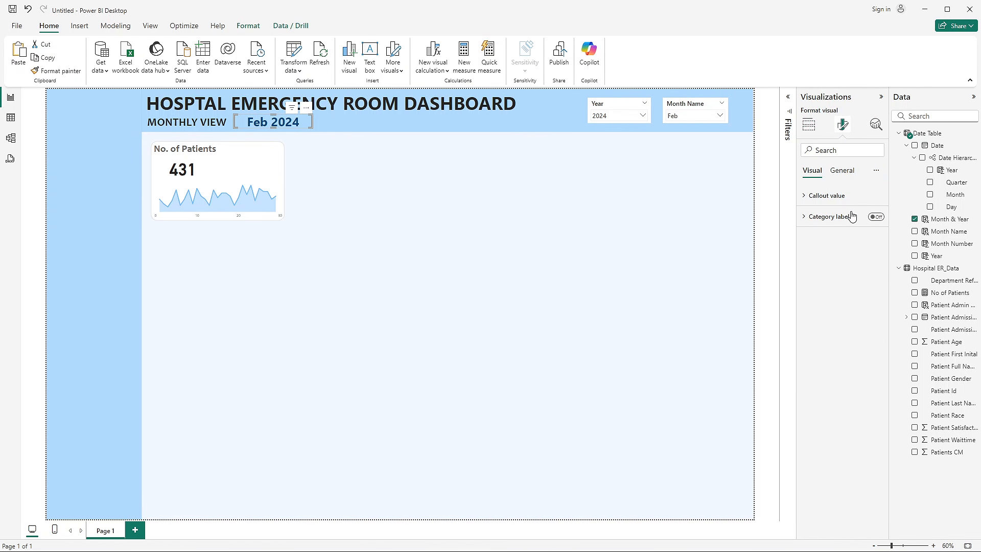
{"action": "left_click", "coordinate": [851, 217]}
{"action": "left_click", "coordinate": [834, 200]}
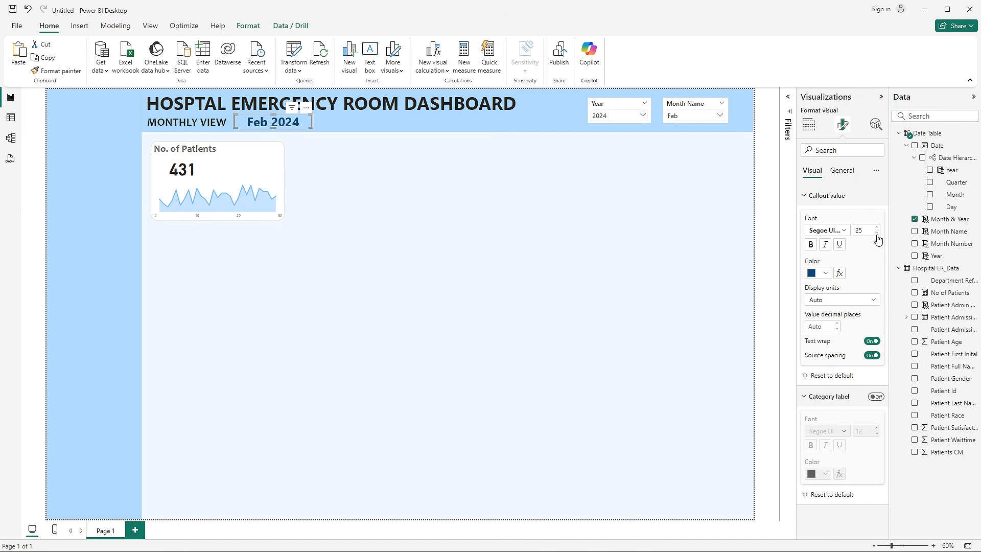
{"action": "left_click", "coordinate": [501, 253]}
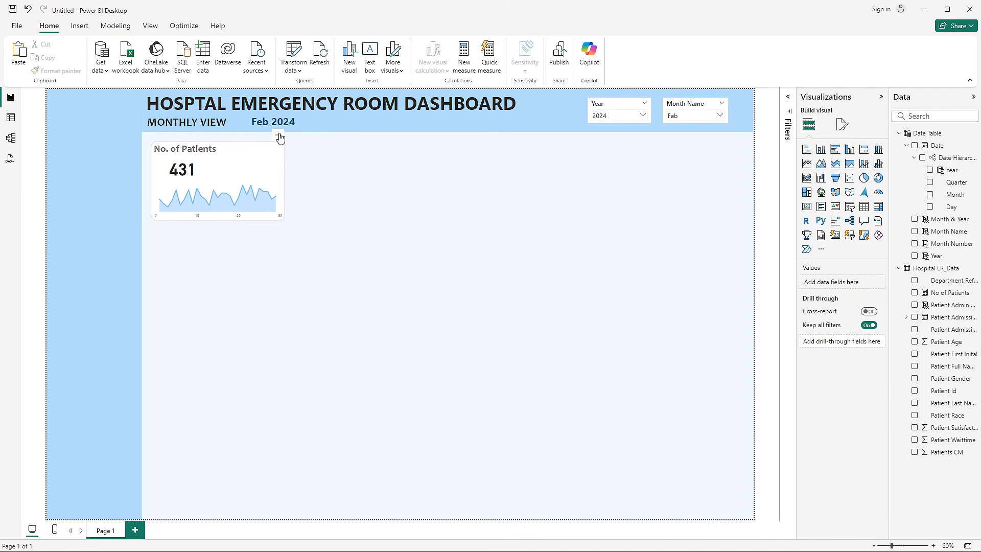
- Test the header's month label by switching the month slicer to Mar and back to Feb
{"action": "left_click", "coordinate": [280, 115]}
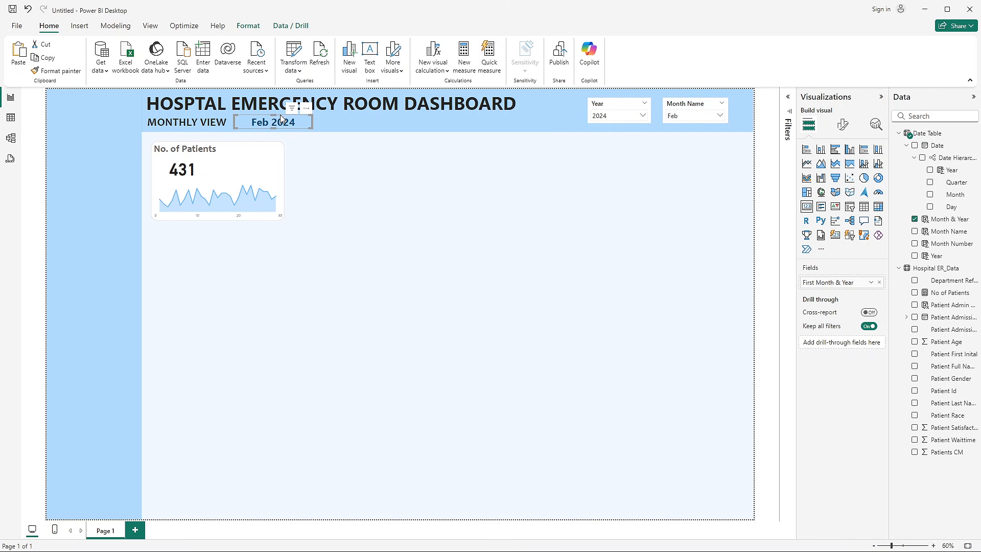
{"action": "left_click", "coordinate": [368, 240]}
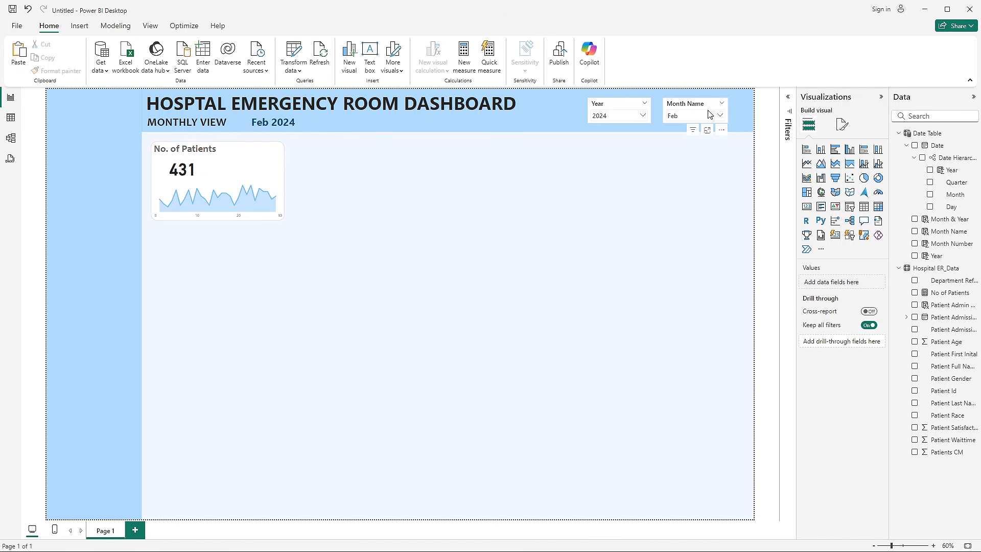
{"action": "left_click", "coordinate": [674, 118]}
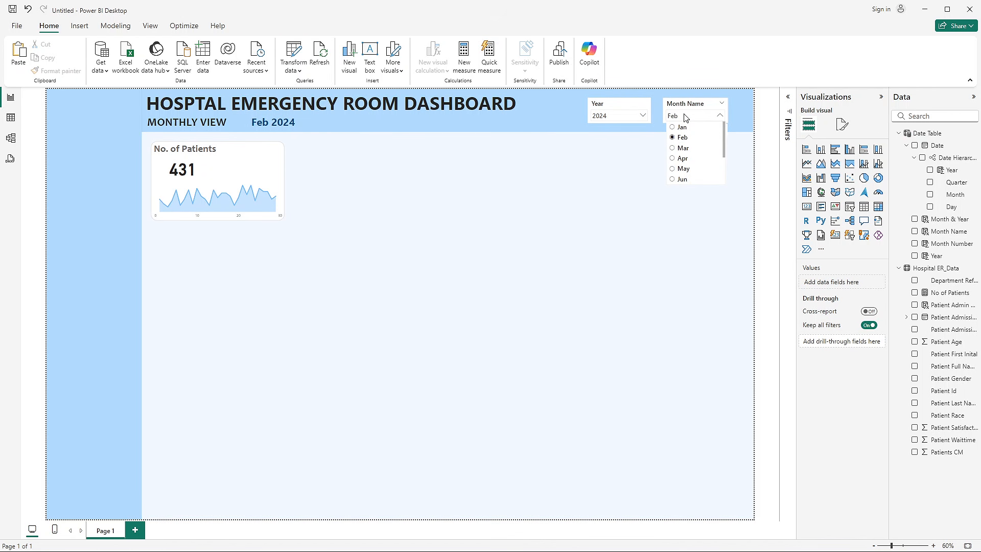
{"action": "left_click", "coordinate": [682, 153]}
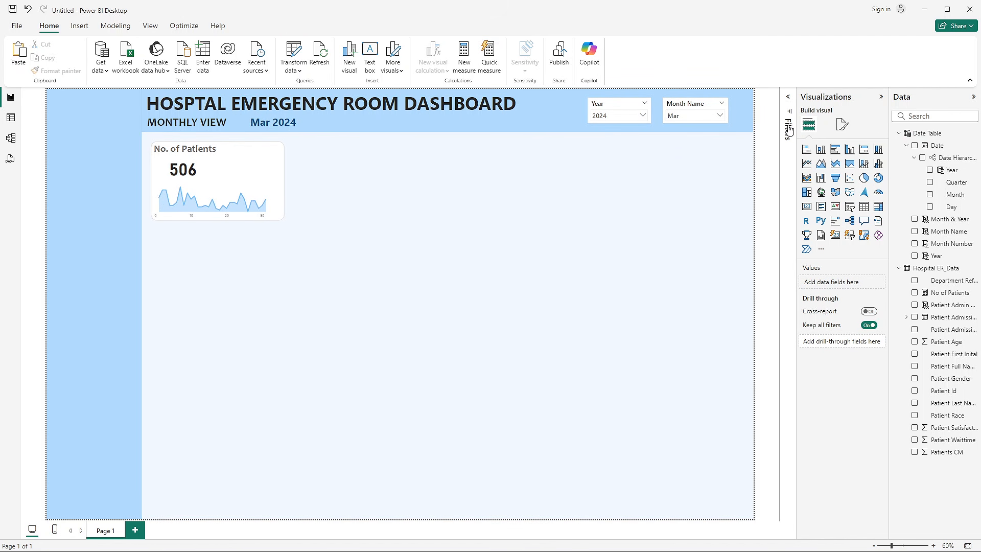
{"action": "left_click", "coordinate": [706, 117]}
{"action": "left_click", "coordinate": [681, 137]}
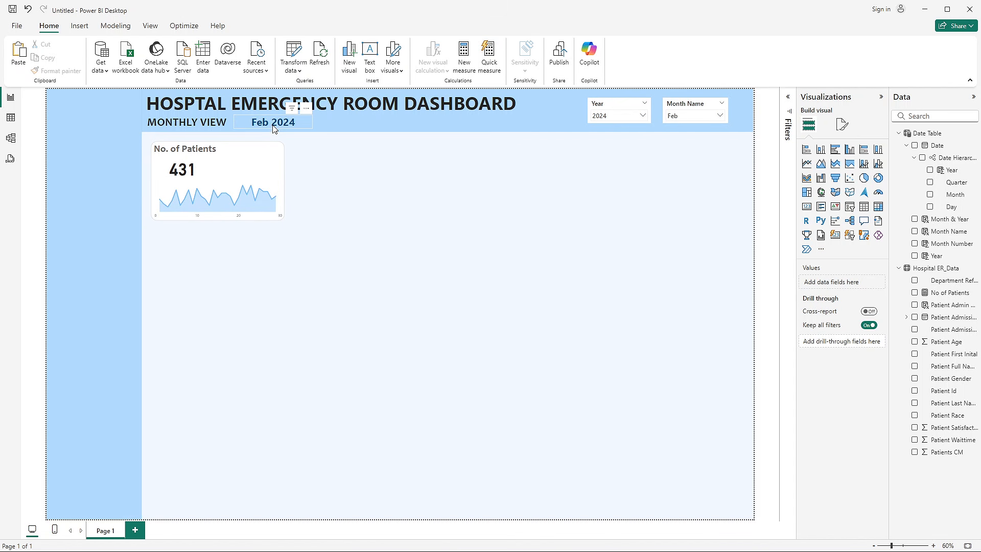
- Narrow the Month & Year card slightly from the side facing the MONTHLY VIEW subtitle
{"action": "mouse_move", "coordinate": [182, 201]}
{"action": "left_click", "coordinate": [281, 130]}
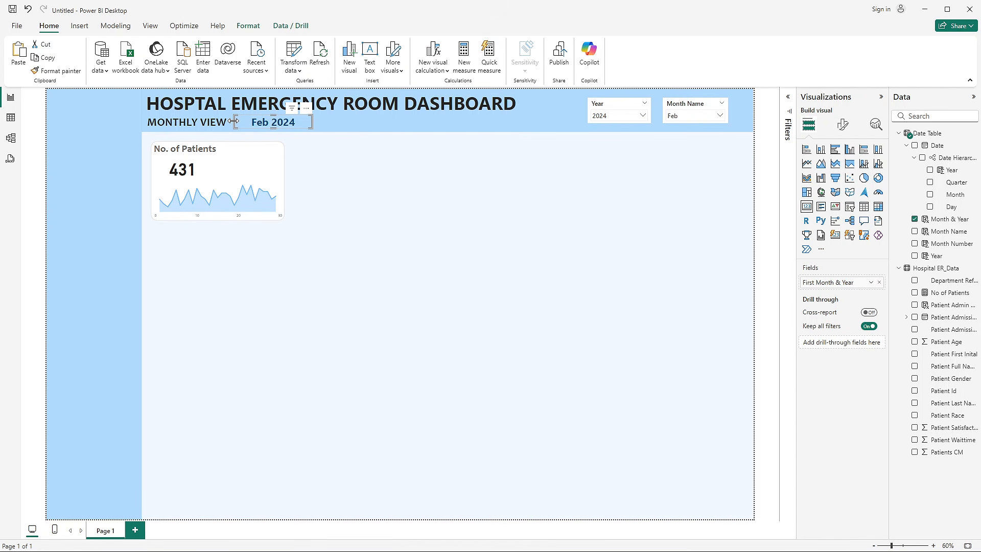
{"action": "left_click_drag", "start_coordinate": [233, 121], "coordinate": [240, 124]}
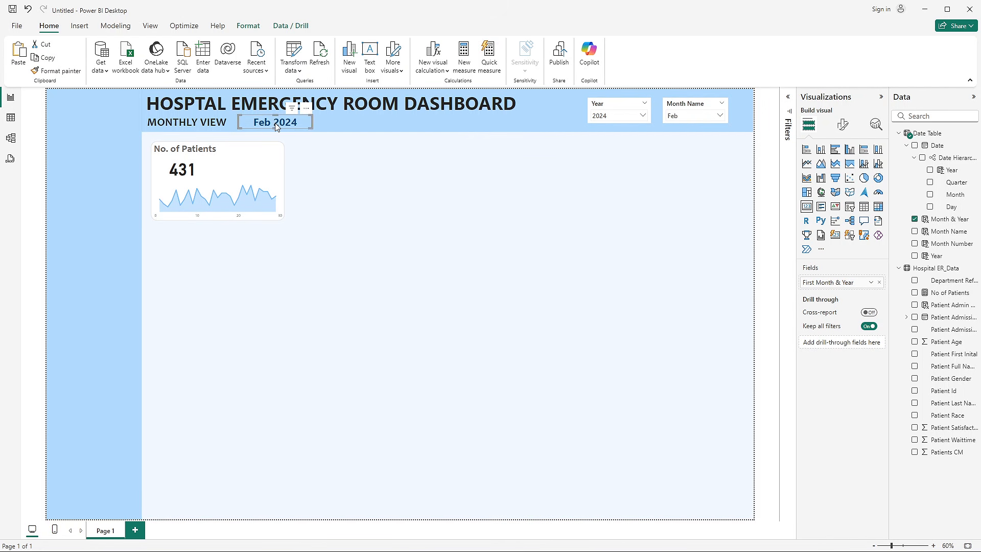
- Turn on the Month & Year card's background and fill it with a darker shade of blue
{"action": "left_click", "coordinate": [844, 126]}
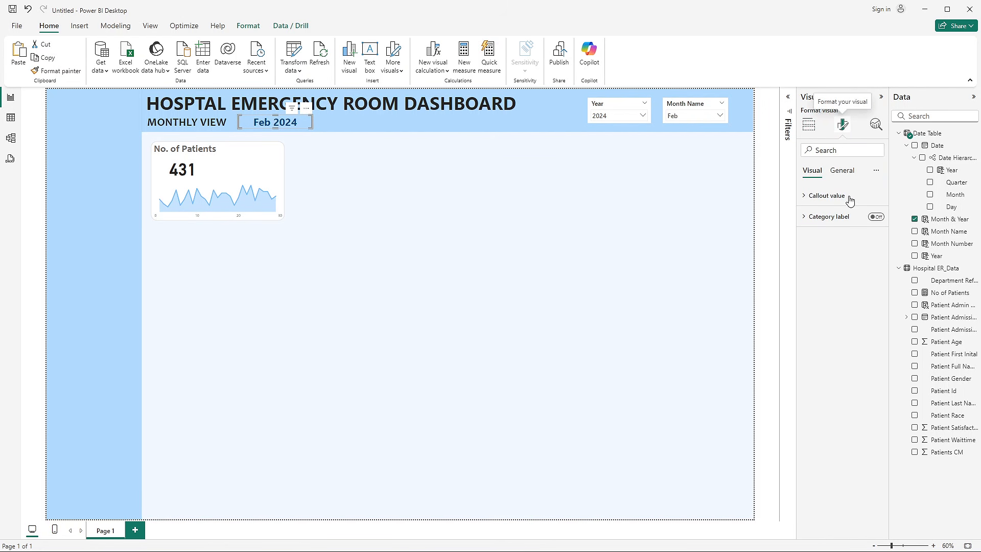
{"action": "left_click", "coordinate": [841, 171]}
{"action": "left_click", "coordinate": [819, 237]}
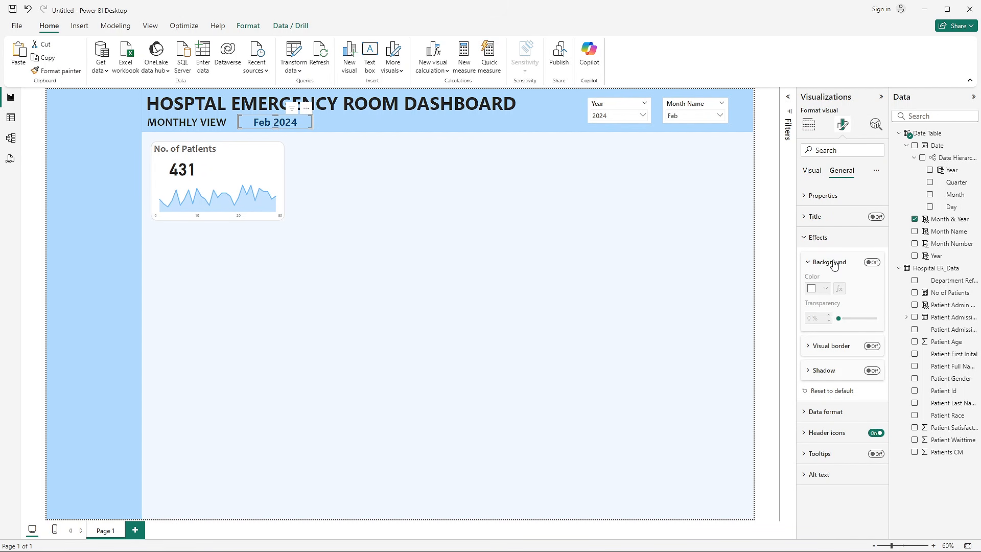
{"action": "left_click", "coordinate": [872, 262]}
{"action": "left_click", "coordinate": [815, 289]}
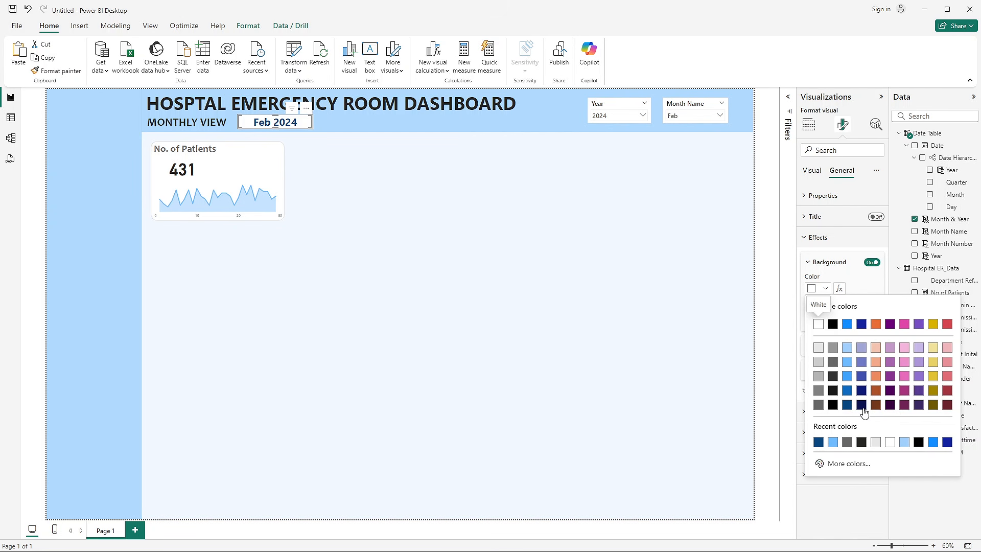
{"action": "left_click", "coordinate": [863, 412]}
{"action": "left_click", "coordinate": [824, 289]}
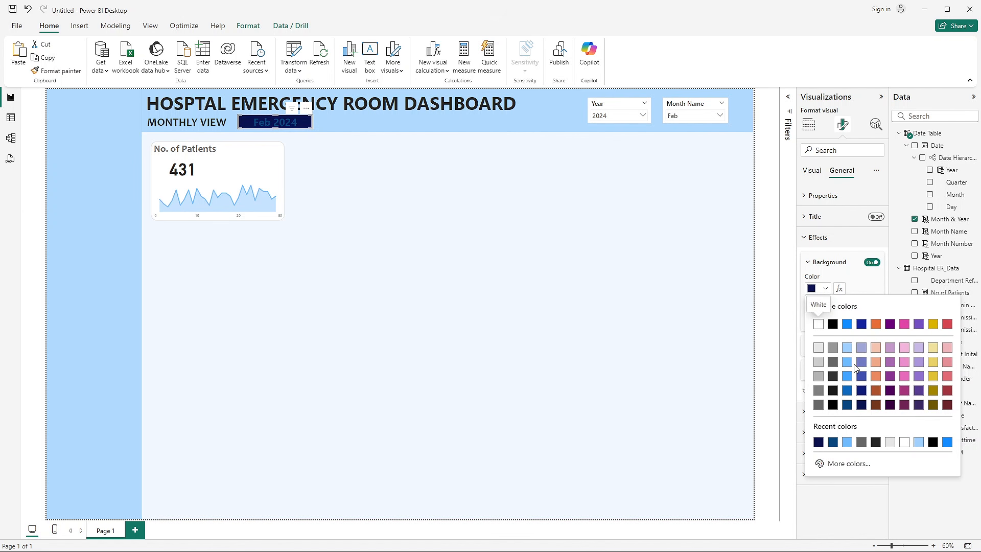
{"action": "left_click", "coordinate": [849, 392]}
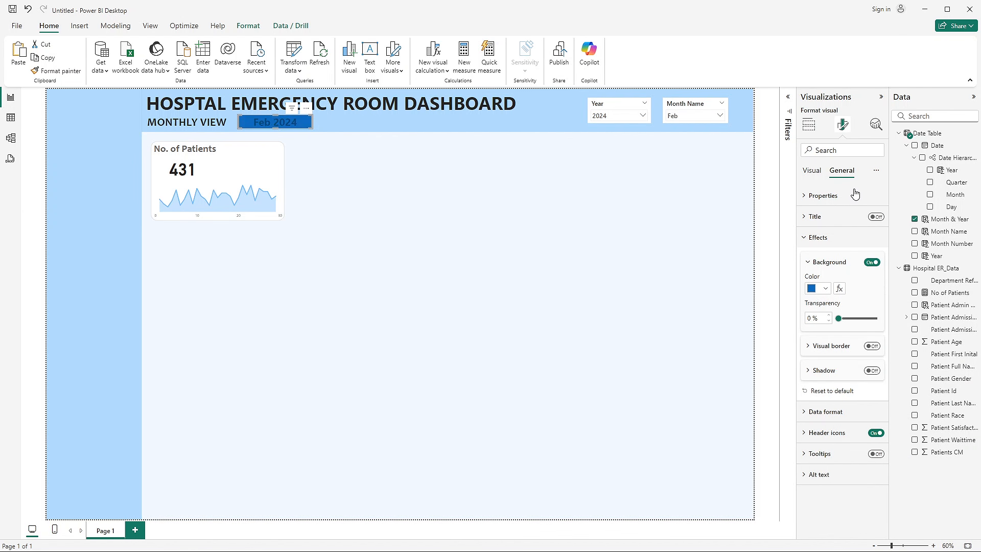
- Change the Month & Year card's callout value color to white
{"action": "left_click", "coordinate": [810, 173]}
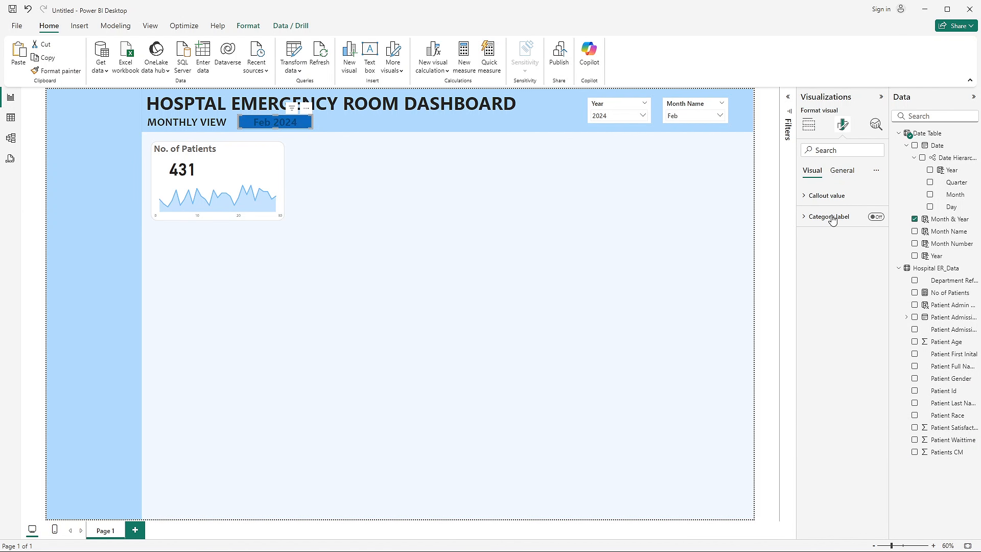
{"action": "left_click", "coordinate": [867, 197]}
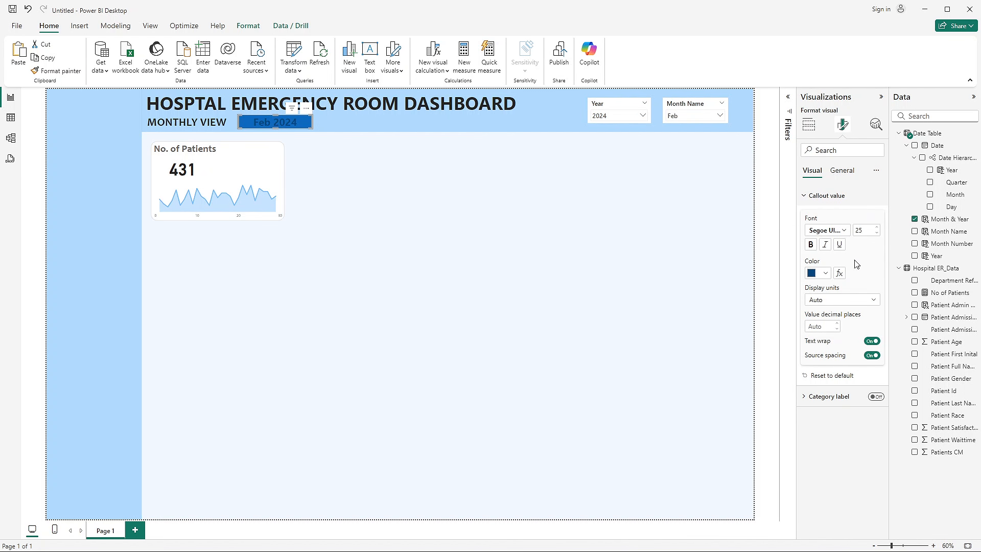
{"action": "left_click", "coordinate": [827, 274]}
{"action": "left_click", "coordinate": [819, 310]}
{"action": "left_click", "coordinate": [401, 234]}
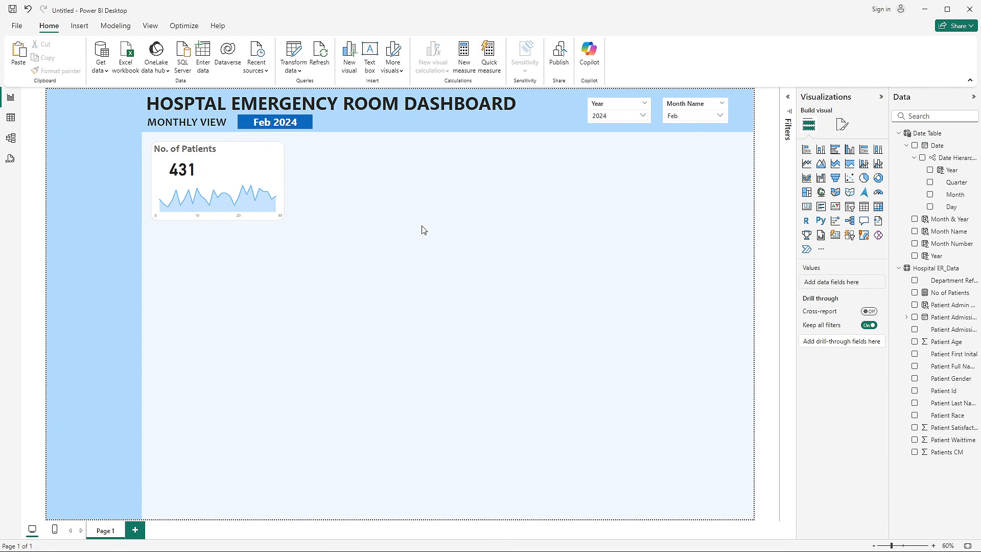
- Shift the Month & Year card slightly away from the MONTHLY VIEW subtitle and nudge it level with that text
{"action": "left_click", "coordinate": [276, 125]}
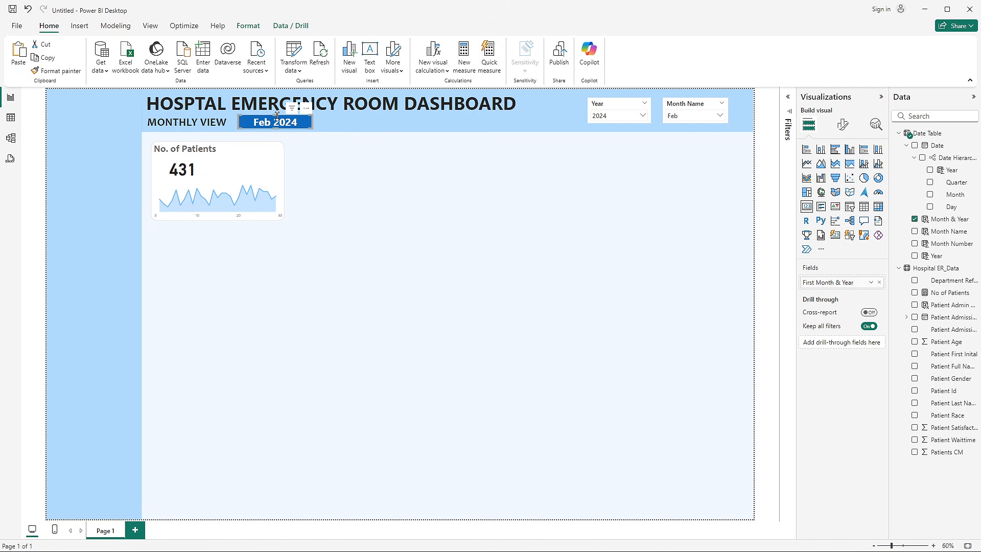
{"action": "left_click", "coordinate": [383, 210]}
{"action": "left_click_drag", "start_coordinate": [294, 124], "coordinate": [303, 130]}
{"action": "key", "text": "Up"}
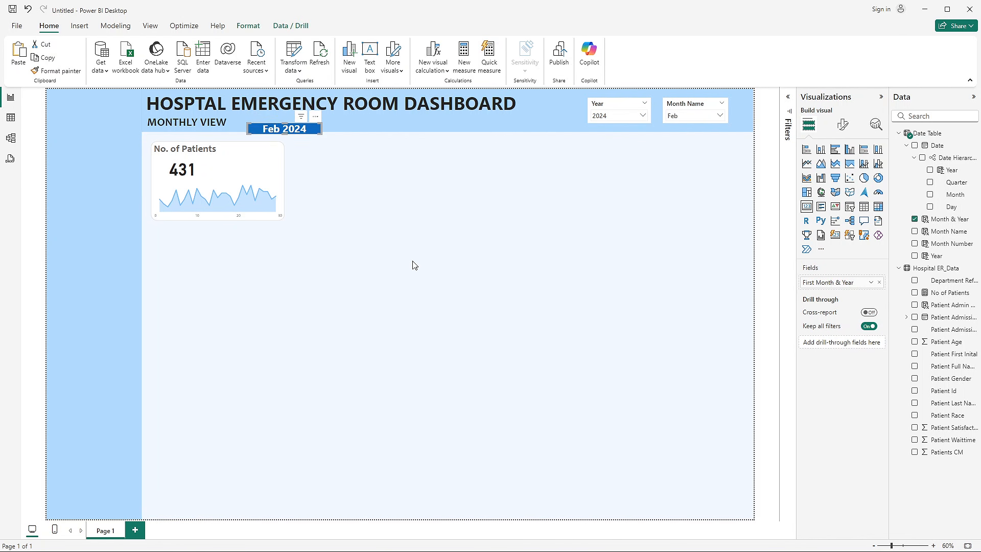
{"action": "key", "text": "Left"}
{"action": "key", "text": "Up"}
{"action": "key", "text": "Up"}
{"action": "key", "text": "Up"}
{"action": "key", "text": "Up"}
{"action": "key", "text": "Up"}
{"action": "key", "text": "Up"}
{"action": "key", "text": "Up"}
{"action": "key", "text": "Up"}
{"action": "key", "text": "Up"}
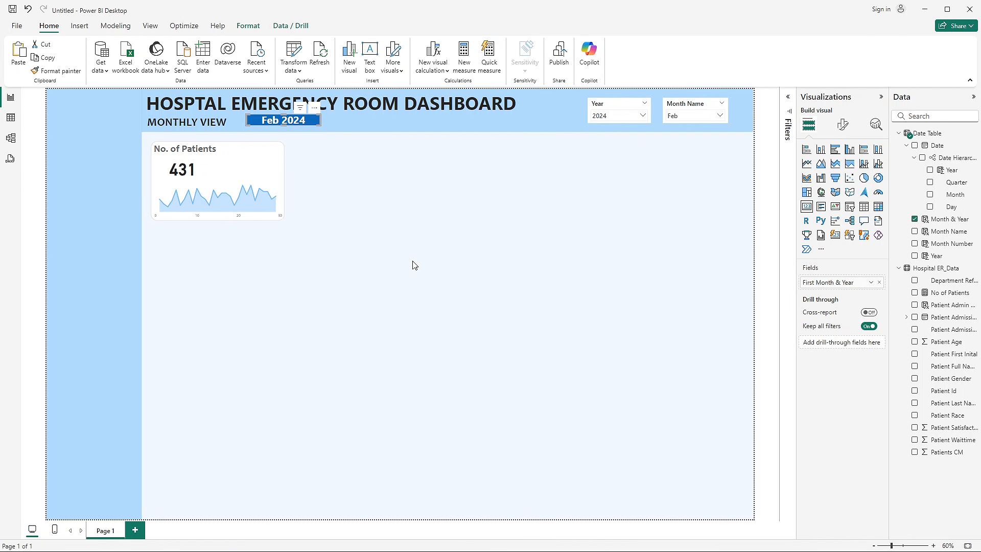
{"action": "key", "text": "Left"}
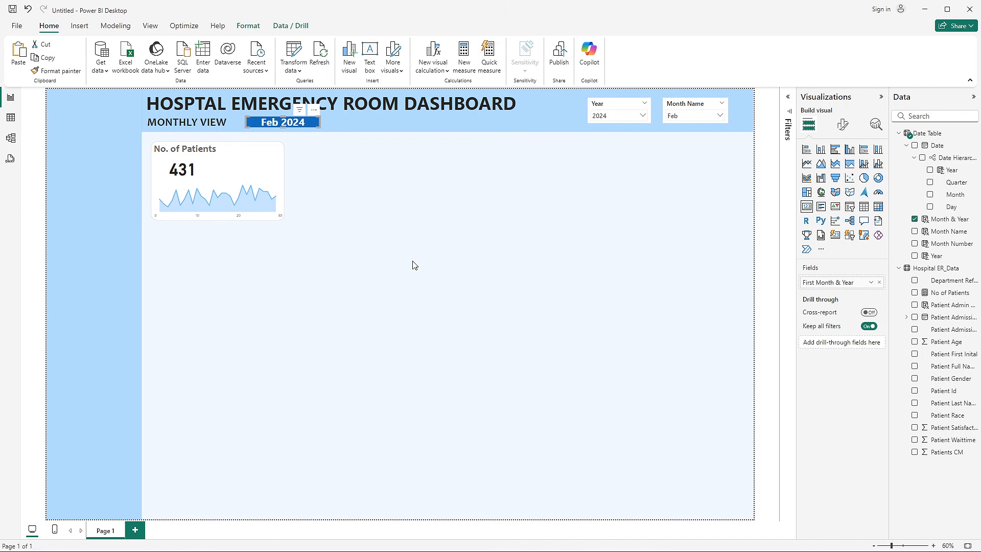
{"action": "left_click", "coordinate": [371, 208]}
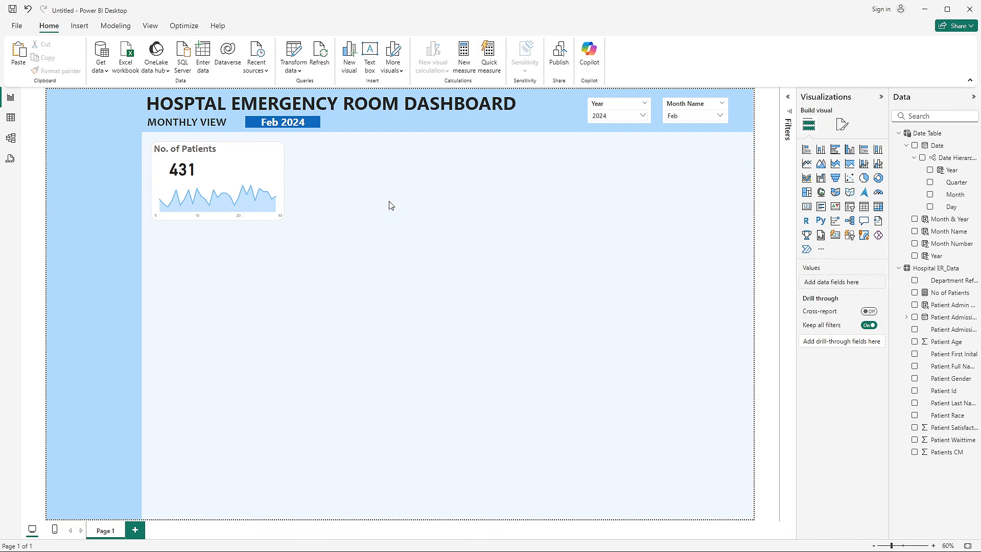
- Duplicate the complete No. of Patients card beside the original and add two empty background shapes to form a row of four
{"action": "left_click", "coordinate": [280, 162]}
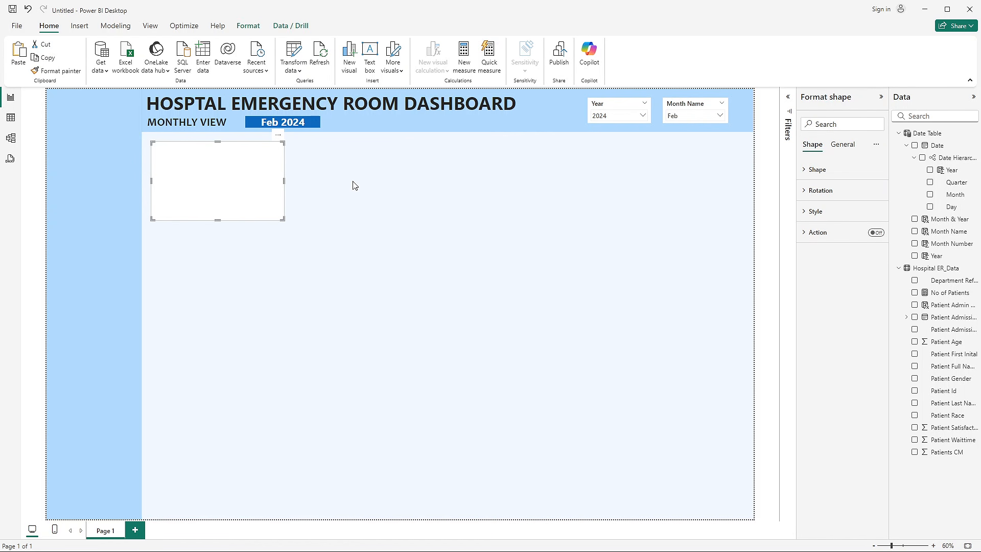
{"action": "key", "text": "Delete"}
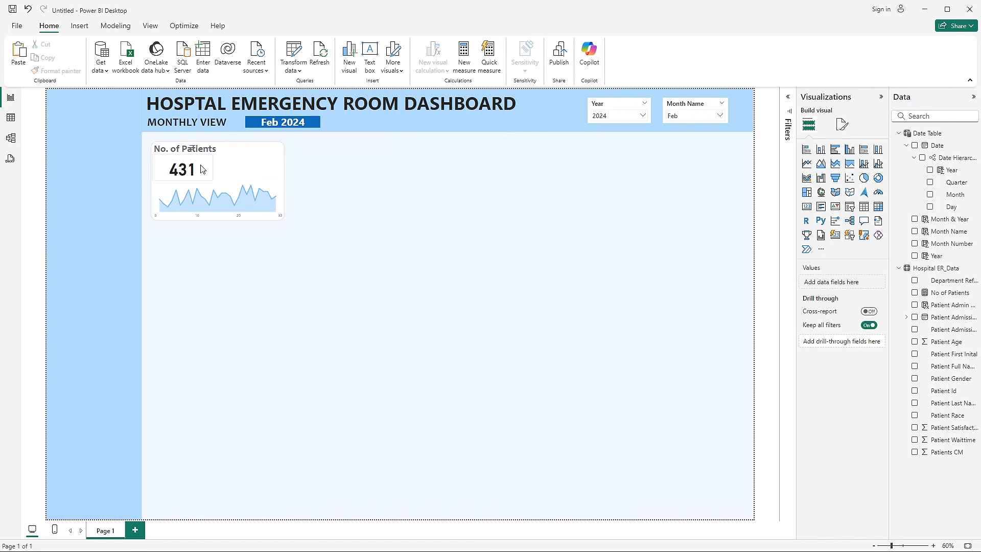
{"action": "left_click_drag", "start_coordinate": [322, 242], "coordinate": [148, 136]}
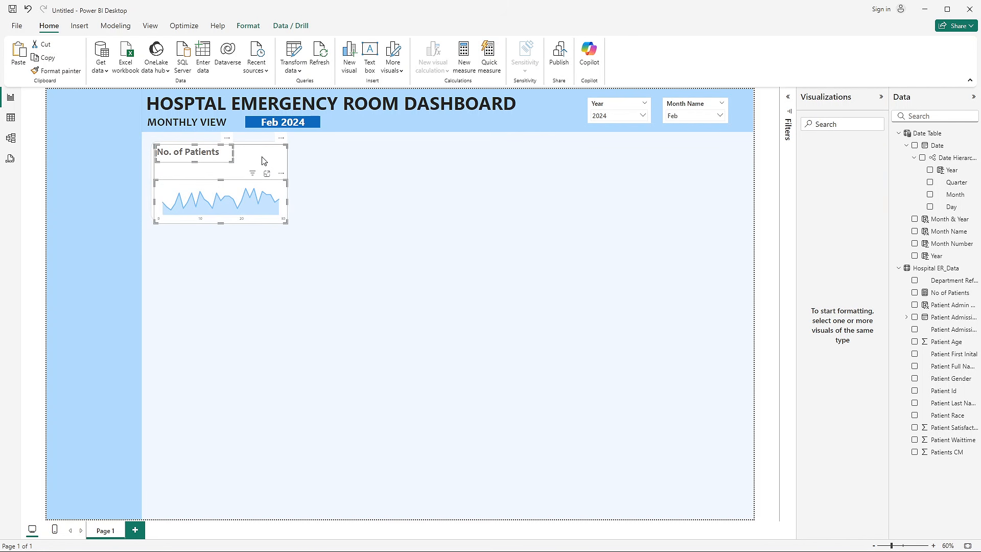
{"action": "left_click_drag", "start_coordinate": [263, 160], "coordinate": [678, 159]}
{"action": "left_click", "coordinate": [404, 158]}
{"action": "key", "text": "ctrl+v"}
{"action": "left_click", "coordinate": [634, 312]}
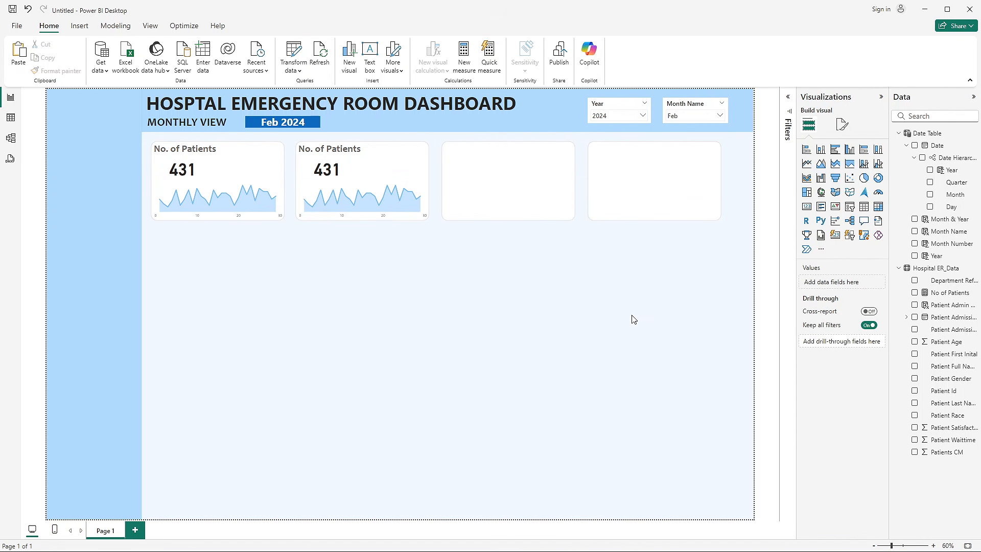
{"action": "left_click", "coordinate": [282, 152]}
{"action": "left_click", "coordinate": [428, 156], "text": "ctrl"}
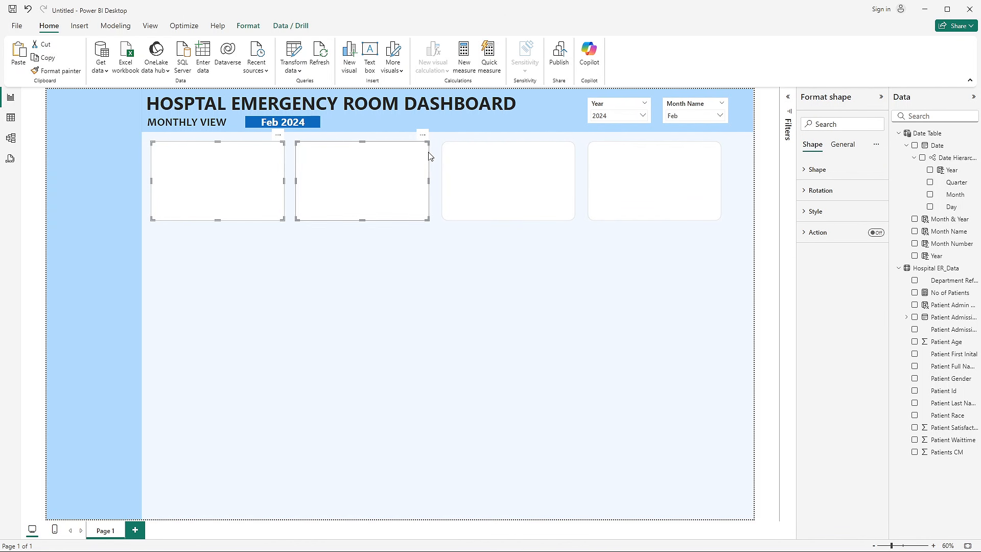
{"action": "left_click", "coordinate": [545, 161], "text": "ctrl"}
{"action": "left_click", "coordinate": [658, 164], "text": "ctrl"}
{"action": "left_click", "coordinate": [639, 262]}
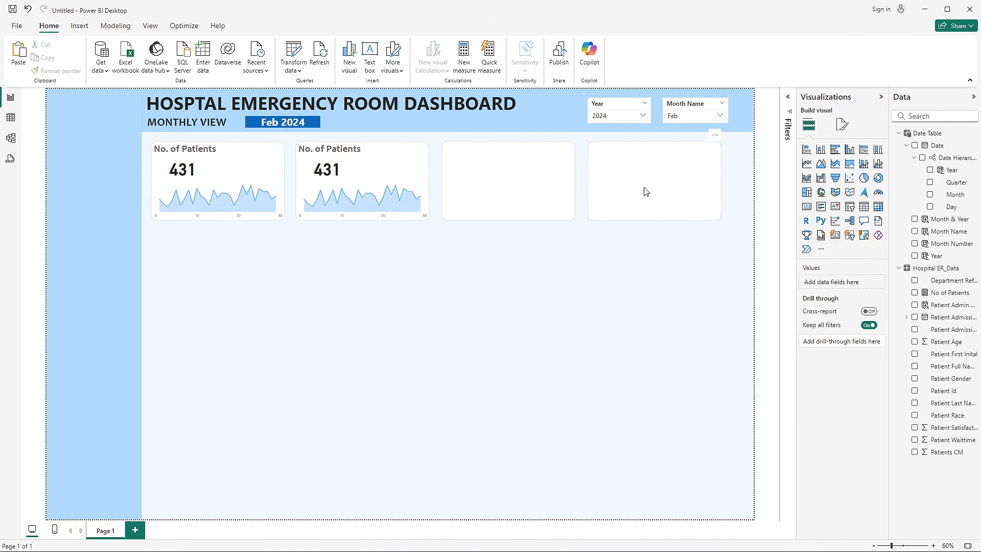
- Move the fourth KPI background shape closer to the page's outer edge and distribute all four background shapes horizontally
{"action": "left_click_drag", "start_coordinate": [646, 190], "coordinate": [666, 190]}
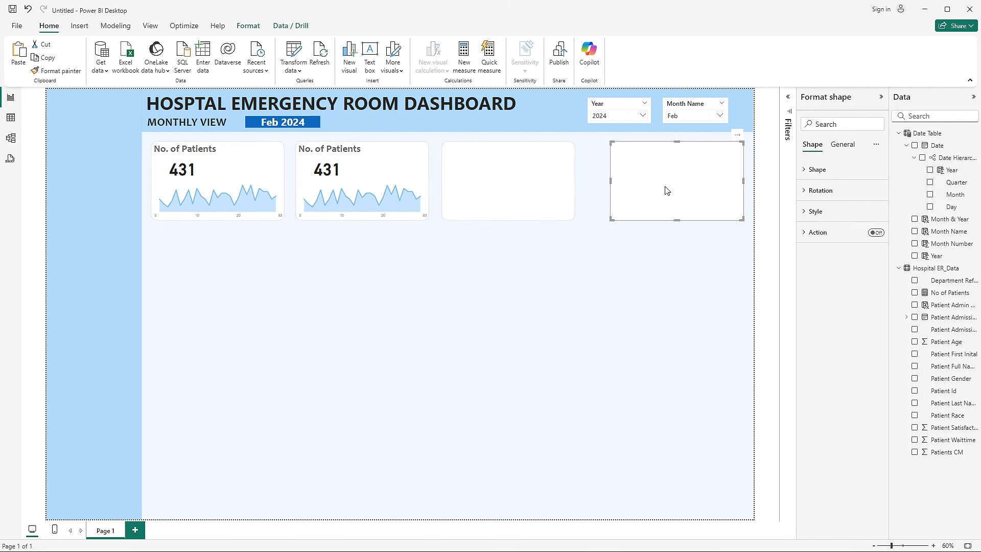
{"action": "left_click", "coordinate": [573, 164], "text": "ctrl"}
{"action": "key", "text": "alt+Tab"}
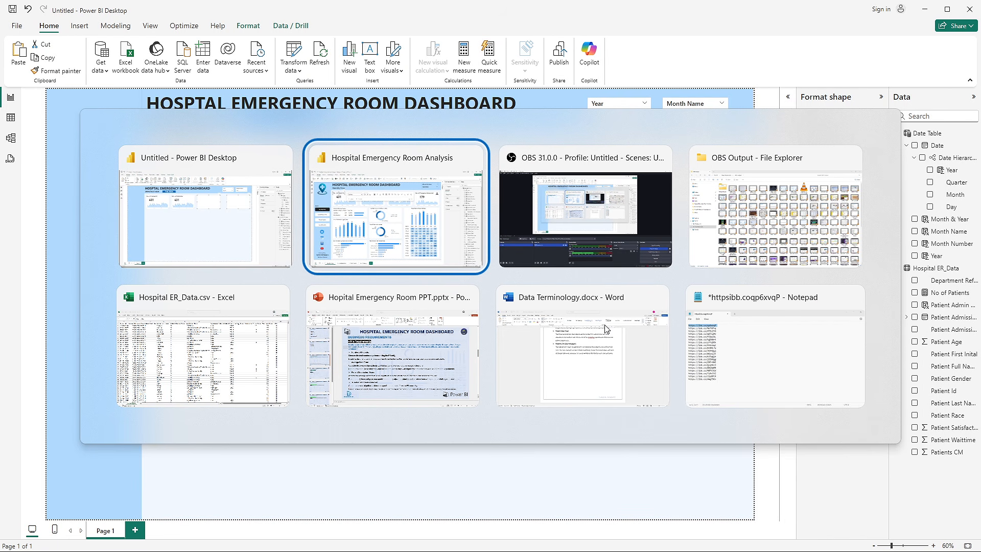
{"action": "key", "text": "alt+Tab"}
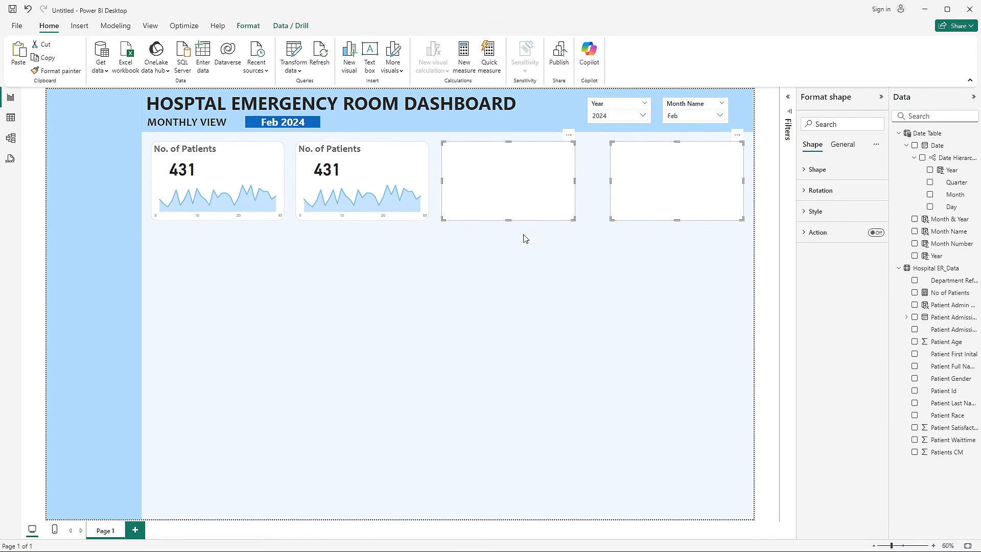
{"action": "left_click", "coordinate": [283, 162], "text": "ctrl"}
{"action": "left_click", "coordinate": [247, 25]}
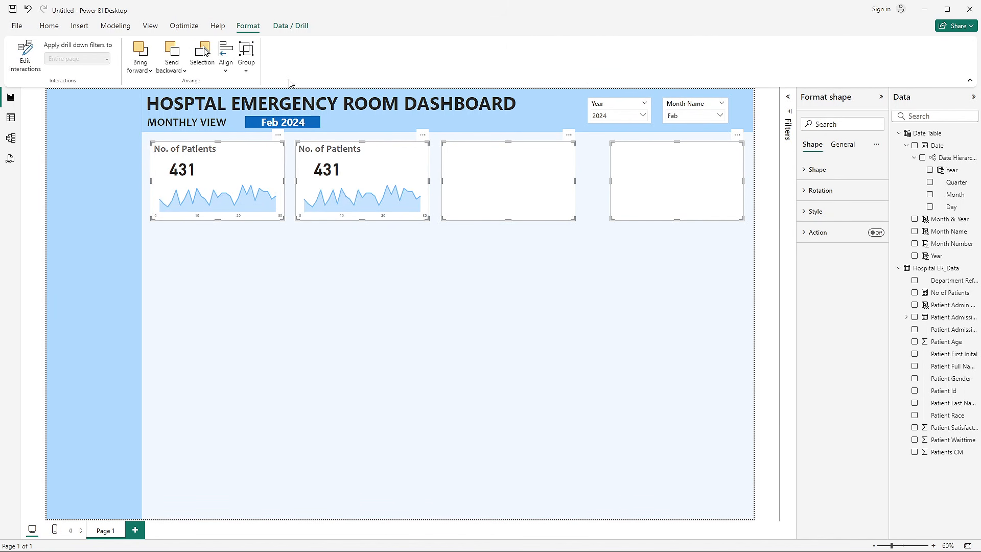
{"action": "left_click", "coordinate": [235, 66]}
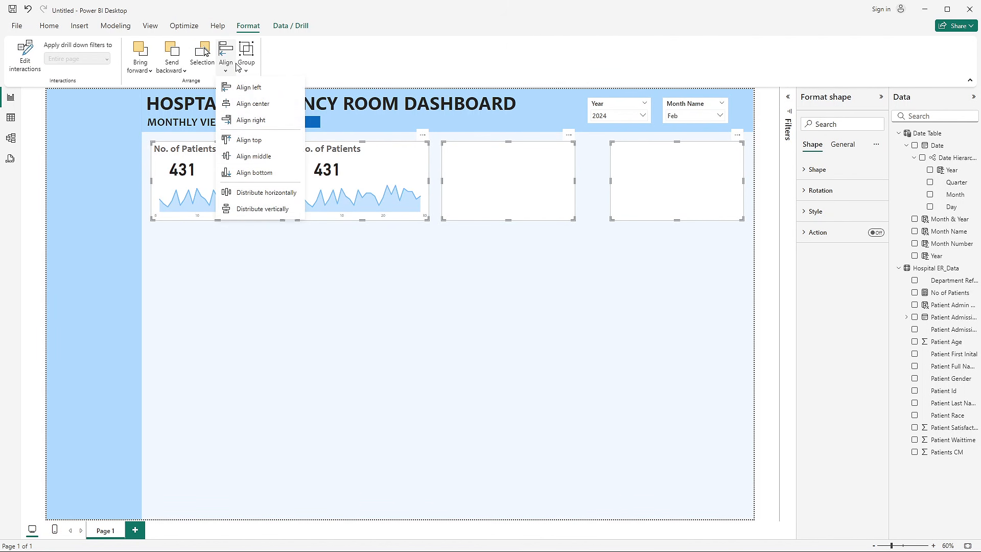
{"action": "left_click", "coordinate": [271, 189]}
{"action": "left_click", "coordinate": [627, 330]}
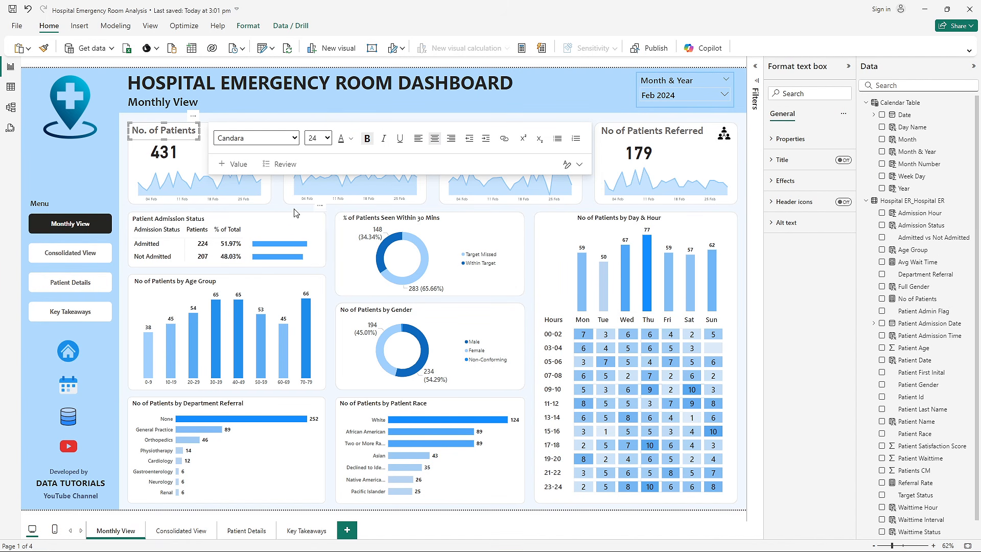
{"action": "left_click", "coordinate": [274, 208]}
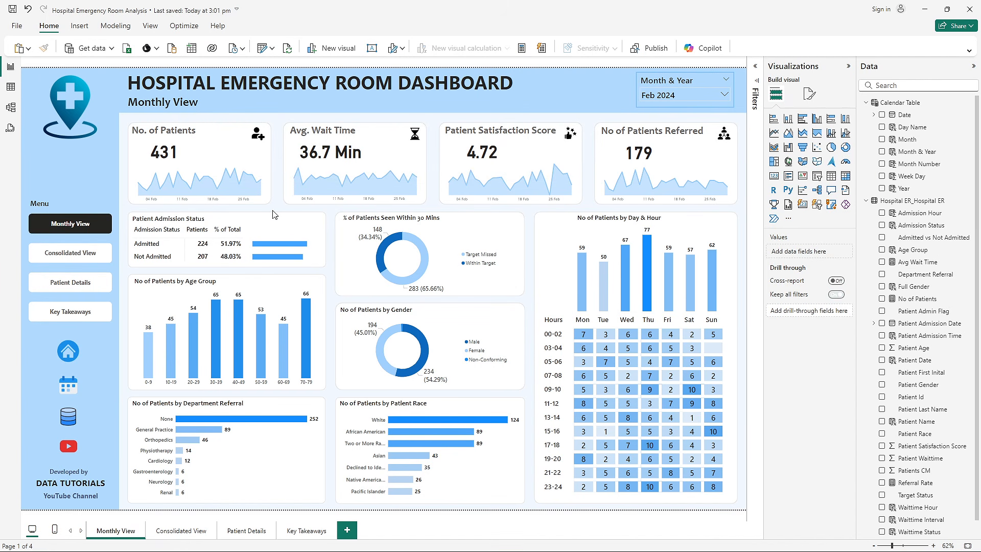
- Set the first KPI background shape's width to 455, matching the reference dashboard's card, and shift its sparkline slightly right to suit
{"action": "left_click", "coordinate": [582, 151]}
{"action": "left_click", "coordinate": [813, 115]}
{"action": "left_click", "coordinate": [807, 139]}
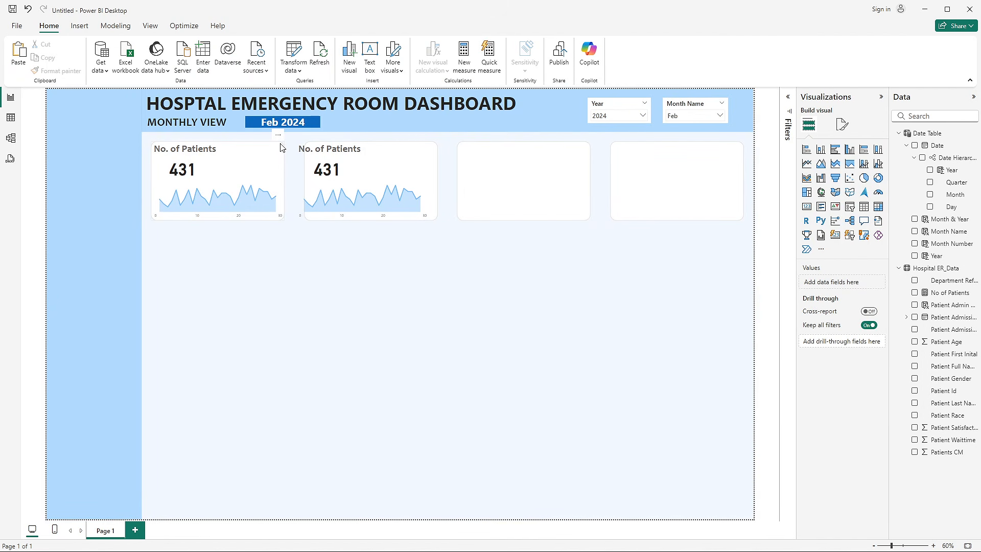
{"action": "left_click", "coordinate": [280, 144]}
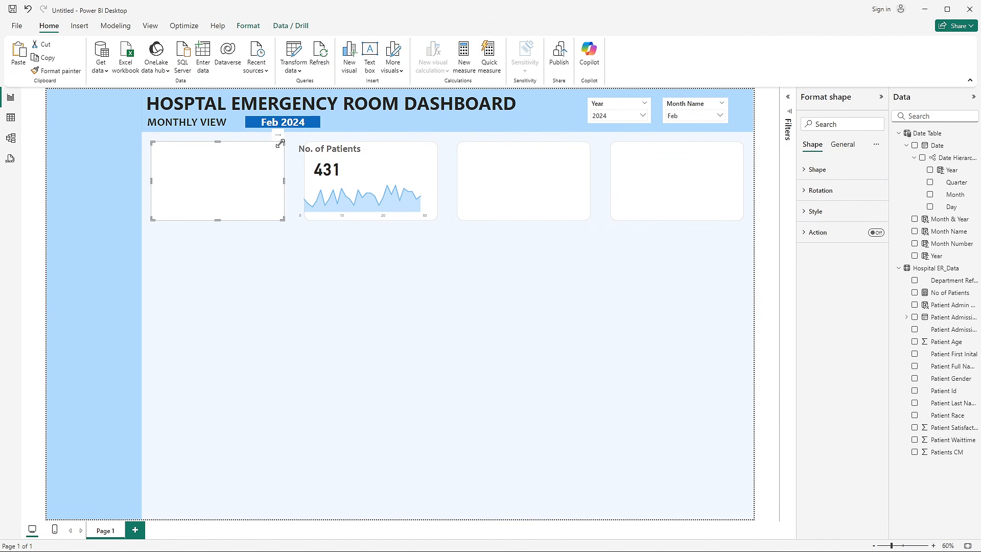
{"action": "left_click", "coordinate": [842, 147]}
{"action": "left_click", "coordinate": [838, 169]}
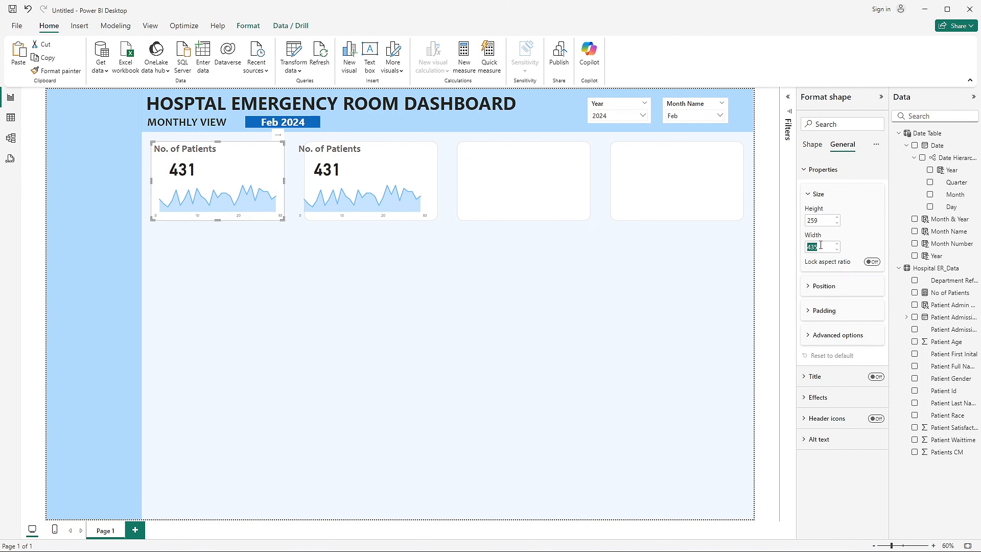
{"action": "type", "text": "455"}
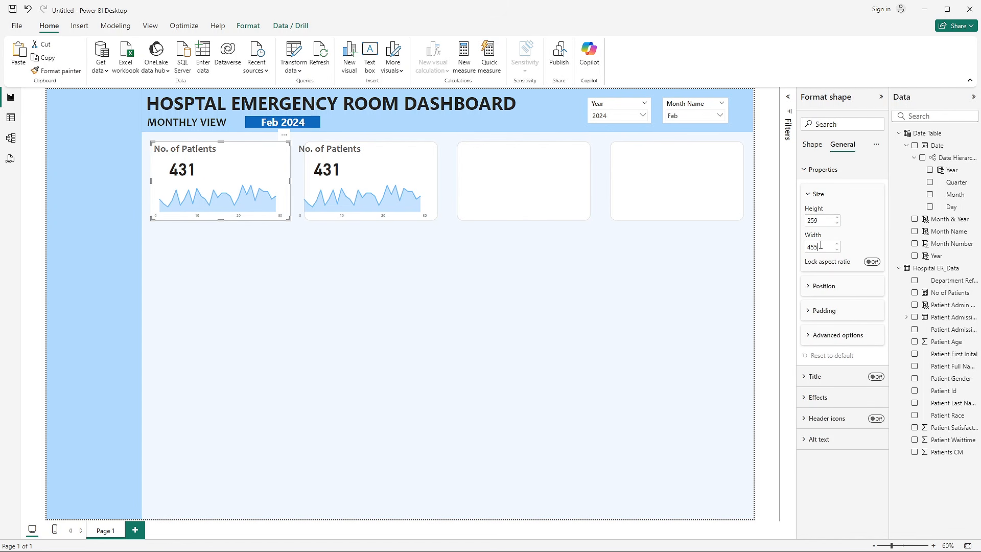
{"action": "left_click", "coordinate": [306, 277]}
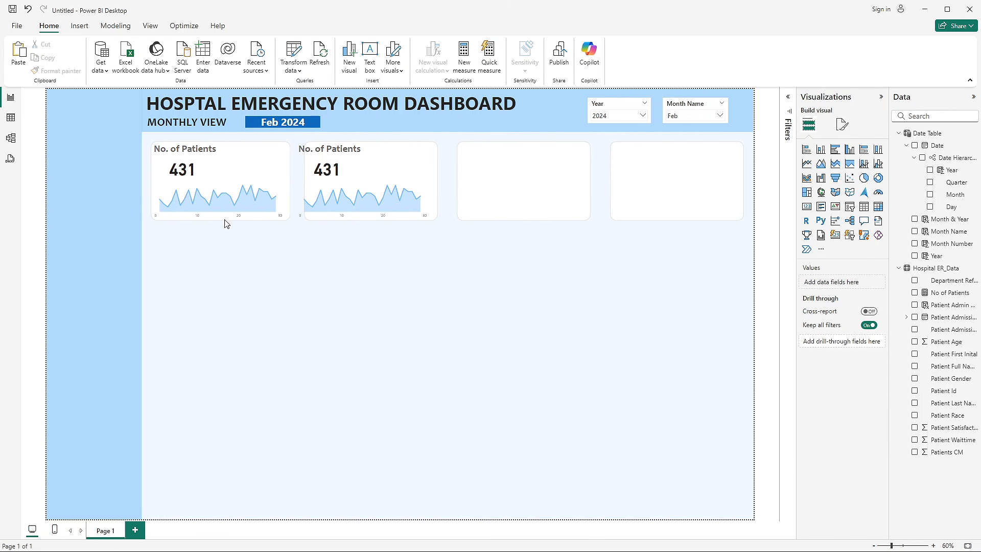
{"action": "left_click", "coordinate": [220, 193]}
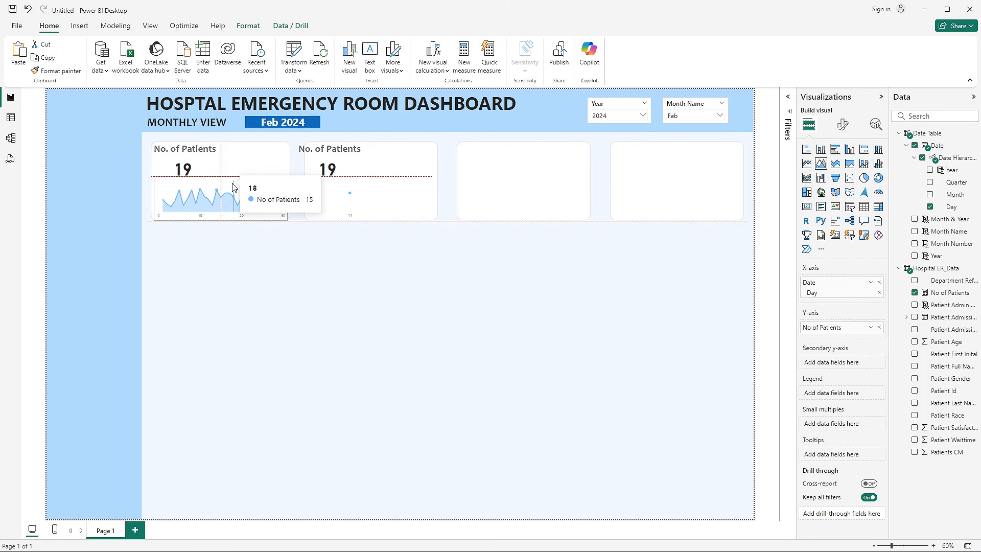
{"action": "left_click", "coordinate": [274, 305]}
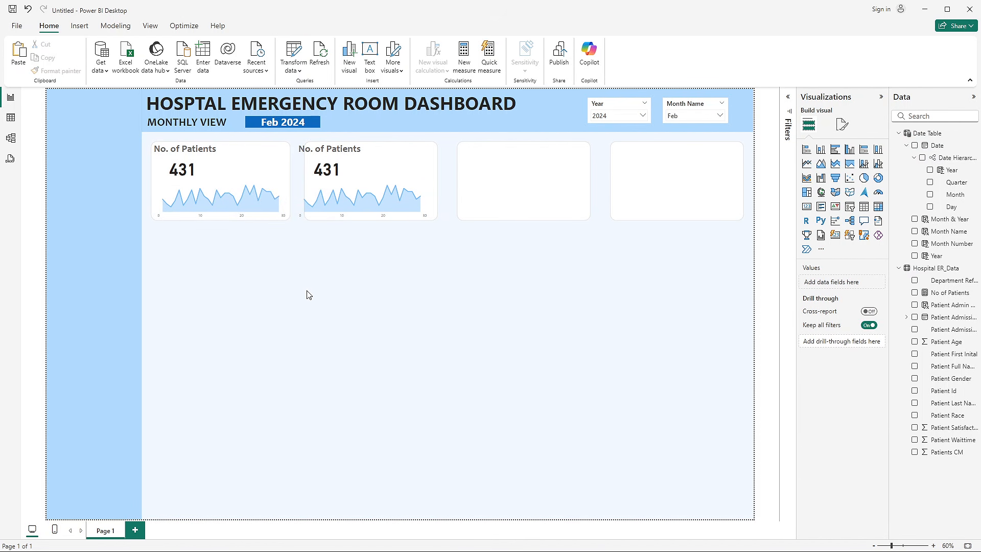
- Set the width of the second, third and fourth KPI background shapes to 455
{"action": "left_click", "coordinate": [433, 160]}
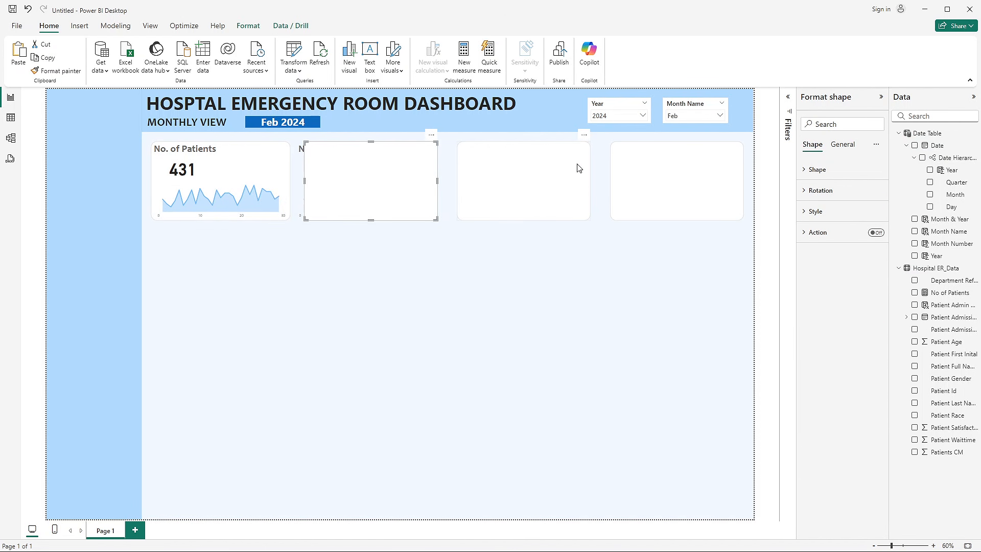
{"action": "left_click", "coordinate": [582, 169], "text": "ctrl"}
{"action": "left_click", "coordinate": [659, 169], "text": "ctrl"}
{"action": "left_click", "coordinate": [843, 147]}
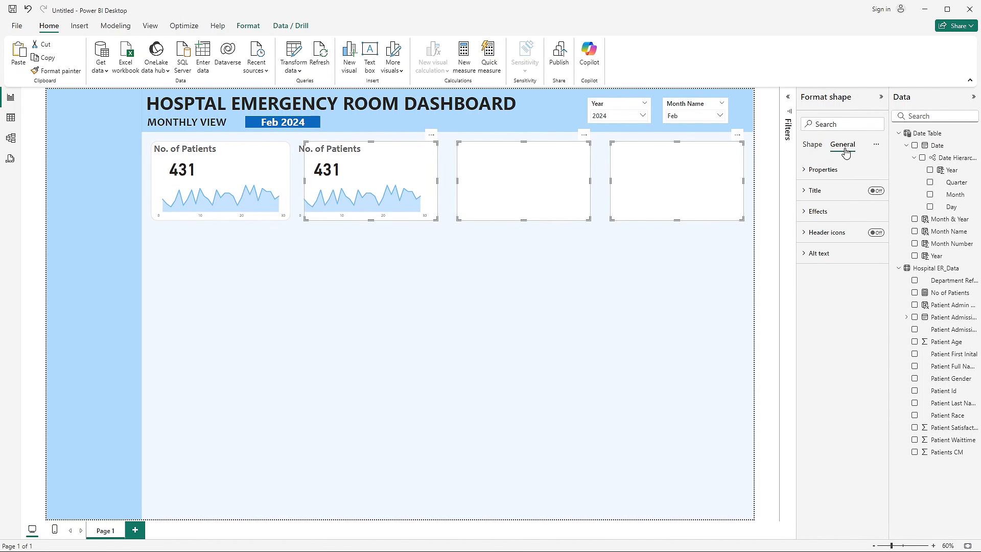
{"action": "left_click", "coordinate": [824, 169]}
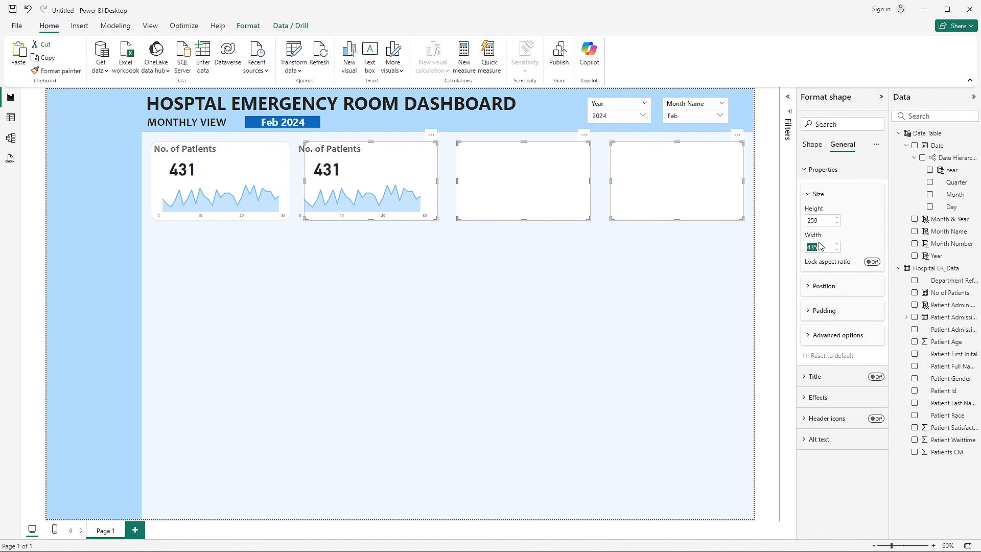
{"action": "type", "text": "450"}
{"action": "key", "text": "Return"}
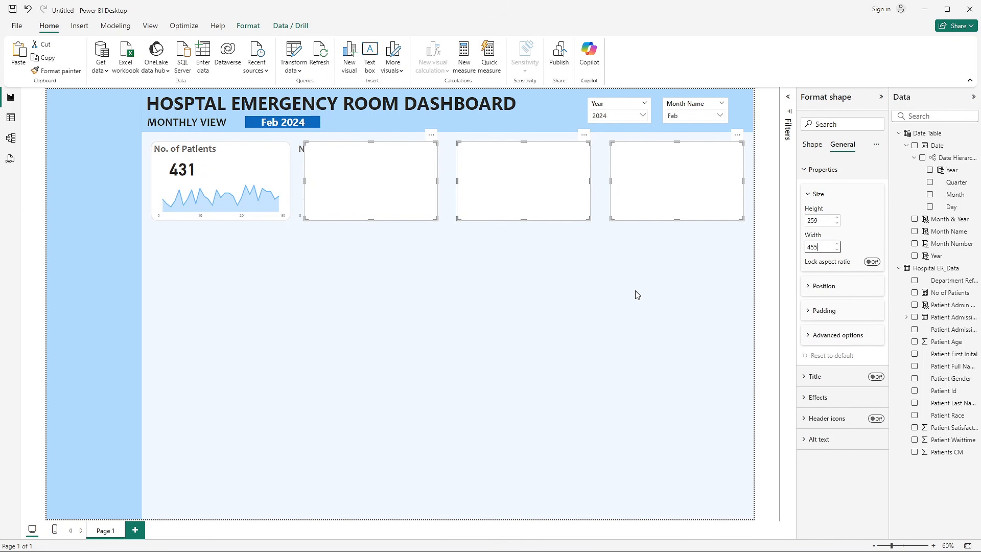
{"action": "left_click", "coordinate": [647, 250]}
- Nudge the fourth KPI background shape slightly inward from the page's outer edge
{"action": "left_click", "coordinate": [674, 198]}
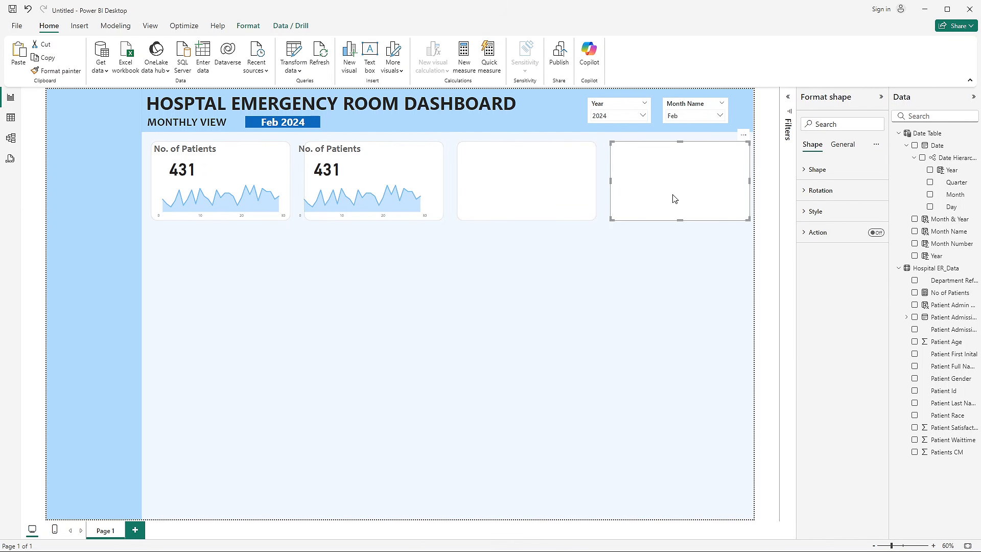
{"action": "key", "text": "Left"}
{"action": "key", "text": "Left"}
{"action": "key", "text": "Left"}
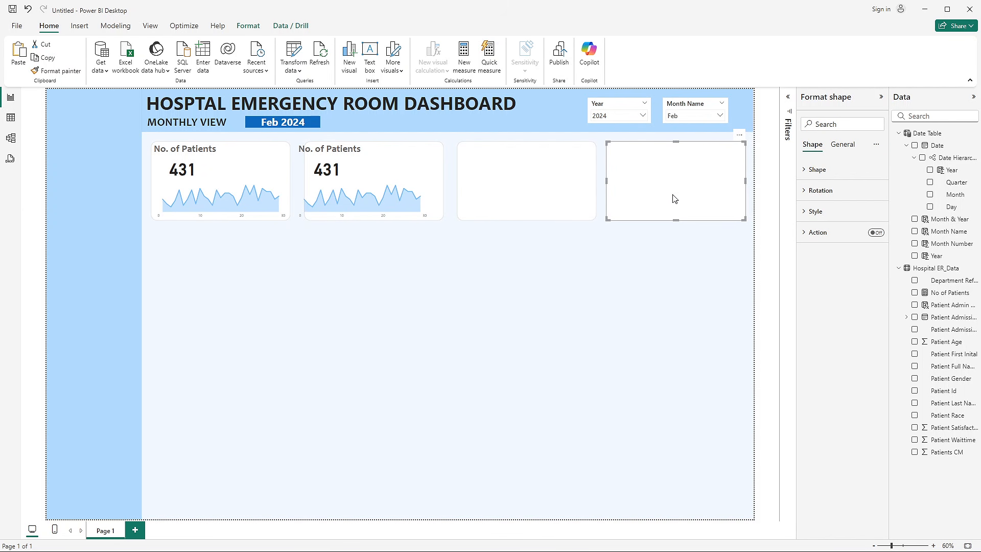
{"action": "left_click", "coordinate": [685, 254]}
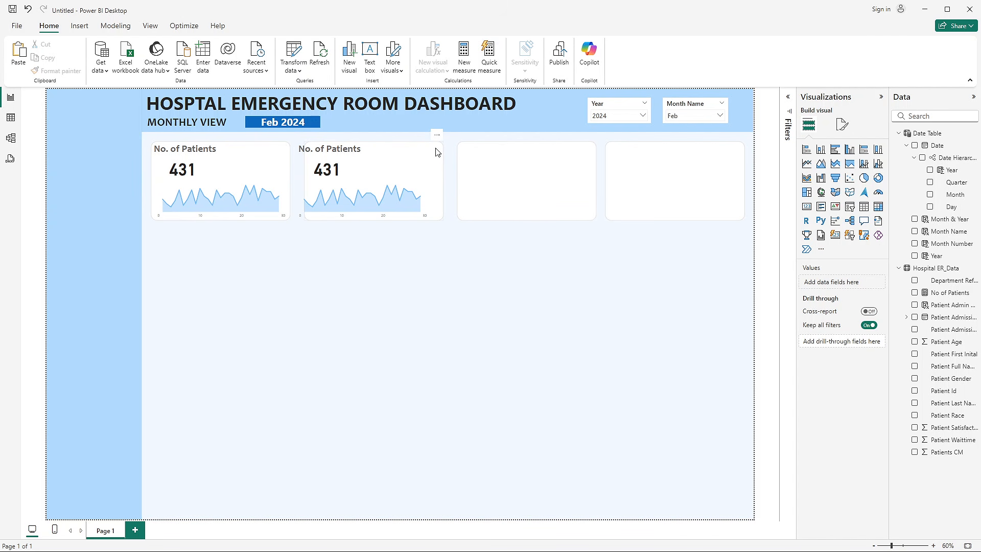
- Distribute all four resized KPI background shapes horizontally for equal gaps
{"action": "left_click", "coordinate": [284, 150]}
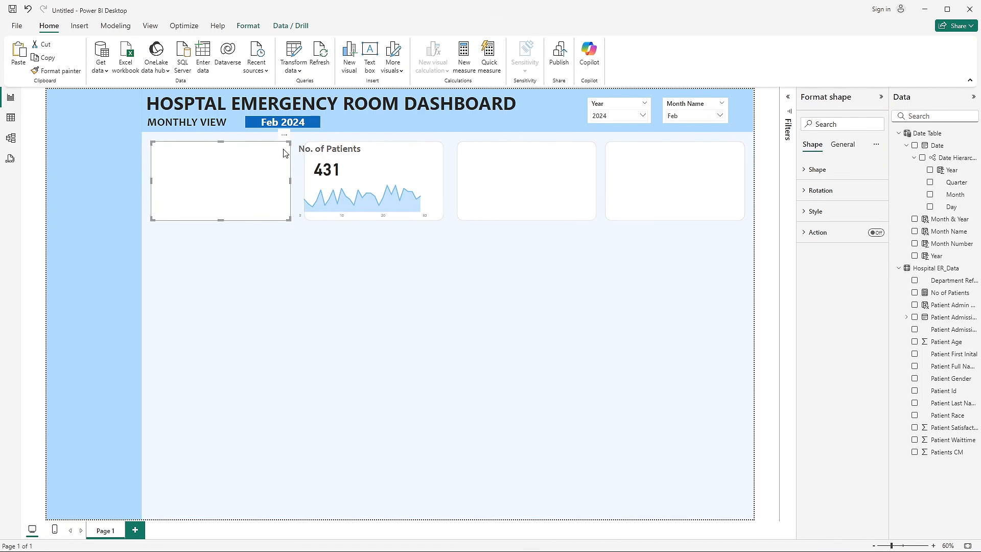
{"action": "left_click", "coordinate": [437, 152], "text": "ctrl"}
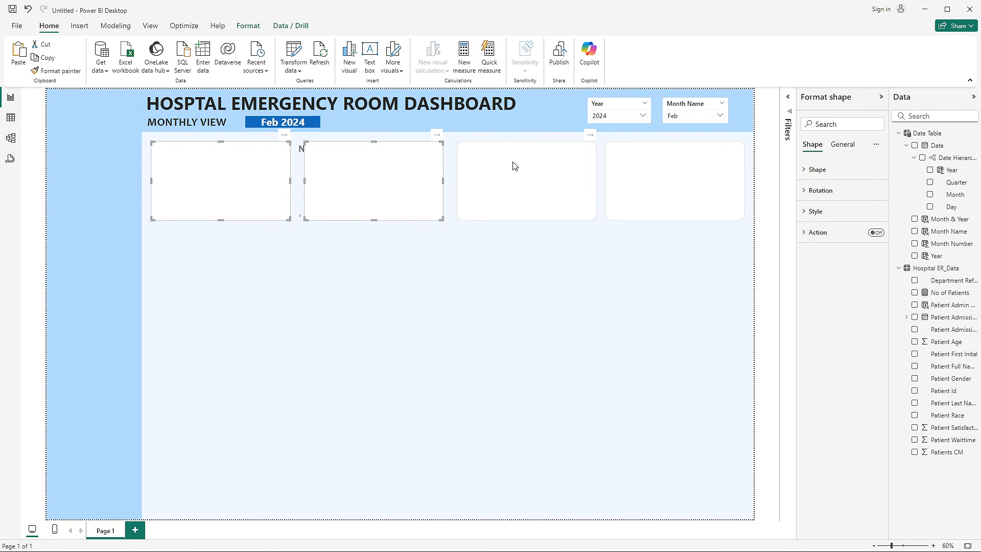
{"action": "left_click", "coordinate": [562, 171], "text": "ctrl"}
{"action": "left_click", "coordinate": [646, 185], "text": "ctrl"}
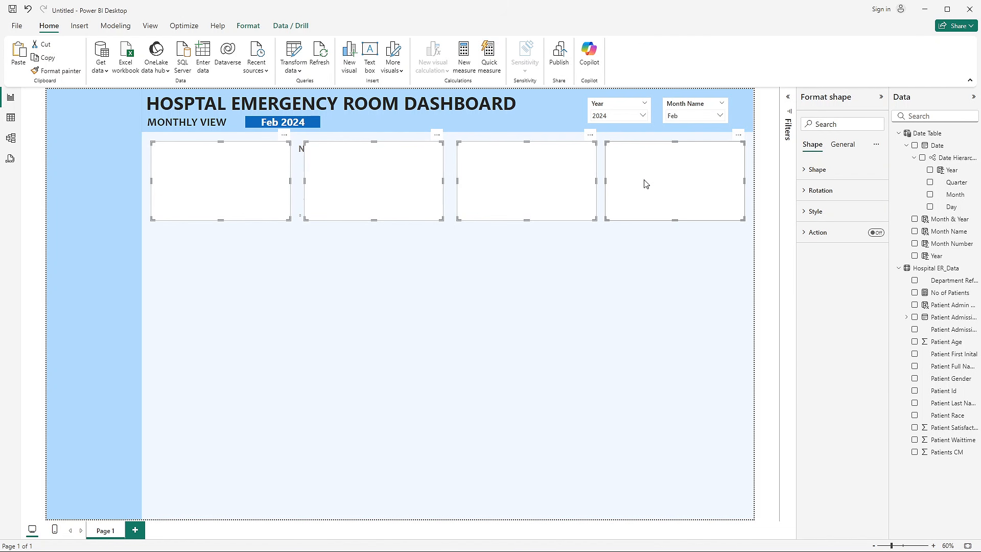
{"action": "left_click", "coordinate": [249, 27]}
{"action": "left_click", "coordinate": [232, 64]}
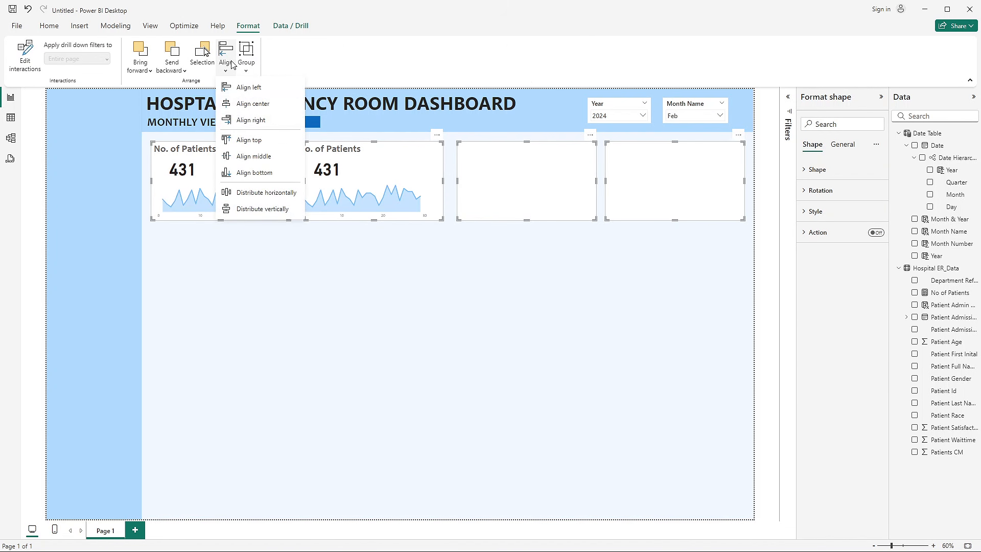
{"action": "left_click", "coordinate": [261, 194]}
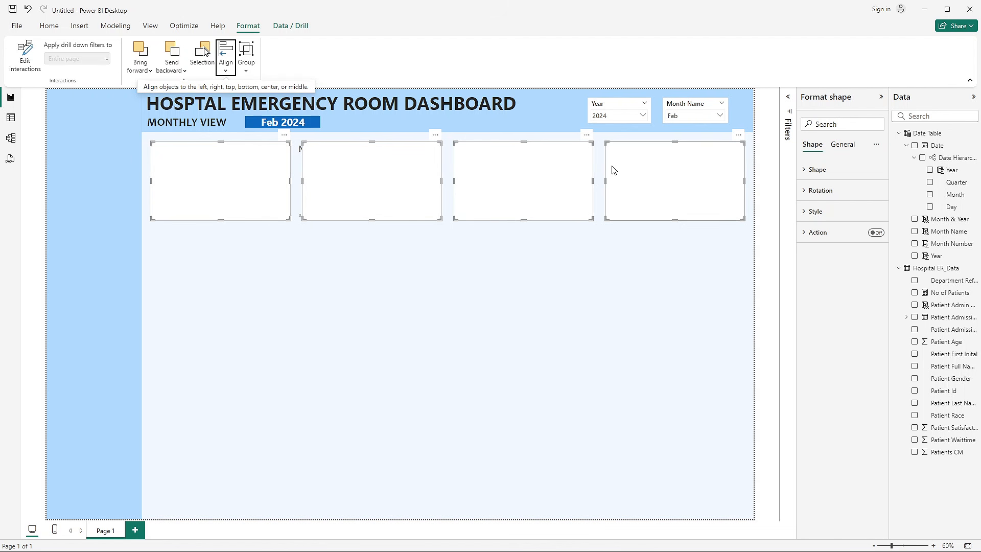
{"action": "left_click", "coordinate": [500, 281]}
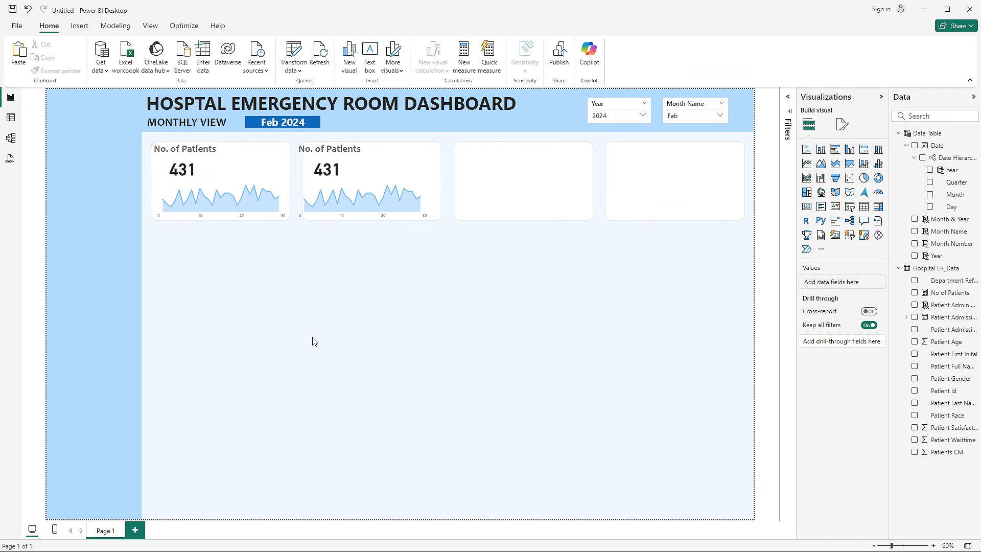
- Check the KPI requirements slide in PowerPoint and retitle the second KPI card in the untitled Power BI report as Avg Wait Time
{"action": "left_click", "coordinate": [361, 160]}
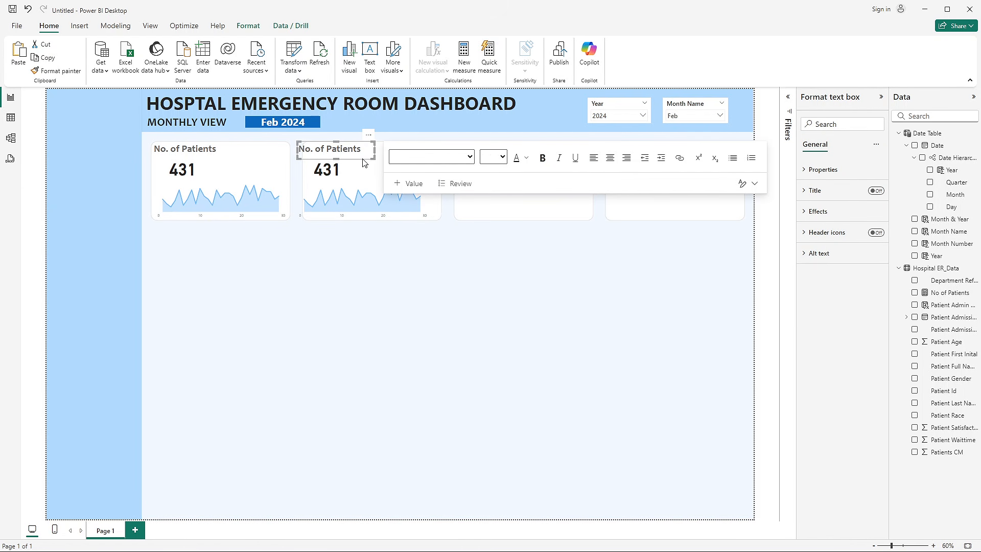
{"action": "key", "text": "alt+Tab"}
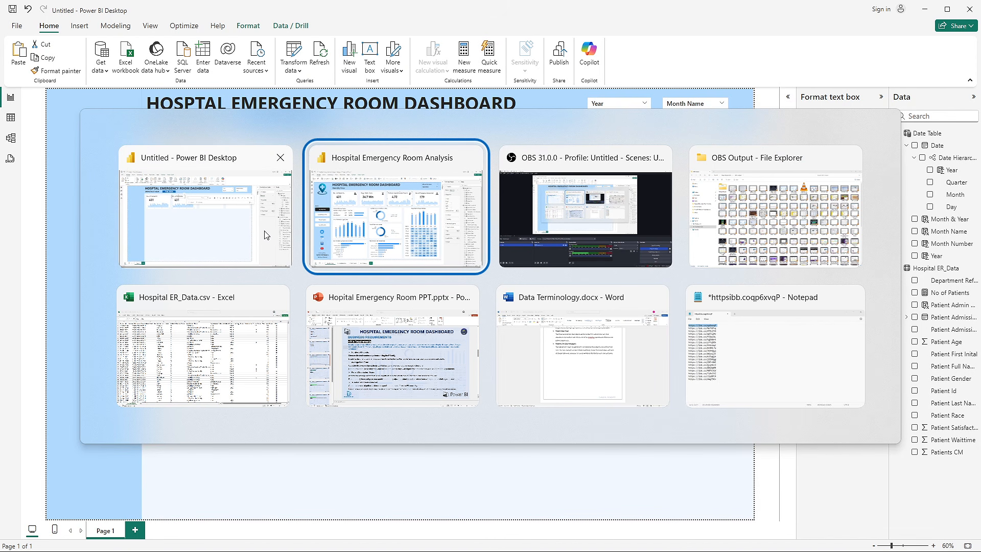
{"action": "left_click", "coordinate": [322, 307]}
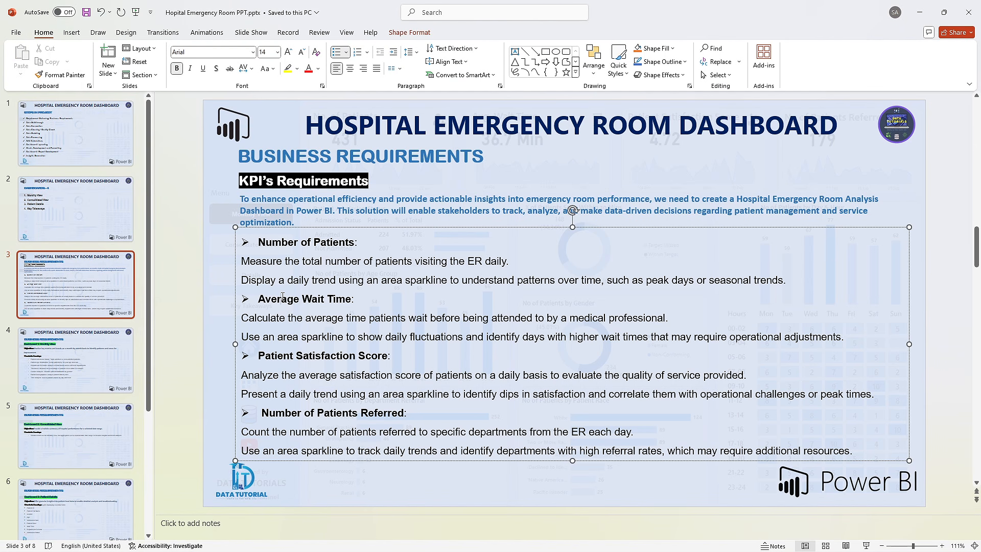
{"action": "key", "text": "alt+Tab"}
{"action": "triple_click", "coordinate": [355, 152]}
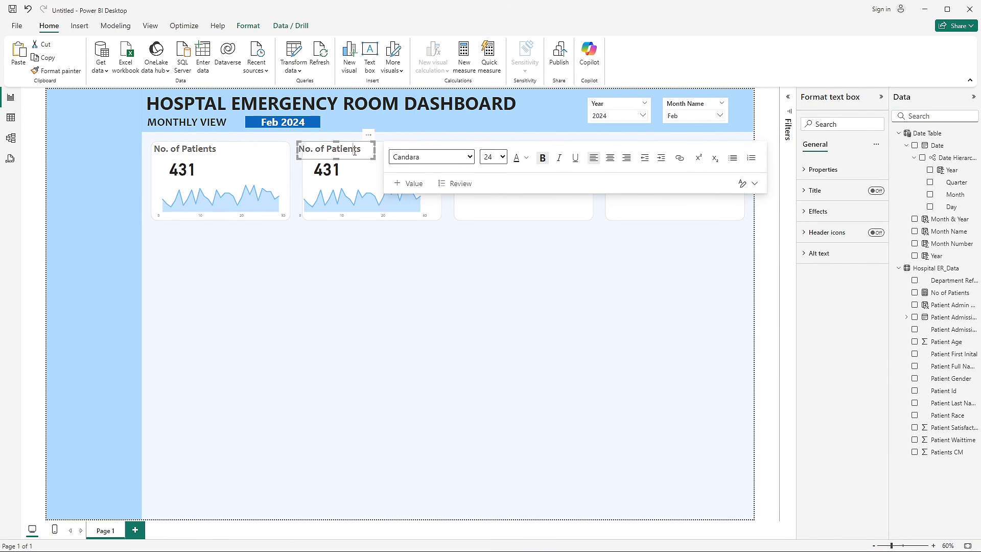
{"action": "type", "text": "Avg Wait Time"}
{"action": "left_click", "coordinate": [390, 232]}
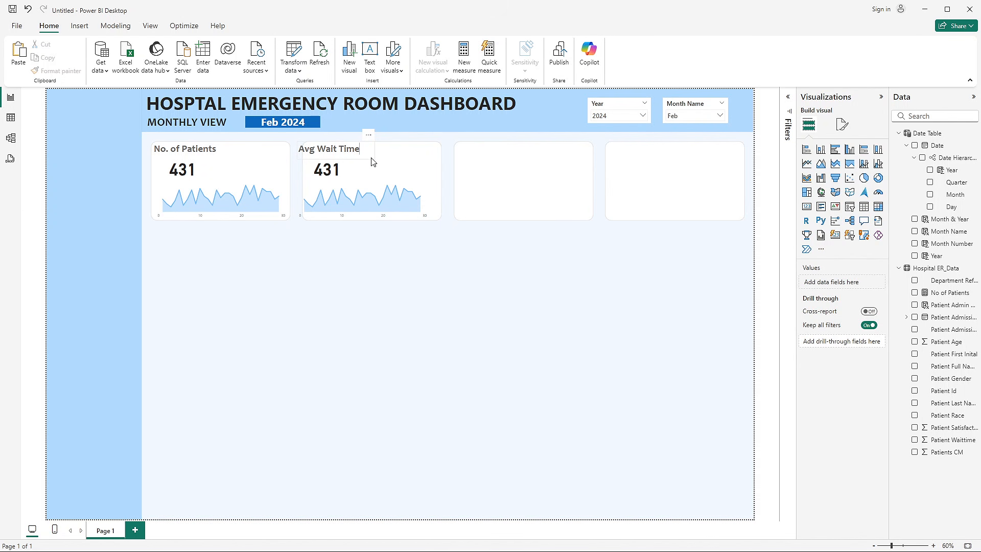
- Shift the Avg Wait Time title inside the second card's background and nudge the No. of Patients title slightly inward on the first card
{"action": "left_click", "coordinate": [372, 162]}
{"action": "left_click_drag", "start_coordinate": [372, 160], "coordinate": [377, 163]}
{"action": "left_click", "coordinate": [382, 262]}
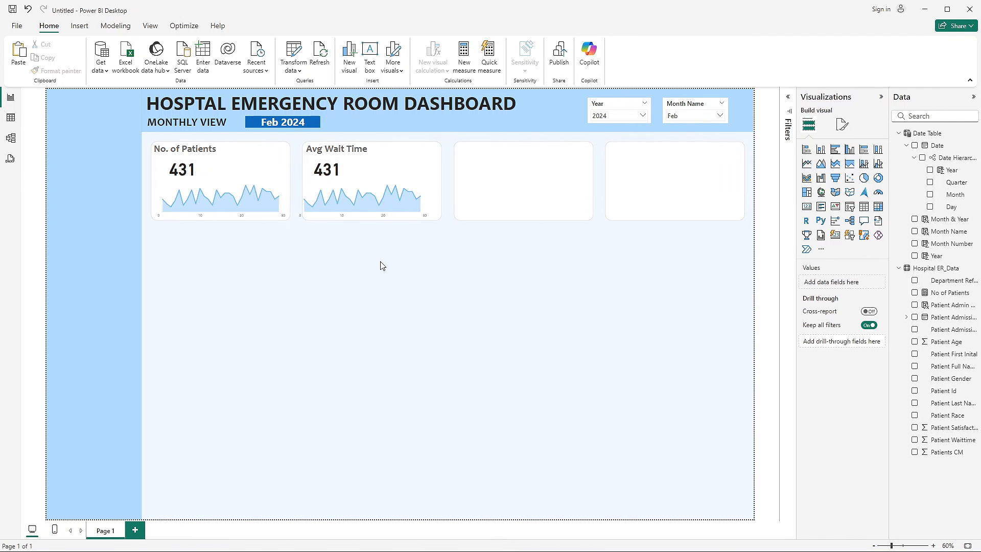
{"action": "left_click", "coordinate": [197, 162]}
{"action": "left_click_drag", "start_coordinate": [197, 163], "coordinate": [196, 158]}
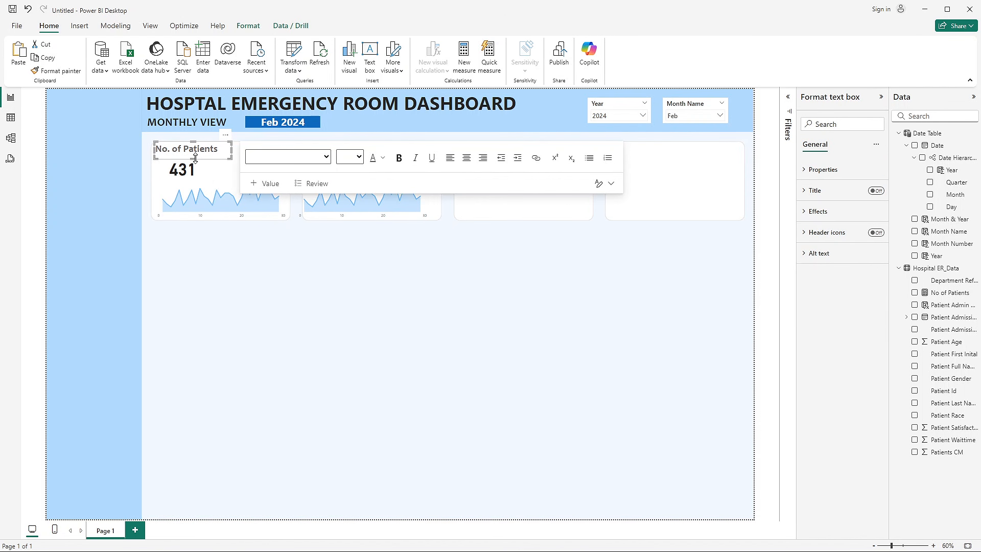
{"action": "left_click", "coordinate": [378, 324]}
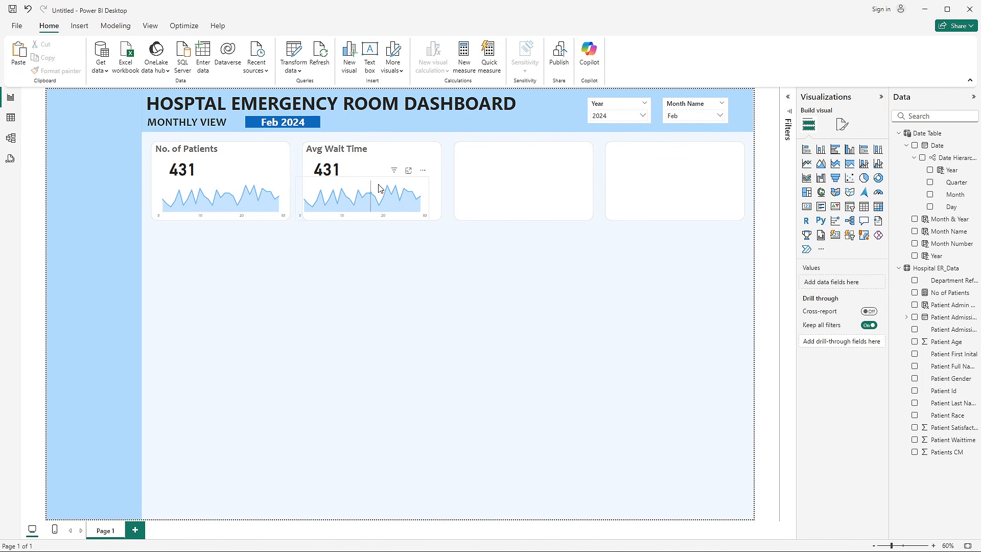
- Move the second card's sparkline and callout value so both sit inside their background, matching the first card's layout
{"action": "left_click_drag", "start_coordinate": [387, 182], "coordinate": [342, 174]}
{"action": "left_click", "coordinate": [385, 320]}
{"action": "left_click", "coordinate": [367, 293]}
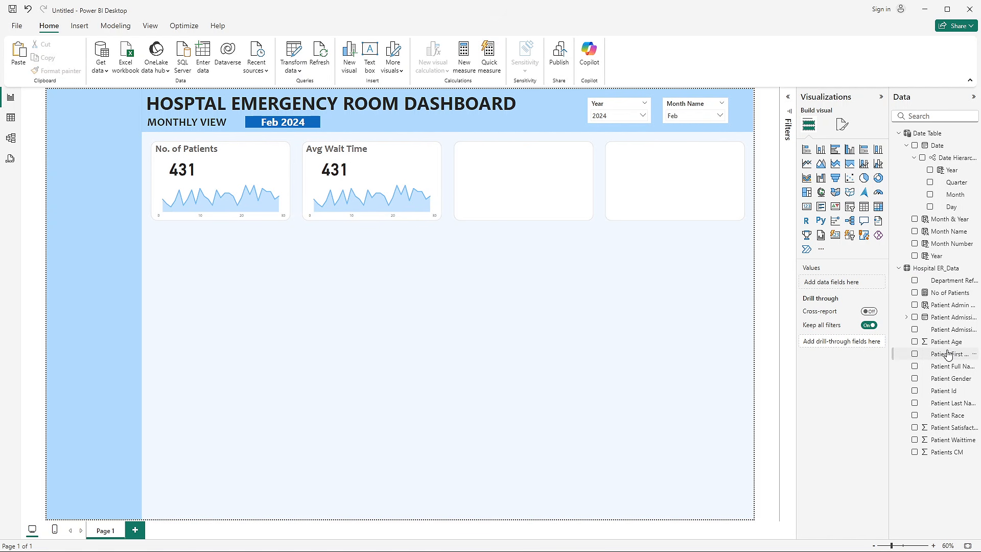
- Create a new measure named Avg Wait Time in the Hospital ER_Data table
{"action": "left_click_drag", "start_coordinate": [890, 307], "coordinate": [884, 306]}
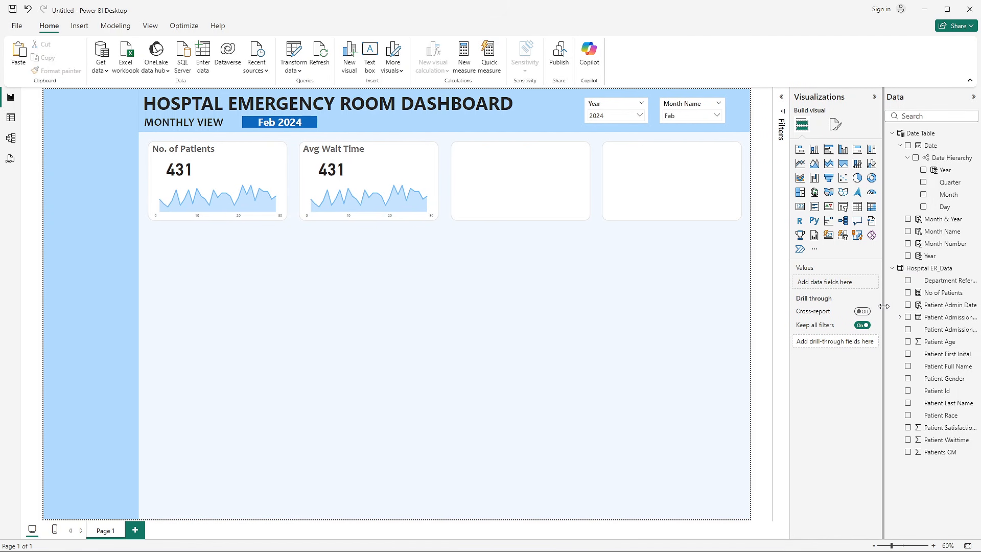
{"action": "right_click", "coordinate": [940, 305]}
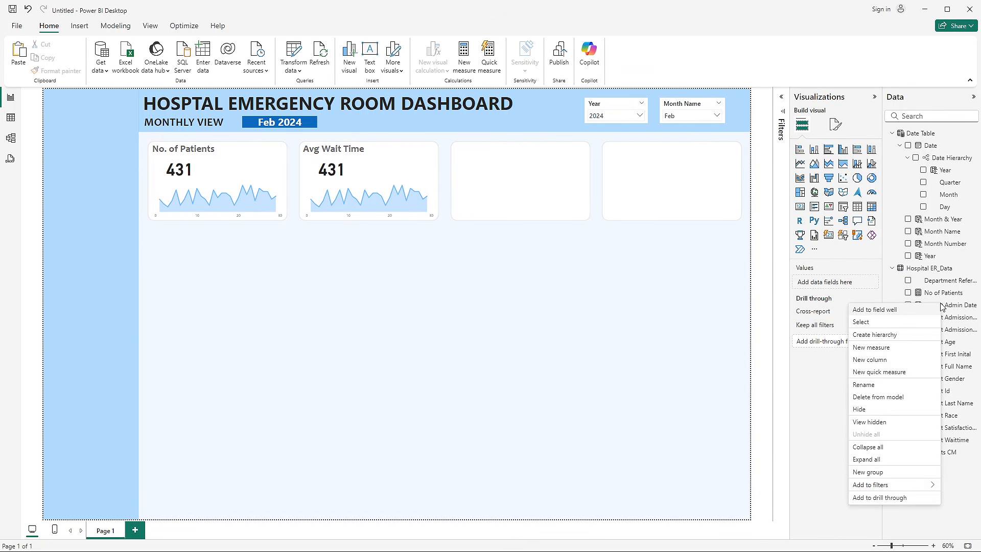
{"action": "left_click", "coordinate": [884, 348]}
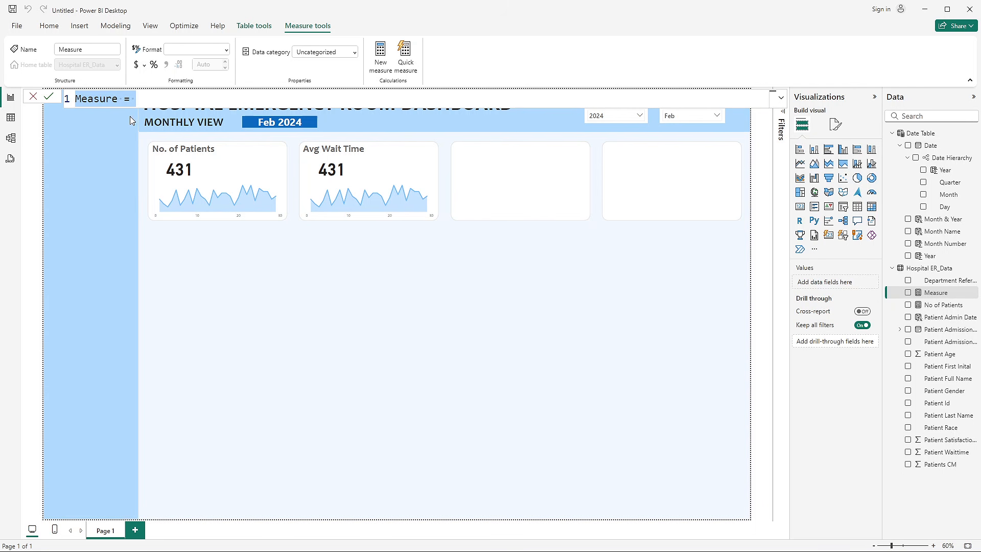
{"action": "double_click", "coordinate": [110, 101]}
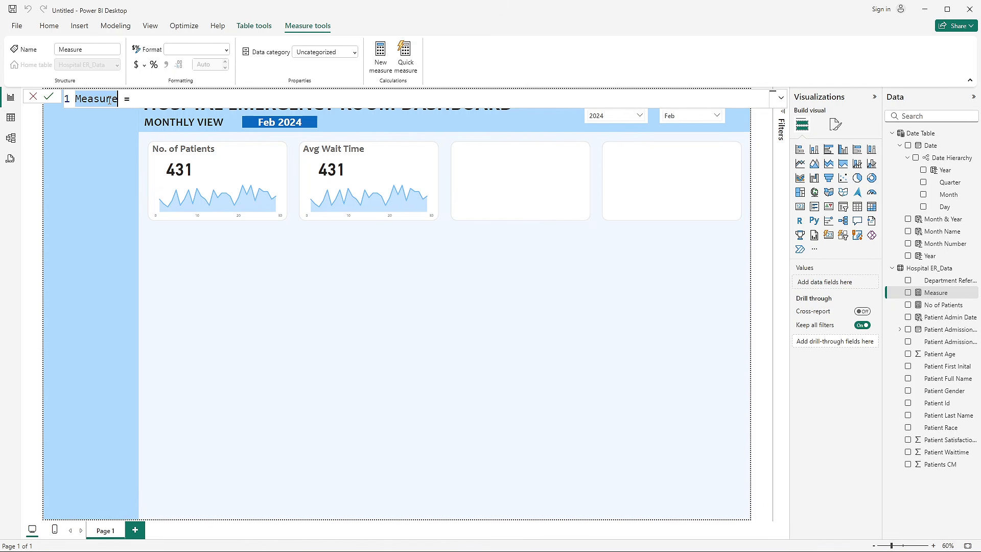
{"action": "type", "text": "Avg "}
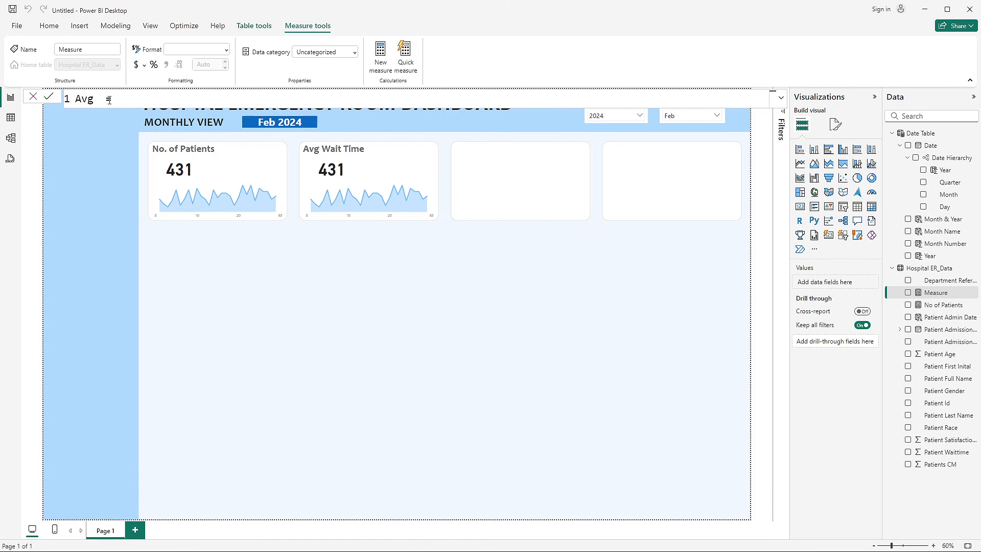
{"action": "type", "text": "Wait Ti "}
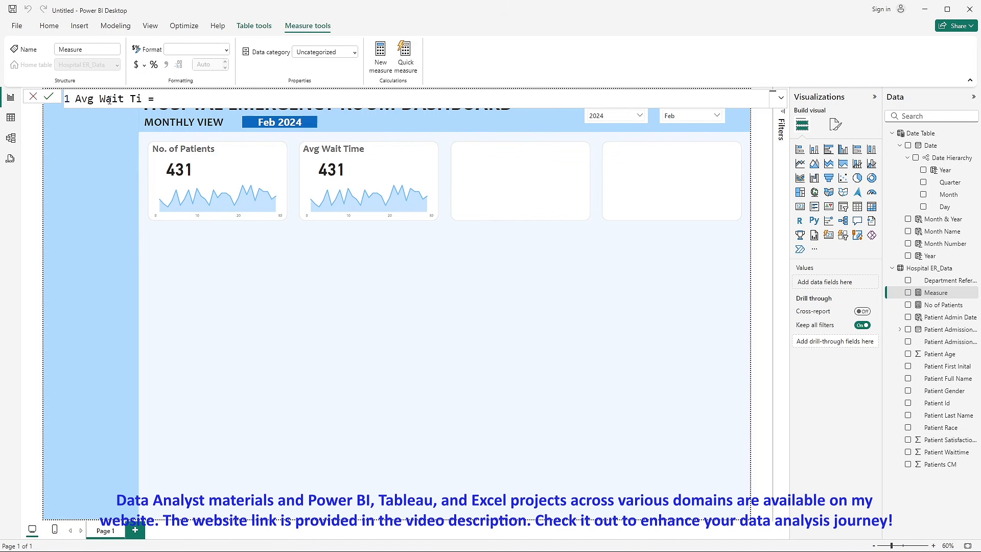
{"action": "type", "text": "me"}
- Examine the Patient Waittime column of Hospital ER_Data.csv in Excel and return to the untitled Power BI report
{"action": "key", "text": "alt+Tab"}
{"action": "left_click", "coordinate": [341, 351]}
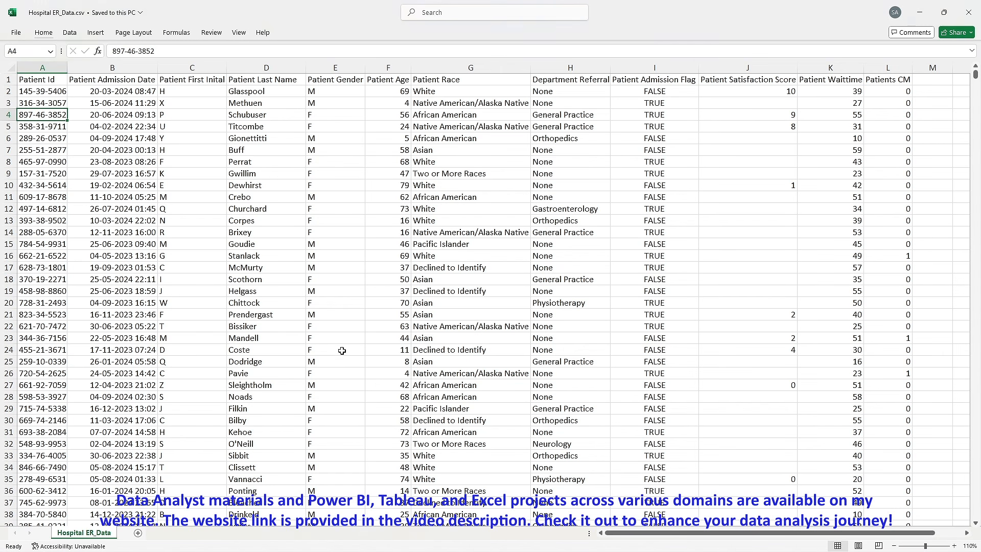
{"action": "left_click", "coordinate": [782, 183]}
{"action": "left_click", "coordinate": [833, 69]}
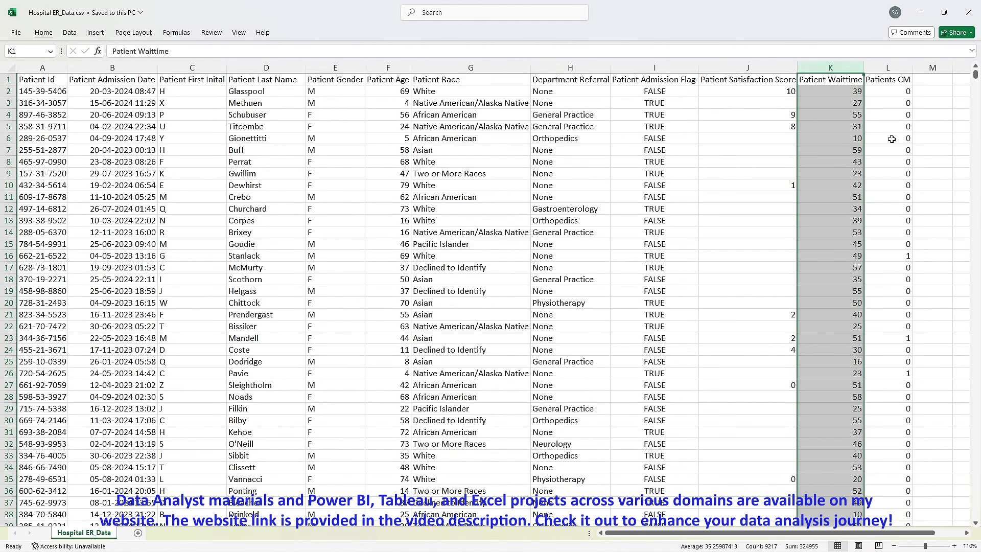
{"action": "left_click", "coordinate": [850, 126]}
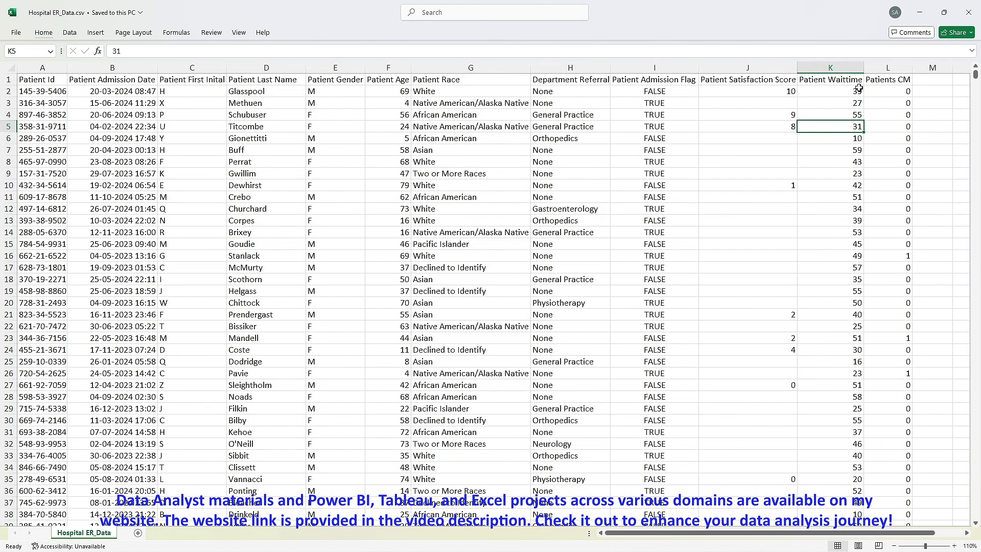
{"action": "left_click_drag", "start_coordinate": [859, 90], "coordinate": [859, 314]}
{"action": "key", "text": "alt+Tab"}
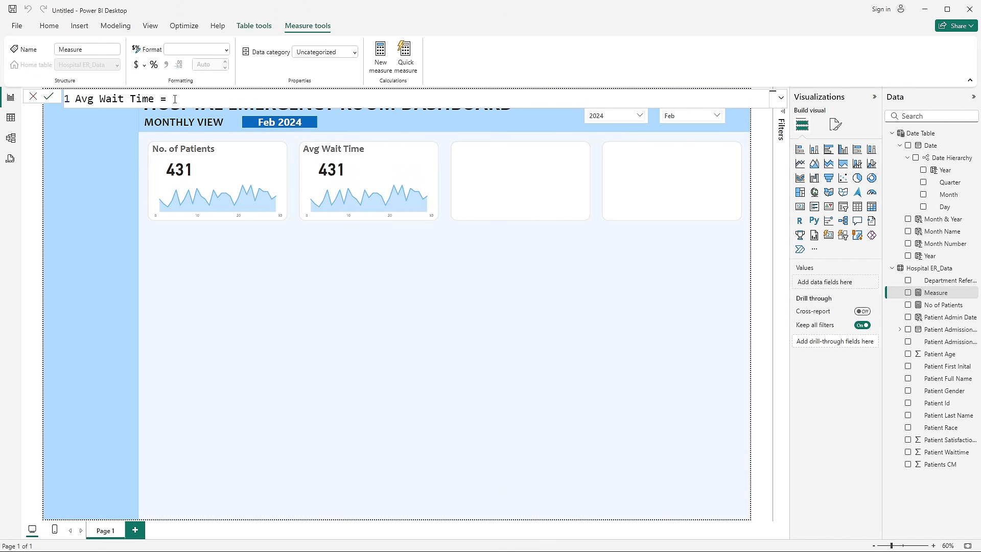
- Define the Avg Wait Time measure as AVERAGE('Hospital ER_Data'[Patient Waittime]) and commit the formula
{"action": "type", "text": "aver"}
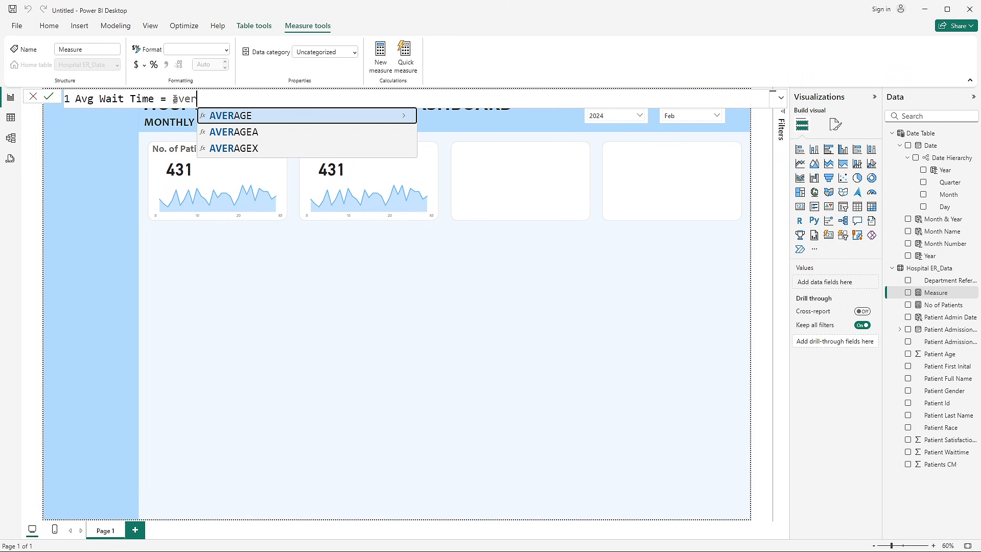
{"action": "key", "text": "Tab"}
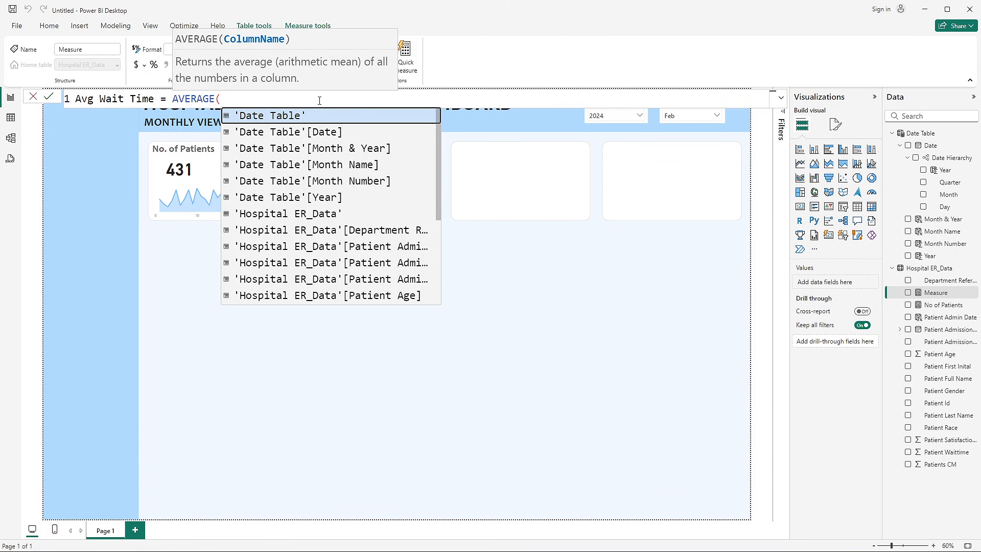
{"action": "type", "text": "wai"}
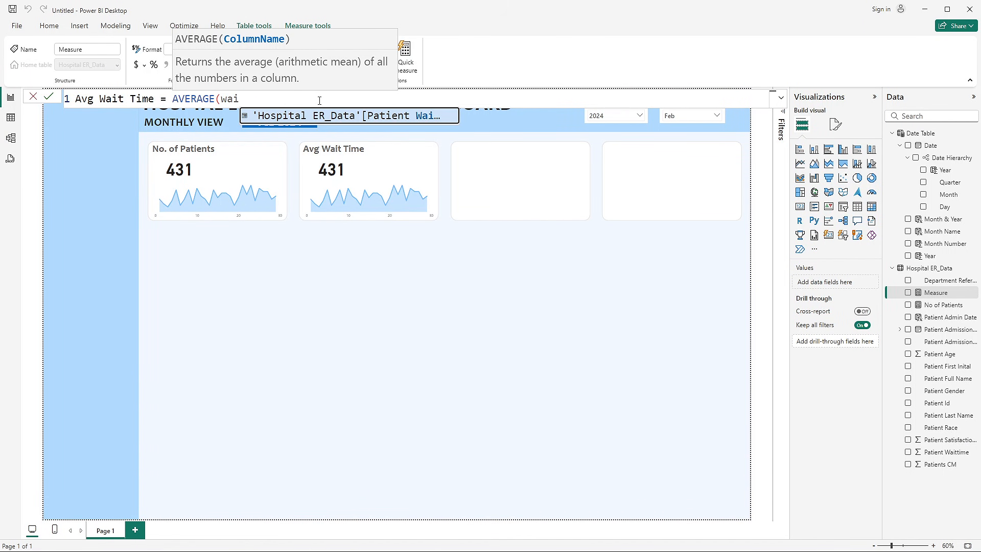
{"action": "left_click", "coordinate": [376, 120]}
{"action": "type", "text": ")"}
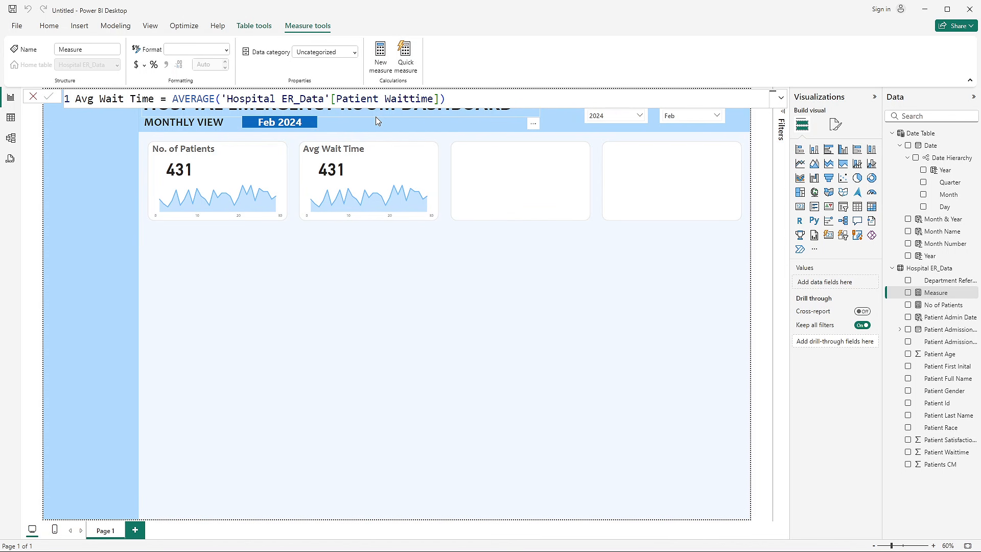
{"action": "key", "text": "Return"}
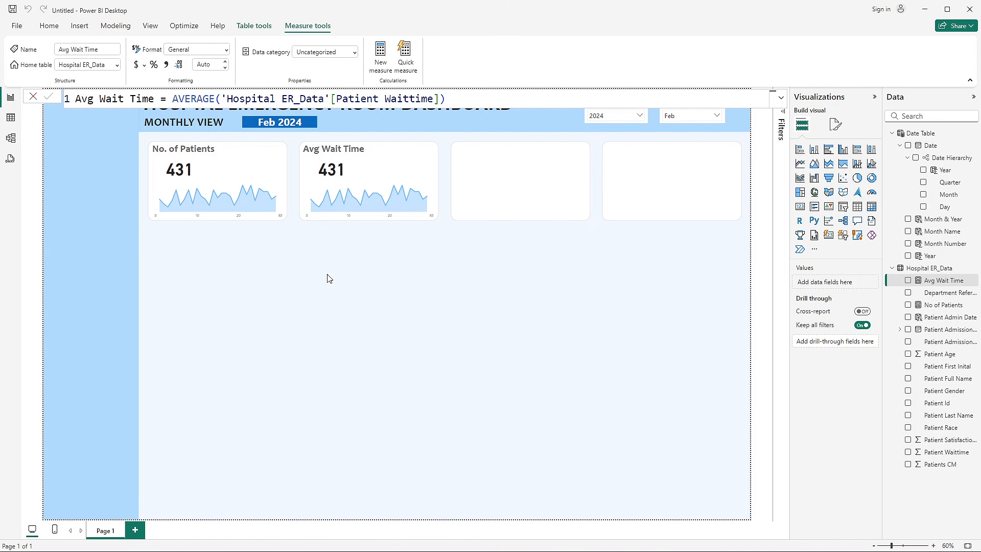
- Replace the No of Patients field with the Avg Wait Time measure in the second KPI card's callout value
{"action": "left_click", "coordinate": [337, 174]}
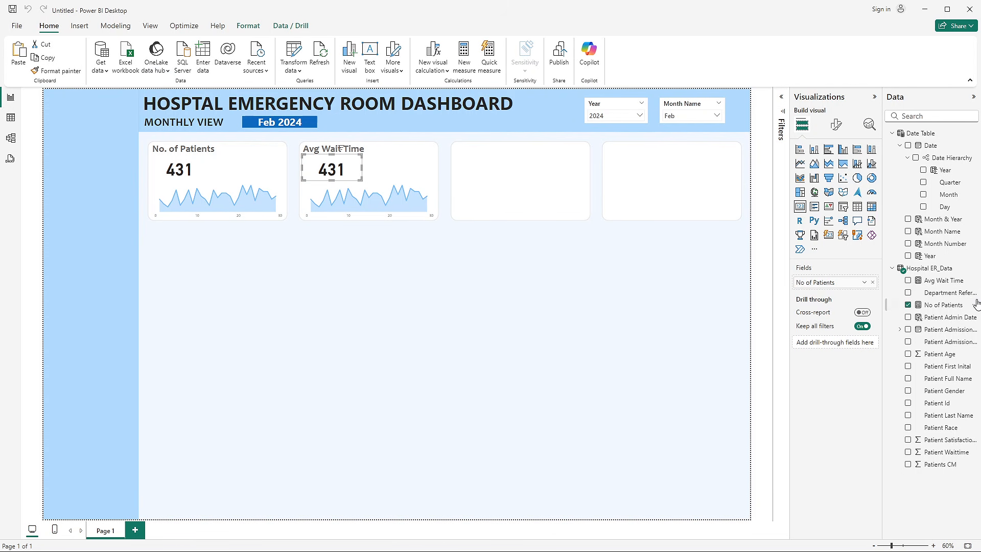
{"action": "left_click", "coordinate": [872, 283]}
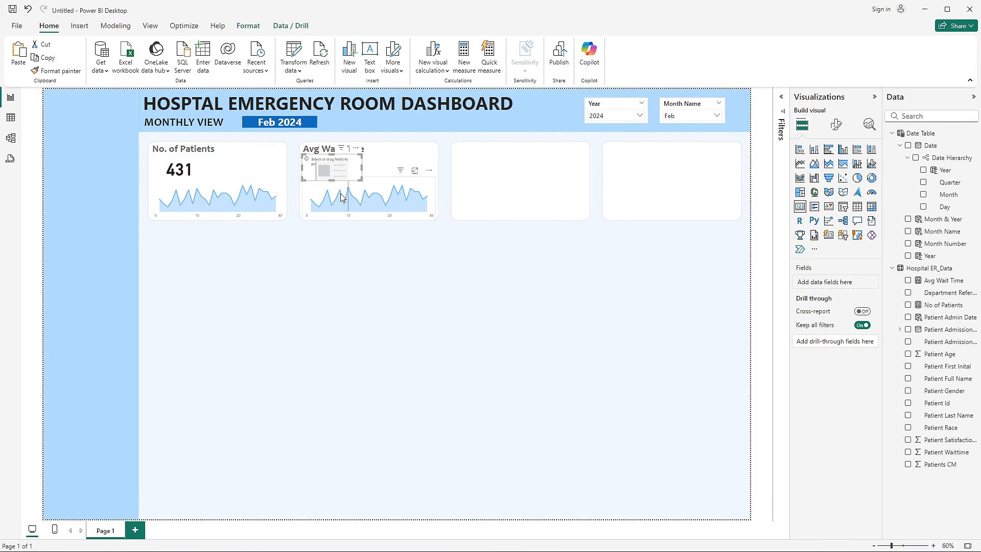
{"action": "left_click", "coordinate": [908, 281]}
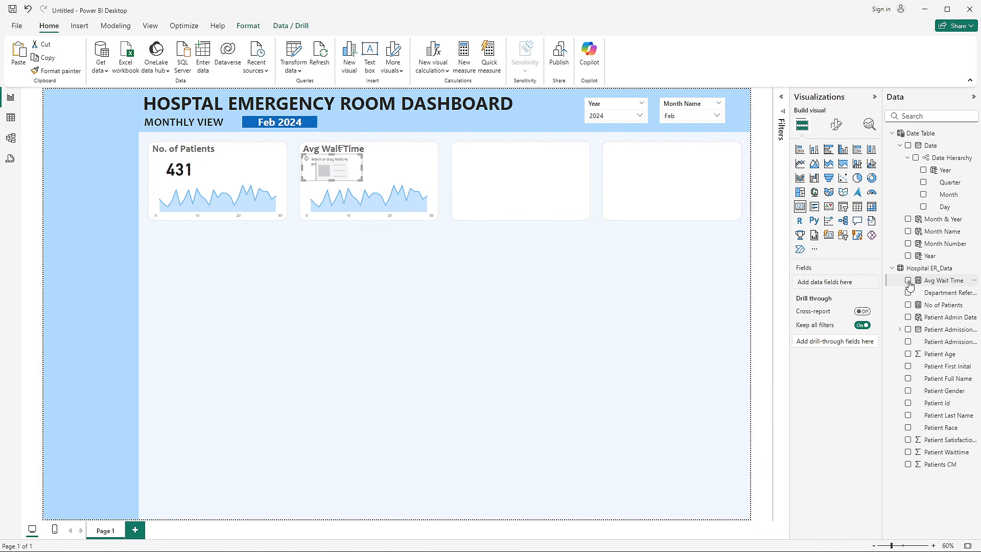
{"action": "left_click", "coordinate": [424, 257]}
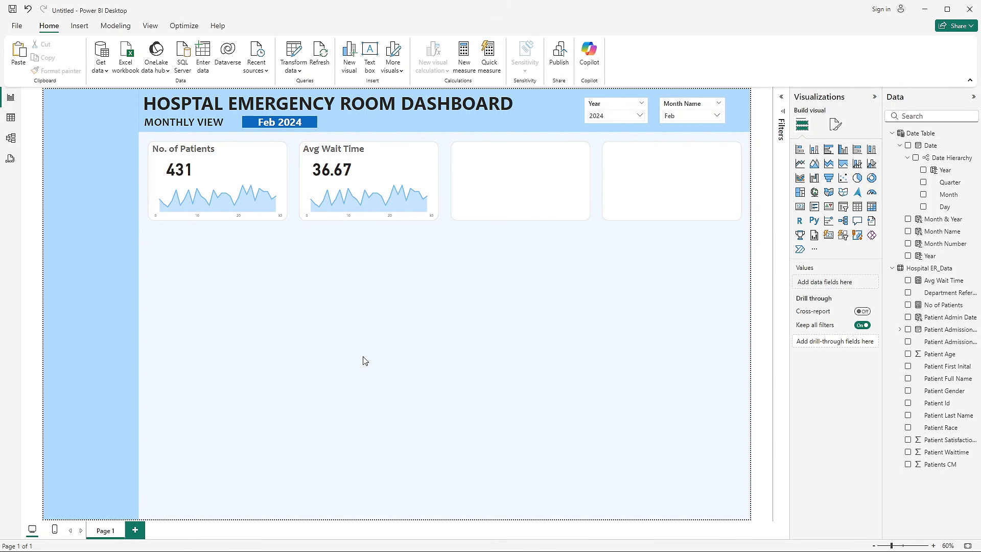
- Compare the Avg Wait Time value's format with the finished Hospital Emergency Room Analysis report and return to the untitled report
{"action": "key", "text": "alt+Tab"}
{"action": "key", "text": "alt+Tab"}
{"action": "key", "text": "alt+Tab"}
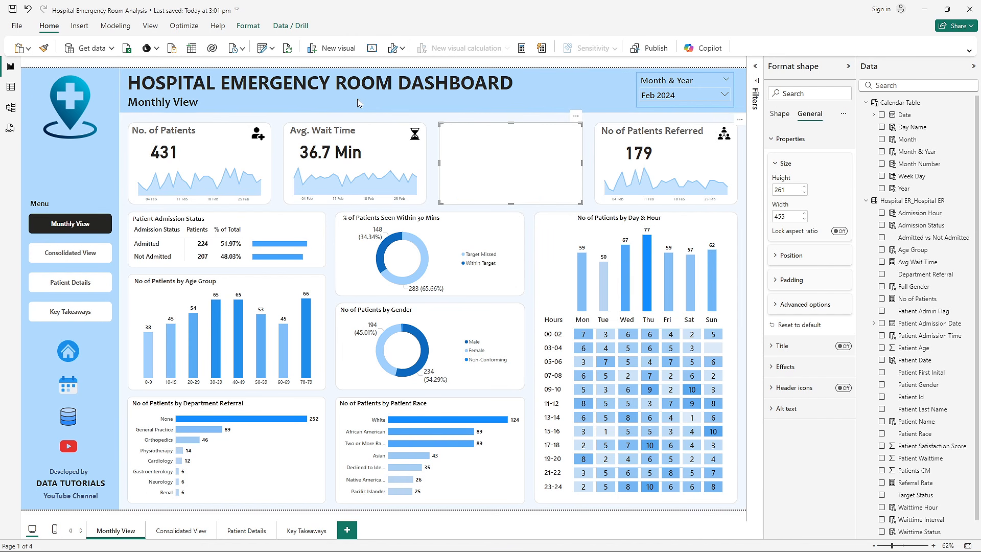
{"action": "key", "text": "alt+Tab"}
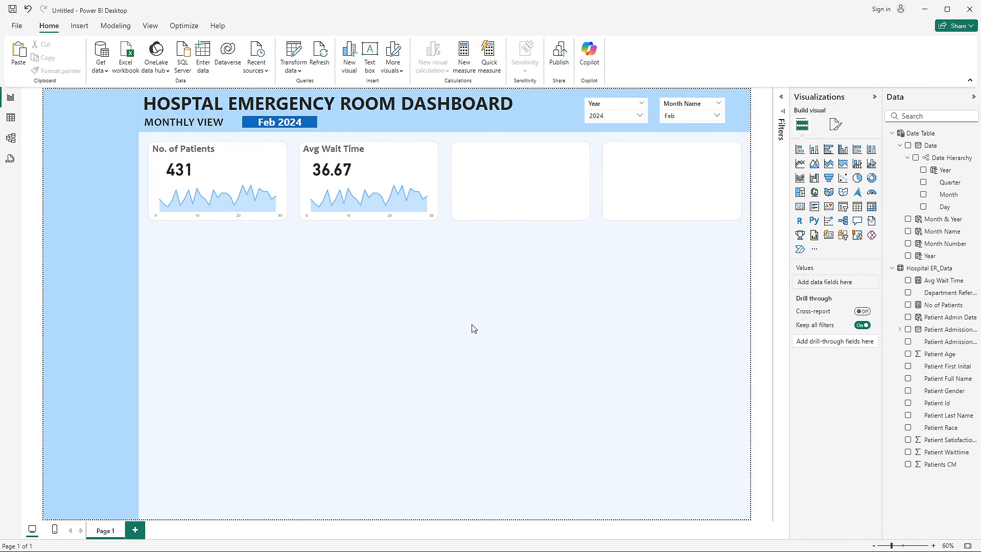
{"action": "key", "text": "alt+Tab"}
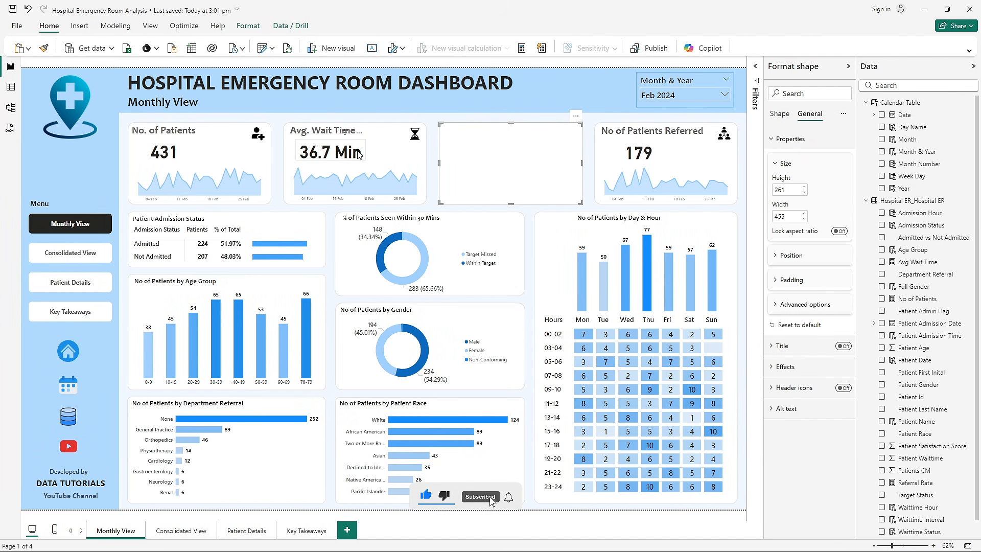
{"action": "key", "text": "alt+Tab"}
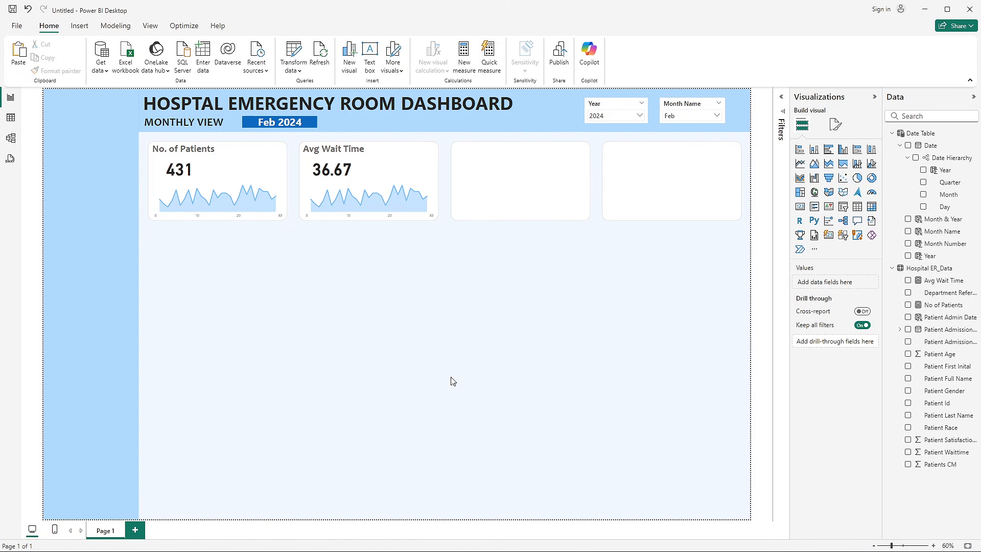
- Select the Avg Wait Time measure in the Hospital ER_Data table to access its formatting options
{"action": "left_click", "coordinate": [938, 280]}
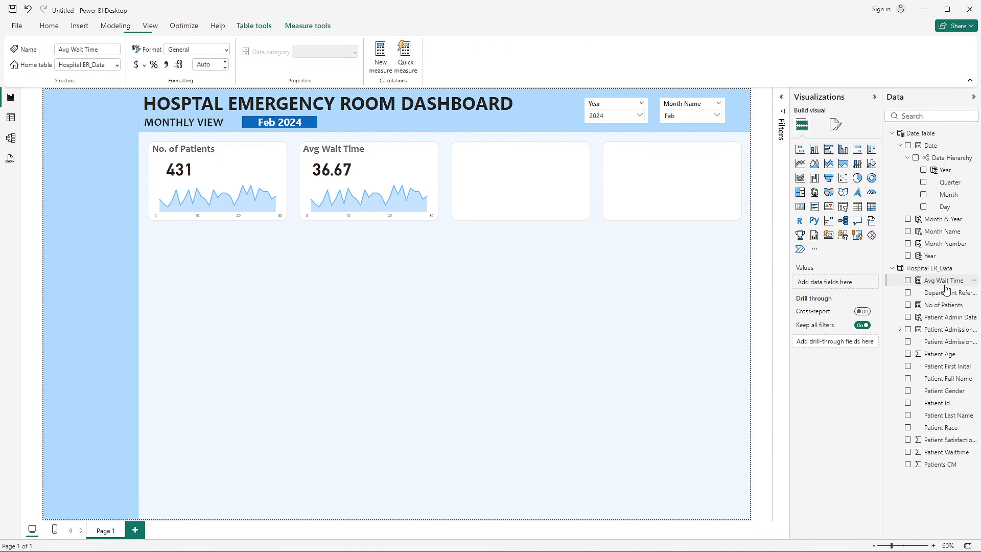
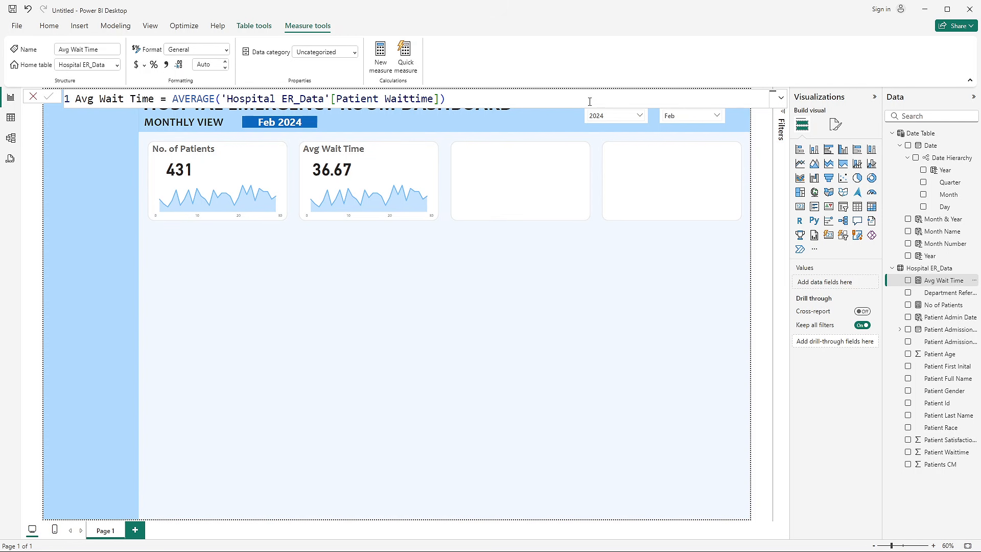
- Append & "Min" to the Avg Wait Time measure's formula and widen its card to show the full value
{"action": "left_click", "coordinate": [455, 98]}
{"action": "type", "text": "& \"Min\""}
{"action": "left_click", "coordinate": [47, 97]}
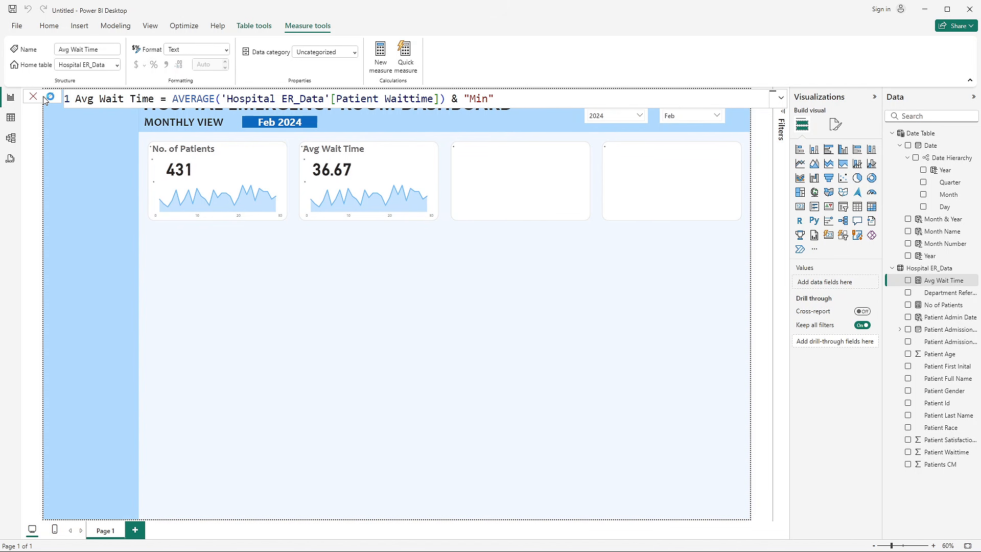
{"action": "left_click", "coordinate": [364, 173]}
{"action": "left_click_drag", "start_coordinate": [432, 173], "coordinate": [512, 171]}
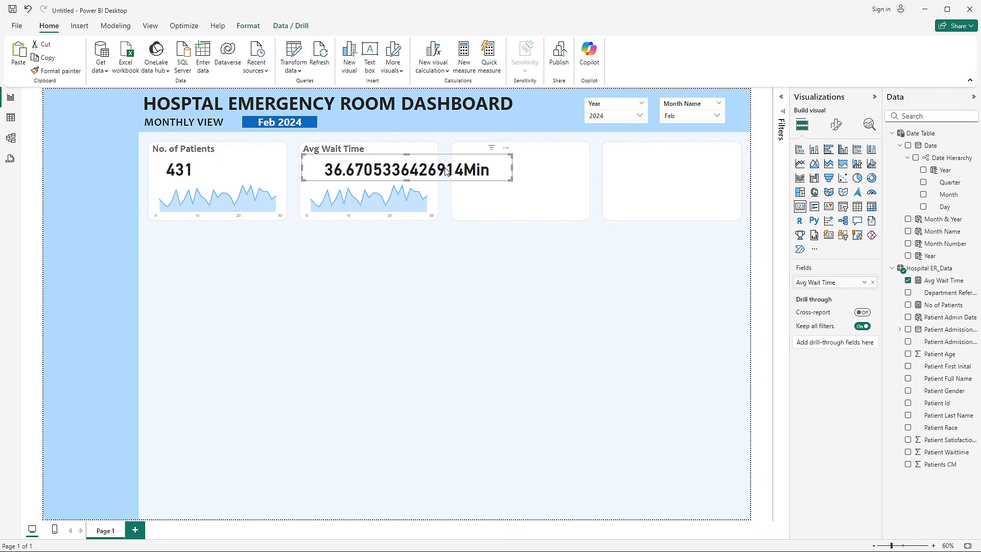
- Wrap the AVERAGE expression in the Avg Wait Time measure in FORMAT with the format string "0.0"
{"action": "left_click", "coordinate": [943, 280]}
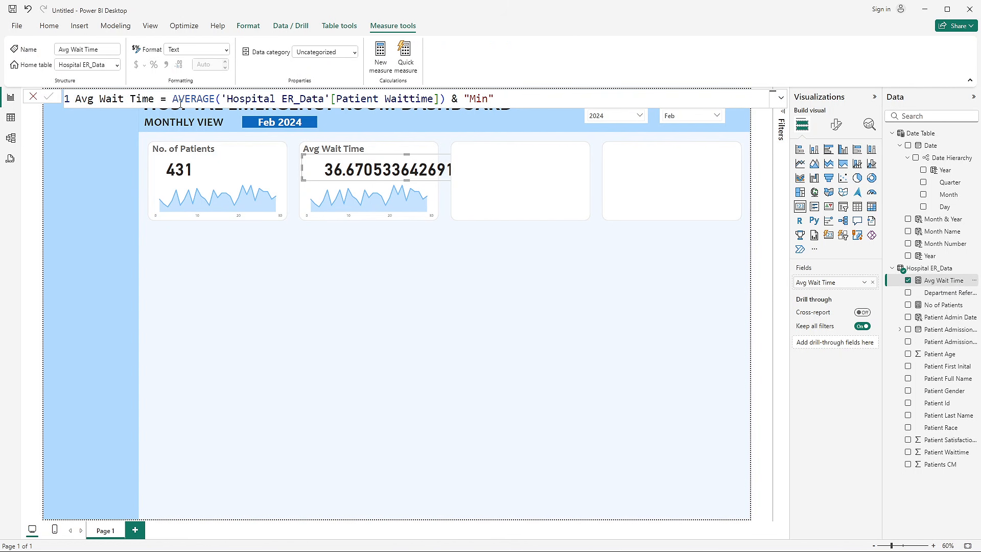
{"action": "double_click", "coordinate": [174, 102]}
{"action": "type", "text": "FORMAT"}
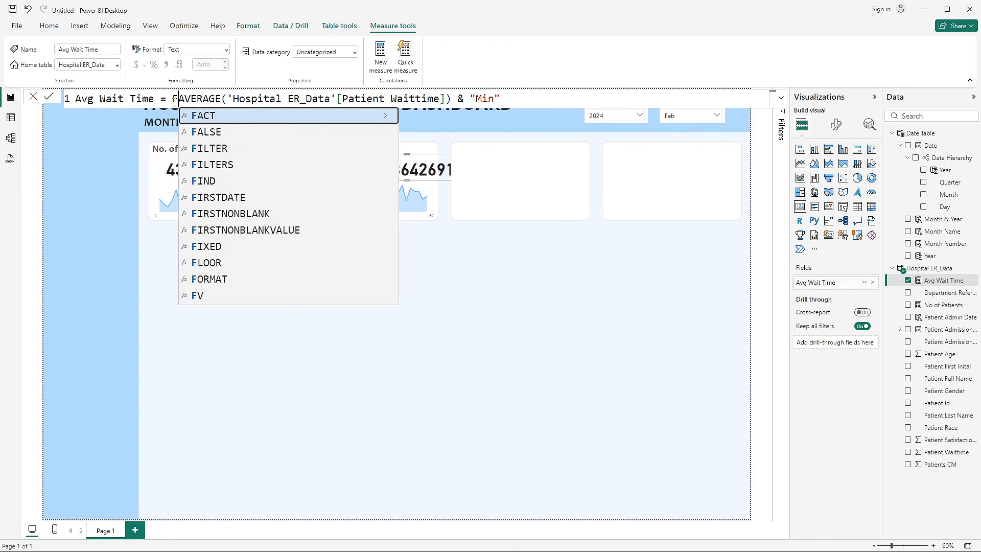
{"action": "type", "text": "("}
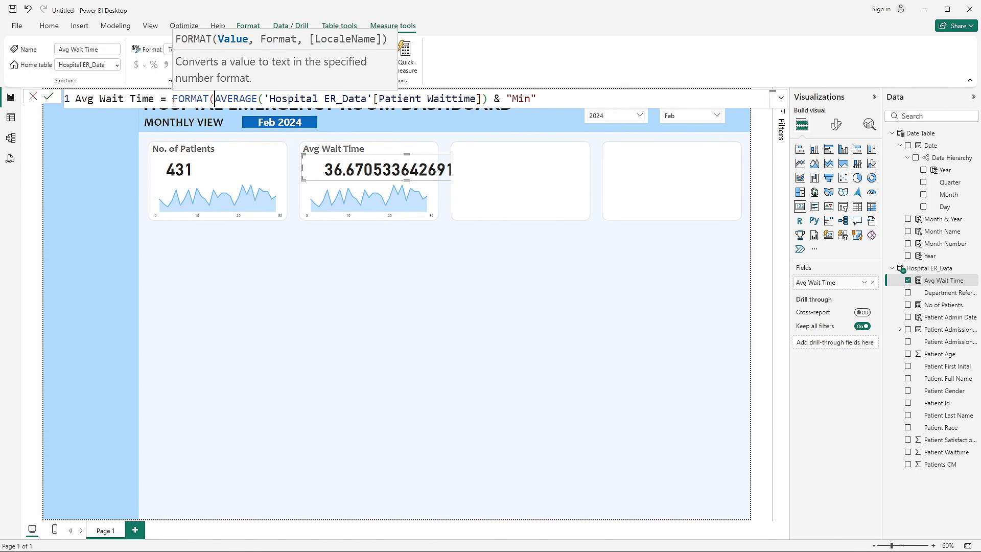
{"action": "left_click", "coordinate": [486, 99]}
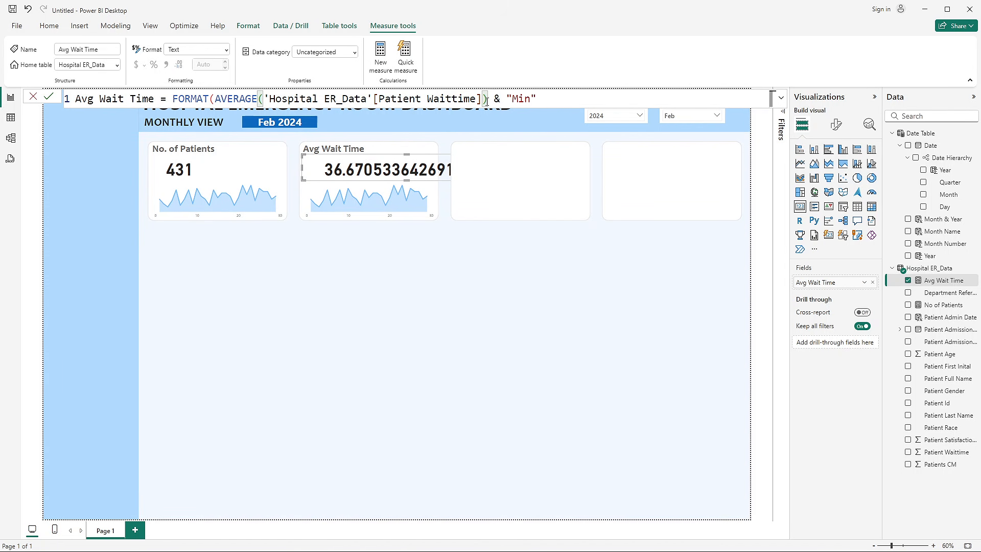
{"action": "type", "text": ", "}
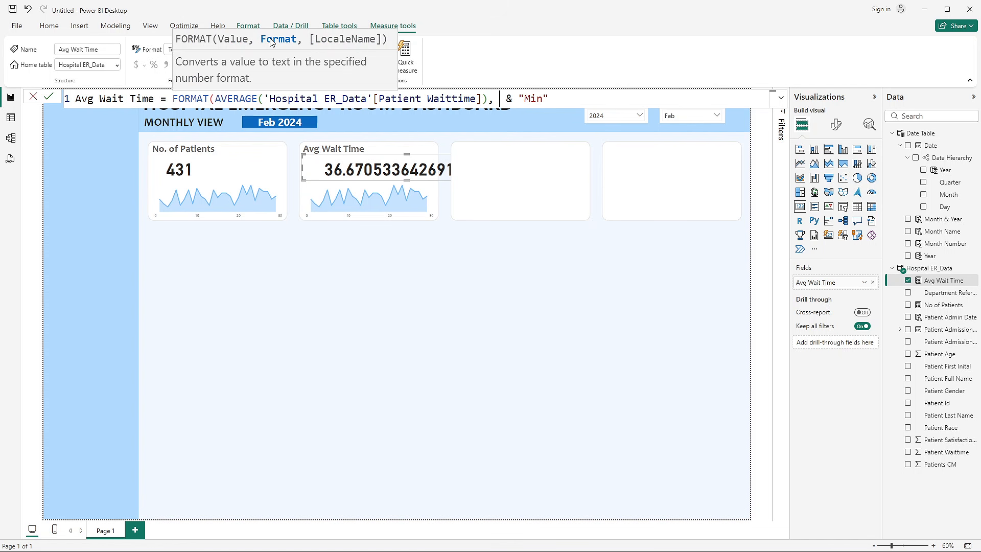
{"action": "type", "text": "0.0"}
{"action": "left_click", "coordinate": [501, 99]}
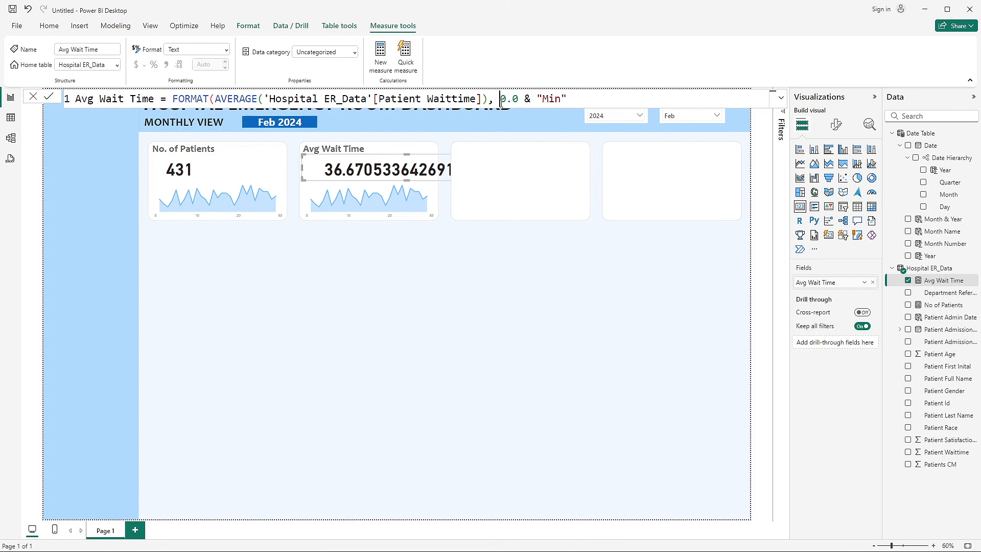
{"action": "type", "text": "\""}
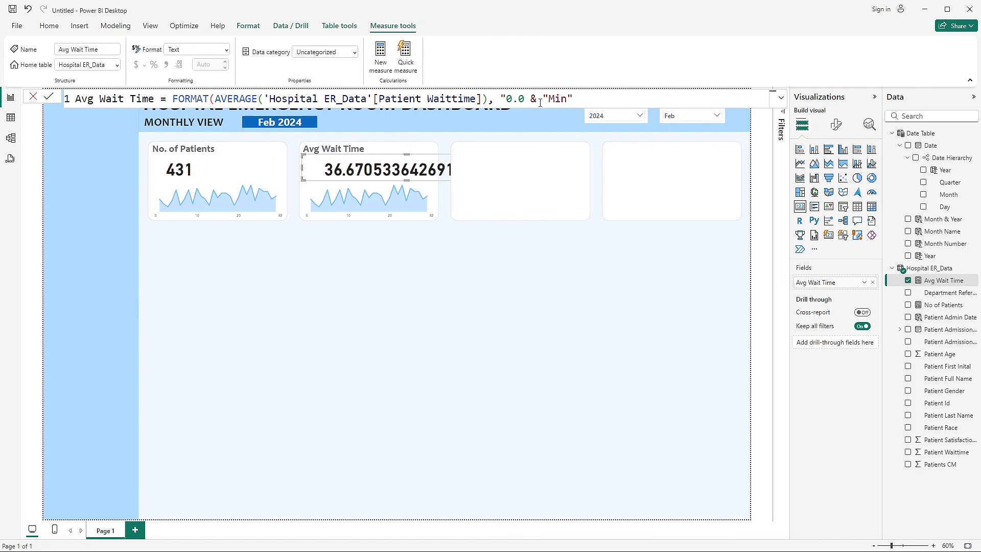
{"action": "left_click", "coordinate": [525, 101]}
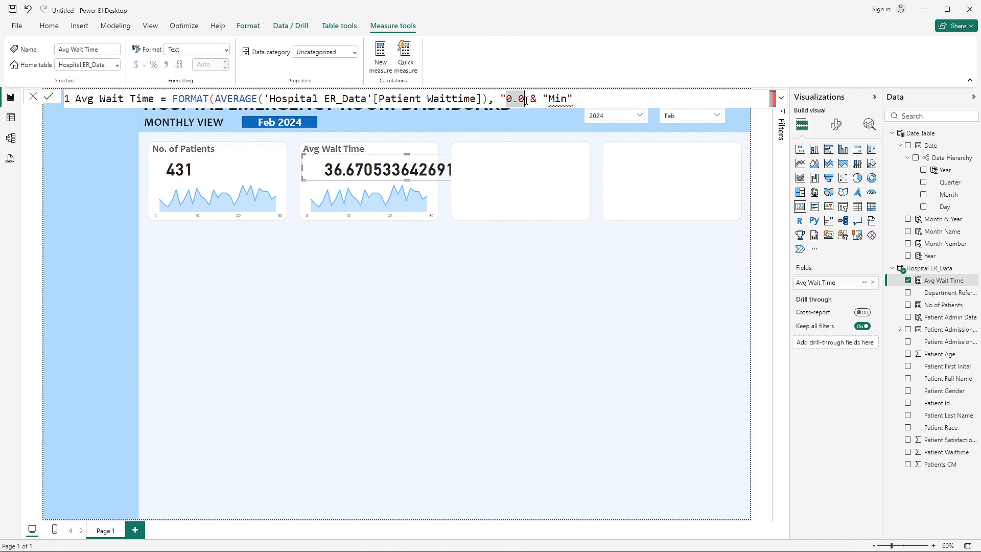
{"action": "type", "text": "\")"}
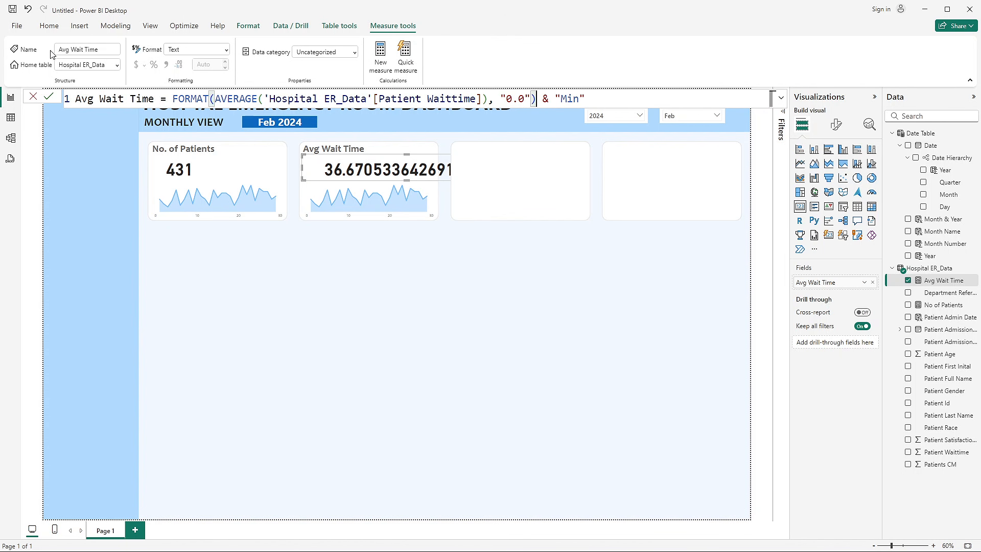
{"action": "left_click", "coordinate": [48, 96]}
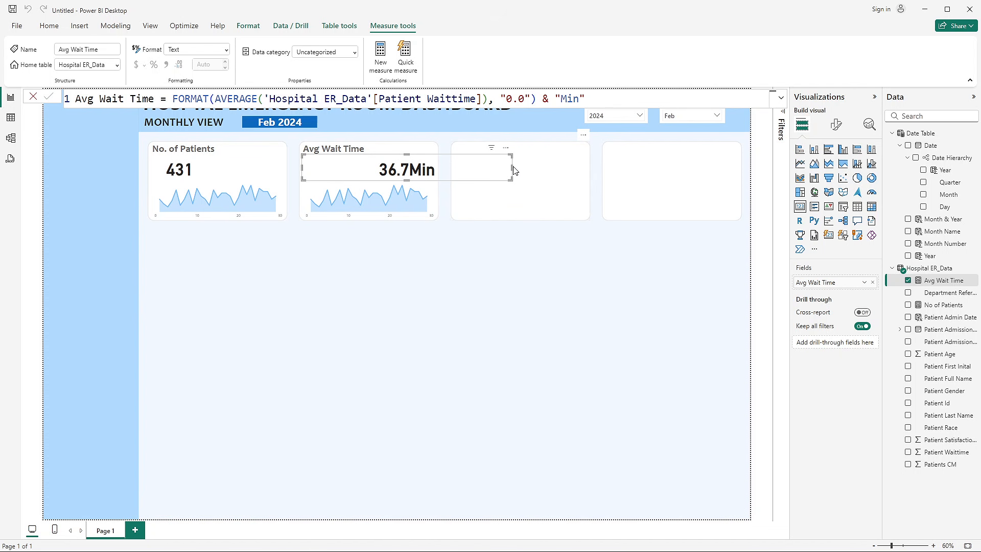
- Narrow the Avg Wait Time value card to fit inside its tile and nudge it into place under the title
{"action": "left_click_drag", "start_coordinate": [511, 168], "coordinate": [375, 170]}
{"action": "left_click", "coordinate": [392, 288]}
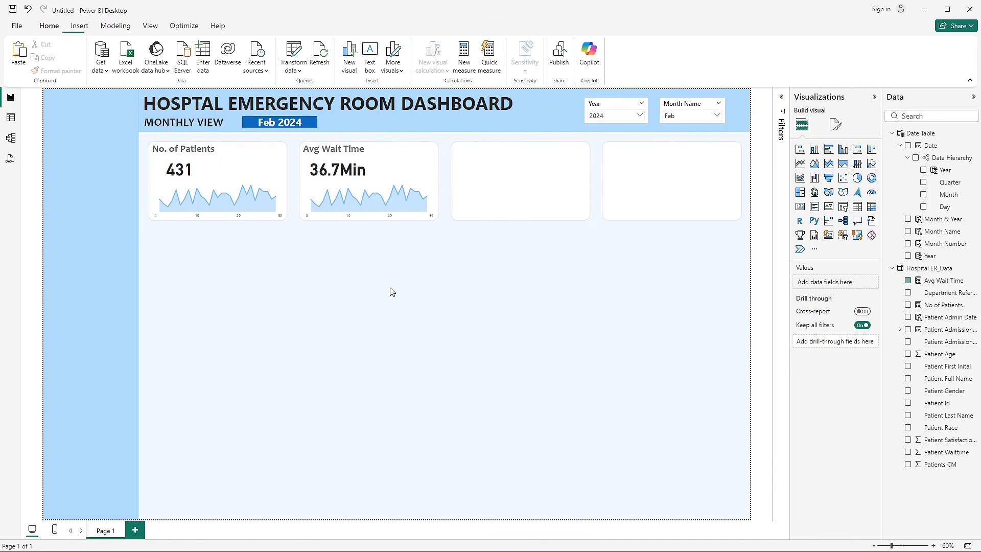
{"action": "left_click_drag", "start_coordinate": [337, 175], "coordinate": [340, 175]}
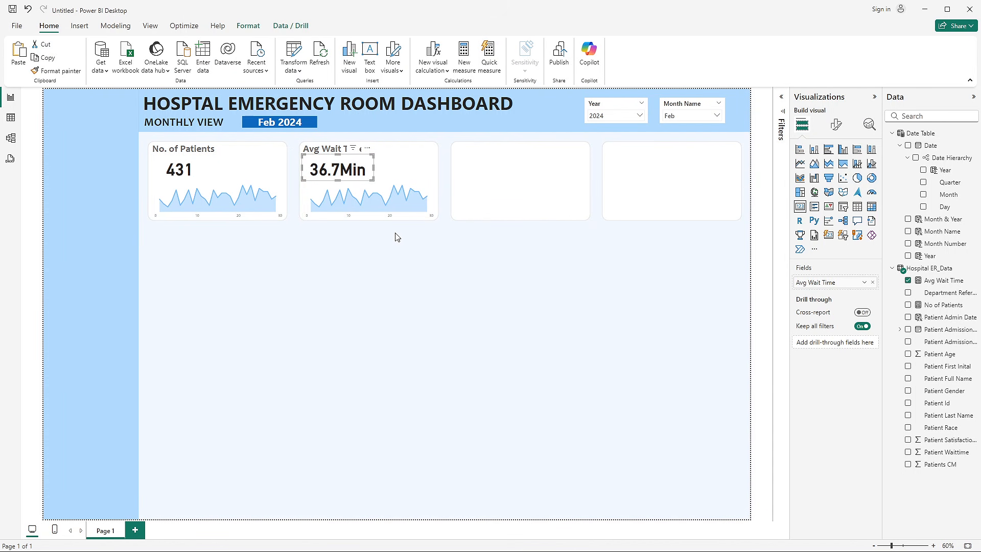
{"action": "left_click", "coordinate": [419, 254]}
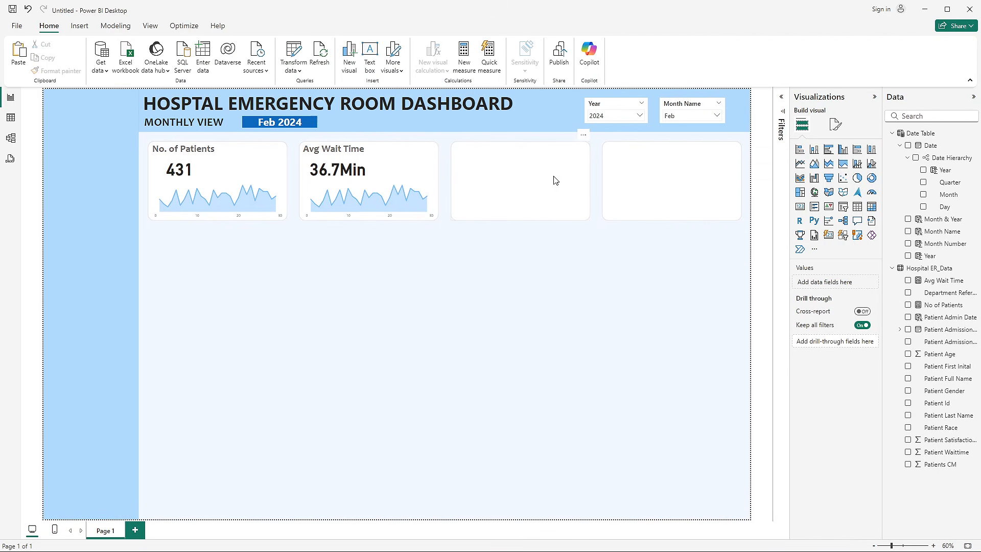
- Insert a space, & " ", before & "Min" in the Avg Wait Time measure's formula
{"action": "left_click", "coordinate": [343, 169]}
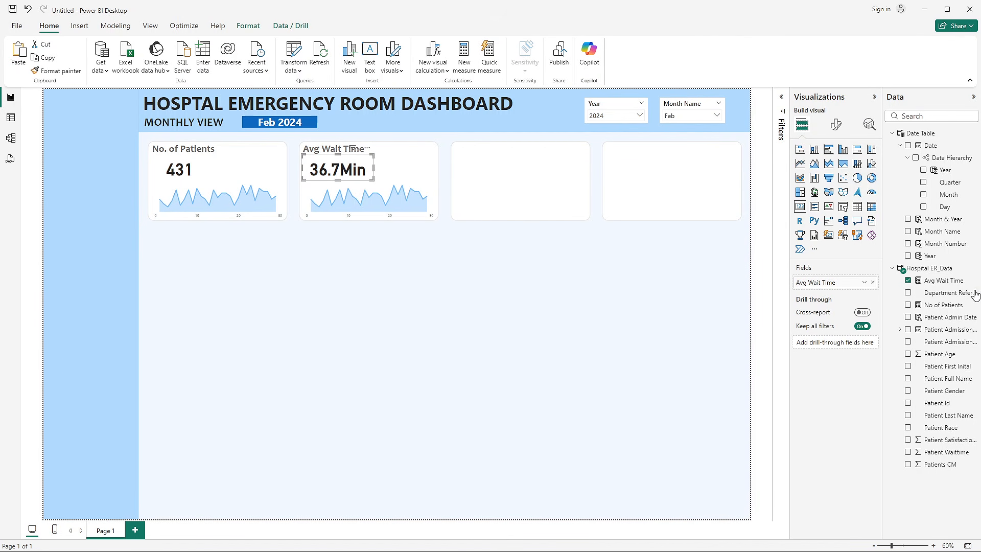
{"action": "left_click", "coordinate": [930, 284]}
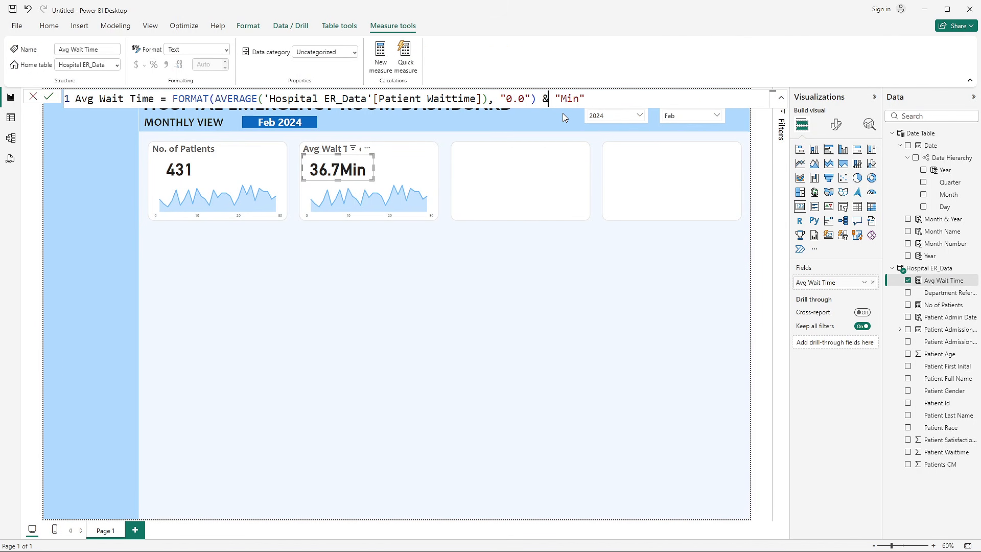
{"action": "type", "text": "\" &\" &"}
{"action": "key", "text": "Return"}
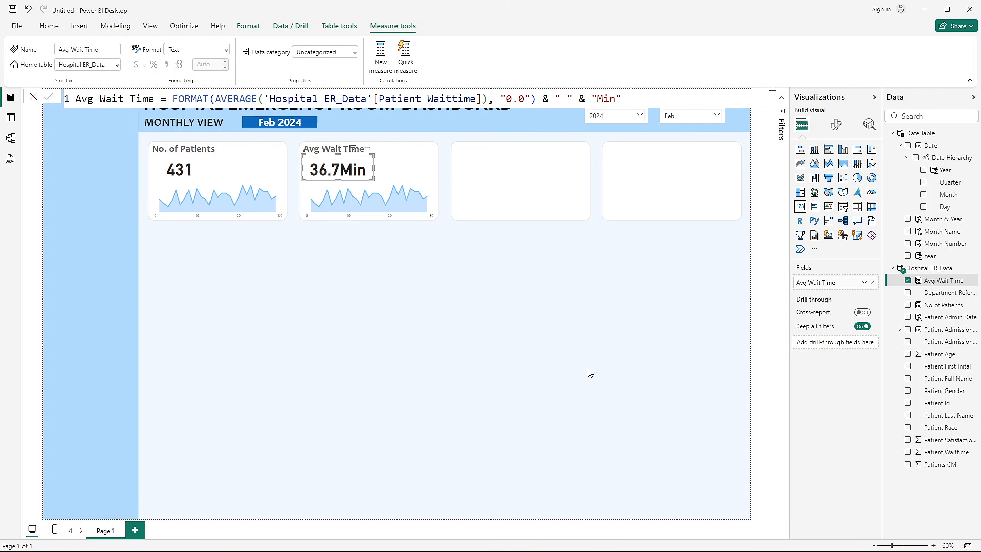
{"action": "left_click", "coordinate": [449, 269]}
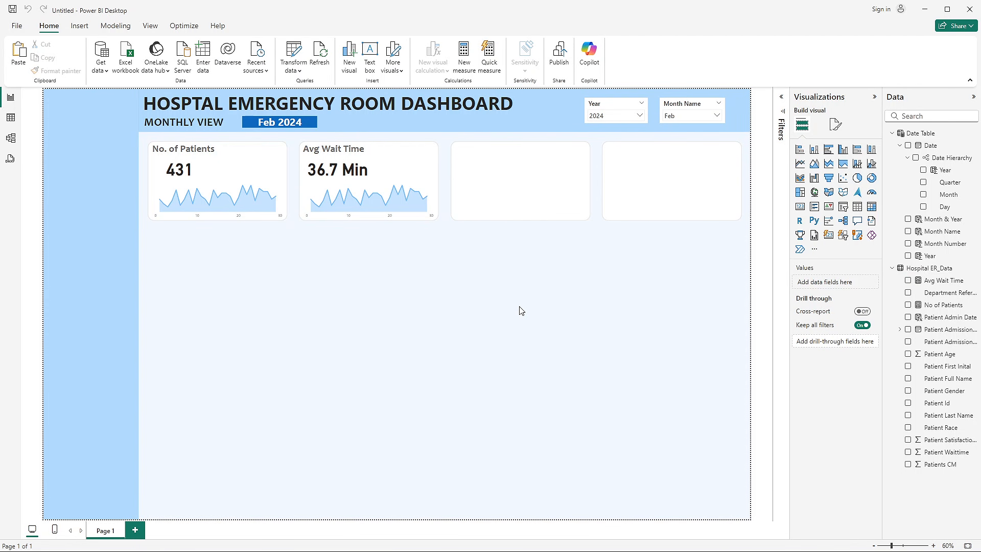
- Replace No of Patients on the Y-axis of the Avg Wait Time area chart with the average of Patient Waittime
{"action": "left_click", "coordinate": [384, 185]}
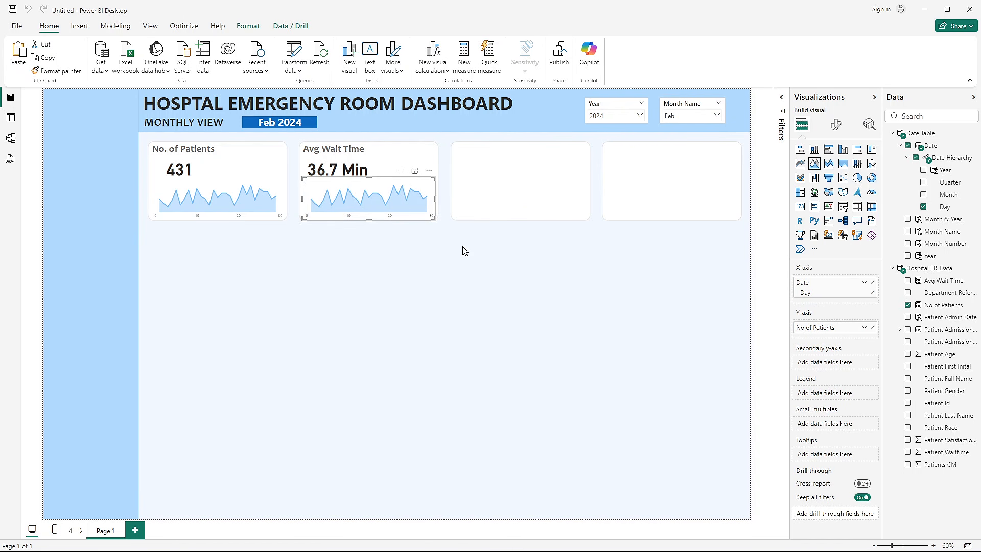
{"action": "left_click", "coordinate": [873, 328]}
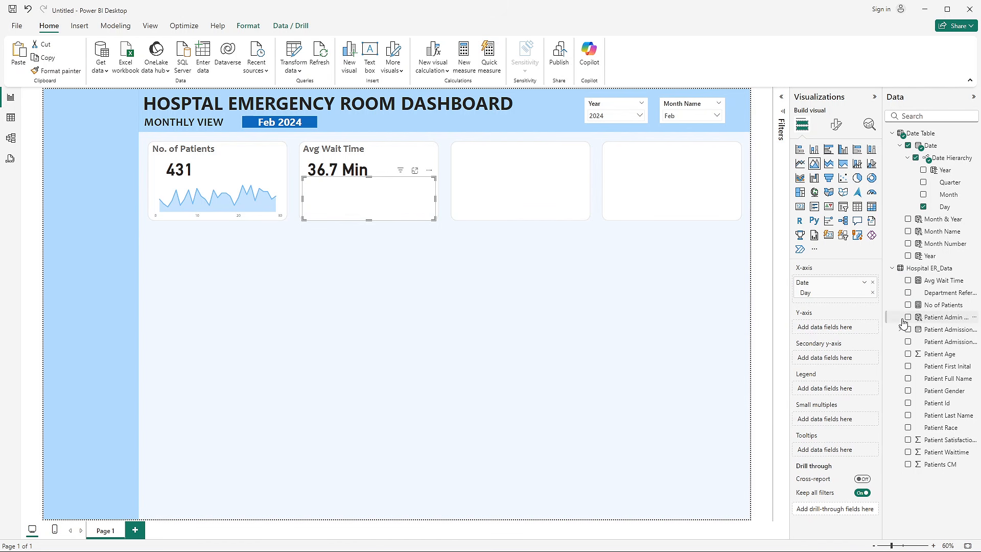
{"action": "left_click", "coordinate": [908, 281]}
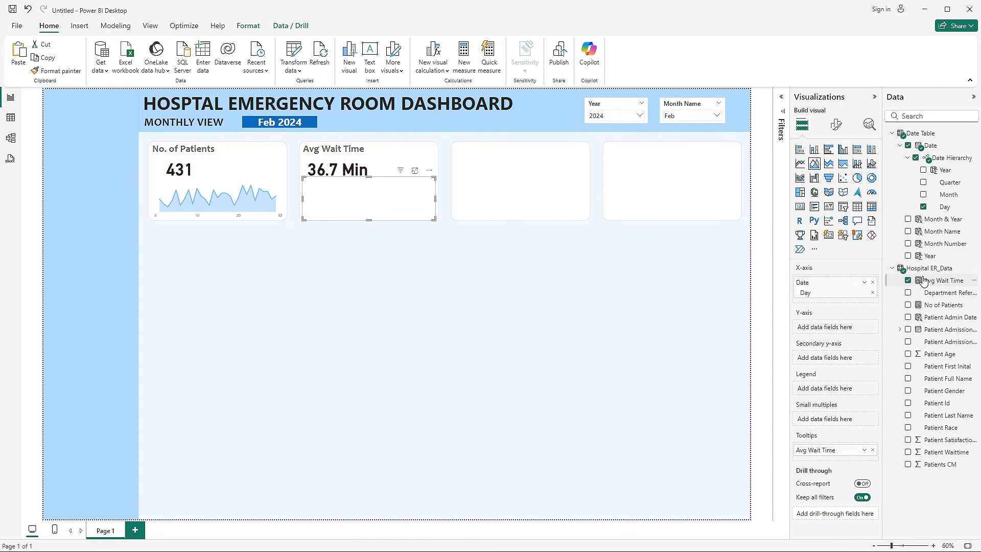
{"action": "left_click", "coordinate": [908, 281]}
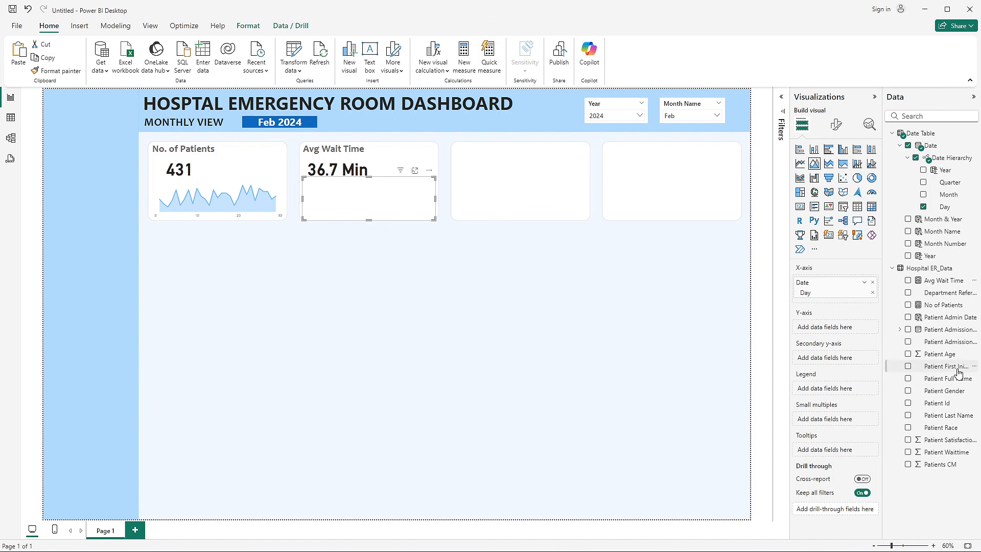
{"action": "mouse_move", "coordinate": [944, 455]}
{"action": "left_mouse_down"}
{"action": "mouse_move", "coordinate": [879, 424]}
{"action": "mouse_move", "coordinate": [804, 355]}
{"action": "mouse_move", "coordinate": [973, 443]}
{"action": "mouse_move", "coordinate": [950, 455]}
{"action": "mouse_move", "coordinate": [891, 395]}
{"action": "mouse_move", "coordinate": [850, 334]}
{"action": "mouse_move", "coordinate": [867, 332]}
{"action": "left_mouse_up"}
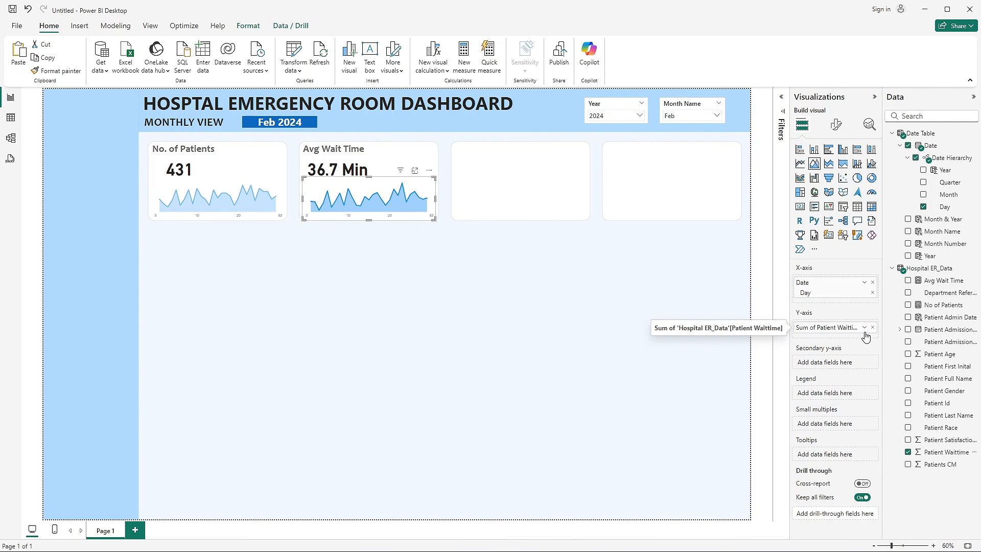
{"action": "left_click", "coordinate": [864, 328]}
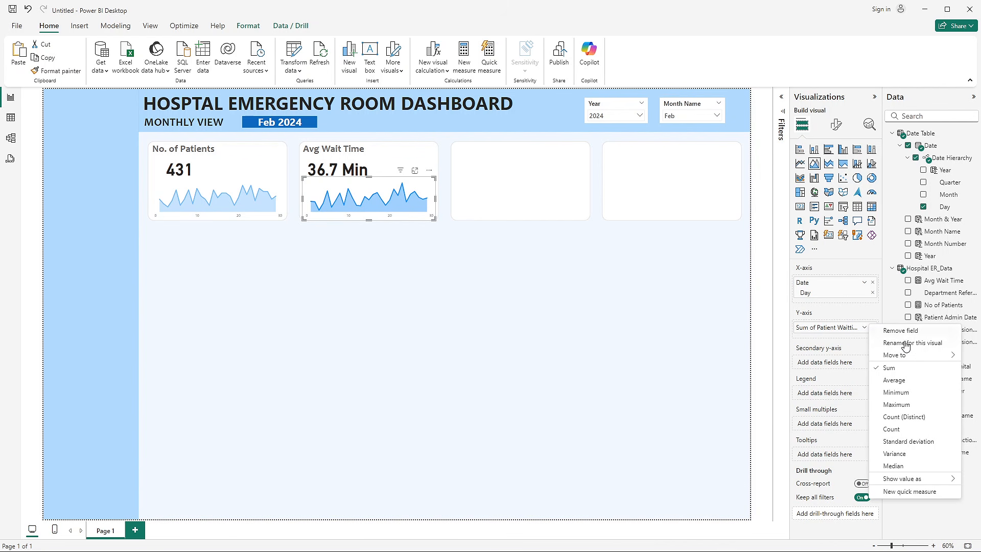
{"action": "left_click", "coordinate": [895, 382]}
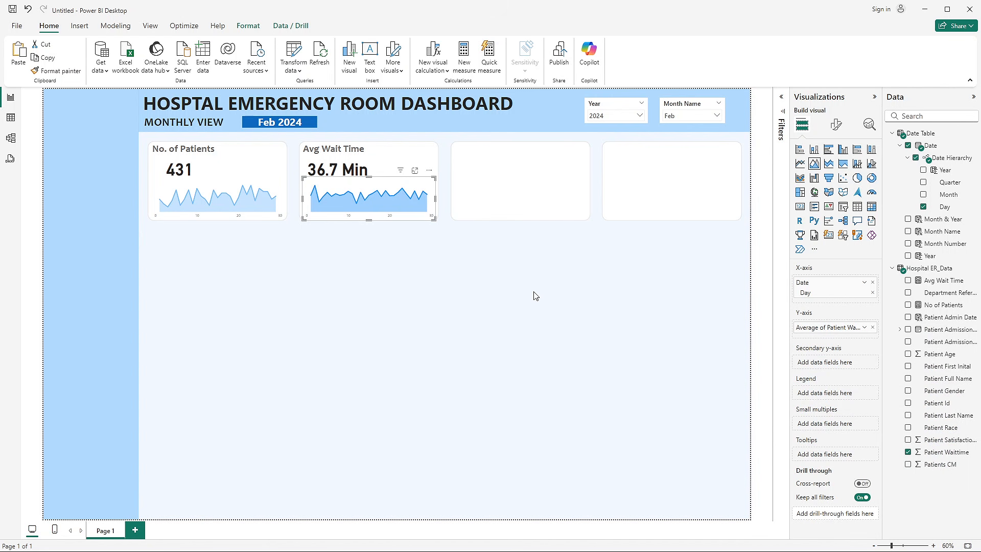
{"action": "left_click", "coordinate": [420, 311]}
- Set the Avg Wait Time area chart's line width to 3 px and its line color to #70BBFF
{"action": "mouse_move", "coordinate": [316, 191]}
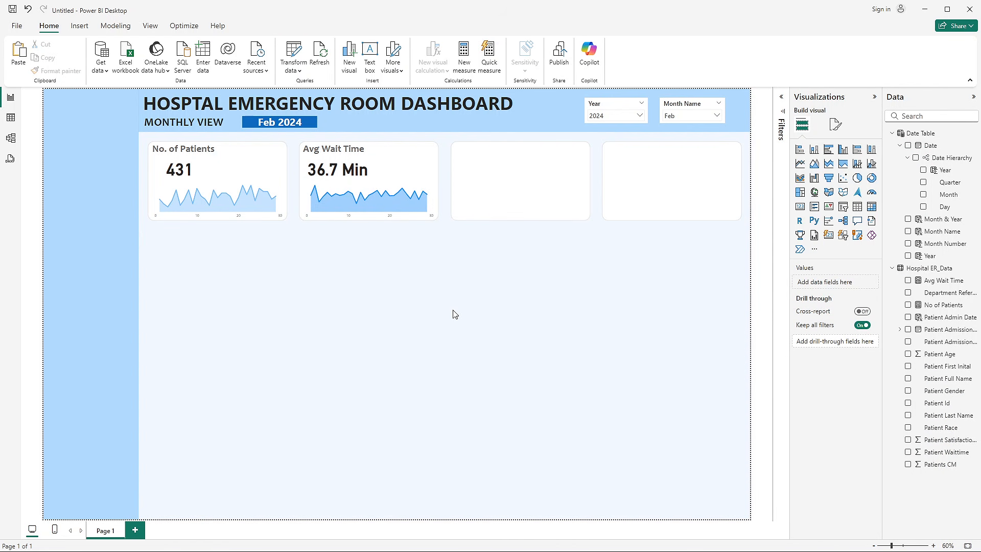
{"action": "left_click", "coordinate": [433, 185]}
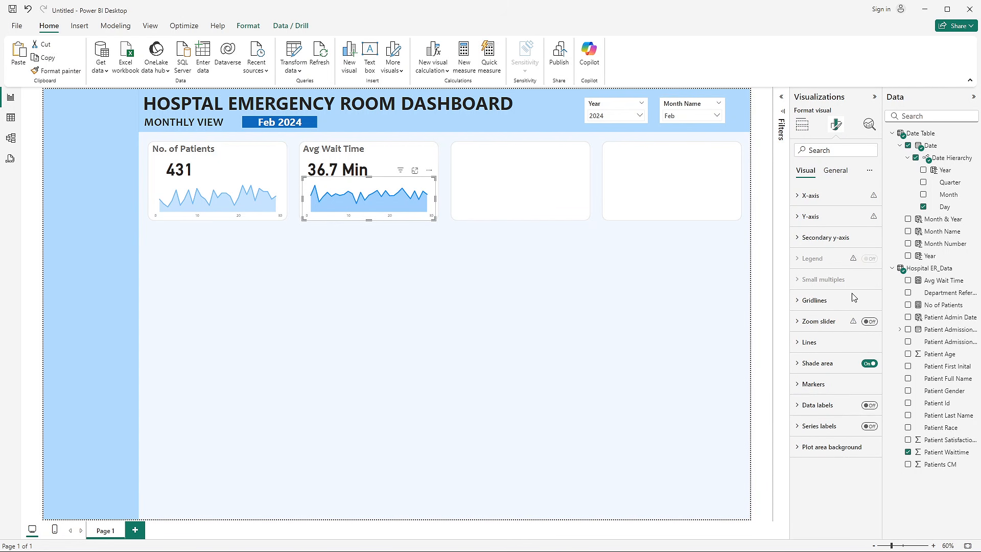
{"action": "left_click", "coordinate": [827, 348]}
{"action": "scroll", "coordinate": [833, 349], "scroll_direction": "down", "scroll_amount": 3}
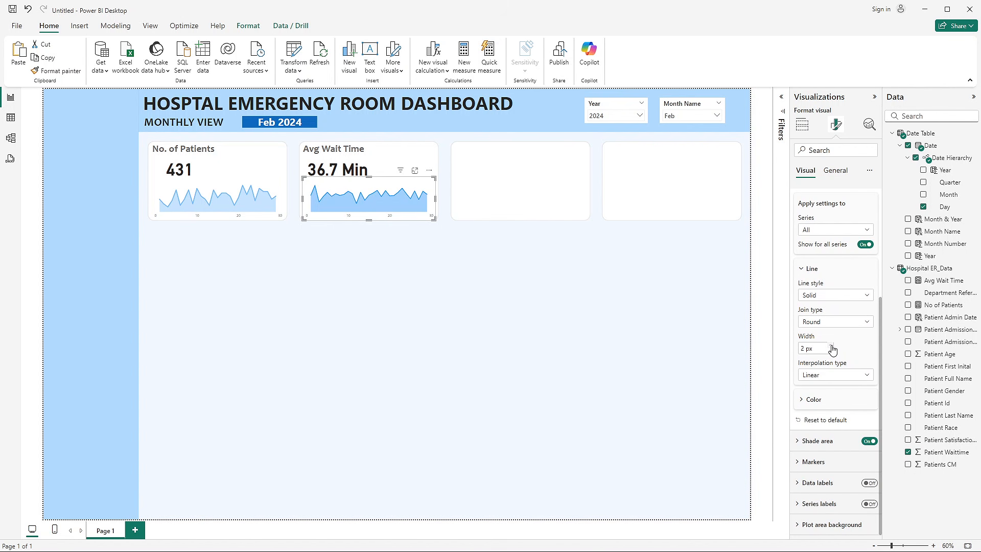
{"action": "left_click", "coordinate": [812, 399]}
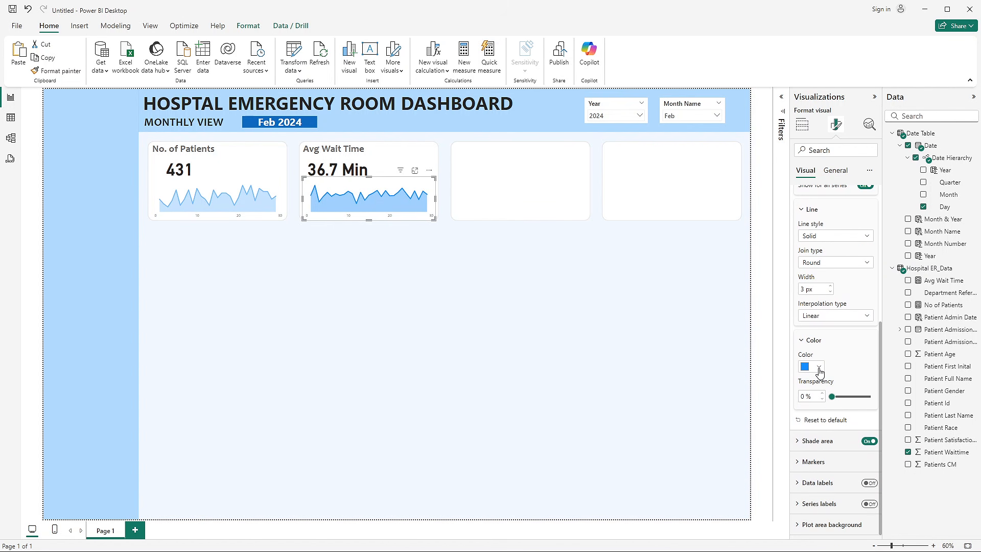
{"action": "left_click", "coordinate": [819, 367]}
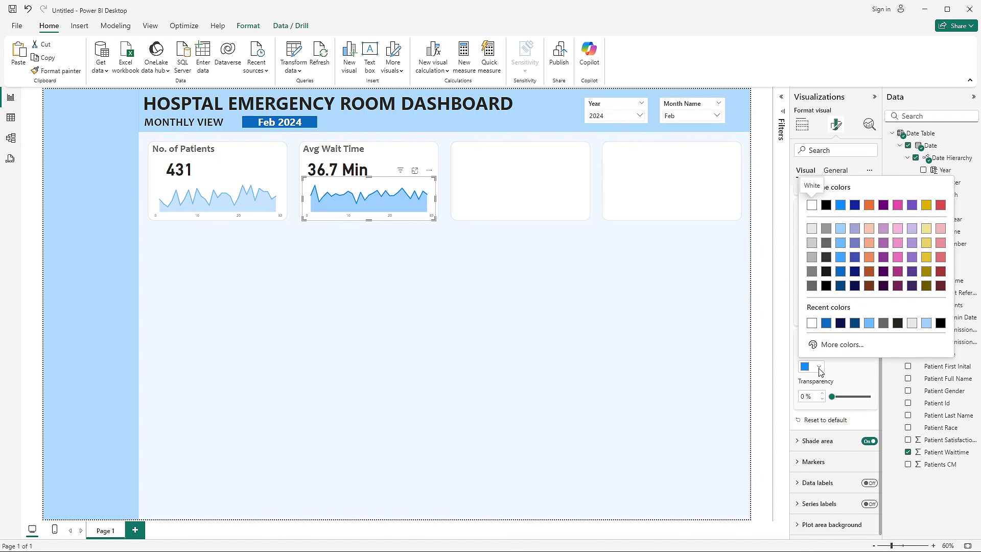
{"action": "left_click", "coordinate": [838, 344]}
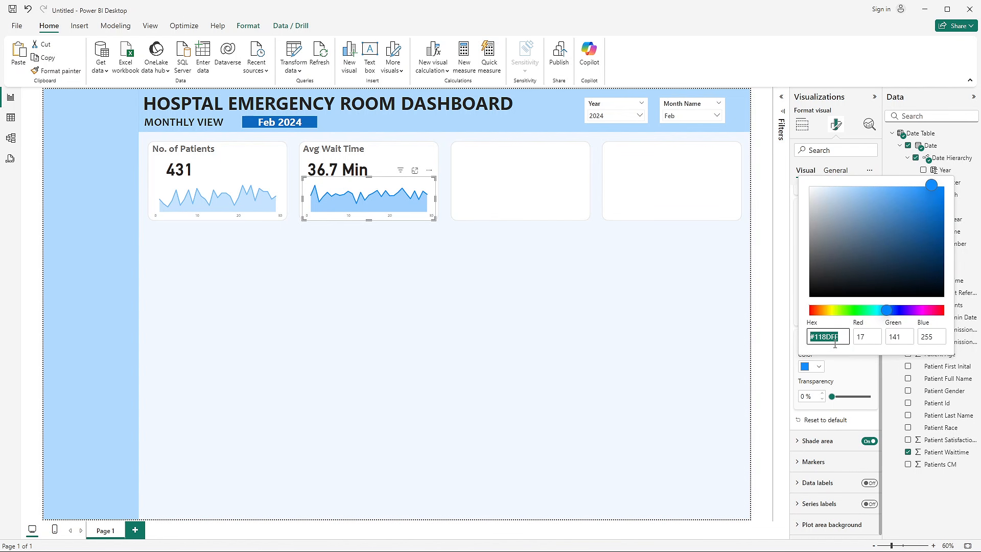
{"action": "type", "text": "#70bbff"}
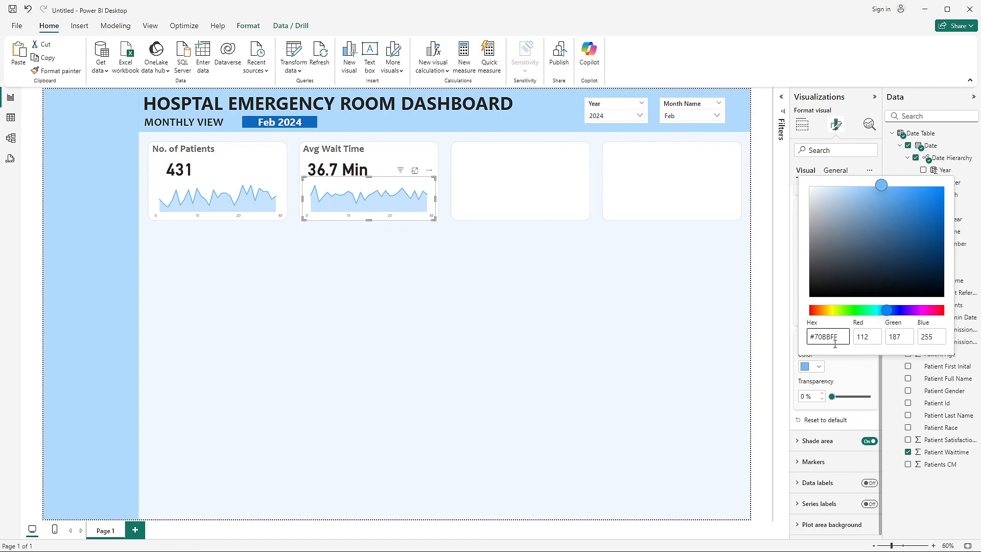
{"action": "left_click", "coordinate": [551, 372]}
{"action": "left_click", "coordinate": [403, 294]}
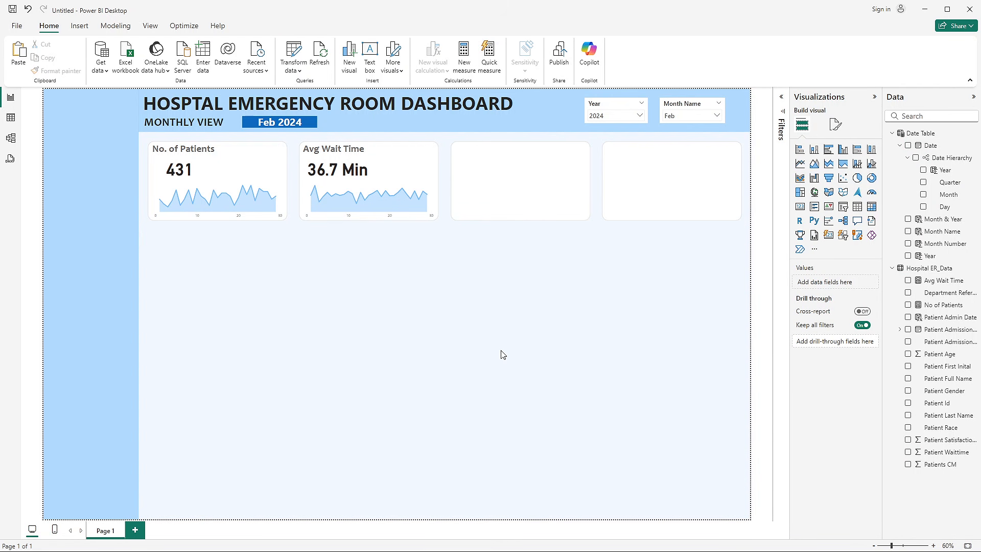
- Switch to the PowerPoint presentation and review the Patient Satisfaction Score requirement on the KPI's Requirements slide
{"action": "key", "text": "alt+Tab"}
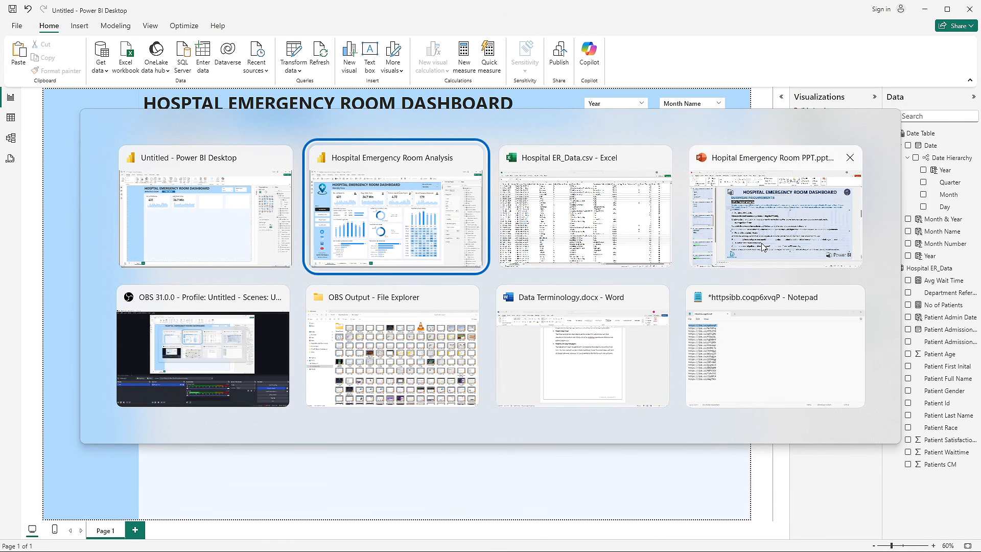
{"action": "left_click", "coordinate": [808, 251]}
{"action": "left_click", "coordinate": [187, 378]}
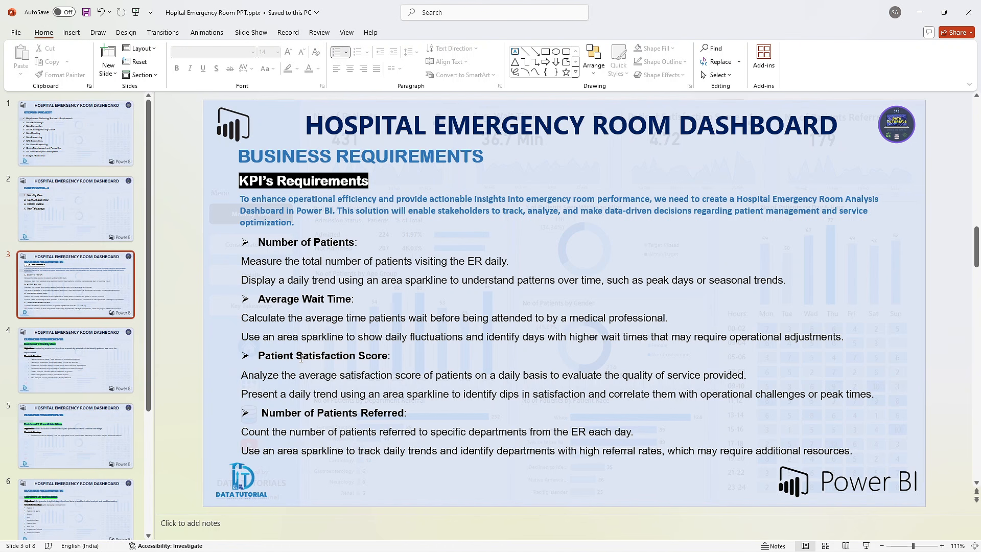
- Switch to the finished Hospital Emergency Room Analysis report and examine the title of its third KPI tile
{"action": "key", "text": "alt+Tab"}
{"action": "key", "text": "alt+Tab"}
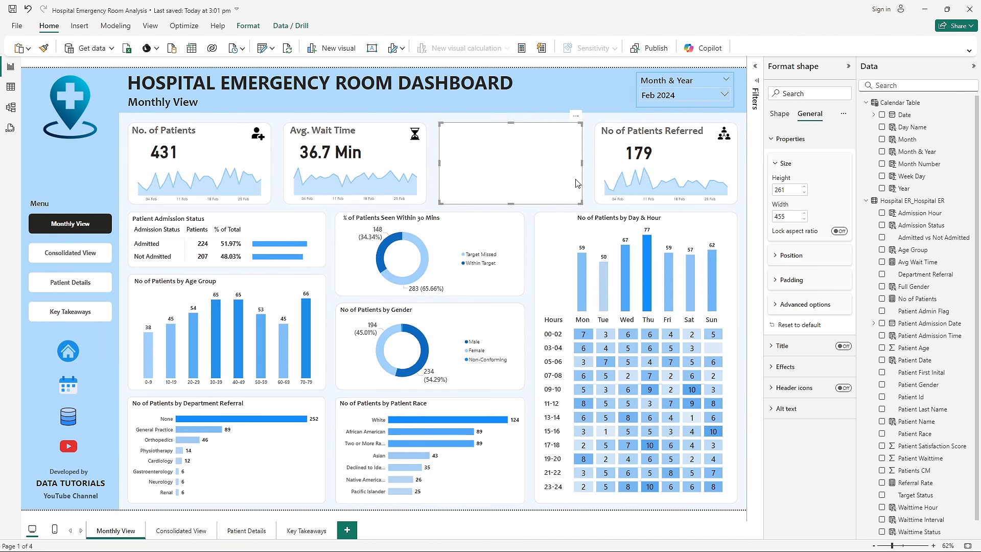
{"action": "left_click", "coordinate": [590, 188]}
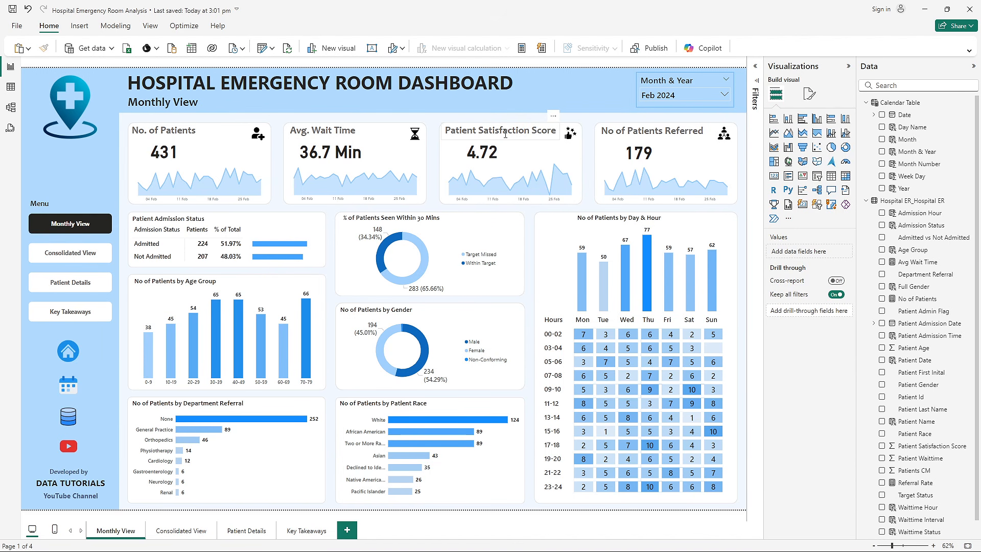
{"action": "left_click", "coordinate": [529, 132]}
{"action": "key", "text": "ctrl+a"}
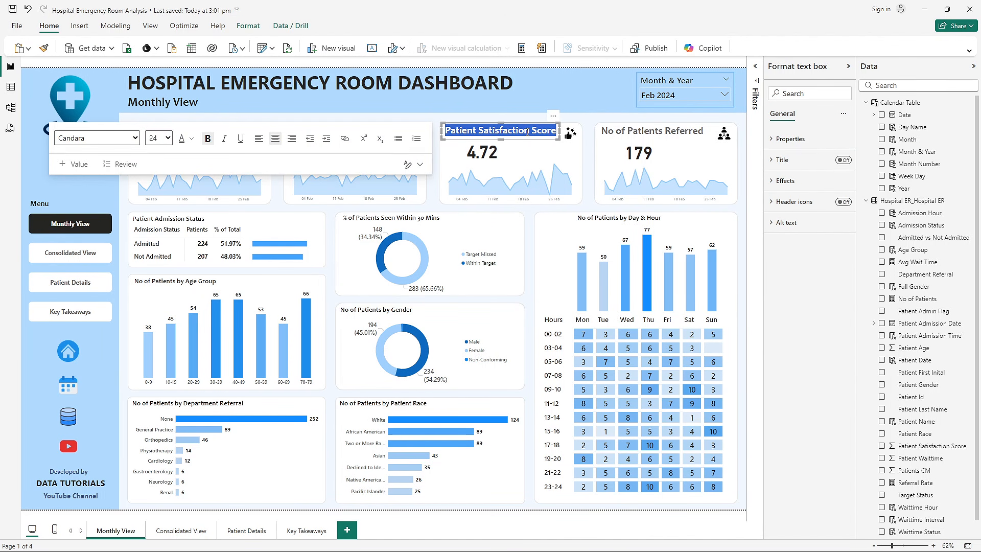
{"action": "key", "text": "alt+Tab"}
{"action": "key", "text": "alt+Tab"}
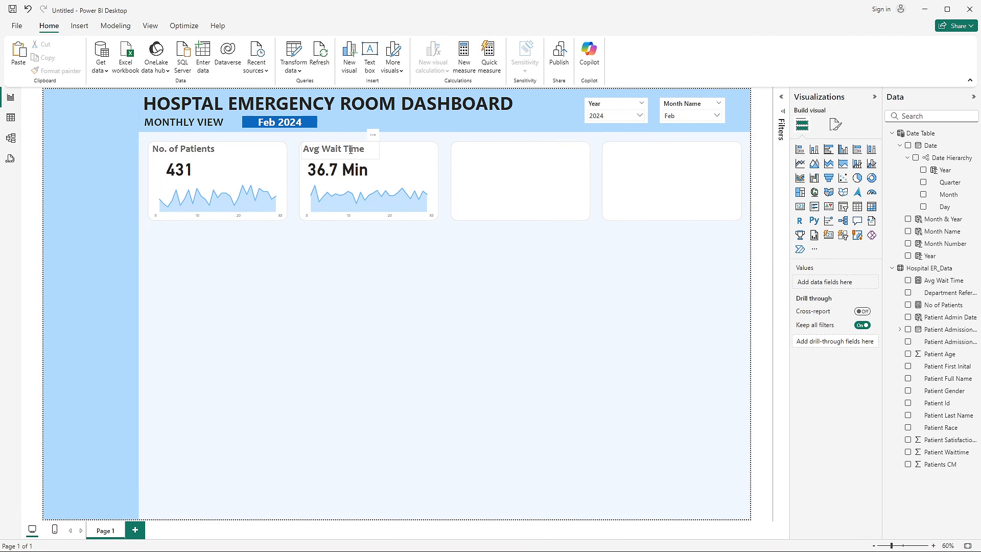
- Duplicate the Avg Wait Time title text box and place the copy at the top of the third KPI tile
{"action": "left_click", "coordinate": [351, 150]}
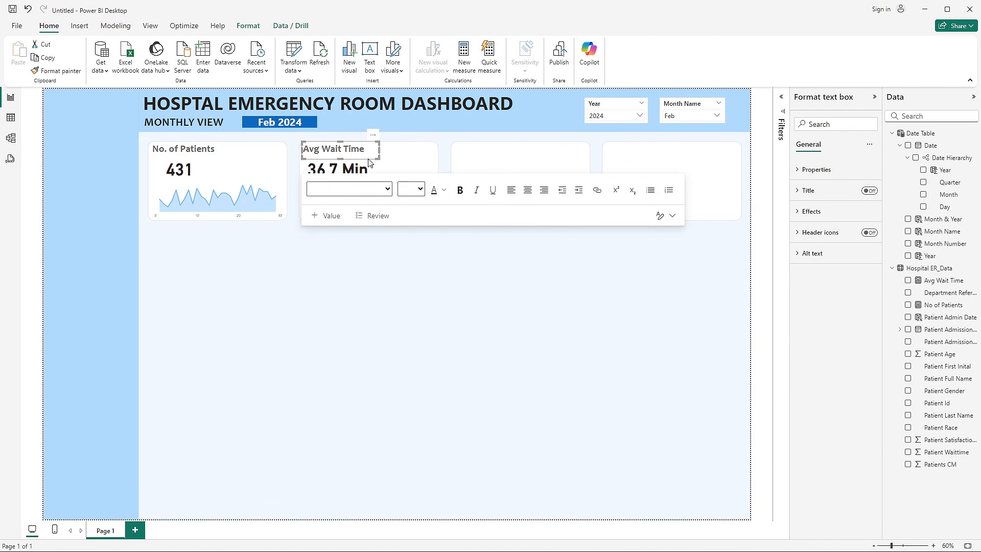
{"action": "key", "text": "ctrl+c"}
{"action": "key", "text": "ctrl+v"}
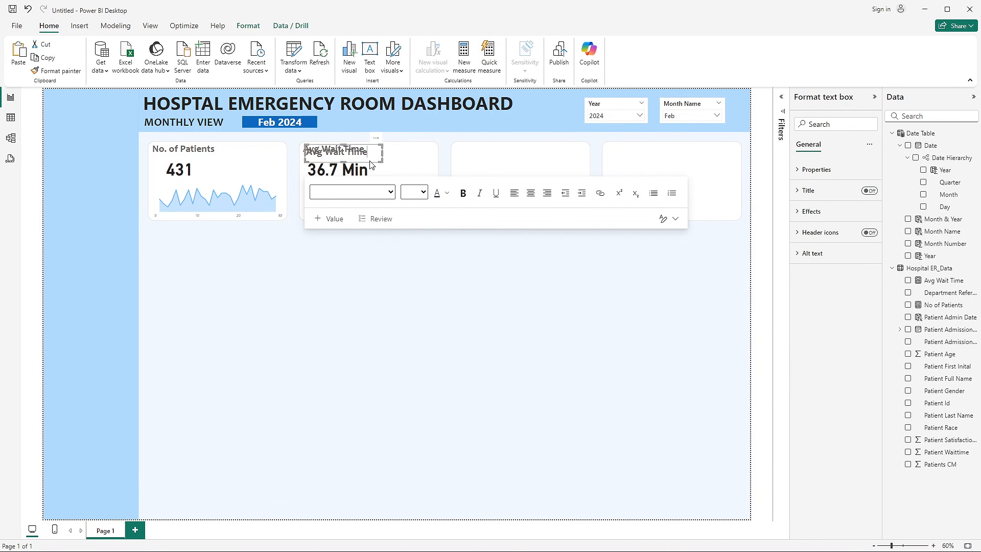
{"action": "left_click_drag", "start_coordinate": [370, 155], "coordinate": [363, 155]}
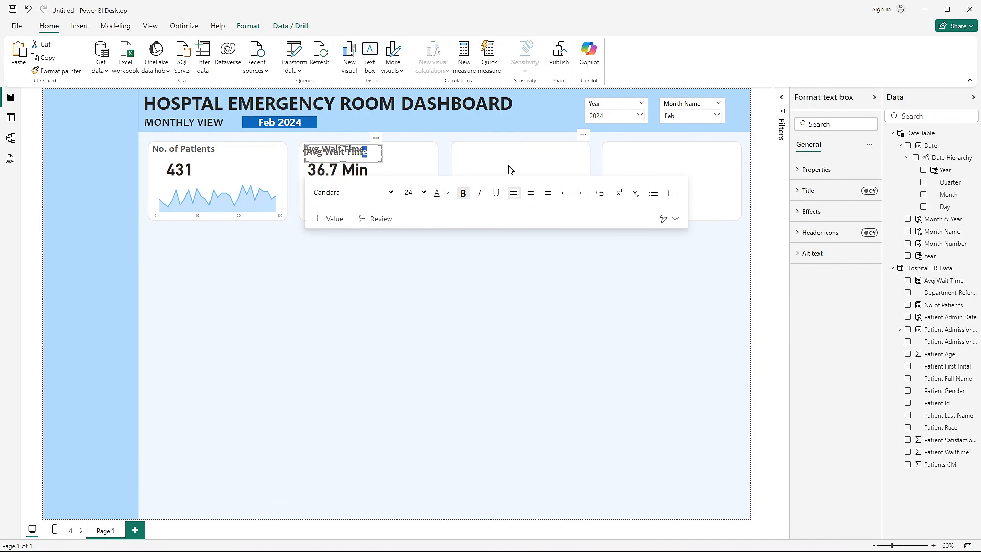
{"action": "left_click", "coordinate": [381, 160]}
{"action": "left_click", "coordinate": [444, 216]}
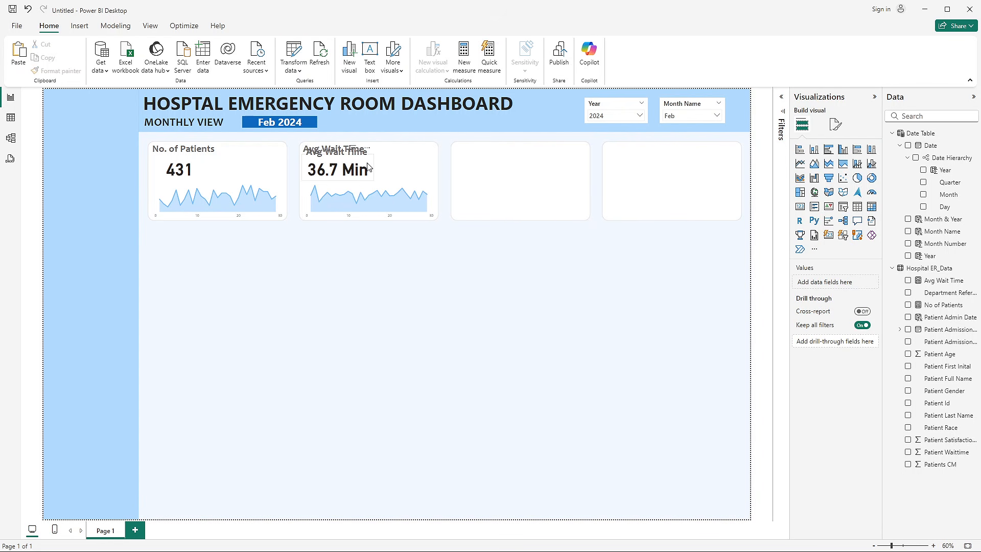
{"action": "left_click_drag", "start_coordinate": [372, 165], "coordinate": [520, 160]}
{"action": "triple_click", "coordinate": [508, 148]}
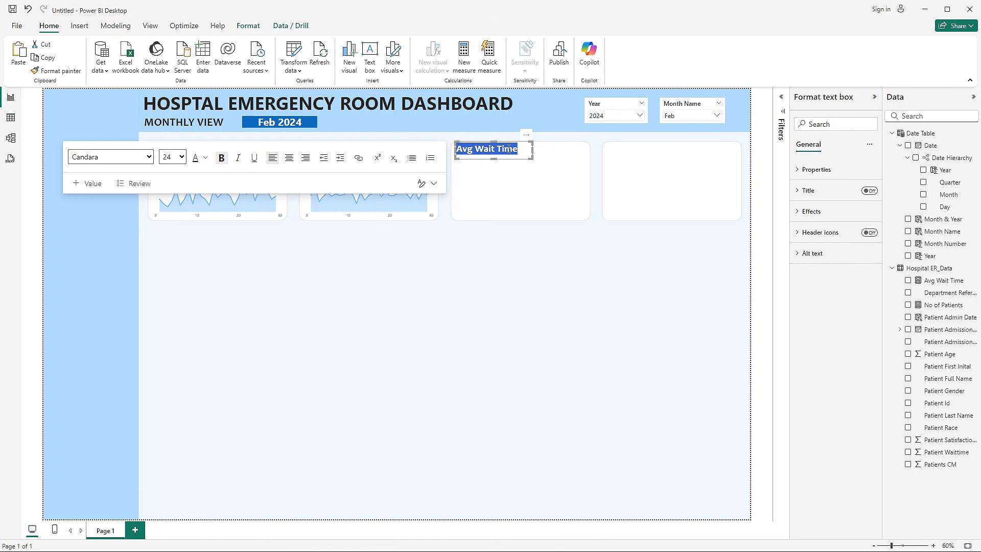
{"action": "key", "text": "BackSpace"}
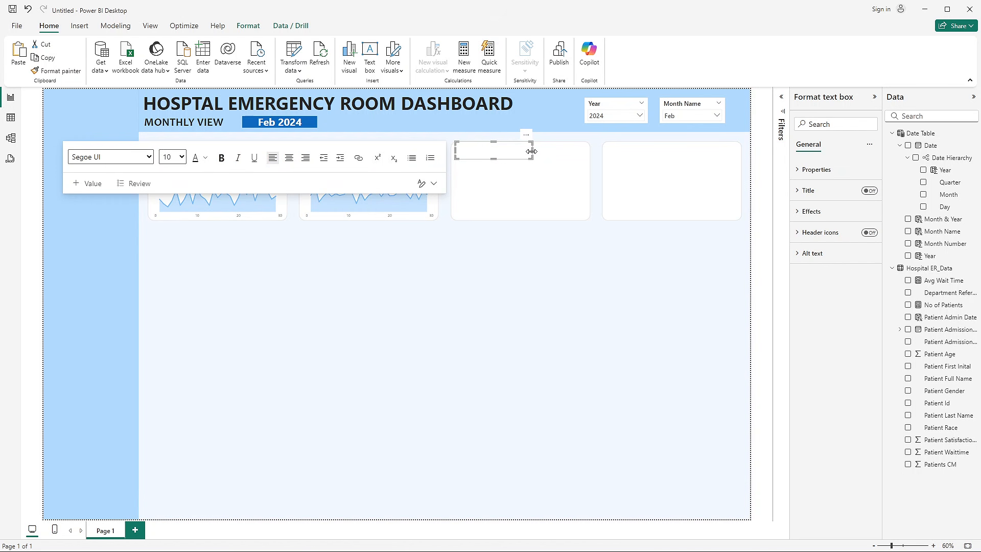
{"action": "key", "text": "ctrl+z"}
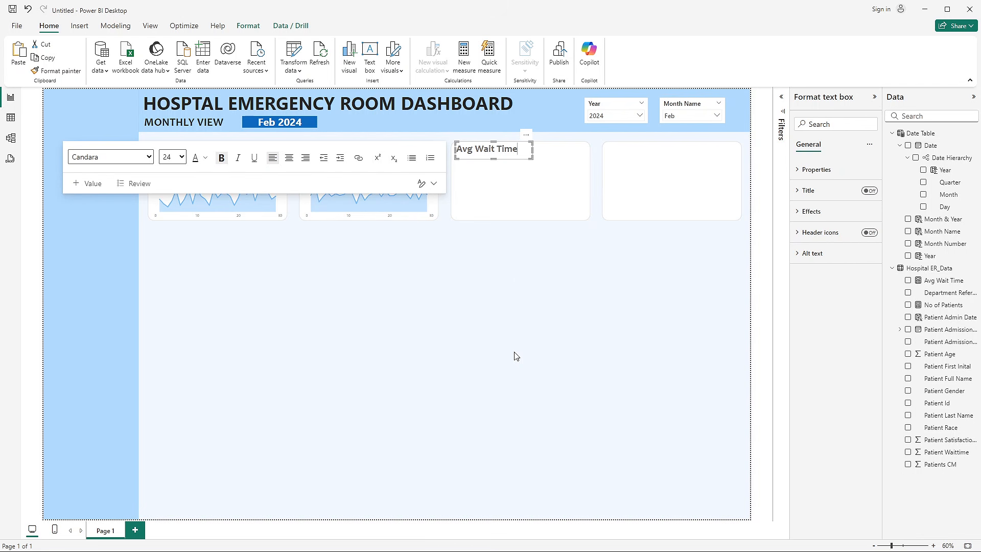
- Change the third tile's title to "Patient Satisfaction Score" and widen its text box so the title fits on one line
{"action": "triple_click", "coordinate": [482, 148]}
{"action": "type", "text": "P"}
{"action": "type", "text": "atient Satisfa"}
{"action": "type", "text": "ction Sc"}
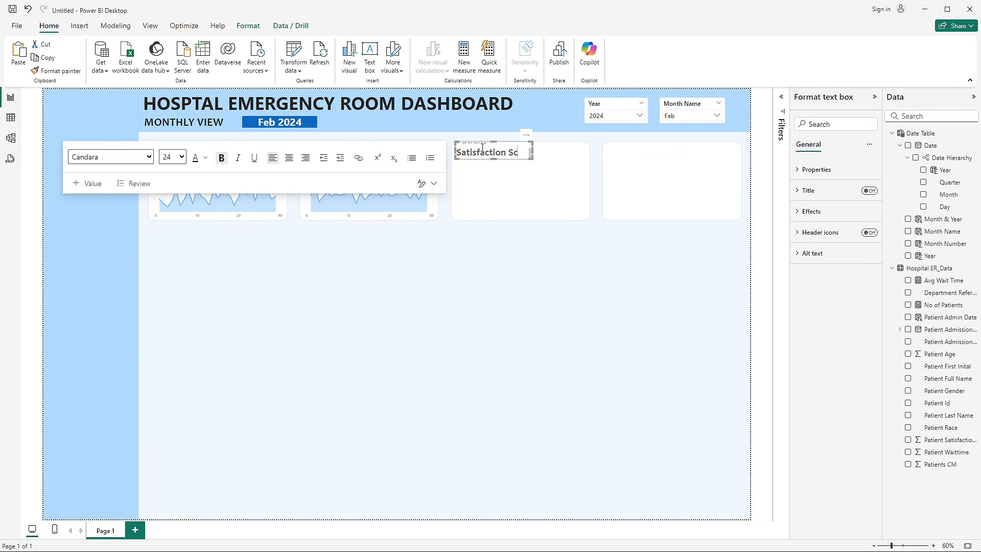
{"action": "type", "text": "ore"}
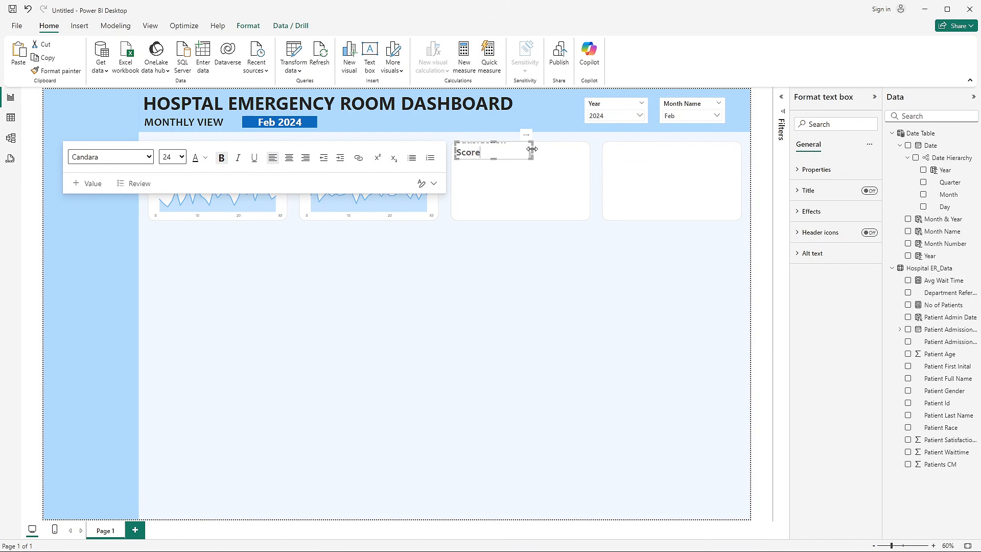
{"action": "left_click_drag", "start_coordinate": [533, 153], "coordinate": [569, 153]}
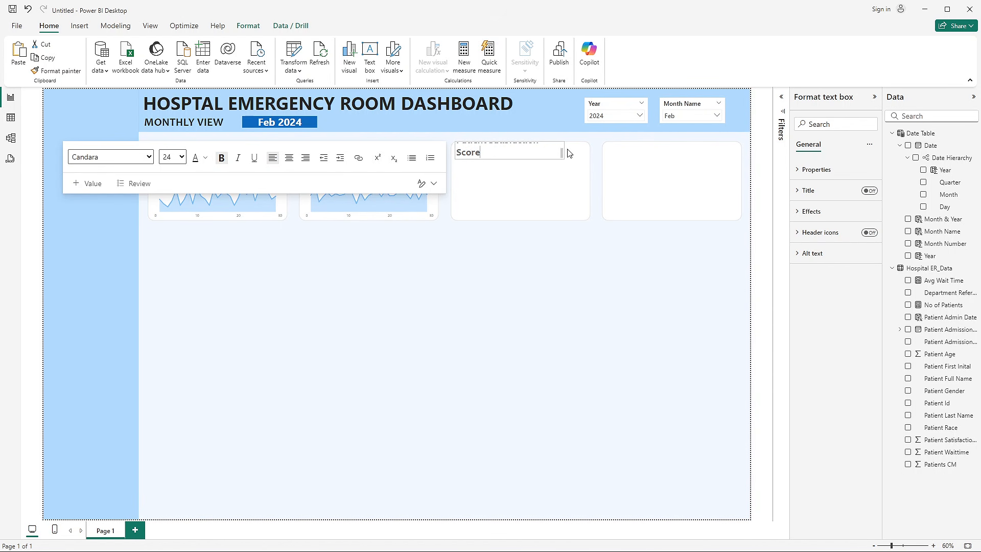
{"action": "left_click", "coordinate": [578, 287]}
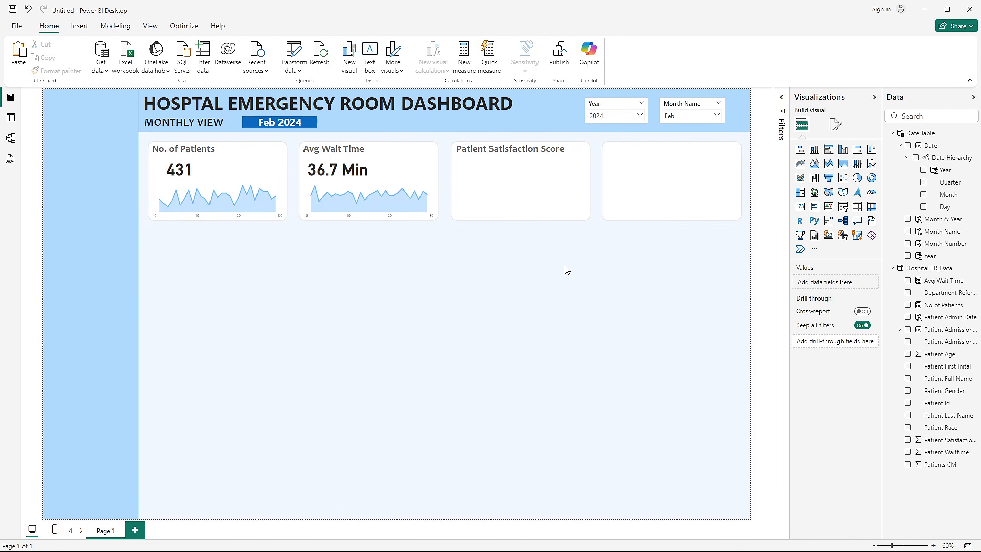
- Copy the Avg Wait Time value card and area chart into the Patient Satisfaction Score tile
{"action": "left_click", "coordinate": [346, 169]}
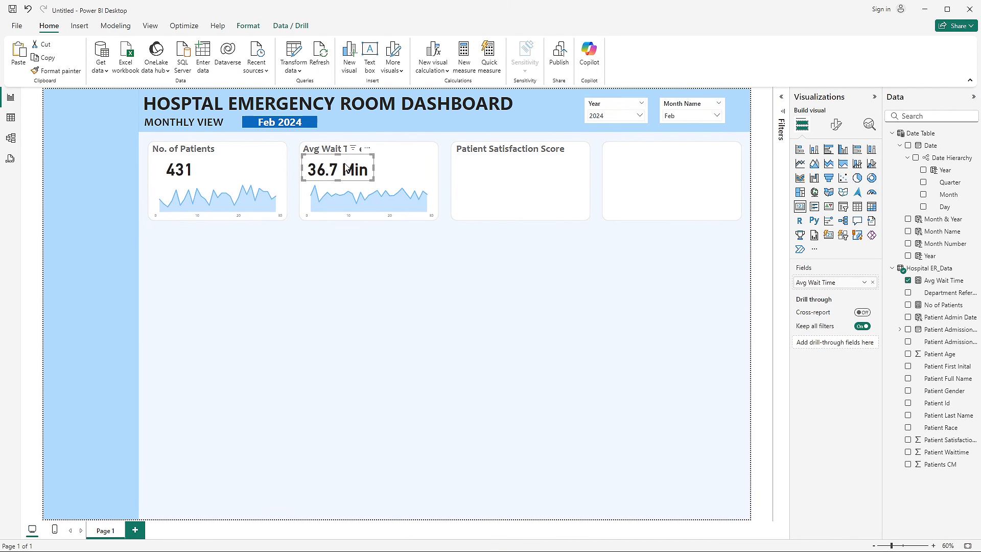
{"action": "left_click_drag", "start_coordinate": [347, 169], "coordinate": [494, 165]}
{"action": "left_click", "coordinate": [378, 182]}
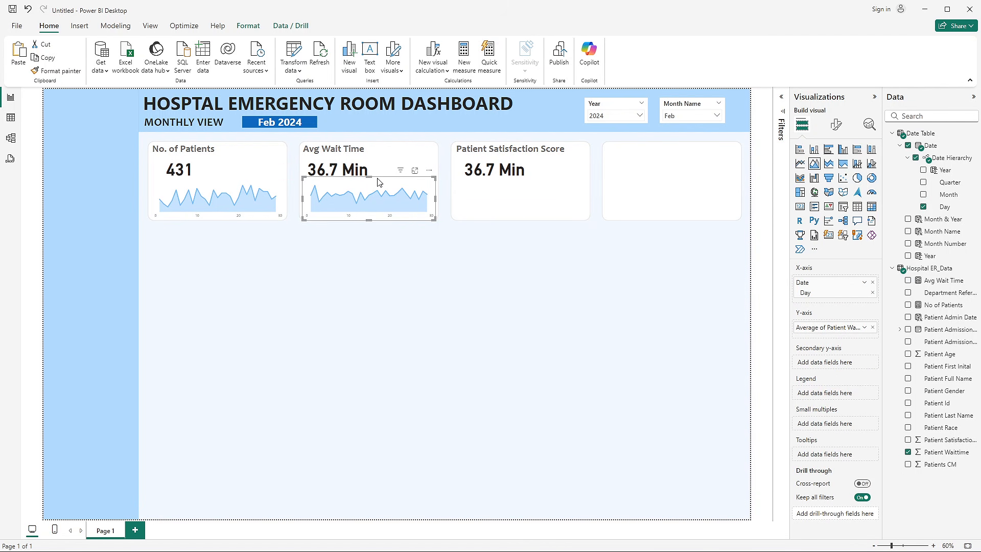
{"action": "left_click_drag", "start_coordinate": [378, 183], "coordinate": [526, 180]}
{"action": "left_click", "coordinate": [531, 306]}
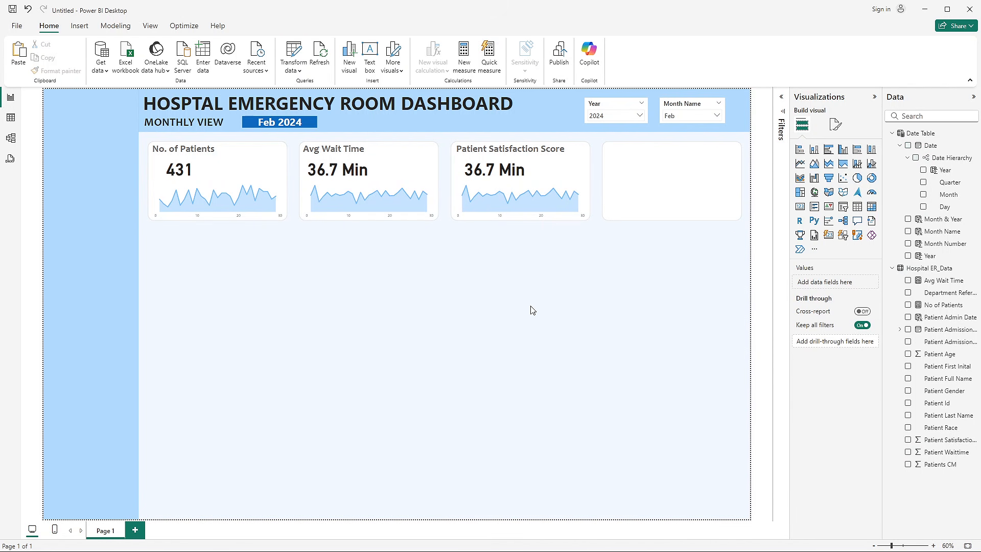
- Create the measure Satisfaction Score = AVERAGE('Hospital ER_Data'[Patient Satisfaction Score]) in the Hospital ER_Data table
{"action": "right_click", "coordinate": [956, 331]}
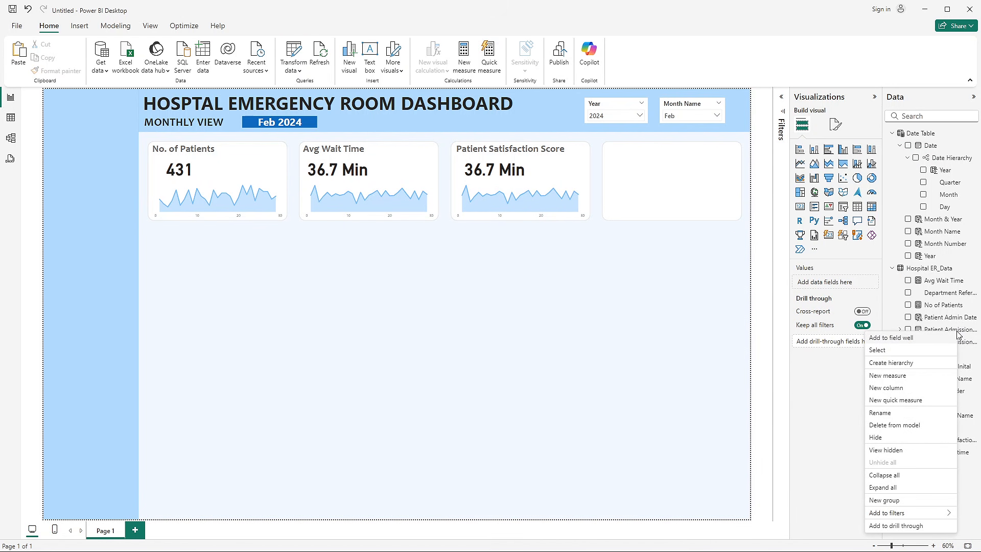
{"action": "left_click", "coordinate": [895, 376]}
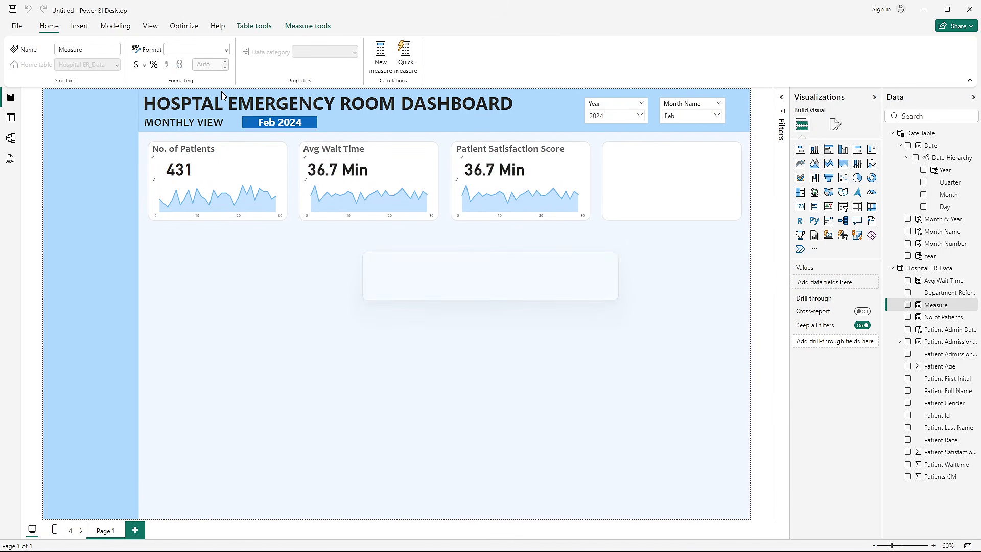
{"action": "double_click", "coordinate": [112, 97]}
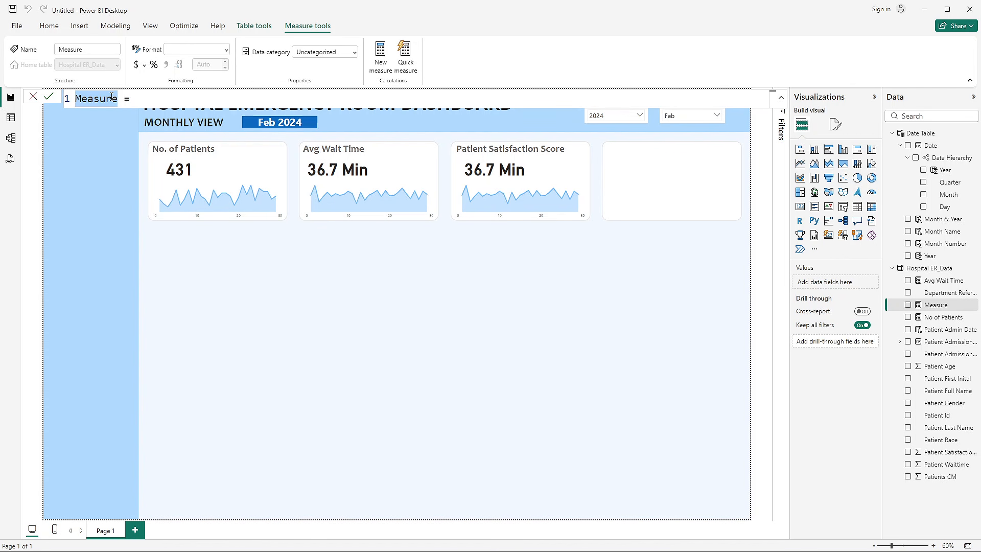
{"action": "type", "text": "Satisfac"}
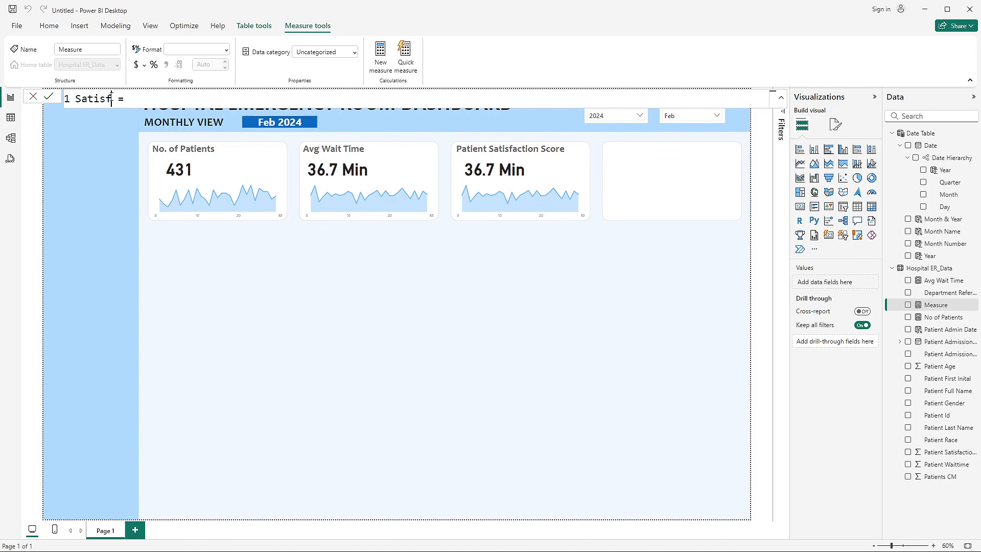
{"action": "type", "text": "tion Score = av"}
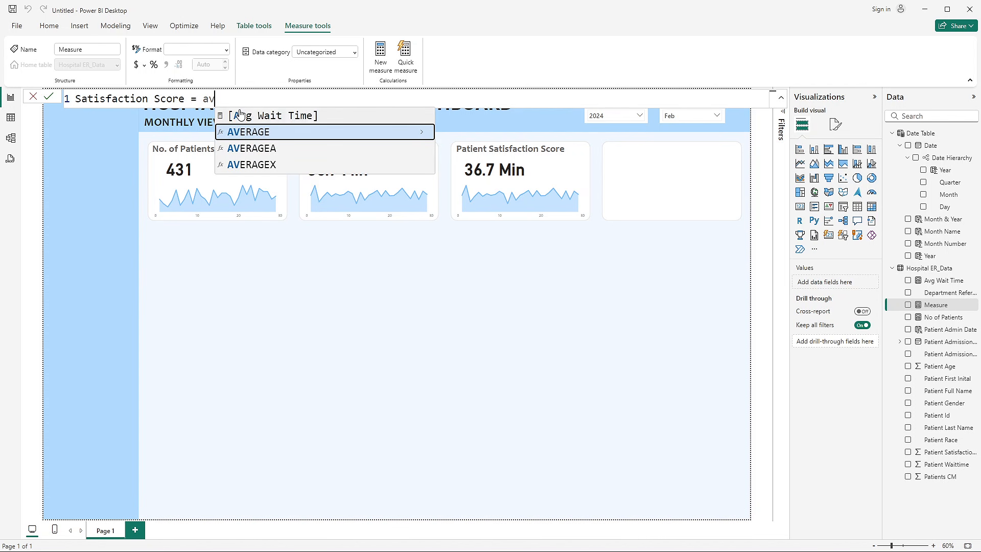
{"action": "left_click", "coordinate": [247, 133]}
{"action": "type", "text": "sco"}
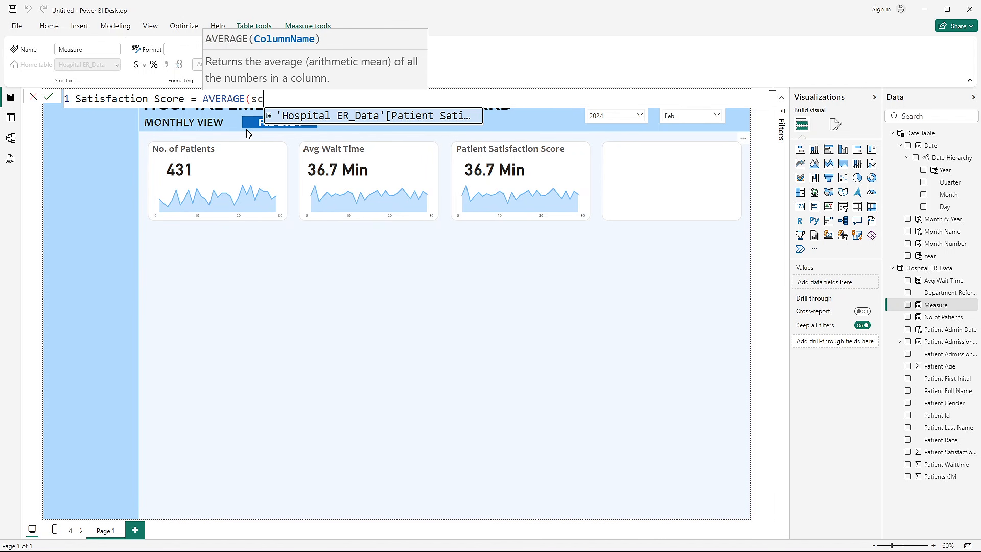
{"action": "left_click", "coordinate": [403, 116]}
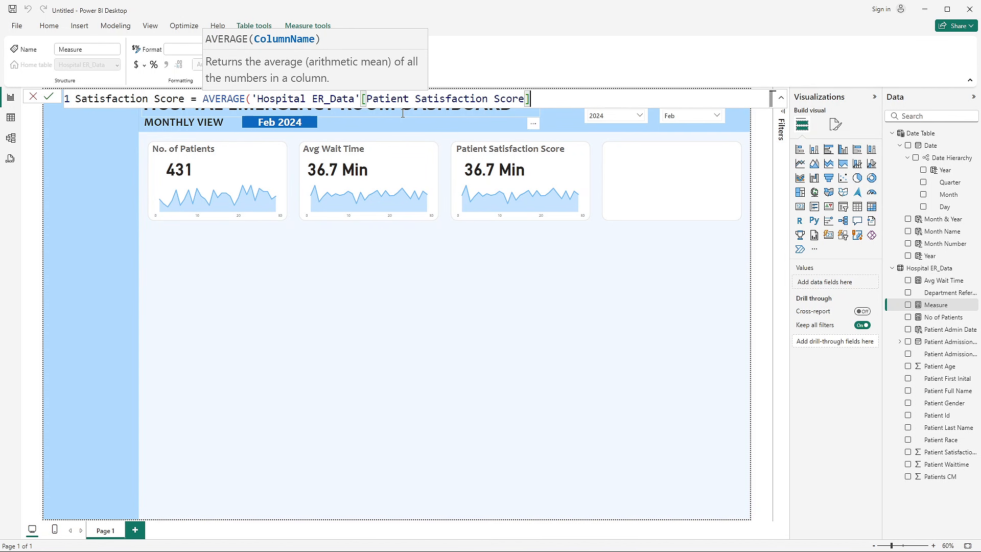
{"action": "type", "text": ")"}
{"action": "key", "text": "Return"}
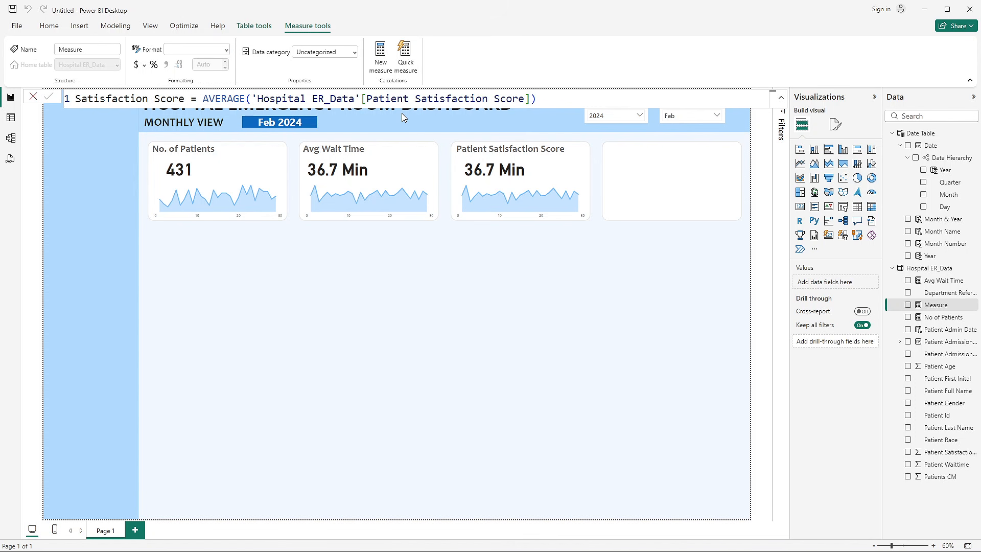
- Replace Avg Wait Time with the Satisfaction Score measure in the Patient Satisfaction Score tile's value card
{"action": "left_click", "coordinate": [495, 171]}
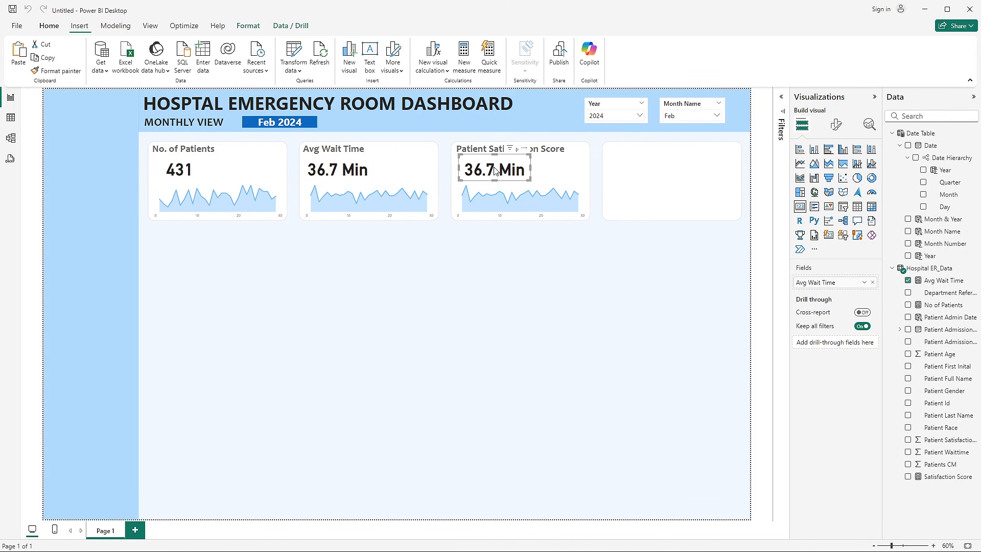
{"action": "left_click", "coordinate": [873, 283]}
{"action": "left_click_drag", "start_coordinate": [941, 475], "coordinate": [828, 282]}
{"action": "left_click", "coordinate": [525, 272]}
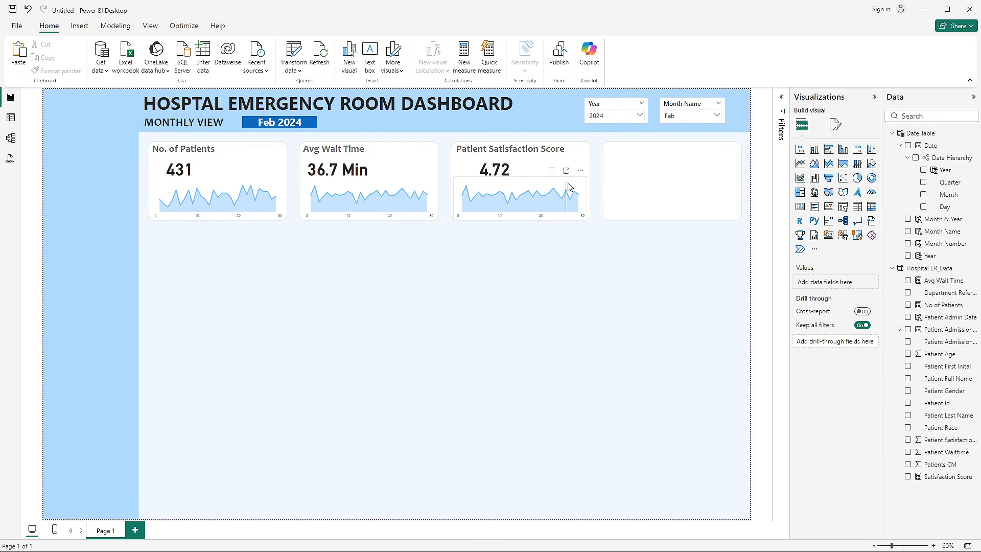
- Replace the average of Patient Waittime with Satisfaction Score on the Y-axis of the Patient Satisfaction Score tile's area chart
{"action": "left_click", "coordinate": [584, 185]}
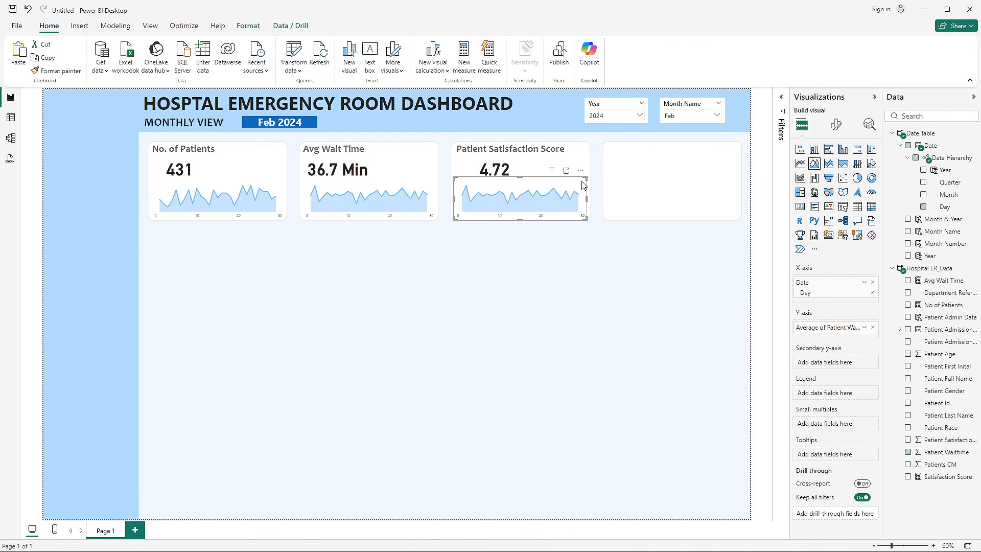
{"action": "left_click", "coordinate": [872, 327]}
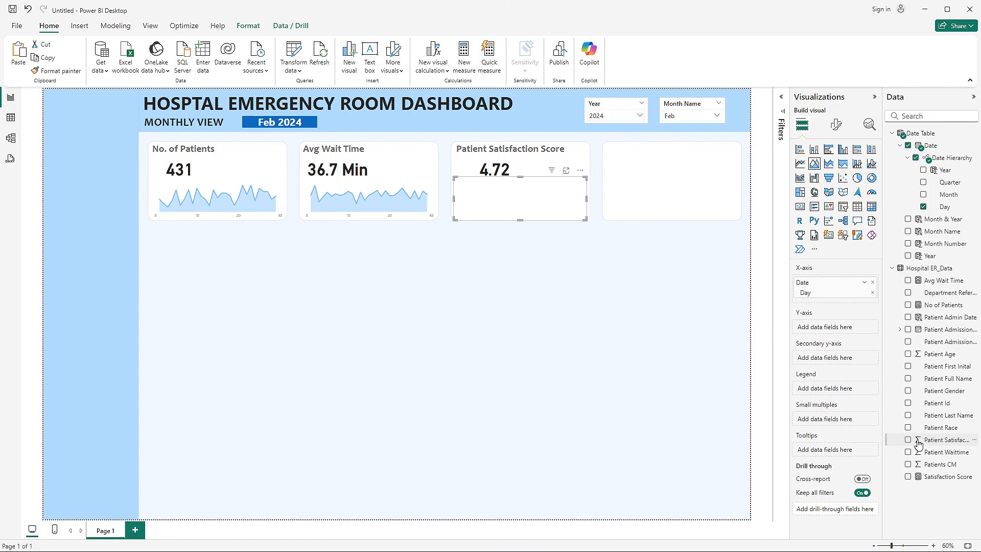
{"action": "left_click_drag", "start_coordinate": [948, 487], "coordinate": [863, 334]}
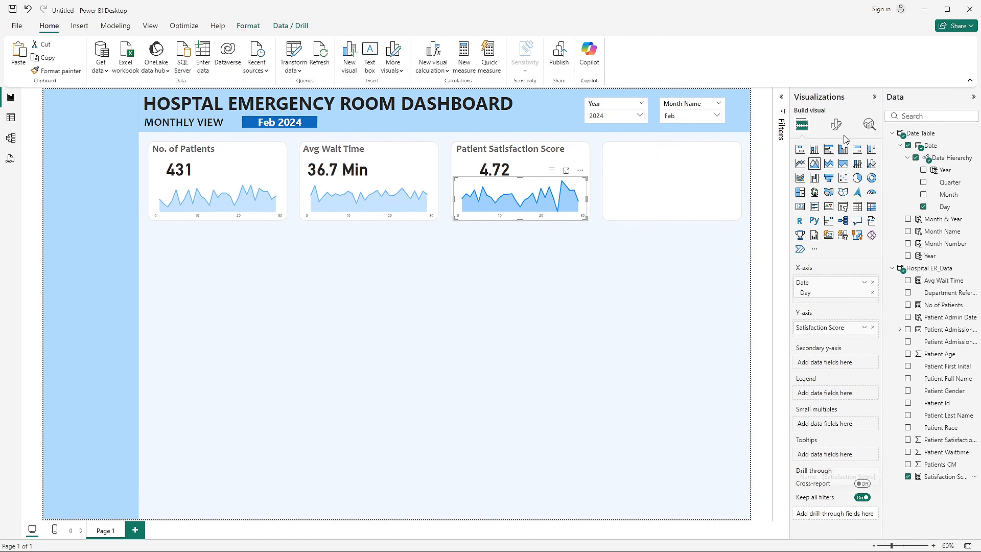
- Set the line color of the Patient Satisfaction Score area chart to the recently used light blue
{"action": "left_click", "coordinate": [837, 124]}
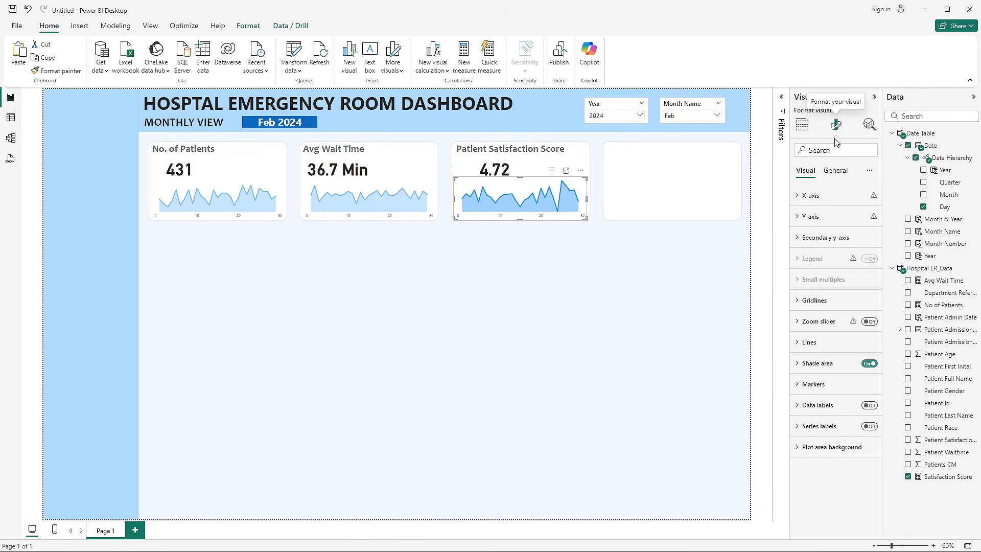
{"action": "left_click", "coordinate": [817, 344]}
{"action": "scroll", "coordinate": [821, 373], "scroll_direction": "down", "scroll_amount": 3}
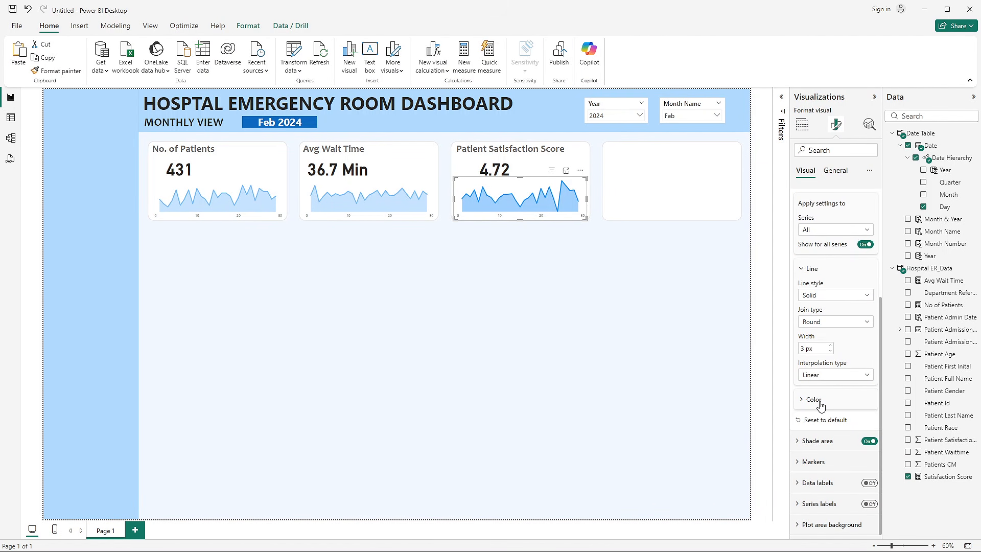
{"action": "left_click", "coordinate": [818, 401]}
{"action": "left_click", "coordinate": [813, 367]}
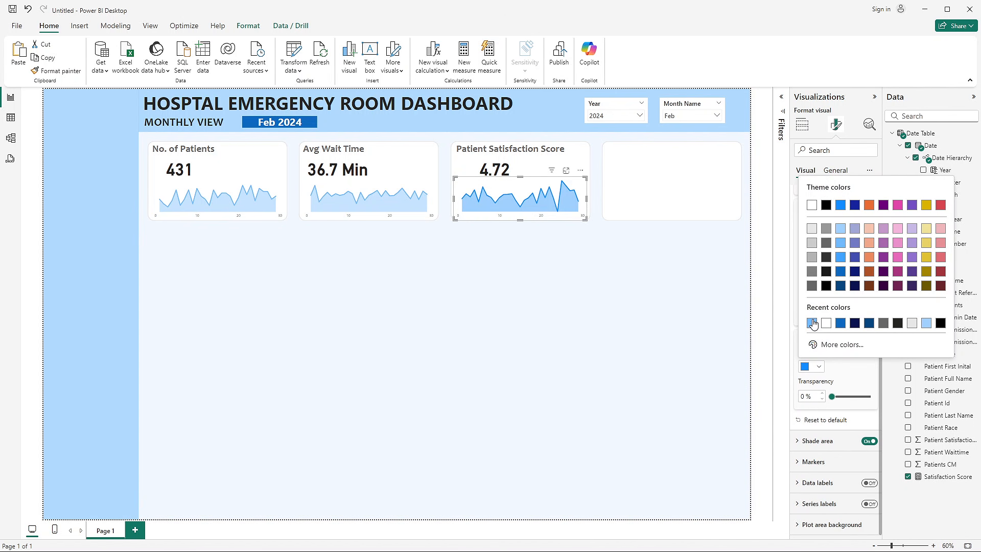
{"action": "left_click", "coordinate": [813, 324]}
{"action": "left_click", "coordinate": [596, 300]}
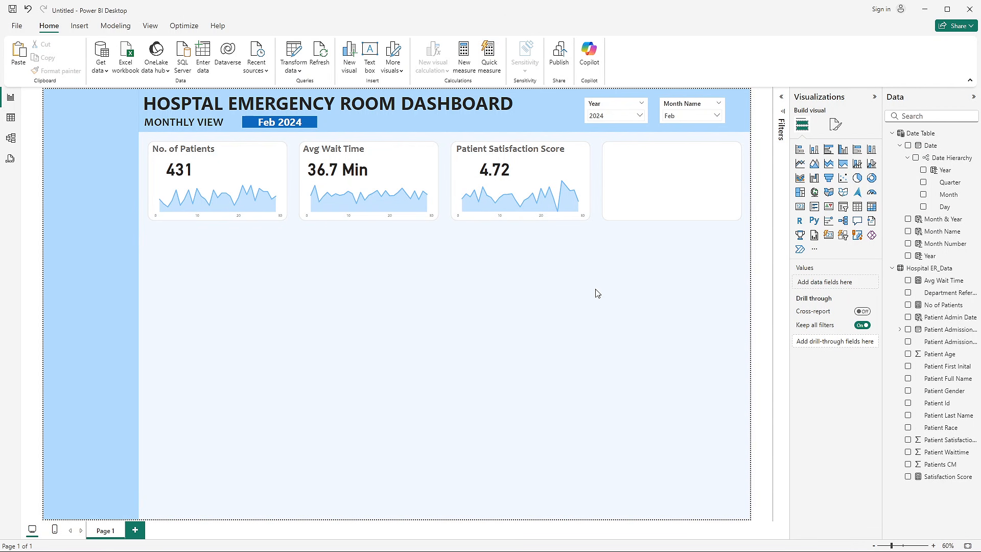
- Check the reference dashboard and KPI requirements slide, and copy the Patient Satisfaction Score title text box into the empty fourth tile
{"action": "key", "text": "alt+Tab"}
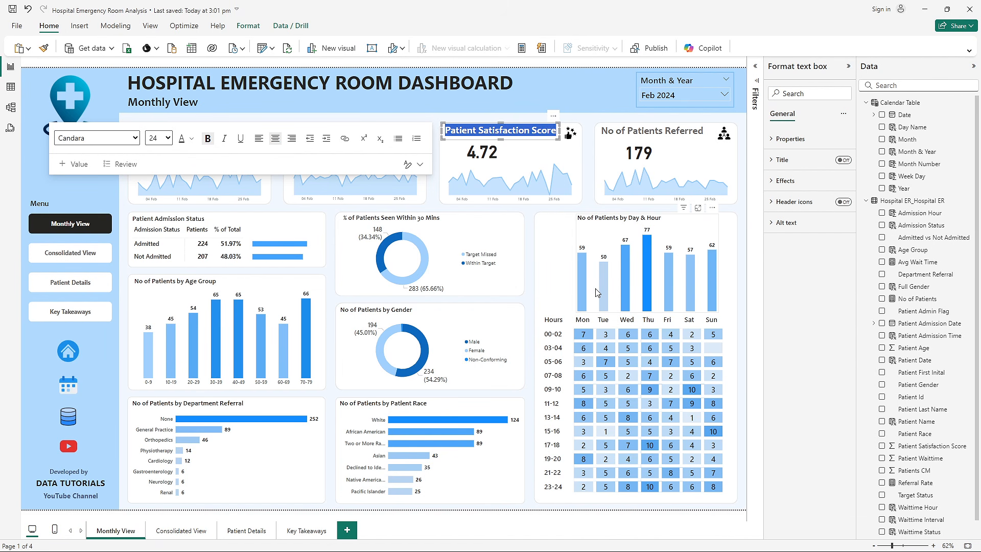
{"action": "key", "text": "alt+Tab"}
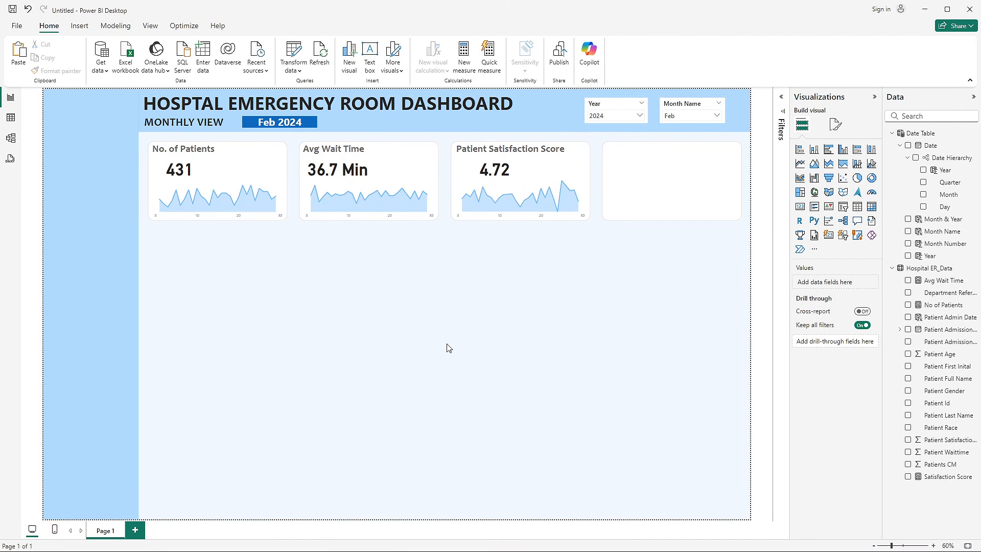
{"action": "key", "text": "alt+Tab"}
{"action": "key", "text": "alt+Tab"}
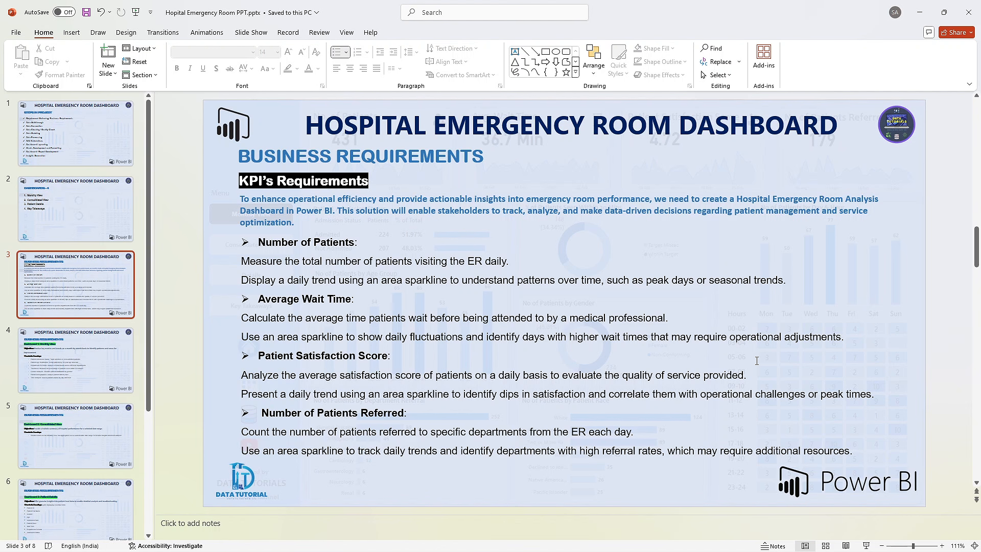
{"action": "key", "text": "alt+Tab"}
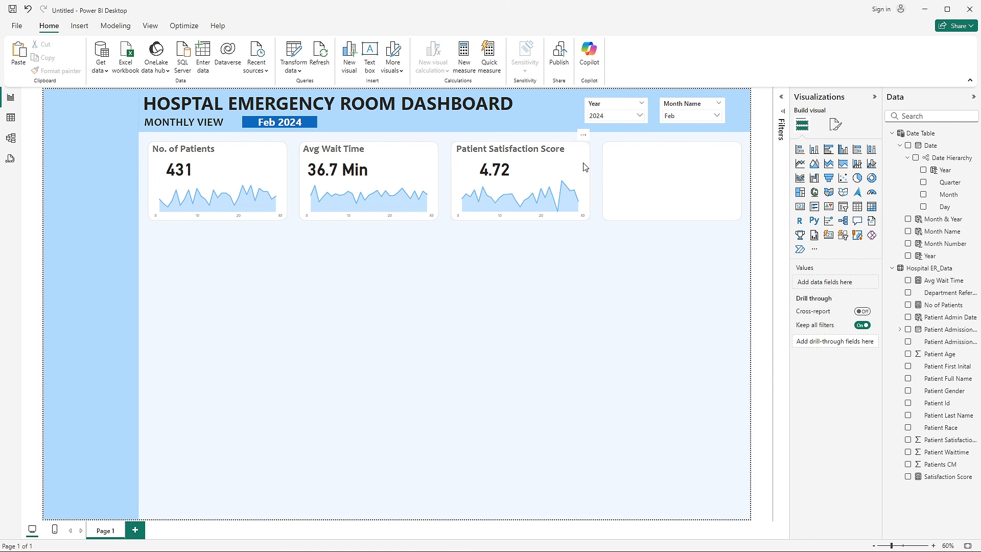
{"action": "left_click", "coordinate": [510, 157]}
{"action": "left_click", "coordinate": [568, 158]}
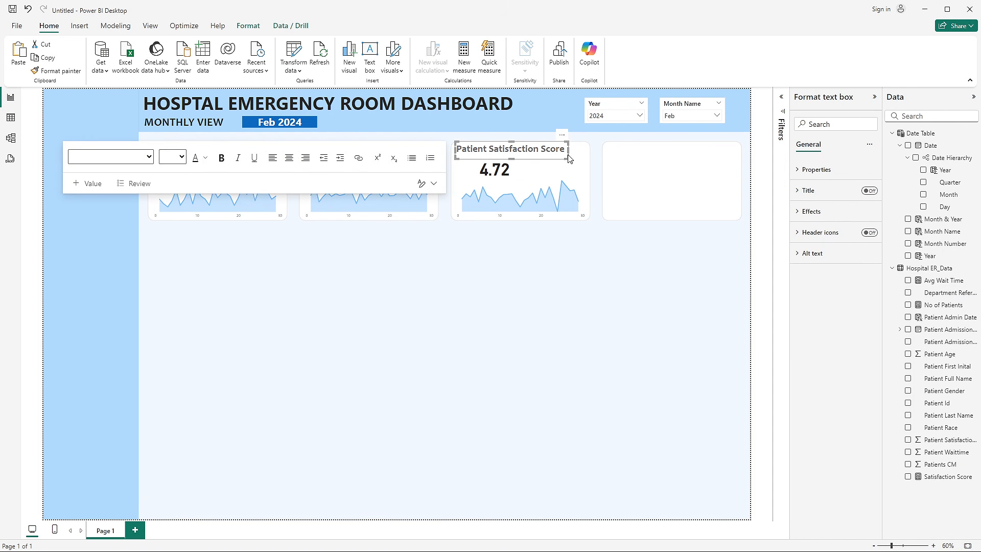
{"action": "key", "text": "ctrl+v"}
{"action": "left_click_drag", "start_coordinate": [550, 162], "coordinate": [699, 160]}
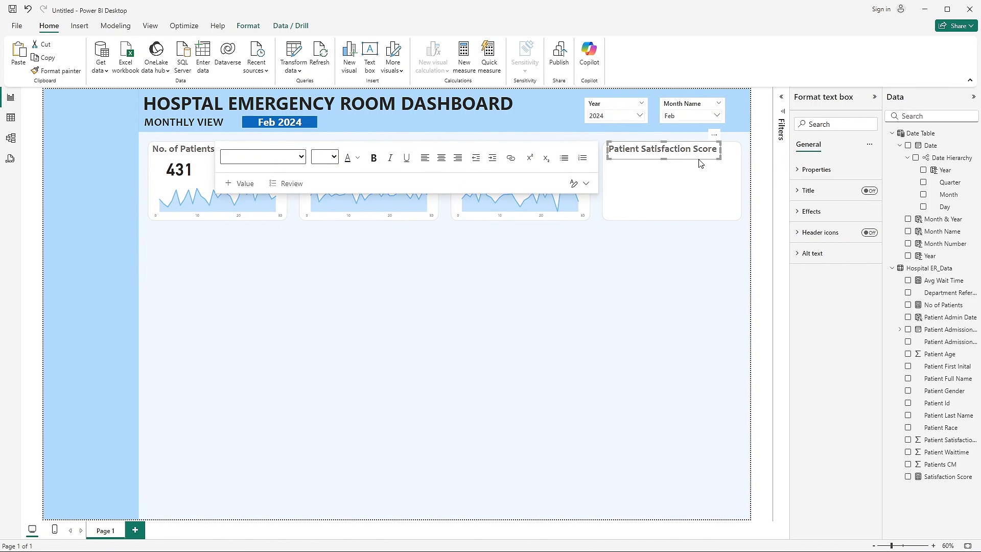
{"action": "key", "text": "Left"}
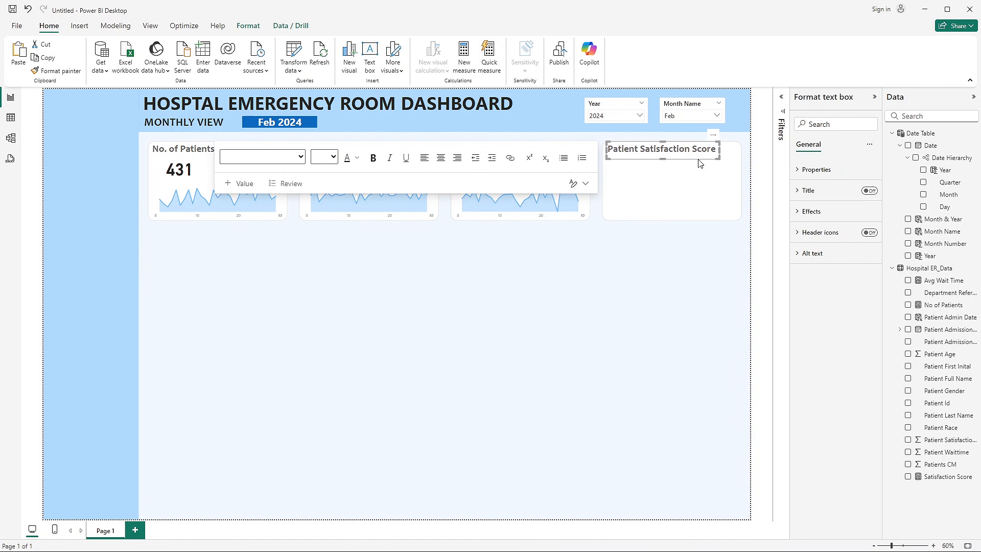
- Change the fourth tile's title text to "No of Patients Referred", matching the reference dashboard
{"action": "key", "text": "alt+Tab"}
{"action": "key", "text": "alt+Tab"}
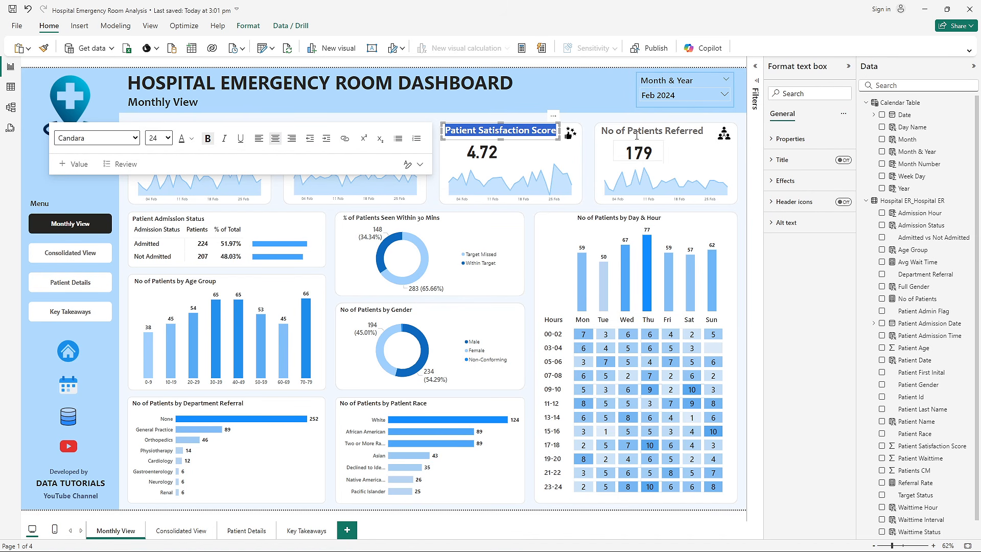
{"action": "key", "text": "alt+Tab"}
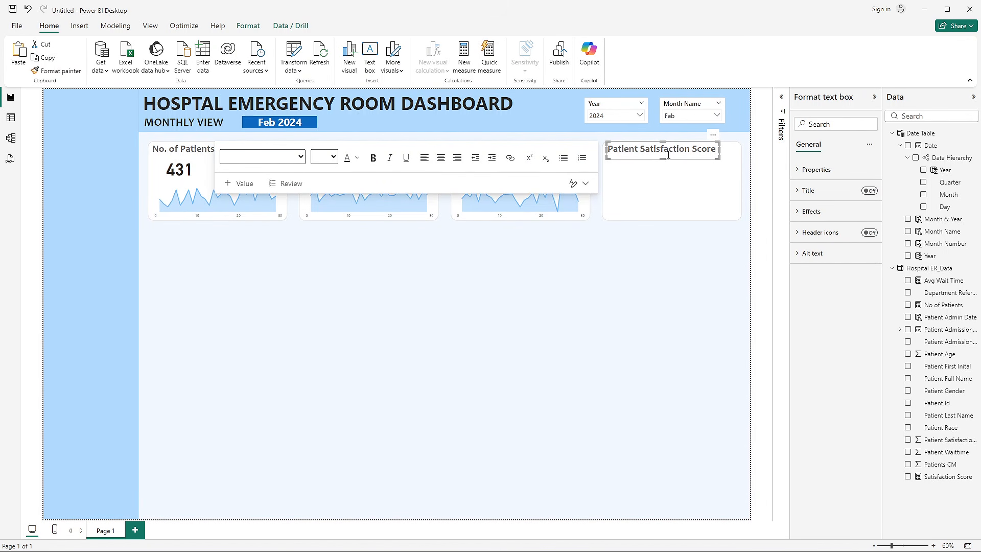
{"action": "double_click", "coordinate": [667, 152]}
{"action": "triple_click", "coordinate": [668, 155]}
{"action": "type", "text": "No of Patients"}
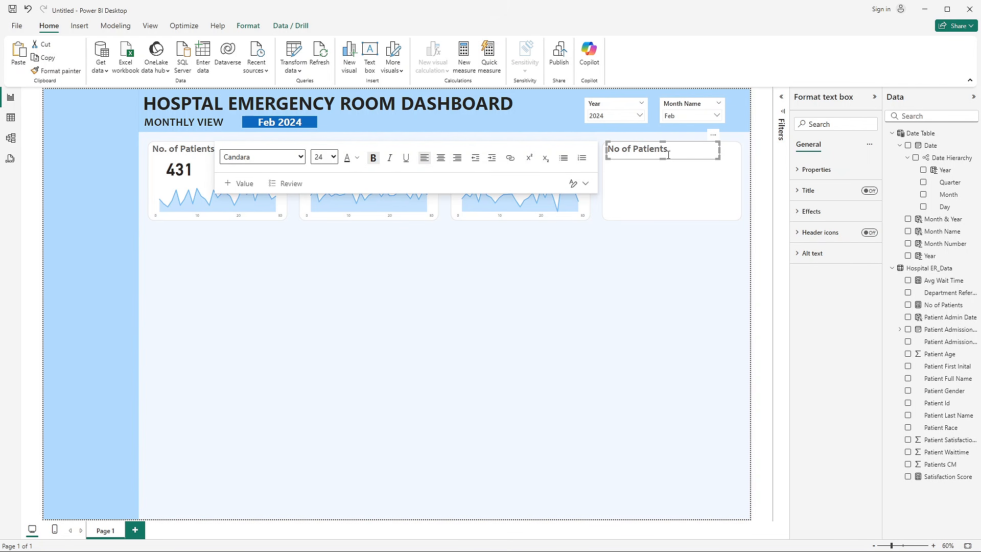
{"action": "type", "text": "Referred"}
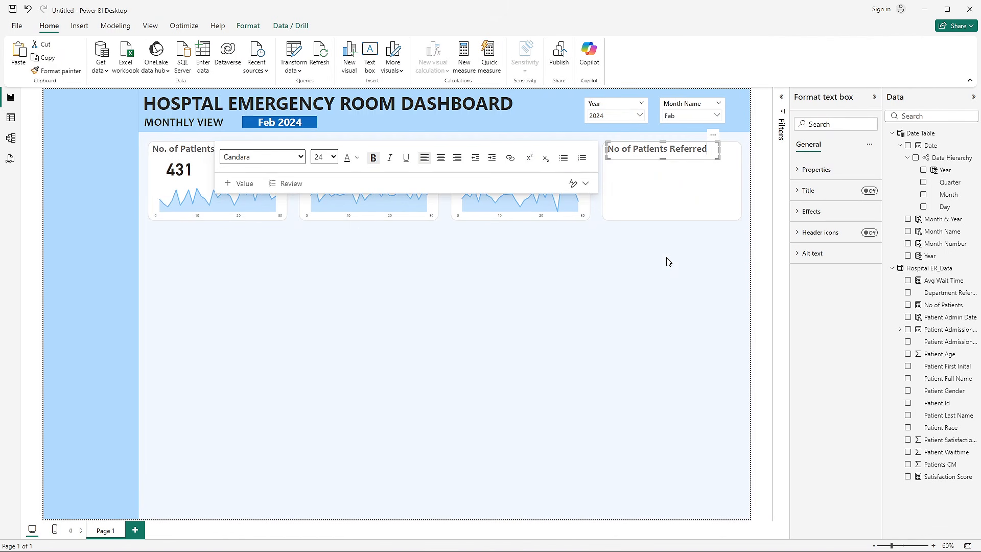
- Copy the Patient Satisfaction Score value card and area chart into the No of Patients Referred tile
{"action": "left_click", "coordinate": [668, 259]}
{"action": "left_click", "coordinate": [522, 173]}
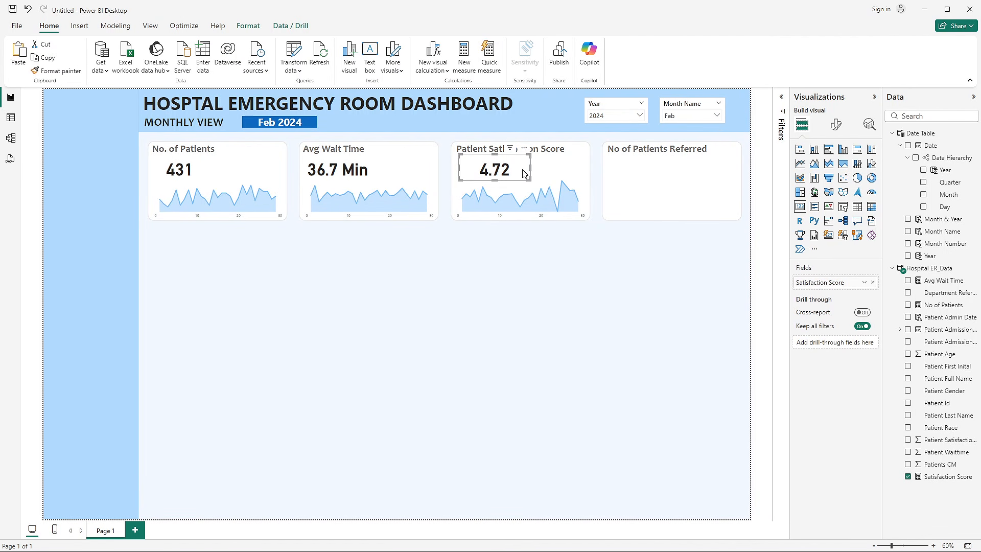
{"action": "left_click_drag", "start_coordinate": [523, 173], "coordinate": [647, 171]}
{"action": "left_click", "coordinate": [646, 268]}
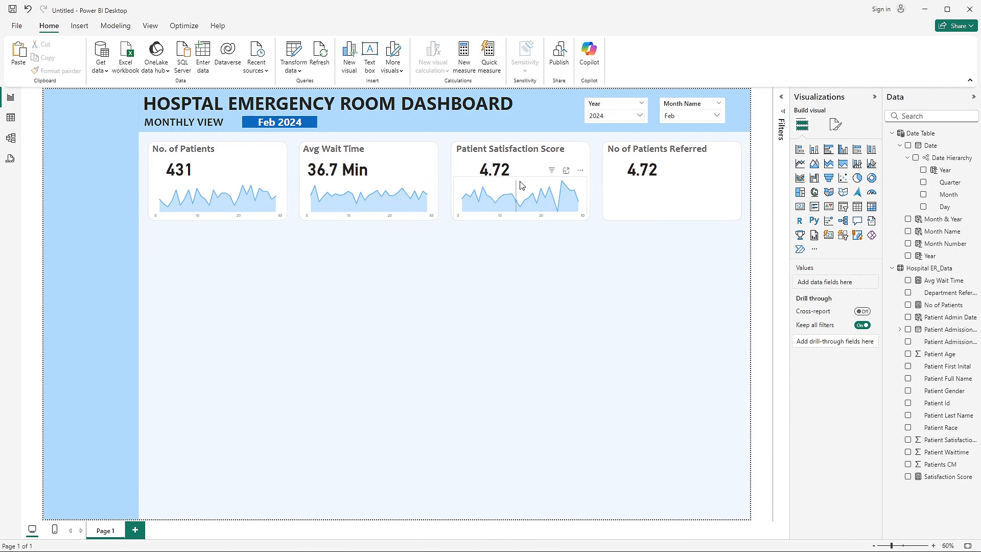
{"action": "left_click", "coordinate": [521, 185]}
{"action": "key", "text": "ctrl+c"}
{"action": "key", "text": "ctrl+v"}
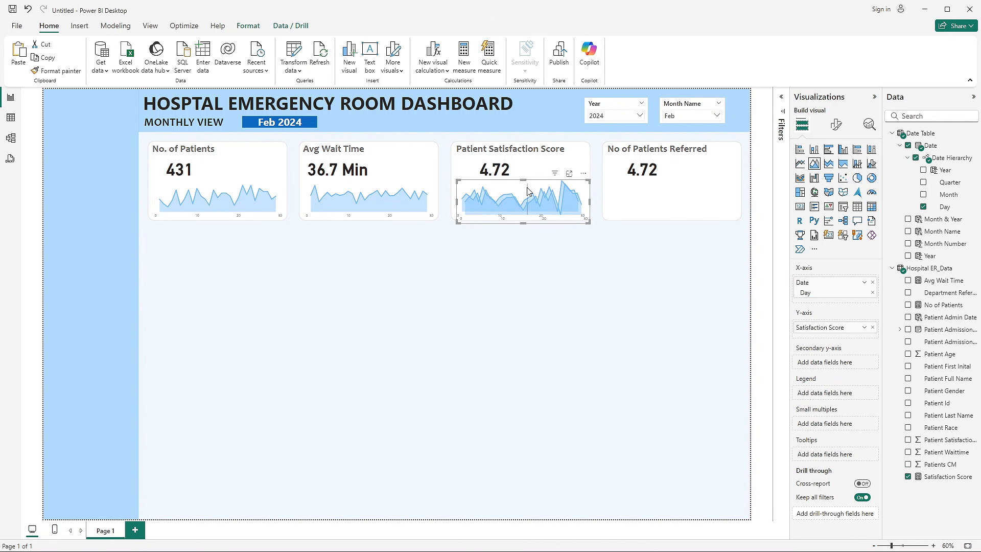
{"action": "left_click_drag", "start_coordinate": [523, 185], "coordinate": [688, 185]}
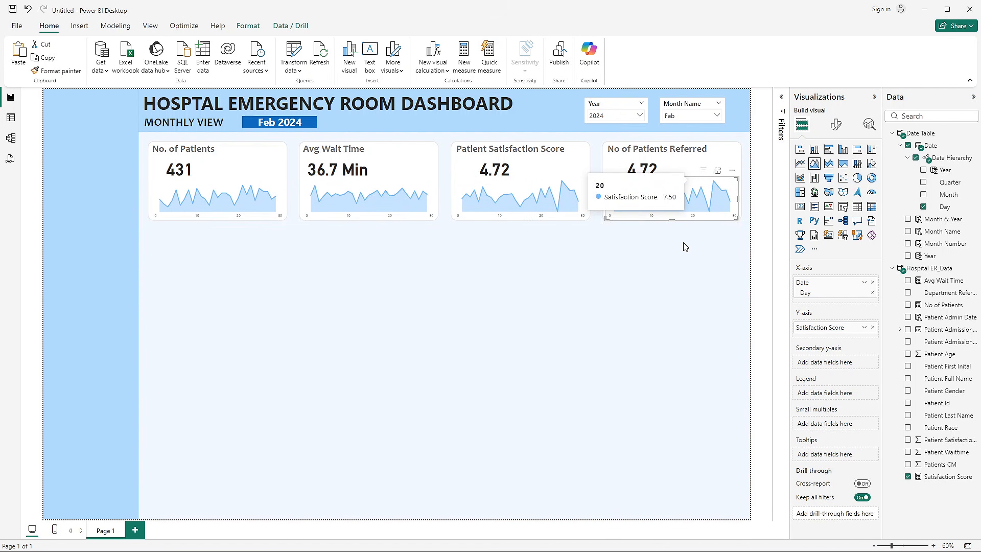
{"action": "left_click", "coordinate": [698, 247]}
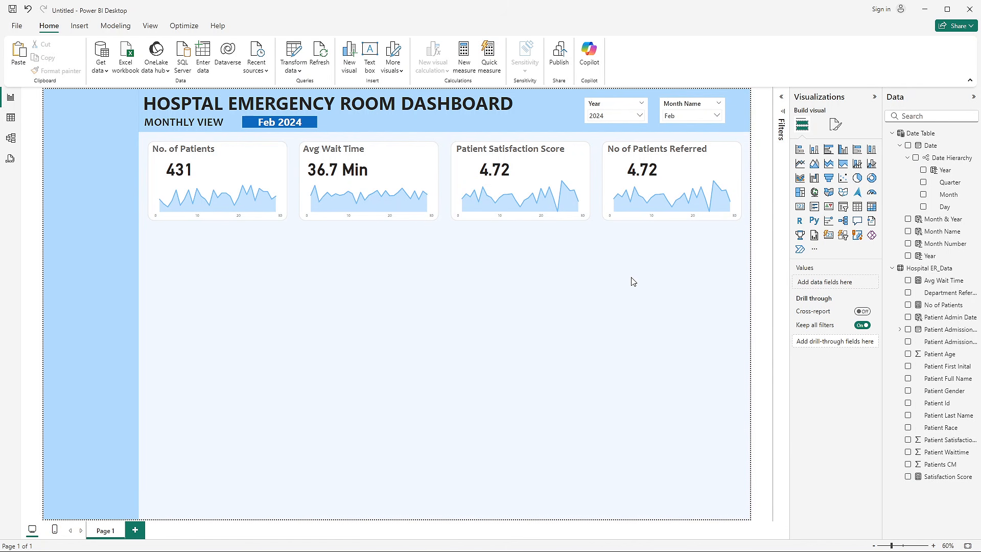
- Switch to Hospital ER_Data.csv in Excel and widen the Department Referral column
{"action": "right_click", "coordinate": [941, 390]}
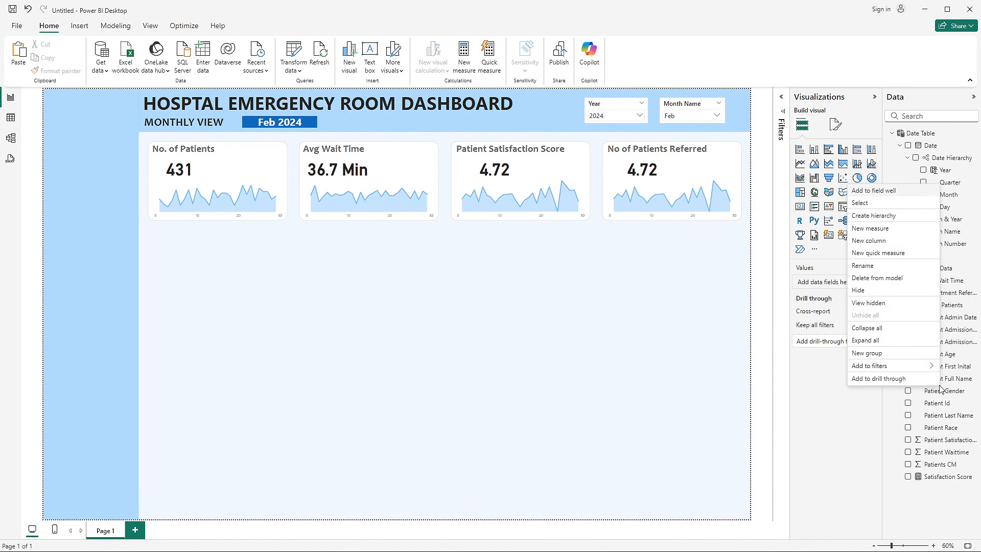
{"action": "left_click", "coordinate": [559, 377]}
{"action": "key", "text": "alt+Tab"}
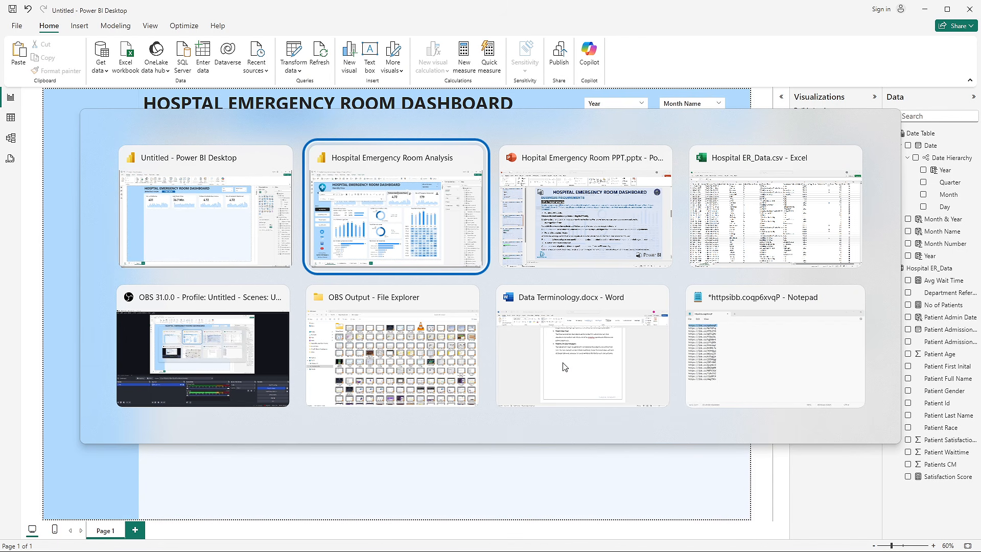
{"action": "key", "text": "Tab"}
{"action": "key", "text": "Tab"}
{"action": "left_click", "coordinate": [645, 234]}
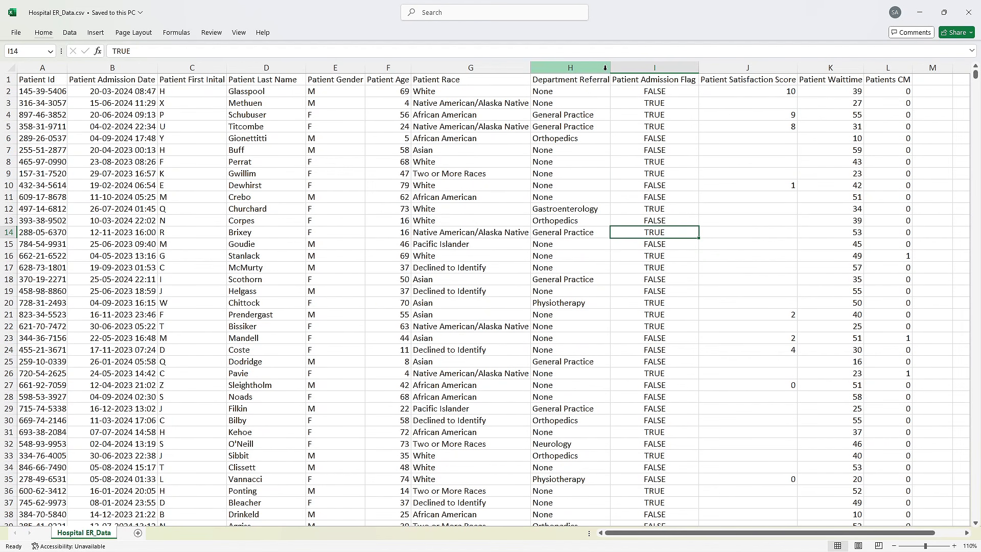
{"action": "left_click_drag", "start_coordinate": [611, 69], "coordinate": [630, 70]}
- Examine the Department Referral column to distinguish entries naming a department from entries marked None
{"action": "left_click", "coordinate": [560, 95]}
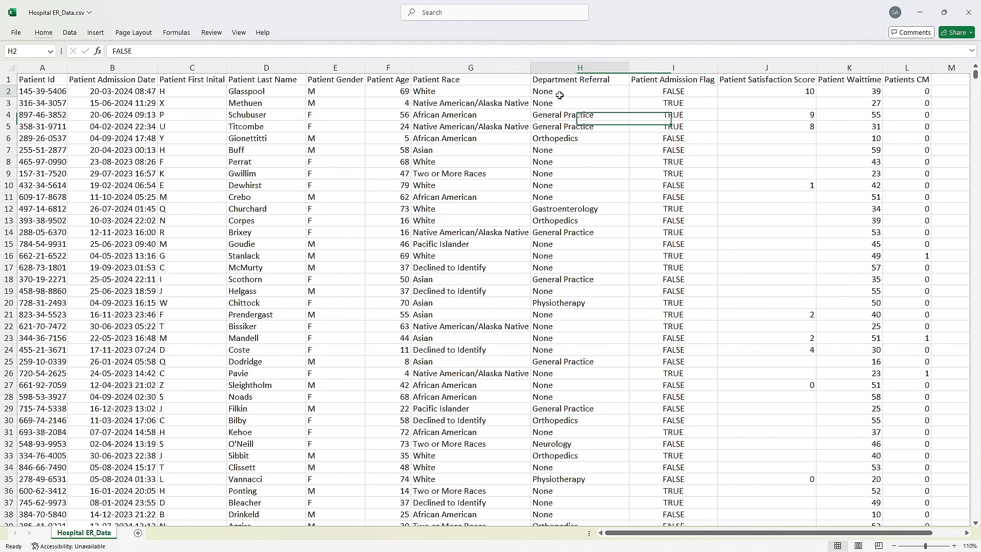
{"action": "left_click", "coordinate": [587, 136]}
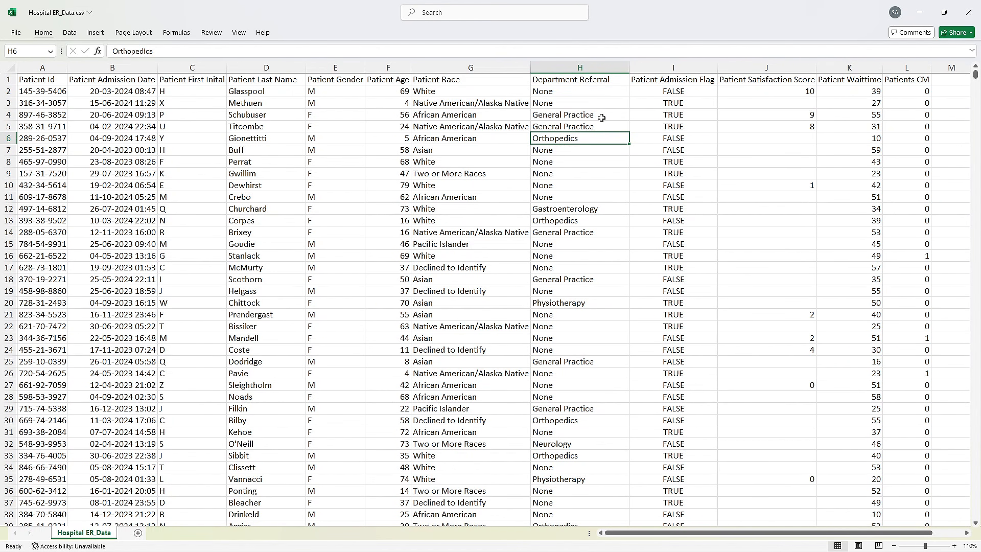
{"action": "left_click", "coordinate": [595, 81]}
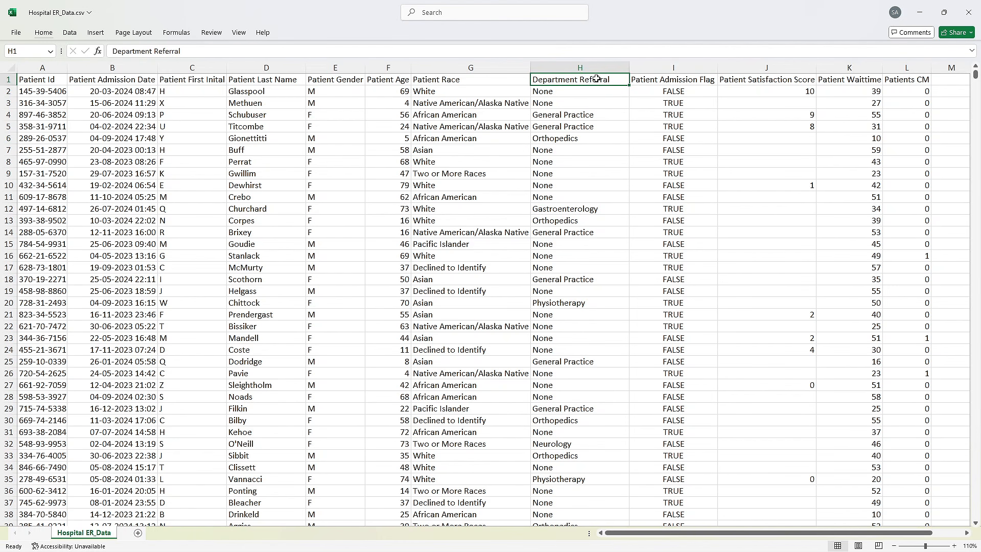
{"action": "left_click_drag", "start_coordinate": [601, 115], "coordinate": [590, 130]}
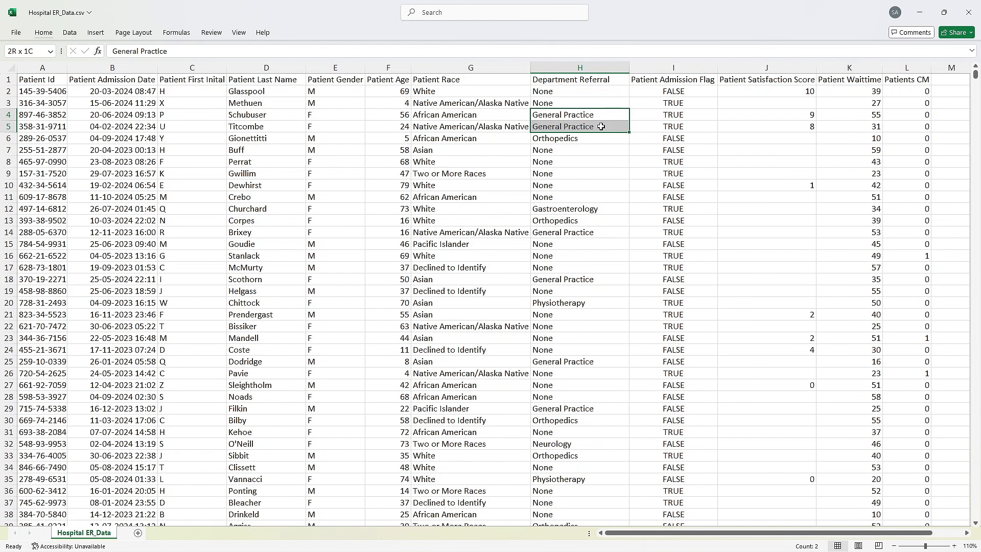
{"action": "left_click", "coordinate": [553, 139]}
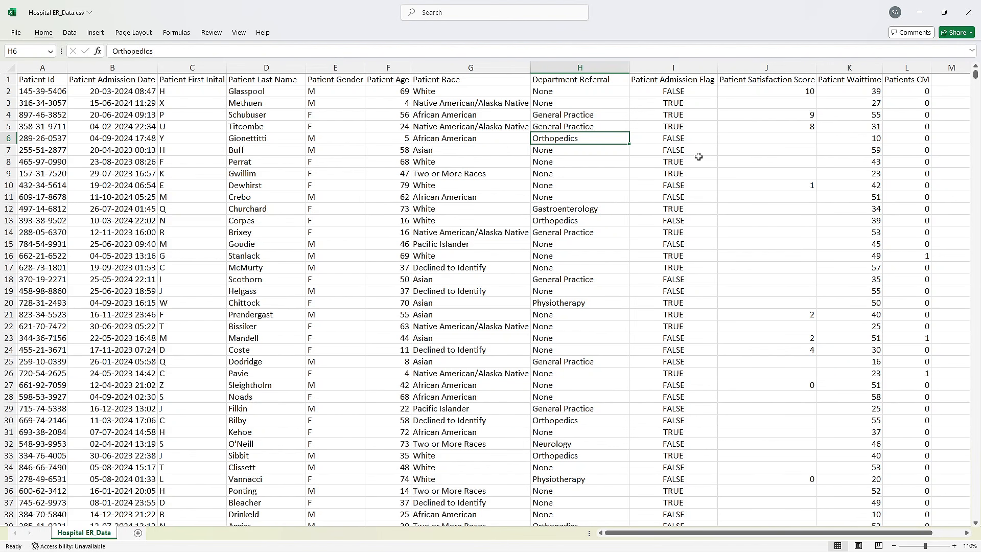
{"action": "left_click", "coordinate": [535, 185]}
{"action": "left_click", "coordinate": [568, 139]}
{"action": "left_click", "coordinate": [568, 125]}
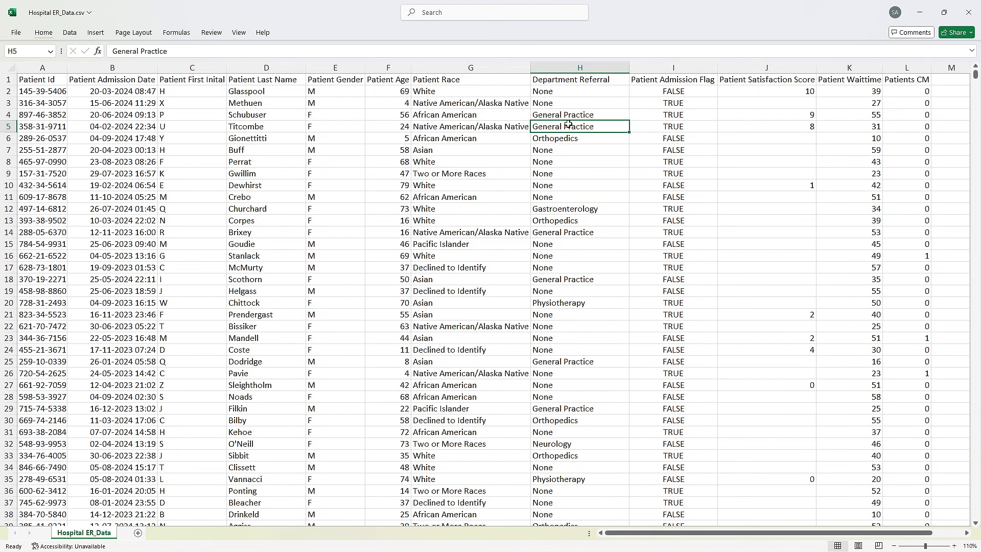
{"action": "left_click_drag", "start_coordinate": [568, 115], "coordinate": [559, 186]}
{"action": "left_click", "coordinate": [575, 152]}
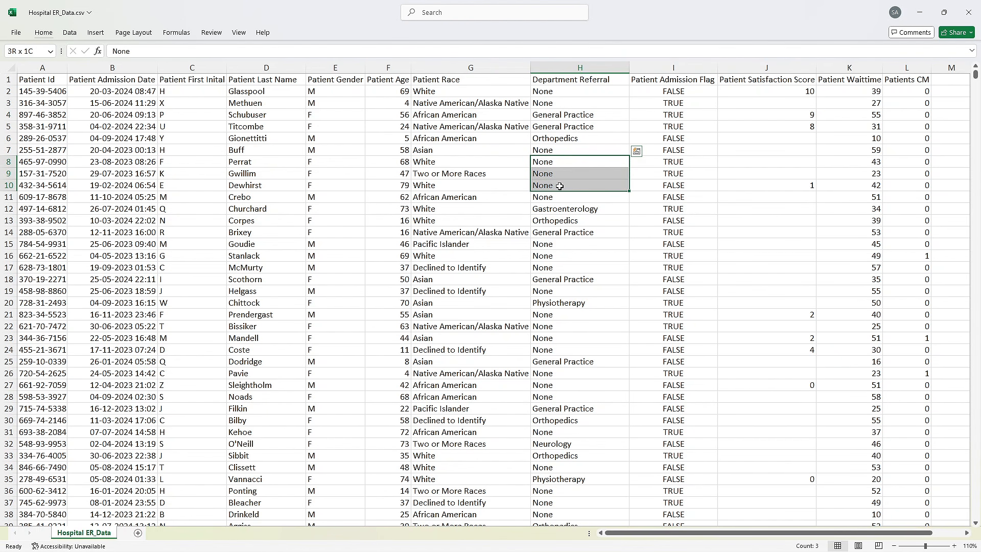
{"action": "left_click", "coordinate": [554, 174]}
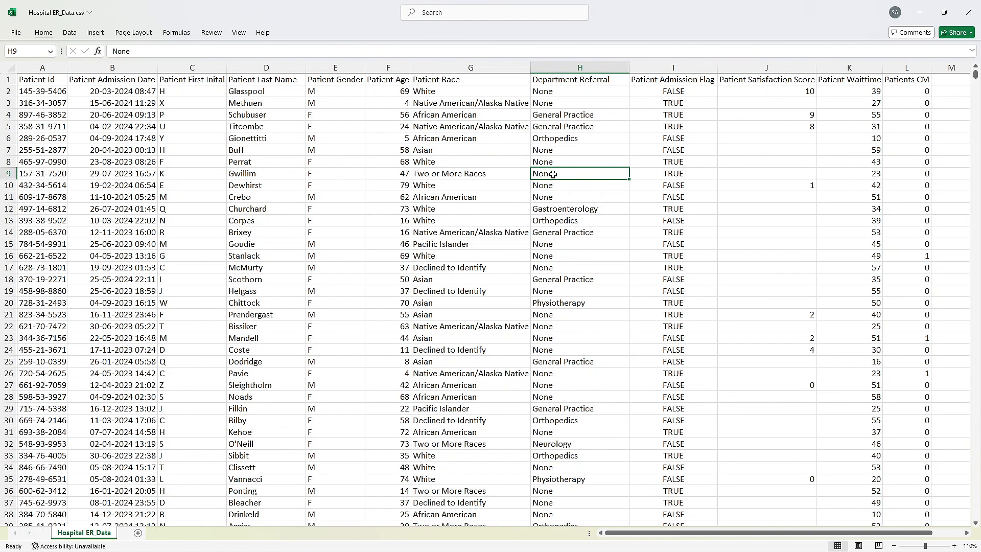
{"action": "left_click", "coordinate": [556, 190]}
{"action": "left_click_drag", "start_coordinate": [560, 152], "coordinate": [561, 187]}
{"action": "left_click_drag", "start_coordinate": [567, 114], "coordinate": [566, 137]}
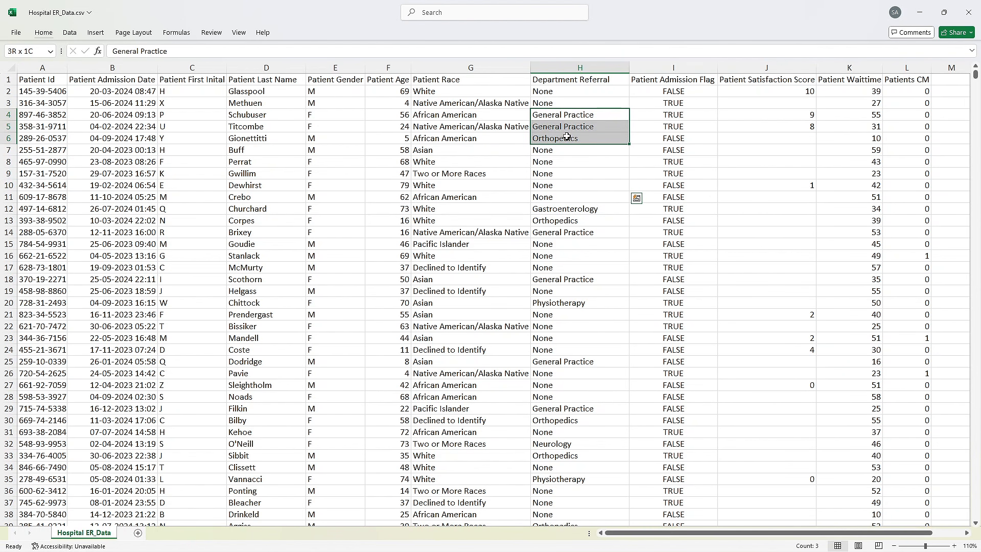
{"action": "left_click", "coordinate": [578, 117]}
{"action": "left_click", "coordinate": [578, 127]}
{"action": "left_click", "coordinate": [577, 136]}
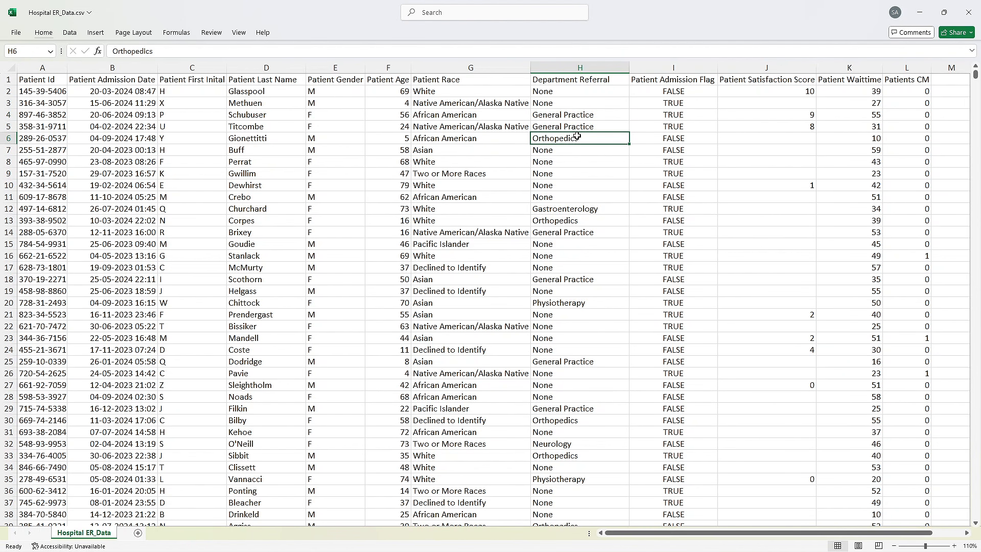
- Switch to the untitled Power BI report and create a measure named No of Patient Referred in the Hospital ER_Data table
{"action": "key", "text": "alt+Tab"}
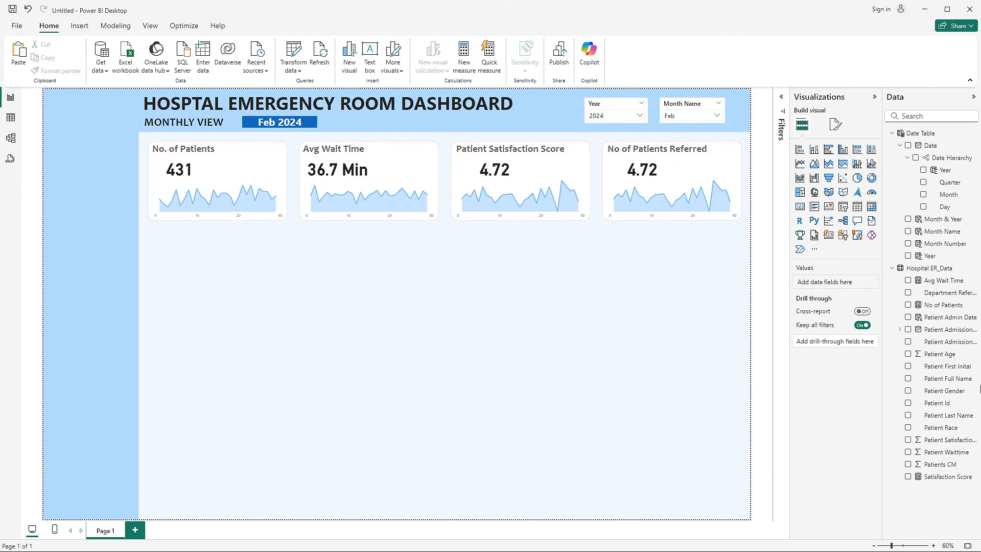
{"action": "right_click", "coordinate": [953, 361]}
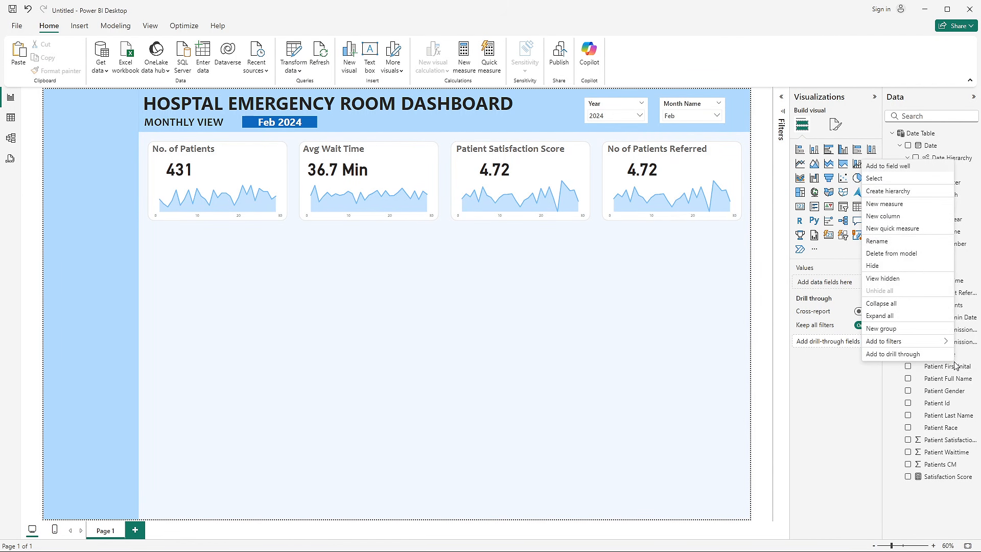
{"action": "left_click", "coordinate": [894, 205]}
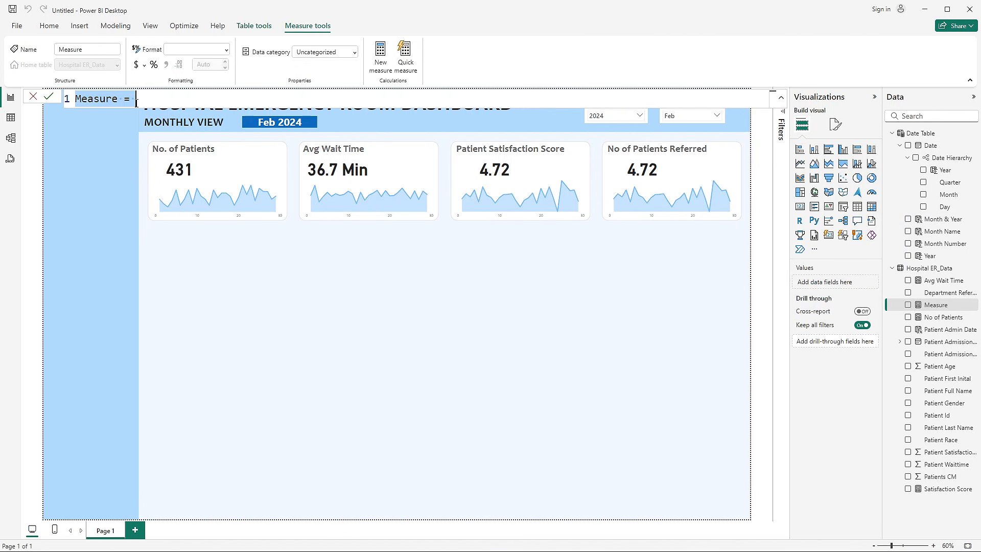
{"action": "double_click", "coordinate": [97, 107]}
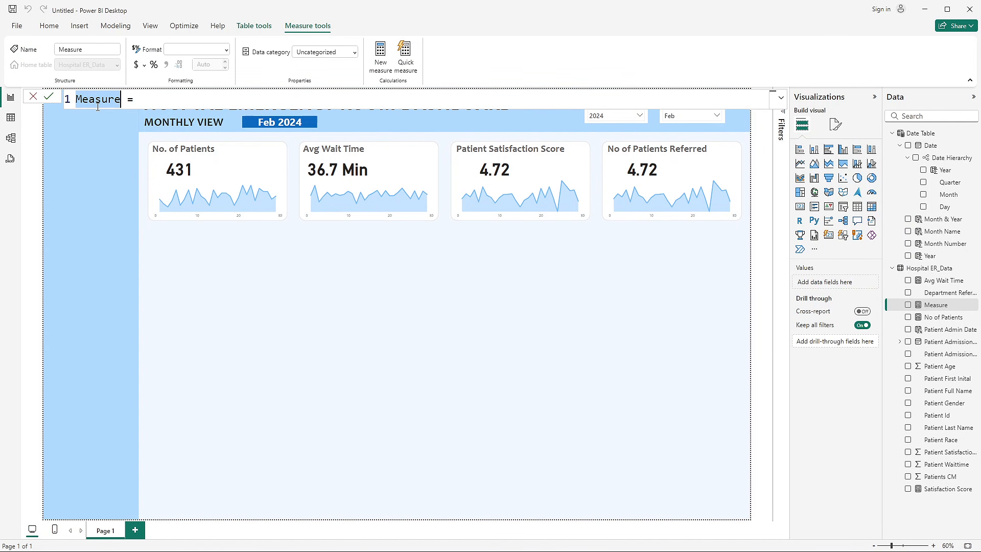
{"action": "type", "text": "No of Pa"}
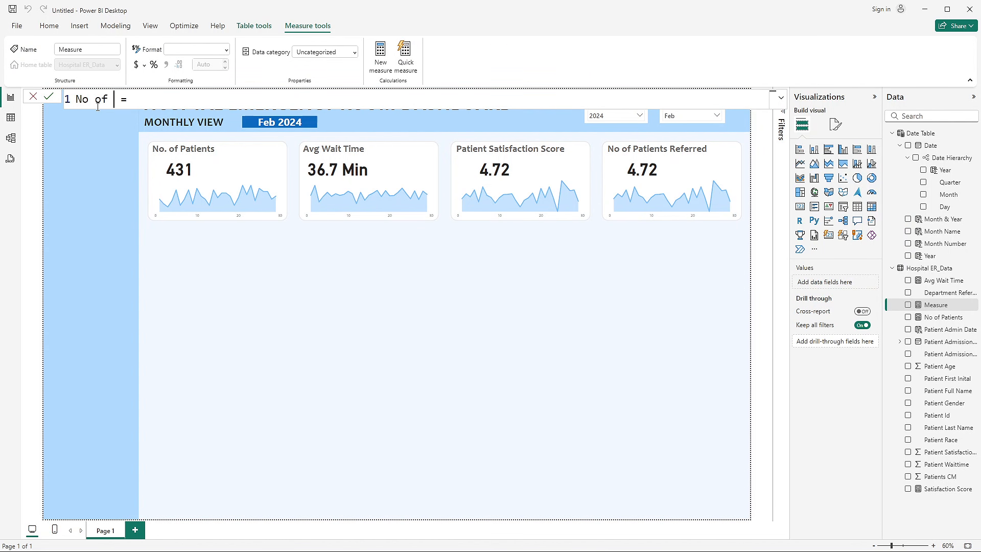
{"action": "type", "text": "tient Referred"}
{"action": "left_click", "coordinate": [239, 96]}
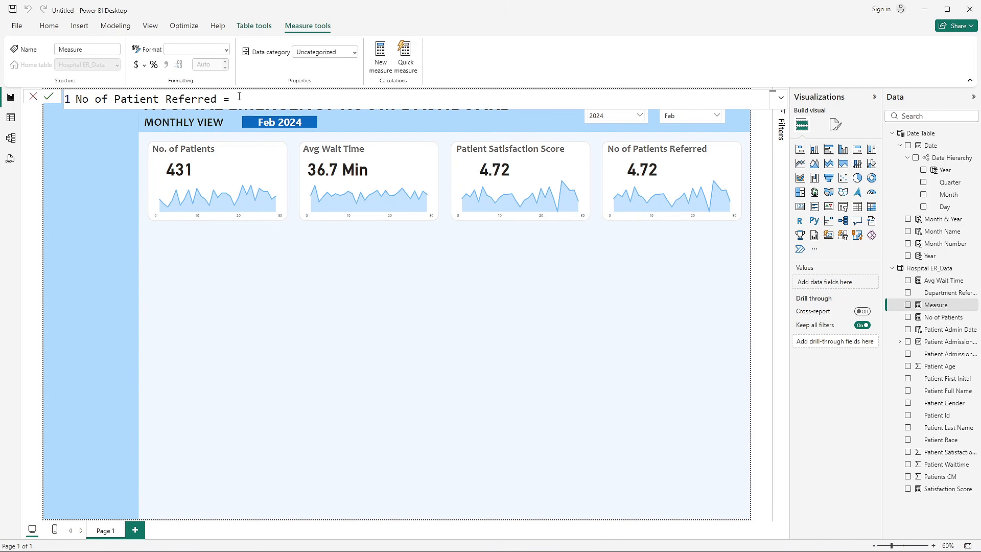
- Begin the measure's formula with CALCULATE(COUNTROWS('Hospital ER_Data'), to count the table's rows
{"action": "type", "text": "calc"}
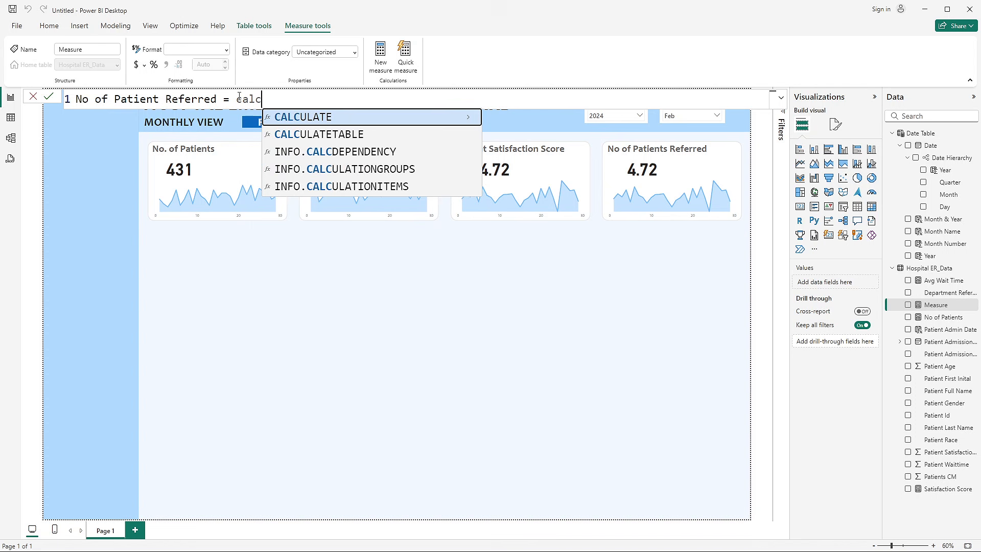
{"action": "key", "text": "Tab"}
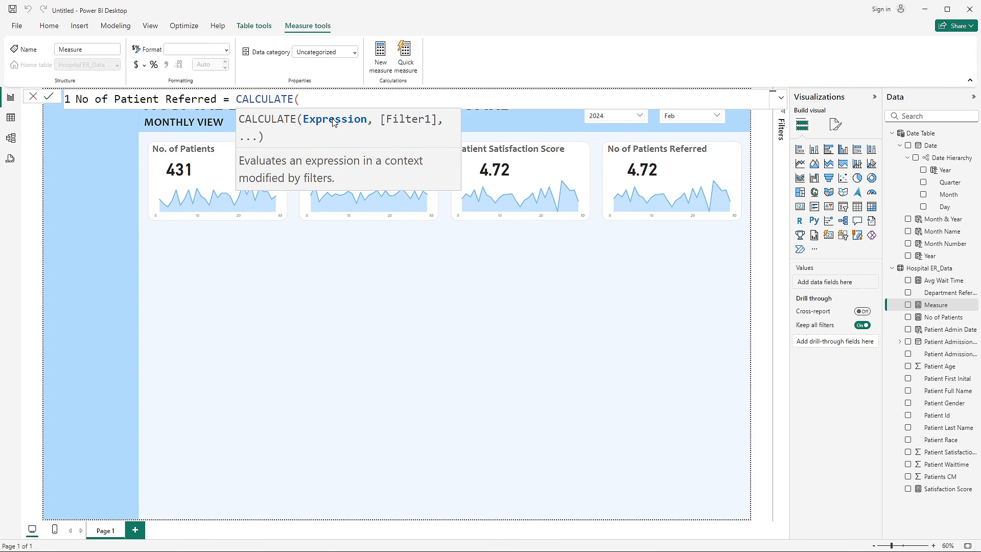
{"action": "type", "text": "cou"}
{"action": "key", "text": "Tab"}
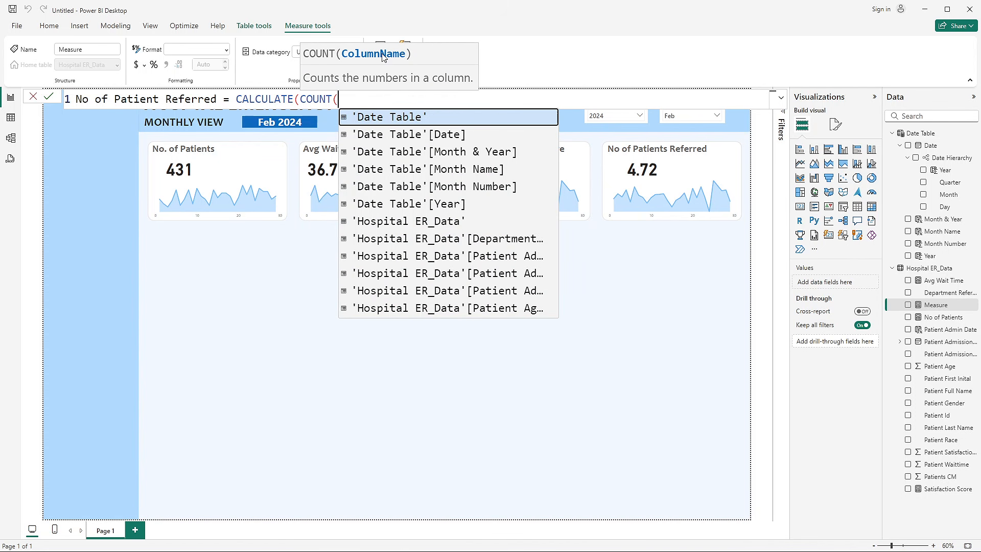
{"action": "key", "text": "BackSpace"}
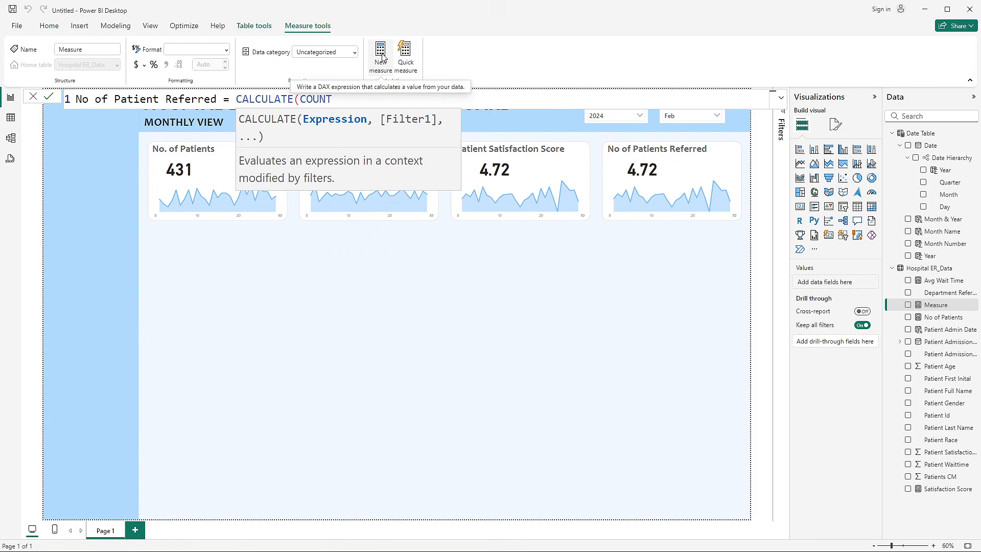
{"action": "type", "text": "r"}
{"action": "key", "text": "Tab"}
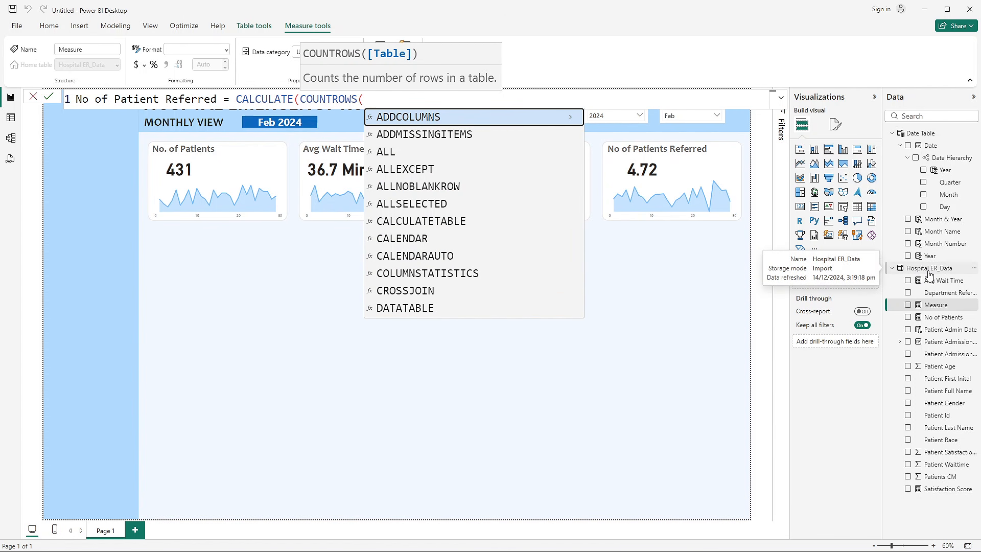
{"action": "type", "text": "ho"}
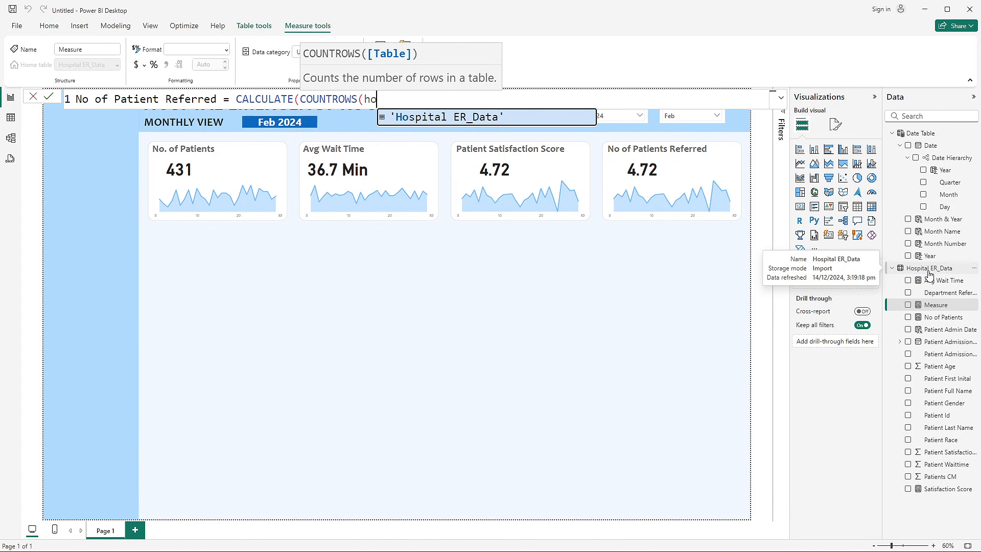
{"action": "left_click", "coordinate": [494, 121]}
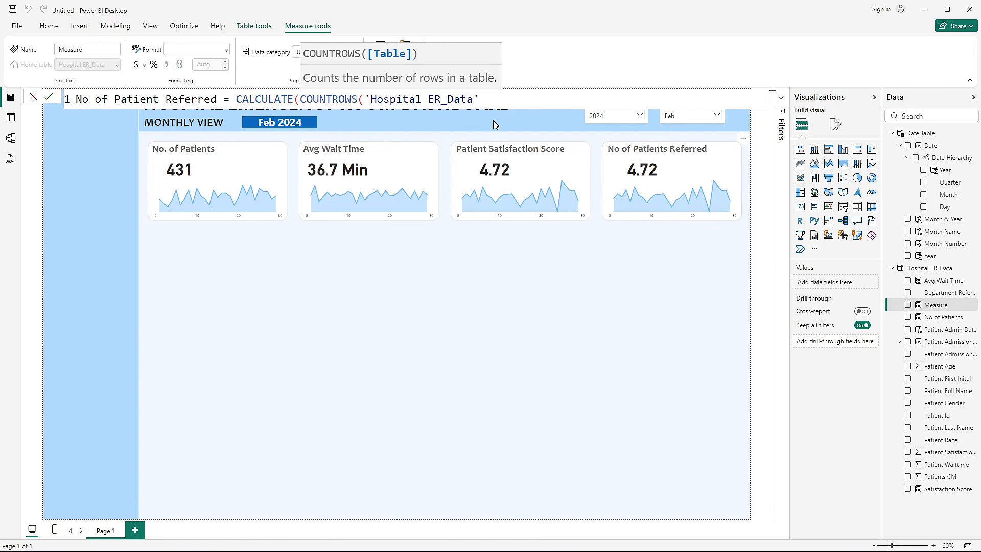
{"action": "type", "text": "),"}
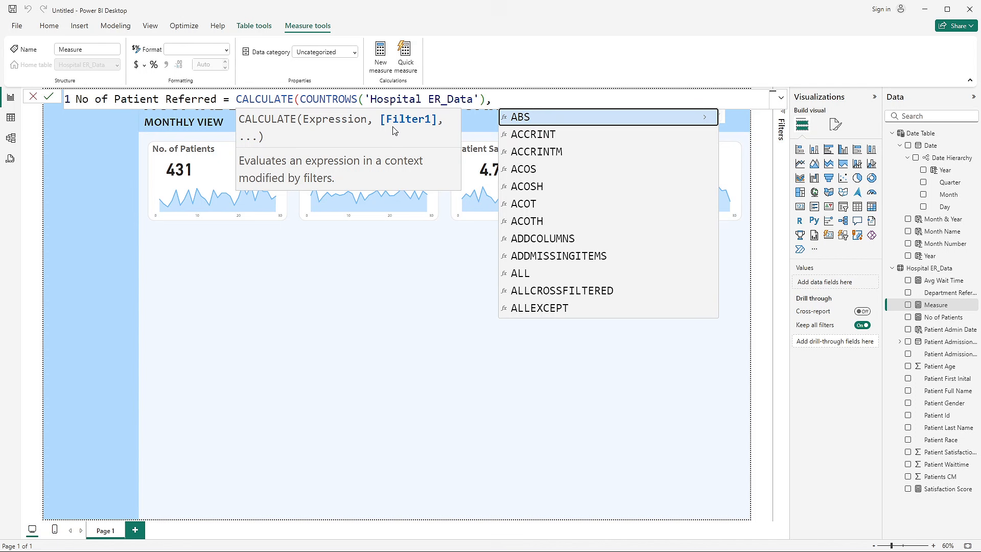
{"action": "type", "text": " dep"}
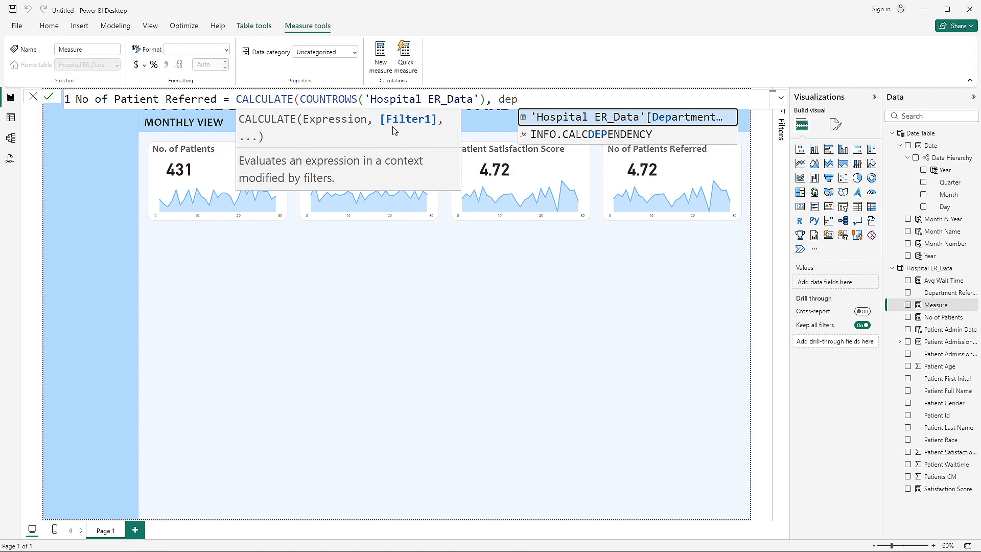
- Add a filter on 'Hospital ER_Data'[Department Referral] to the formula, using the not-equal operator <>
{"action": "left_click", "coordinate": [686, 118]}
{"action": "scroll", "coordinate": [744, 104], "scroll_direction": "down", "scroll_amount": 1}
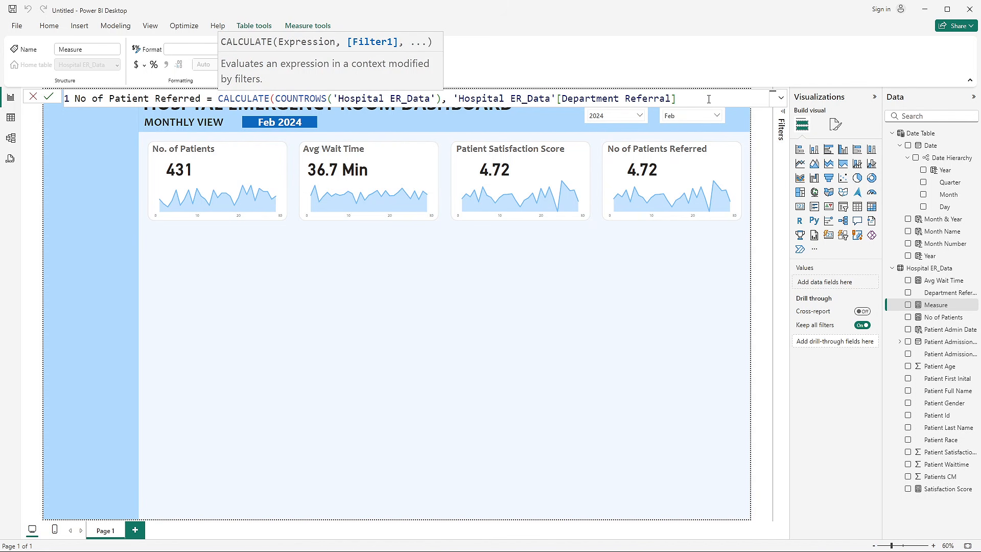
{"action": "type", "text": "<>"}
{"action": "type", "text": "'"}
- Copy None from Excel's Department Referral column into the Power BI formula as 'None' in single quotes, close the bracket and commit the measure
{"action": "key", "text": "alt+Tab"}
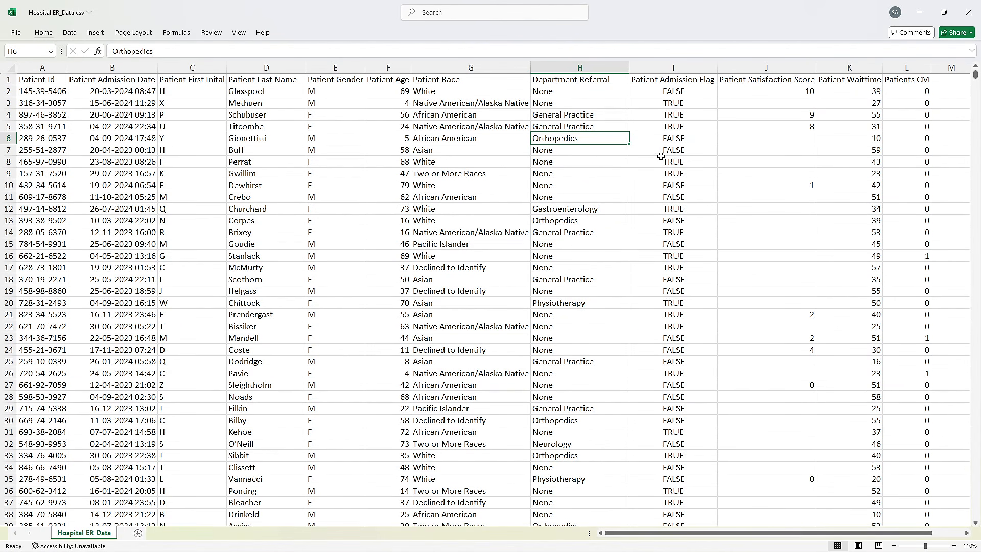
{"action": "left_click", "coordinate": [590, 155]}
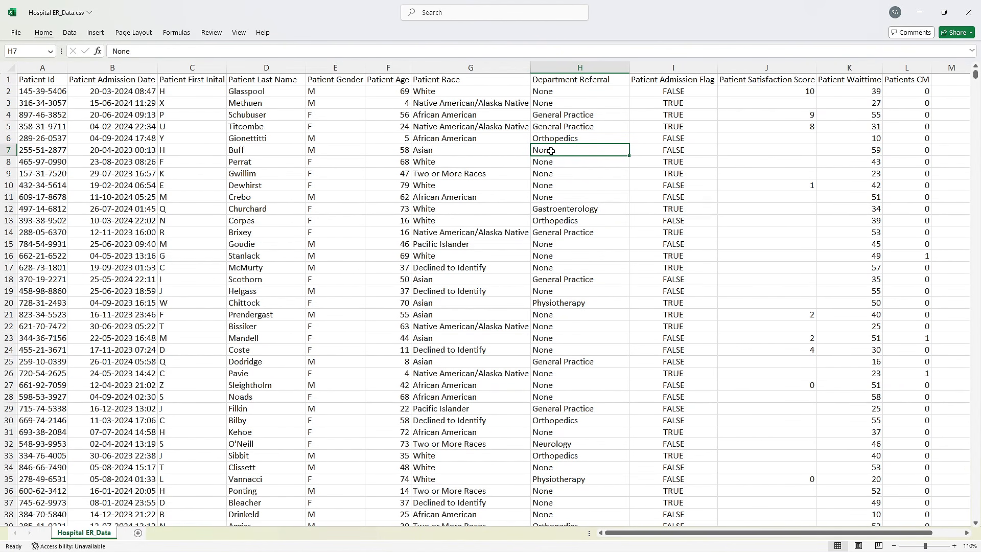
{"action": "left_click_drag", "start_coordinate": [132, 51], "coordinate": [96, 51]}
{"action": "key", "text": "ctrl+c"}
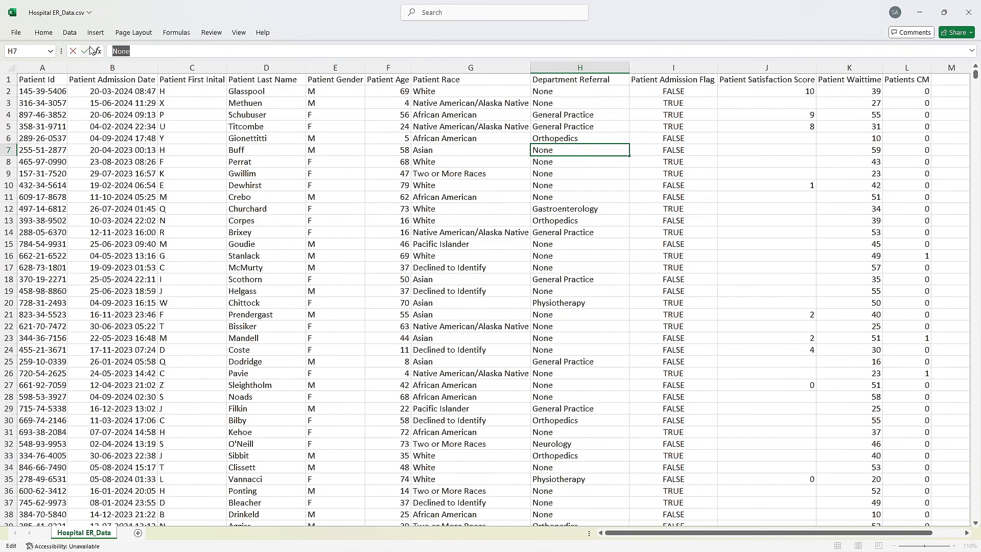
{"action": "left_click", "coordinate": [550, 260]}
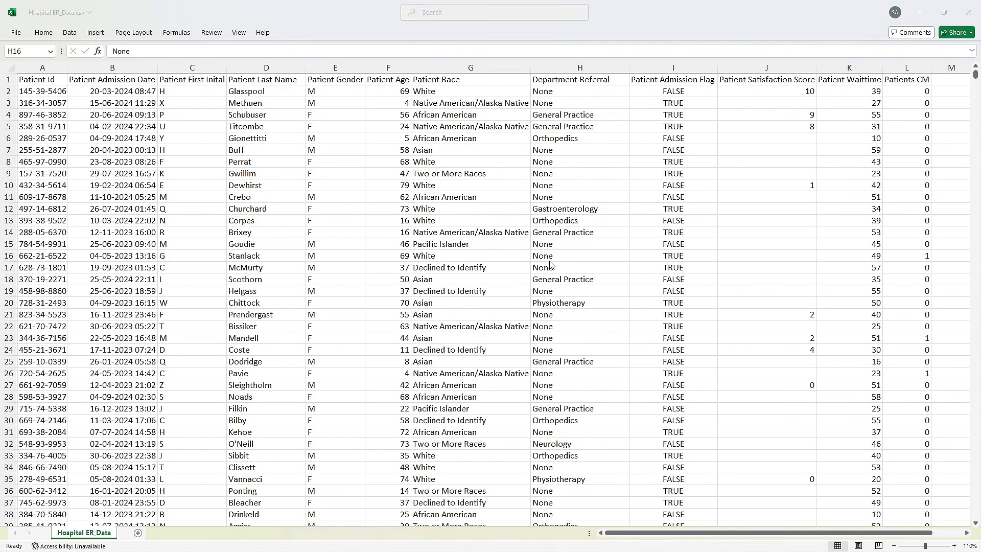
{"action": "key", "text": "alt+Tab"}
{"action": "left_click", "coordinate": [719, 100]}
{"action": "key", "text": "ctrl+v"}
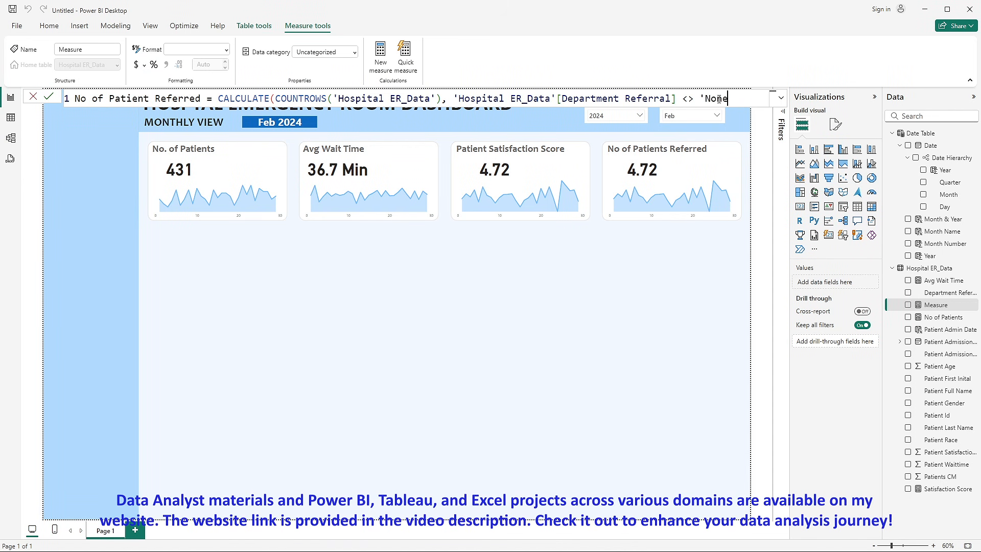
{"action": "type", "text": "')"}
{"action": "left_click", "coordinate": [49, 97]}
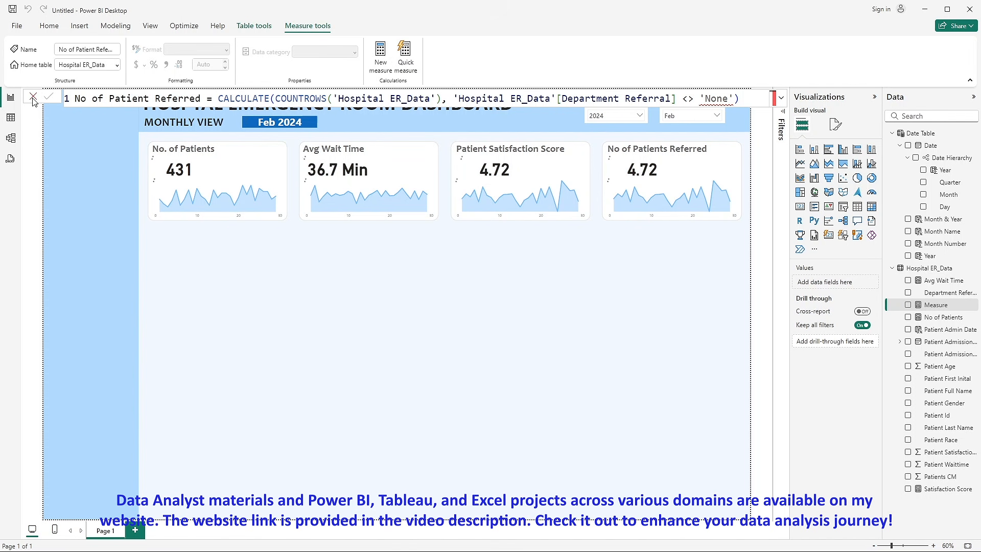
{"action": "left_click", "coordinate": [33, 100]}
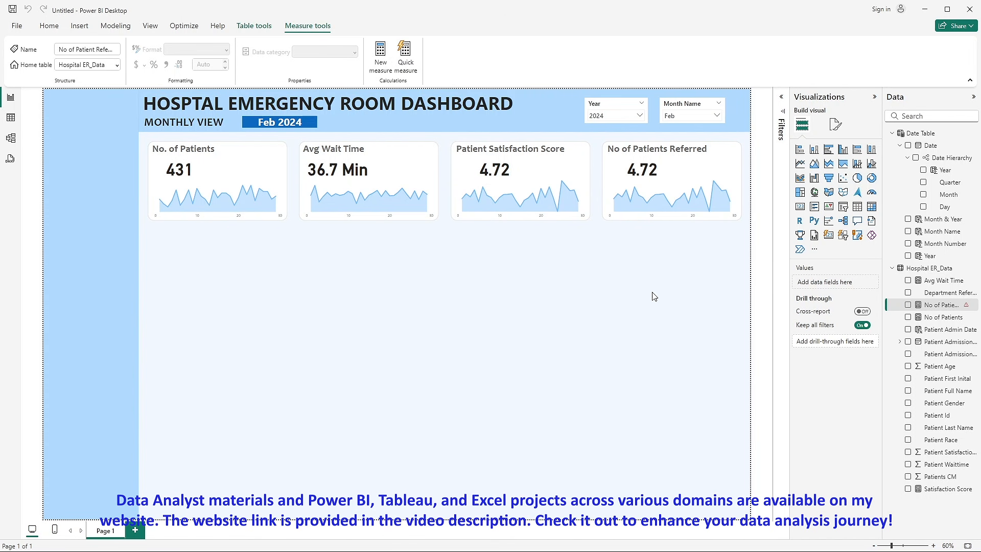
- Remove Satisfaction Score from the value card in the No of Patients Referred tile
{"action": "left_click", "coordinate": [656, 171]}
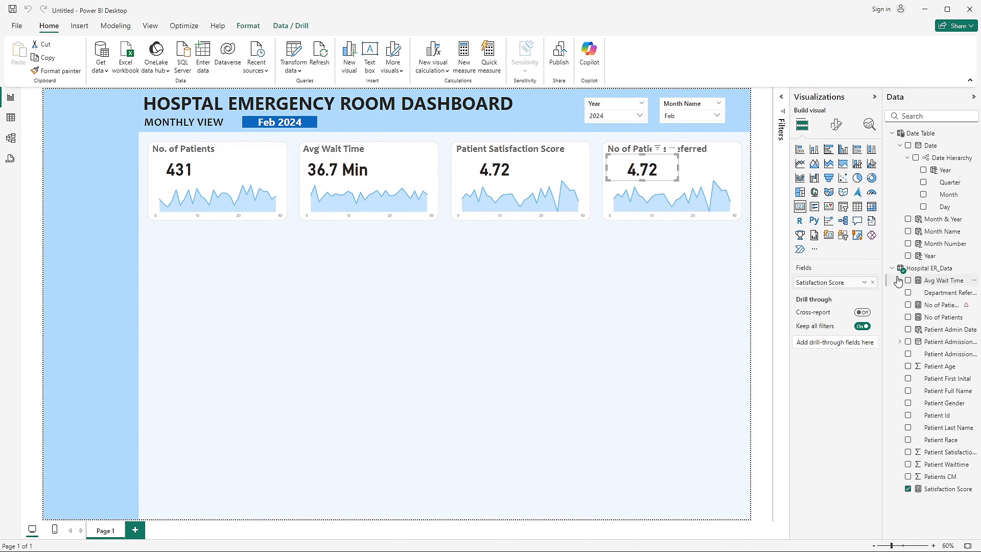
{"action": "left_click", "coordinate": [872, 282]}
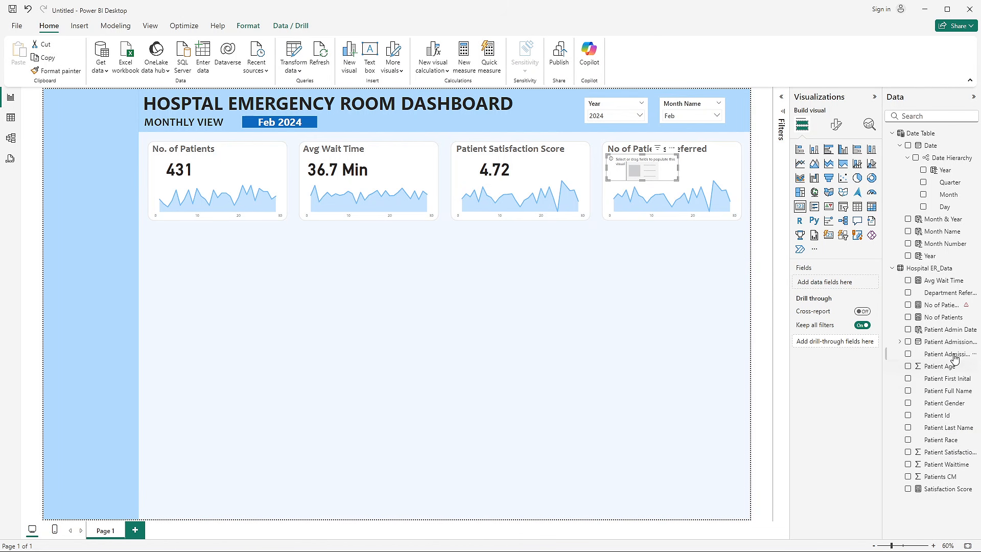
- Correct the No of Patient Referred measure by enclosing None in double quotes instead of single quotes, and commit it
{"action": "left_click", "coordinate": [940, 305]}
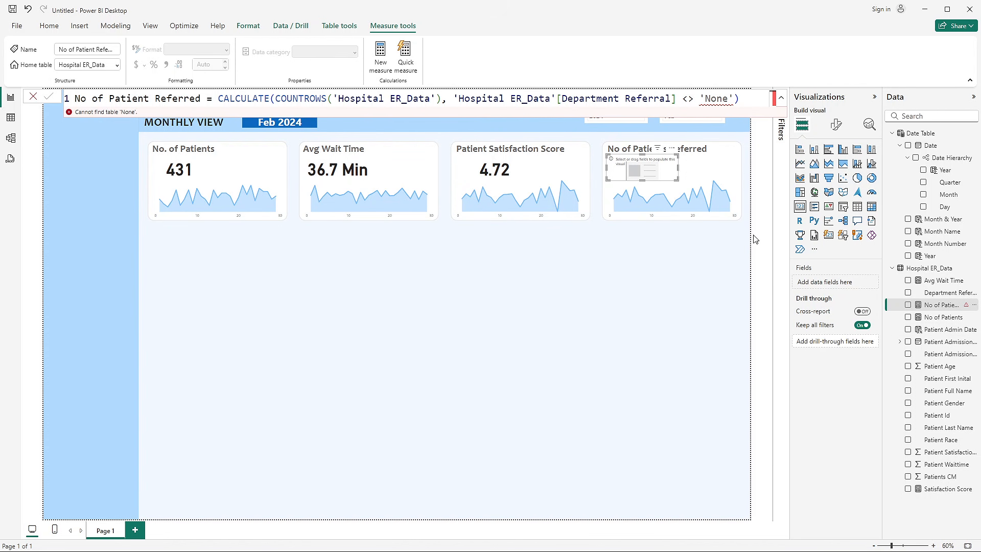
{"action": "double_click", "coordinate": [716, 98]}
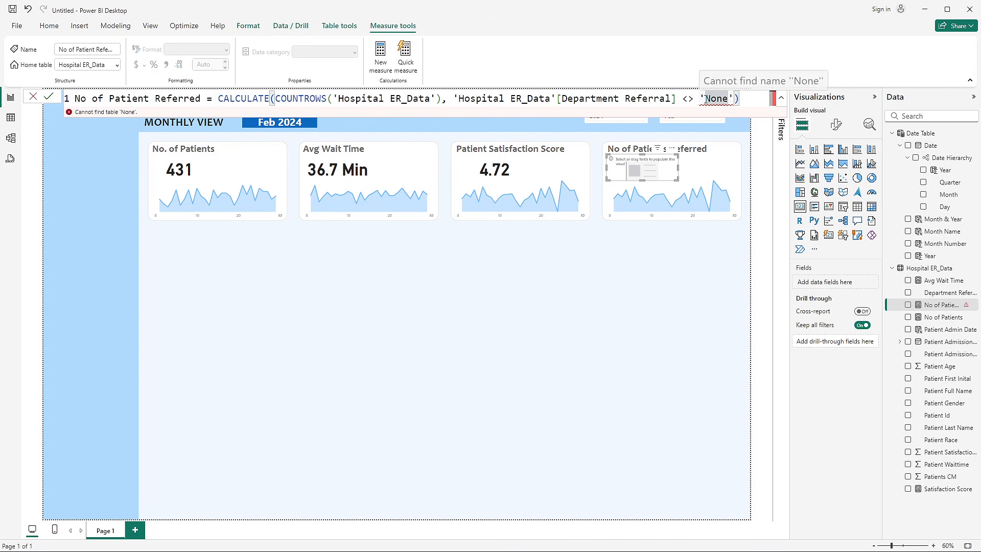
{"action": "left_click", "coordinate": [705, 99]}
{"action": "key", "text": "BackSpace"}
{"action": "type", "text": "\""}
{"action": "left_click", "coordinate": [733, 98]}
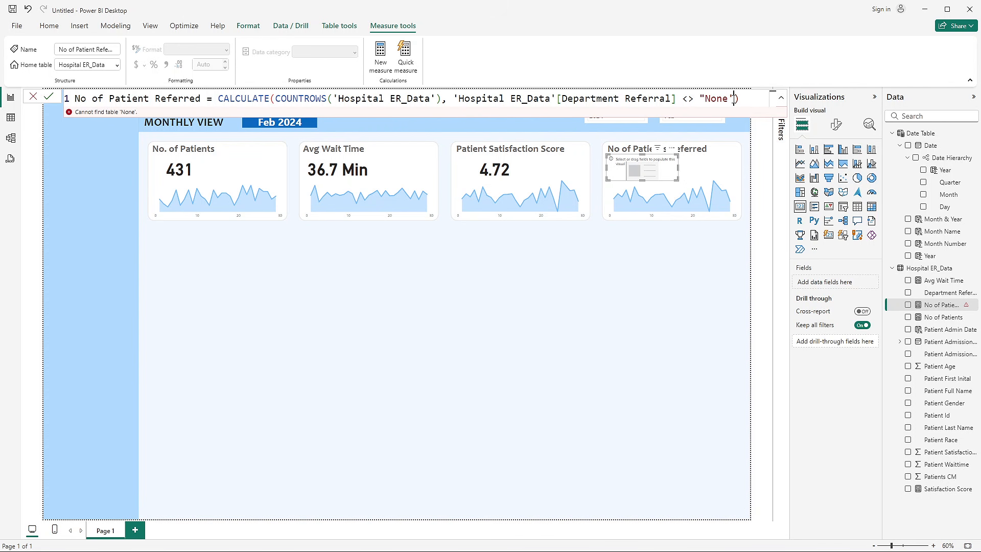
{"action": "key", "text": "BackSpace"}
{"action": "type", "text": "\""}
{"action": "left_click", "coordinate": [48, 95]}
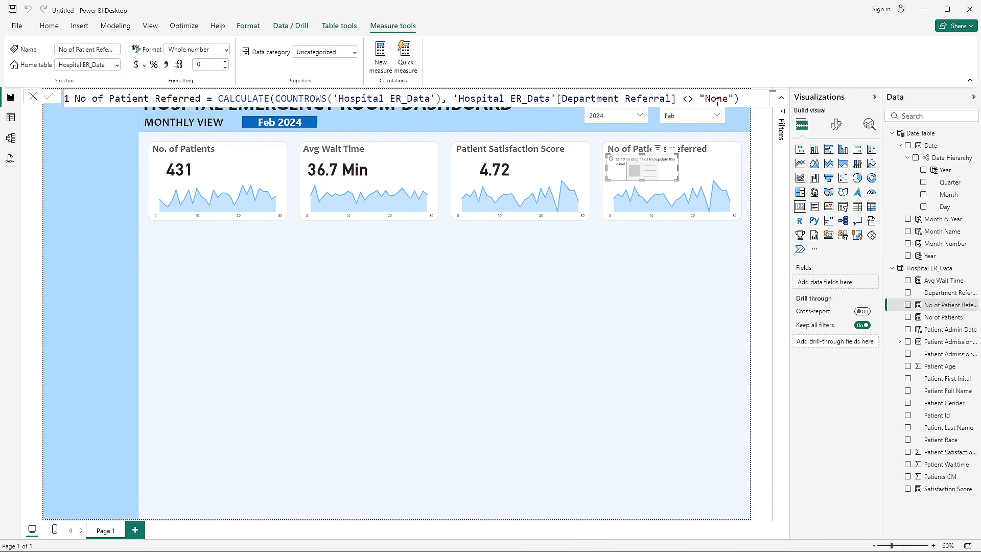
- Put the No of Patient Referred measure in the empty value card and compare the card with the reference dashboard
{"action": "left_click", "coordinate": [907, 306]}
{"action": "left_click", "coordinate": [631, 287]}
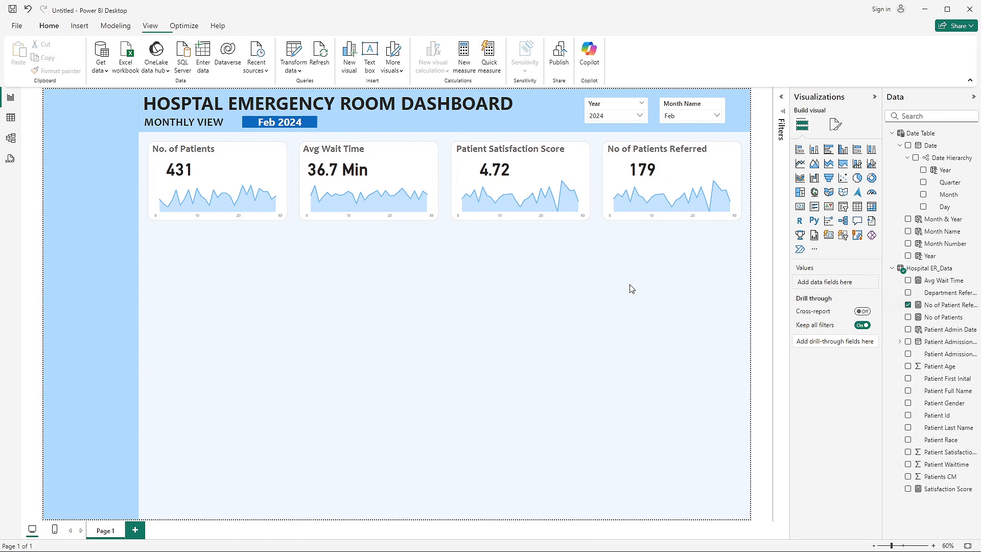
{"action": "key", "text": "alt+Tab"}
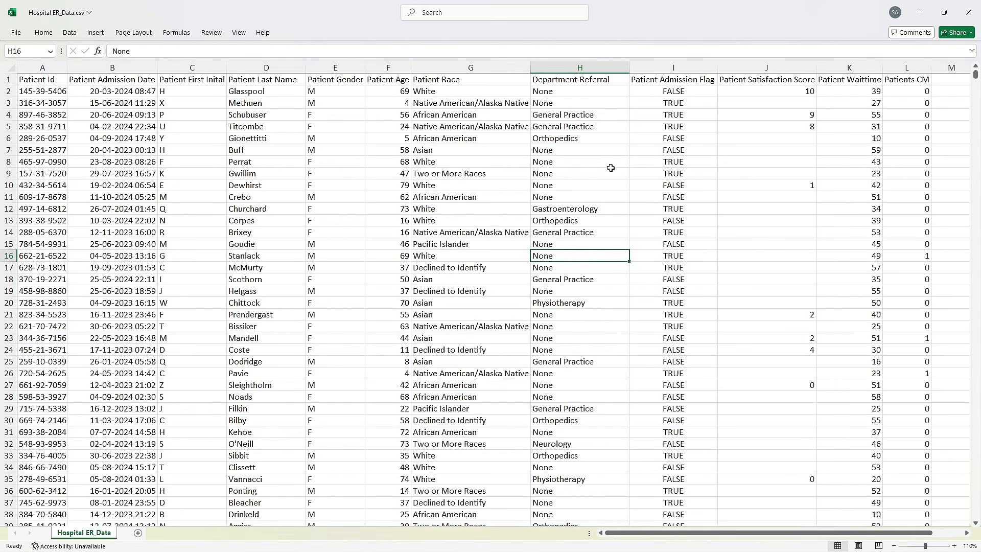
{"action": "key", "text": "alt+Tab"}
{"action": "key", "text": "alt+Tab"}
{"action": "left_click", "coordinate": [603, 174]}
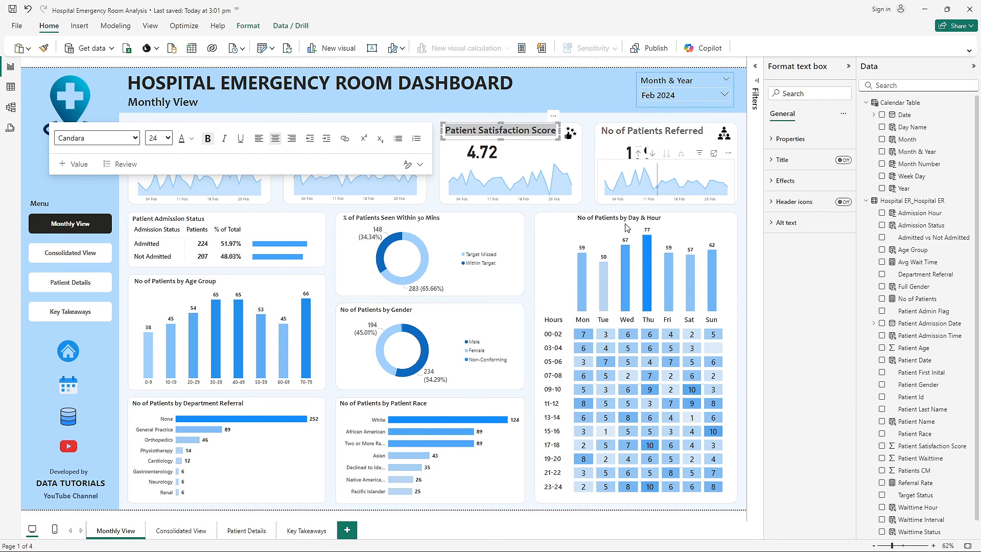
{"action": "key", "text": "alt+Tab"}
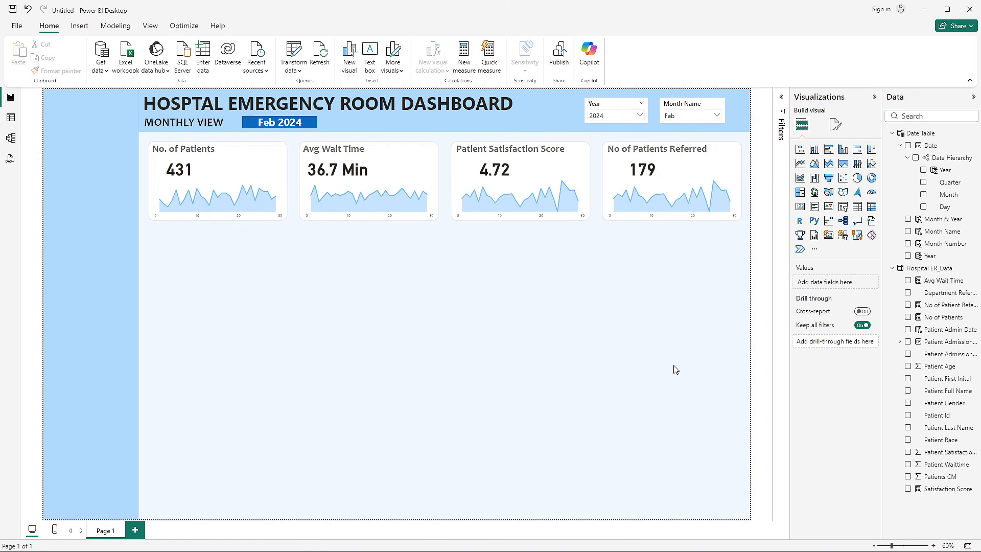
- Replace Satisfaction Score with No of Patient Referred on the y-axis of the area chart in the No of Patients Referred tile
{"action": "left_click", "coordinate": [674, 179]}
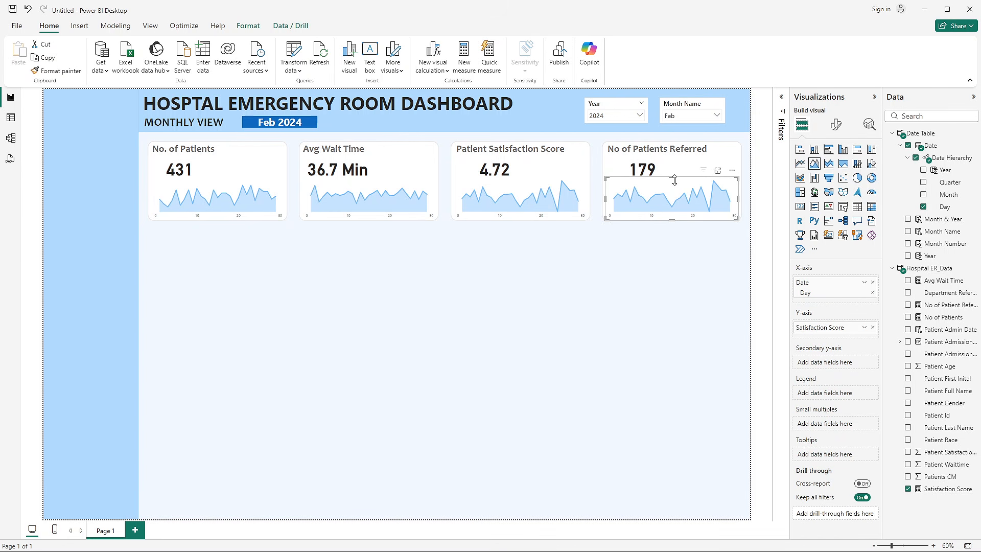
{"action": "left_click", "coordinate": [872, 327]}
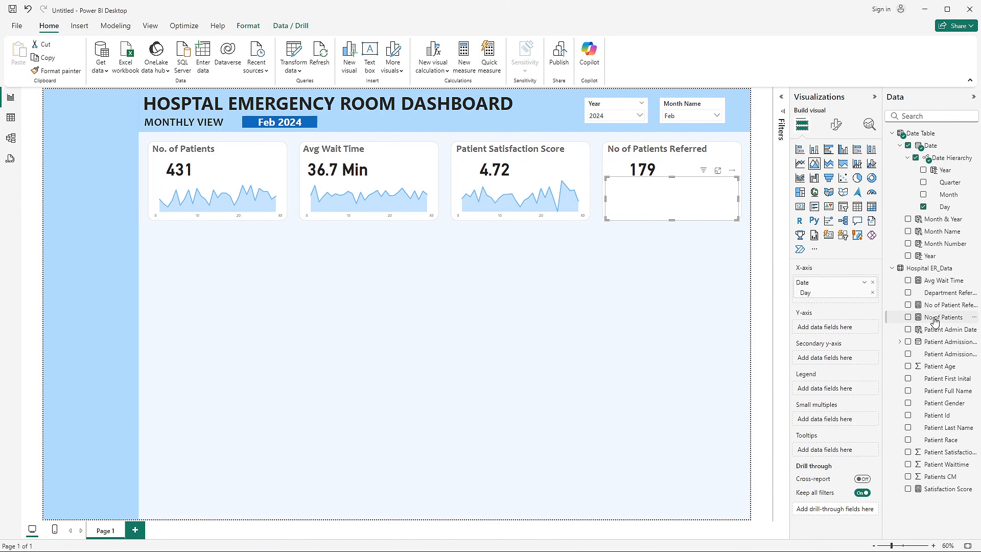
{"action": "left_click_drag", "start_coordinate": [939, 305], "coordinate": [832, 332]}
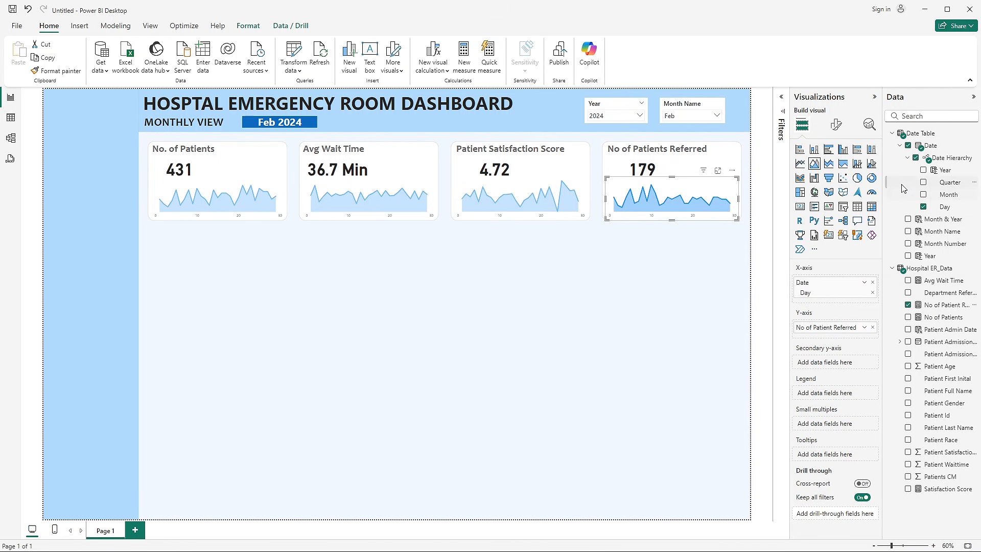
- Recolour the line of the No of Patients Referred area chart with the recently used light blue and deselect the chart
{"action": "left_click", "coordinate": [837, 125]}
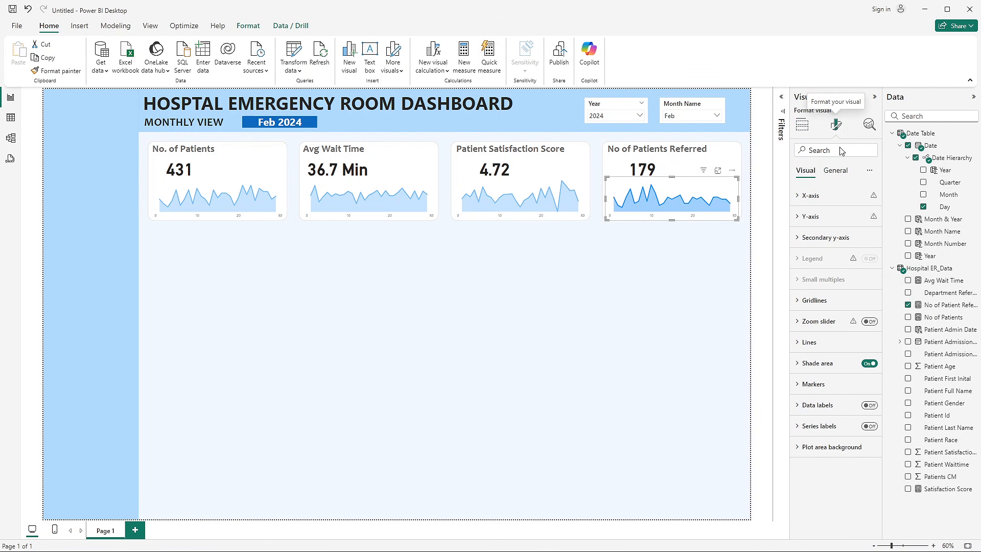
{"action": "scroll", "coordinate": [820, 347], "scroll_direction": "down", "scroll_amount": 3}
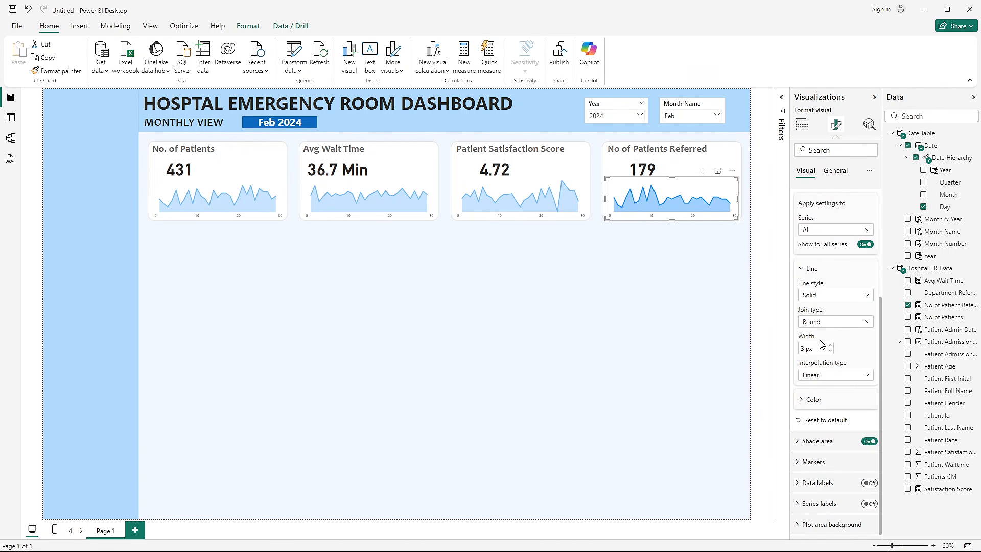
{"action": "left_click", "coordinate": [812, 398]}
{"action": "scroll", "coordinate": [813, 393], "scroll_direction": "down", "scroll_amount": 1}
{"action": "left_click", "coordinate": [816, 366]}
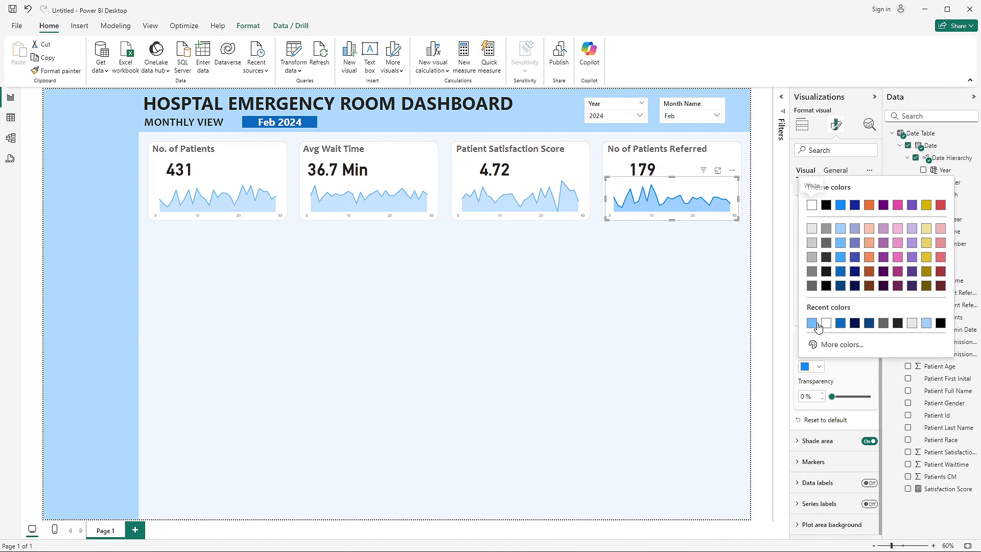
{"action": "left_click", "coordinate": [815, 325]}
{"action": "left_click", "coordinate": [491, 339]}
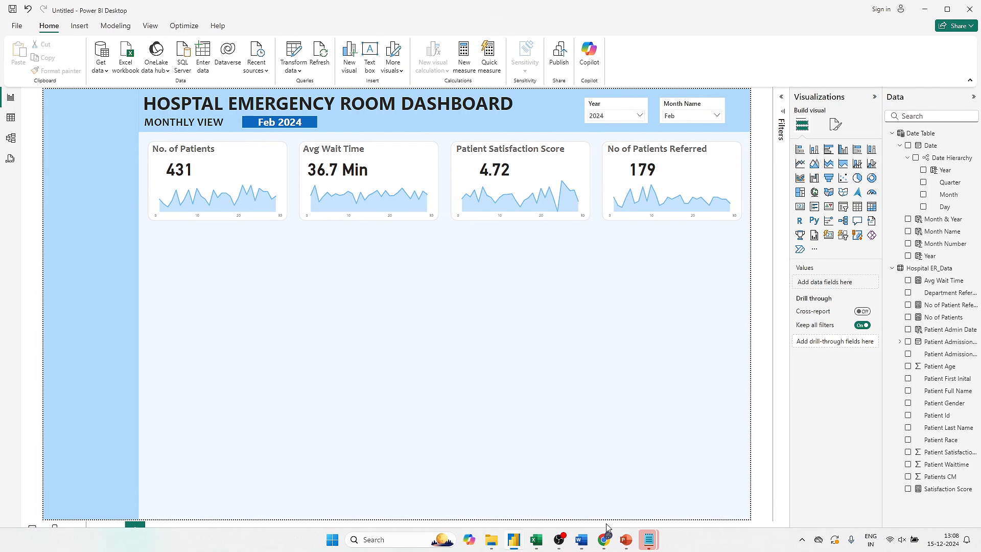
- Check the monthly view chart requirements in PowerPoint, and add a small empty matrix to the blank area of the Power BI page
{"action": "left_click", "coordinate": [626, 539]}
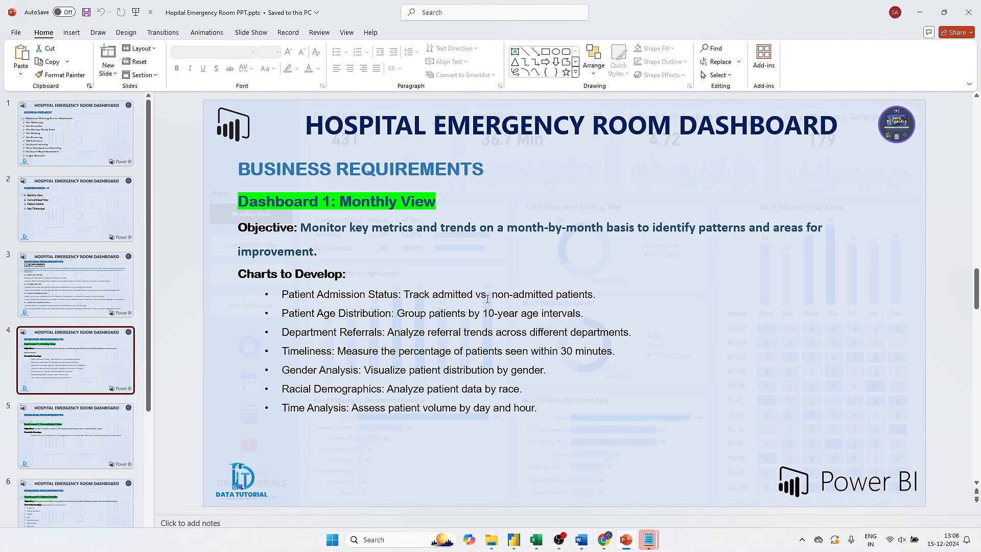
{"action": "key", "text": "alt+Tab"}
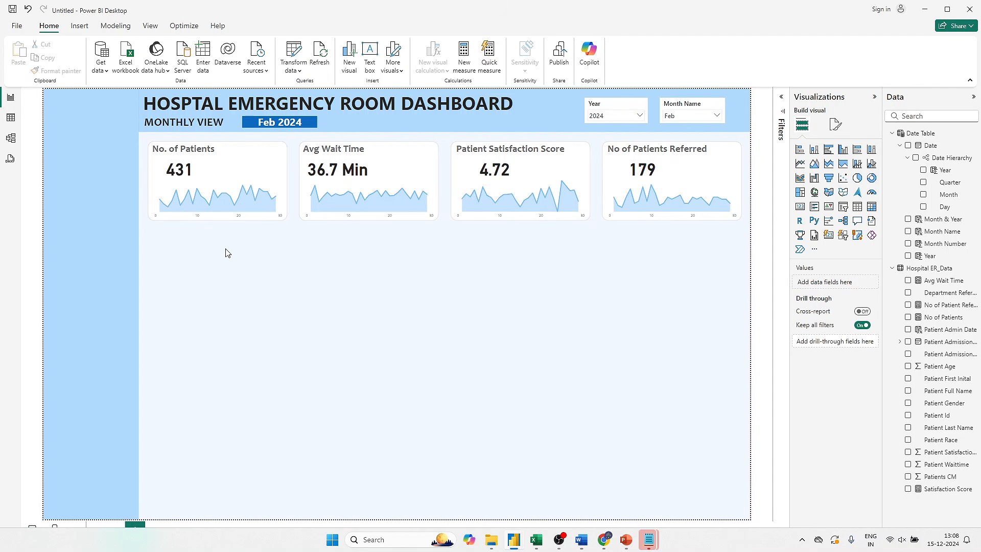
{"action": "left_click", "coordinate": [873, 213]}
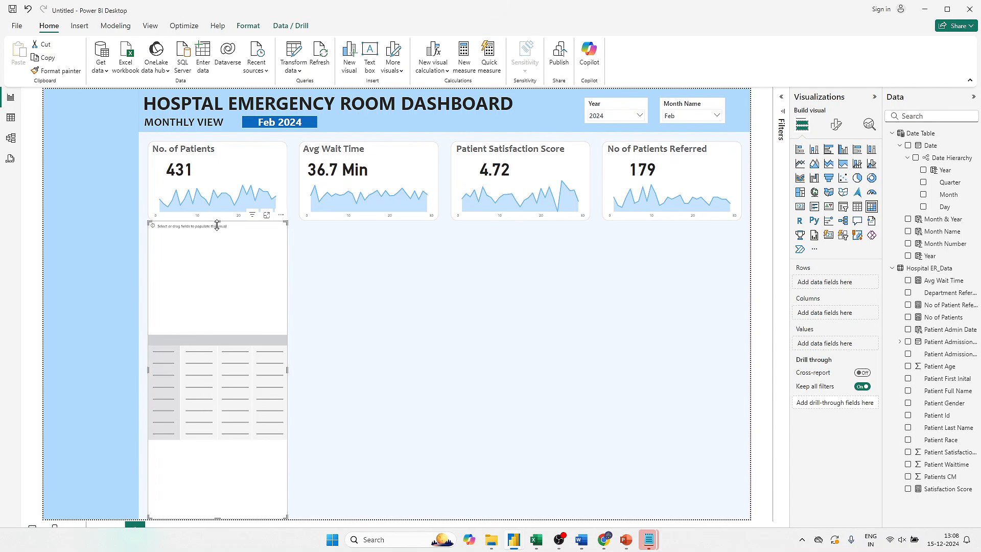
{"action": "left_click_drag", "start_coordinate": [218, 221], "coordinate": [597, 327]}
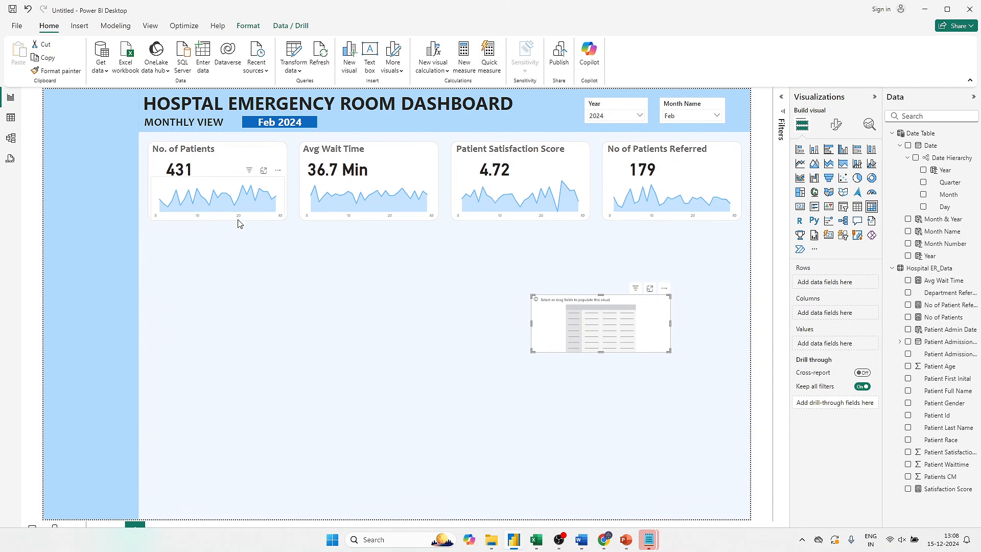
{"action": "left_click", "coordinate": [369, 311]}
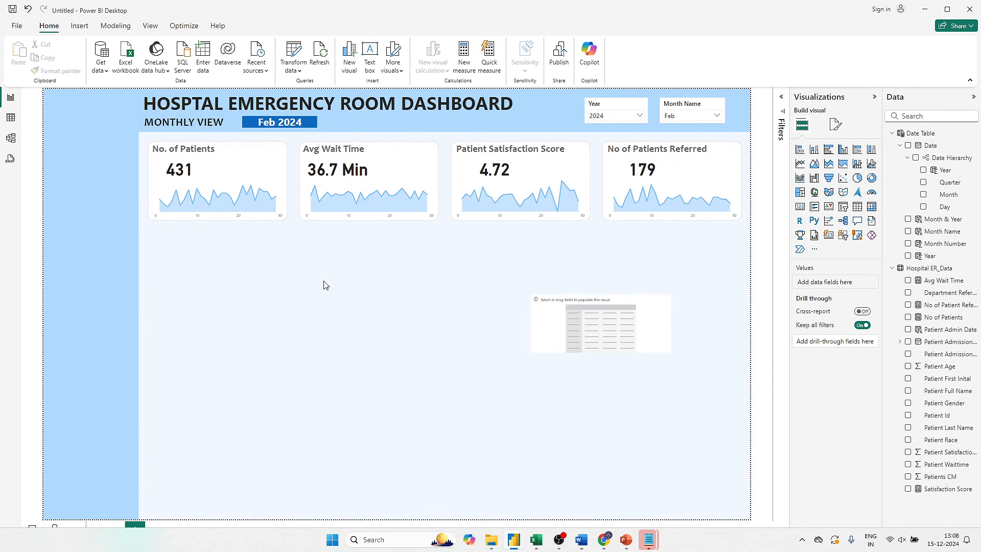
- Duplicate the No. of Patients tile's background shape, place the copy below that tile and set its height to 177 and width to 630
{"action": "left_click", "coordinate": [285, 154]}
{"action": "left_click_drag", "start_coordinate": [284, 154], "coordinate": [249, 265]}
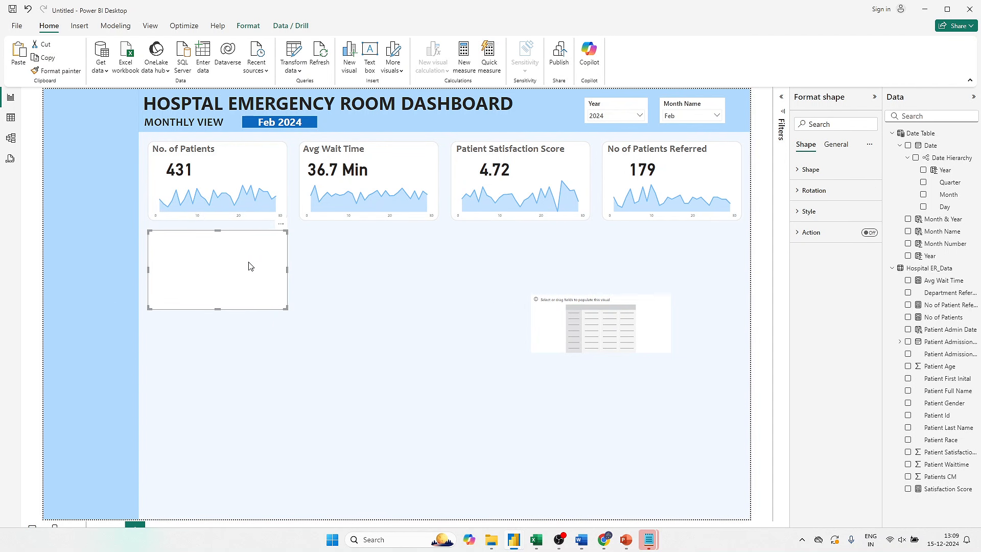
{"action": "left_click", "coordinate": [832, 148]}
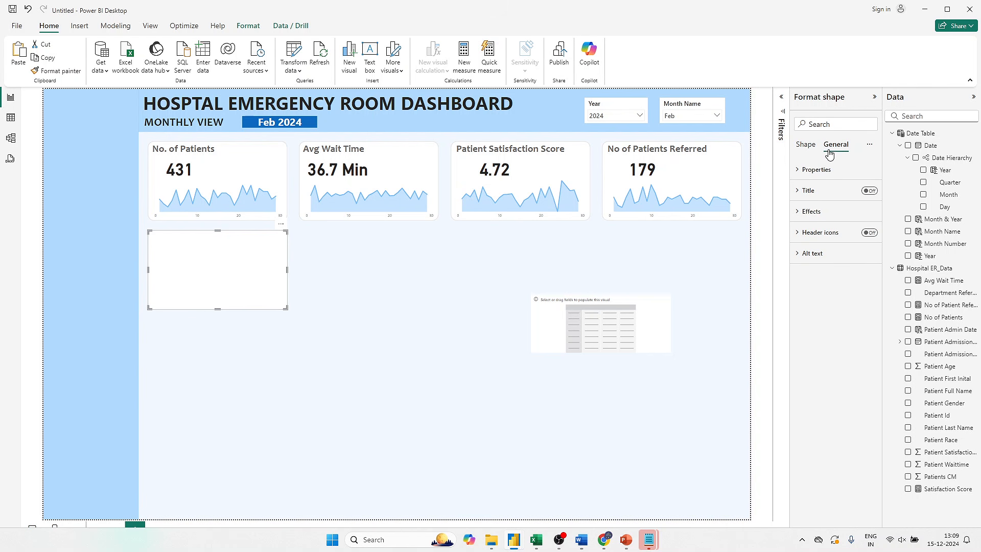
{"action": "left_click", "coordinate": [816, 170]}
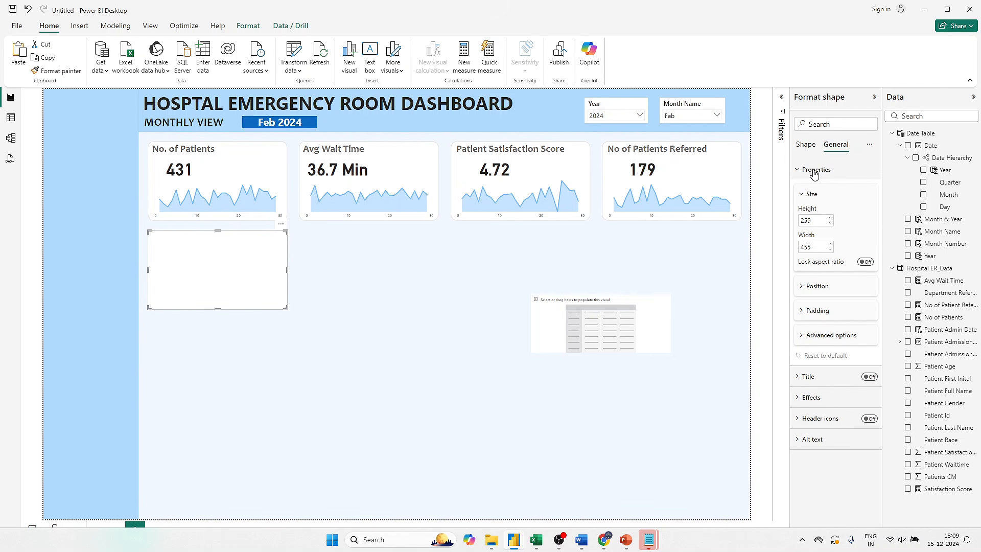
{"action": "double_click", "coordinate": [812, 219]}
{"action": "type", "text": "177"}
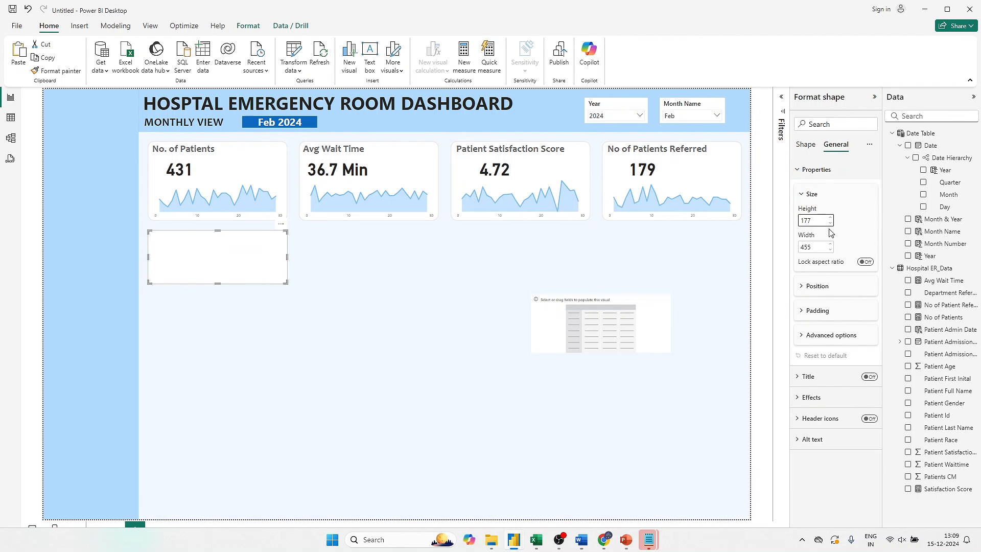
{"action": "double_click", "coordinate": [821, 247]}
{"action": "type", "text": "630"}
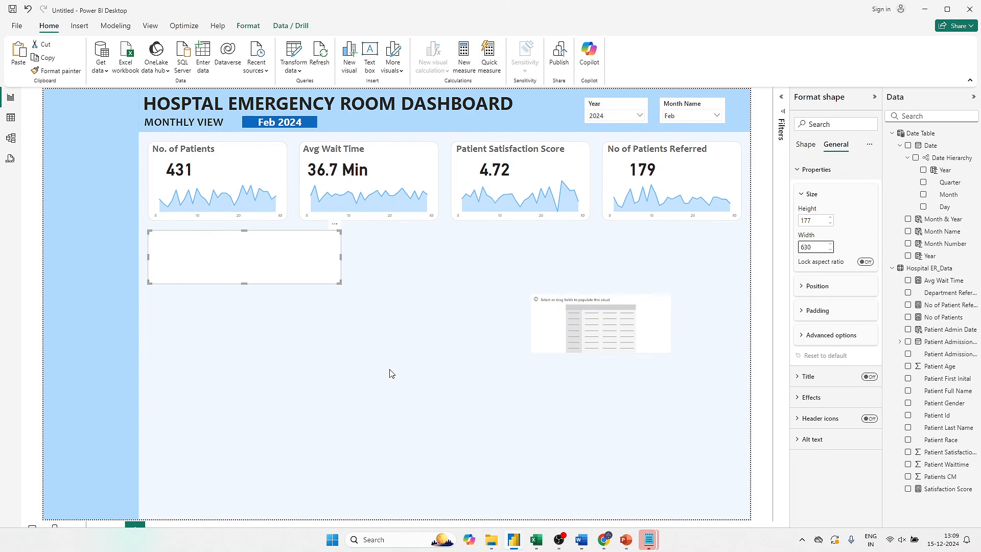
- Move the empty matrix just below the new background shape and recheck the Patient Admission Status requirement in PowerPoint
{"action": "left_click", "coordinate": [599, 317]}
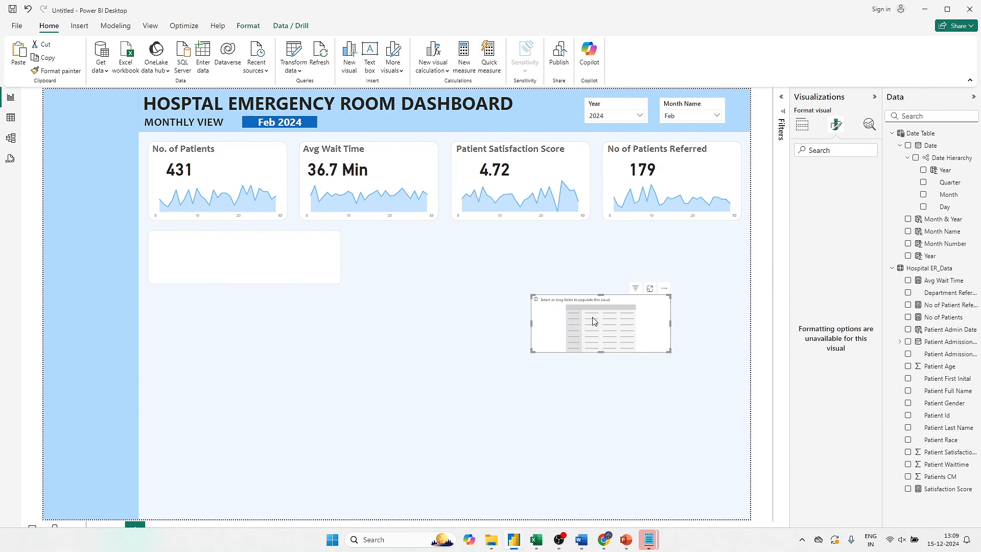
{"action": "left_click_drag", "start_coordinate": [592, 321], "coordinate": [309, 331]}
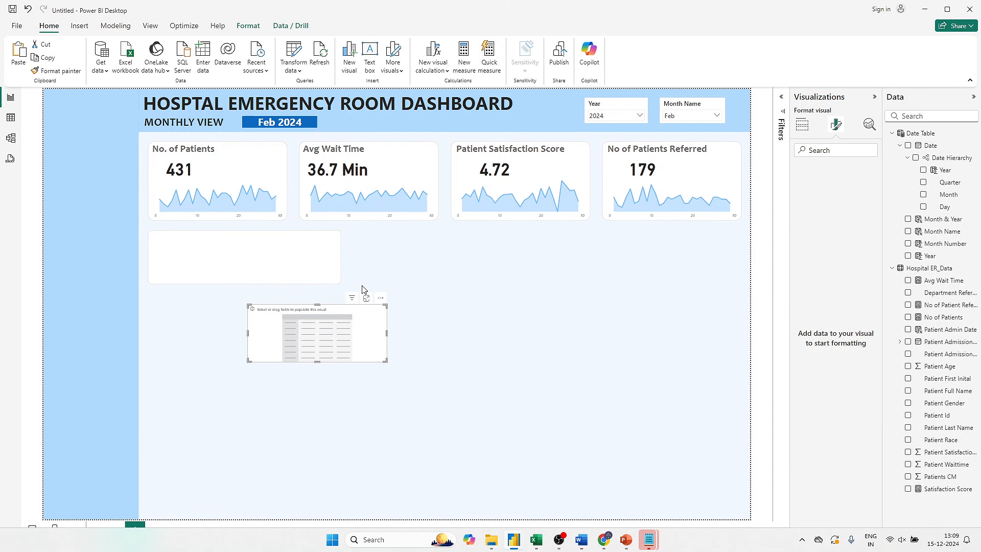
{"action": "key", "text": "alt+Tab"}
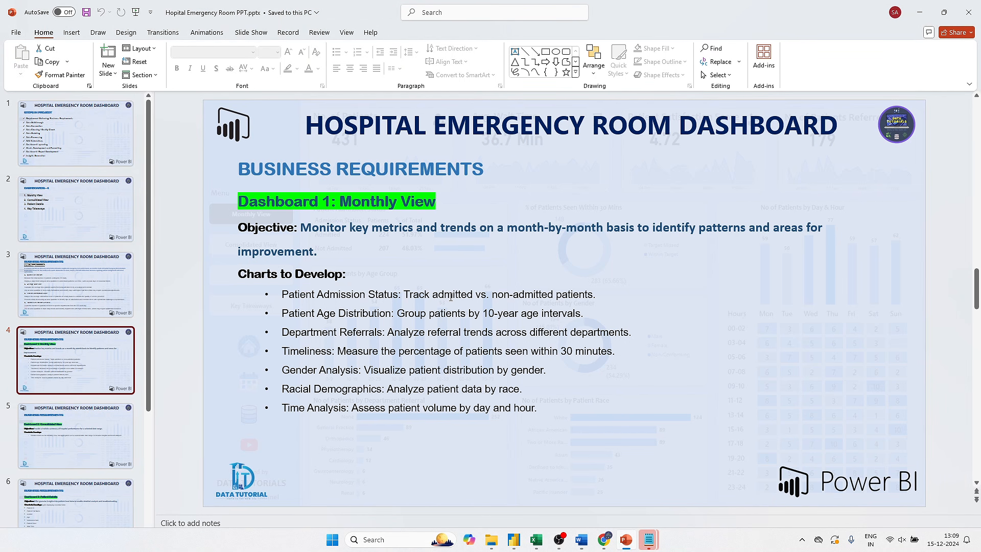
{"action": "key", "text": "alt+Tab"}
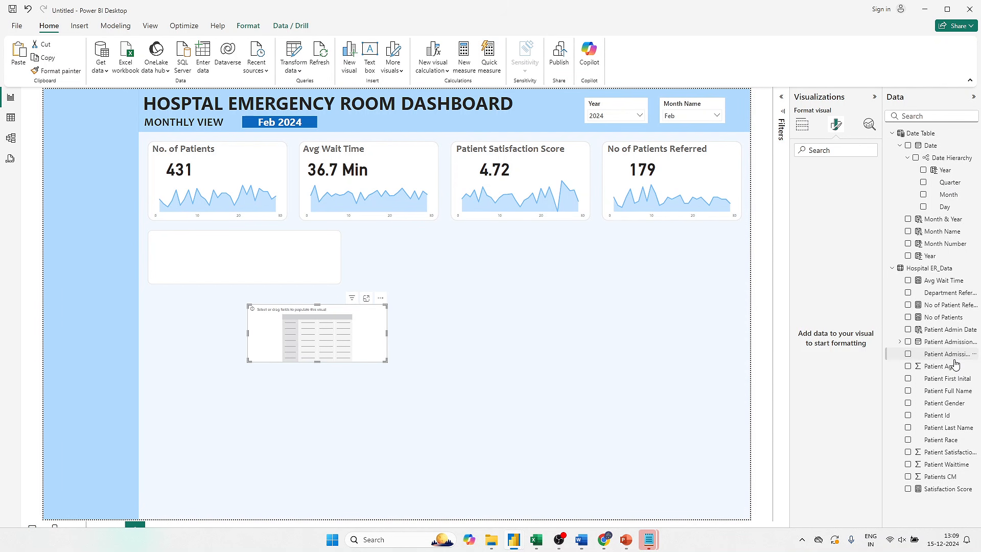
- Collapse the Date field and examine the values in the Patient Admission Flag column of the Hospital ER_Data file in Excel
{"action": "left_click", "coordinate": [901, 146]}
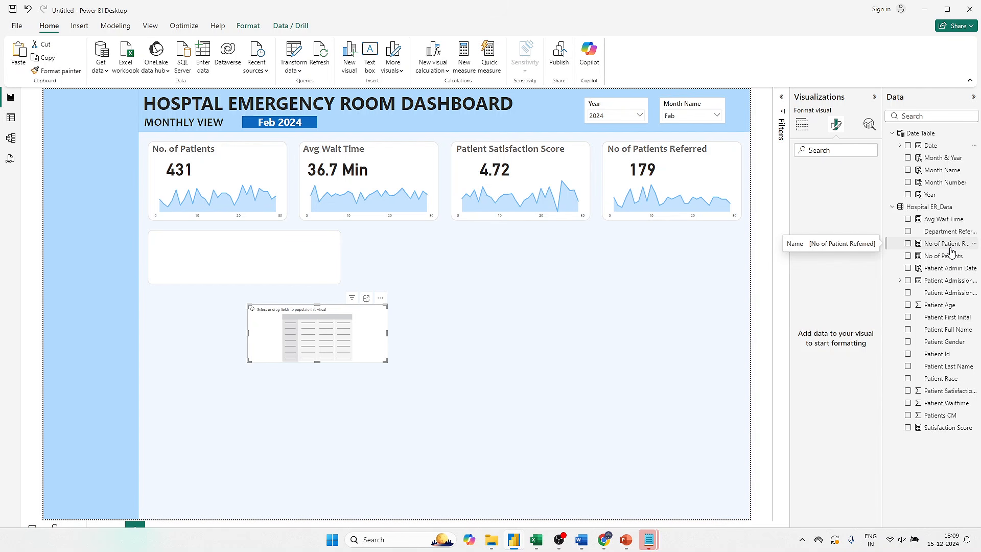
{"action": "left_click", "coordinate": [536, 539]}
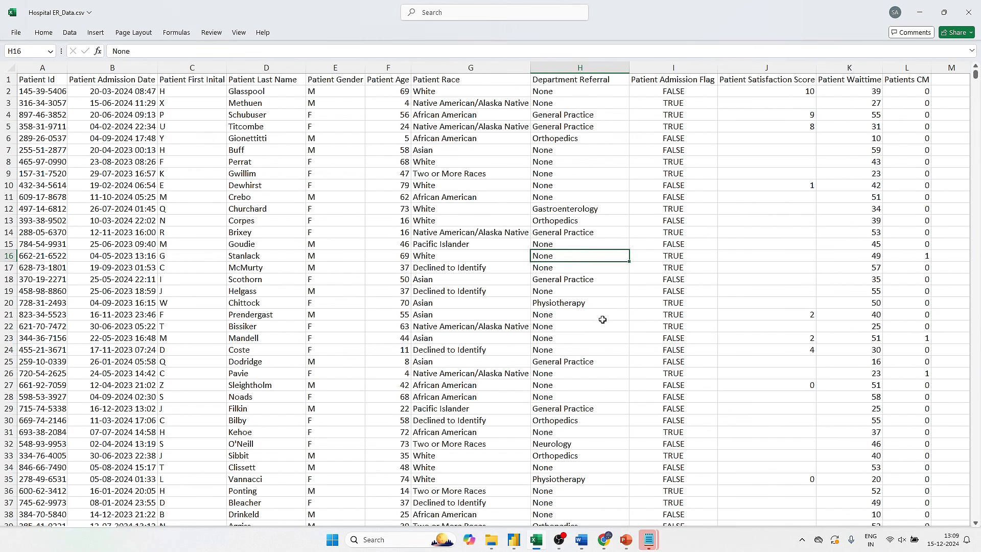
{"action": "left_click", "coordinate": [662, 67]}
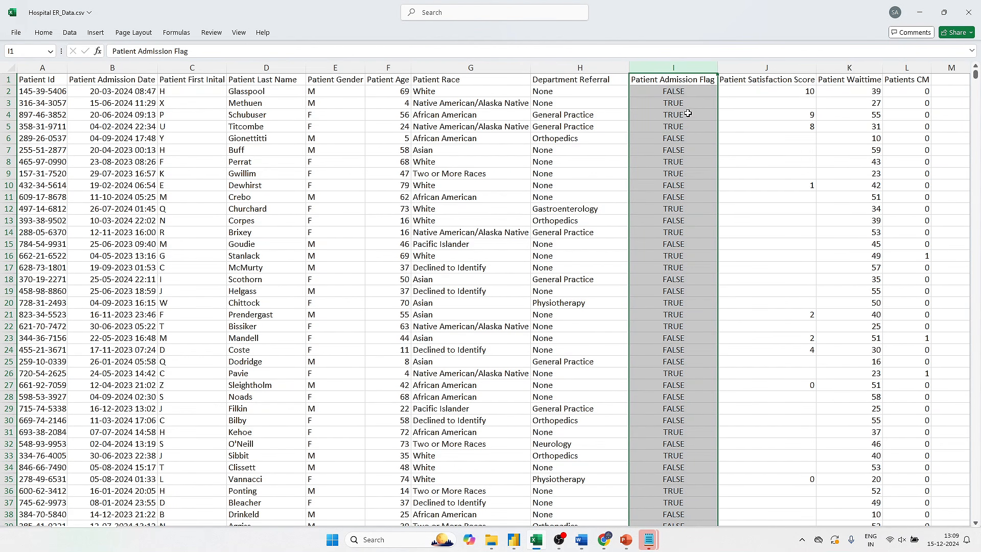
{"action": "left_click", "coordinate": [672, 102]}
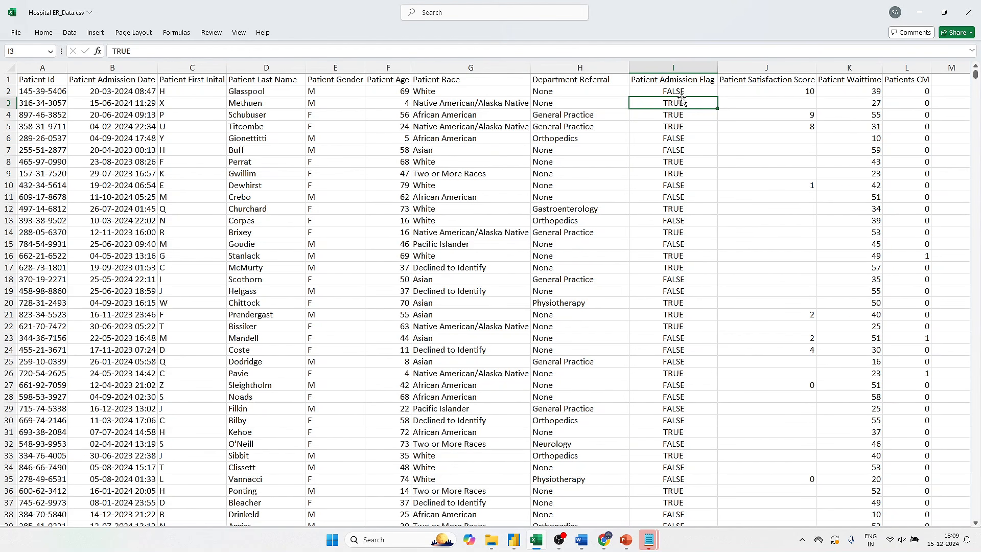
{"action": "left_click", "coordinate": [685, 93]}
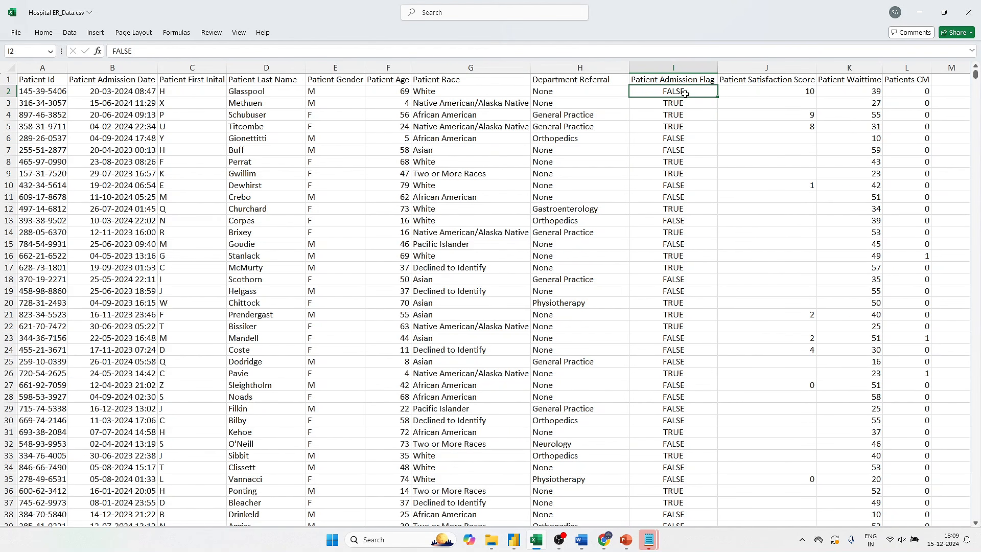
{"action": "key", "text": "alt+Tab"}
- Create a calculated column named Admission Status in the Hospital ER_Data table in Power BI
{"action": "right_click", "coordinate": [944, 255]}
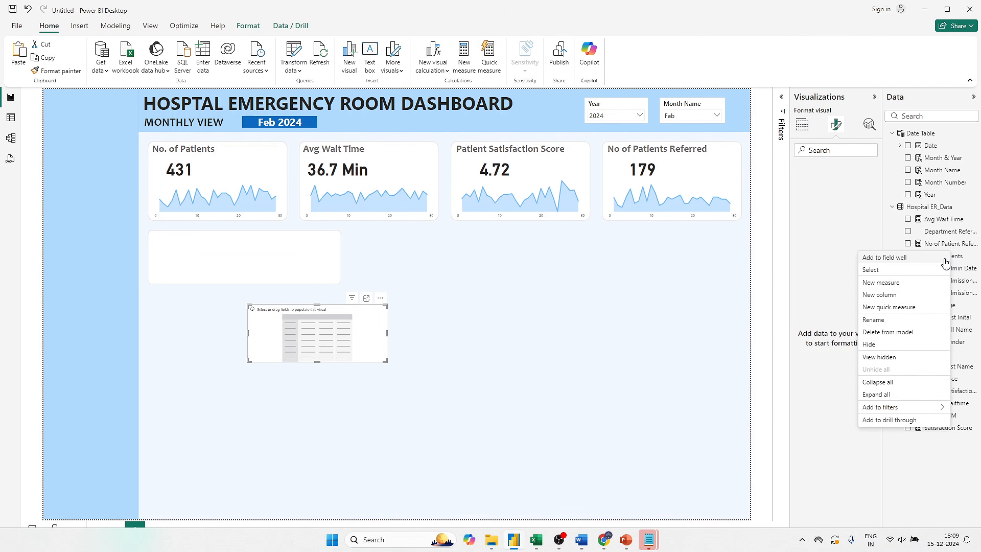
{"action": "left_click", "coordinate": [879, 294]}
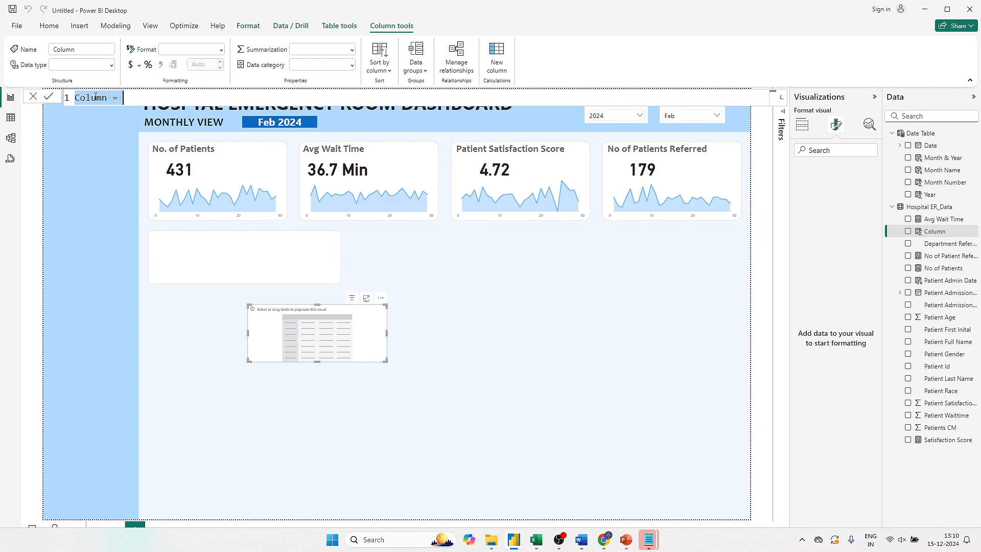
{"action": "double_click", "coordinate": [96, 96]}
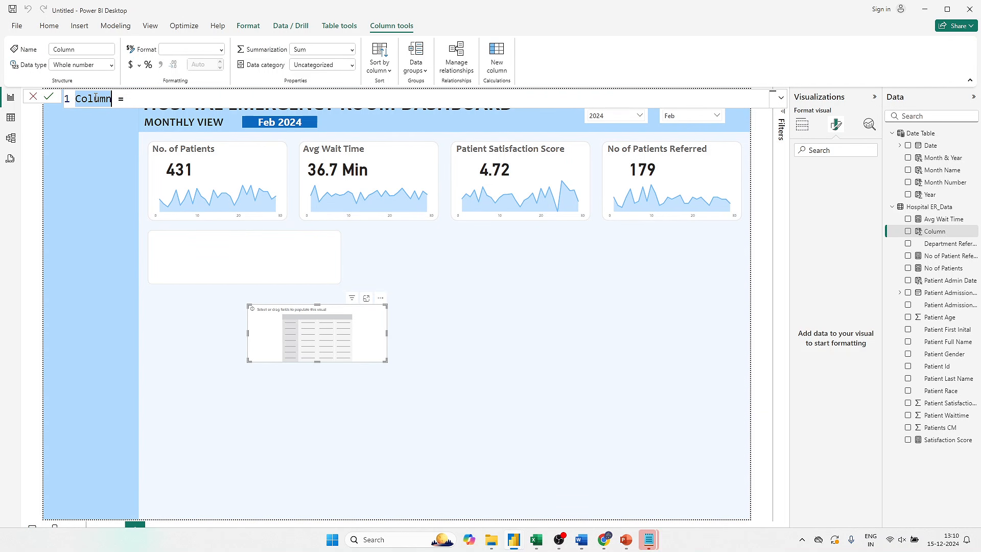
{"action": "type", "text": "Admissio"}
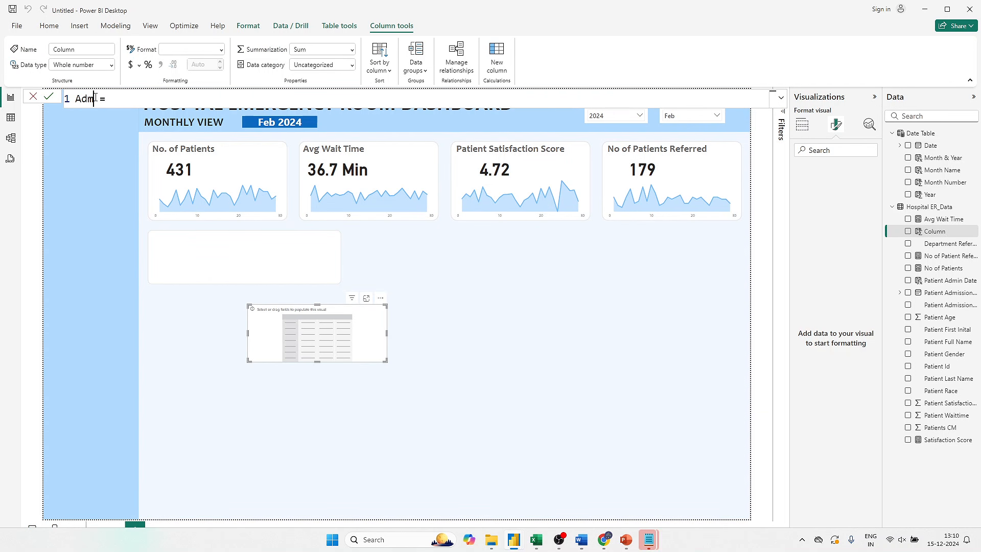
{"action": "type", "text": "n Status = IF("}
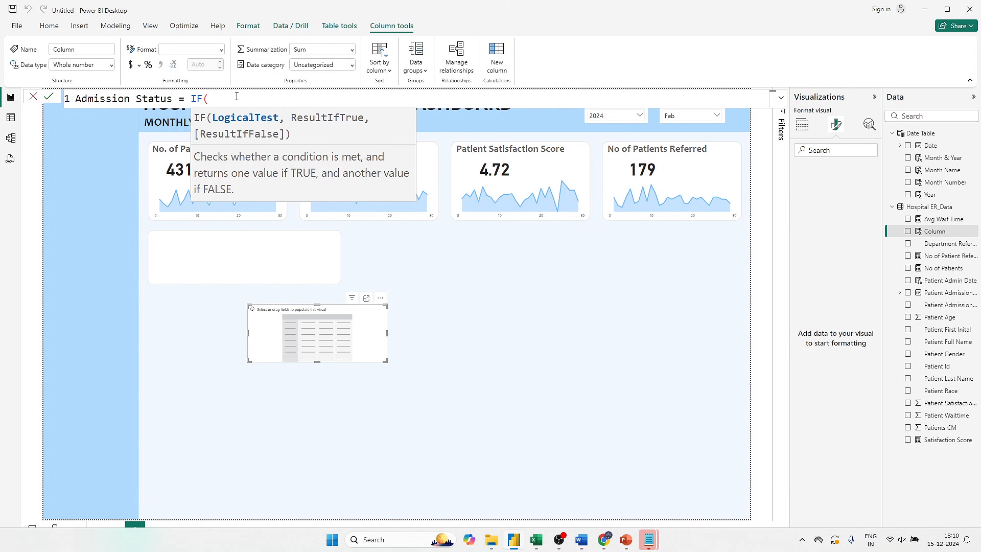
{"action": "type", "text": "pa"}
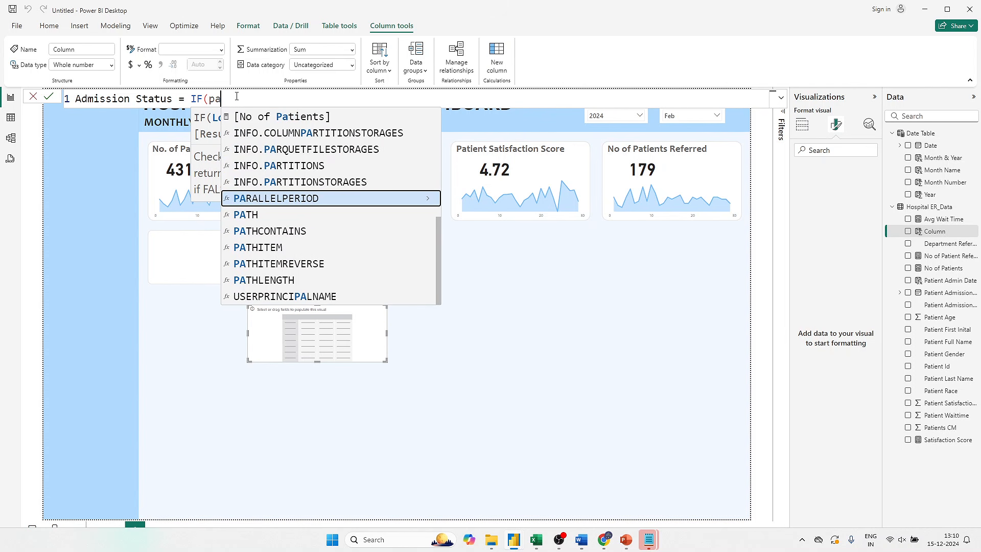
{"action": "type", "text": "tient ad"}
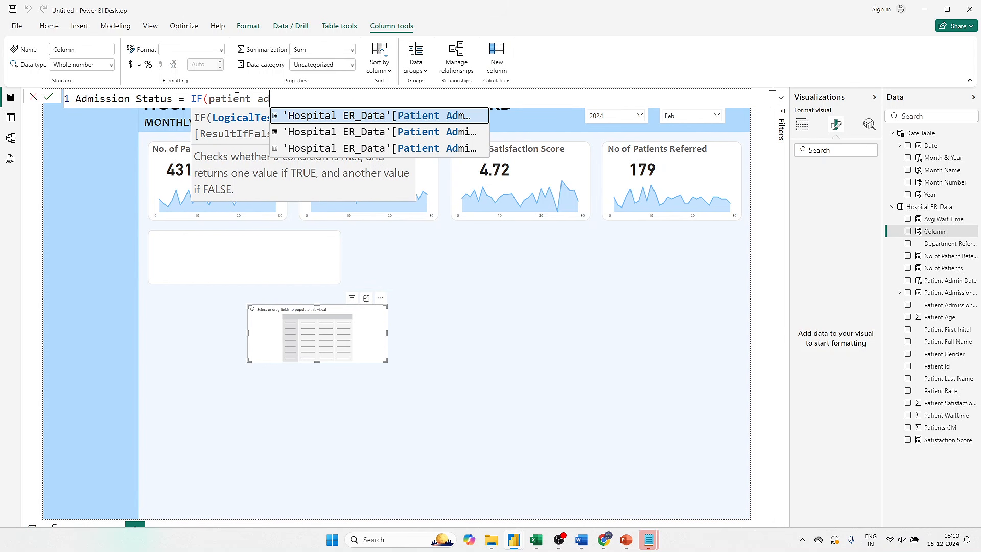
- Enter the Admission Status formula's IF condition, testing whether 'Hospital ER_Data'[Patient Admission Flag] equals TRUE
{"action": "key", "text": "Tab"}
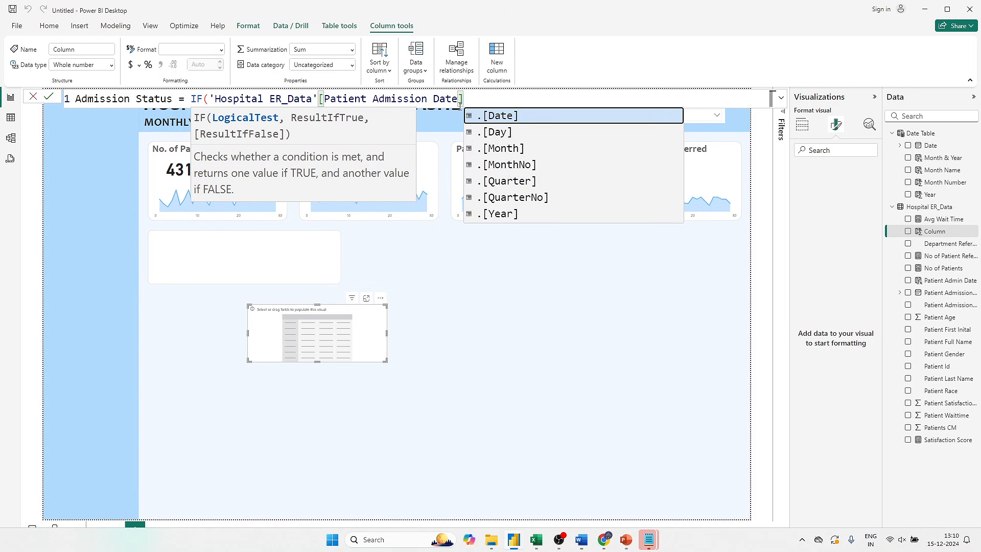
{"action": "key", "text": "Escape"}
{"action": "left_click_drag", "start_coordinate": [445, 94], "coordinate": [428, 98]}
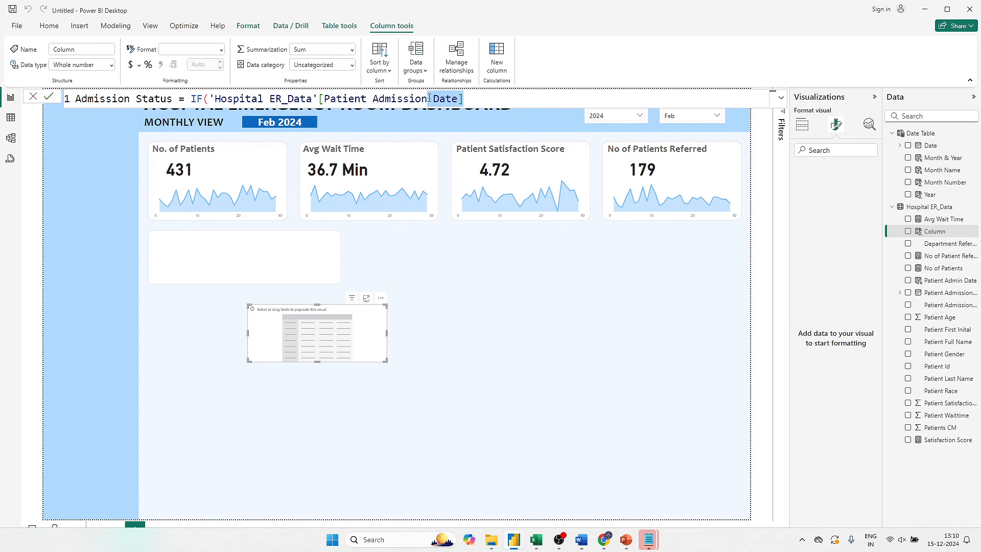
{"action": "type", "text": "f"}
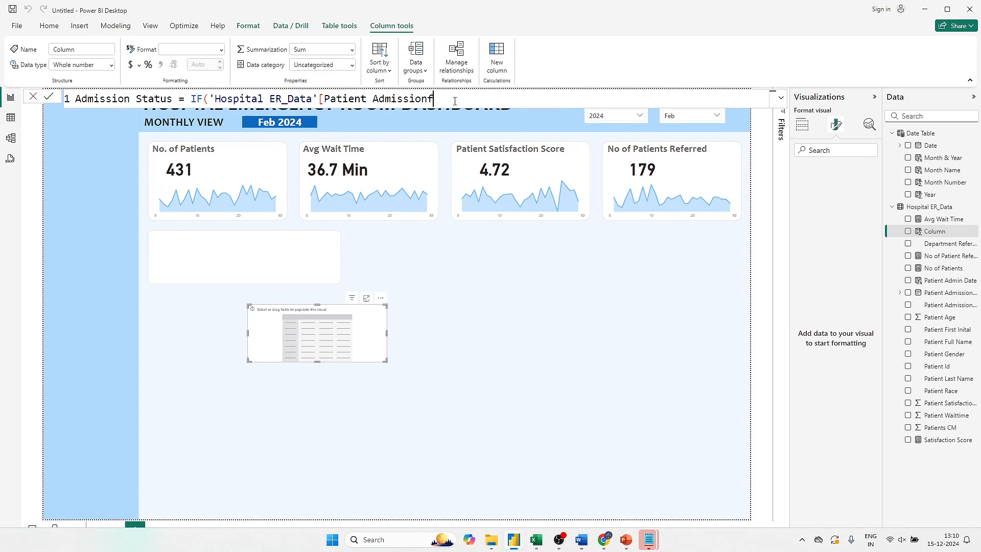
{"action": "key", "text": "BackSpace"}
{"action": "type", "text": "f"}
{"action": "key", "text": "Tab"}
{"action": "type", "text": "= TRUE"}
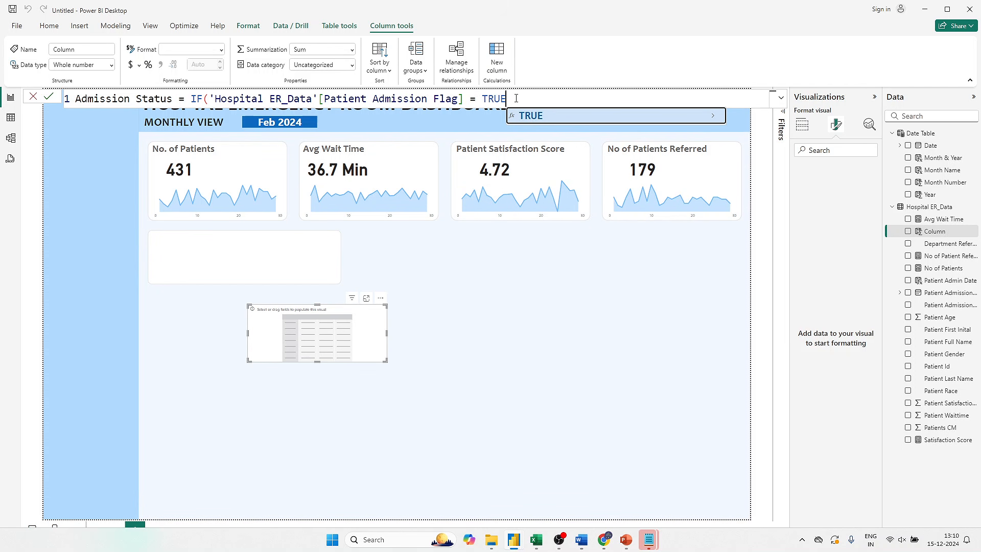
{"action": "type", "text": ","}
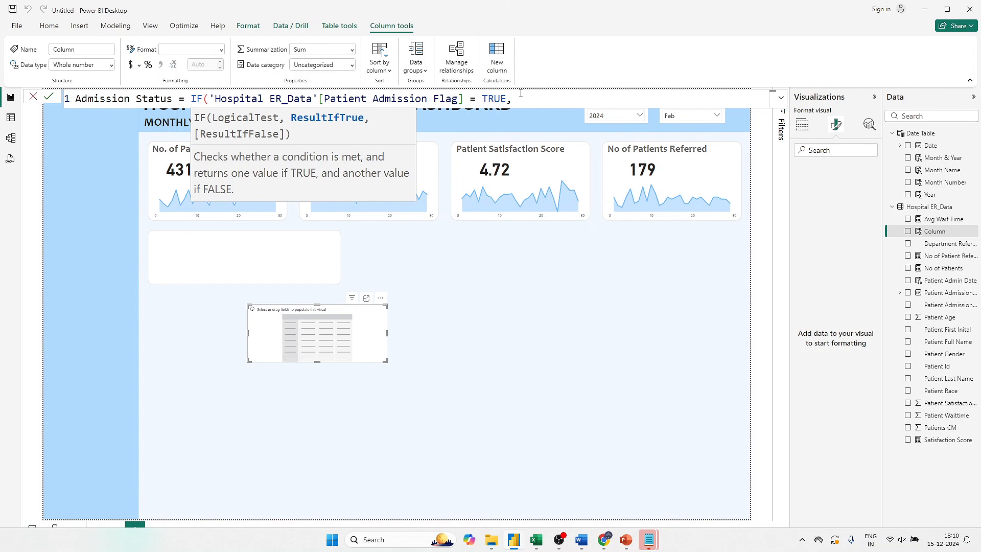
- Complete the IF formula to return "Admitted" when true and "Not Admitted" otherwise, and commit the calculated column
{"action": "type", "text": "\"Admi"}
{"action": "type", "text": "tted\", \"Not"}
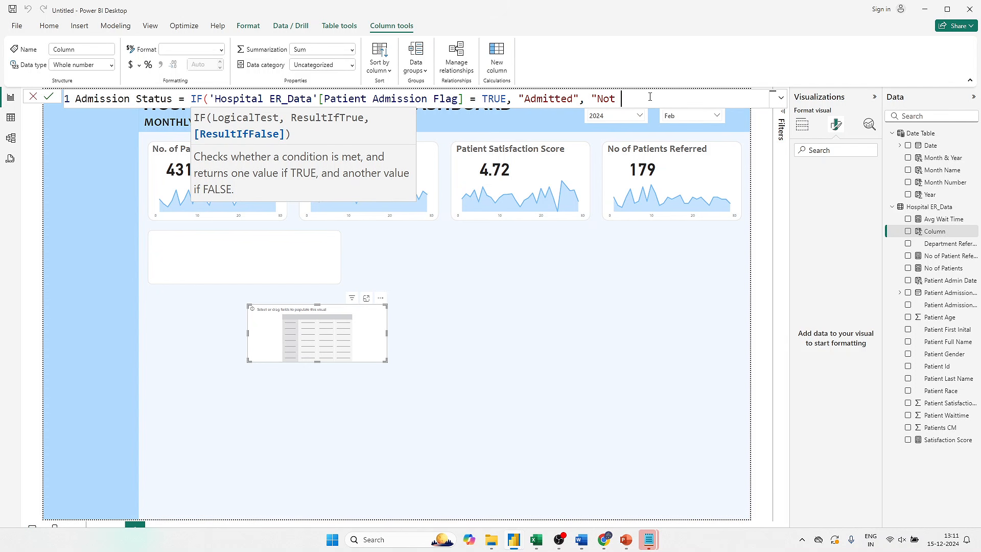
{"action": "type", "text": "Admitted\")"}
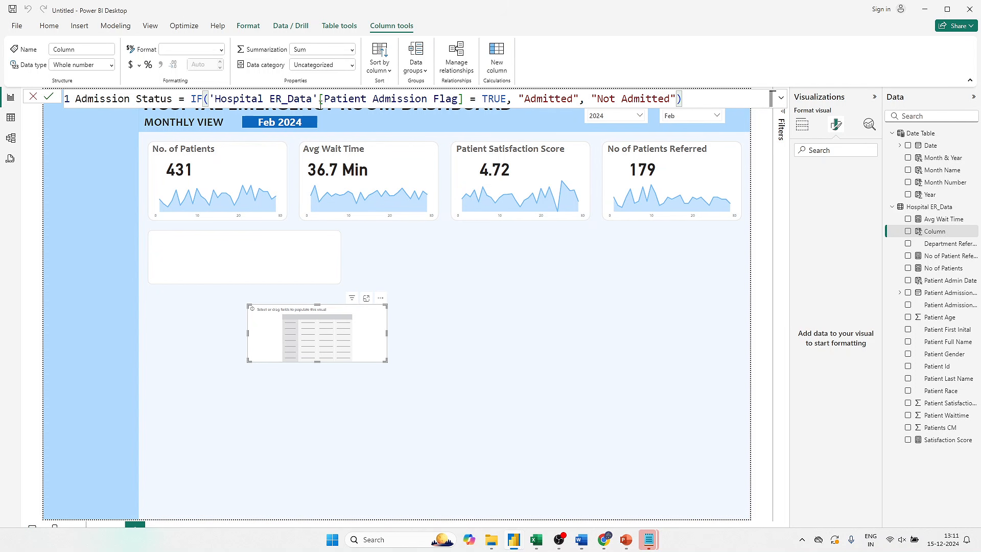
{"action": "left_click", "coordinate": [49, 96]}
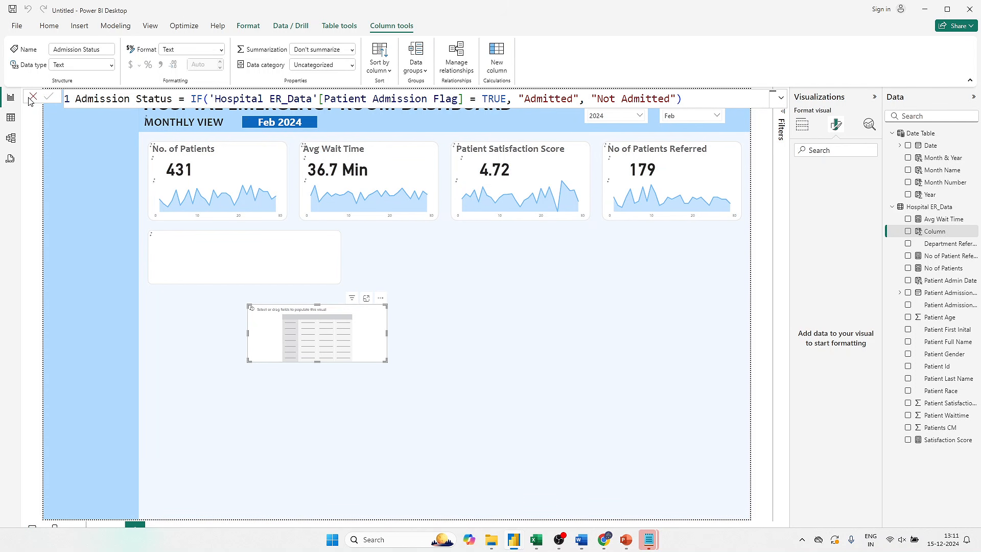
{"action": "left_click", "coordinate": [34, 97]}
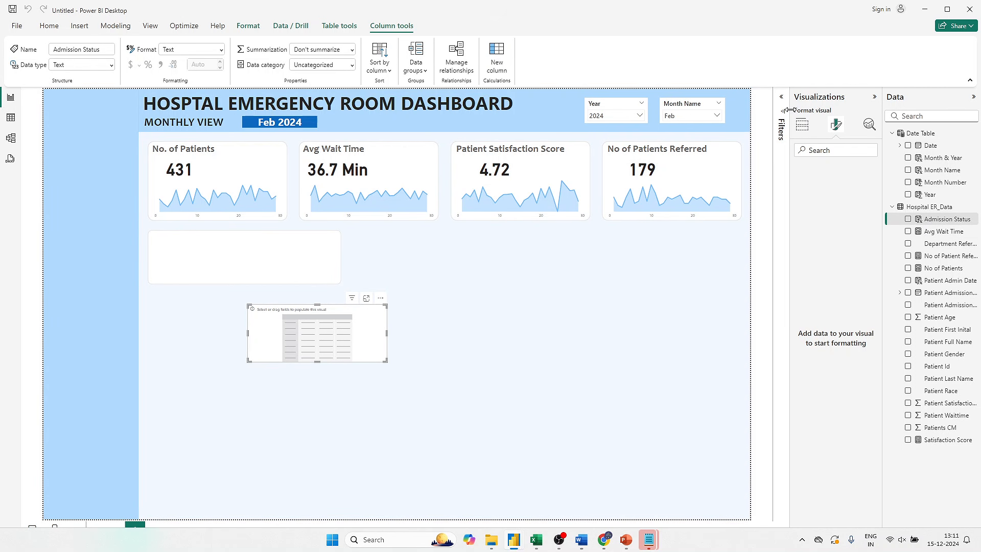
- Fill the matrix with Admission Status as rows and No of Patients as values, and reduce its height slightly
{"action": "left_click", "coordinate": [802, 125]}
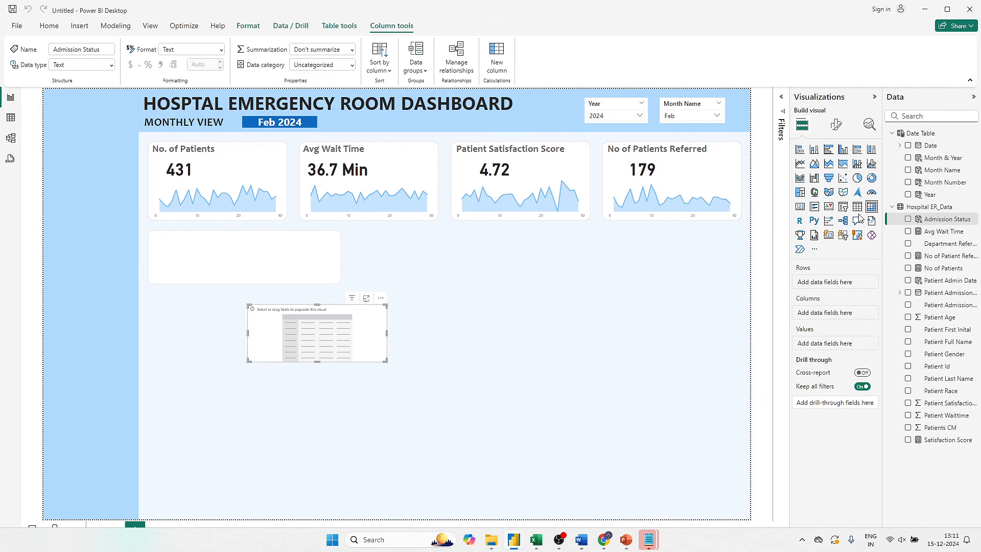
{"action": "left_click_drag", "start_coordinate": [921, 224], "coordinate": [827, 282]}
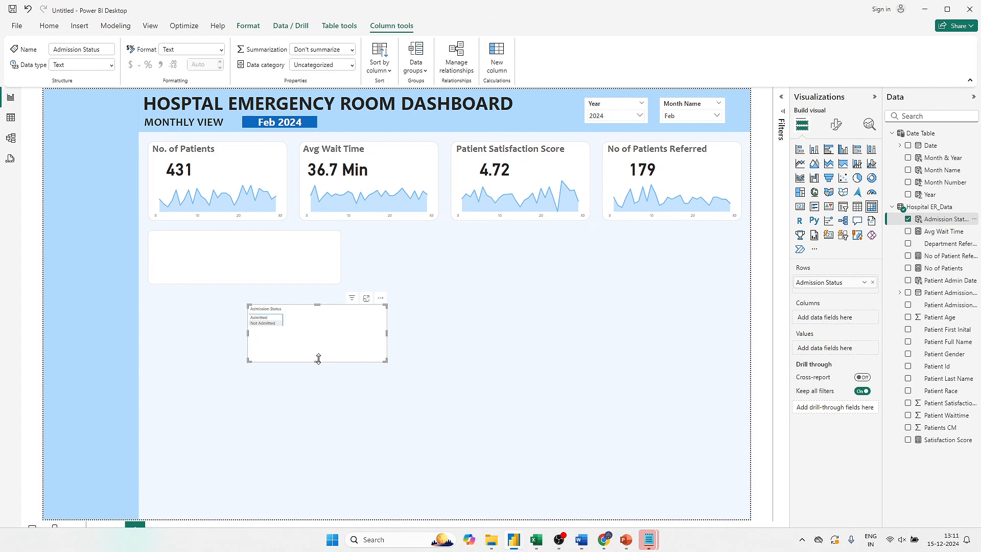
{"action": "left_click_drag", "start_coordinate": [317, 361], "coordinate": [317, 344]}
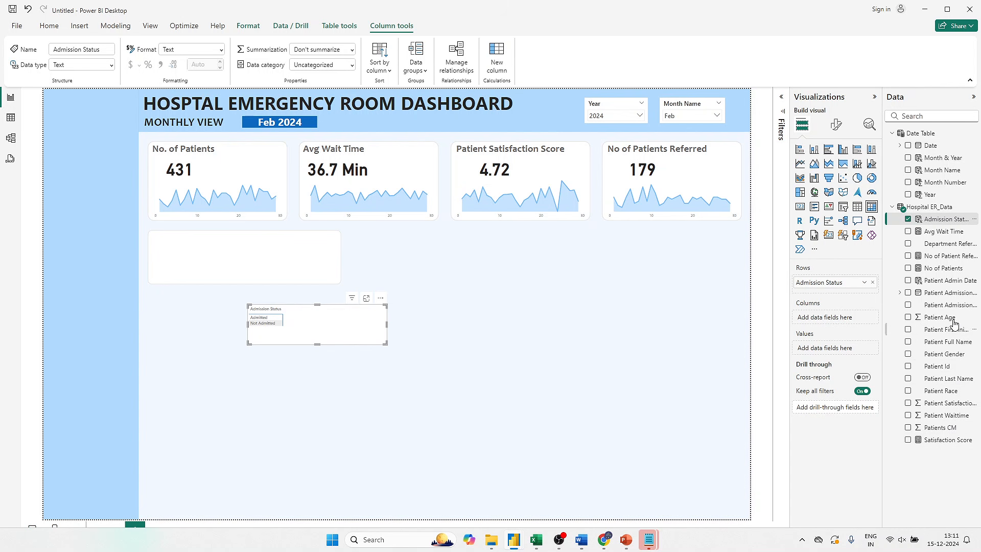
{"action": "mouse_move", "coordinate": [946, 273]}
{"action": "left_mouse_down"}
{"action": "mouse_move", "coordinate": [830, 265]}
{"action": "mouse_move", "coordinate": [937, 272]}
{"action": "left_mouse_up"}
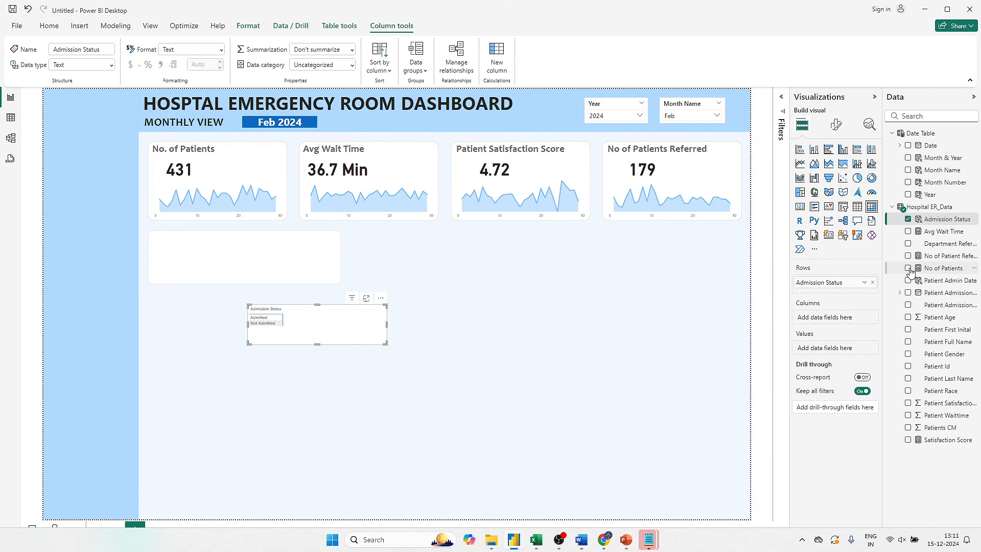
{"action": "left_click", "coordinate": [907, 268]}
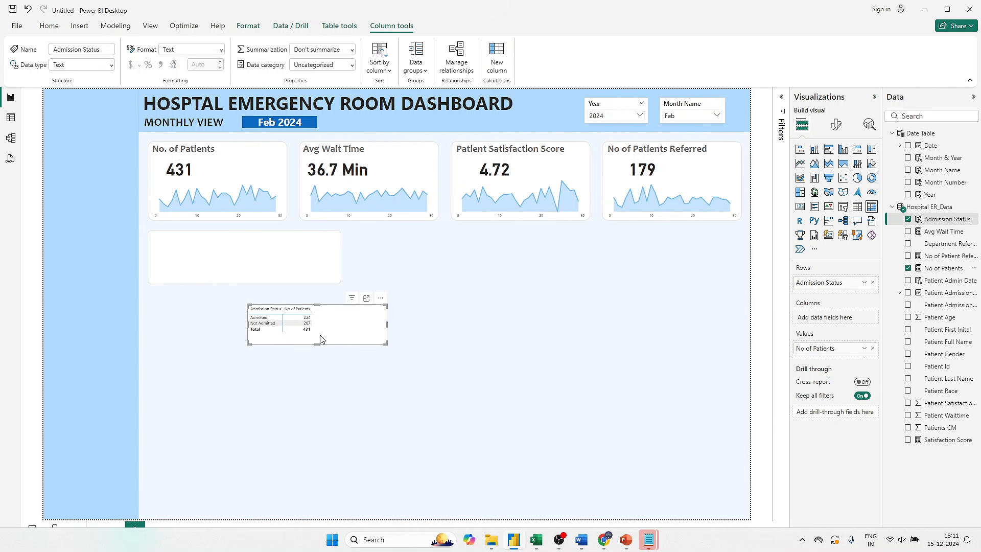
- Show the matrix's No of Patients value as percent of grand total and add No of Patients again above it
{"action": "left_click", "coordinate": [865, 349]}
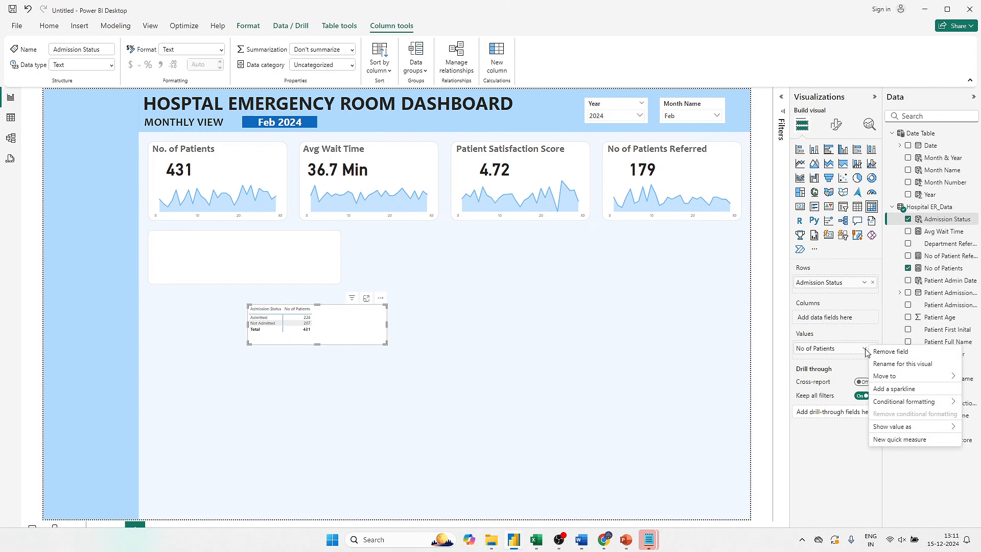
{"action": "mouse_move", "coordinate": [899, 427]}
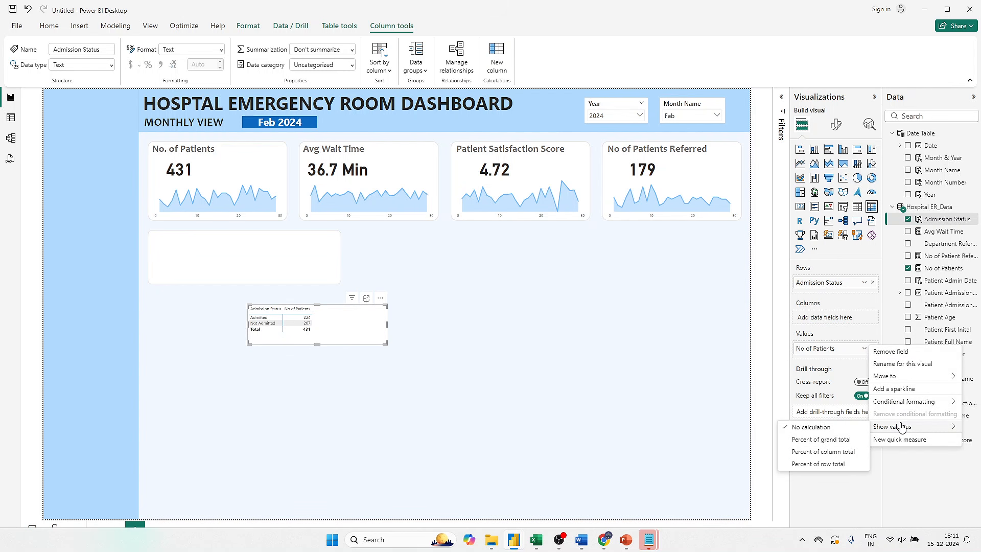
{"action": "left_click", "coordinate": [836, 440]}
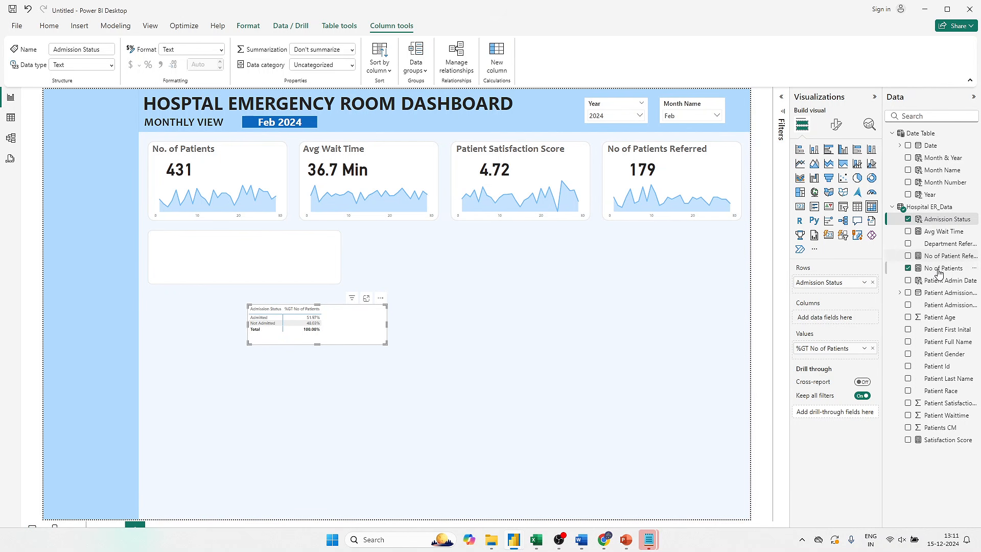
{"action": "left_click_drag", "start_coordinate": [948, 271], "coordinate": [848, 348]}
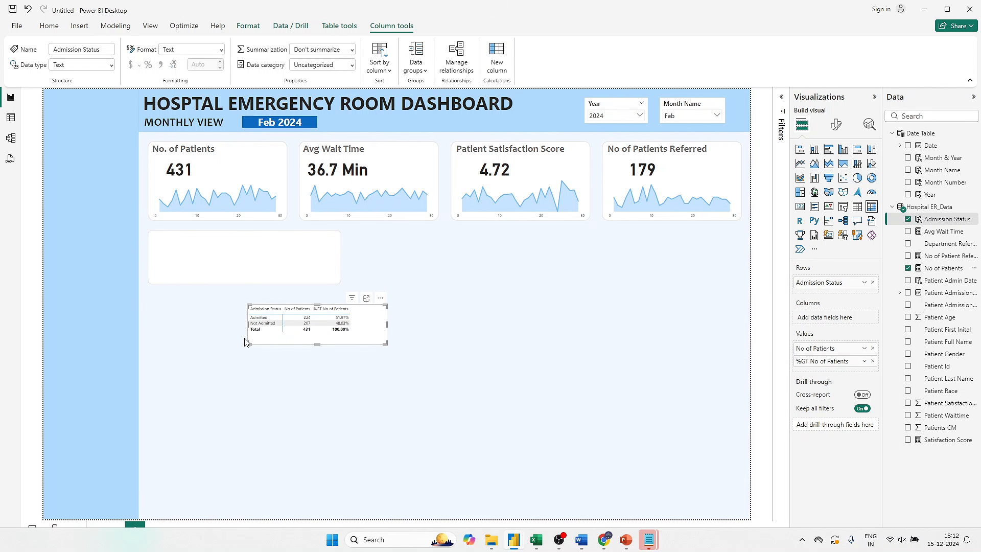
- Rename the matrix's plain No of Patients value to "Patients" for this visual
{"action": "double_click", "coordinate": [819, 348]}
{"action": "left_click", "coordinate": [816, 348]}
{"action": "key", "text": "BackSpace"}
{"action": "key", "text": "BackSpace"}
{"action": "key", "text": "BackSpace"}
{"action": "key", "text": "BackSpace"}
{"action": "key", "text": "BackSpace"}
- Rename the matrix's percent of grand total value to "% of Total"
{"action": "double_click", "coordinate": [836, 361]}
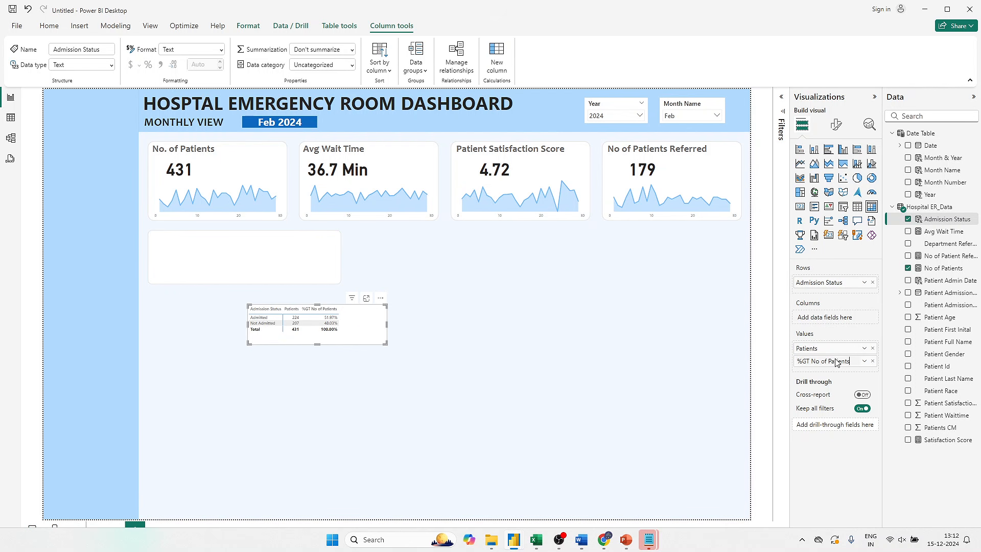
{"action": "key", "text": "ctrl+a"}
{"action": "left_click_drag", "start_coordinate": [851, 360], "coordinate": [803, 364]}
{"action": "key", "text": "BackSpace"}
{"action": "type", "text": "o Total"}
{"action": "key", "text": "Return"}
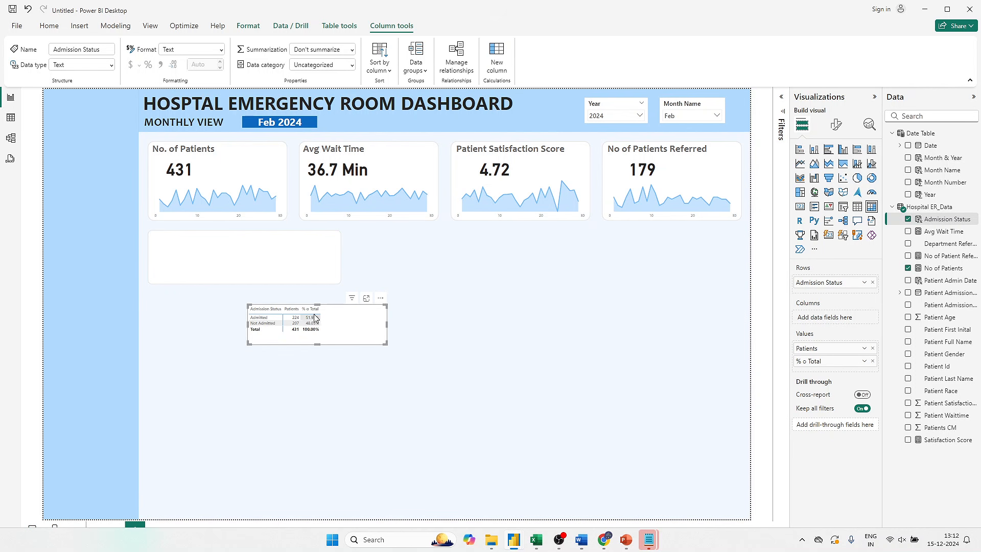
{"action": "double_click", "coordinate": [806, 363]}
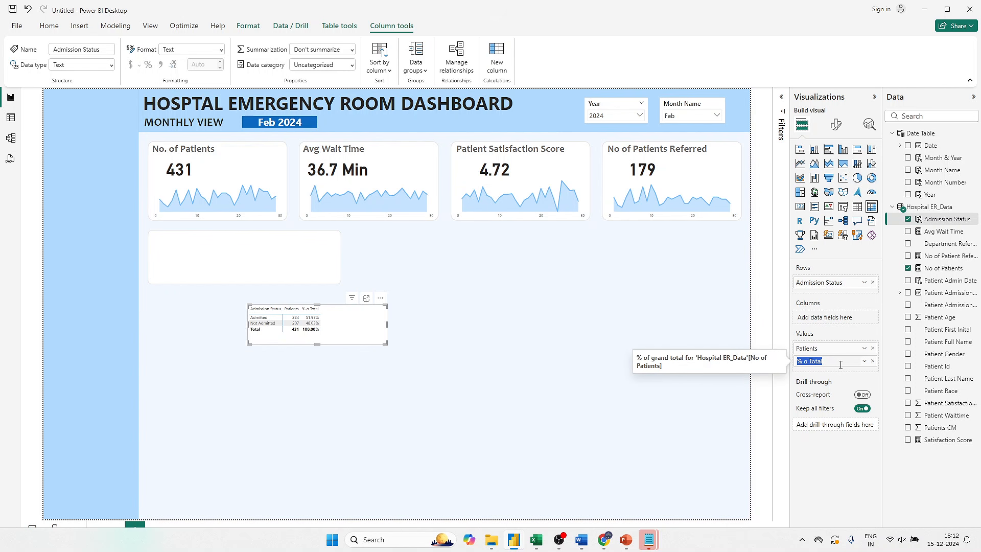
{"action": "left_click", "coordinate": [809, 360]}
{"action": "type", "text": "f"}
- Move the matrix onto the white background shape below the No. of Patients tile and send the shape behind it
{"action": "left_click_drag", "start_coordinate": [359, 324], "coordinate": [266, 261]}
{"action": "key", "text": "Delete"}
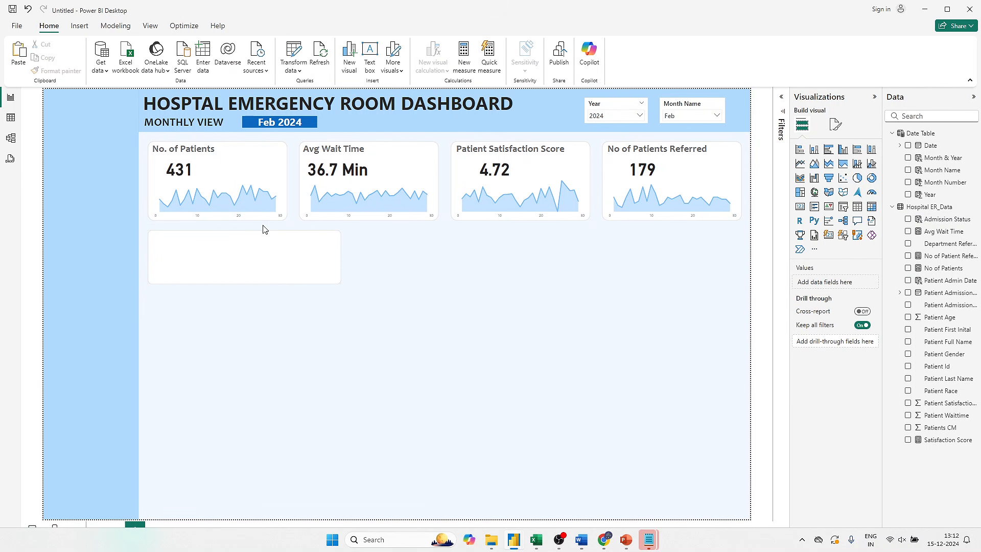
{"action": "left_click", "coordinate": [274, 258]}
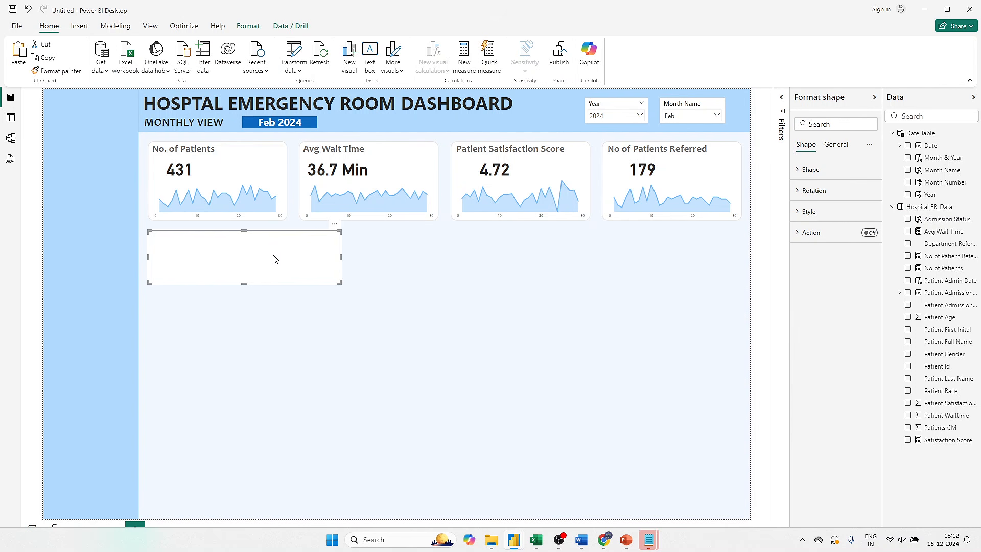
{"action": "left_click", "coordinate": [249, 27]}
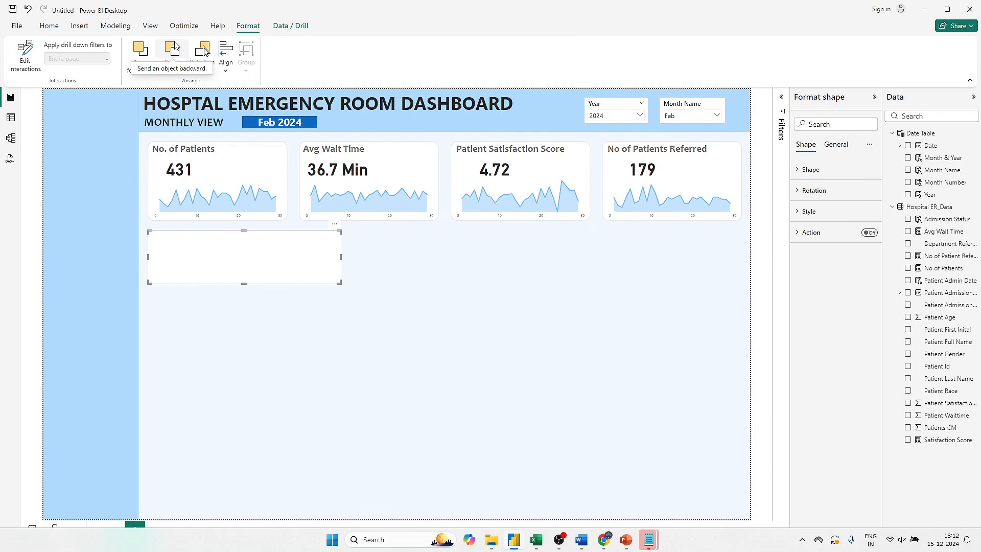
{"action": "left_click", "coordinate": [174, 60]}
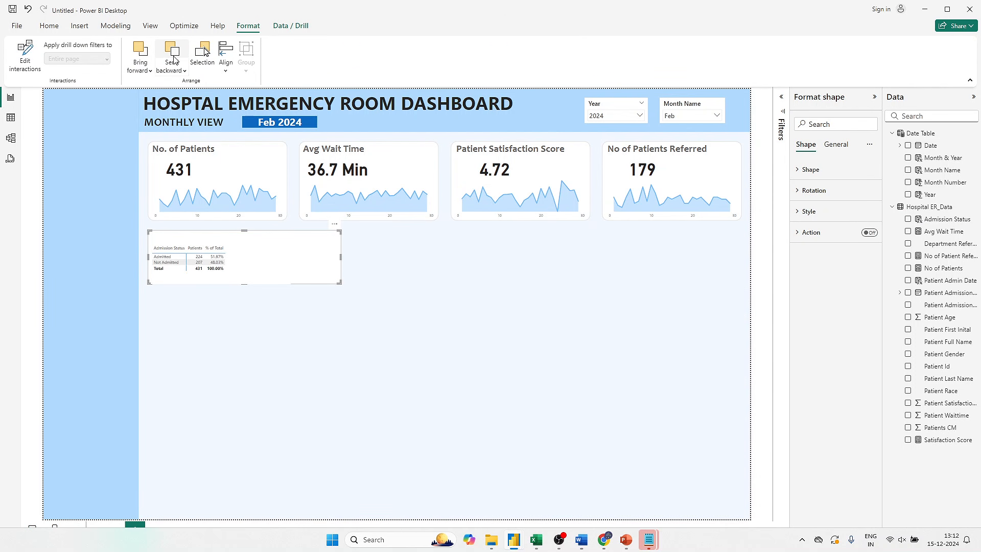
{"action": "left_click", "coordinate": [229, 279]}
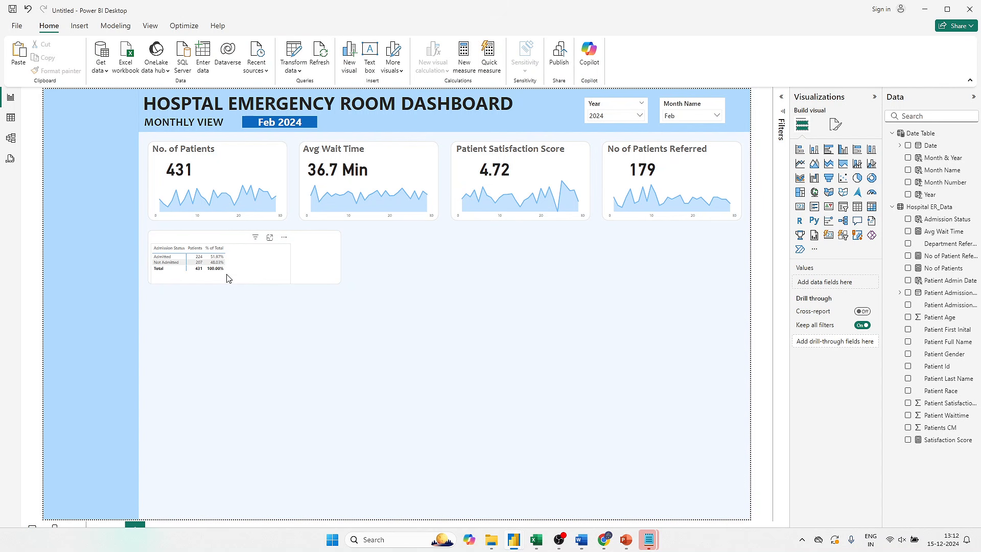
{"action": "left_click", "coordinate": [308, 250]}
- Turn on the matrix's title and set its text to "Patient Admission Status"
{"action": "left_click", "coordinate": [271, 267]}
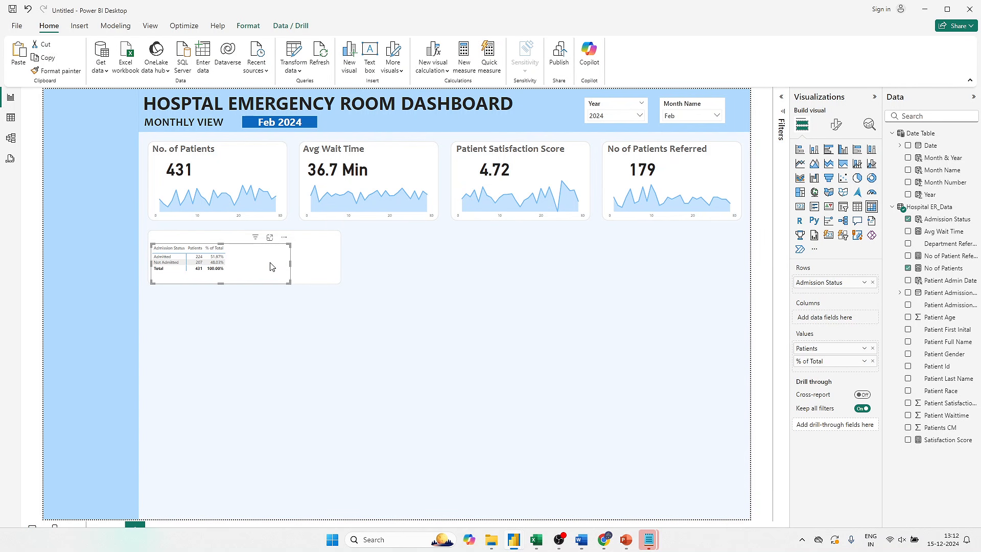
{"action": "left_click", "coordinate": [836, 131]}
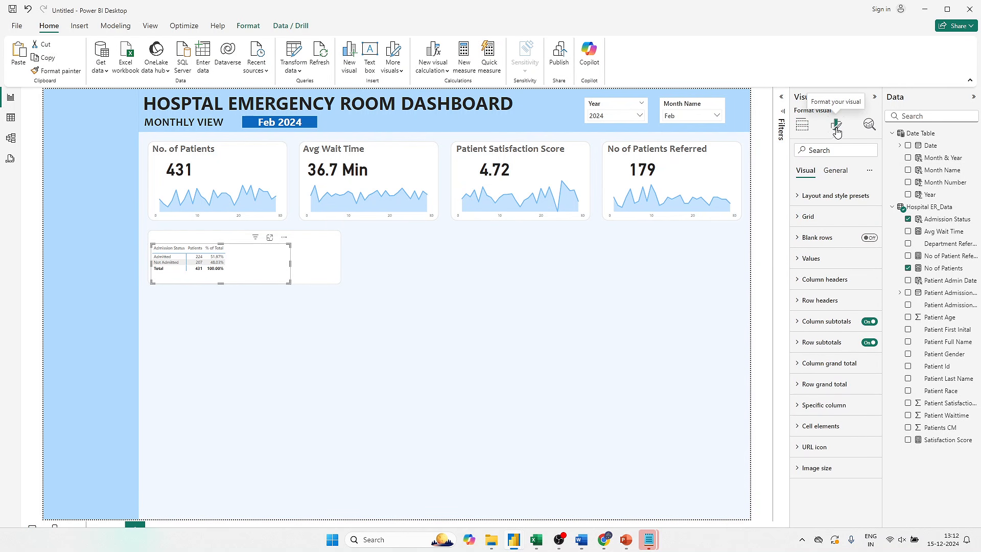
{"action": "left_click", "coordinate": [834, 171]}
{"action": "left_click", "coordinate": [838, 249]}
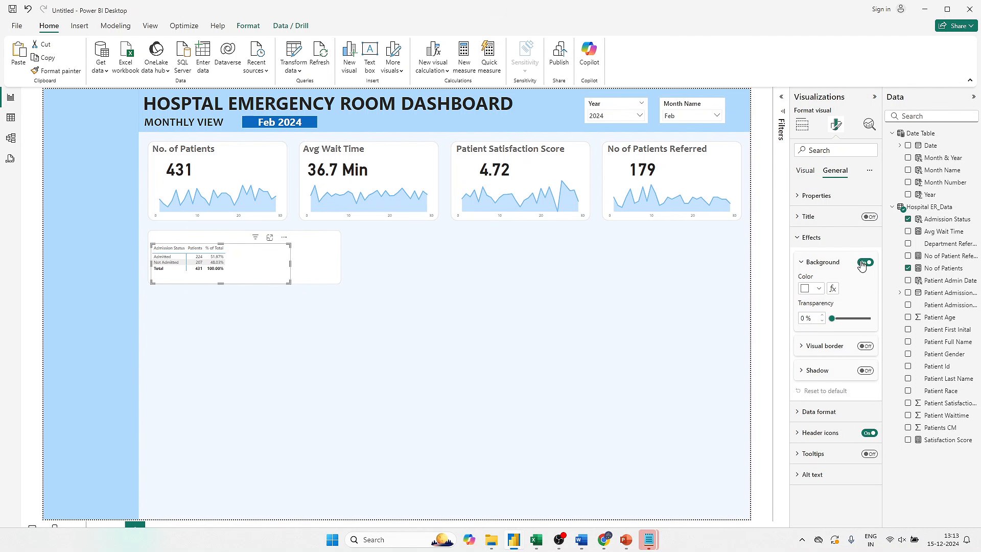
{"action": "left_click", "coordinate": [828, 241]}
{"action": "left_click", "coordinate": [871, 219]}
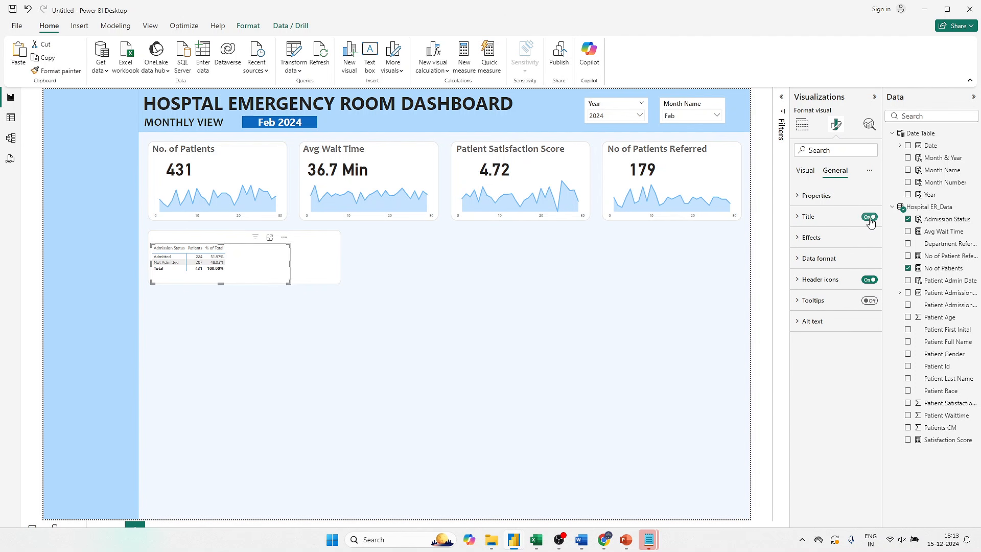
{"action": "left_click", "coordinate": [819, 220]}
{"action": "left_click", "coordinate": [819, 268]}
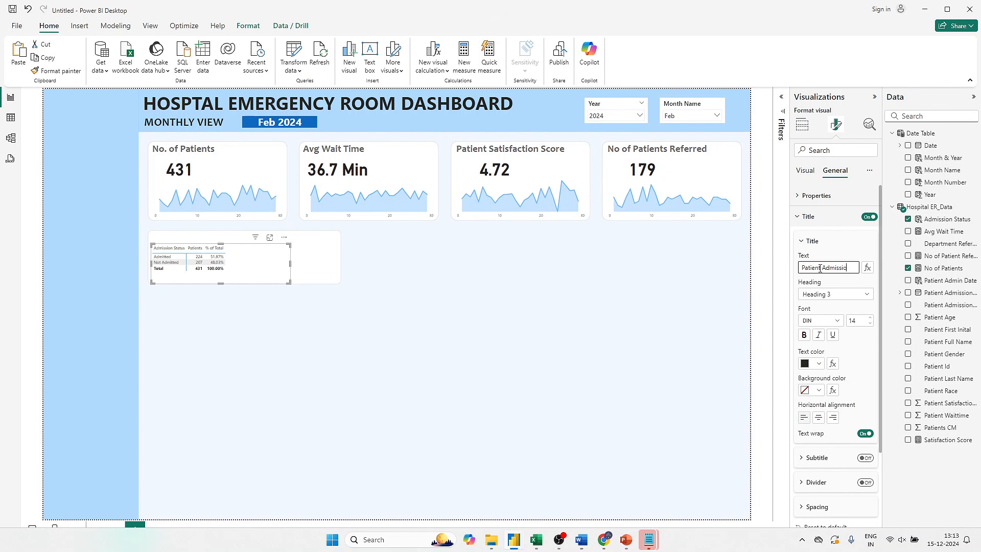
{"action": "type", "text": "Patient Admission Status"}
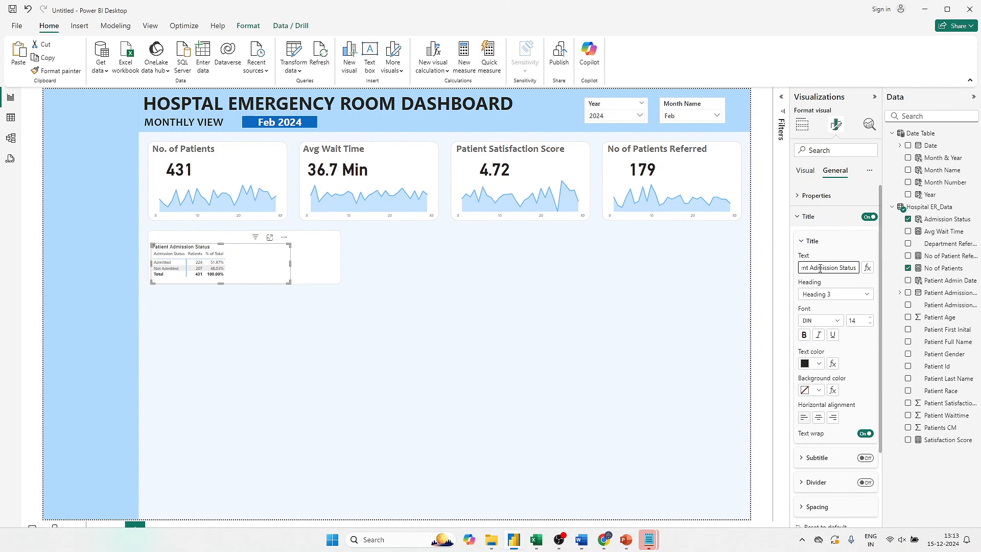
- Set the Patient Admission Status matrix's title font to Candara and extend the matrix's upper edge slightly upward
{"action": "left_click", "coordinate": [833, 320]}
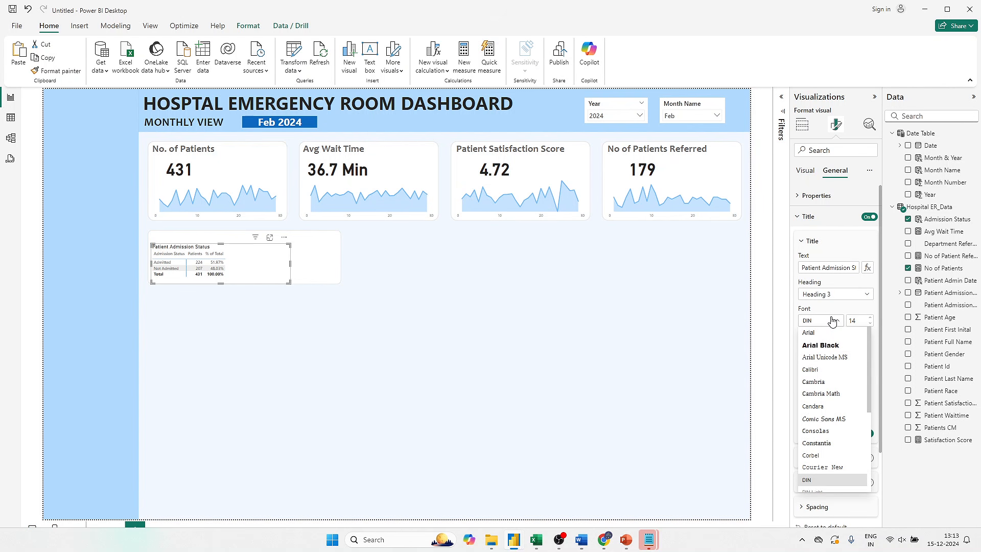
{"action": "left_click", "coordinate": [816, 406]}
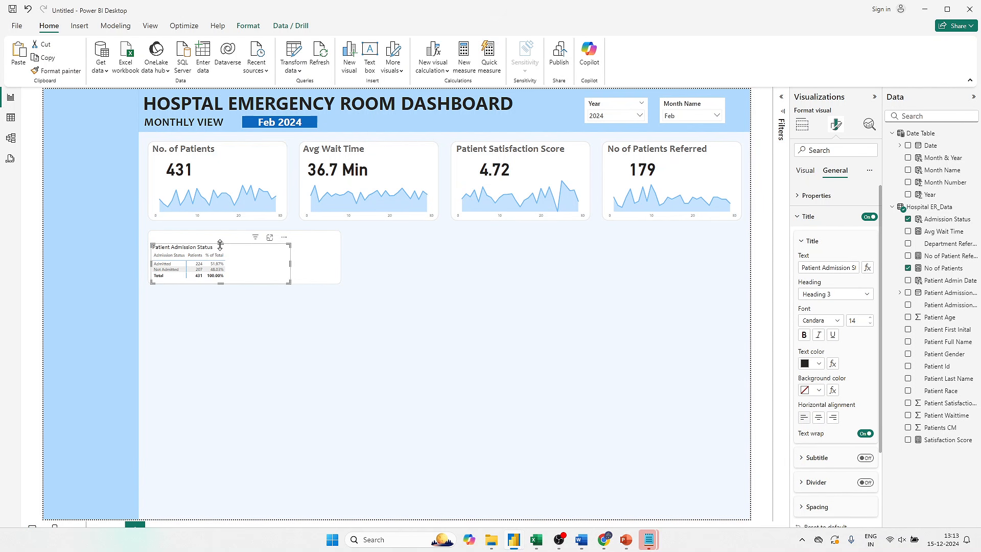
{"action": "left_click_drag", "start_coordinate": [220, 244], "coordinate": [218, 238]}
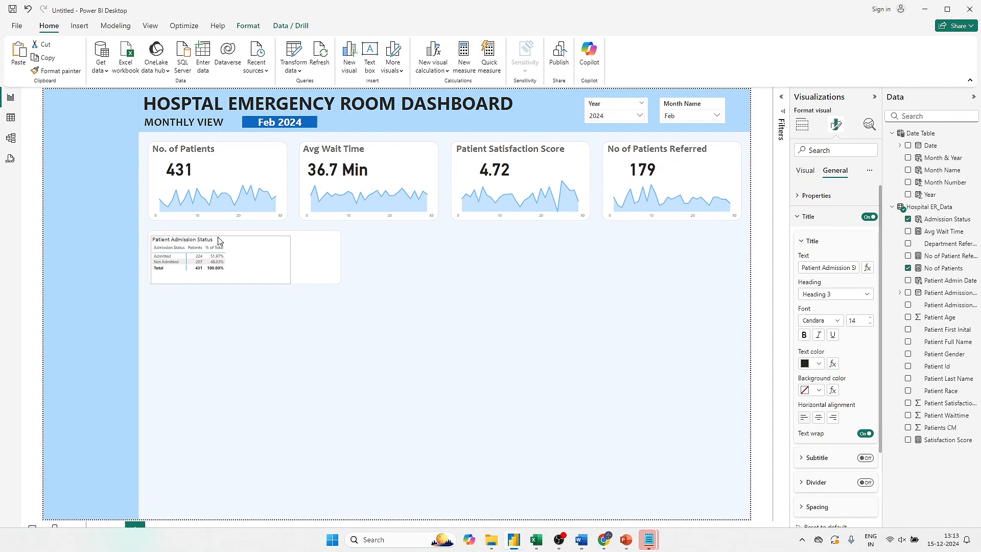
{"action": "key", "text": "Up"}
{"action": "key", "text": "Up"}
{"action": "key", "text": "Up"}
{"action": "key", "text": "Up"}
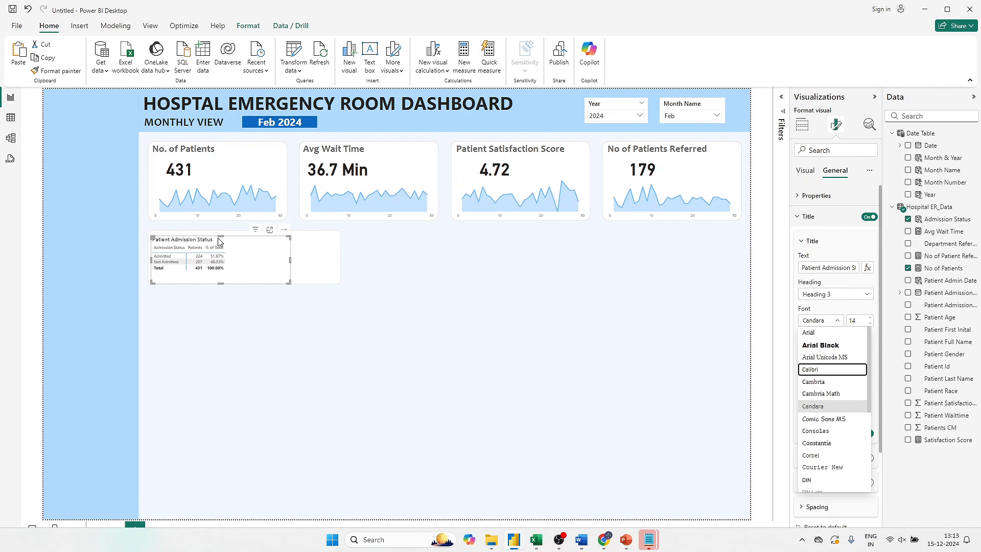
{"action": "key", "text": "Escape"}
{"action": "key", "text": "Return"}
{"action": "key", "text": "Up"}
{"action": "key", "text": "Up"}
{"action": "key", "text": "Up"}
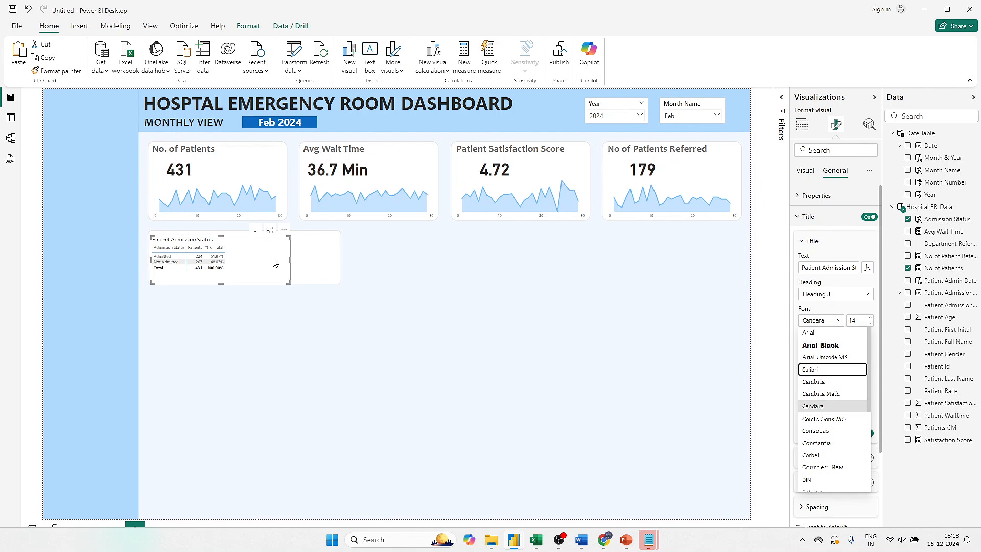
{"action": "key", "text": "Escape"}
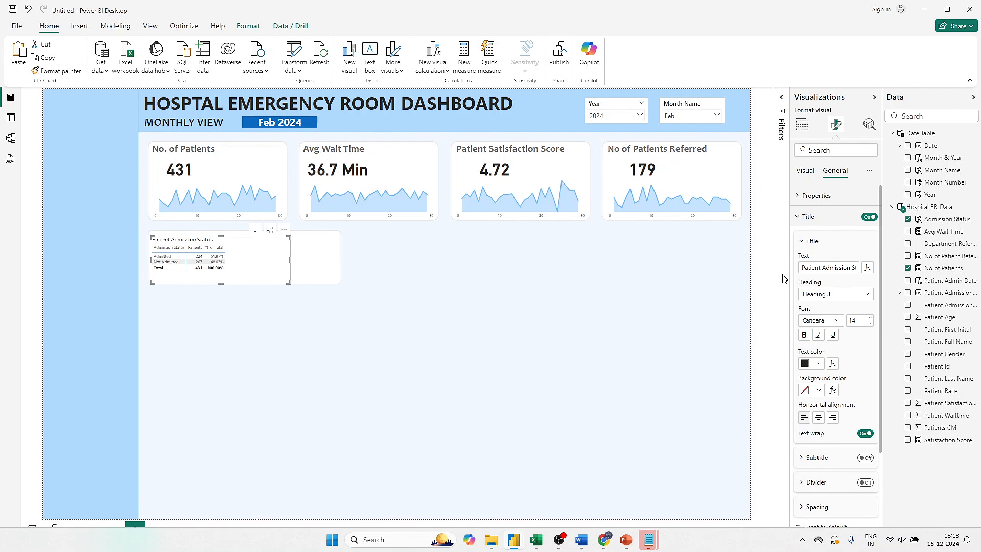
- Make the matrix title bold at size 16 and nudge the matrix up and left within the background shape
{"action": "left_click", "coordinate": [804, 334]}
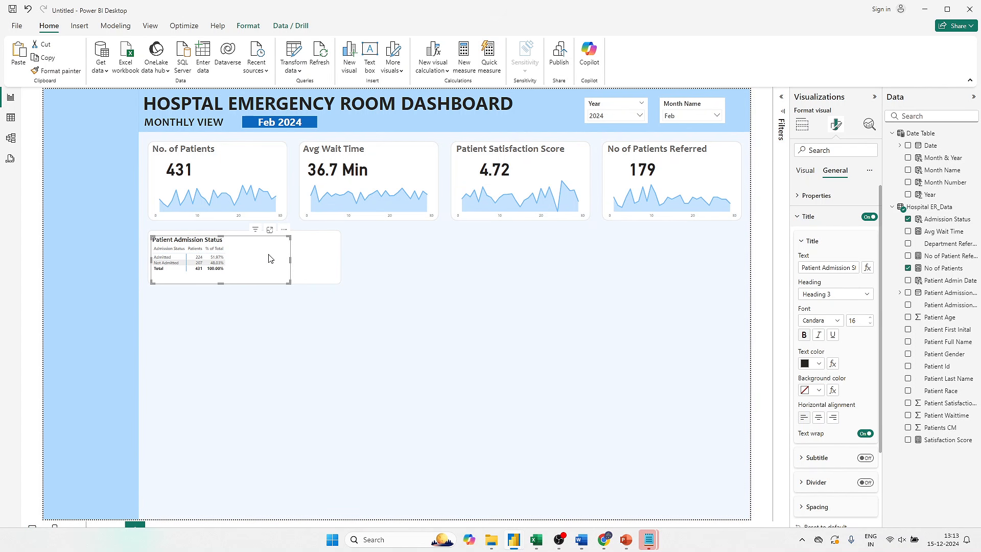
{"action": "left_click_drag", "start_coordinate": [268, 253], "coordinate": [267, 249]}
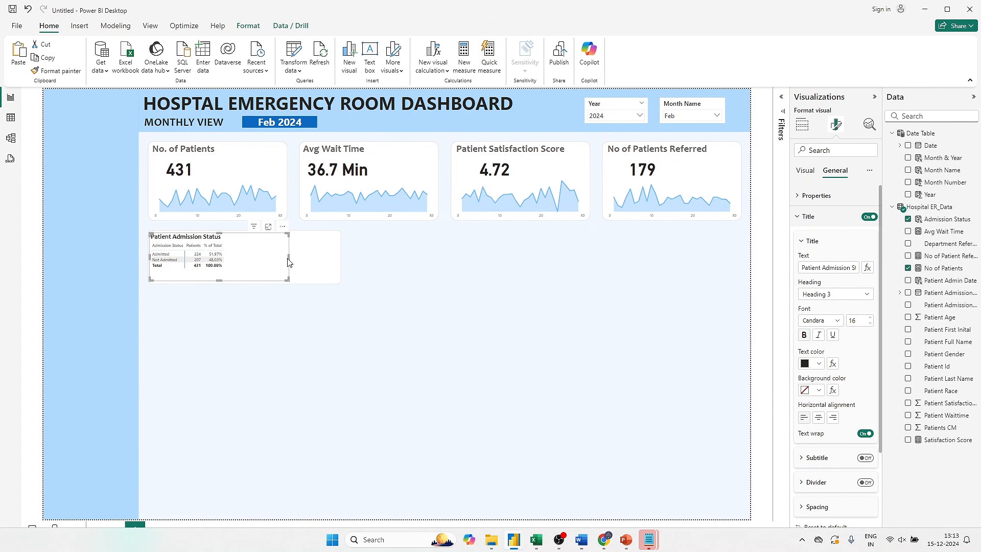
- Widen the Patient Admission Status matrix to nearly the full width of its white background shape
{"action": "left_click", "coordinate": [290, 259]}
{"action": "left_click", "coordinate": [386, 257]}
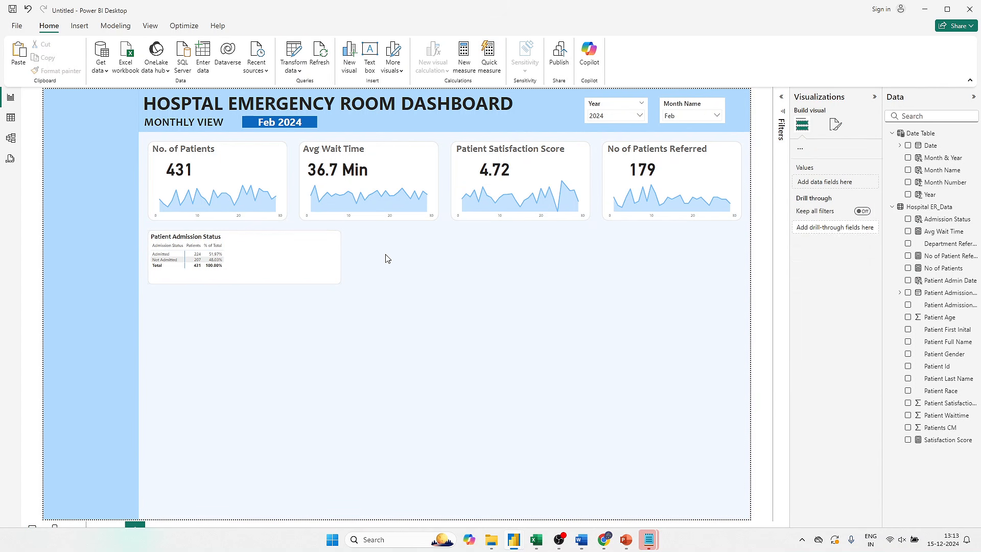
{"action": "left_click", "coordinate": [300, 258]}
{"action": "left_click", "coordinate": [468, 281]}
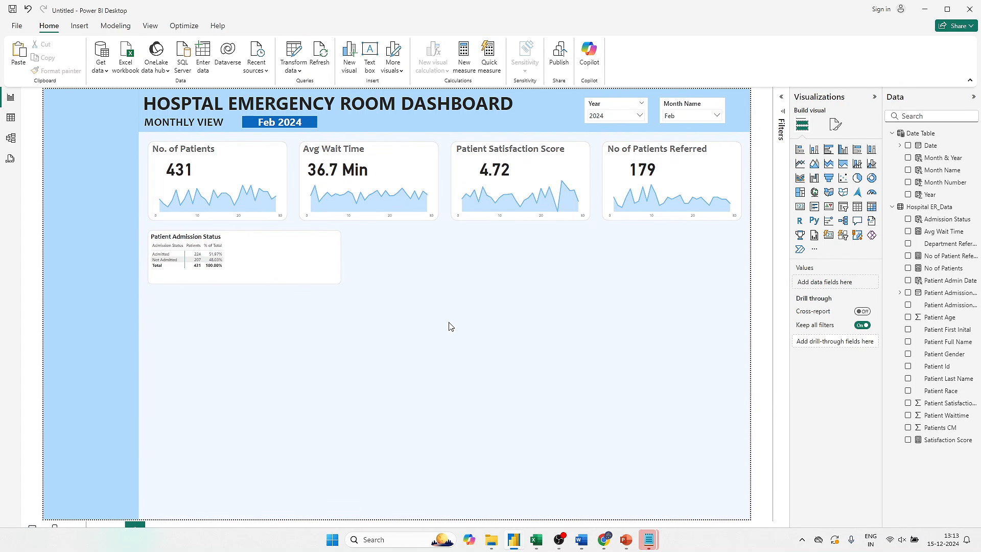
{"action": "left_click", "coordinate": [270, 259]}
{"action": "left_click_drag", "start_coordinate": [289, 257], "coordinate": [337, 266]}
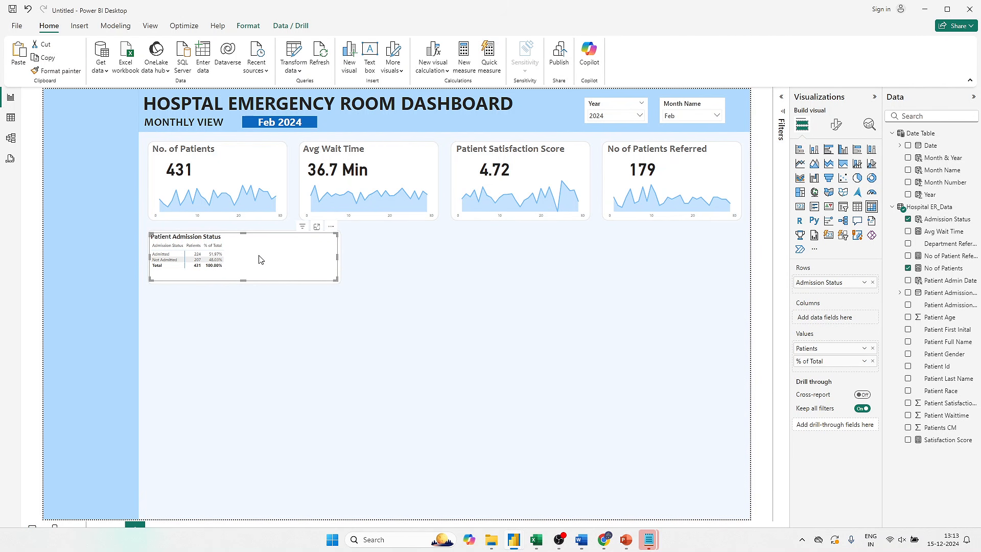
- Apply the Minimal style preset to the Patient Admission Status matrix
{"action": "left_click", "coordinate": [839, 130]}
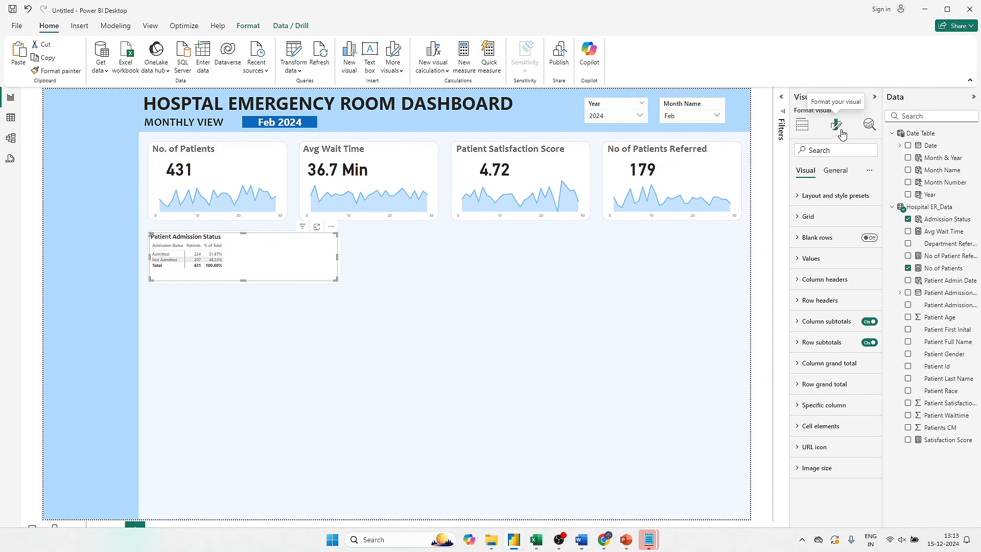
{"action": "left_click", "coordinate": [842, 216]}
{"action": "left_click", "coordinate": [841, 217]}
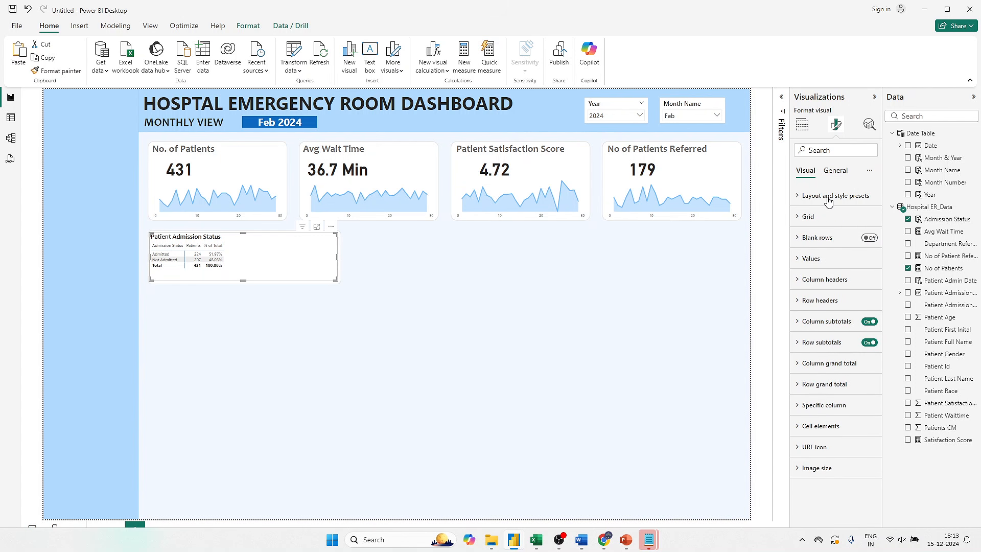
{"action": "left_click", "coordinate": [828, 197]}
{"action": "left_click", "coordinate": [819, 230]}
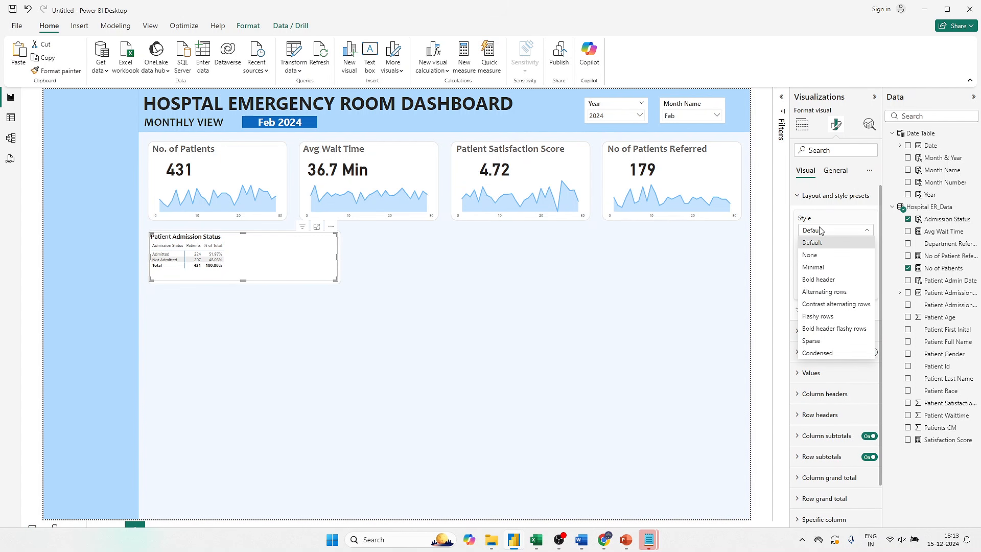
{"action": "left_click", "coordinate": [819, 268]}
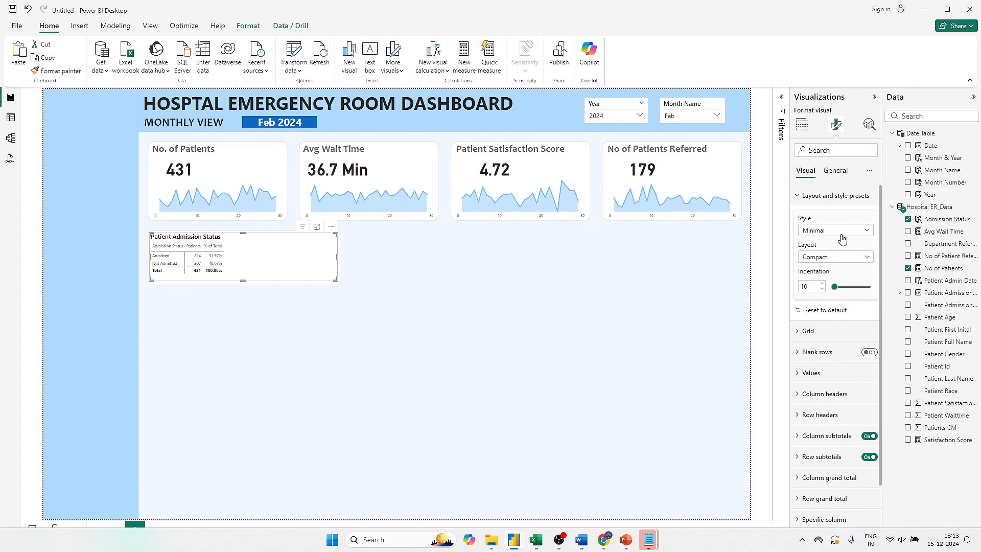
{"action": "left_click", "coordinate": [822, 198]}
- Set the matrix's horizontal gridline colour to white
{"action": "left_click", "coordinate": [818, 221]}
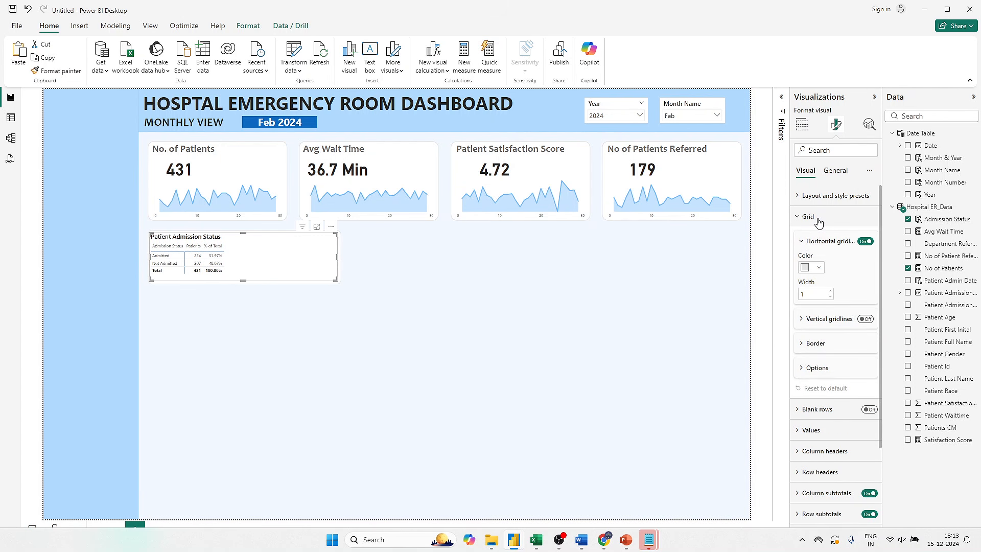
{"action": "left_click", "coordinate": [815, 270]}
{"action": "left_click", "coordinate": [812, 302]}
{"action": "left_click", "coordinate": [827, 319]}
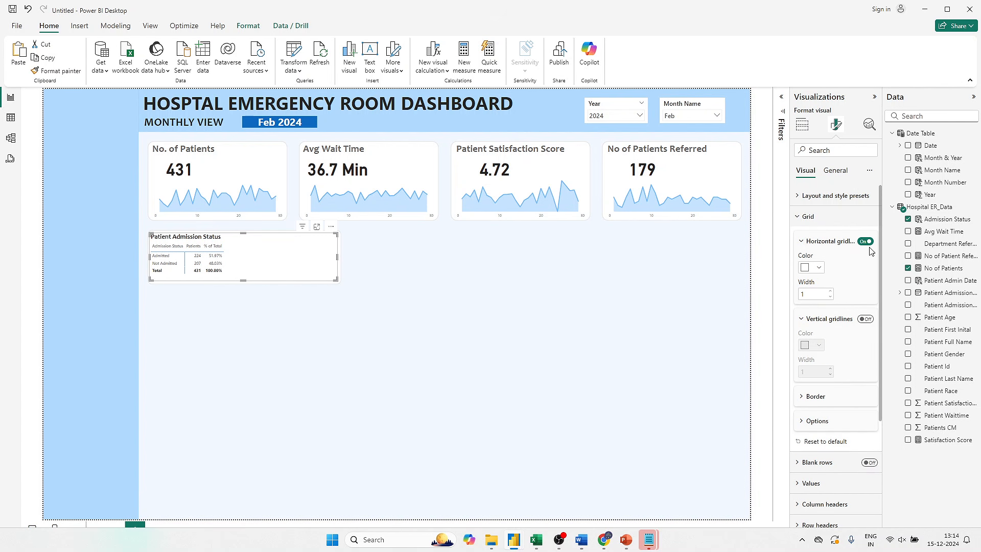
{"action": "scroll", "coordinate": [838, 297], "scroll_direction": "down", "scroll_amount": 3}
{"action": "scroll", "coordinate": [847, 248], "scroll_direction": "up", "scroll_amount": 1}
{"action": "scroll", "coordinate": [847, 248], "scroll_direction": "up", "scroll_amount": 1}
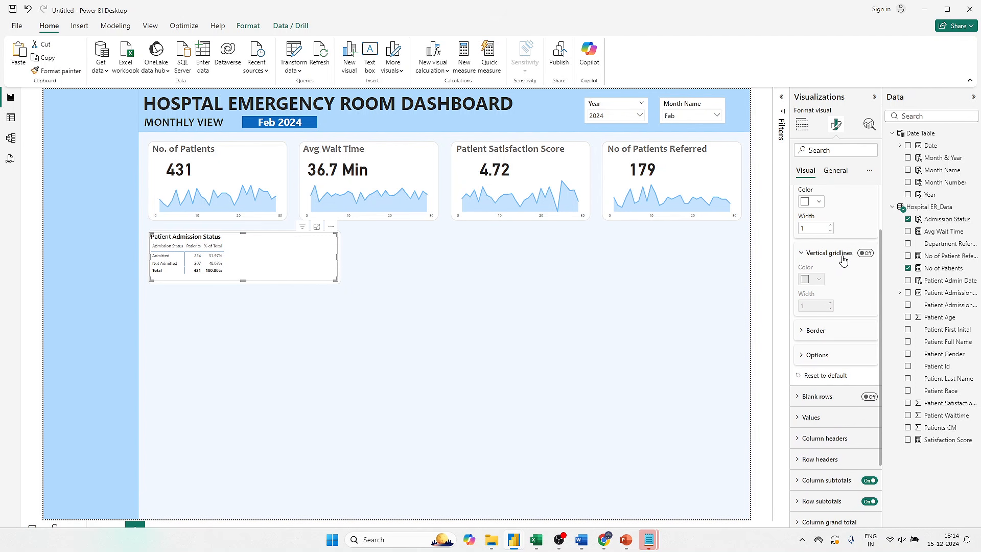
- Set the matrix's grid border colour to light grey for all sections
{"action": "scroll", "coordinate": [843, 261], "scroll_direction": "down", "scroll_amount": 2}
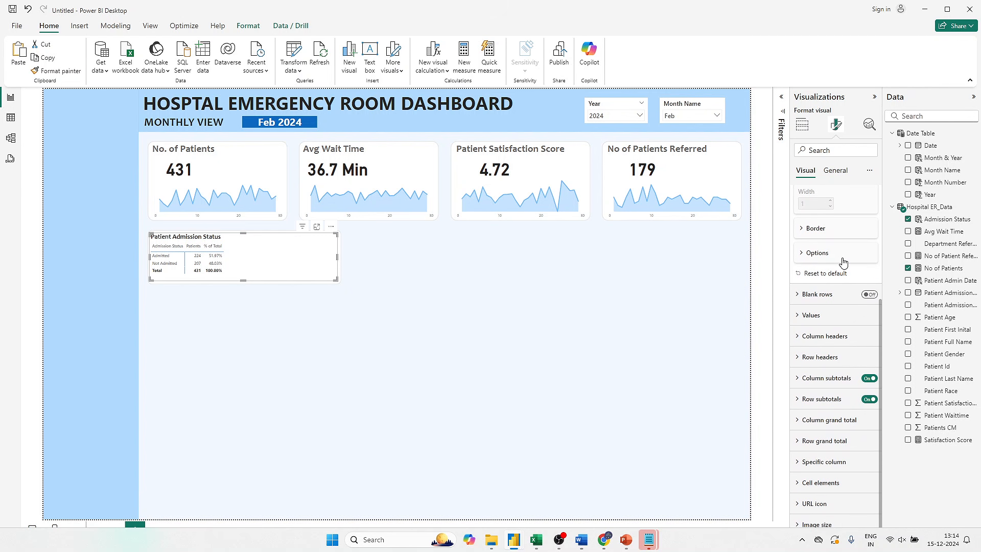
{"action": "left_click", "coordinate": [821, 233]}
{"action": "left_click", "coordinate": [821, 339]}
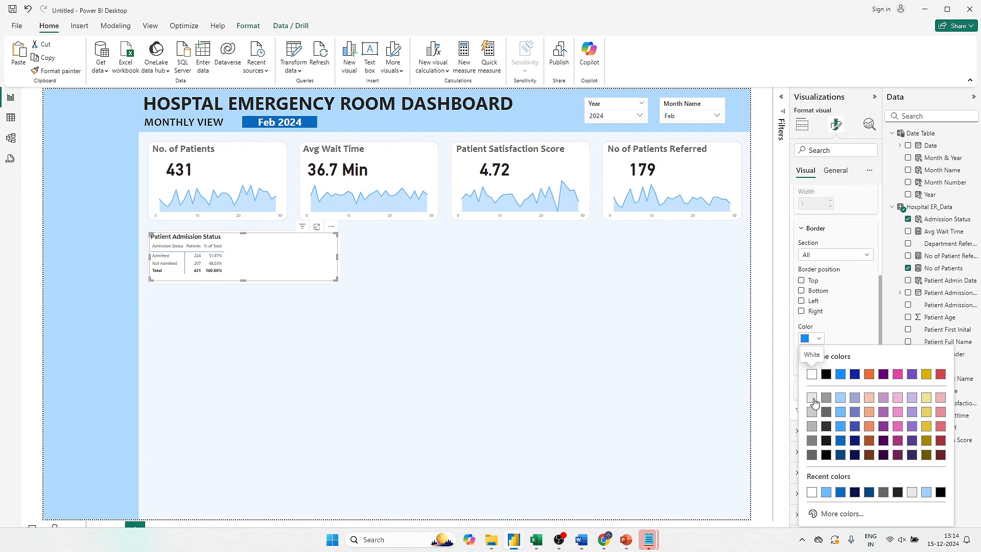
{"action": "left_click", "coordinate": [812, 402]}
- Set the matrix values to the Segoe UI Bold font at size 14
{"action": "scroll", "coordinate": [839, 327], "scroll_direction": "down", "scroll_amount": 3}
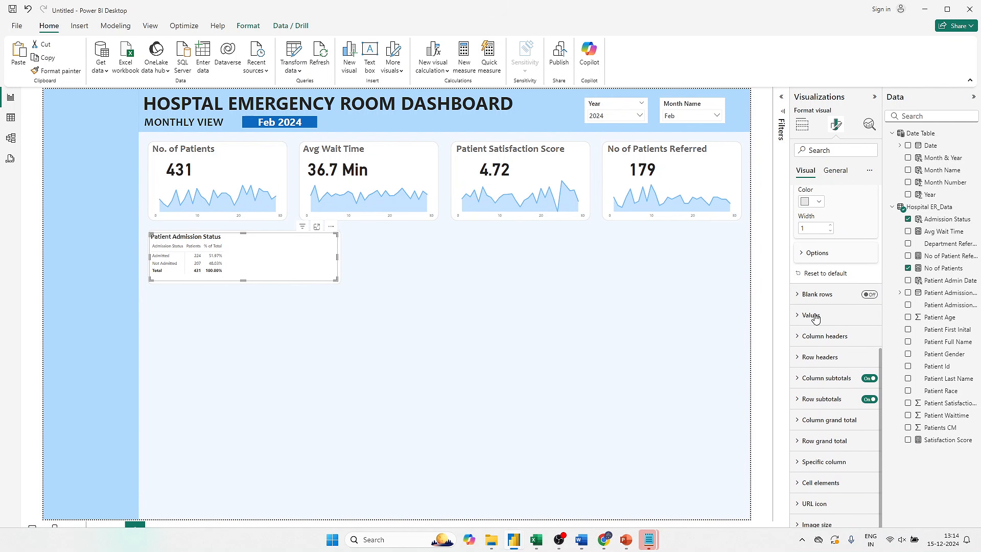
{"action": "left_click", "coordinate": [811, 314]}
{"action": "scroll", "coordinate": [813, 312], "scroll_direction": "down", "scroll_amount": 3}
{"action": "left_click", "coordinate": [826, 266]}
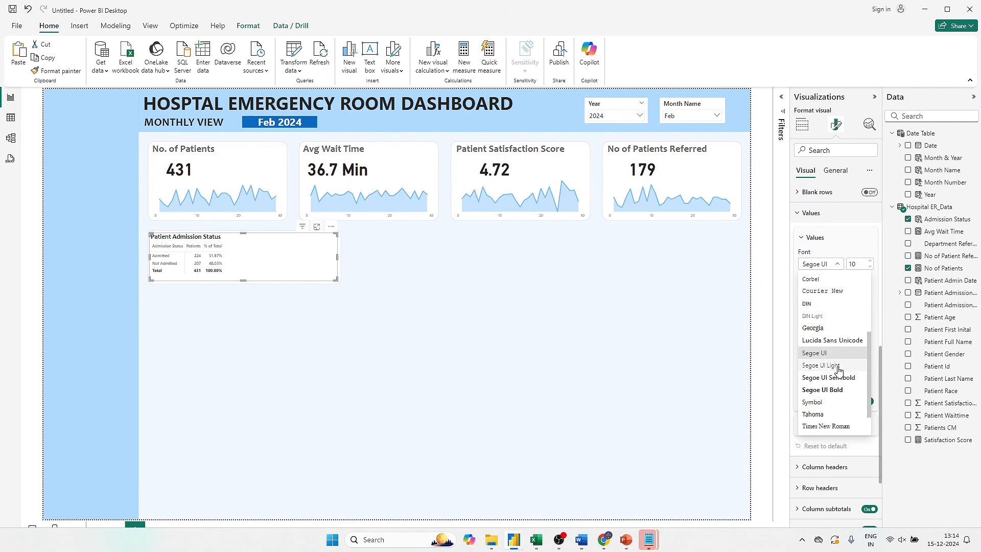
{"action": "left_click", "coordinate": [835, 390]}
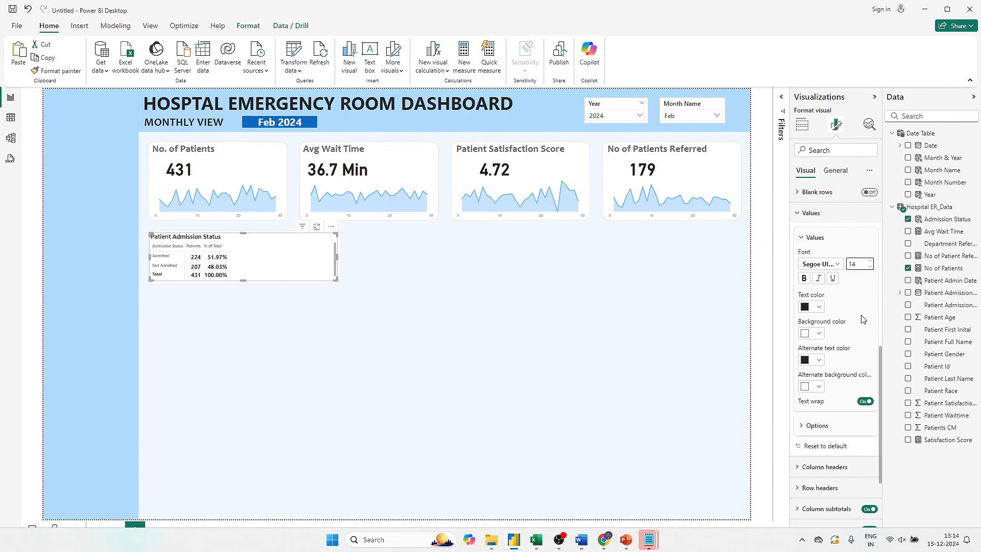
- Turn off the column subtotals and row subtotals of the matrix
{"action": "scroll", "coordinate": [858, 387], "scroll_direction": "down", "scroll_amount": 3}
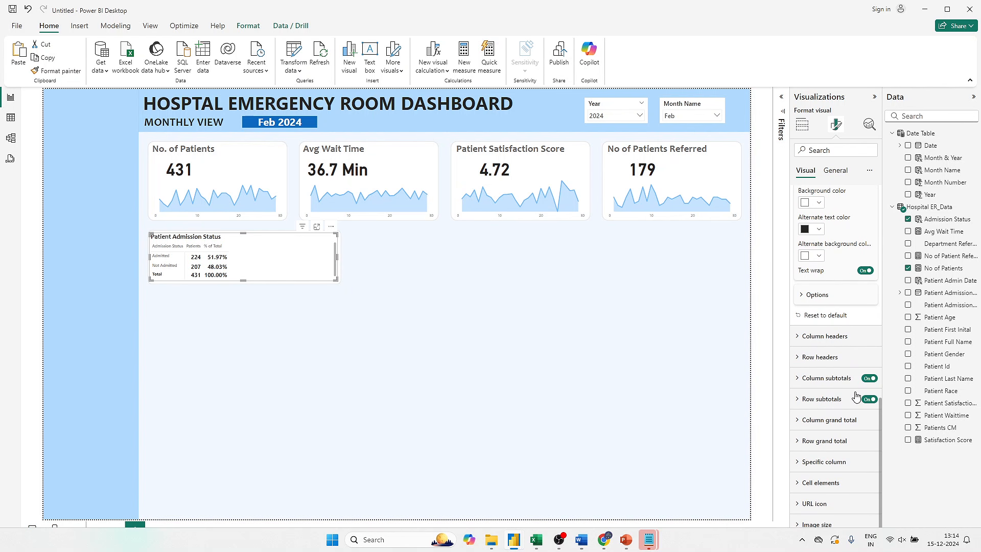
{"action": "left_click", "coordinate": [868, 379]}
{"action": "left_click", "coordinate": [867, 399]}
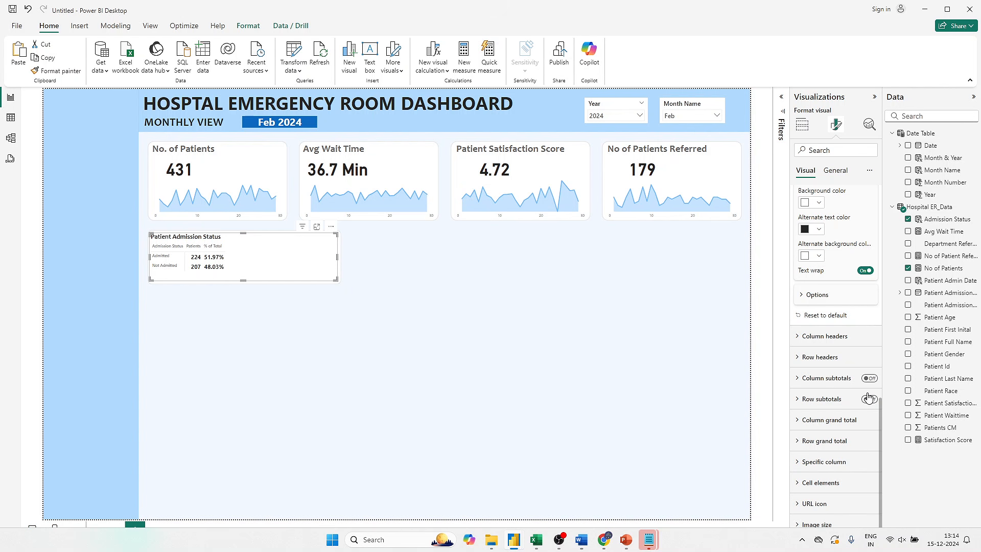
- Set the matrix's column headers to the Segoe UI Semibold font at size 14
{"action": "left_click", "coordinate": [831, 336]}
{"action": "scroll", "coordinate": [833, 356], "scroll_direction": "down", "scroll_amount": 3}
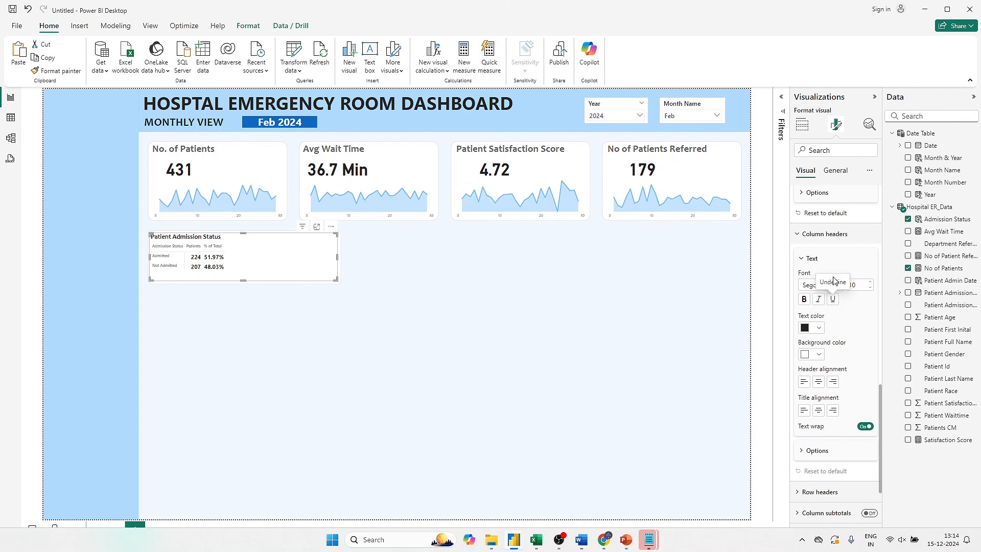
{"action": "left_click", "coordinate": [820, 285]}
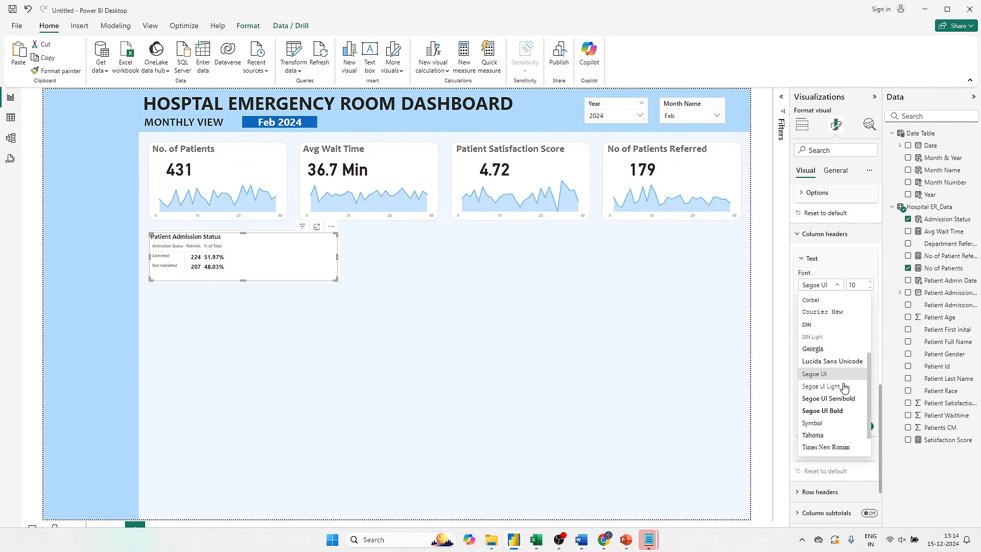
{"action": "left_click", "coordinate": [844, 398]}
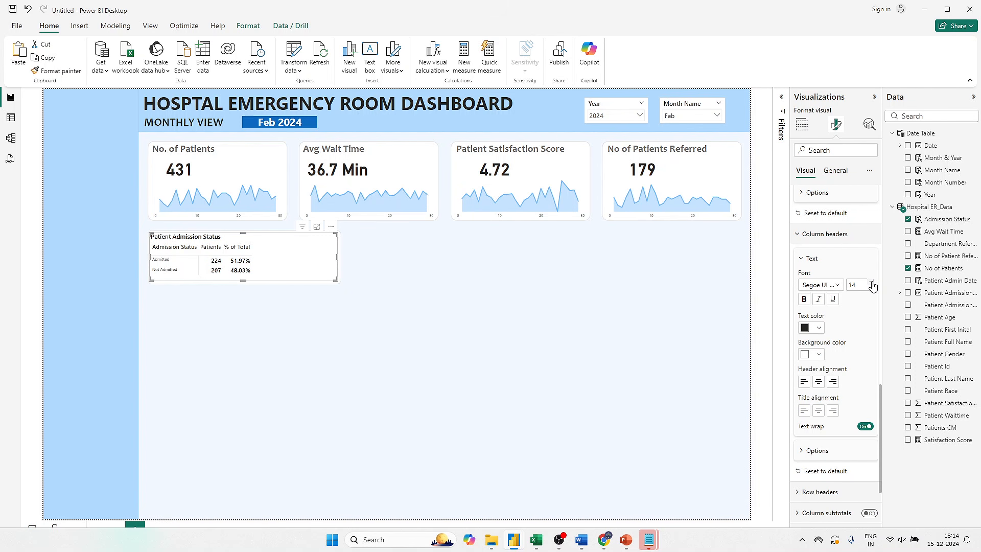
- Set the matrix's row headers to a heavier Segoe UI font at size 14
{"action": "scroll", "coordinate": [829, 388], "scroll_direction": "down", "scroll_amount": 3}
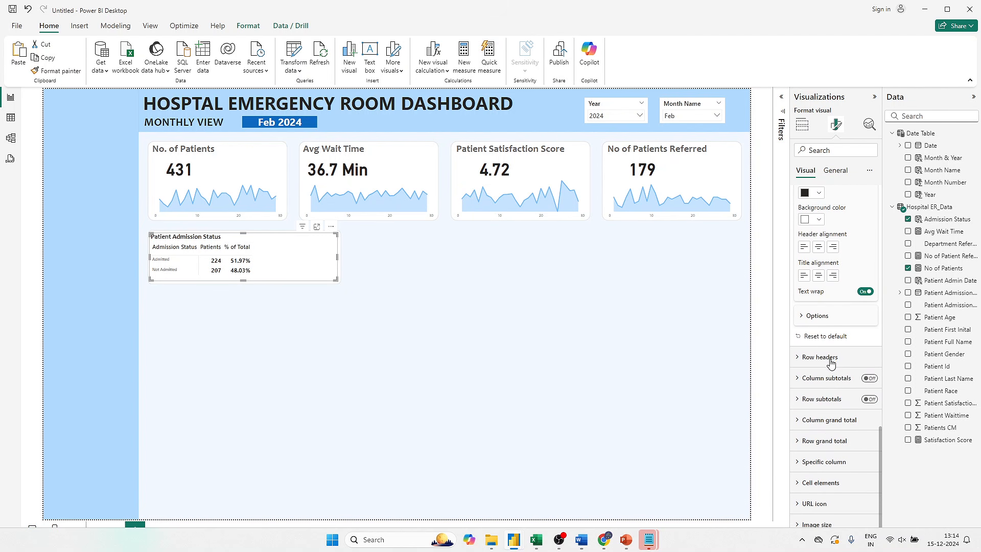
{"action": "left_click", "coordinate": [828, 358]}
{"action": "scroll", "coordinate": [829, 361], "scroll_direction": "down", "scroll_amount": 3}
{"action": "left_click", "coordinate": [837, 255]}
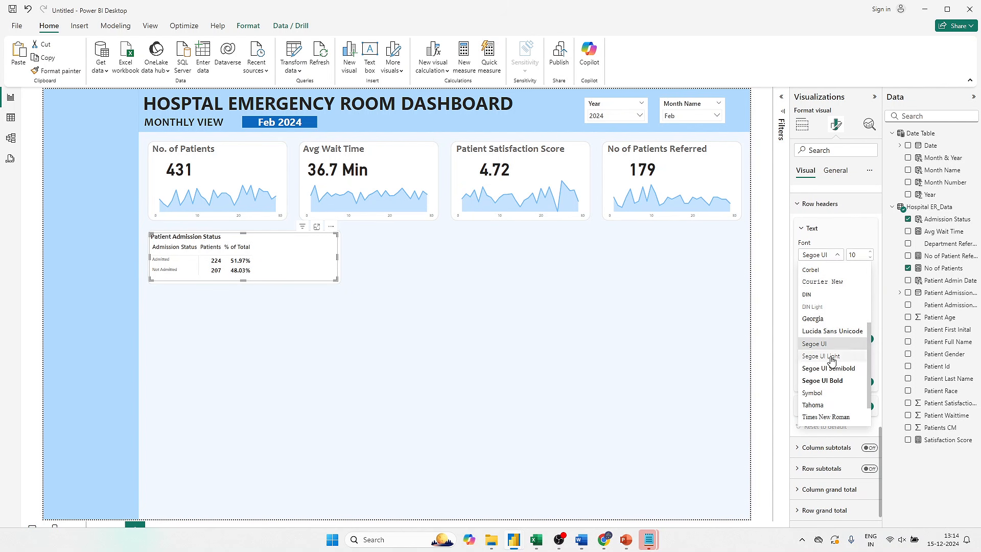
{"action": "left_click", "coordinate": [831, 357]}
{"action": "left_click", "coordinate": [870, 253]}
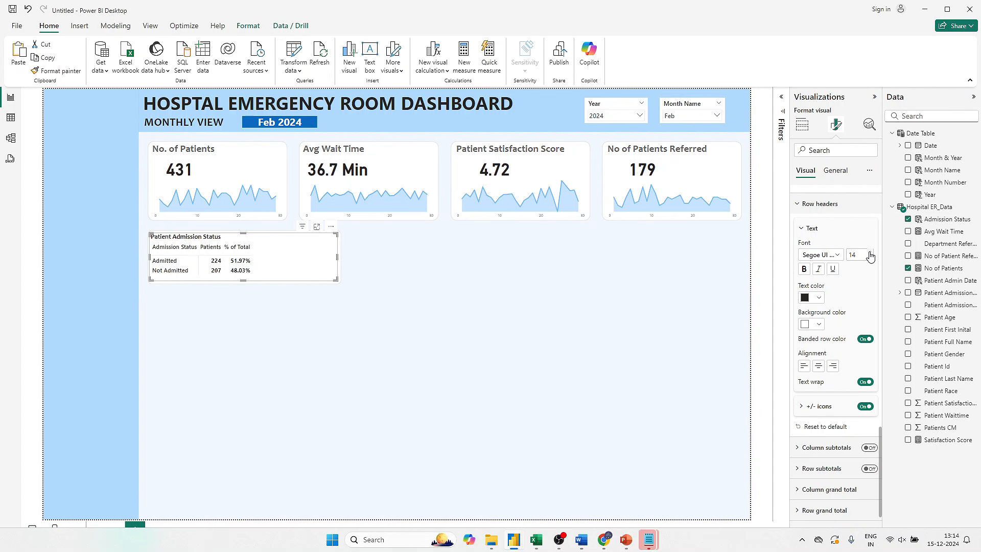
- Switch to the finished Hospital Emergency Room Analysis report, review its Monthly View layout, and return to the untitled Power BI report
{"action": "key", "text": "alt+Tab"}
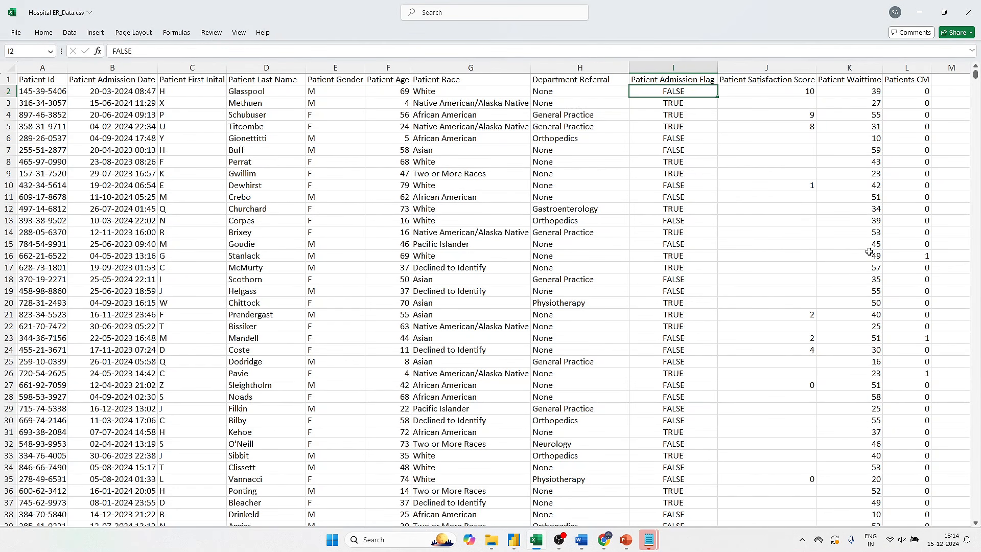
{"action": "key", "text": "alt+Tab"}
{"action": "key", "text": "alt+Tab"}
{"action": "key", "text": "alt+Tab"}
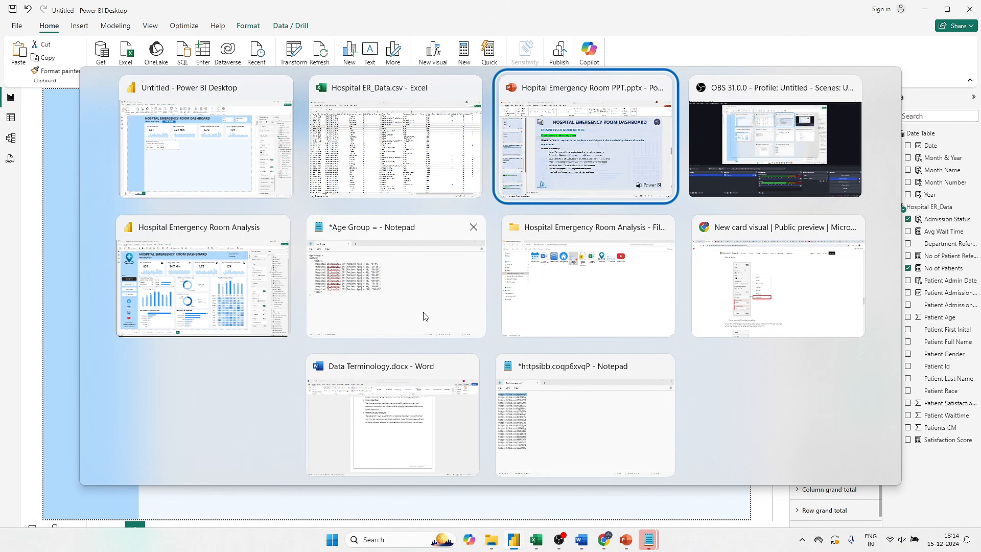
{"action": "left_click", "coordinate": [226, 271]}
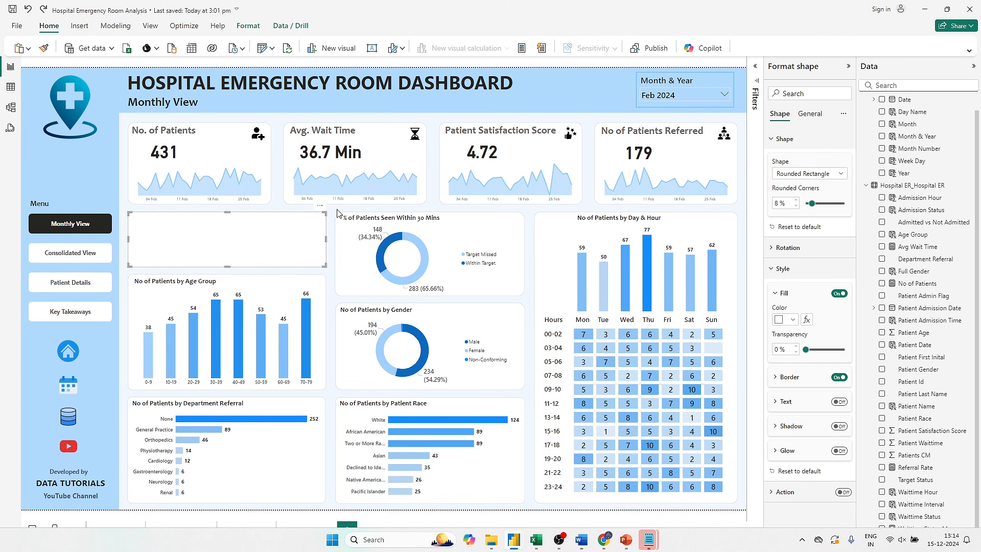
{"action": "key", "text": "ctrl+v"}
{"action": "key", "text": "alt+Tab"}
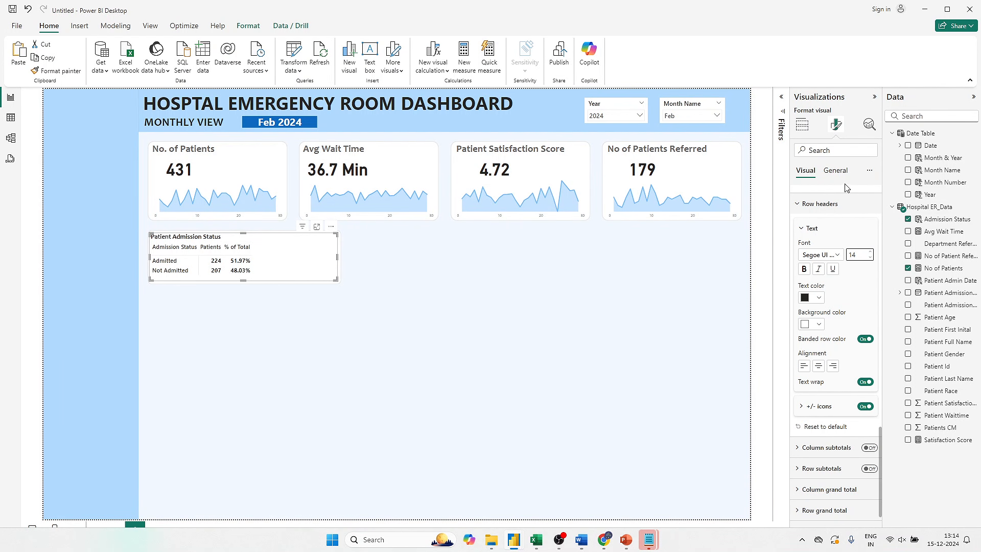
- Set the matrix title size to 17 and slightly widen the Admission Status and Patients columns
{"action": "left_click", "coordinate": [836, 171]}
{"action": "left_click", "coordinate": [818, 225]}
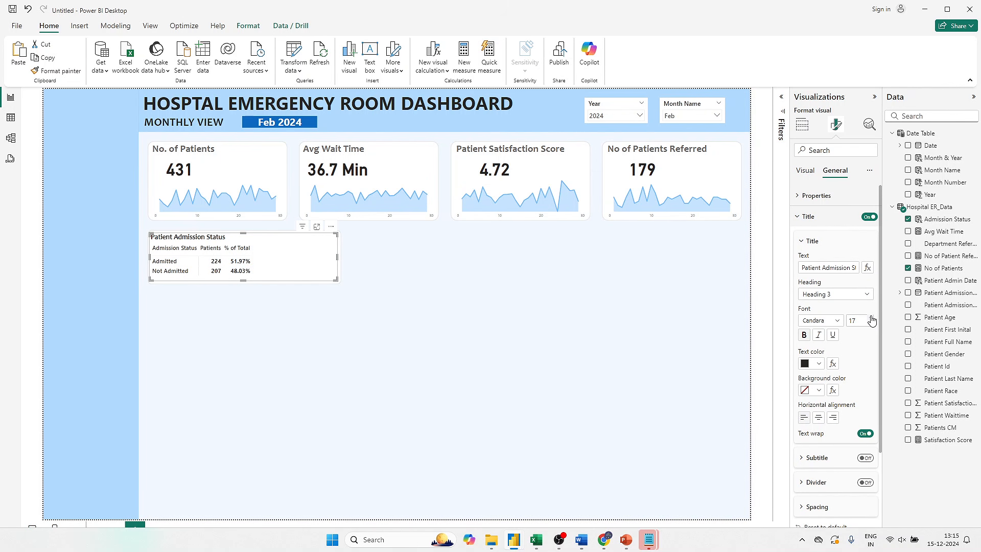
{"action": "left_click", "coordinate": [806, 173]}
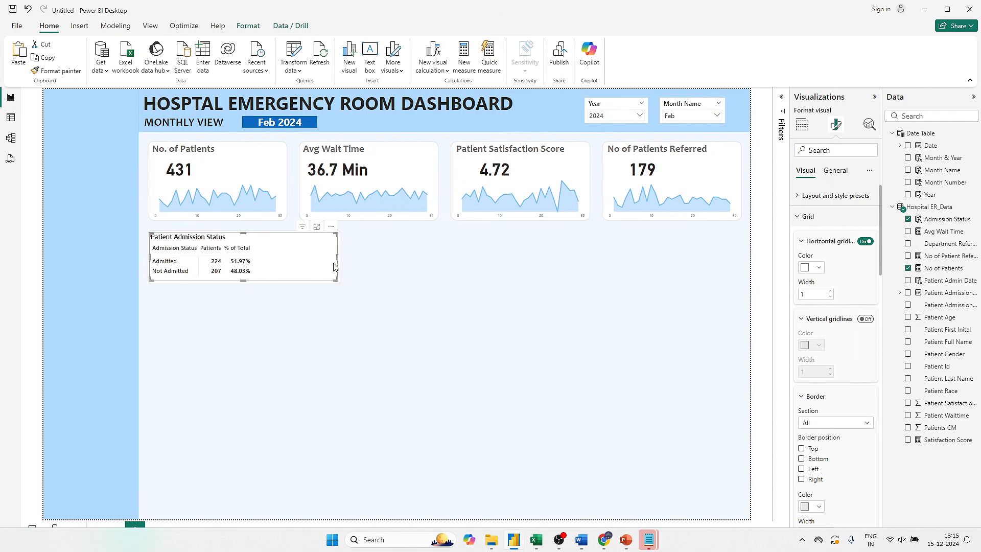
{"action": "left_click_drag", "start_coordinate": [222, 249], "coordinate": [201, 250]}
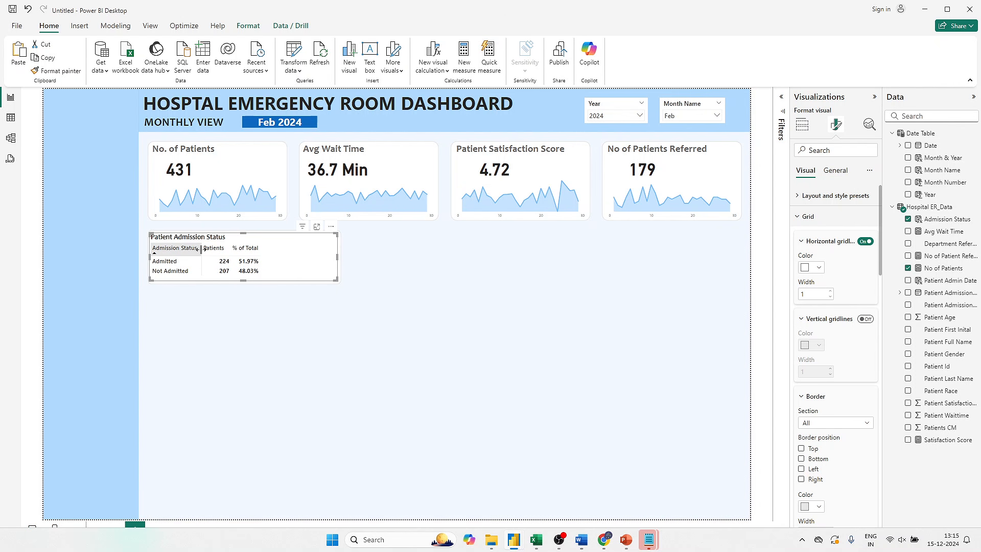
{"action": "left_click", "coordinate": [494, 269]}
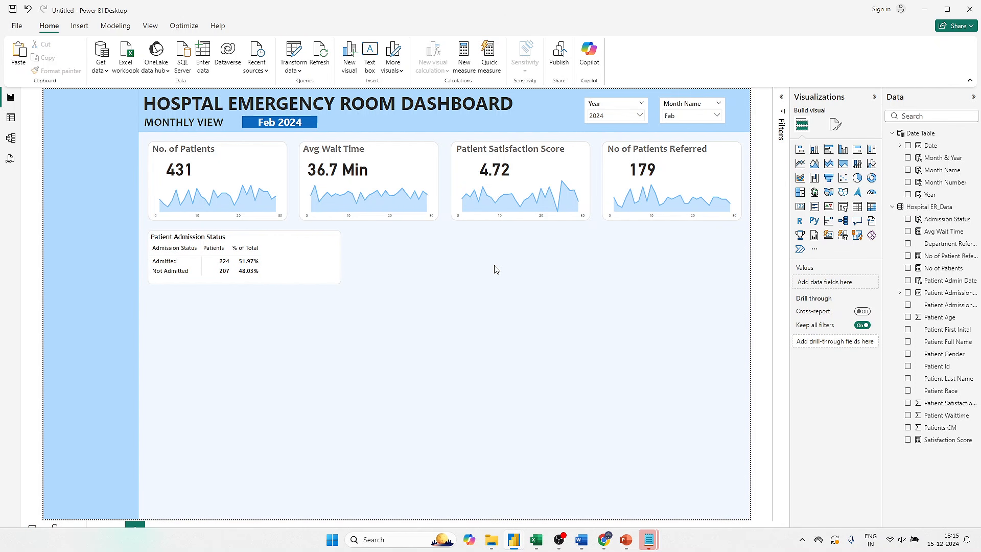
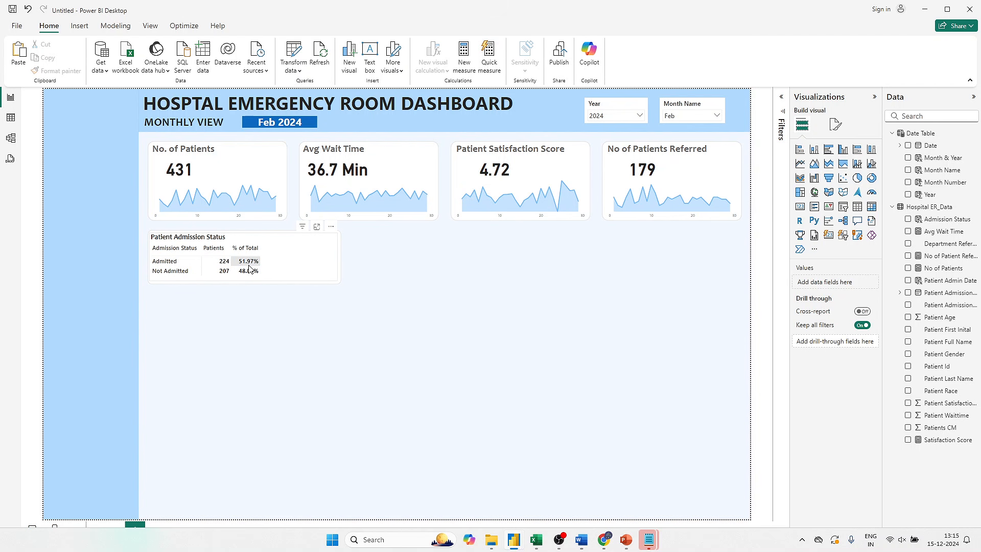
- Add a stacked bar chart of No of Patients by Admission Status and place it beside the matrix's % of Total column
{"action": "left_click", "coordinate": [301, 269]}
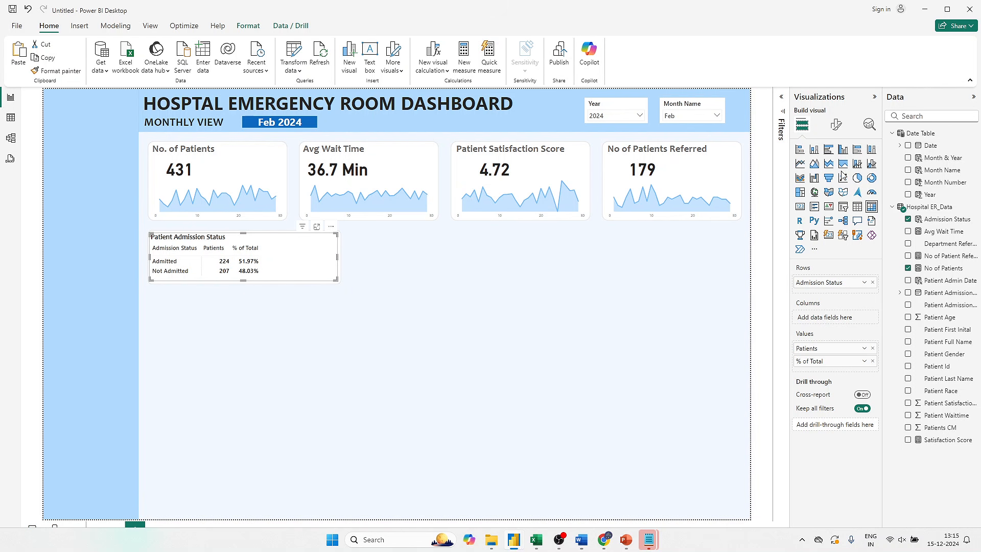
{"action": "left_click", "coordinate": [609, 305]}
{"action": "left_click", "coordinate": [800, 149]}
{"action": "left_click_drag", "start_coordinate": [388, 255], "coordinate": [493, 301]}
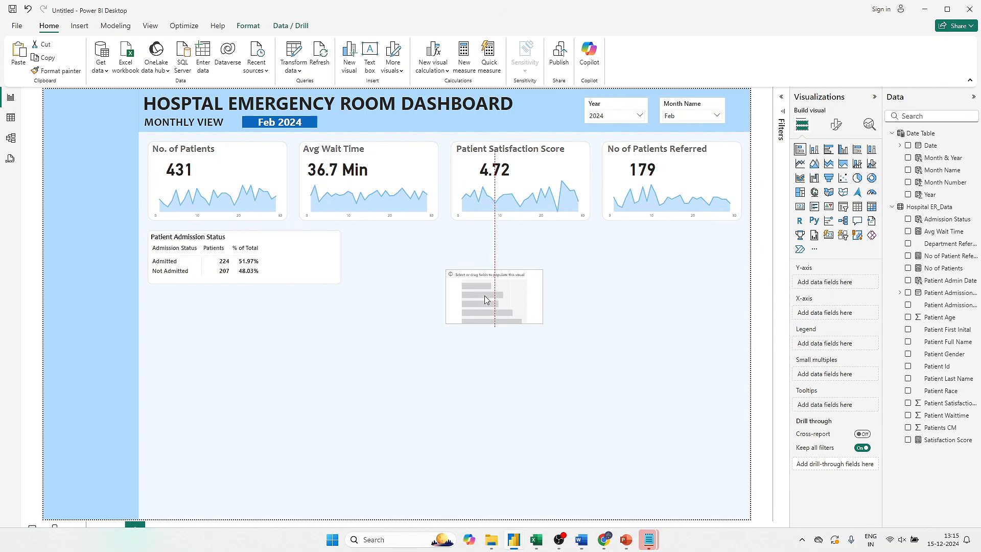
{"action": "left_click", "coordinate": [908, 219]}
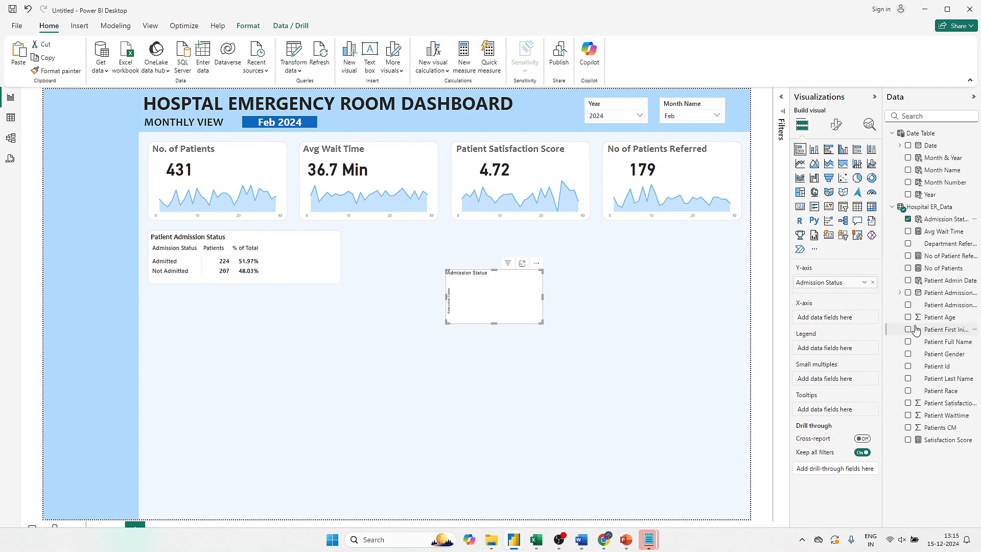
{"action": "left_click", "coordinate": [908, 268]}
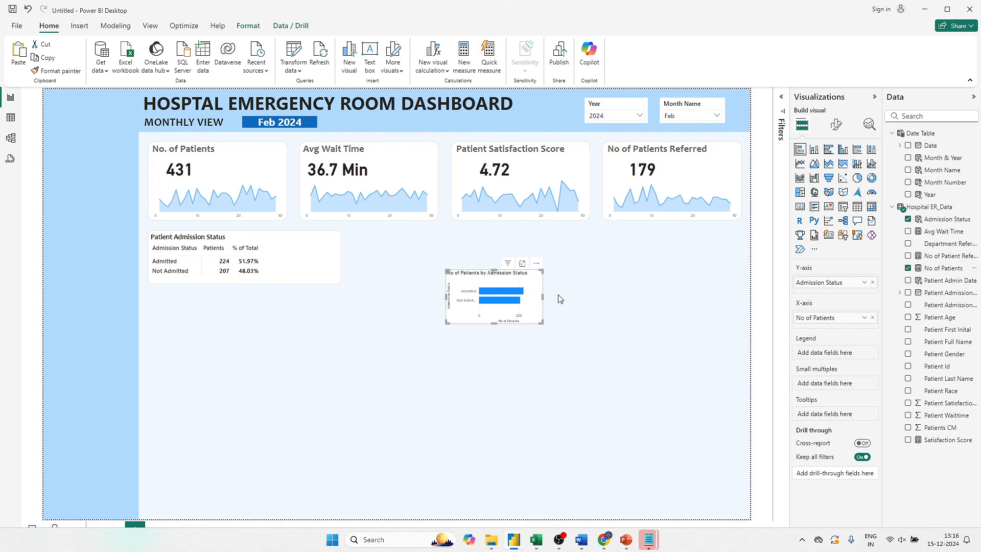
{"action": "left_click_drag", "start_coordinate": [528, 278], "coordinate": [356, 241]}
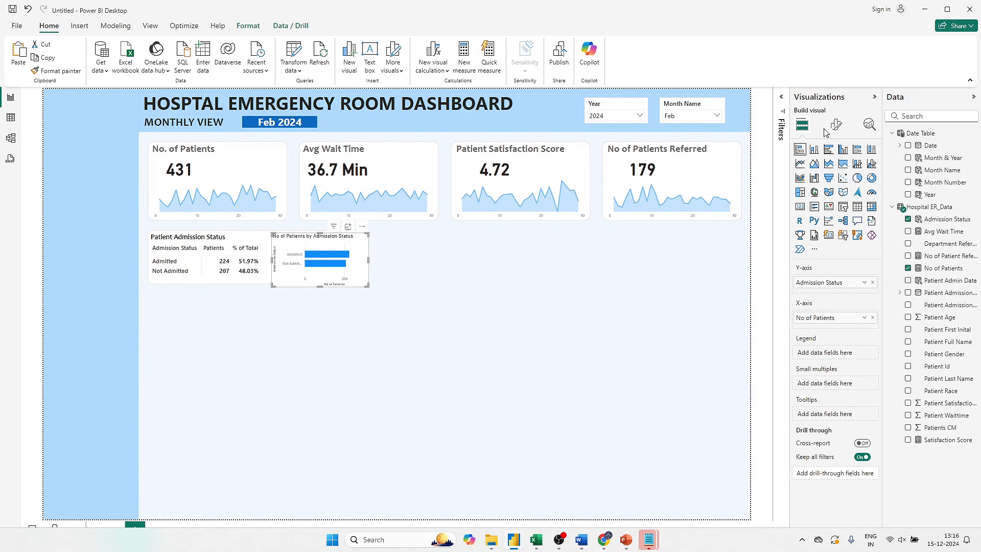
- Turn off the background effect of the new bar chart
{"action": "left_click", "coordinate": [836, 124]}
{"action": "left_click", "coordinate": [842, 181]}
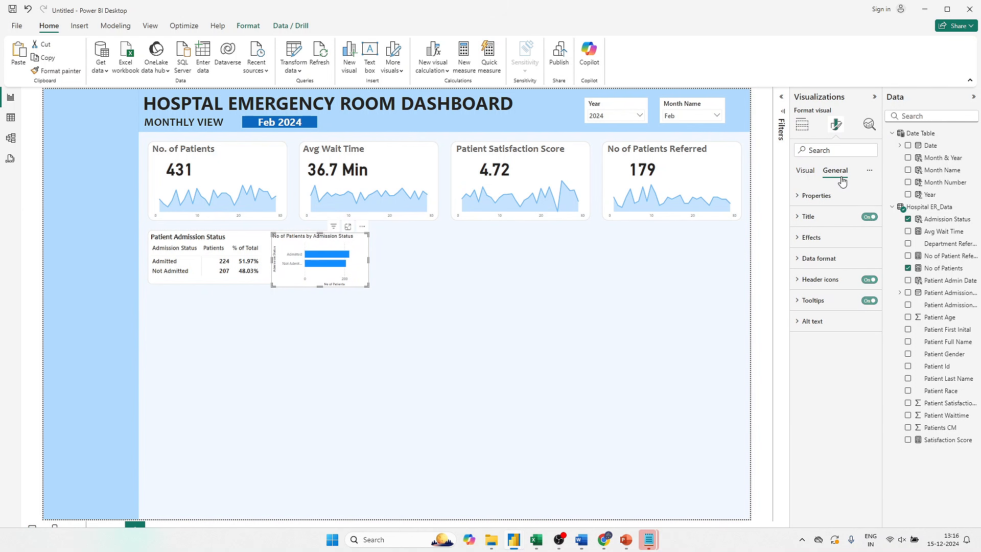
{"action": "left_click", "coordinate": [834, 239]}
{"action": "left_click", "coordinate": [849, 265]}
{"action": "left_click", "coordinate": [864, 265]}
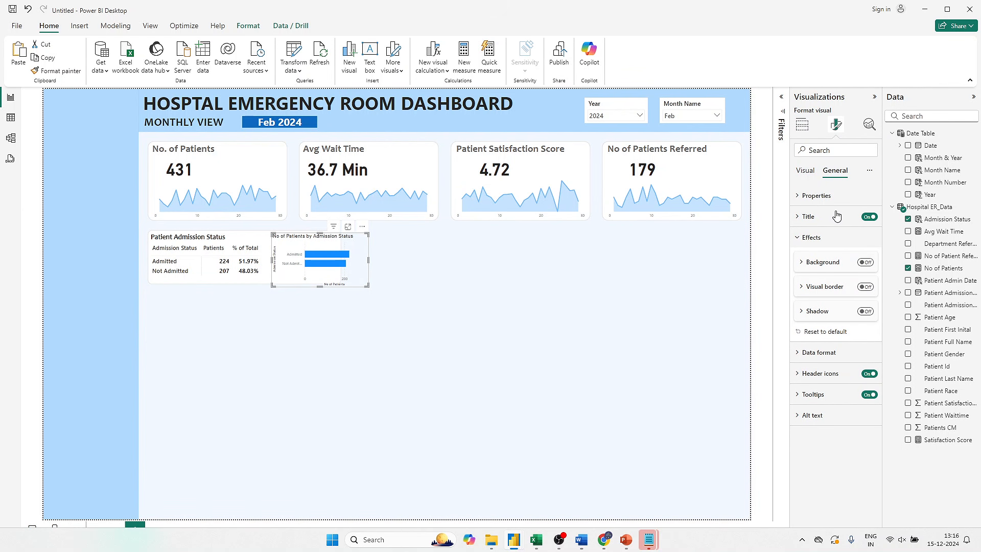
{"action": "left_click", "coordinate": [809, 172]}
{"action": "left_click", "coordinate": [814, 193]}
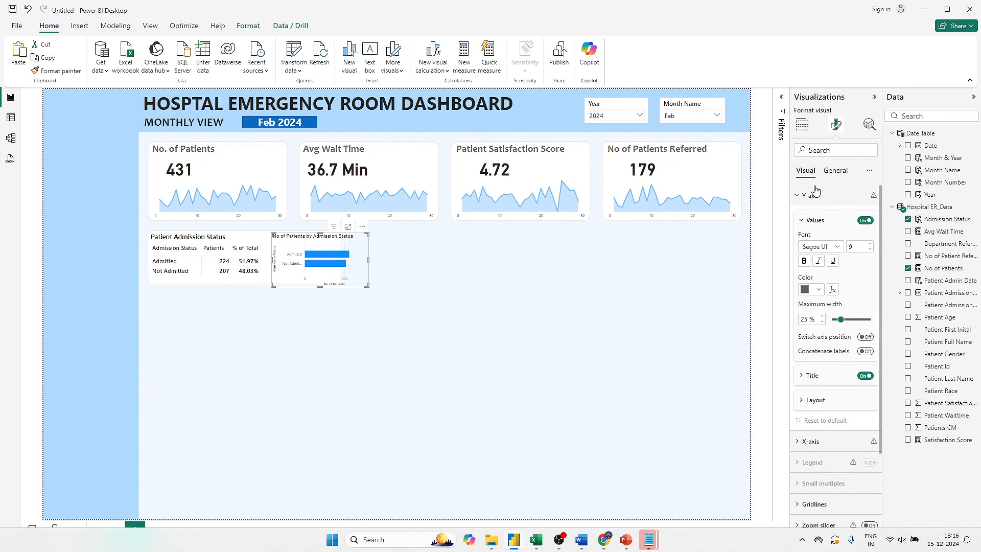
{"action": "left_click", "coordinate": [865, 220]}
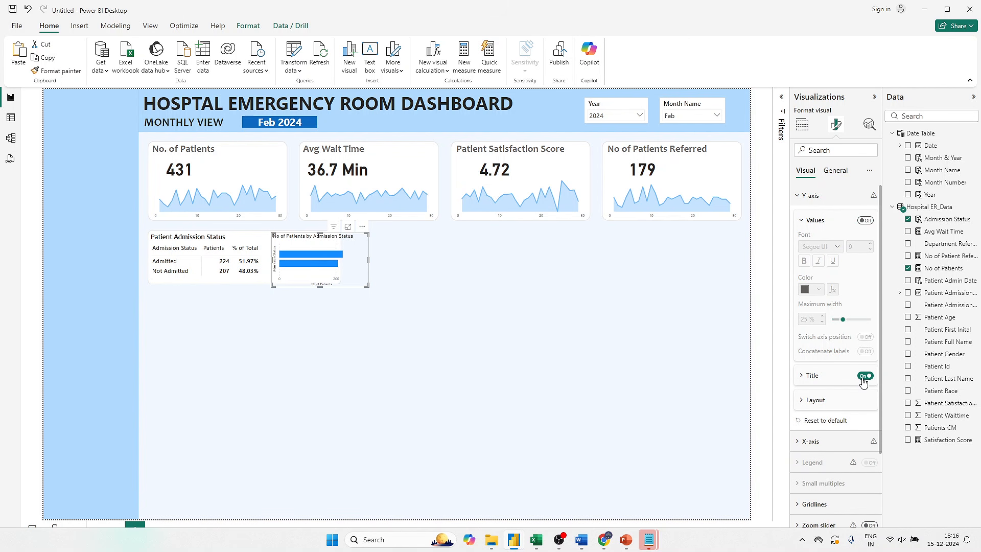
{"action": "left_click", "coordinate": [865, 220]}
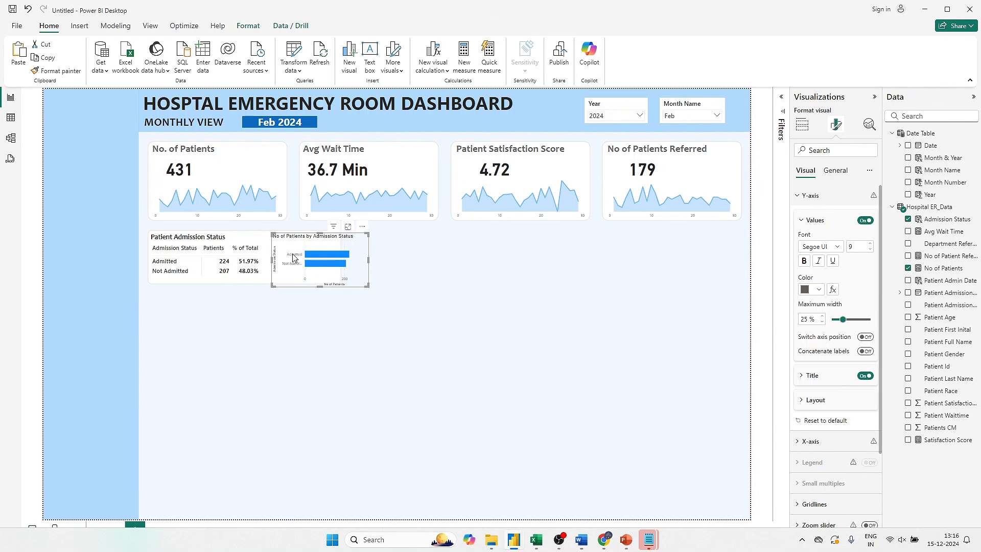
- Shift the bar chart closer to the matrix rows and keep its axis sorted by No of Patients in descending order
{"action": "left_click_drag", "start_coordinate": [305, 241], "coordinate": [301, 247]}
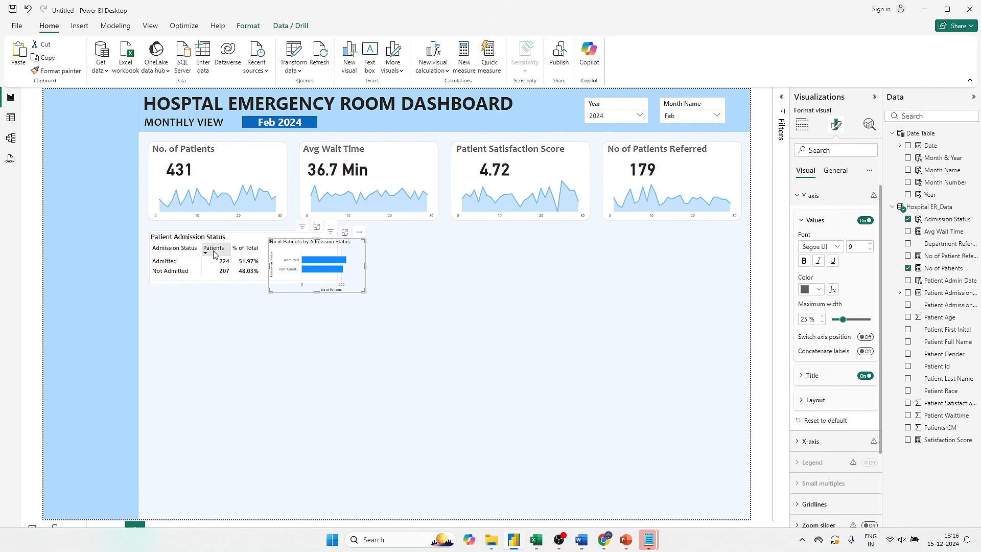
{"action": "left_click", "coordinate": [360, 237]}
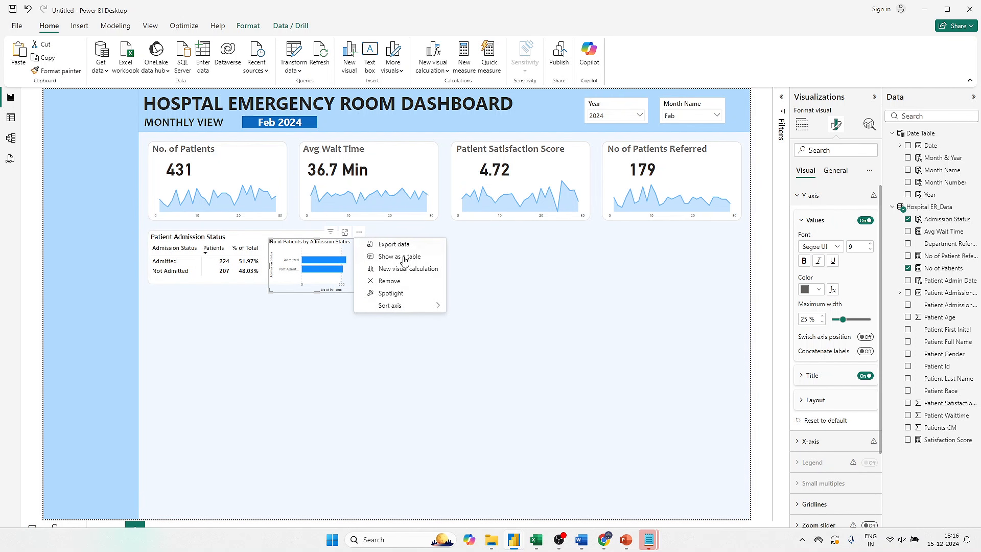
{"action": "mouse_move", "coordinate": [413, 305]}
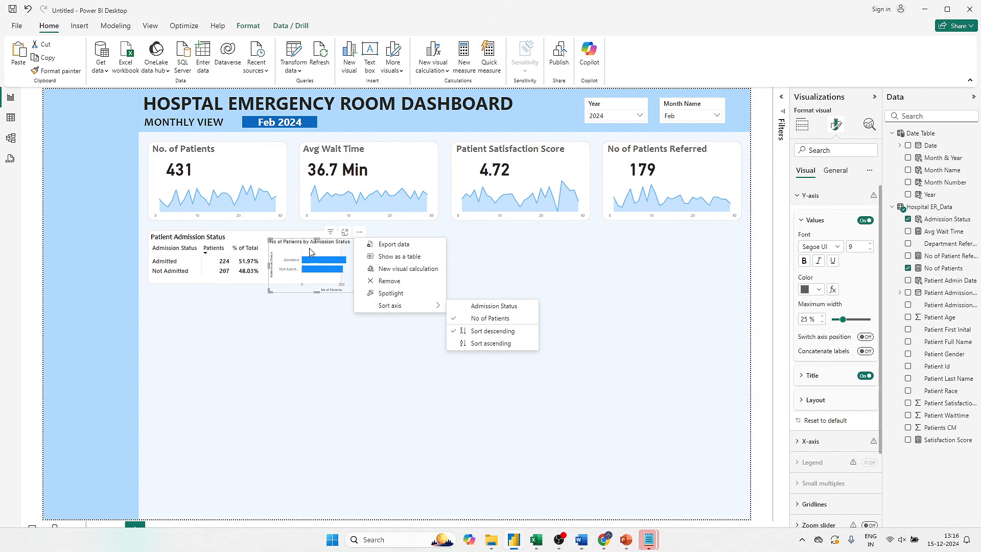
{"action": "left_click", "coordinate": [491, 331]}
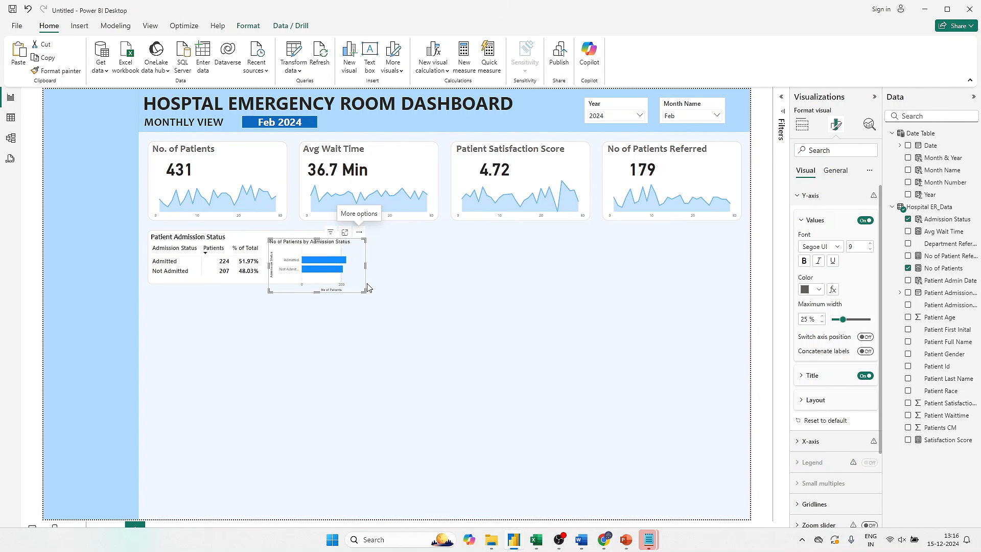
- Turn off the bar chart's Y-axis values and Y-axis title
{"action": "left_click", "coordinate": [867, 221]}
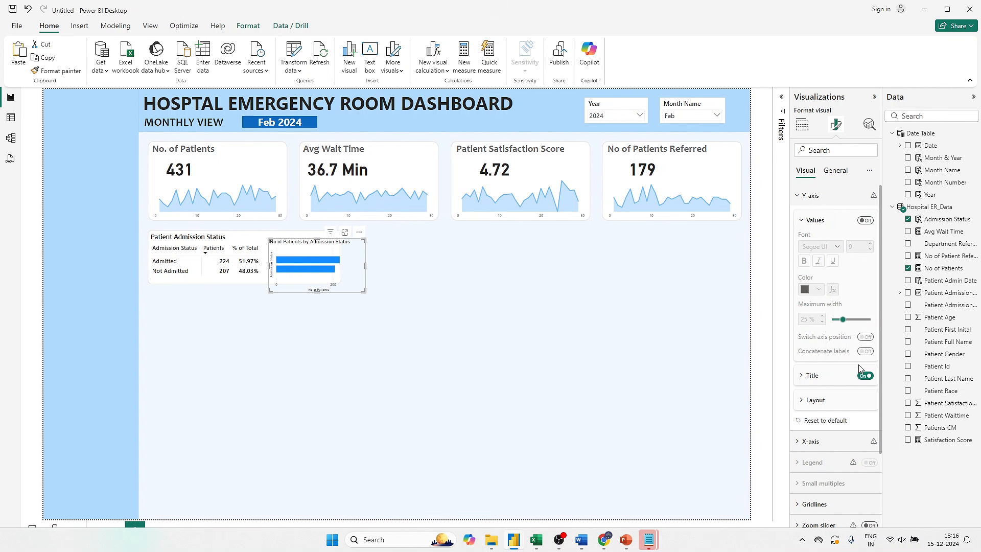
{"action": "left_click", "coordinate": [865, 375]}
{"action": "left_click", "coordinate": [824, 220]}
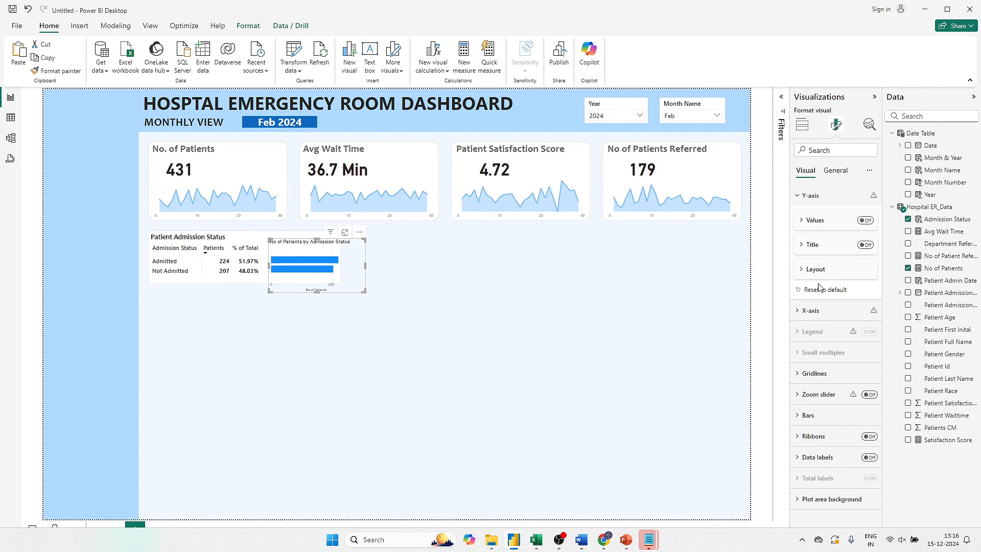
- Turn off the bar chart's X-axis values and X-axis title, and hide the chart title
{"action": "left_click", "coordinate": [811, 310]}
{"action": "left_click", "coordinate": [864, 442]}
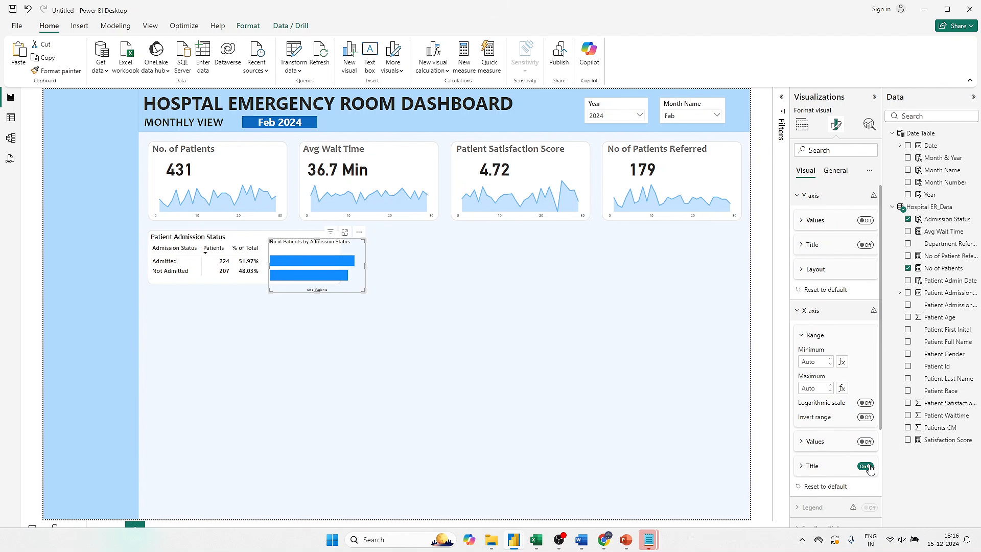
{"action": "left_click", "coordinate": [866, 466]}
{"action": "left_click", "coordinate": [835, 171]}
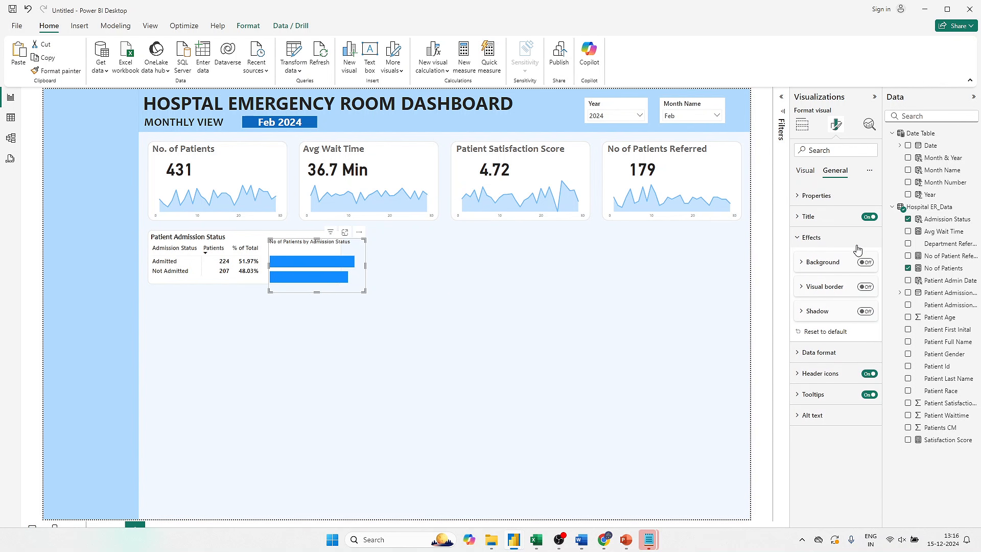
{"action": "left_click", "coordinate": [869, 216]}
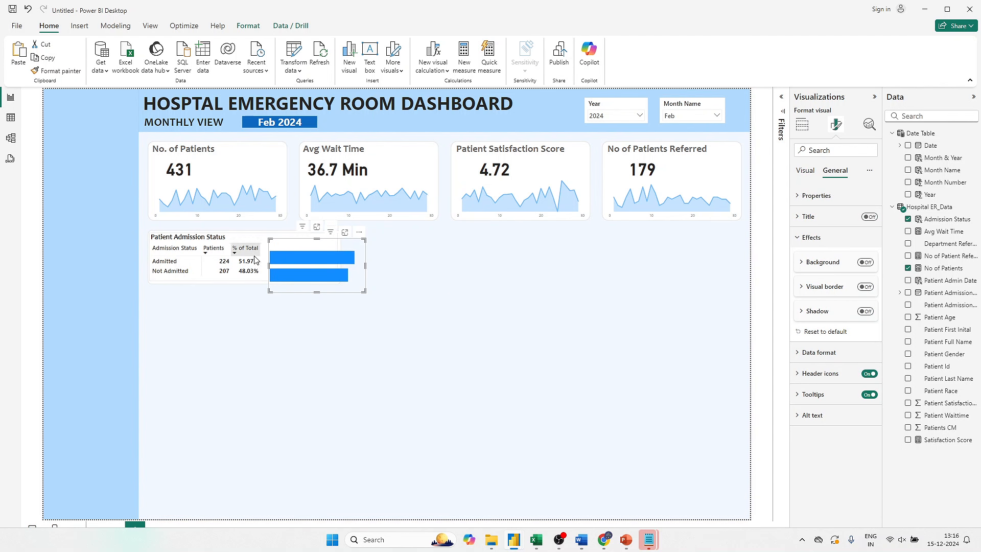
- Reduce the bar chart's height and width so its two bars line up with the Admitted and Not Admitted rows
{"action": "left_click", "coordinate": [316, 296]}
{"action": "left_click", "coordinate": [319, 242]}
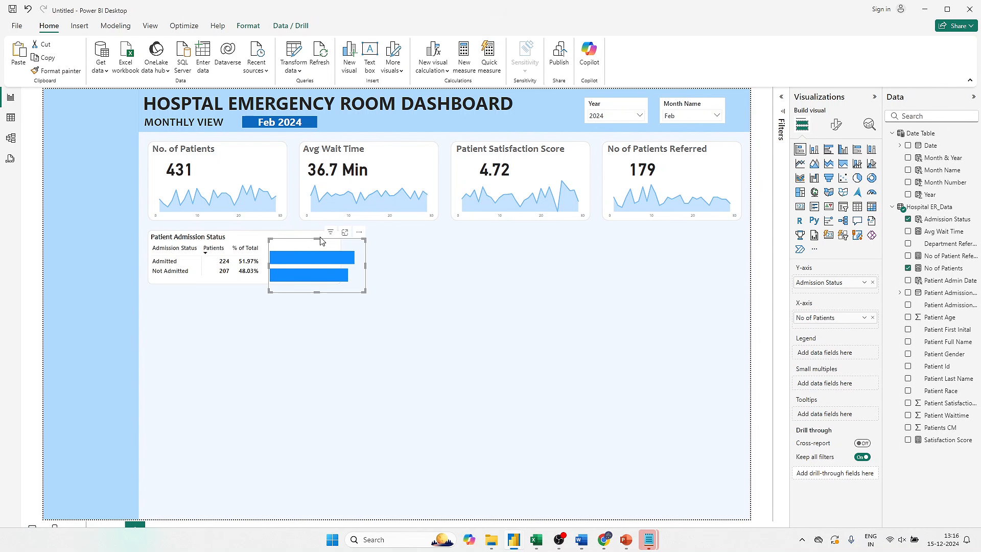
{"action": "left_click_drag", "start_coordinate": [321, 241], "coordinate": [319, 251]}
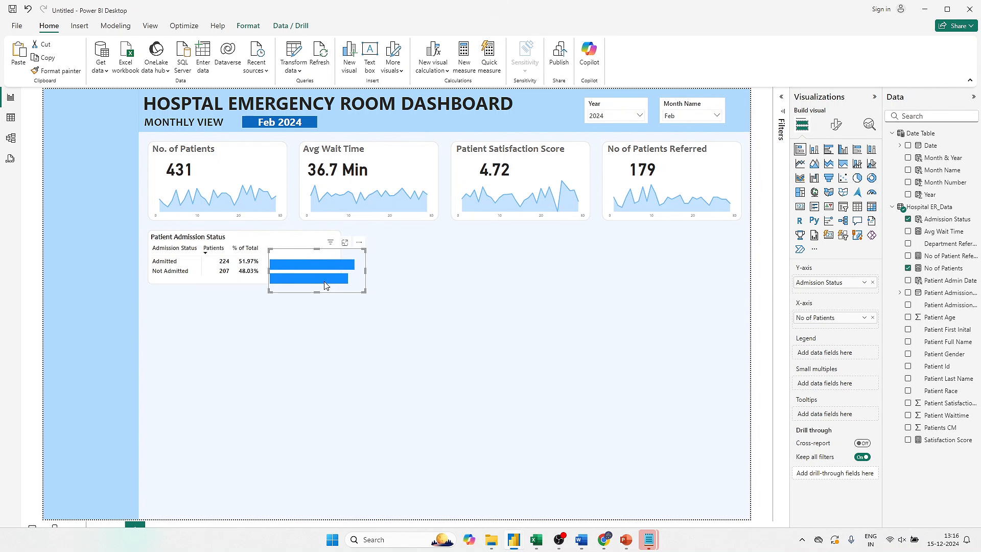
{"action": "left_click_drag", "start_coordinate": [317, 292], "coordinate": [317, 284]}
{"action": "left_click_drag", "start_coordinate": [323, 251], "coordinate": [321, 250]}
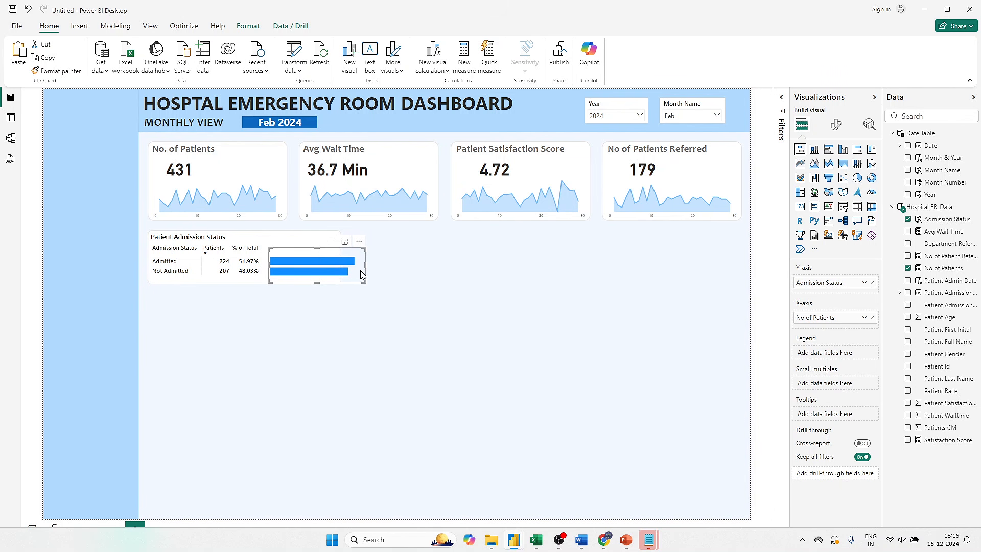
{"action": "mouse_move", "coordinate": [364, 263]}
{"action": "left_mouse_down"}
{"action": "mouse_move", "coordinate": [338, 265]}
{"action": "mouse_move", "coordinate": [350, 268]}
{"action": "left_mouse_up"}
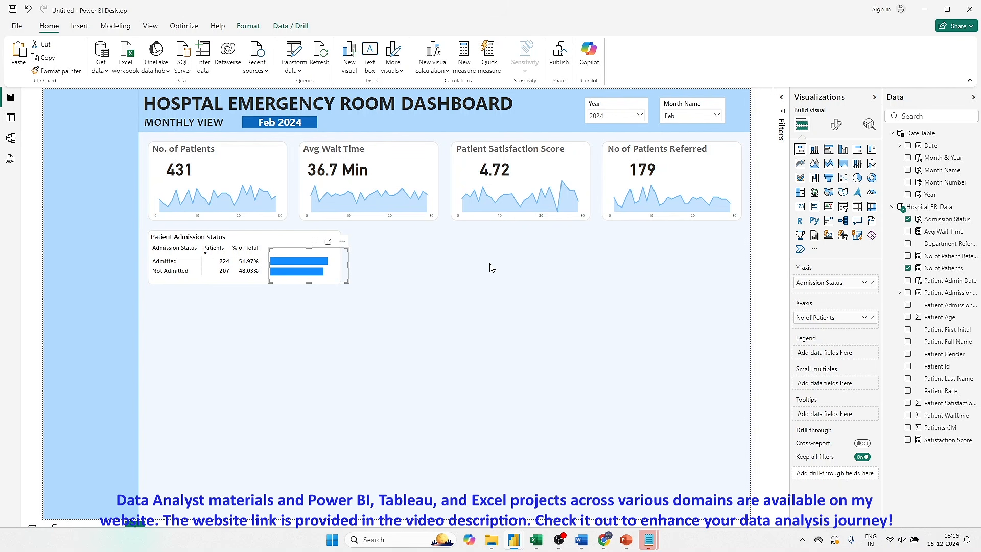
- Set the space between the chart's bar categories to 50% and narrow the chart to the matrix card's edge
{"action": "left_click", "coordinate": [836, 124]}
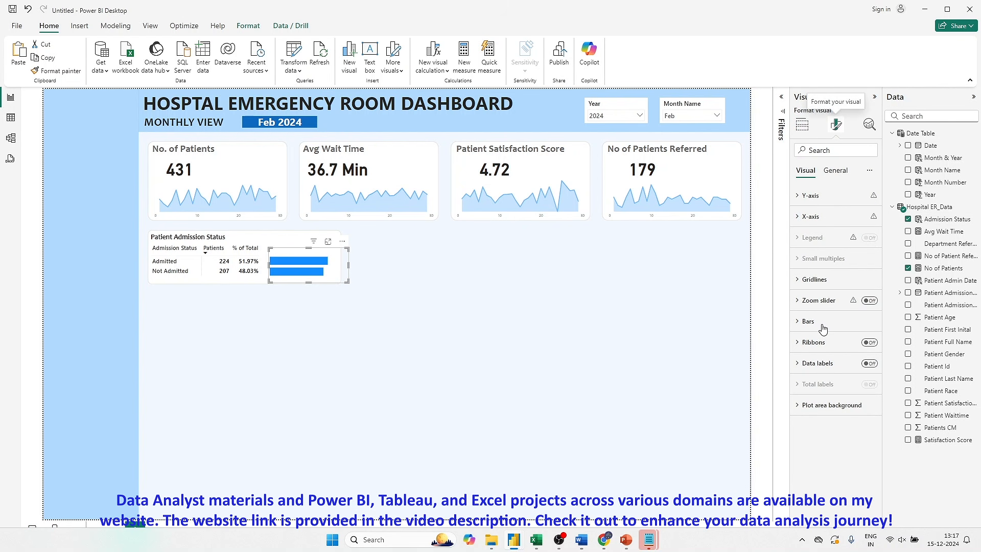
{"action": "left_click", "coordinate": [820, 327]}
{"action": "scroll", "coordinate": [828, 383], "scroll_direction": "down", "scroll_amount": 3}
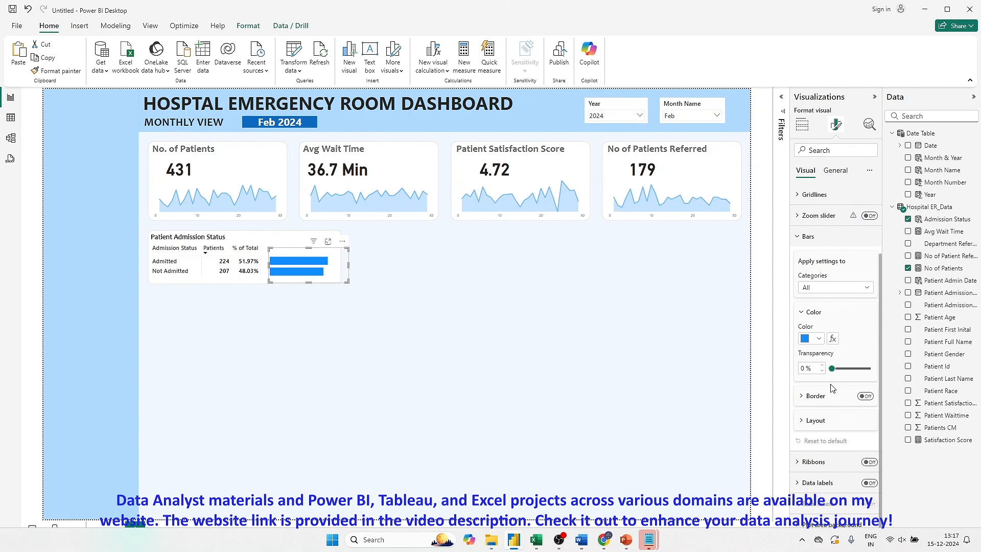
{"action": "scroll", "coordinate": [818, 423], "scroll_direction": "down", "scroll_amount": 2}
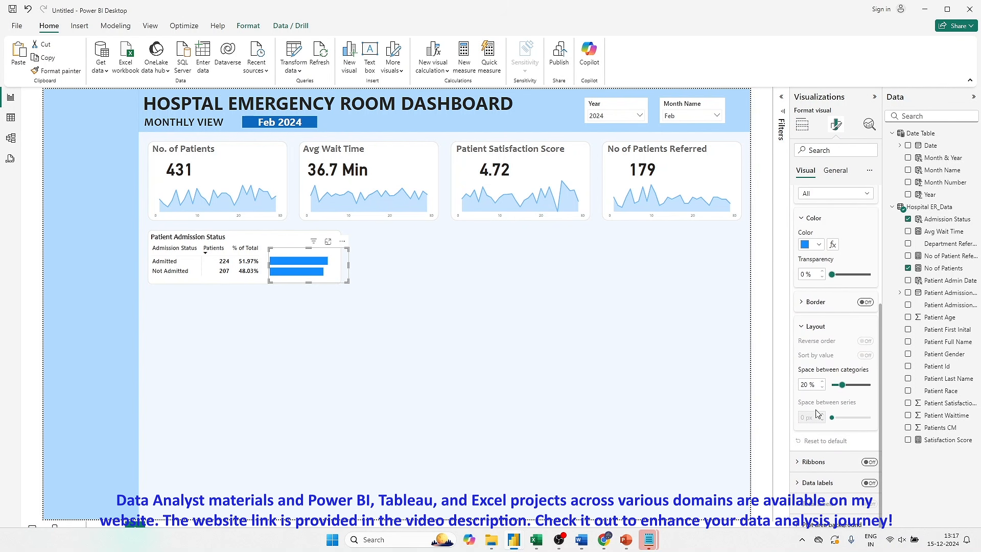
{"action": "double_click", "coordinate": [805, 385]}
{"action": "type", "text": "50"}
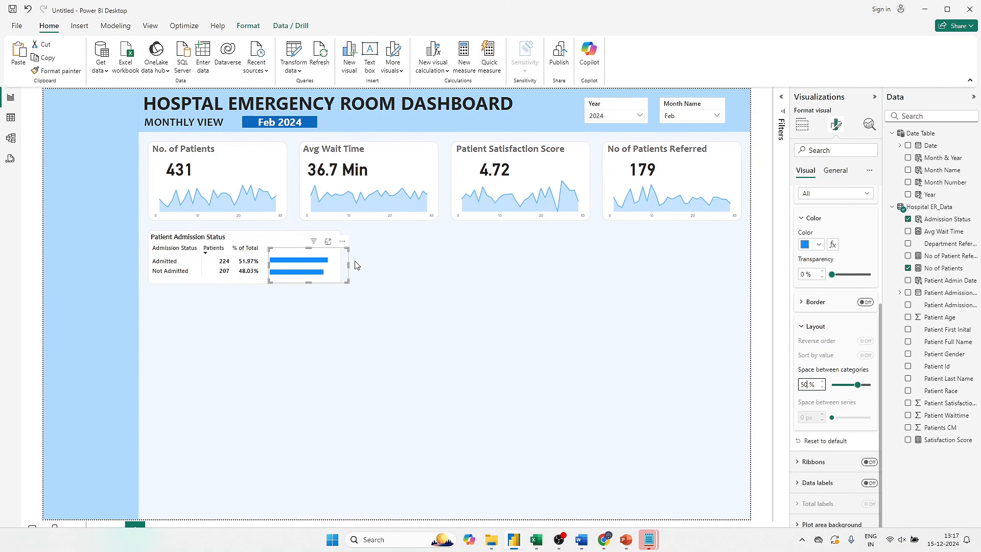
{"action": "left_click", "coordinate": [420, 298]}
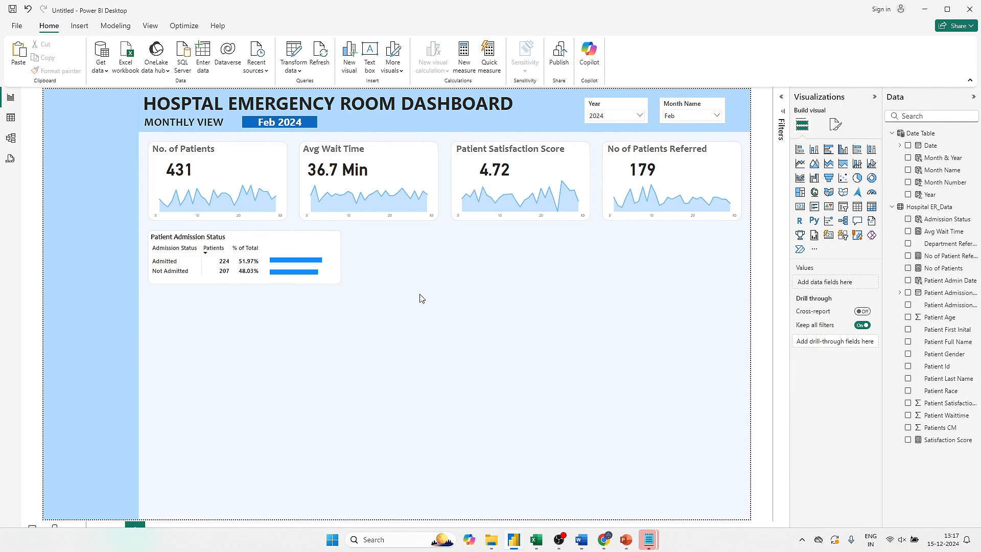
- Compare the bars with those in the finished Hospital Emergency Room Analysis report and return to the untitled report's bar chart
{"action": "left_click", "coordinate": [333, 265]}
{"action": "left_click", "coordinate": [510, 310]}
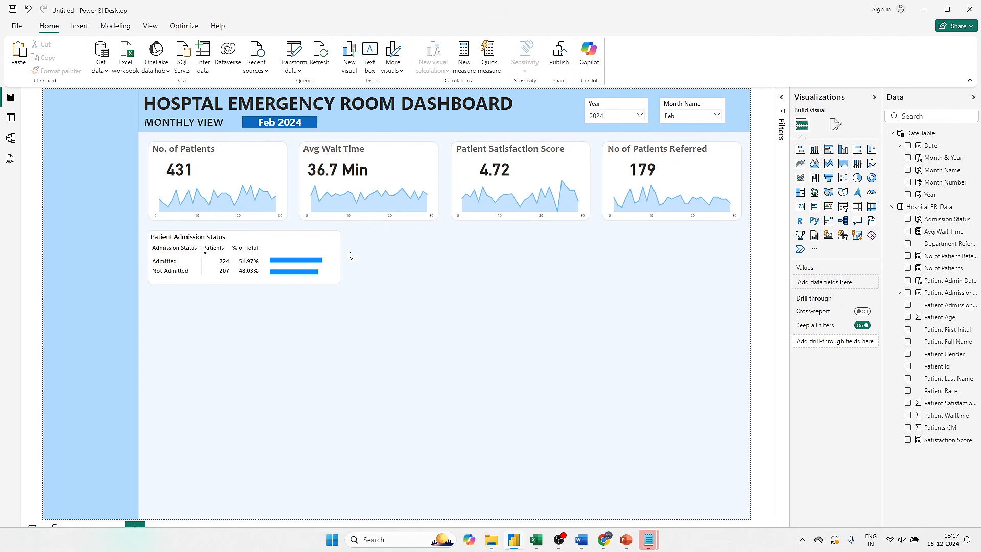
{"action": "left_click", "coordinate": [336, 263]}
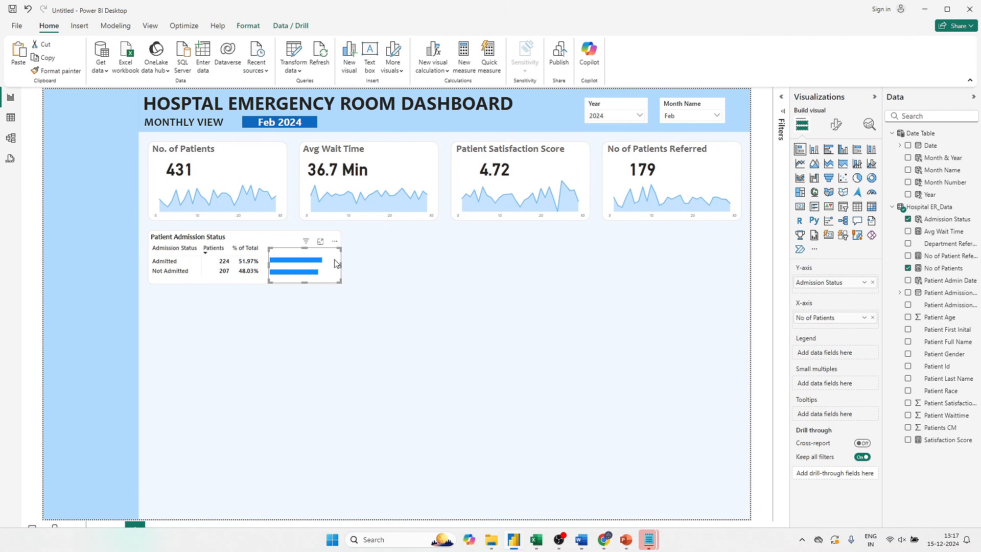
- Set the color of all bars in the admission status chart to #41A4FF
{"action": "left_click", "coordinate": [836, 125]}
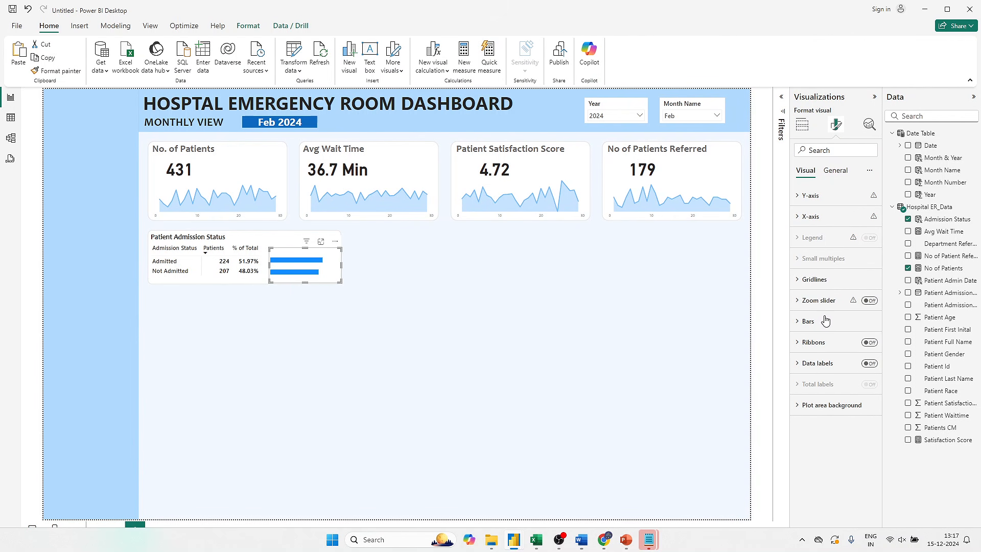
{"action": "left_click", "coordinate": [808, 321]}
{"action": "left_click", "coordinate": [815, 424]}
{"action": "left_click", "coordinate": [817, 399]}
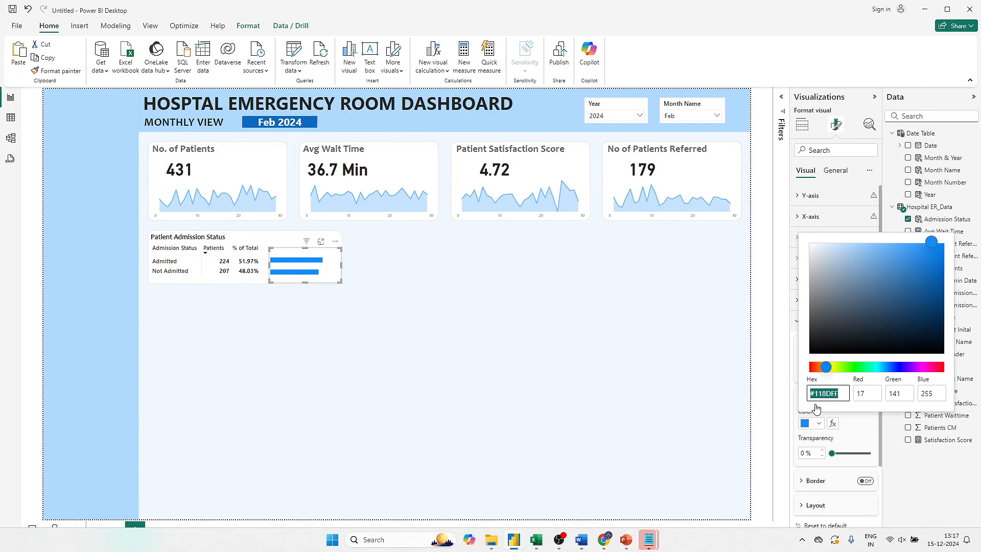
{"action": "left_click", "coordinate": [819, 394]}
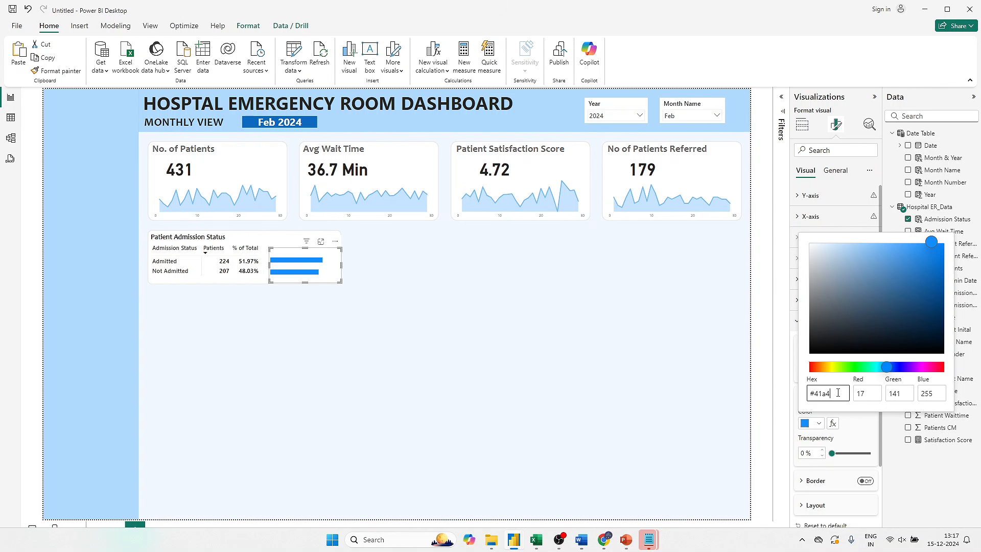
{"action": "type", "text": "41a4FF"}
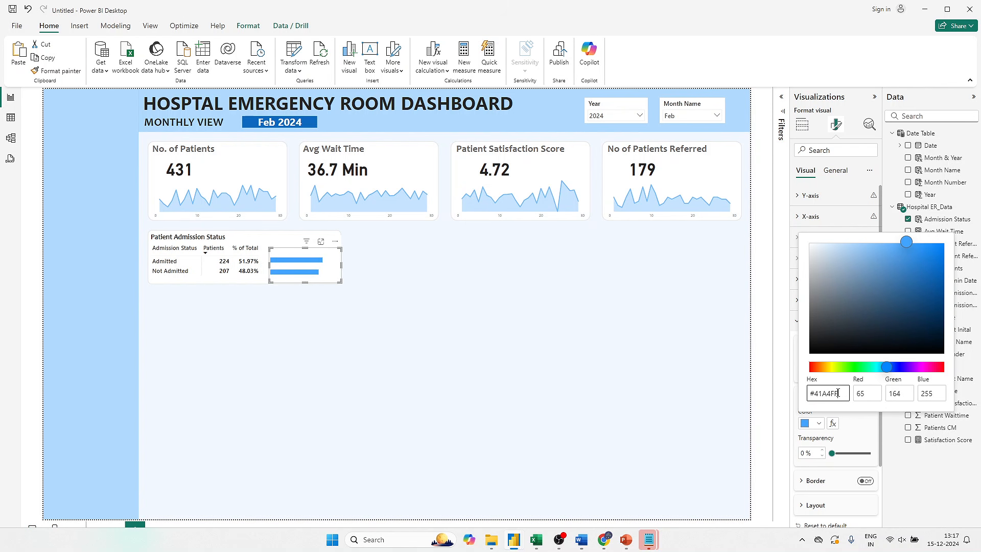
{"action": "left_click", "coordinate": [475, 373]}
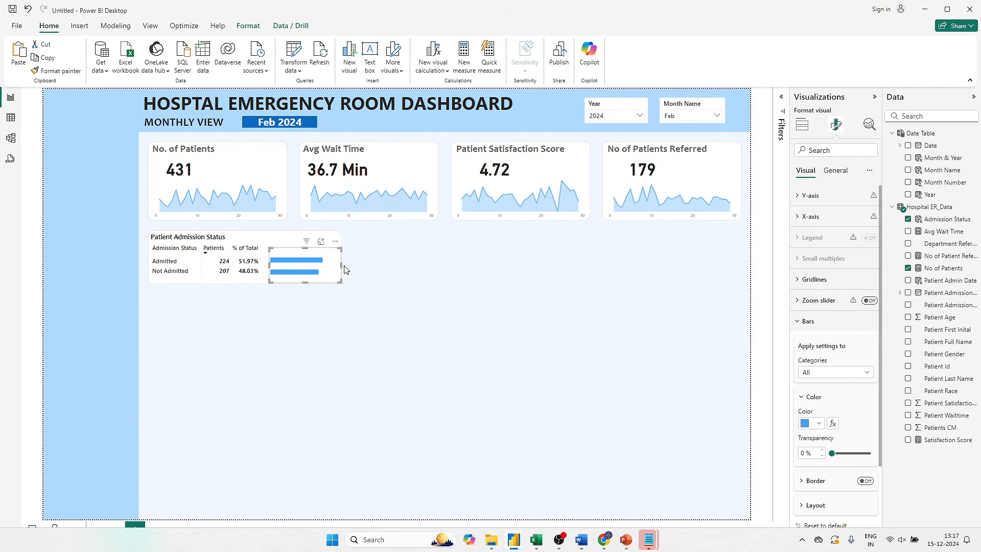
- Widen the admission status bar chart slightly past the matrix card's edge and fine-tune its height so the bars line up with the rows
{"action": "left_click_drag", "start_coordinate": [344, 266], "coordinate": [350, 265]}
{"action": "left_click", "coordinate": [365, 325]}
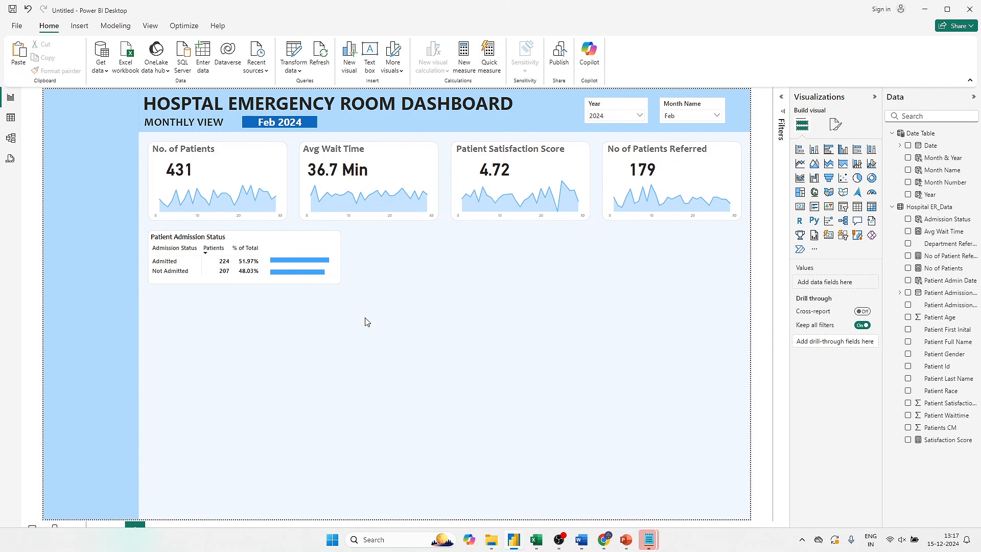
{"action": "left_click", "coordinate": [326, 280]}
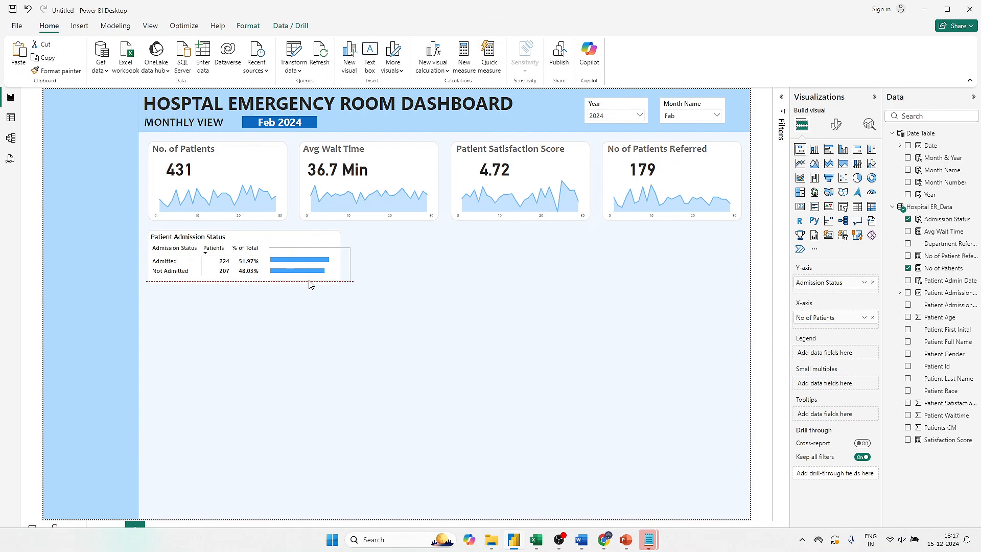
{"action": "left_click_drag", "start_coordinate": [309, 285], "coordinate": [309, 279]}
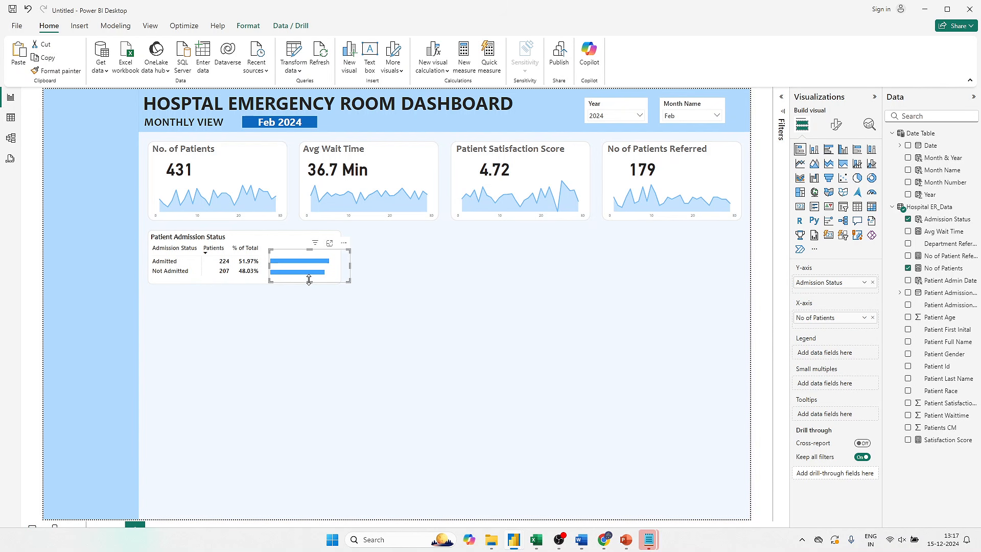
{"action": "left_click", "coordinate": [336, 302]}
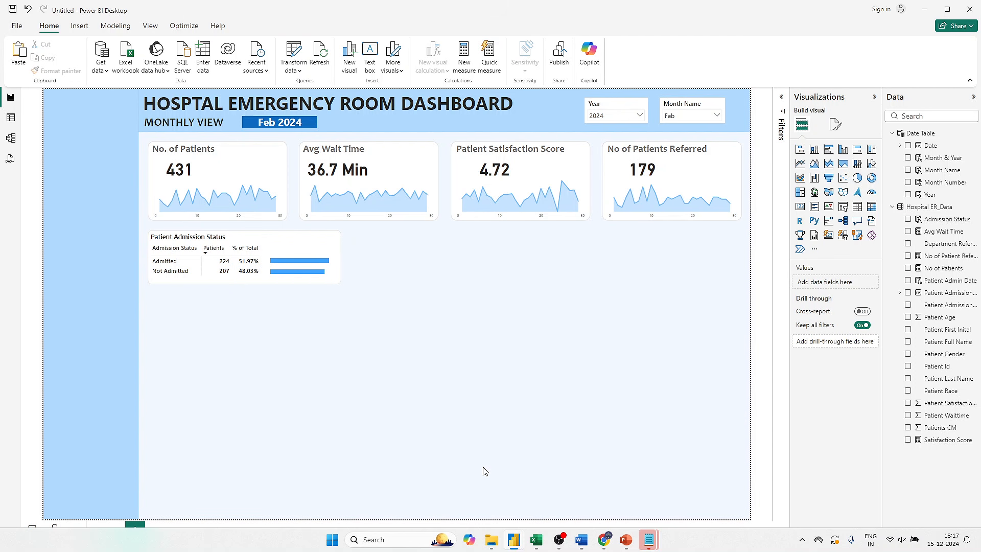
- Check the charts to develop for the Monthly View in the PowerPoint business requirements and return to the untitled Power BI report
{"action": "key", "text": "alt+Tab"}
{"action": "key", "text": "alt+Tab"}
{"action": "key", "text": "alt+Tab"}
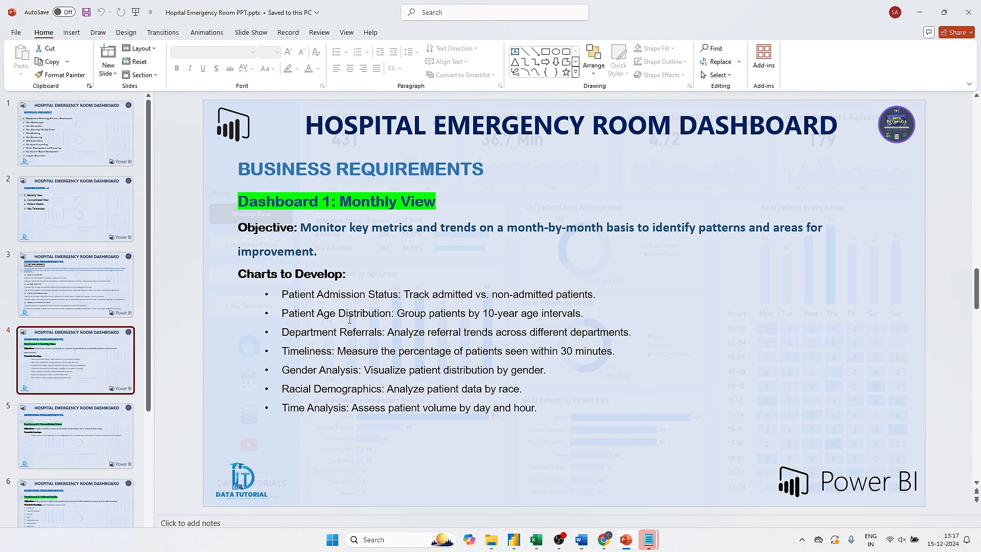
{"action": "key", "text": "alt+Tab"}
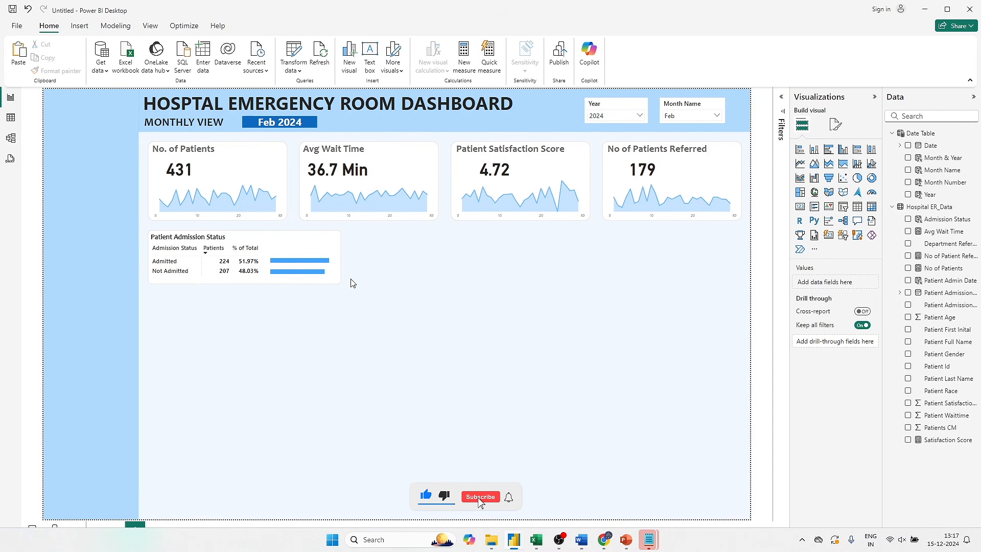
- Place a copy of the white card shape below the Patient Admission Status card and set its height to 368
{"action": "left_click", "coordinate": [342, 242]}
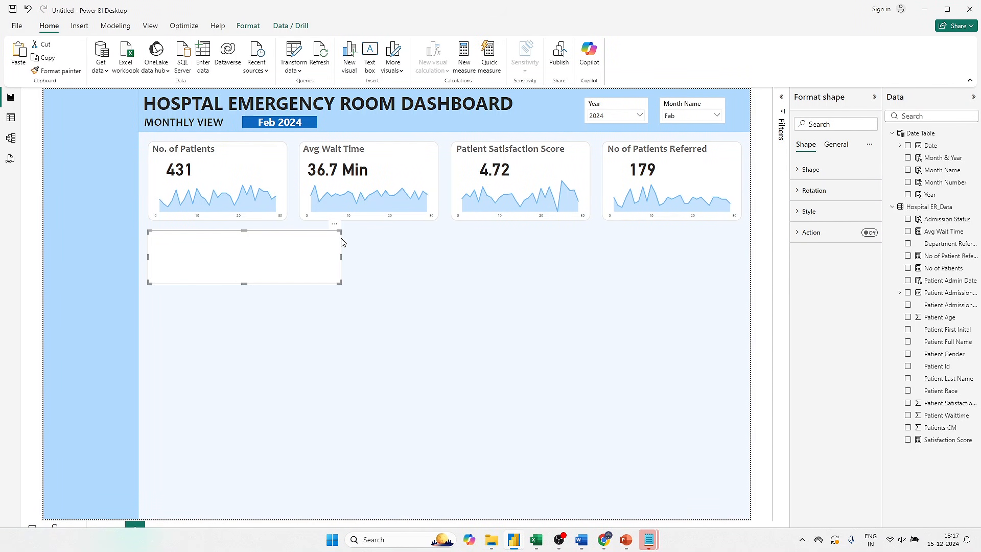
{"action": "left_click_drag", "start_coordinate": [317, 259], "coordinate": [313, 321]}
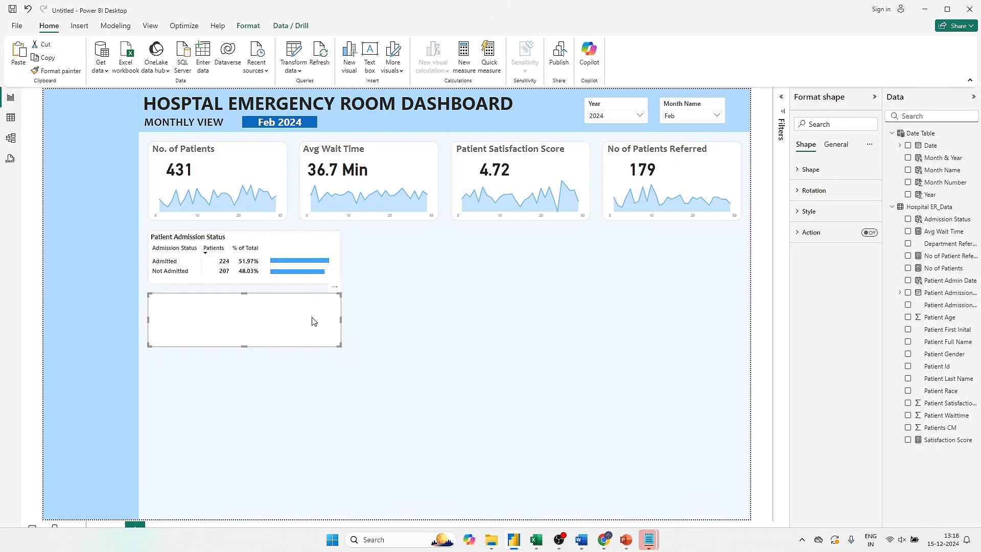
{"action": "left_click", "coordinate": [834, 148]}
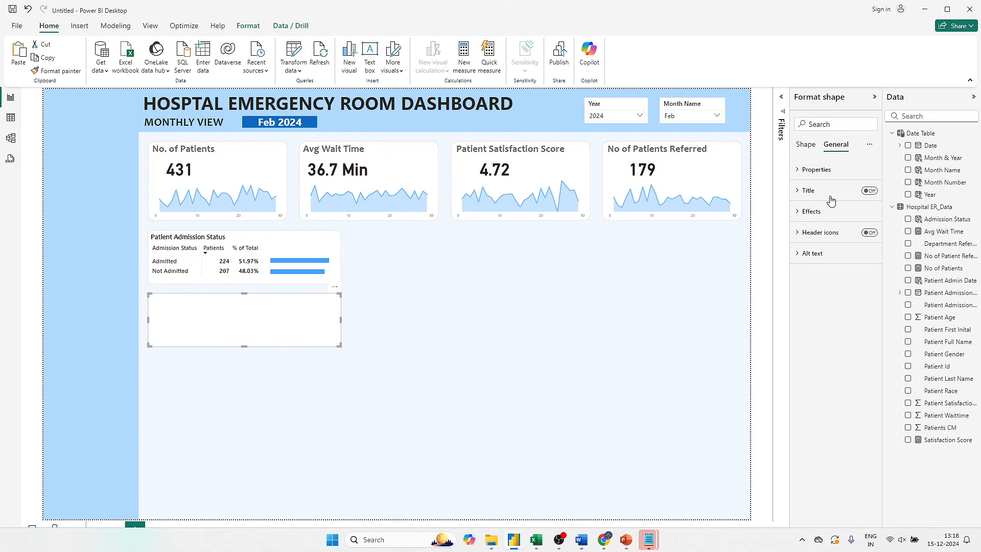
{"action": "left_click", "coordinate": [817, 171]}
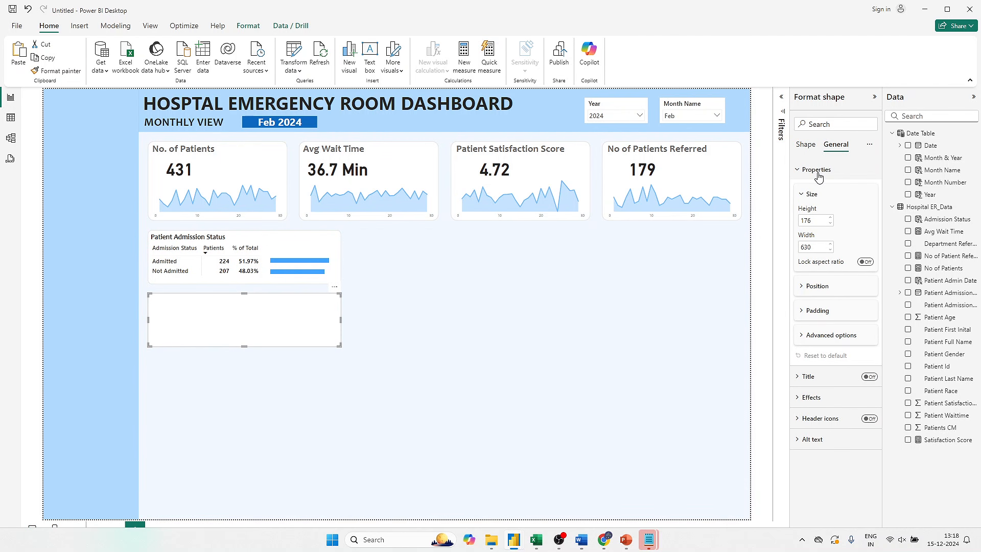
{"action": "double_click", "coordinate": [812, 219]}
{"action": "type", "text": "368"}
{"action": "left_click", "coordinate": [518, 390]}
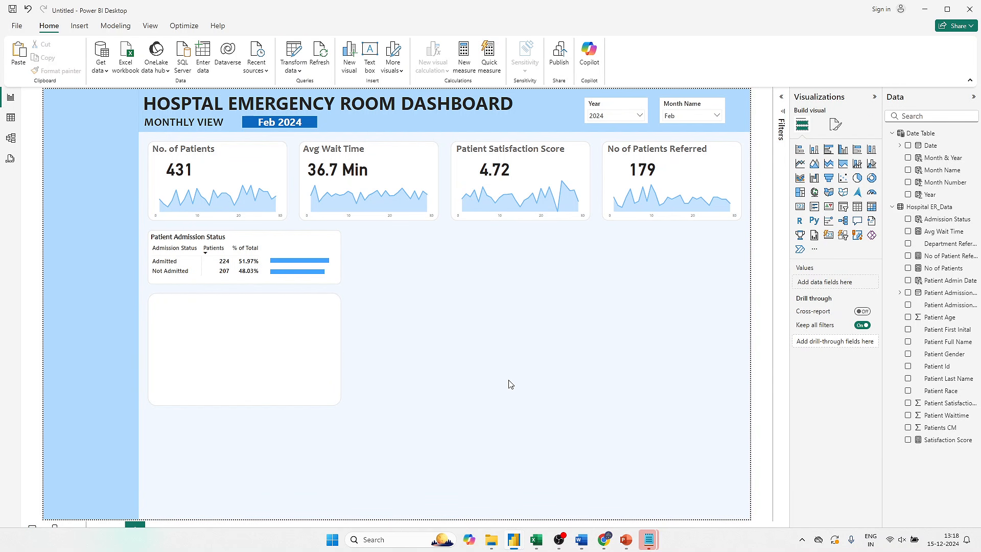
- Reduce the rounded corners of the new empty card to match the card above it
{"action": "left_click", "coordinate": [299, 333]}
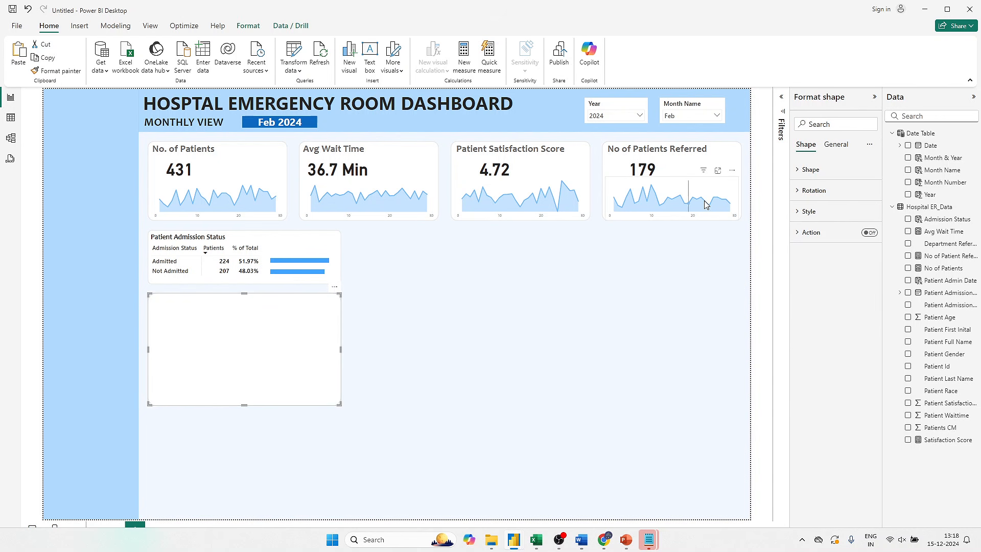
{"action": "left_click", "coordinate": [823, 171]}
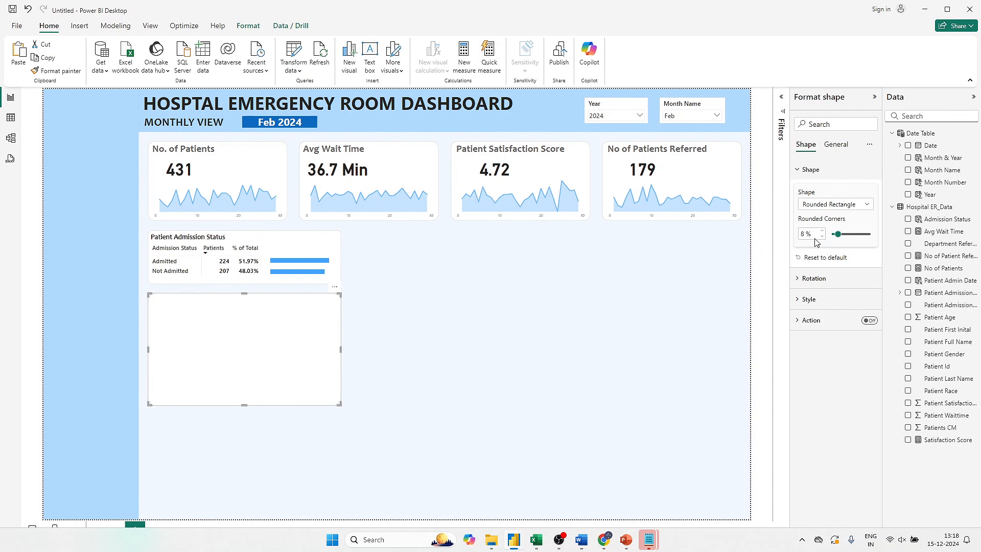
{"action": "left_click", "coordinate": [822, 237]}
{"action": "left_click", "coordinate": [821, 236]}
{"action": "left_click", "coordinate": [822, 236]}
{"action": "left_click", "coordinate": [524, 300]}
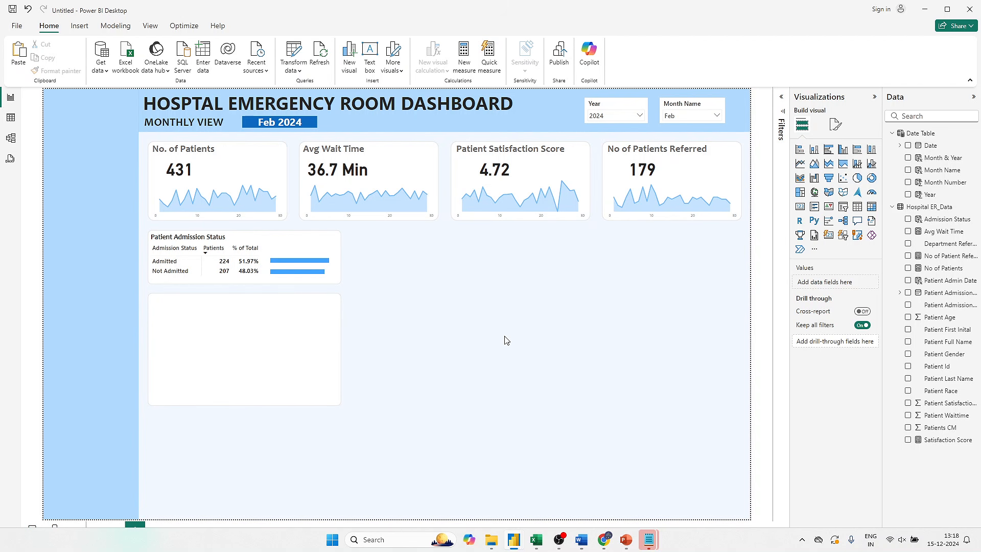
- Switch to the Hospital ER_Data.csv workbook in Excel and examine the values in the Patient Age column
{"action": "left_click", "coordinate": [536, 539]}
{"action": "left_click", "coordinate": [656, 373]}
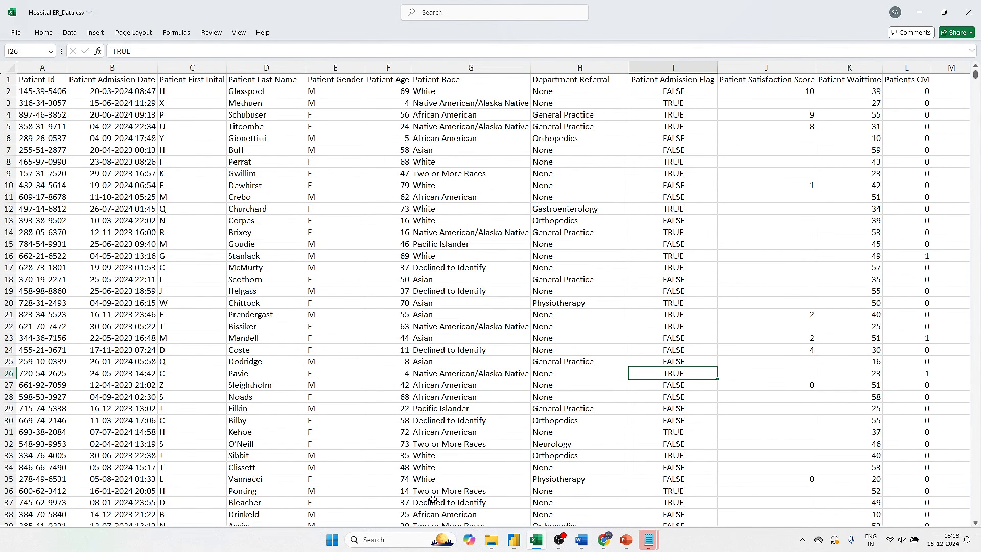
{"action": "left_click", "coordinate": [388, 67]}
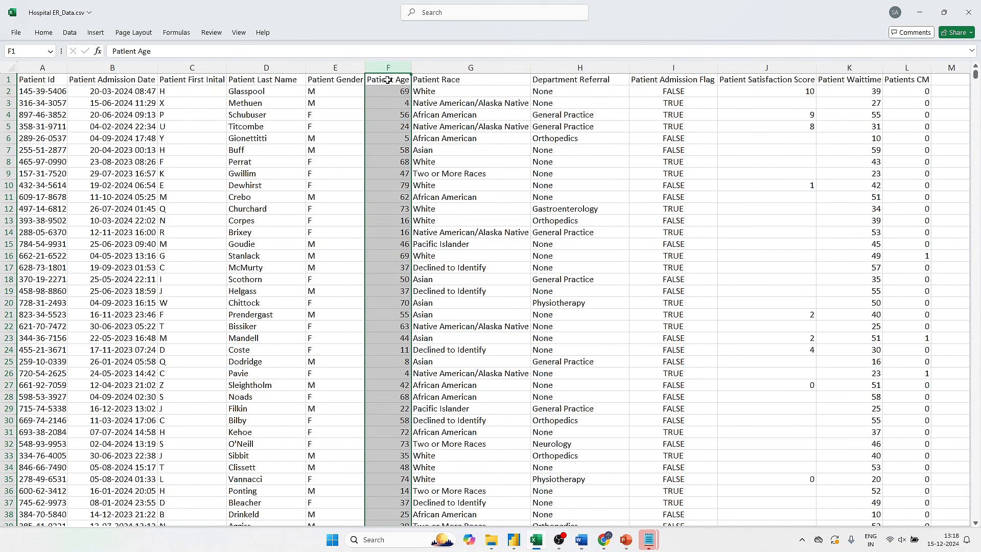
{"action": "left_click_drag", "start_coordinate": [398, 102], "coordinate": [399, 222]}
{"action": "left_click", "coordinate": [396, 266]}
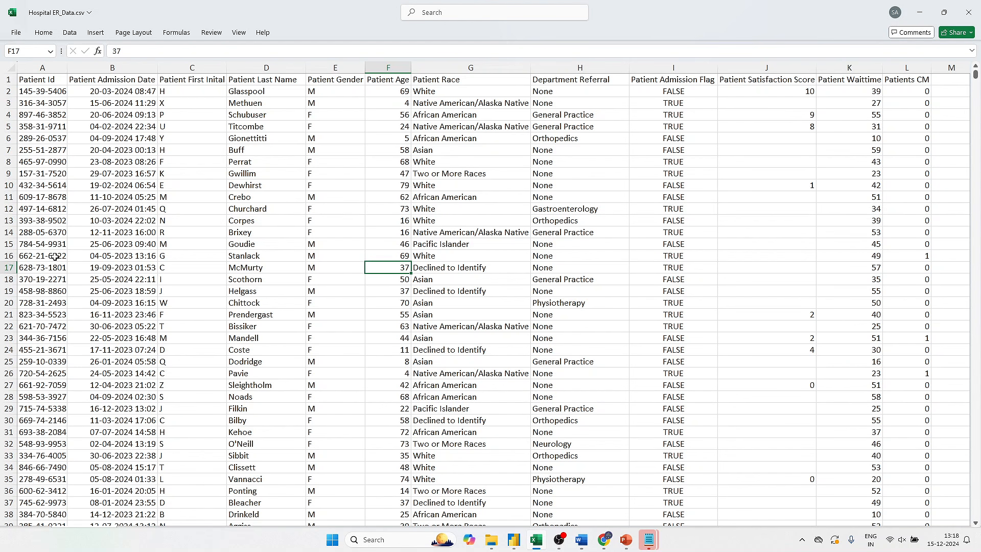
{"action": "left_click", "coordinate": [55, 257]}
{"action": "left_click", "coordinate": [395, 281]}
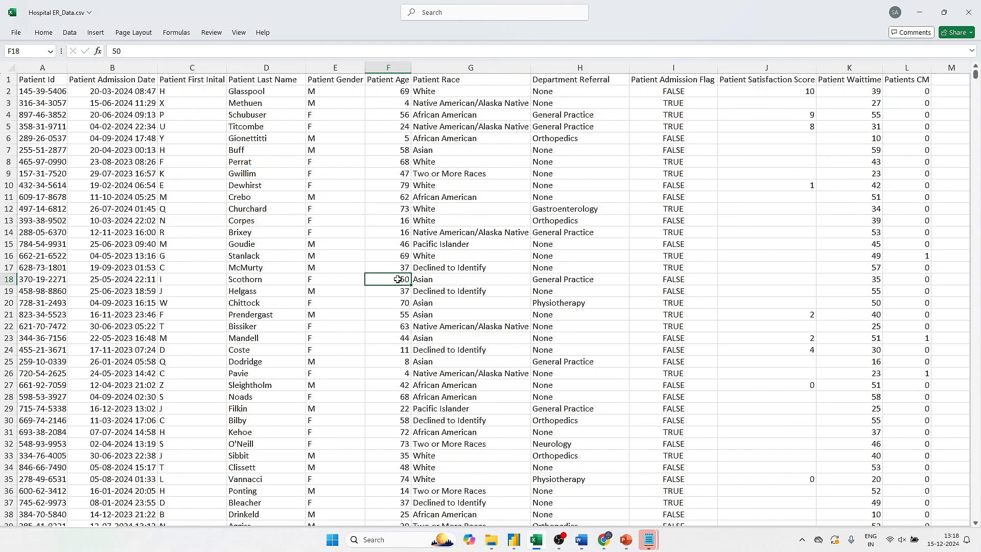
{"action": "left_click", "coordinate": [391, 220]}
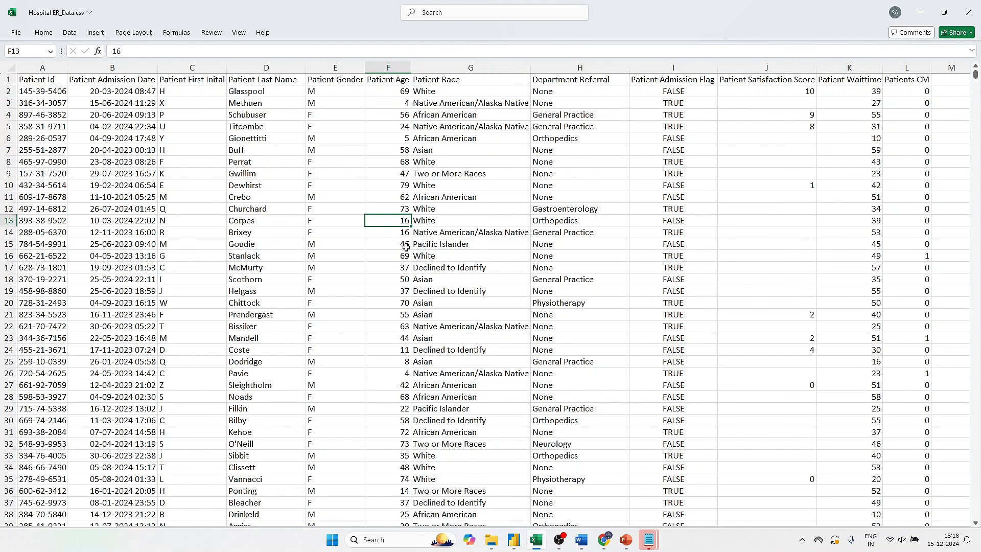
{"action": "scroll", "coordinate": [403, 243], "scroll_direction": "down", "scroll_amount": 9}
{"action": "scroll", "coordinate": [398, 309], "scroll_direction": "up", "scroll_amount": 9}
- Review the Patient Age Distribution requirement on the PowerPoint business requirements slide and return to the untitled Power BI report
{"action": "left_click", "coordinate": [623, 539]}
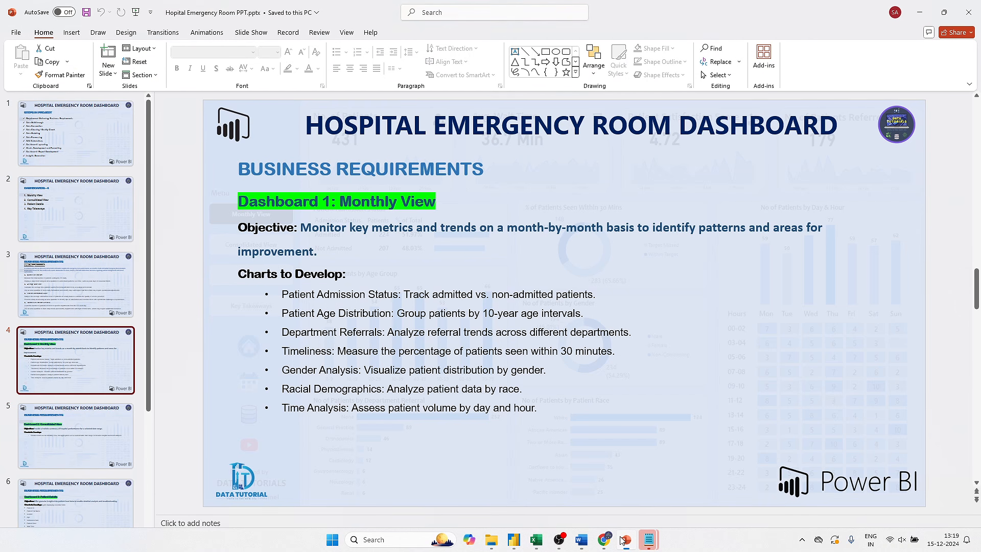
{"action": "left_click", "coordinate": [414, 315]}
{"action": "double_click", "coordinate": [414, 315]}
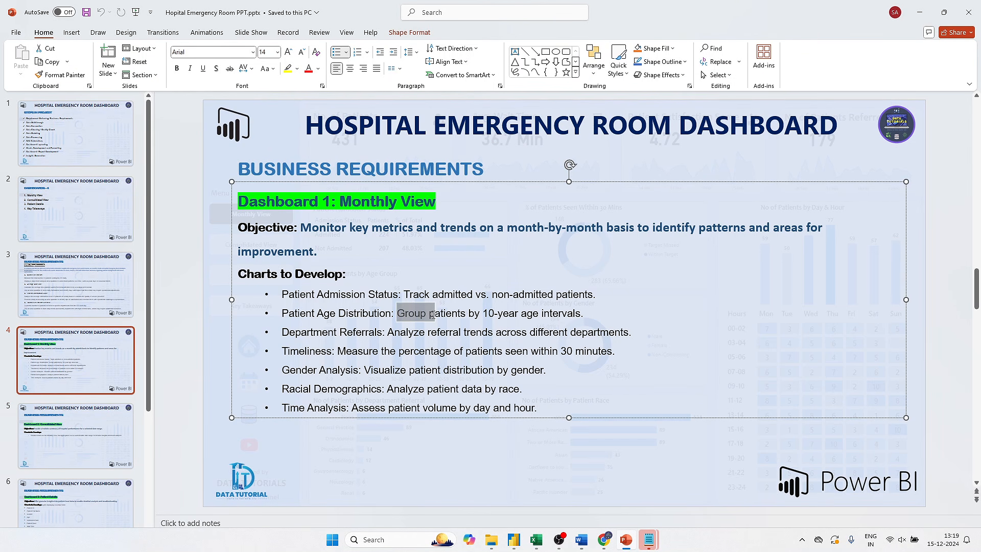
{"action": "left_click", "coordinate": [480, 313]}
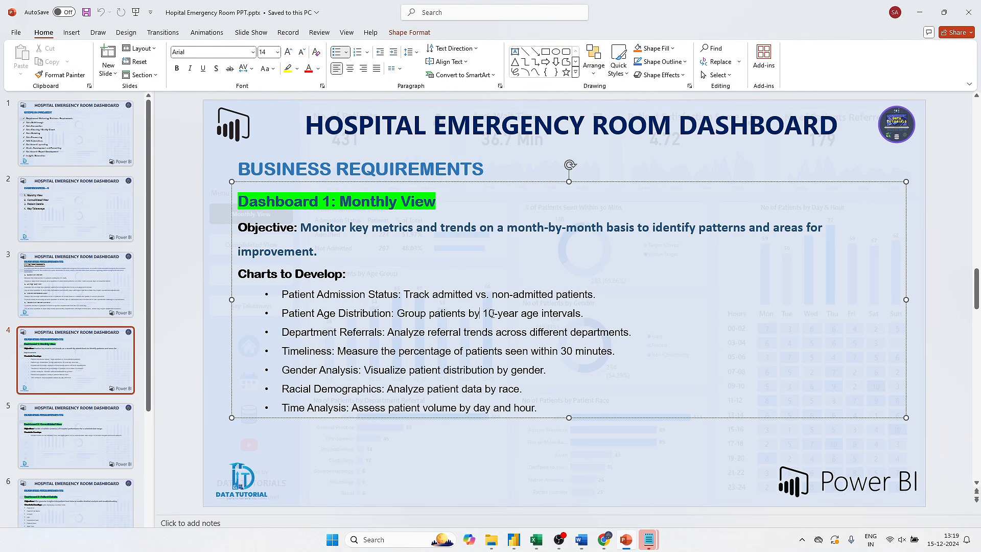
{"action": "left_click_drag", "start_coordinate": [479, 313], "coordinate": [540, 315]}
{"action": "left_click", "coordinate": [569, 382]}
{"action": "left_click", "coordinate": [194, 337]}
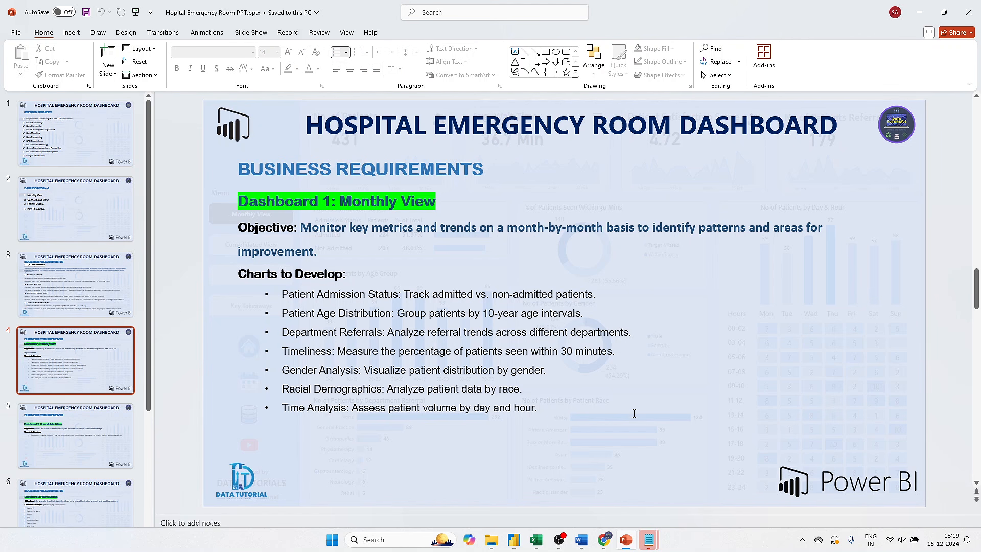
{"action": "left_click_drag", "start_coordinate": [483, 313], "coordinate": [503, 313]}
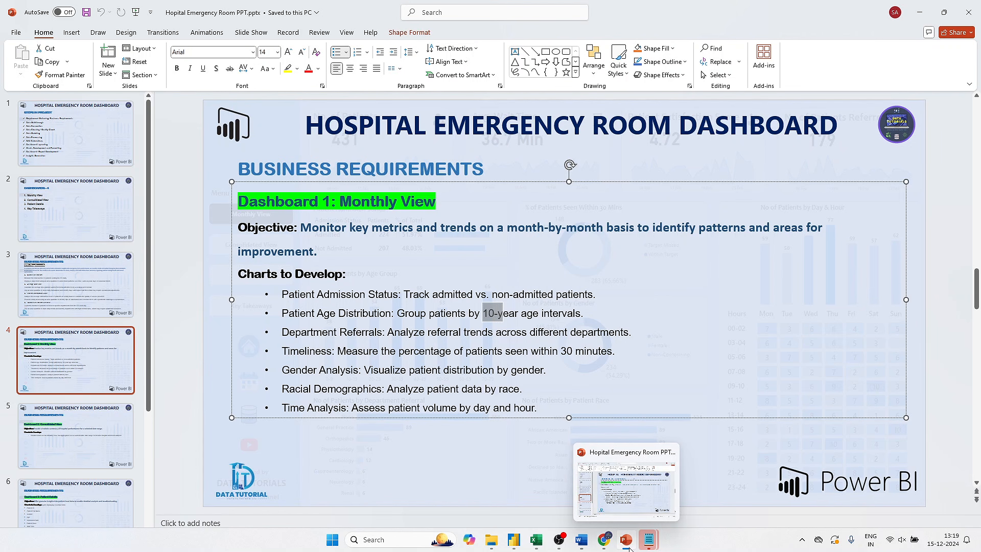
{"action": "left_click", "coordinate": [508, 540]}
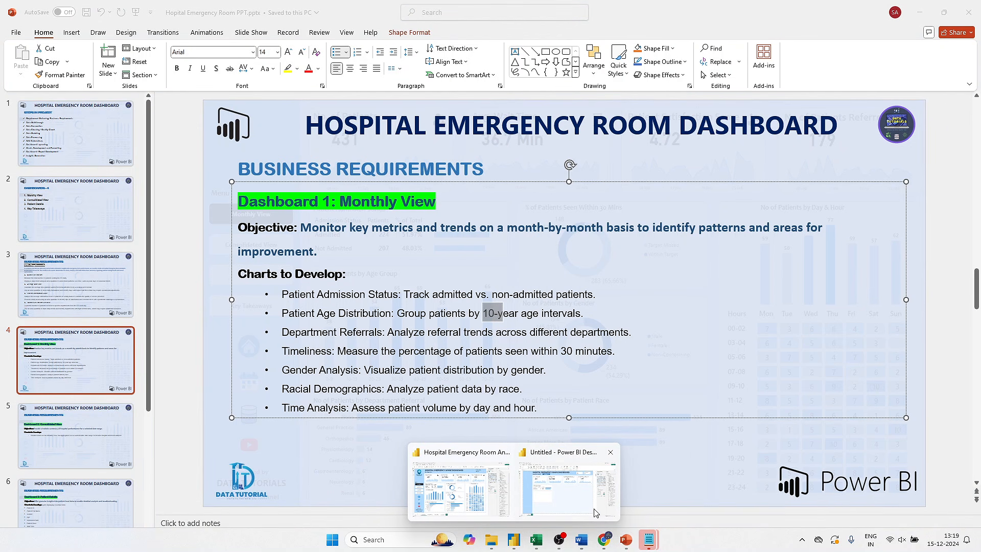
{"action": "left_click", "coordinate": [567, 485]}
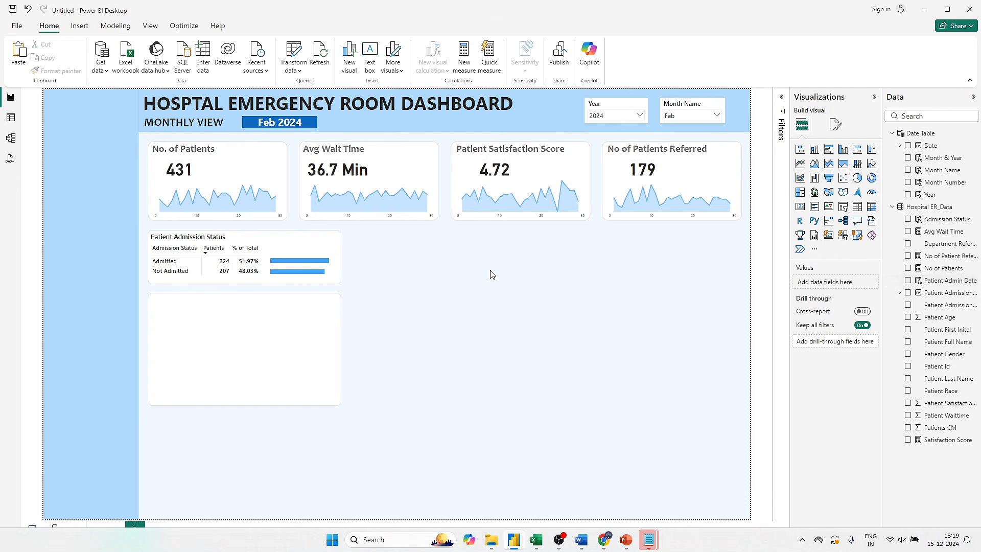
{"action": "right_click", "coordinate": [938, 282]}
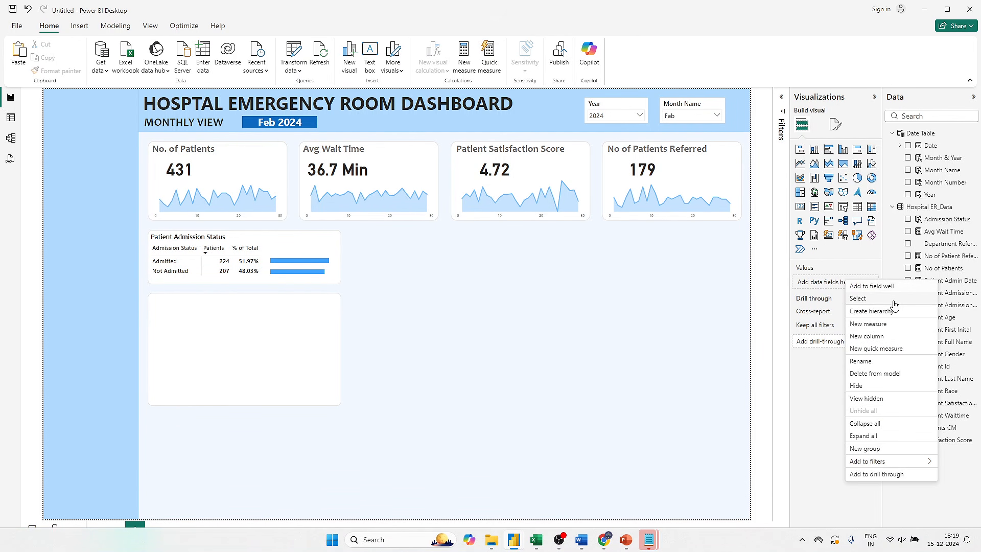
{"action": "left_click", "coordinate": [882, 335]}
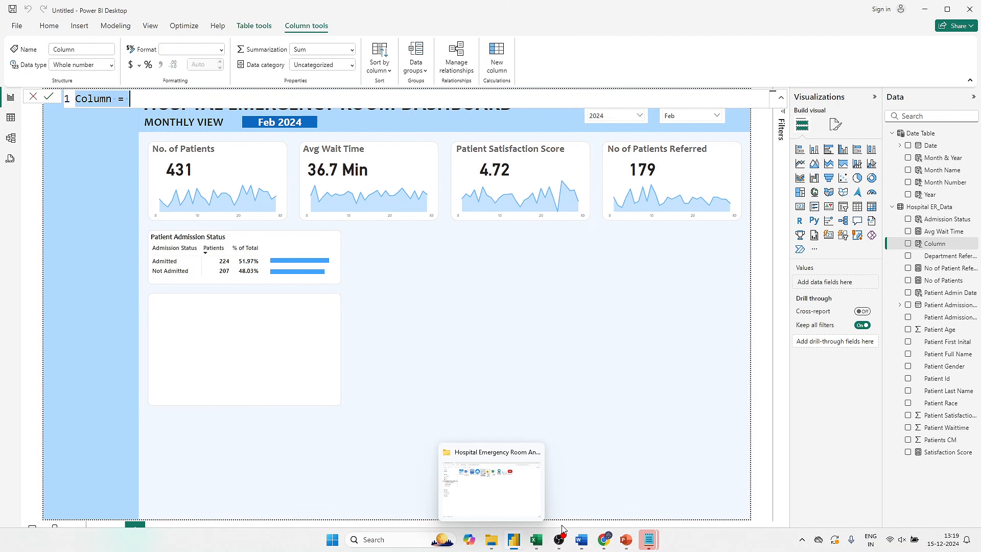
{"action": "mouse_move", "coordinate": [648, 539]}
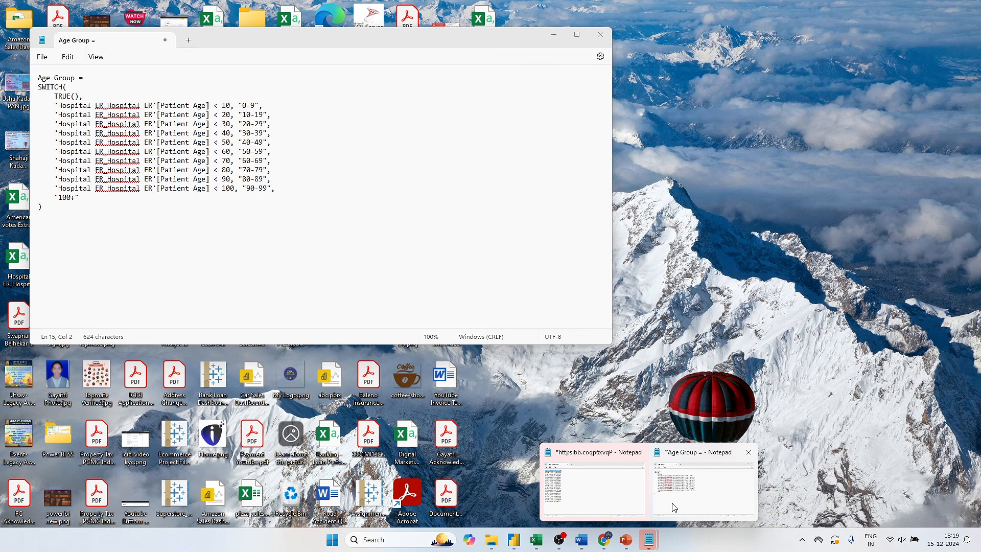
{"action": "left_click", "coordinate": [669, 504]}
{"action": "left_click_drag", "start_coordinate": [65, 213], "coordinate": [34, 77]}
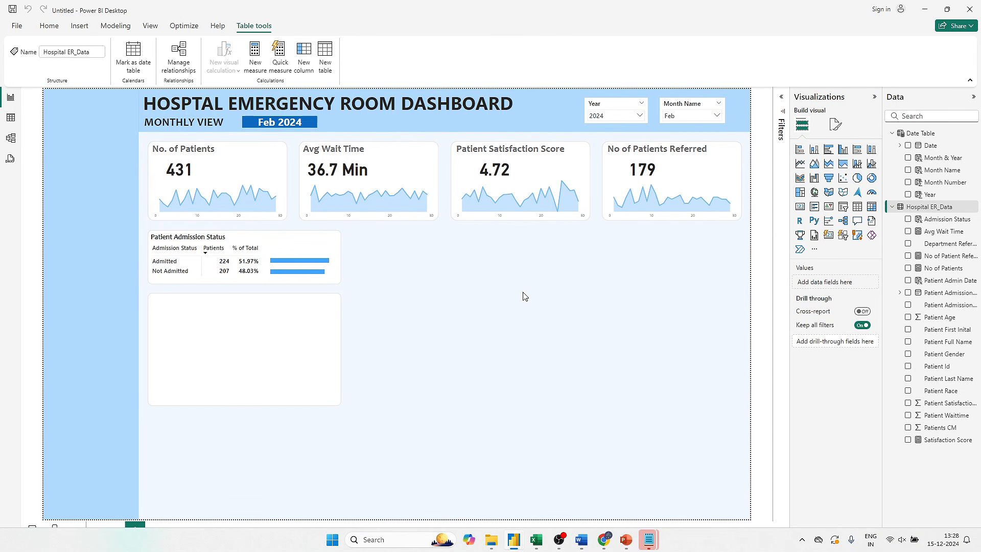
- Copy the whole Age Group SWITCH formula from its Notepad window and return to the Power BI report
{"action": "right_click", "coordinate": [930, 256]}
{"action": "left_click", "coordinate": [871, 299]}
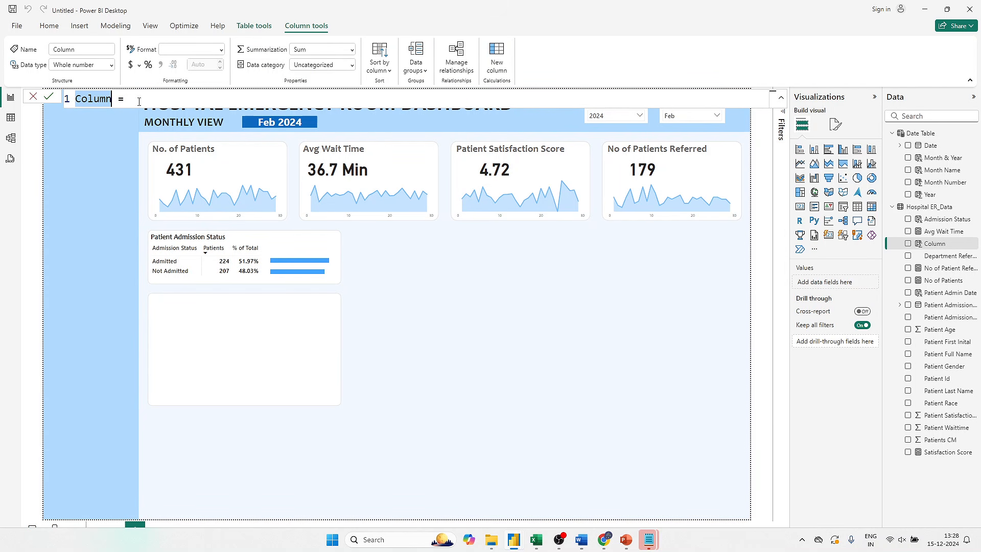
{"action": "mouse_move", "coordinate": [648, 539]}
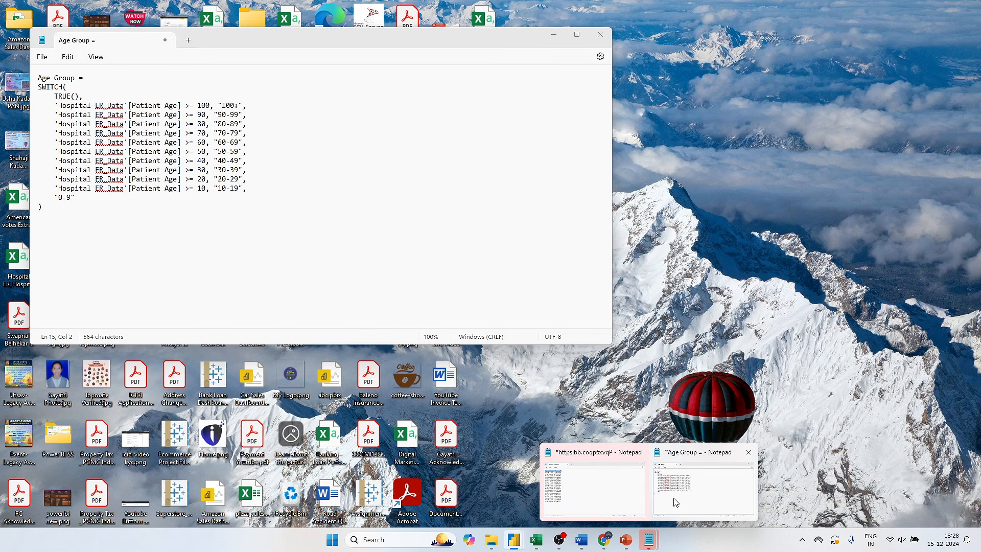
{"action": "left_click", "coordinate": [674, 502]}
{"action": "key", "text": "ctrl+a"}
{"action": "key", "text": "ctrl+c"}
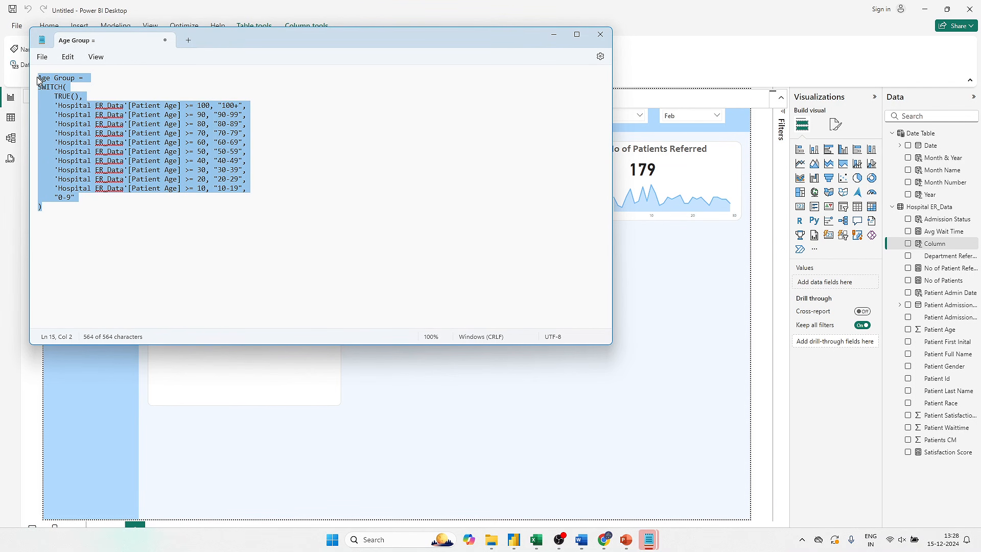
{"action": "left_click", "coordinate": [519, 378]}
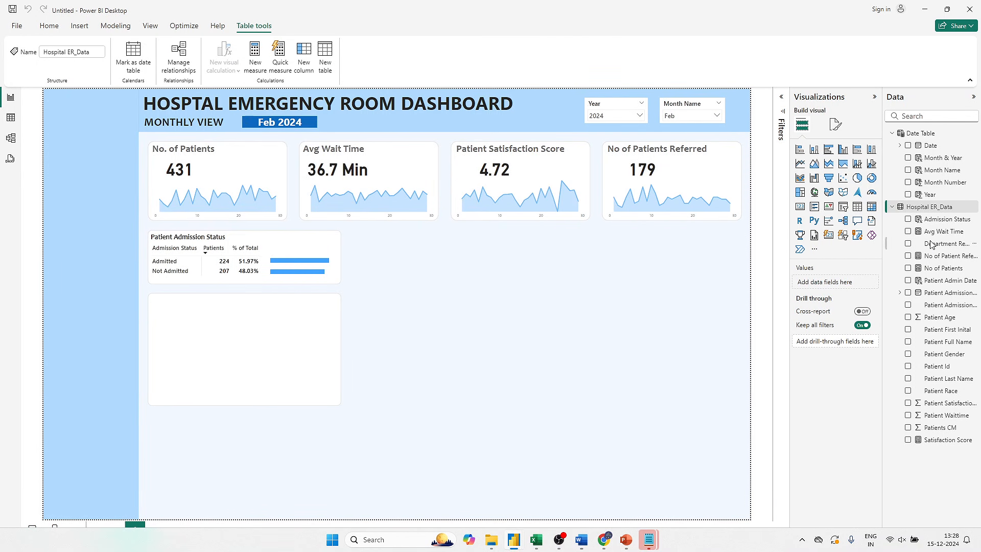
- Add a calculated column Age Group to the Hospital ER_Data table using the copied SWITCH formula on Patient Age, and commit it
{"action": "right_click", "coordinate": [931, 242]}
{"action": "left_click", "coordinate": [871, 297]}
{"action": "key", "text": "ctrl+v"}
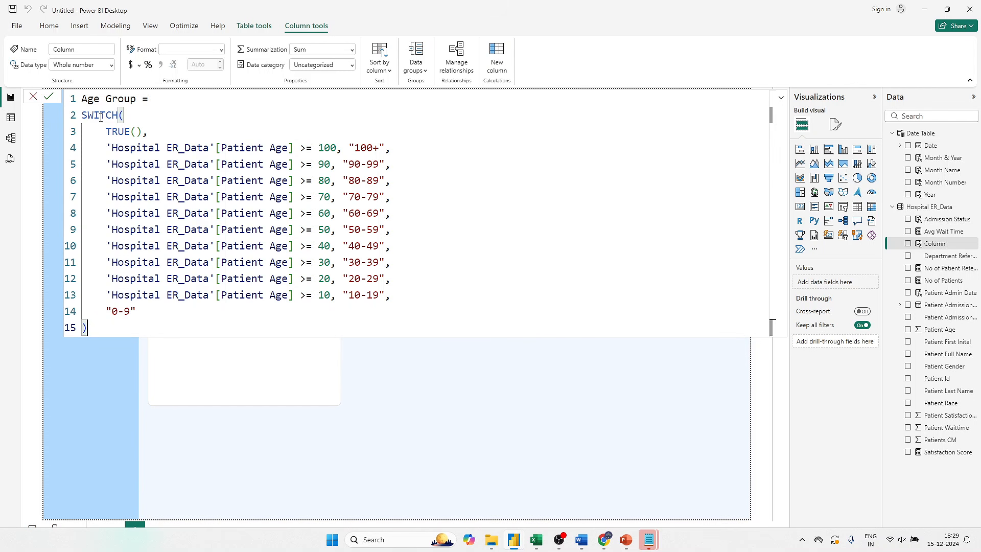
{"action": "left_click_drag", "start_coordinate": [105, 132], "coordinate": [137, 132]}
{"action": "left_click", "coordinate": [178, 133]}
{"action": "left_click_drag", "start_coordinate": [345, 163], "coordinate": [390, 165]}
{"action": "left_click", "coordinate": [288, 196]}
{"action": "left_click", "coordinate": [433, 193]}
{"action": "left_click", "coordinate": [48, 97]}
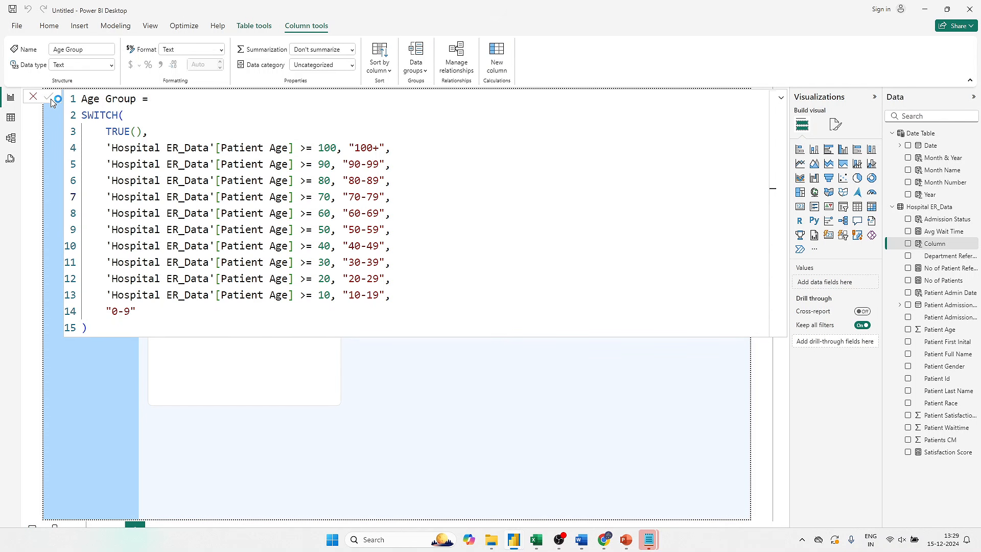
{"action": "left_click", "coordinate": [34, 100]}
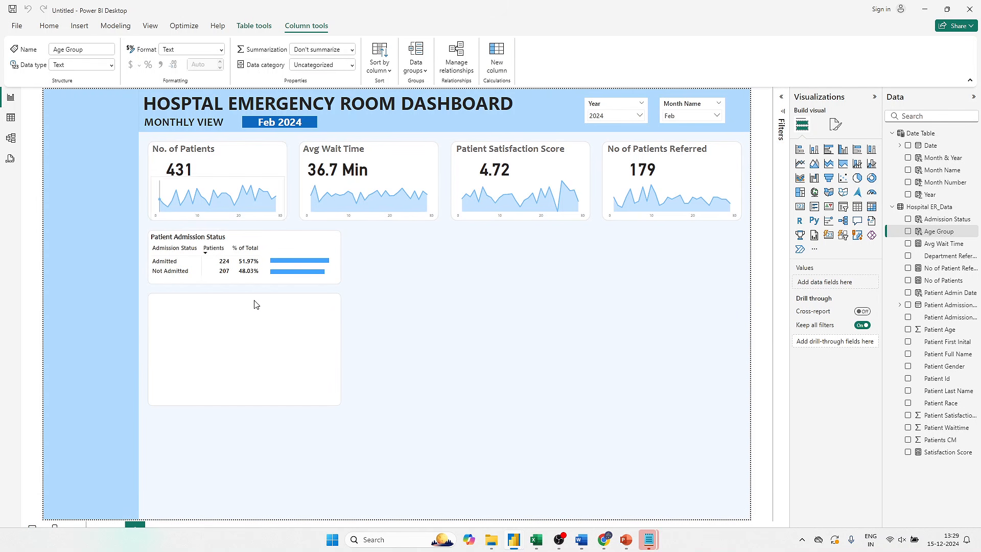
- Insert a clustered column chart in the blank canvas area with Age Group on the X-axis and No of Patients on the Y-axis
{"action": "left_click", "coordinate": [843, 150]}
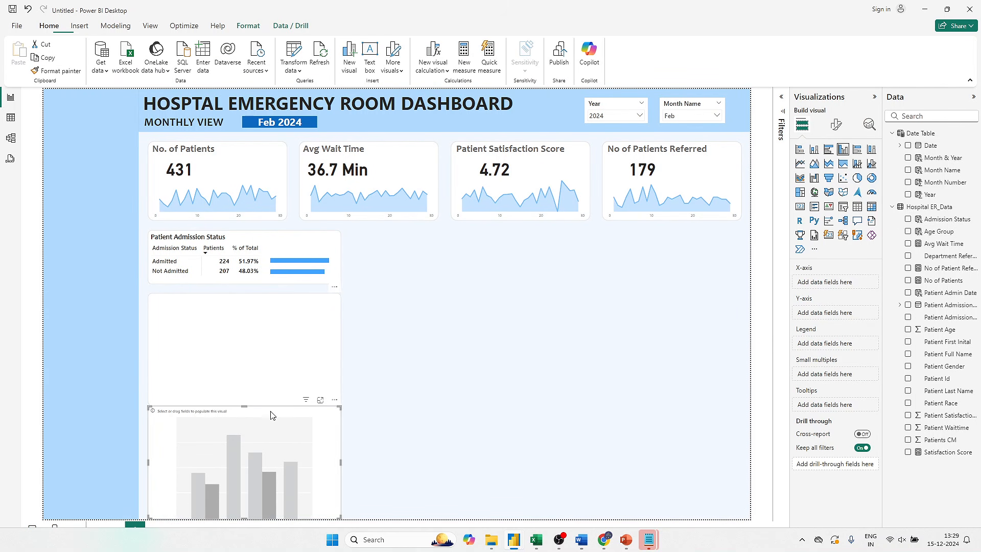
{"action": "left_click_drag", "start_coordinate": [271, 412], "coordinate": [536, 292]}
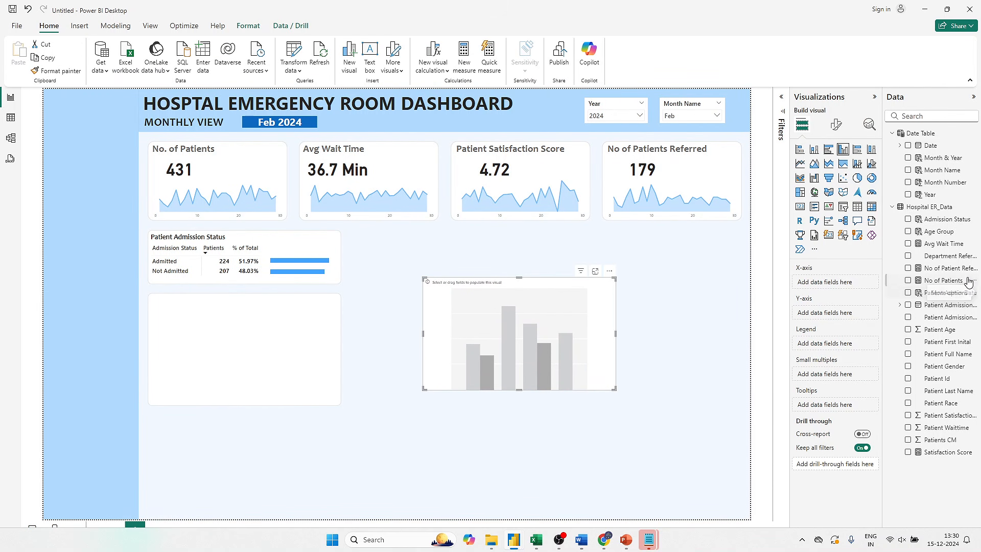
{"action": "left_click_drag", "start_coordinate": [944, 231], "coordinate": [846, 290]}
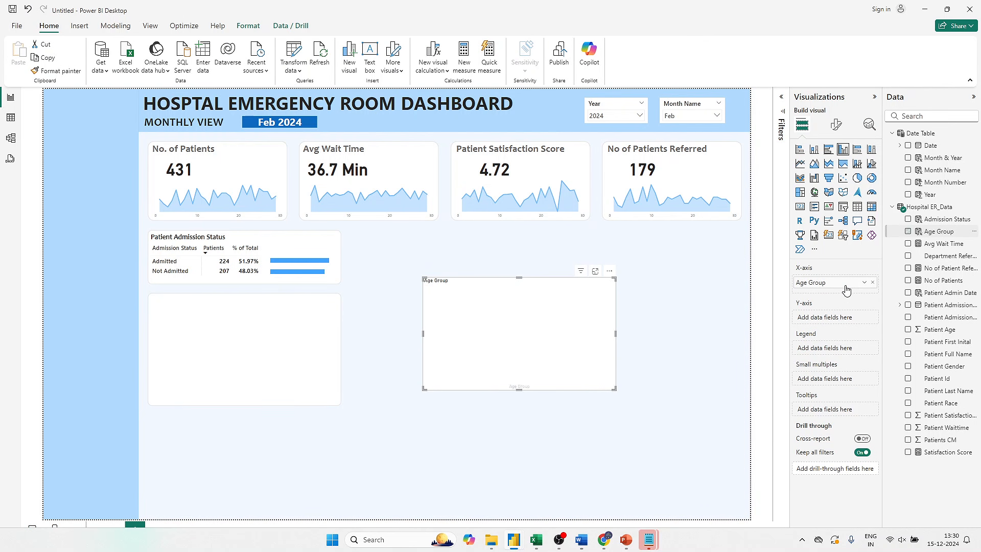
{"action": "left_click", "coordinate": [907, 280]}
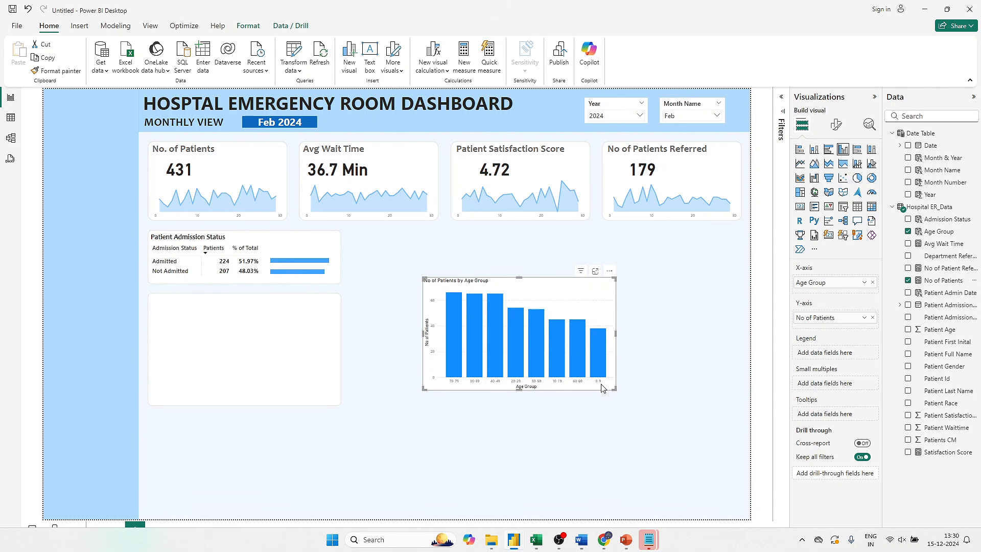
- Sort the column chart's axis by Age Group in ascending order
{"action": "left_click", "coordinate": [610, 271]}
{"action": "mouse_move", "coordinate": [664, 344]}
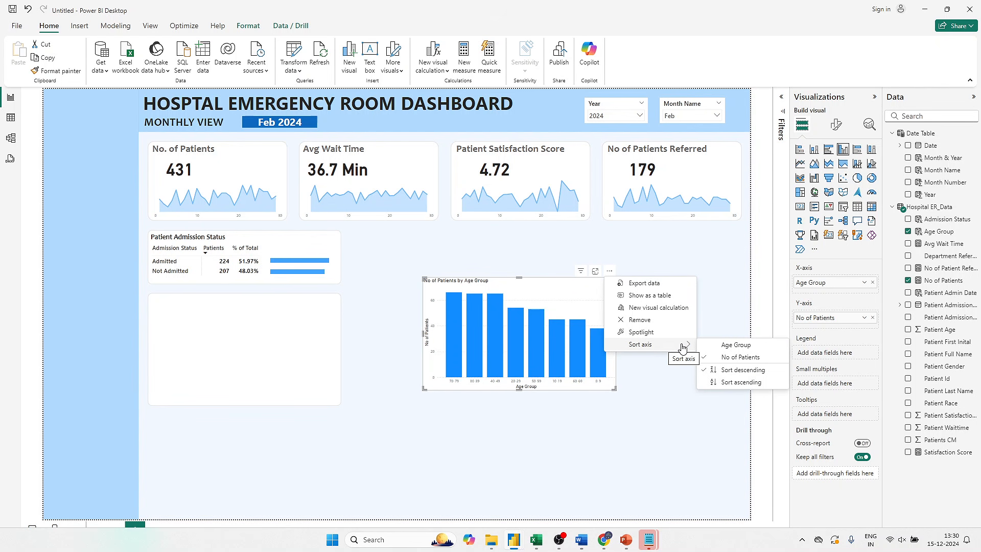
{"action": "left_click", "coordinate": [724, 345]}
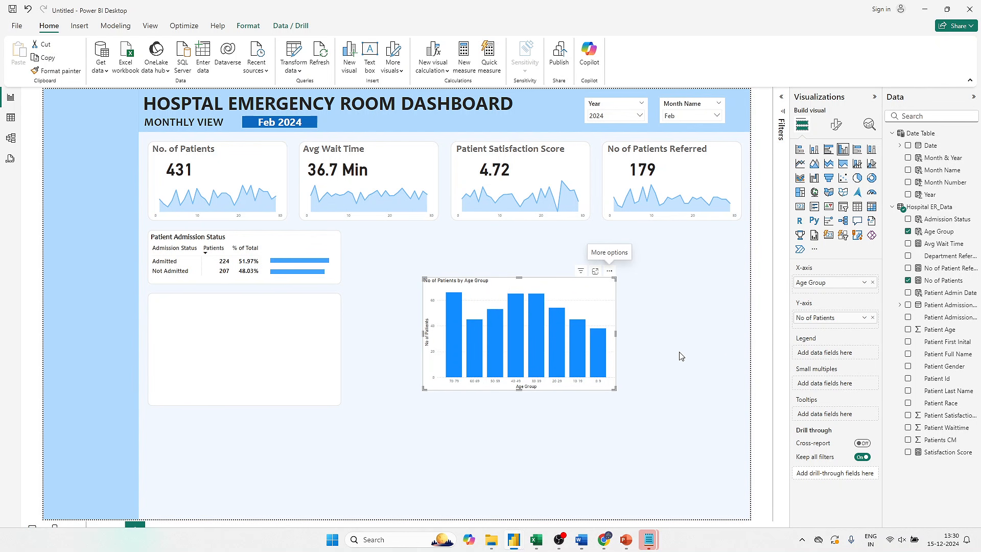
{"action": "left_click", "coordinate": [611, 271]}
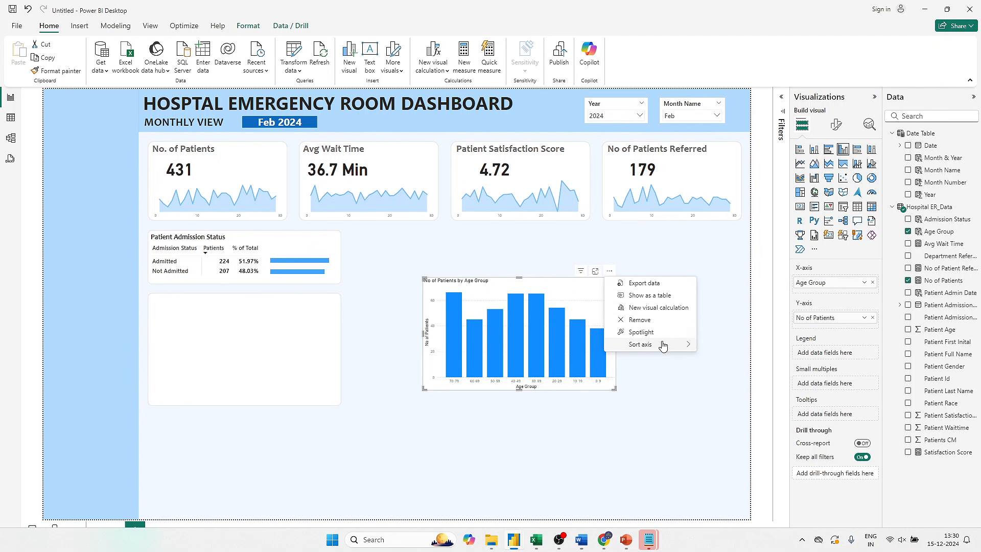
{"action": "mouse_move", "coordinate": [663, 345]}
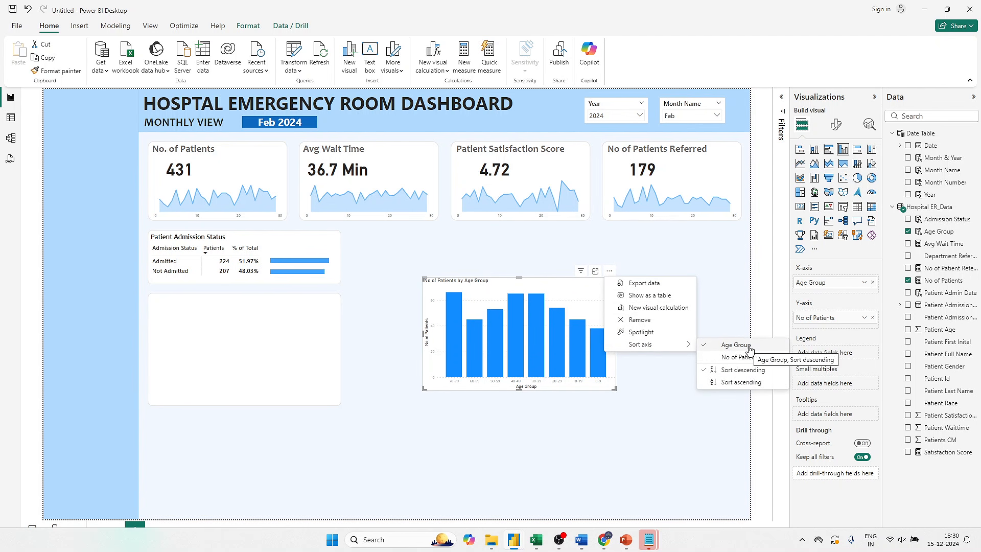
{"action": "left_click", "coordinate": [756, 381]}
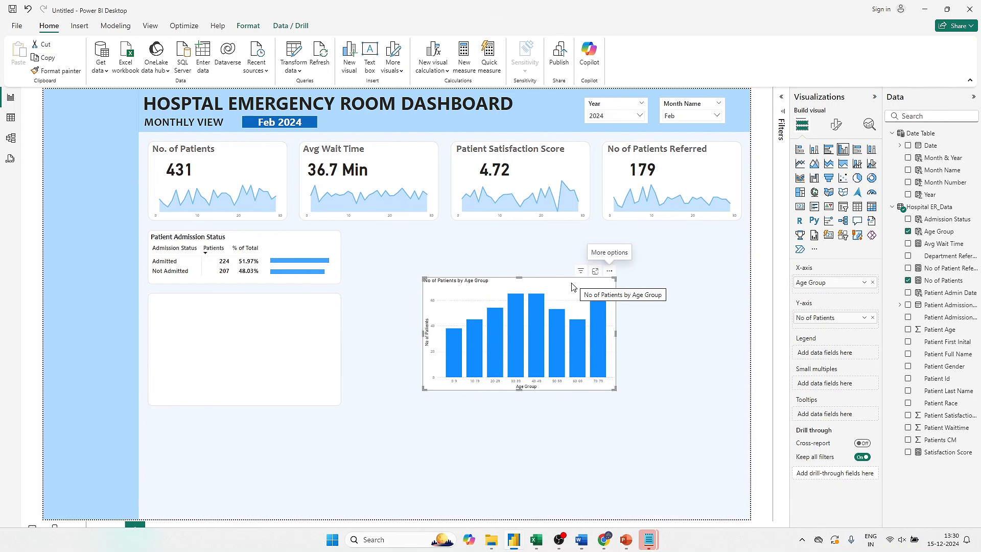
- Turn off the chart's X-axis title and set the X-axis labels to font size 11 in dark gray
{"action": "left_click", "coordinate": [837, 125]}
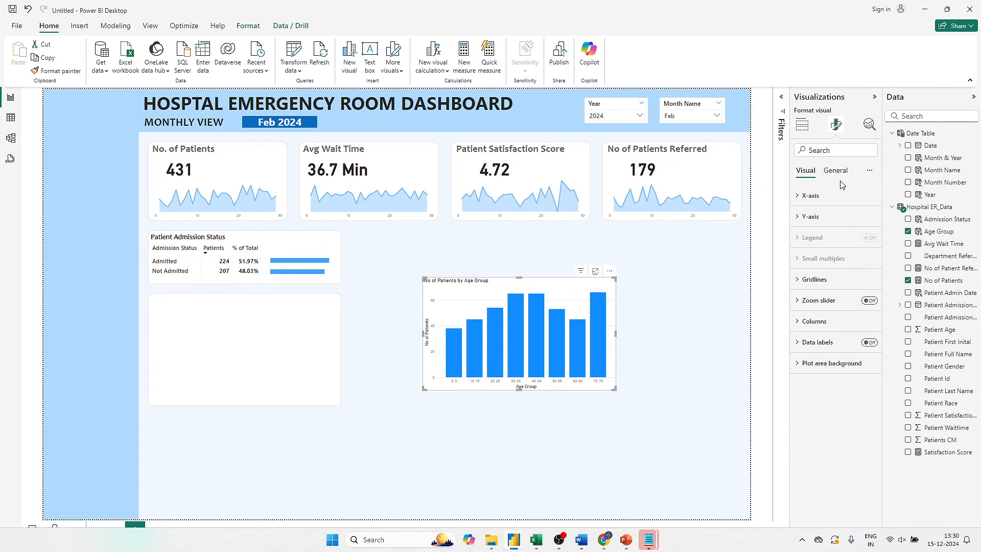
{"action": "left_click", "coordinate": [820, 199]}
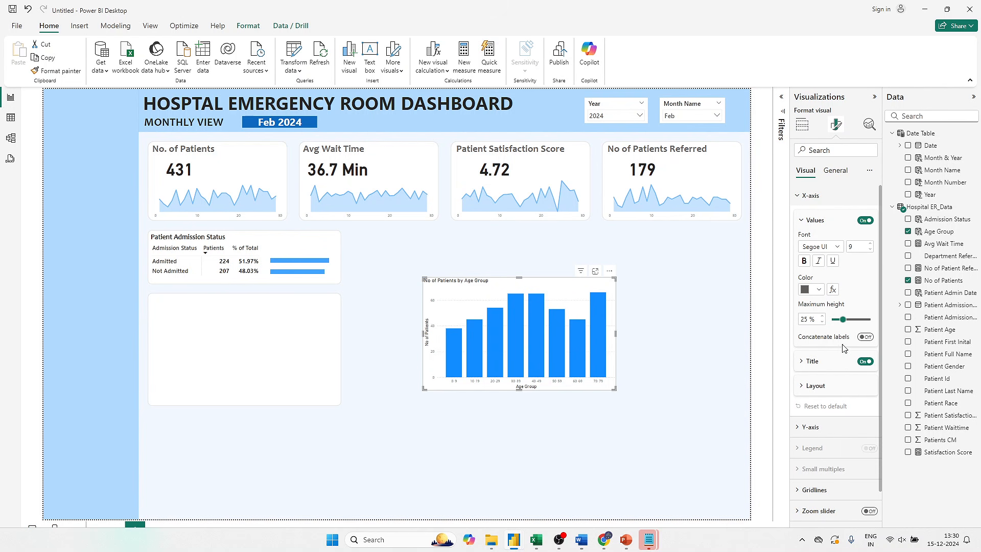
{"action": "left_click", "coordinate": [863, 362]}
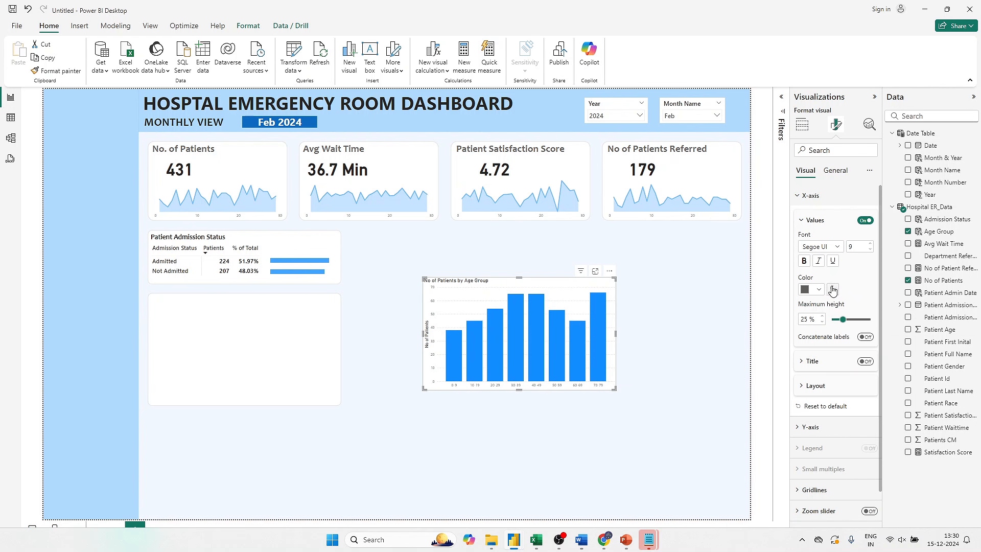
{"action": "left_click", "coordinate": [831, 250]}
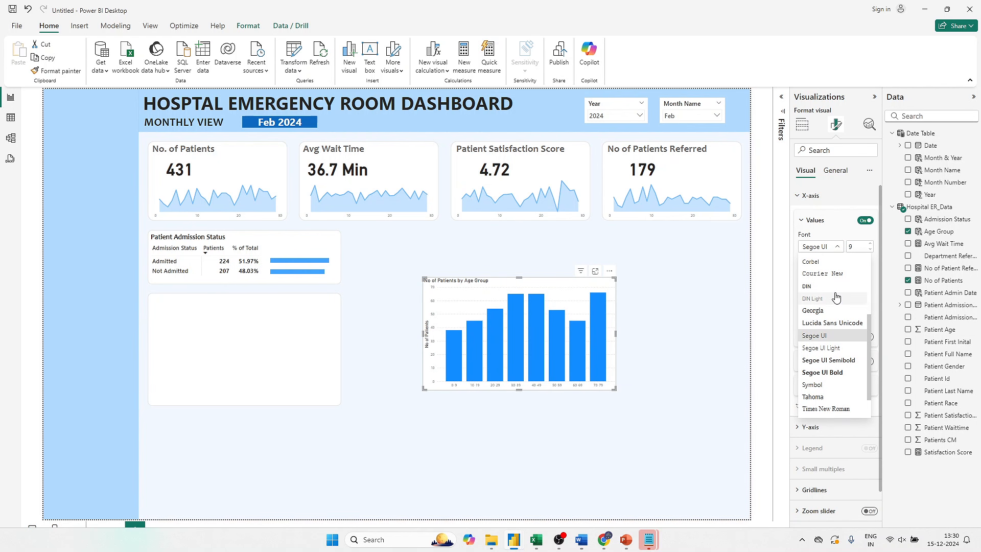
{"action": "left_click", "coordinate": [856, 247]}
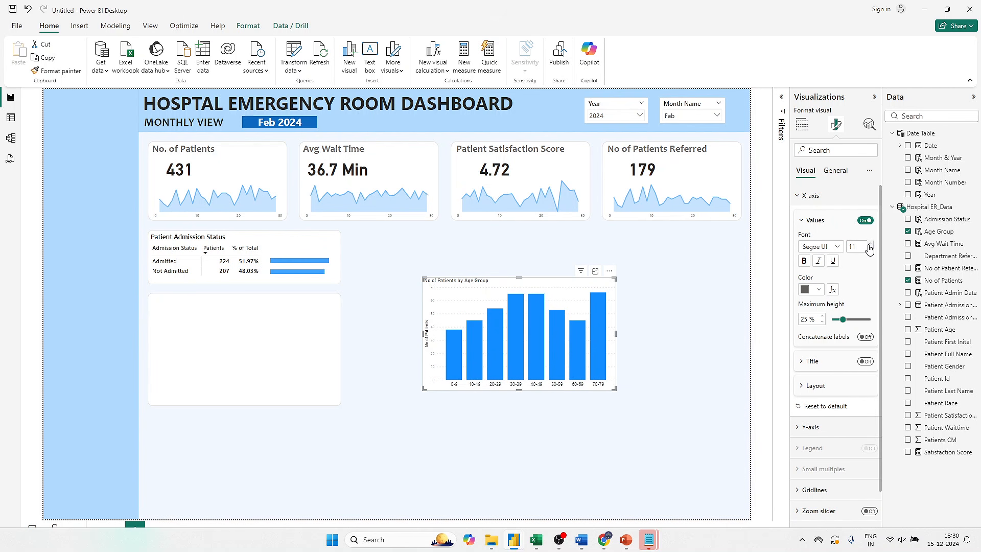
{"action": "left_click", "coordinate": [810, 289]}
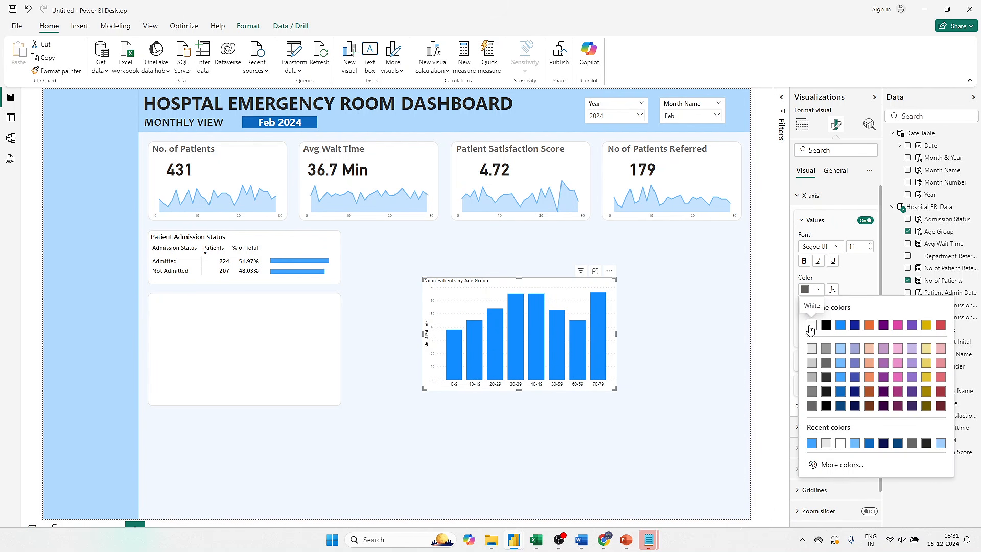
{"action": "left_click", "coordinate": [812, 406]}
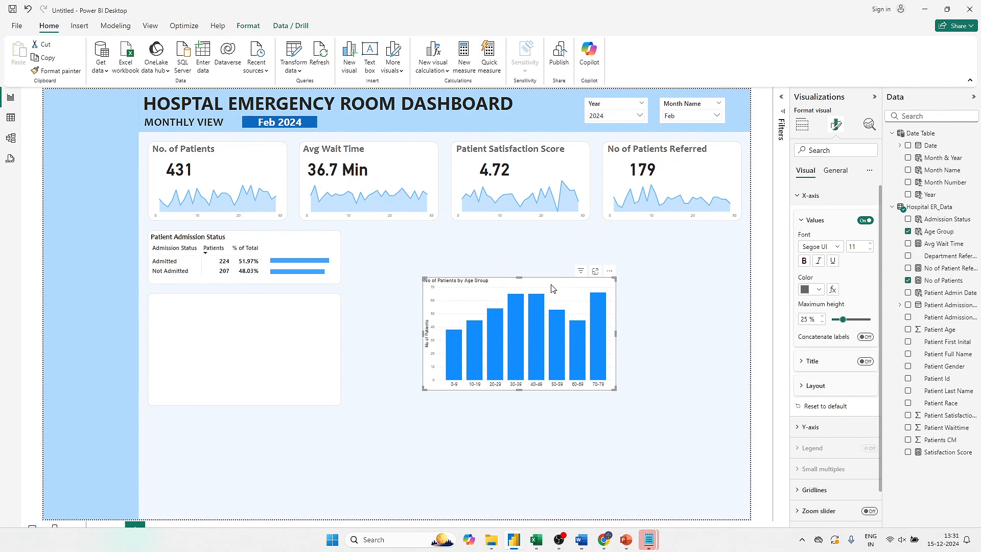
{"action": "left_click", "coordinate": [811, 196]}
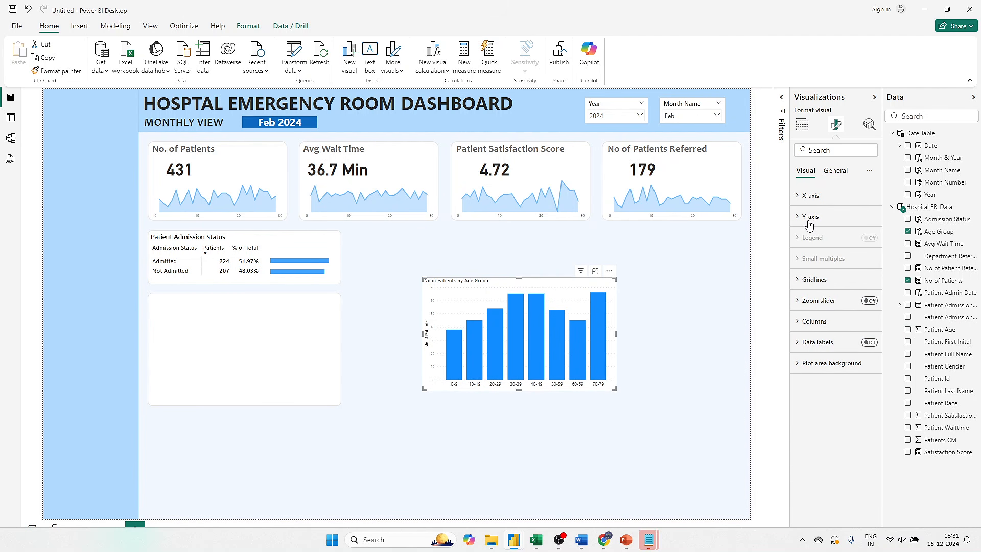
- Turn off the values and the title of the chart's Y-axis
{"action": "left_click", "coordinate": [810, 220]}
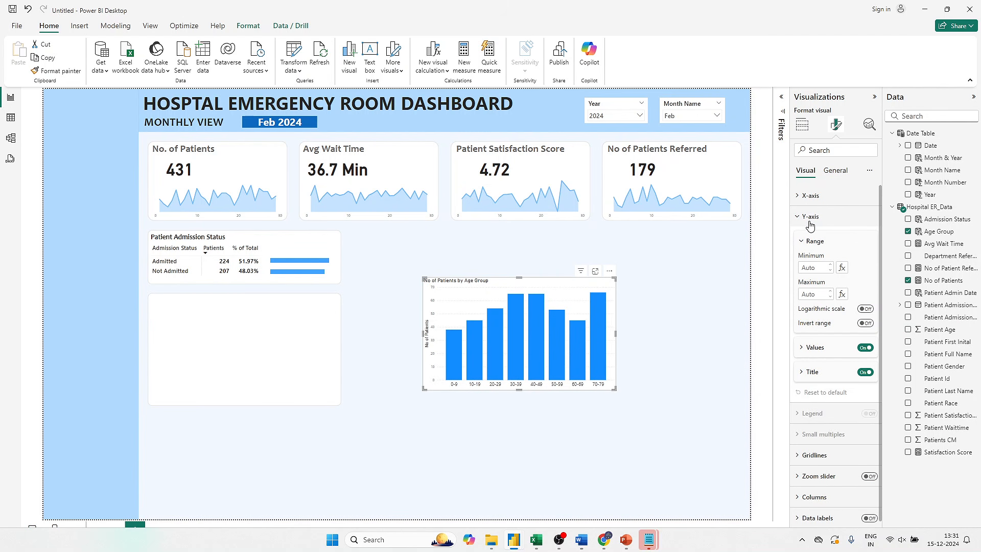
{"action": "left_click", "coordinate": [863, 348]}
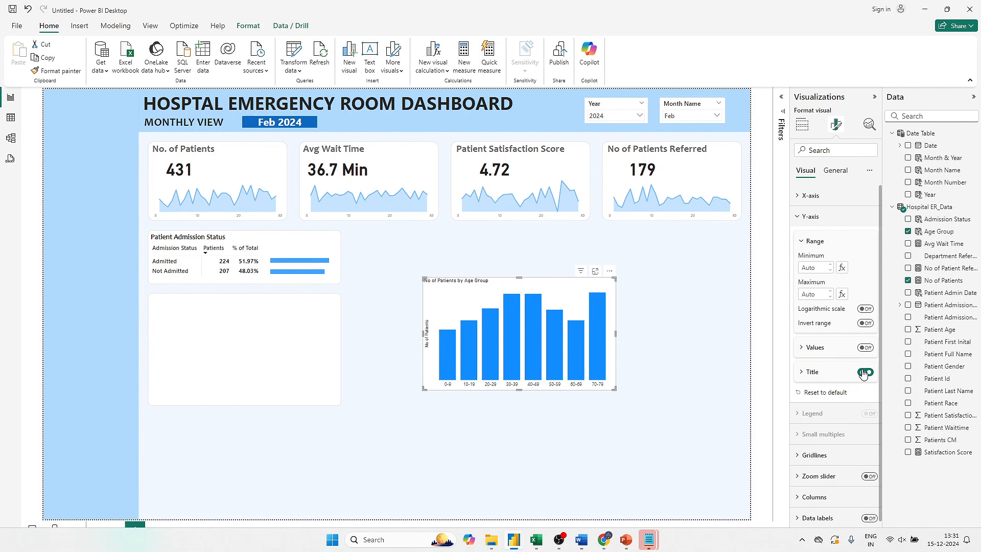
{"action": "left_click", "coordinate": [864, 371]}
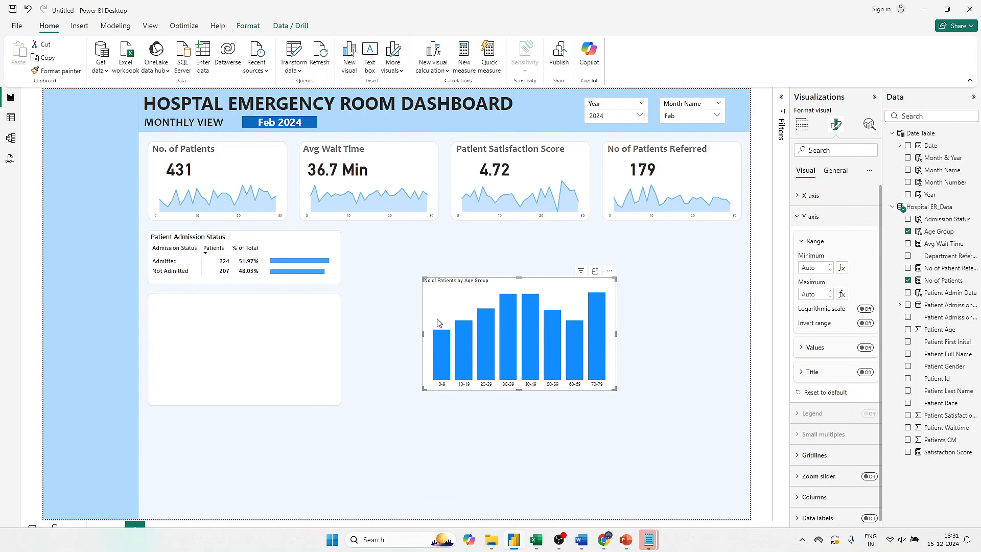
- Turn on the chart's data labels and format their values in Segoe UI Semibold, size 14, black
{"action": "scroll", "coordinate": [820, 412], "scroll_direction": "down", "scroll_amount": 1}
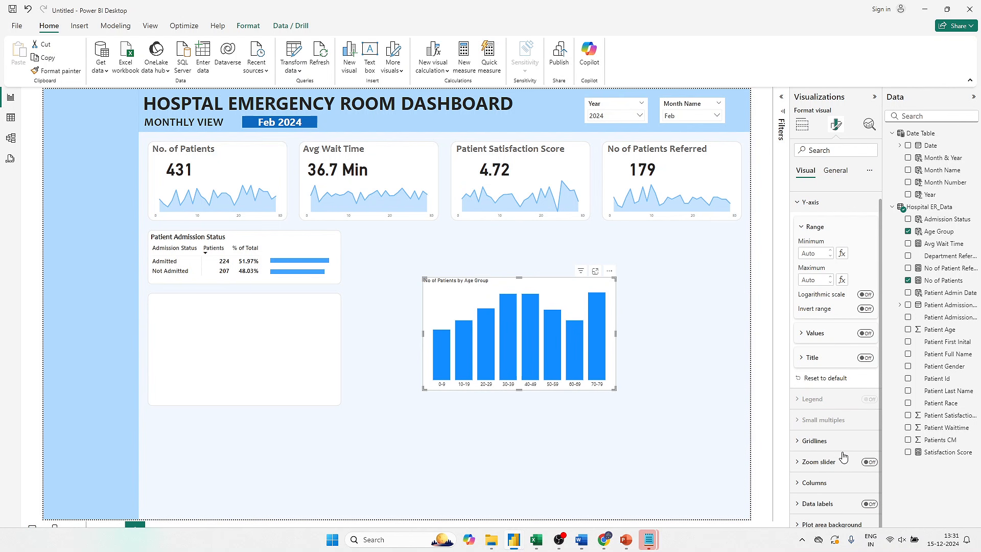
{"action": "left_click", "coordinate": [829, 504]}
{"action": "scroll", "coordinate": [829, 505], "scroll_direction": "down", "scroll_amount": 5}
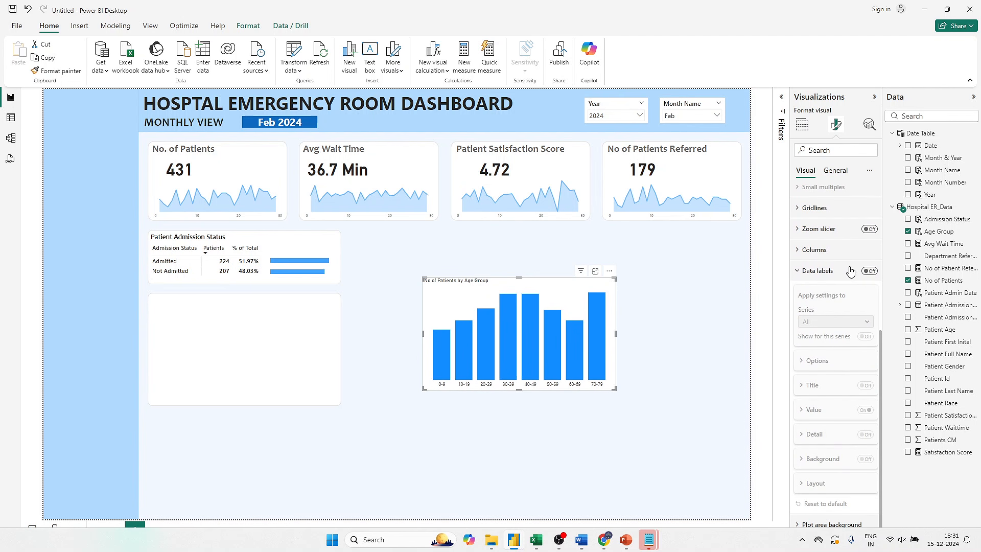
{"action": "left_click", "coordinate": [867, 271]}
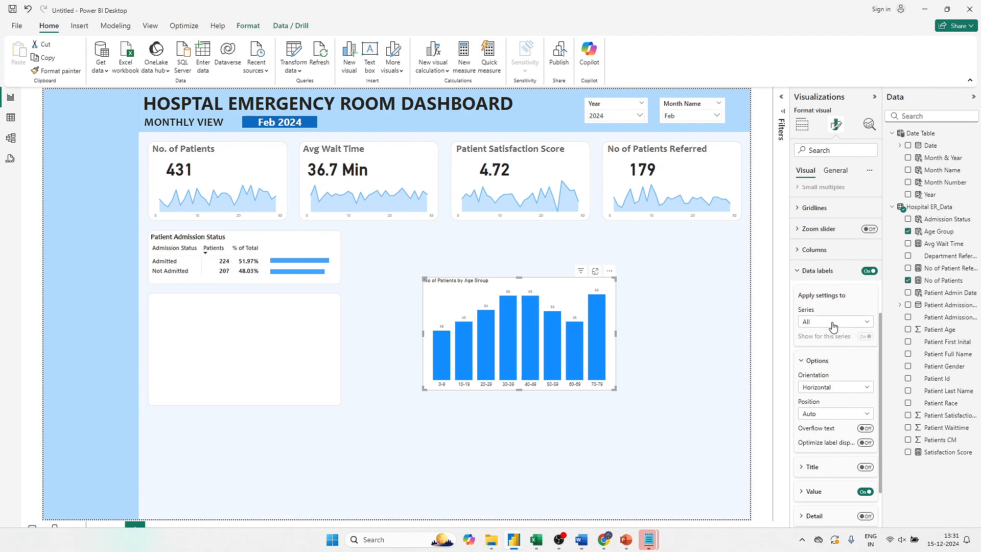
{"action": "left_click", "coordinate": [814, 491]}
{"action": "left_click", "coordinate": [839, 254]}
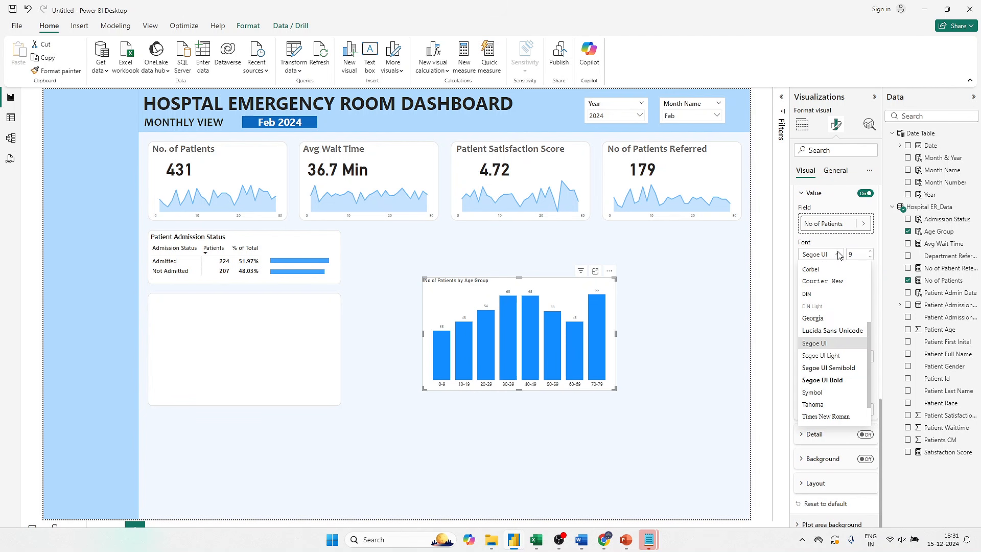
{"action": "left_click", "coordinate": [836, 364]}
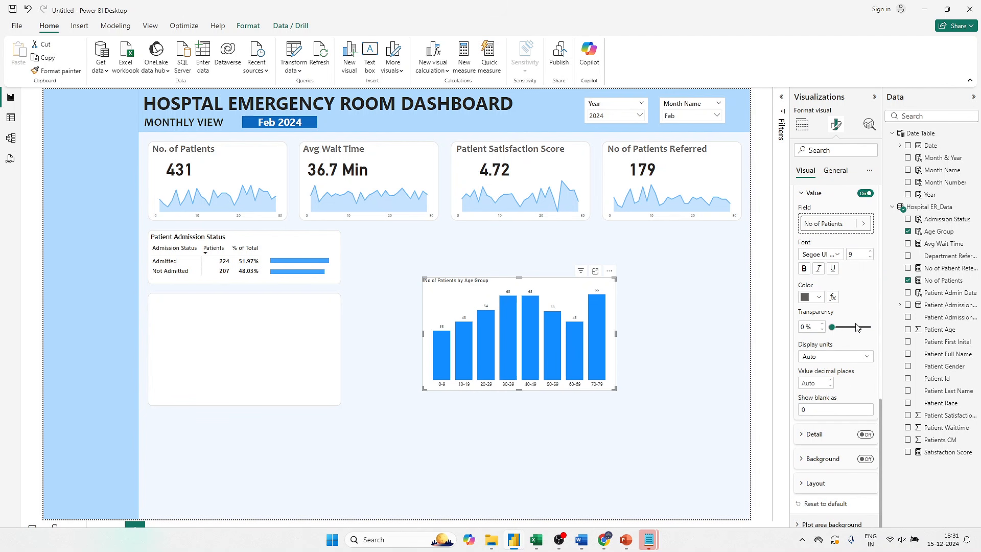
{"action": "left_click", "coordinate": [813, 298]}
{"action": "left_click", "coordinate": [817, 343]}
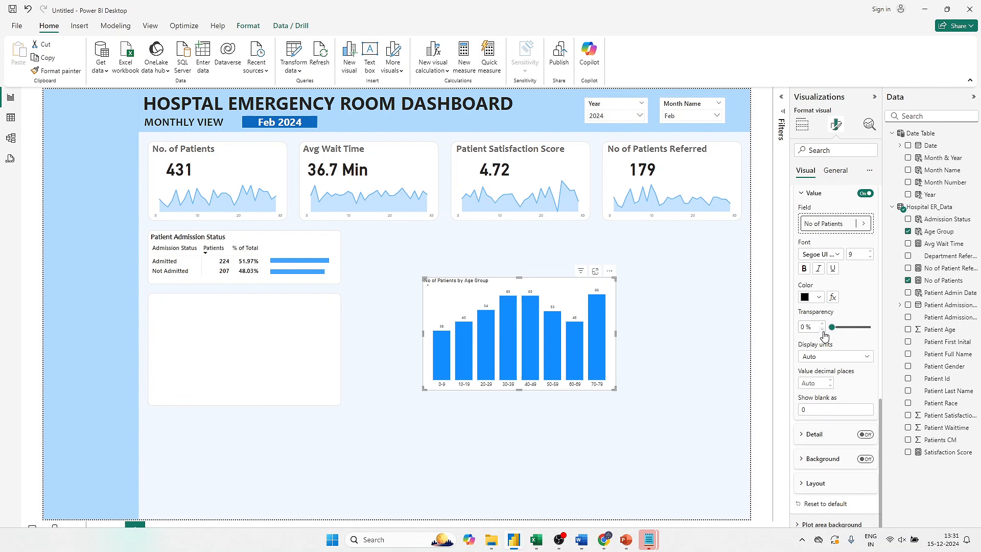
{"action": "left_click", "coordinate": [870, 257]}
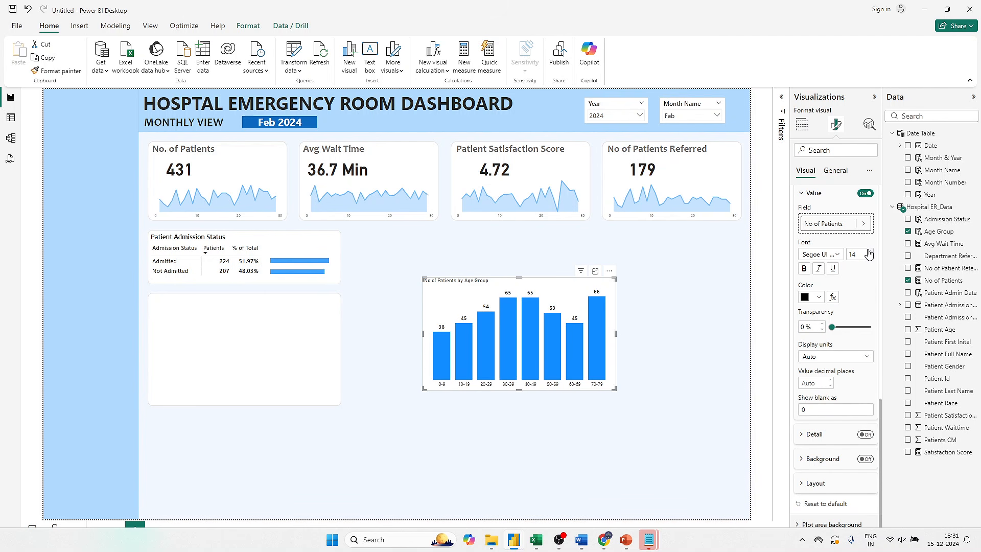
{"action": "left_click", "coordinate": [837, 253]}
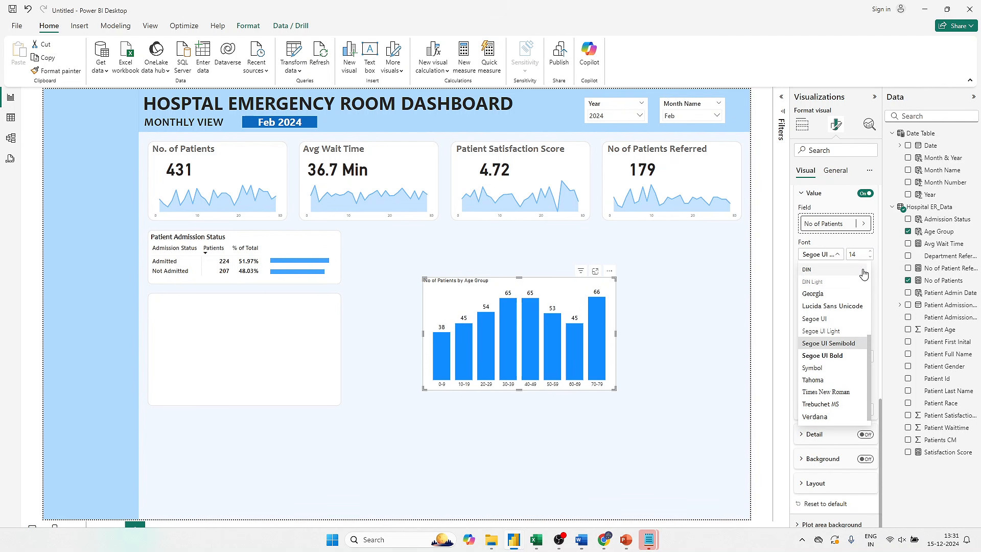
{"action": "left_click", "coordinate": [363, 304]}
- Move the age group chart onto the empty card below Patient Admission Status and shrink its width and height to fit inside
{"action": "left_click", "coordinate": [685, 282]}
{"action": "left_click_drag", "start_coordinate": [567, 290], "coordinate": [302, 312]}
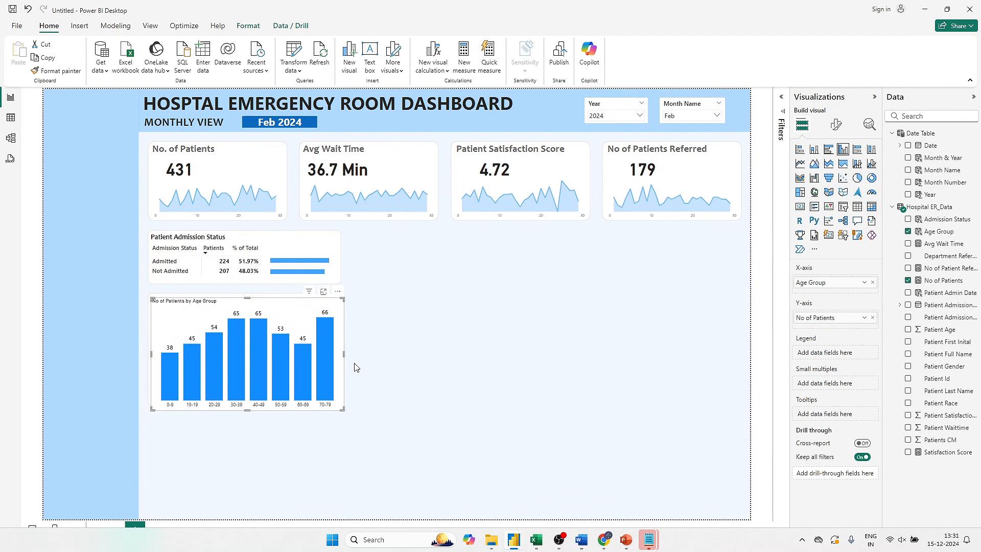
{"action": "left_click_drag", "start_coordinate": [342, 355], "coordinate": [337, 355]}
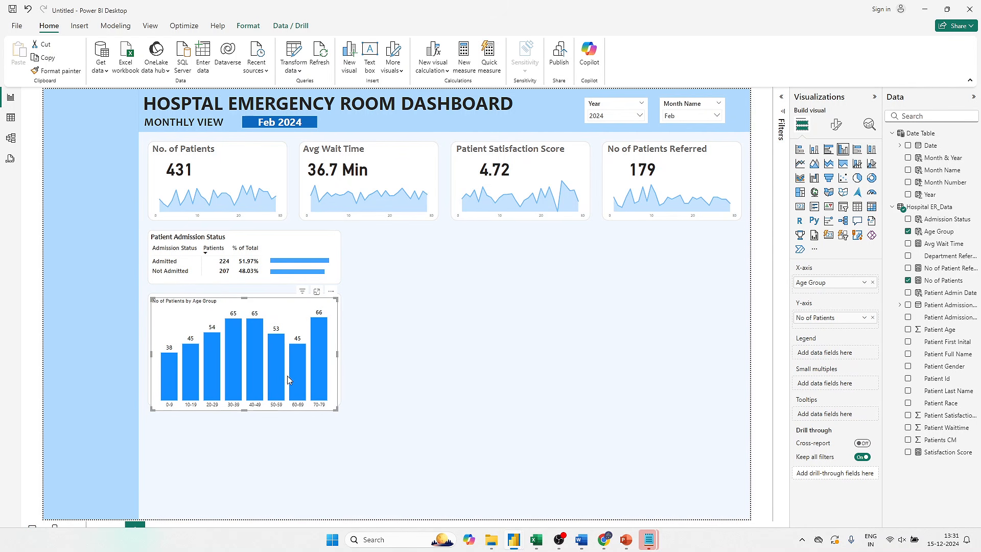
{"action": "left_click_drag", "start_coordinate": [244, 409], "coordinate": [249, 404]}
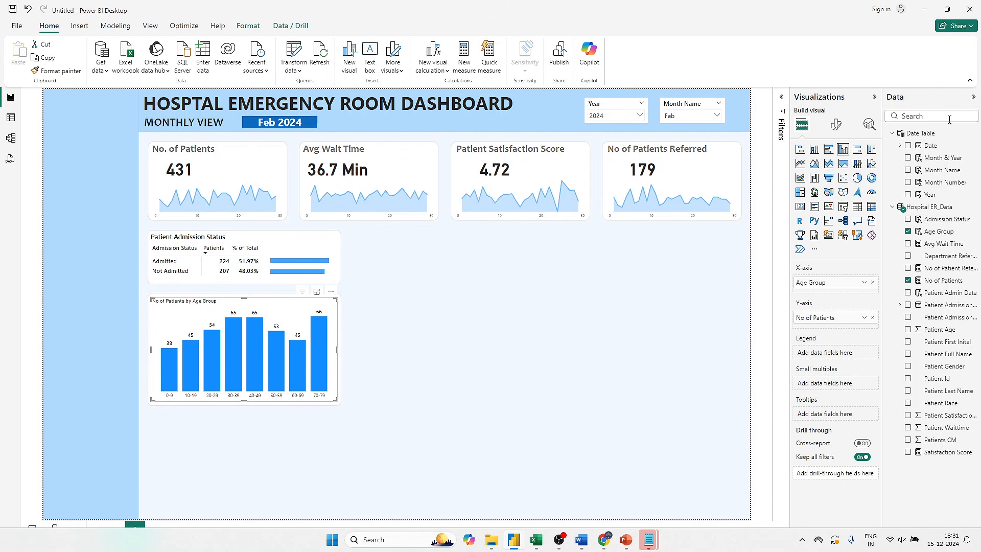
- Format the age group chart's title in Candara, size 17, bold
{"action": "left_click", "coordinate": [839, 129]}
{"action": "left_click", "coordinate": [835, 172]}
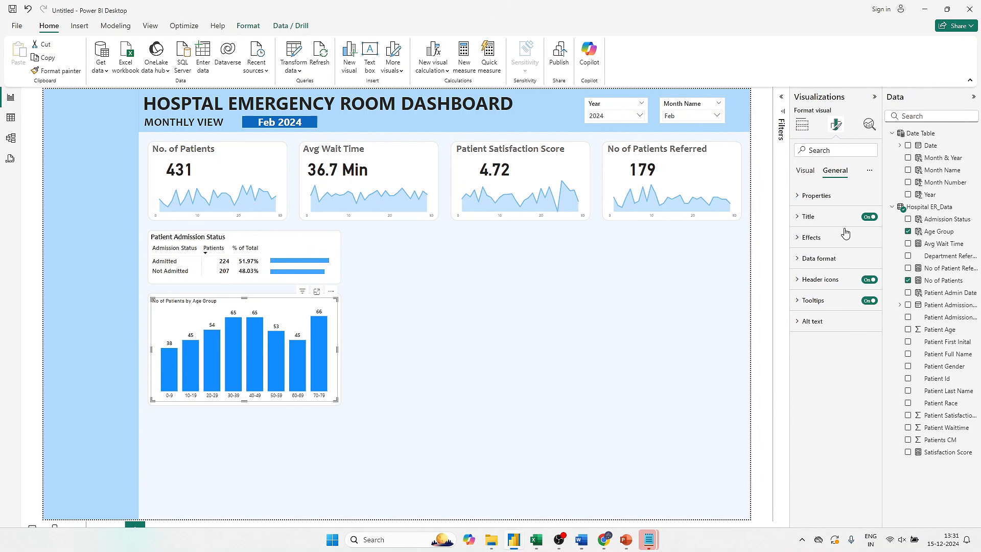
{"action": "left_click", "coordinate": [834, 239]}
{"action": "left_click", "coordinate": [830, 222]}
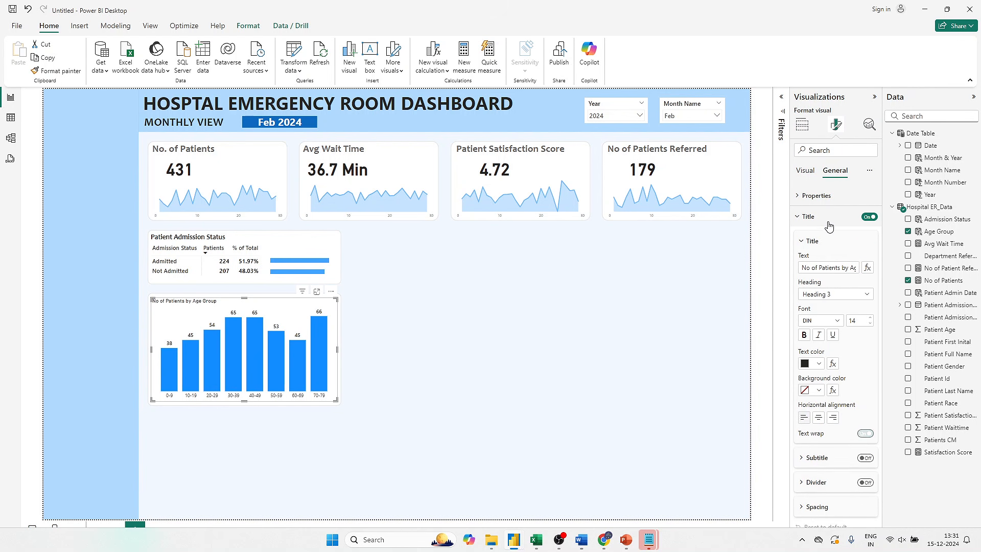
{"action": "left_click", "coordinate": [829, 321]}
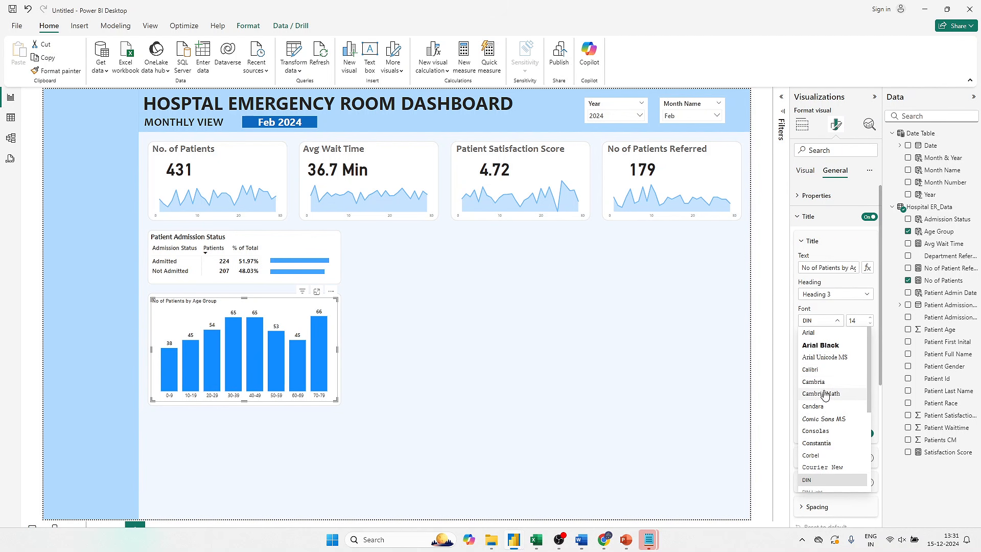
{"action": "left_click", "coordinate": [816, 407]}
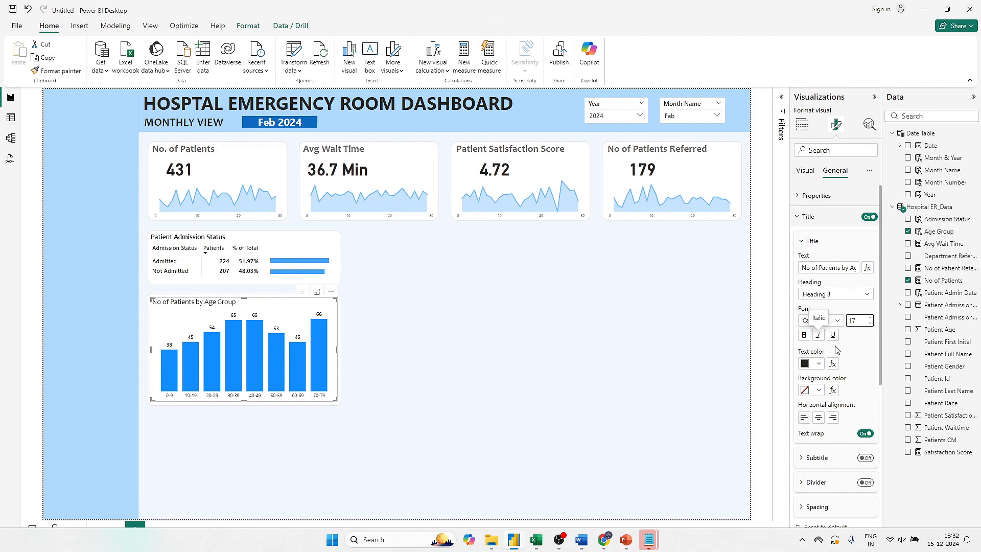
{"action": "left_click", "coordinate": [805, 336]}
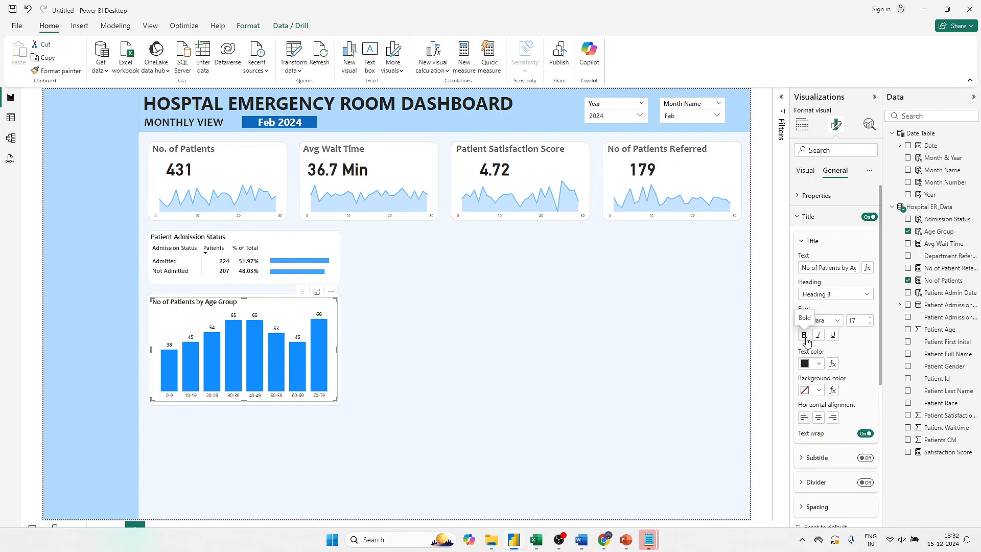
- Check the finished Hospital Emergency Room Analysis report and set the space between the age group chart's columns to 55 %
{"action": "key", "text": "alt+Tab"}
{"action": "key", "text": "alt+Tab"}
{"action": "key", "text": "alt+Tab"}
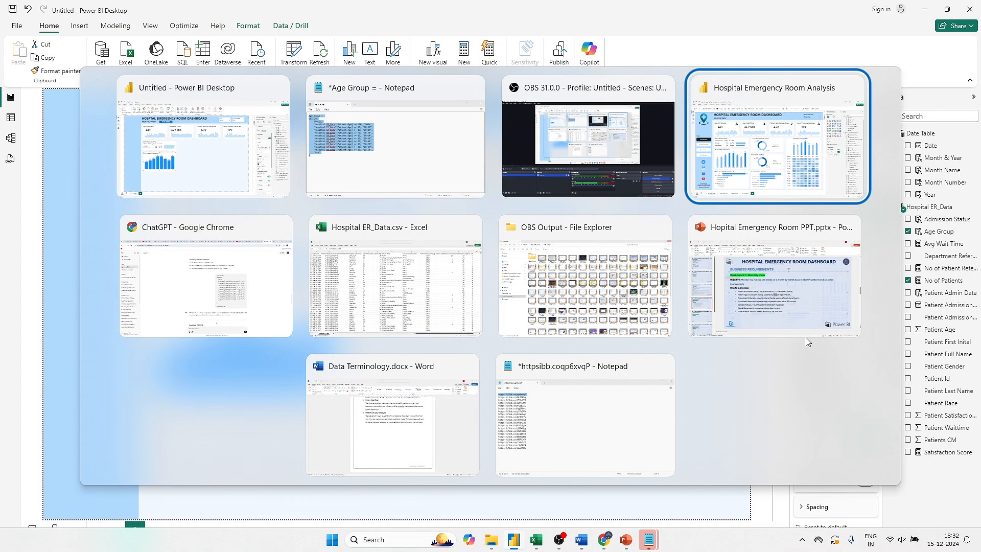
{"action": "key", "text": "alt+Tab"}
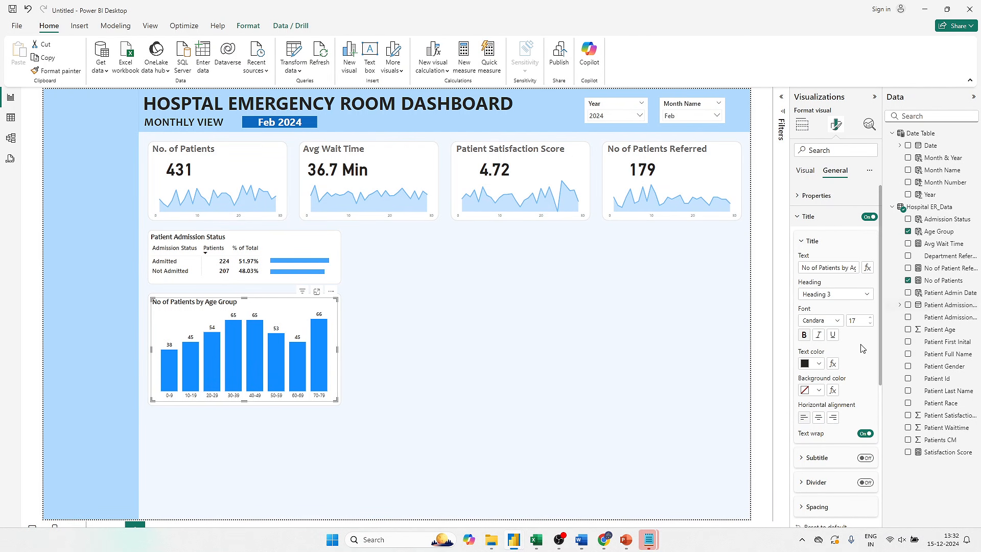
{"action": "left_click", "coordinate": [829, 219]}
{"action": "left_click", "coordinate": [806, 171]}
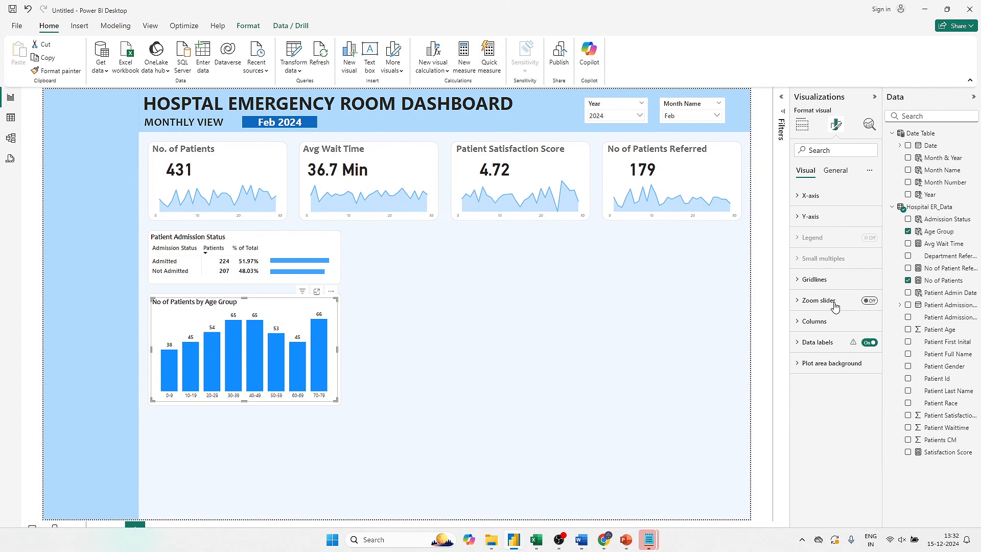
{"action": "left_click", "coordinate": [834, 321]}
{"action": "scroll", "coordinate": [837, 322], "scroll_direction": "down", "scroll_amount": 1}
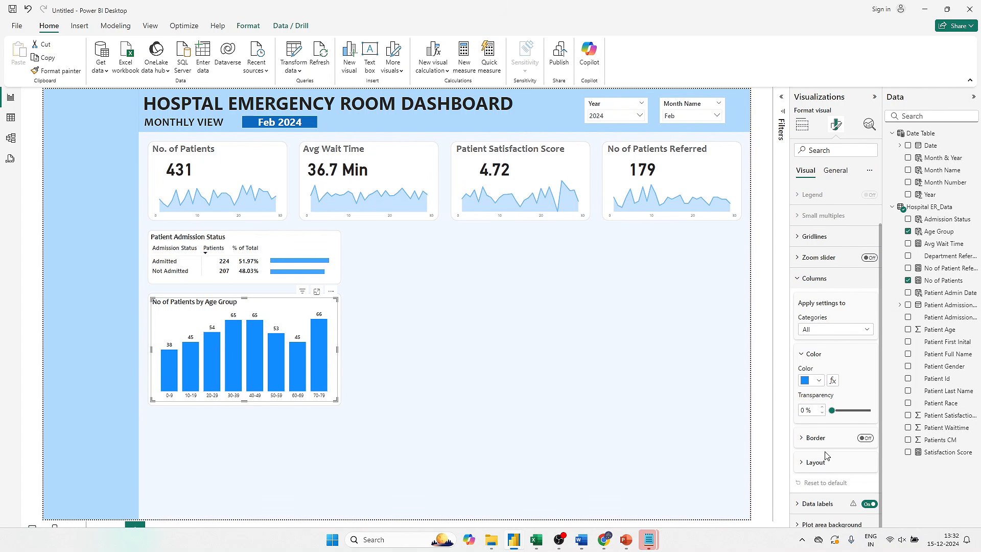
{"action": "left_click", "coordinate": [814, 462]}
{"action": "scroll", "coordinate": [826, 462], "scroll_direction": "down", "scroll_amount": 1}
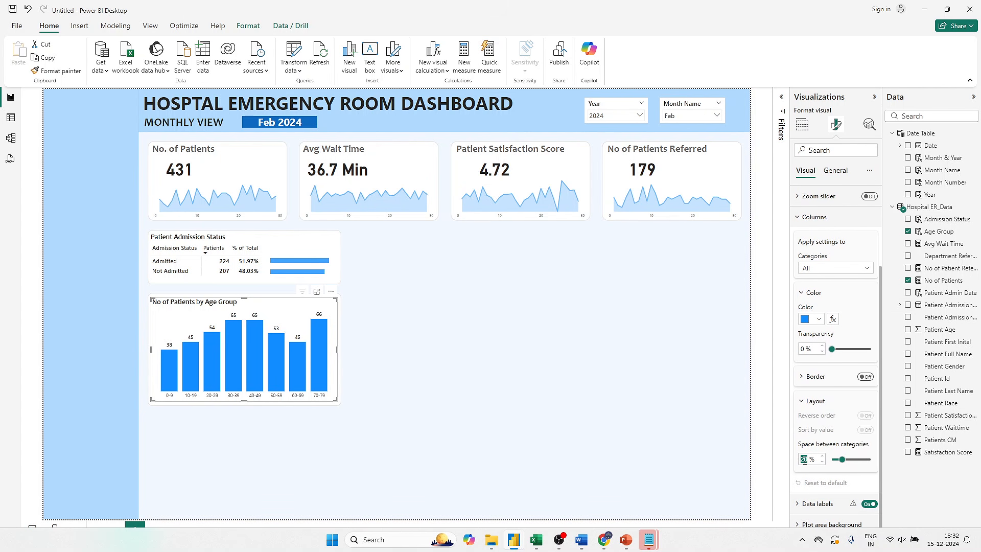
{"action": "type", "text": "50"}
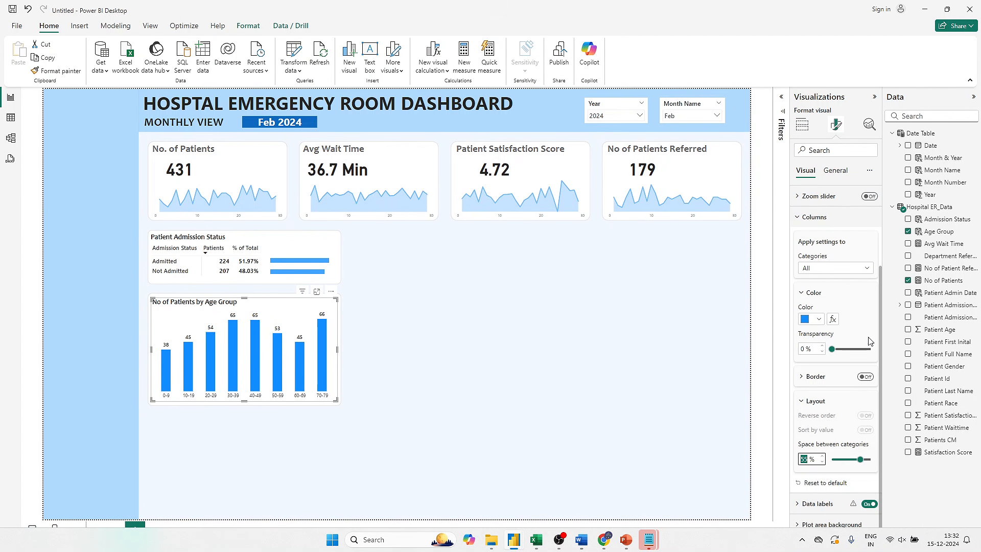
{"action": "left_click", "coordinate": [870, 311]}
- Set up conditional formatting for the column color with the Gradient format style, based on the No of Patients field
{"action": "left_click", "coordinate": [833, 321]}
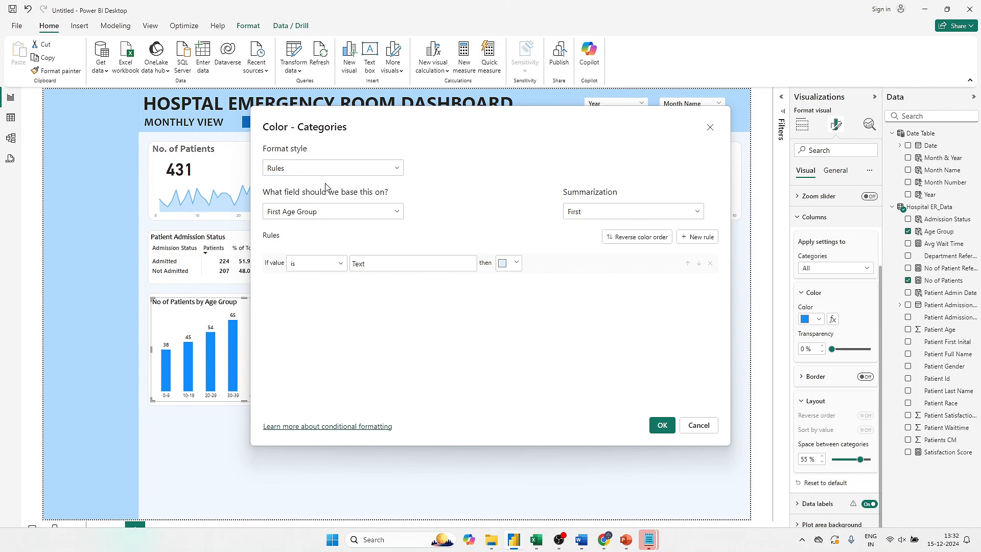
{"action": "left_click", "coordinate": [397, 168]}
{"action": "left_click", "coordinate": [352, 184]}
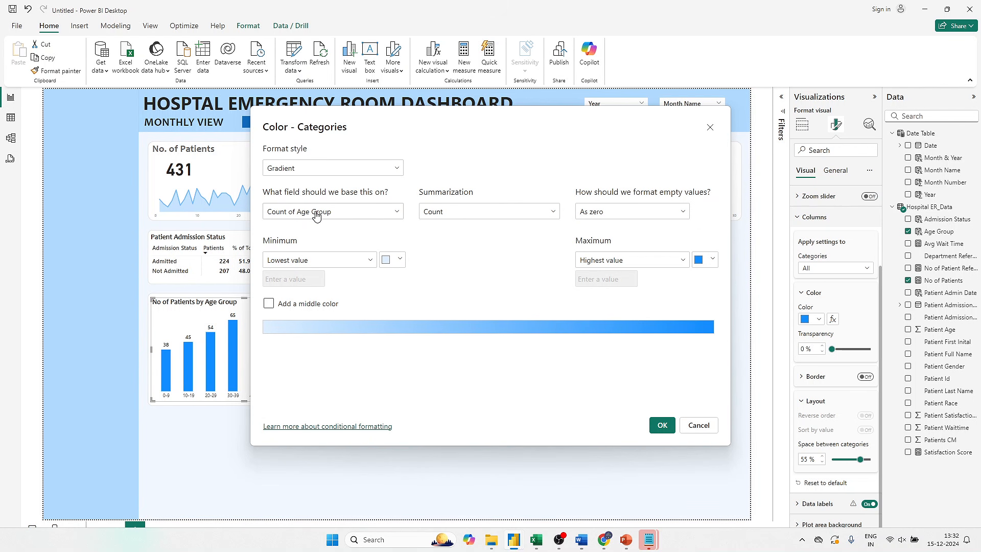
{"action": "left_click", "coordinate": [387, 215]}
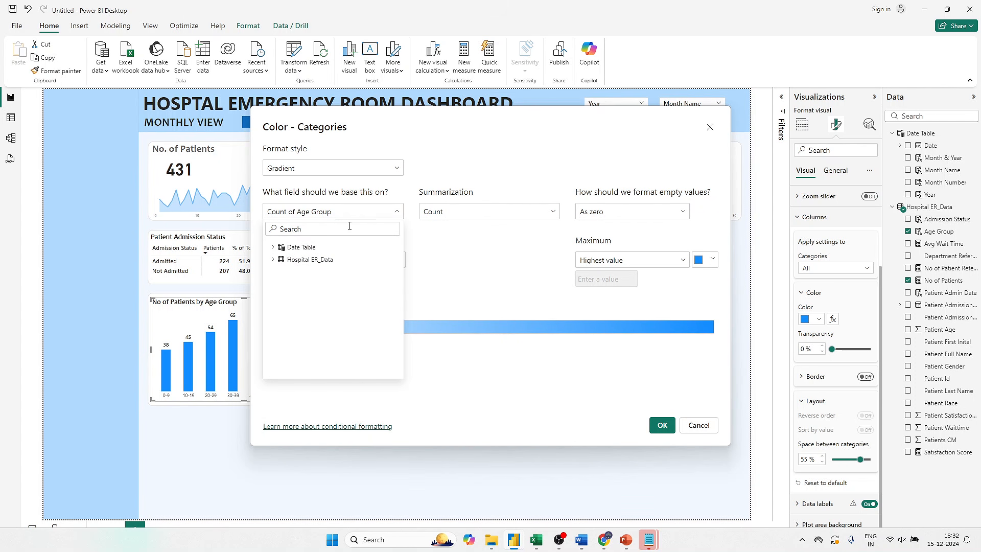
{"action": "left_click", "coordinate": [274, 260]}
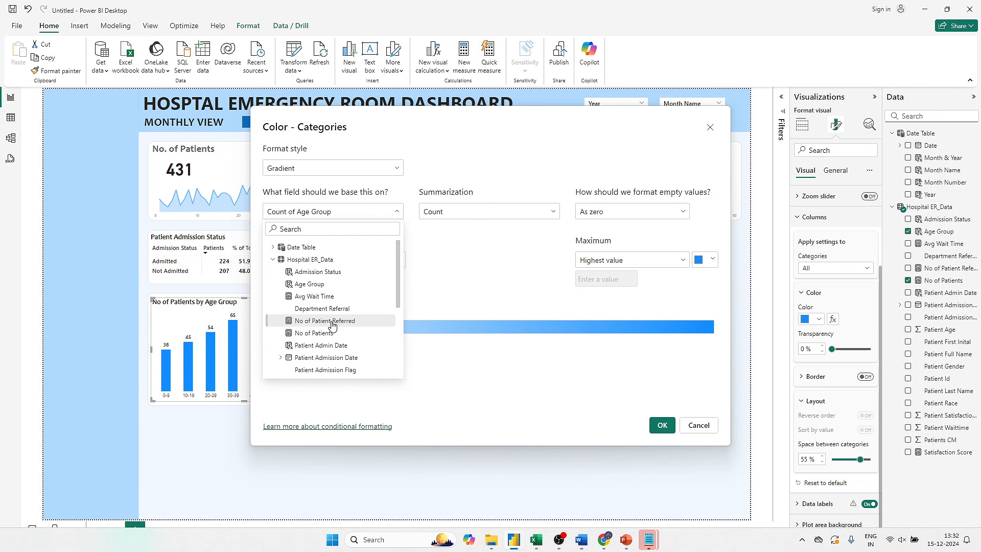
{"action": "scroll", "coordinate": [333, 325], "scroll_direction": "down", "scroll_amount": 2}
{"action": "scroll", "coordinate": [332, 307], "scroll_direction": "up", "scroll_amount": 3}
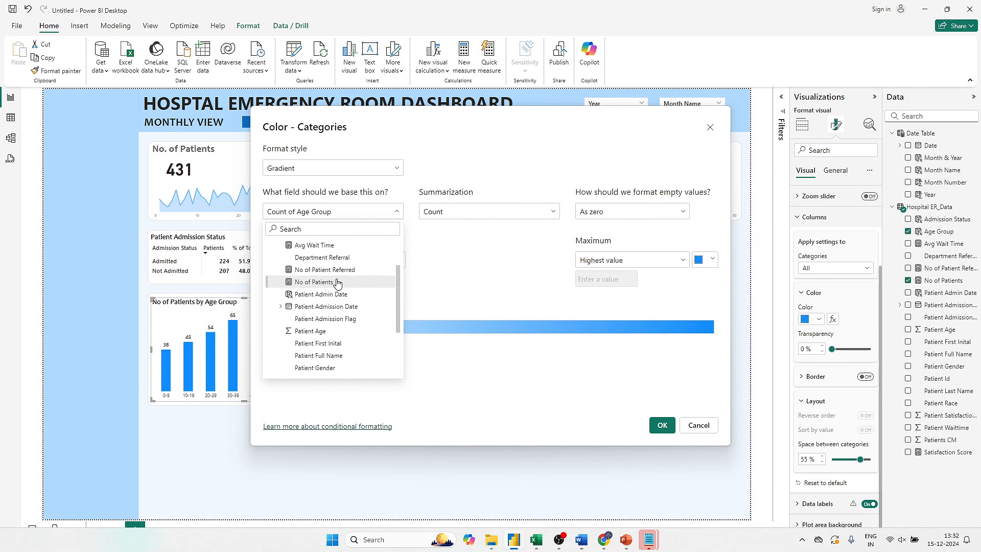
{"action": "left_click", "coordinate": [338, 281]}
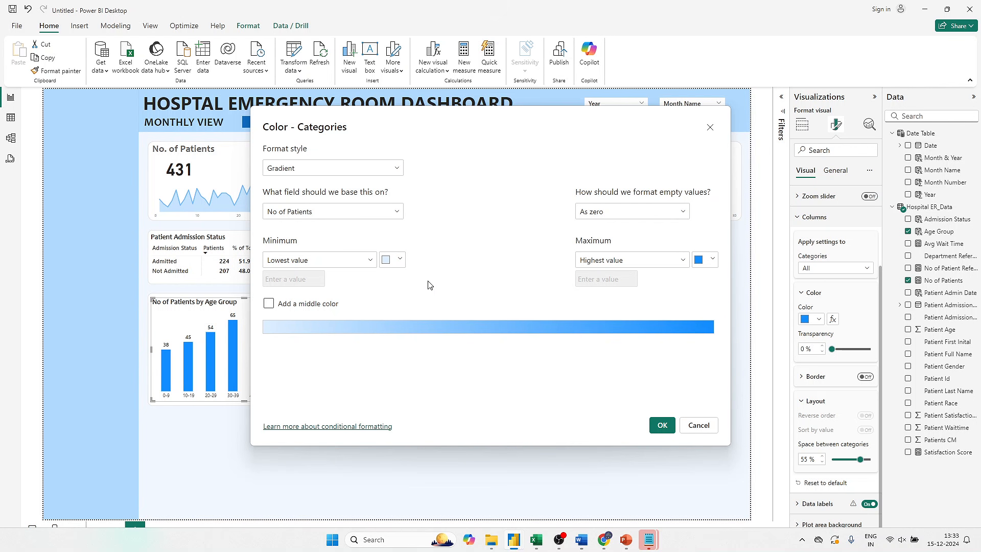
- Set the gradient's color for the lowest value to the custom hex color #A0D1FF
{"action": "left_click", "coordinate": [393, 262]}
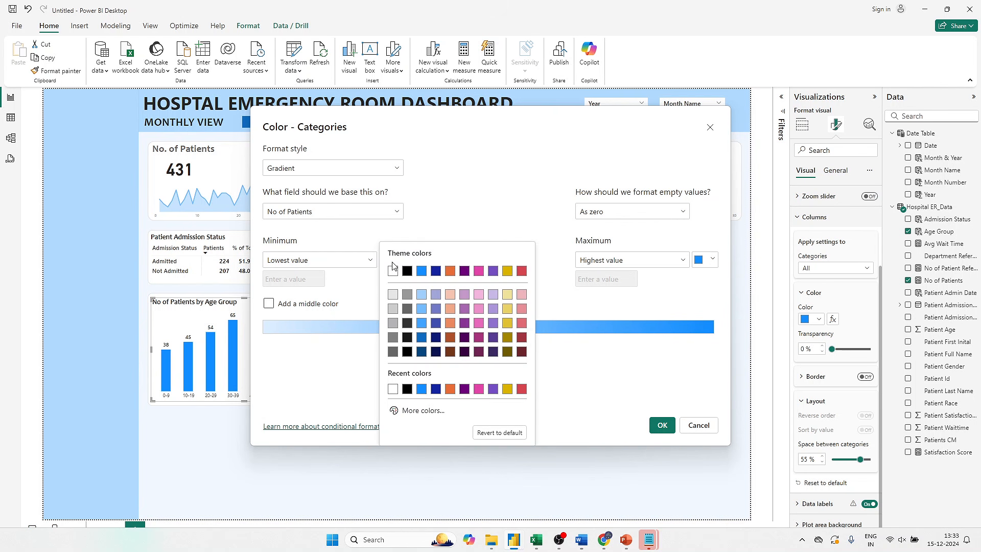
{"action": "left_click", "coordinate": [420, 415]}
{"action": "left_click", "coordinate": [424, 401]}
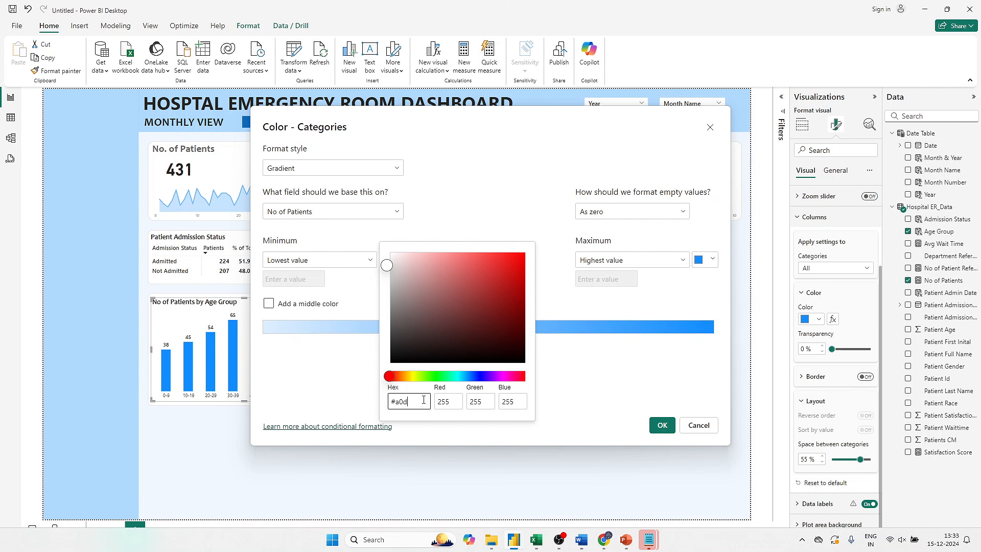
{"action": "type", "text": "#a0d1ff"}
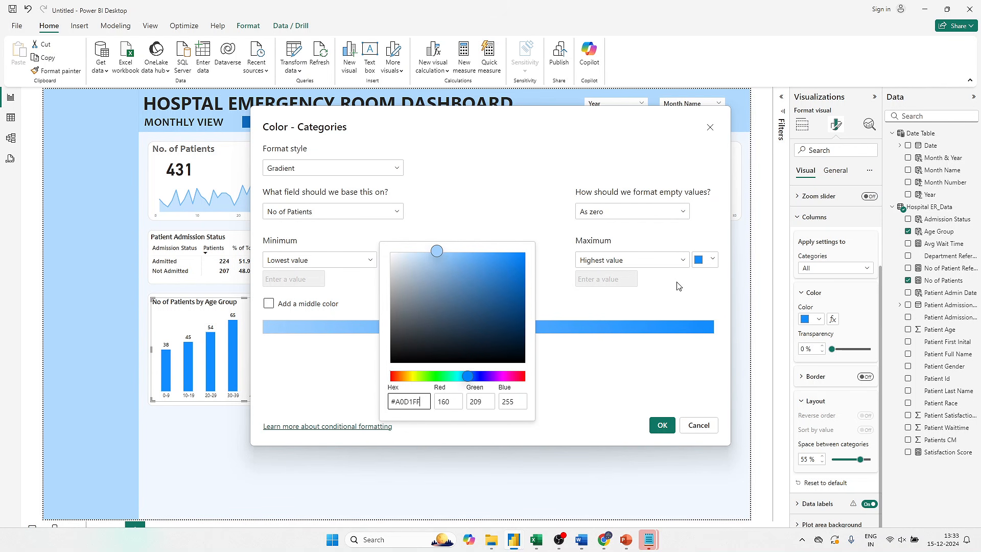
- Set the gradient's color for the highest value to the custom hex color #1E8EE2 and apply the conditional formatting
{"action": "left_click", "coordinate": [700, 261]}
{"action": "left_click", "coordinate": [700, 260]}
{"action": "left_click", "coordinate": [605, 410]}
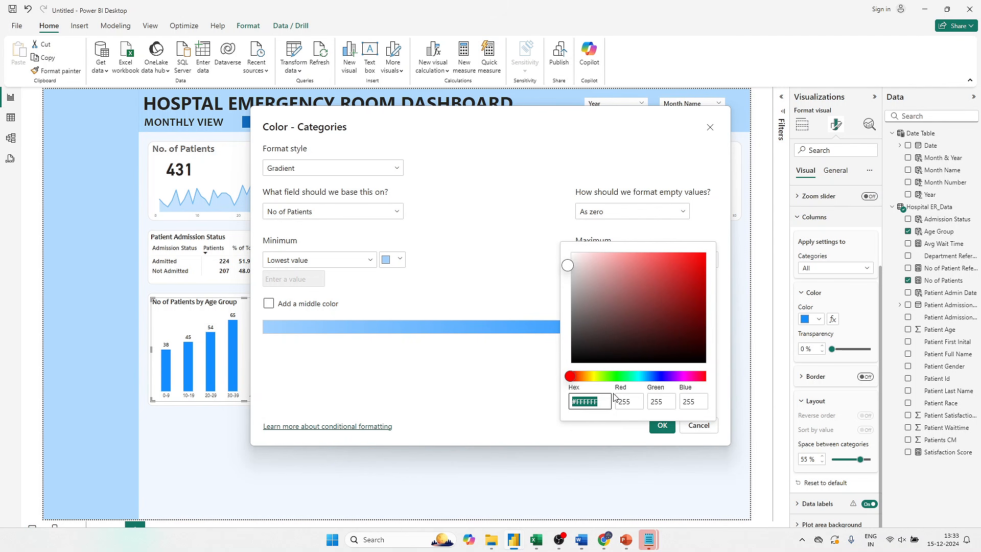
{"action": "type", "text": "#"}
{"action": "type", "text": "1e8ee2"}
{"action": "left_click", "coordinate": [504, 398]}
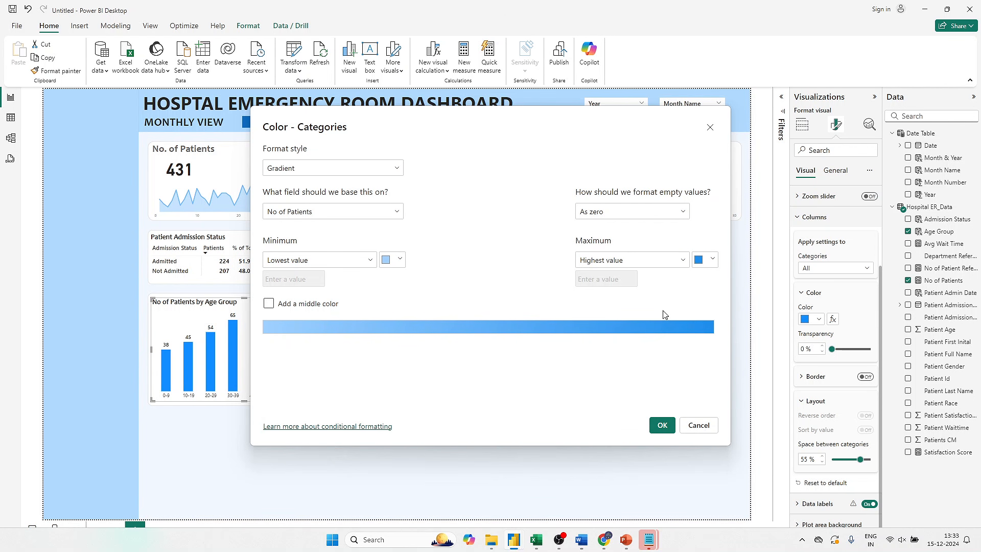
{"action": "left_click", "coordinate": [662, 425]}
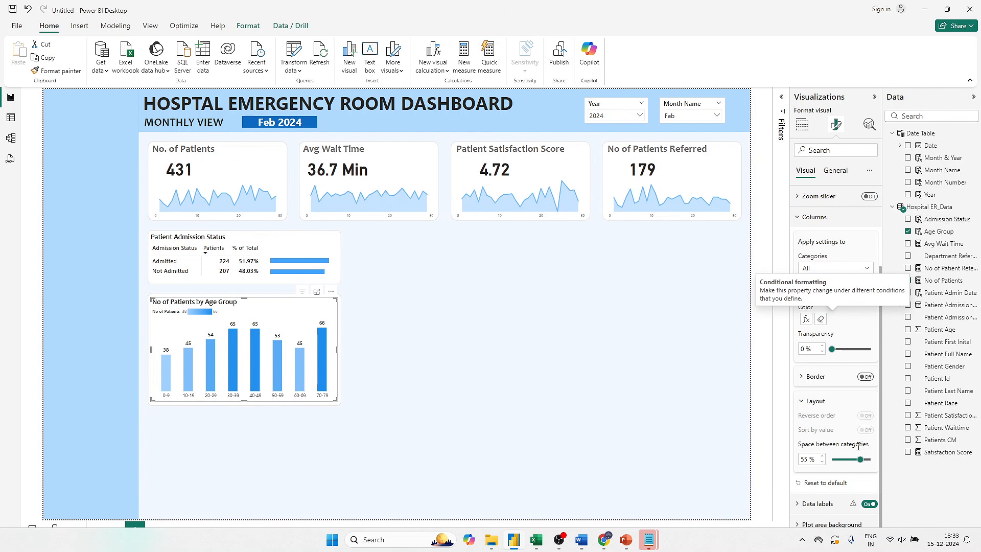
- Turn off the age group chart's legend and deselect the chart
{"action": "scroll", "coordinate": [854, 325], "scroll_direction": "up", "scroll_amount": 4}
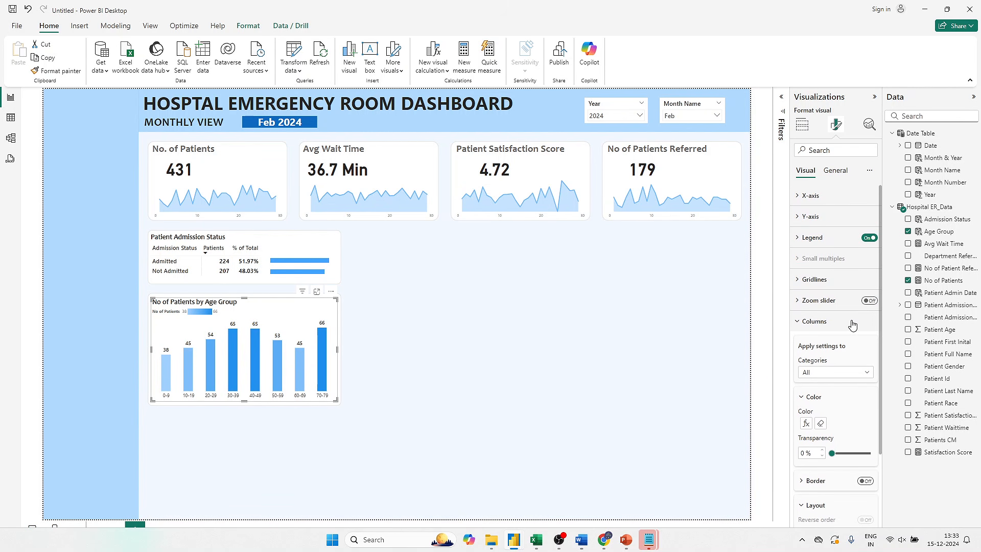
{"action": "left_click", "coordinate": [869, 238]}
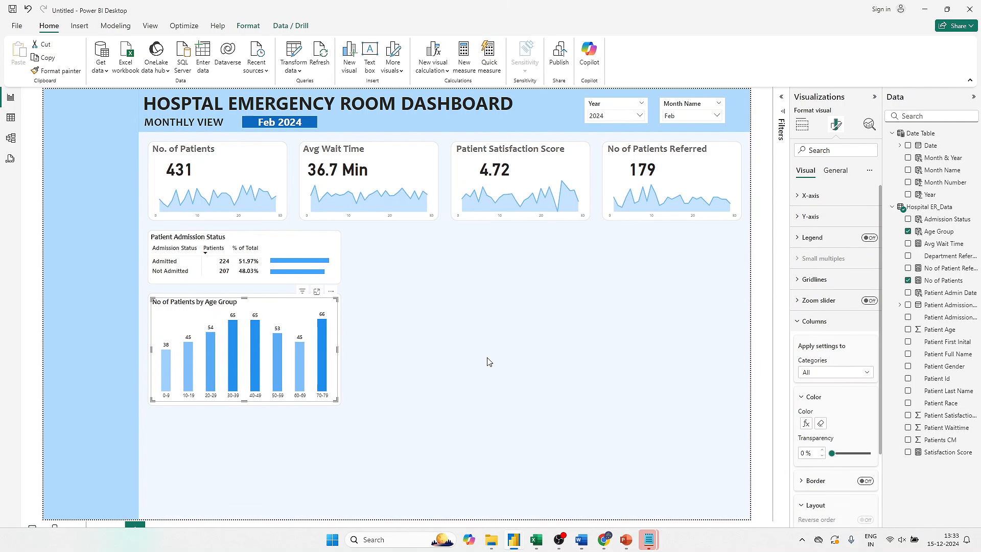
{"action": "left_click", "coordinate": [508, 301]}
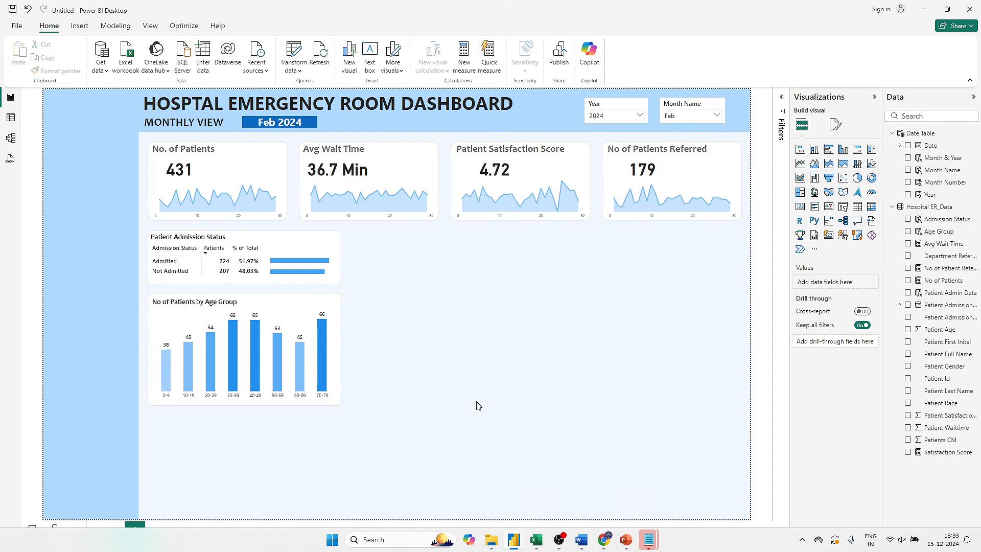
- Filter the dashboard by Mar, Apr and May in turn to check how the visuals and gradient colors respond
{"action": "left_click", "coordinate": [685, 119]}
{"action": "left_click", "coordinate": [680, 147]}
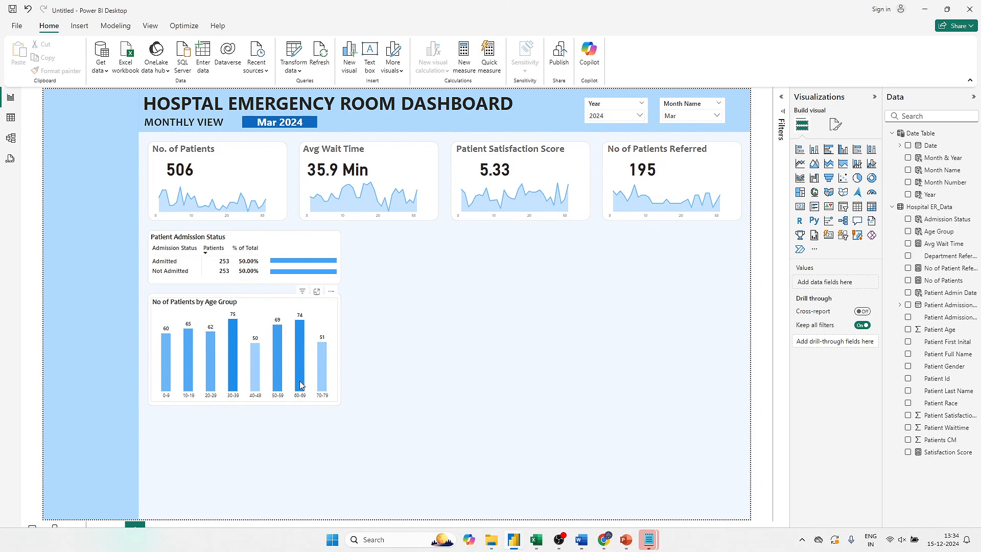
{"action": "mouse_move", "coordinate": [235, 393]}
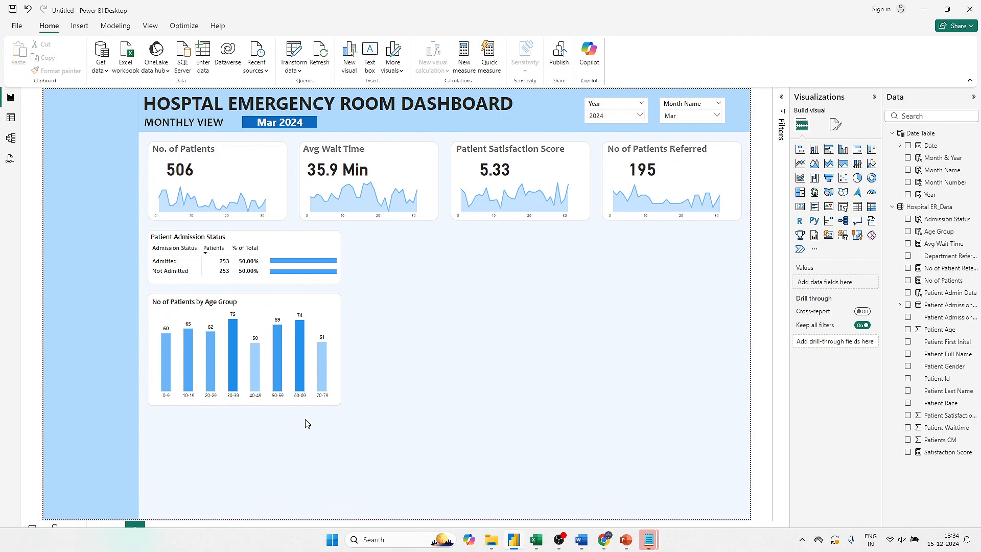
{"action": "left_click", "coordinate": [687, 116]}
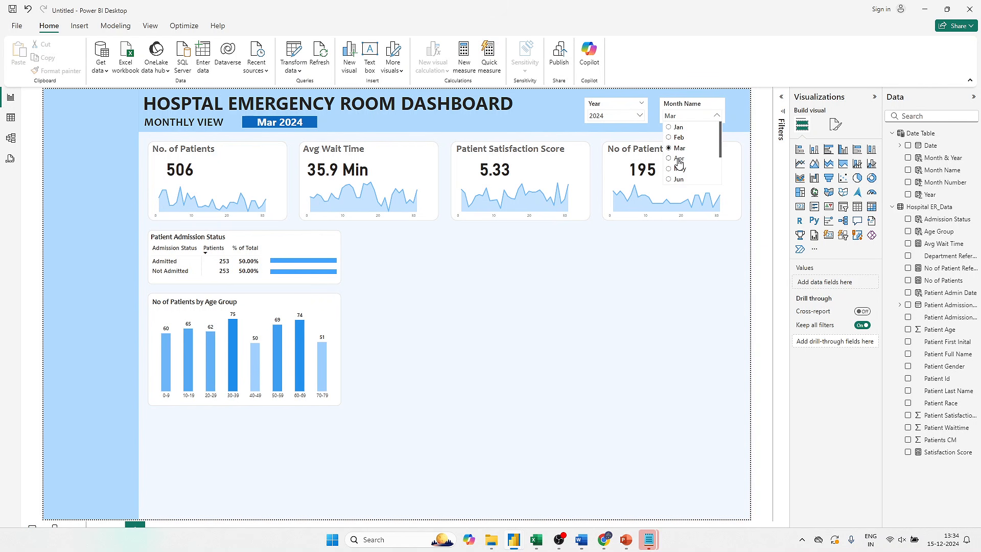
{"action": "left_click", "coordinate": [678, 158]}
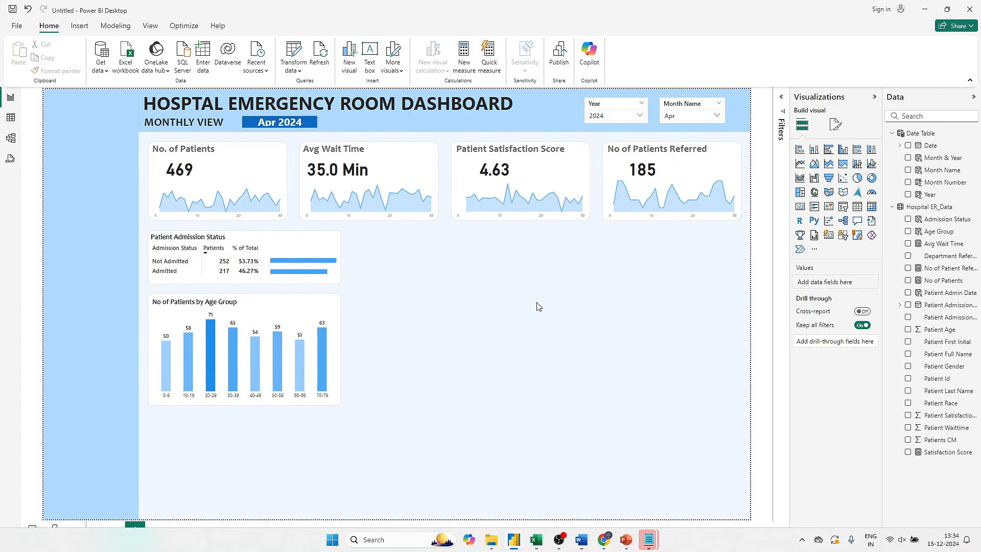
{"action": "left_click", "coordinate": [698, 114]}
{"action": "left_click", "coordinate": [681, 171]}
- Reduce the width of the bar chart in the Patient Admission Status card so its bars stay within the card
{"action": "left_click", "coordinate": [343, 271]}
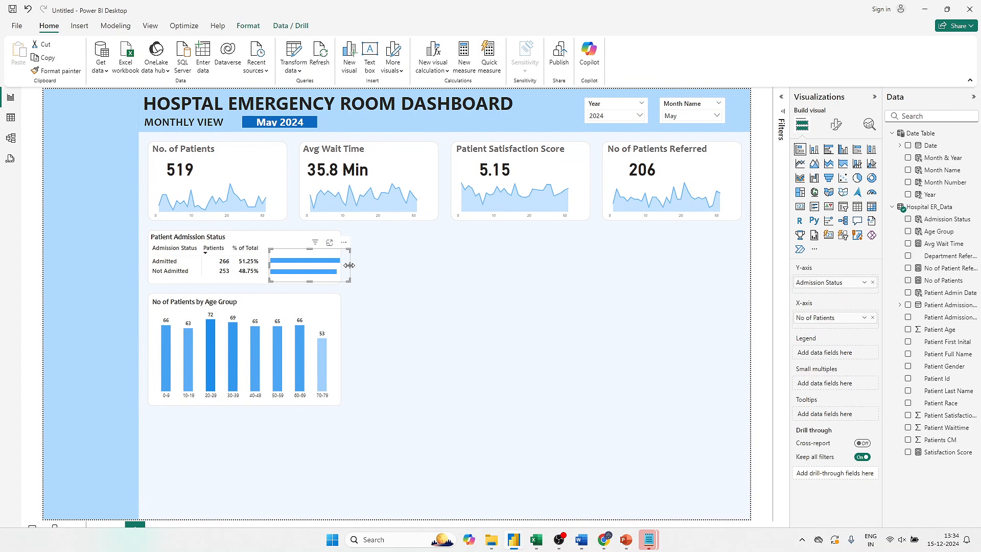
{"action": "left_click", "coordinate": [449, 276]}
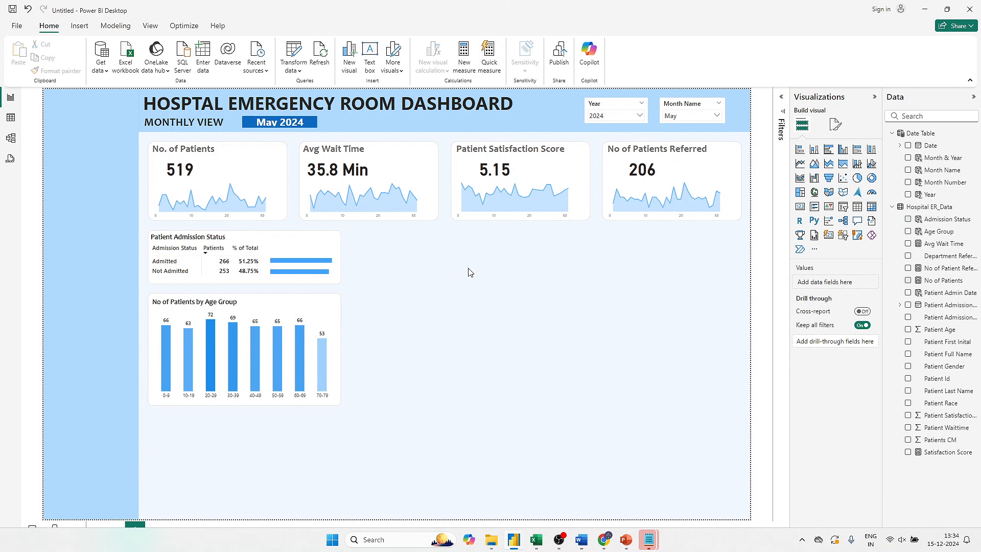
- Set the Month Name slicer to Feb and select the age group chart
{"action": "left_click", "coordinate": [686, 117]}
{"action": "left_click", "coordinate": [678, 137]}
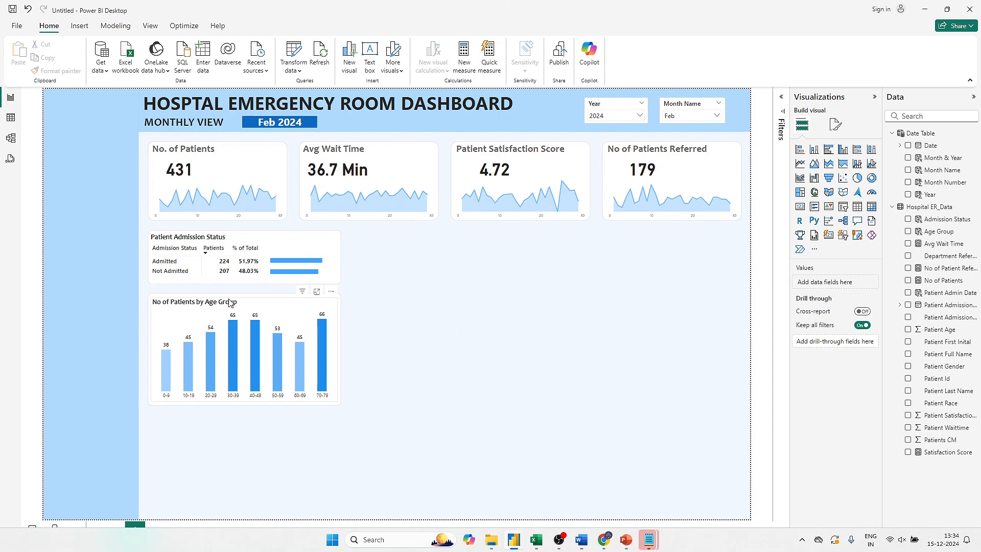
{"action": "left_click", "coordinate": [255, 308]}
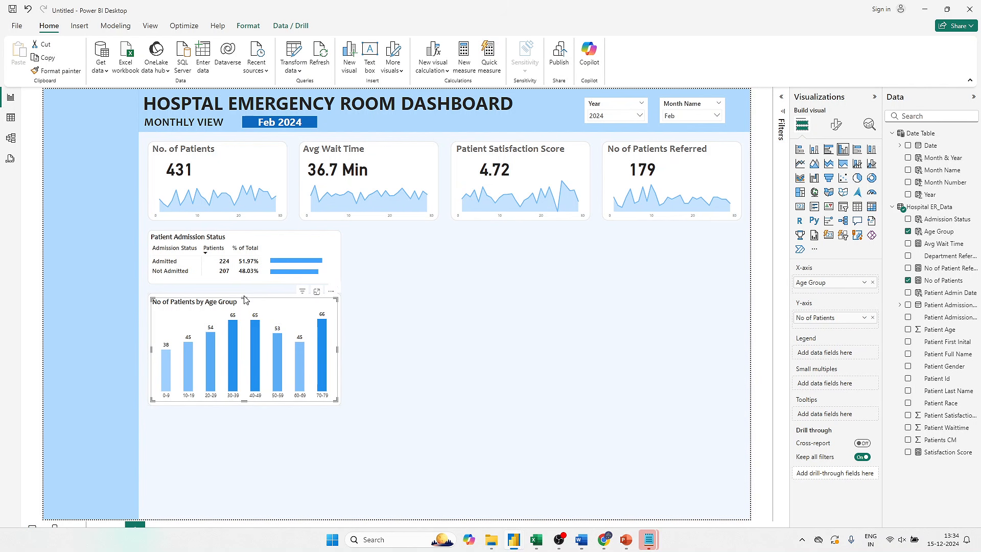
- Extend the age group chart slightly upward and nudge it down so it sits evenly within its card
{"action": "left_click_drag", "start_coordinate": [244, 300], "coordinate": [244, 295]}
{"action": "key", "text": "Down"}
{"action": "key", "text": "Down"}
{"action": "key", "text": "Down"}
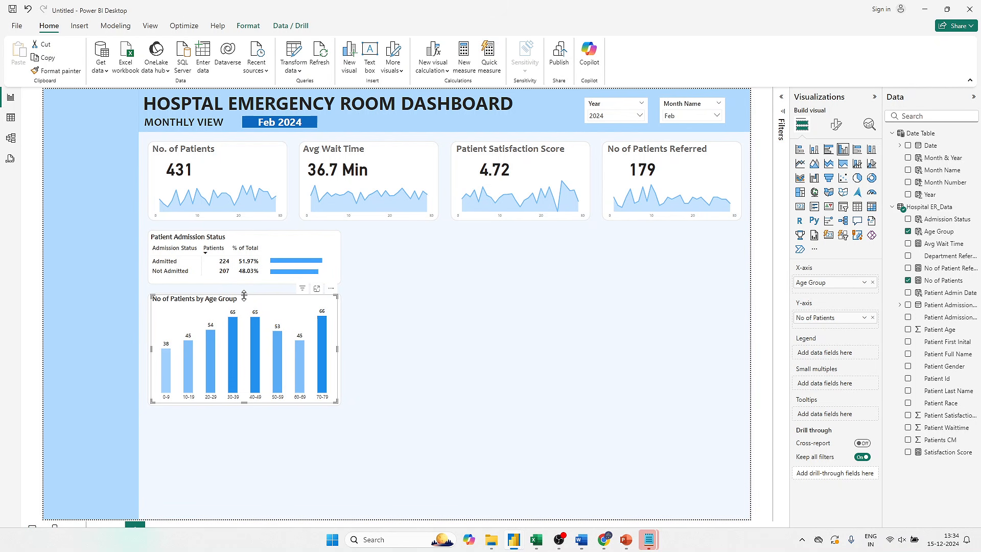
{"action": "key", "text": "ctrl+z"}
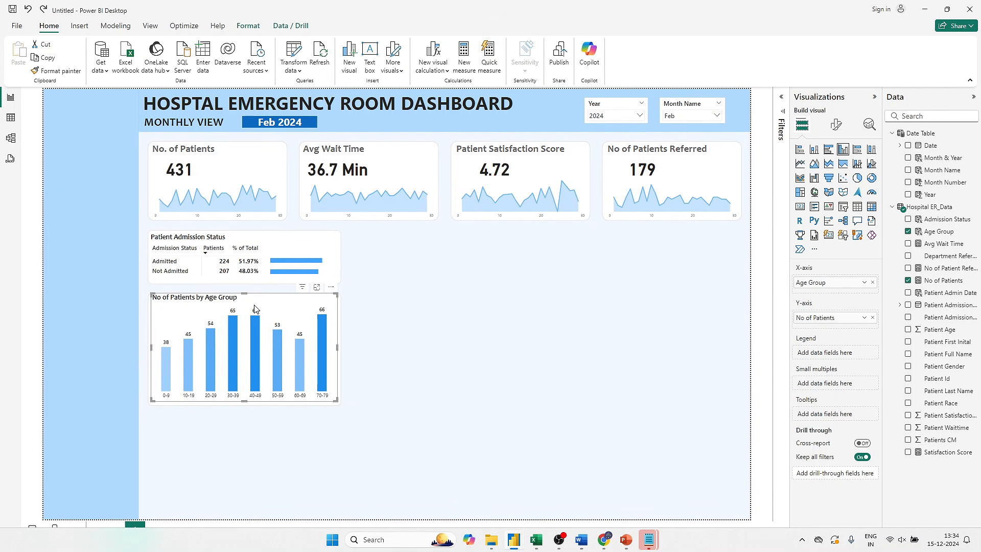
{"action": "left_click", "coordinate": [344, 306]}
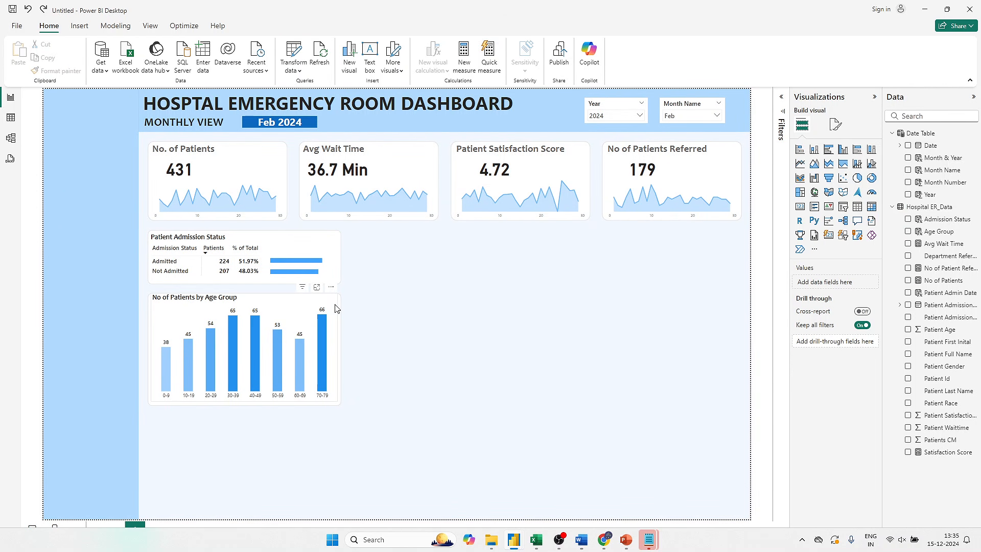
{"action": "left_click", "coordinate": [336, 308]}
{"action": "key", "text": "Down"}
{"action": "key", "text": "Down"}
{"action": "key", "text": "Down"}
{"action": "key", "text": "Down"}
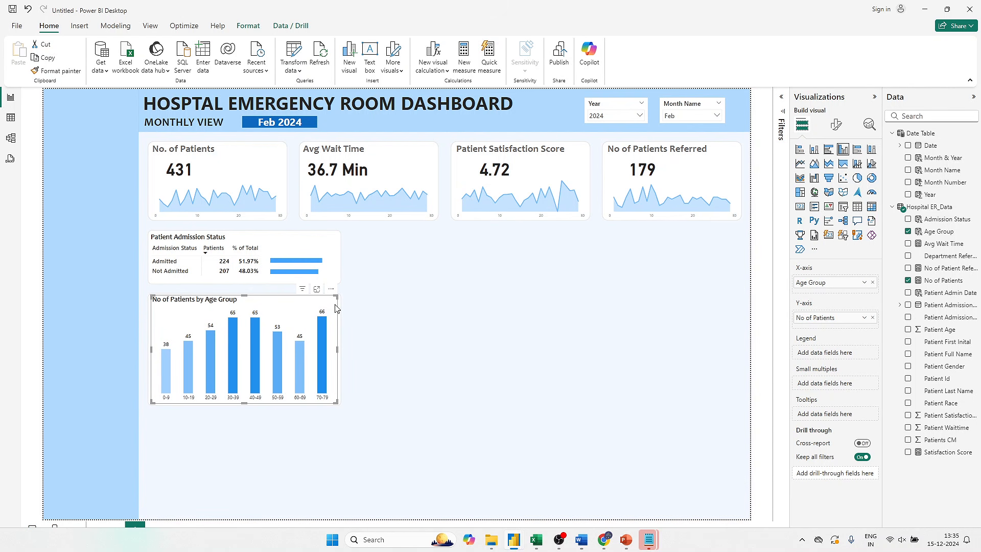
{"action": "left_click", "coordinate": [612, 298]}
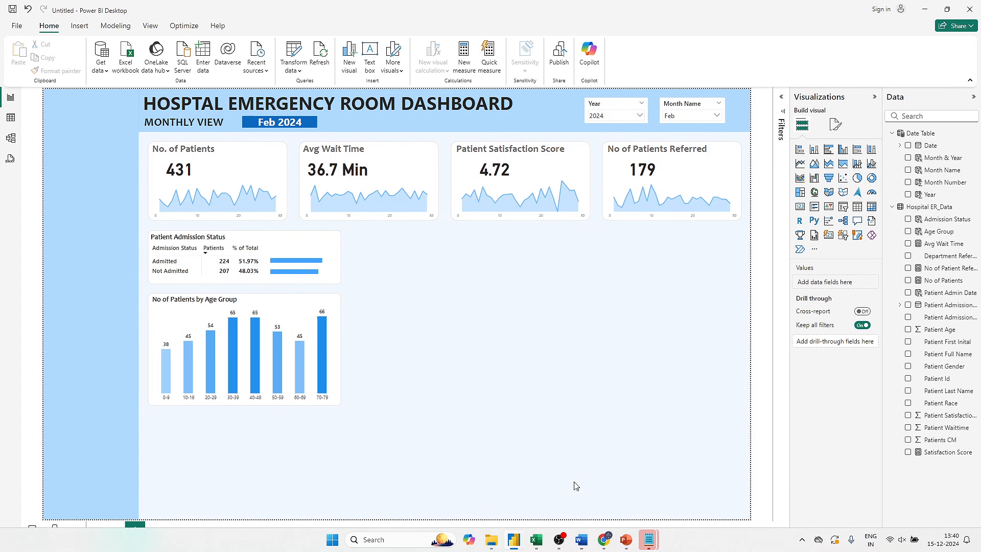
- Switch to the PowerPoint business requirements, read the Department Referrals item, and return to Power BI
{"action": "left_click", "coordinate": [626, 540]}
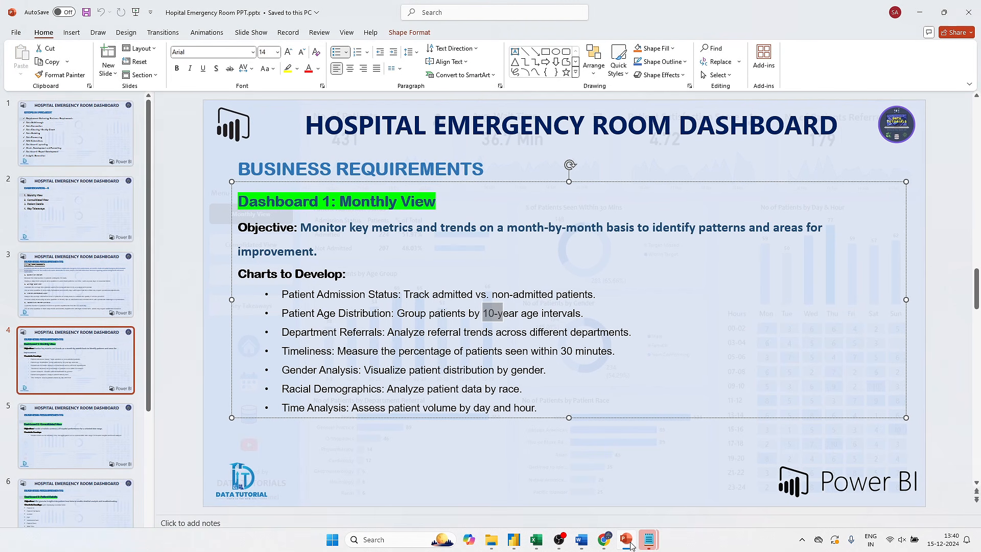
{"action": "left_click", "coordinate": [322, 335]}
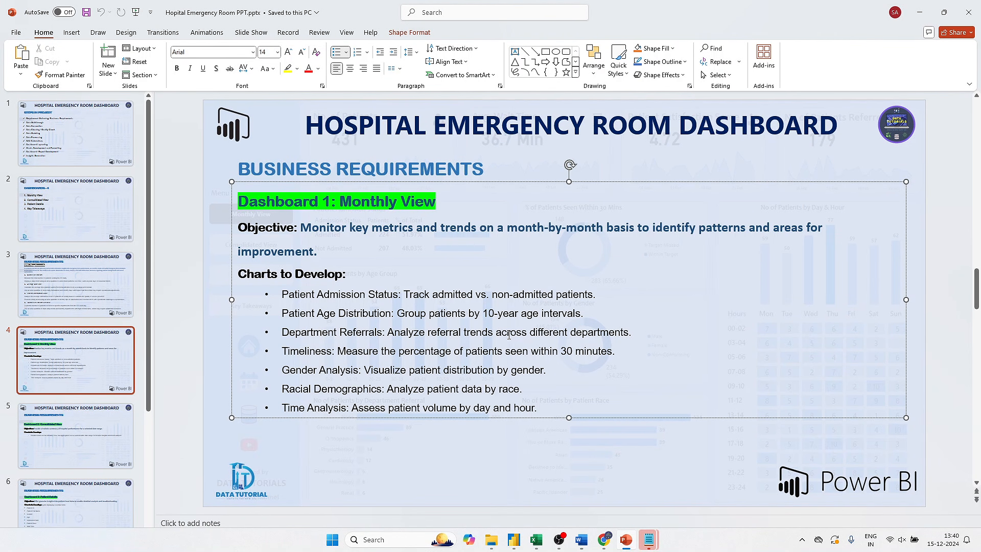
{"action": "key", "text": "alt+Tab"}
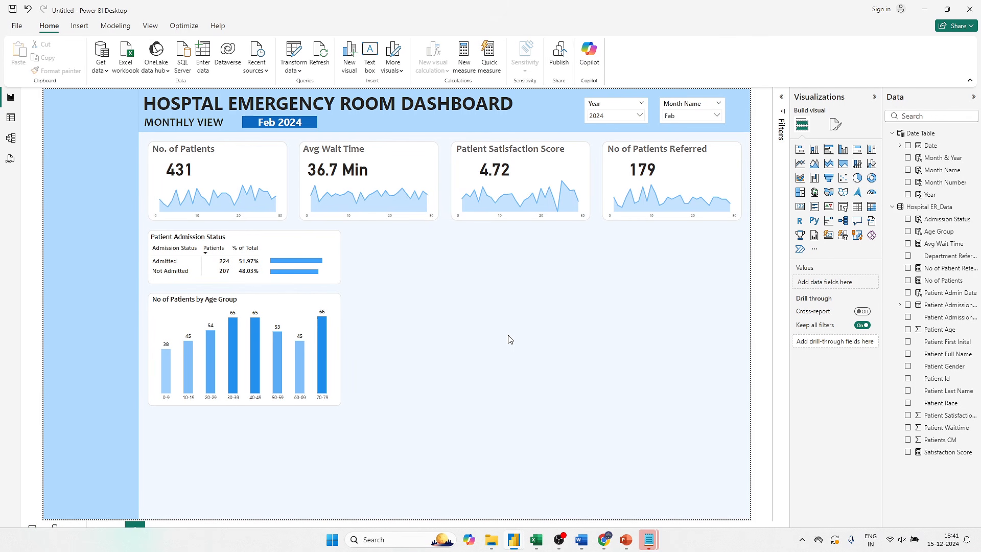
- Duplicate the age group chart's background card below it and reduce its height from the top edge to leave a gap
{"action": "left_click", "coordinate": [340, 296]}
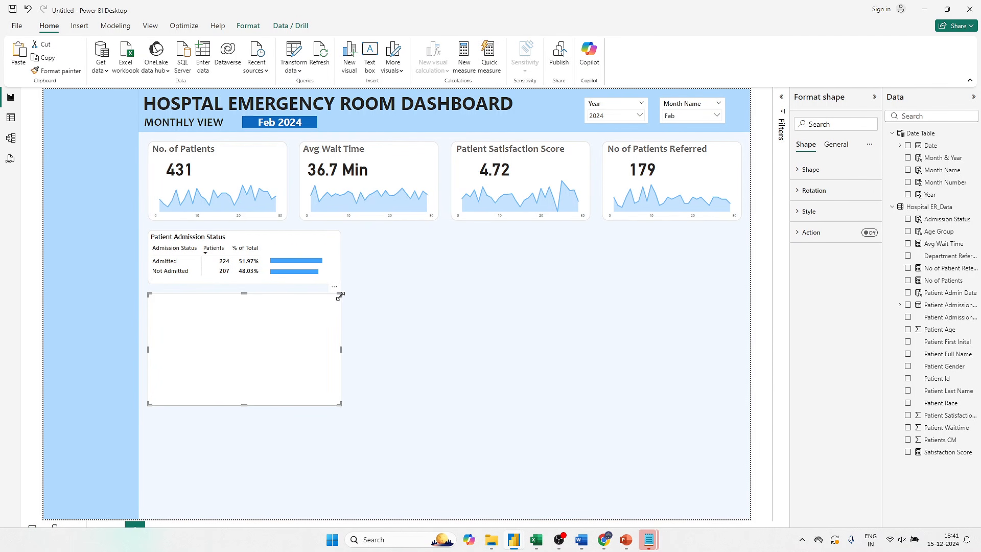
{"action": "left_click_drag", "start_coordinate": [306, 328], "coordinate": [305, 437]}
{"action": "key", "text": "Up"}
{"action": "key", "text": "Up"}
{"action": "key", "text": "Up"}
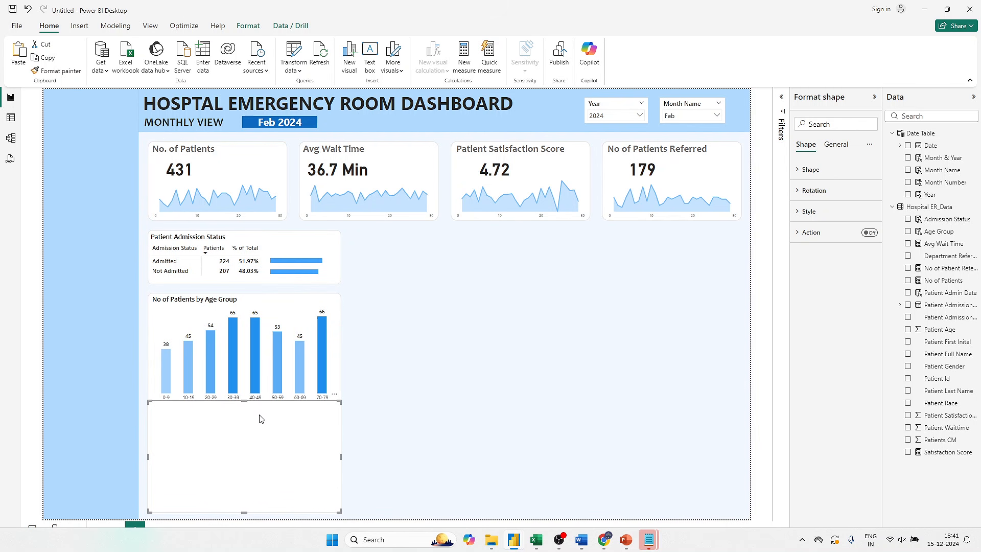
{"action": "left_click_drag", "start_coordinate": [245, 401], "coordinate": [244, 421]}
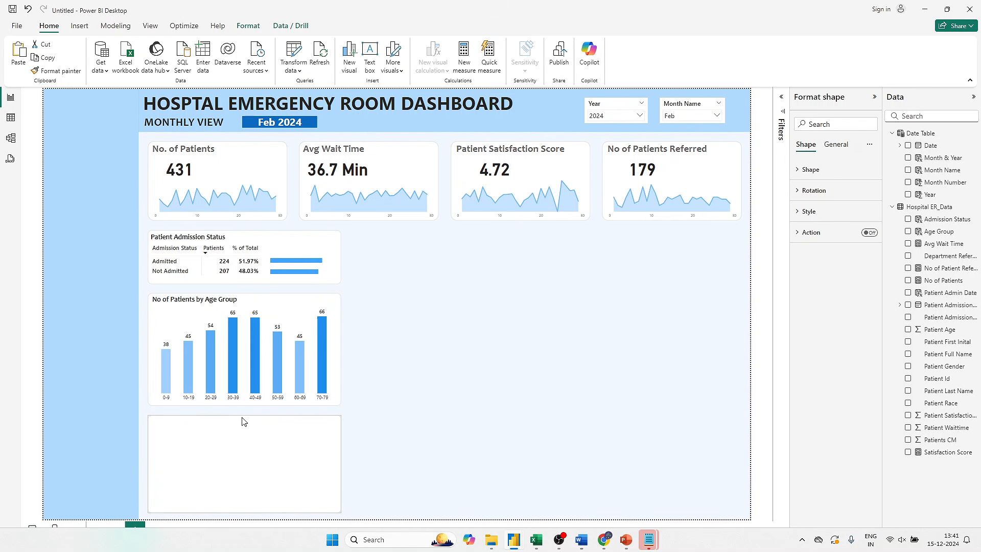
{"action": "left_click", "coordinate": [392, 362]}
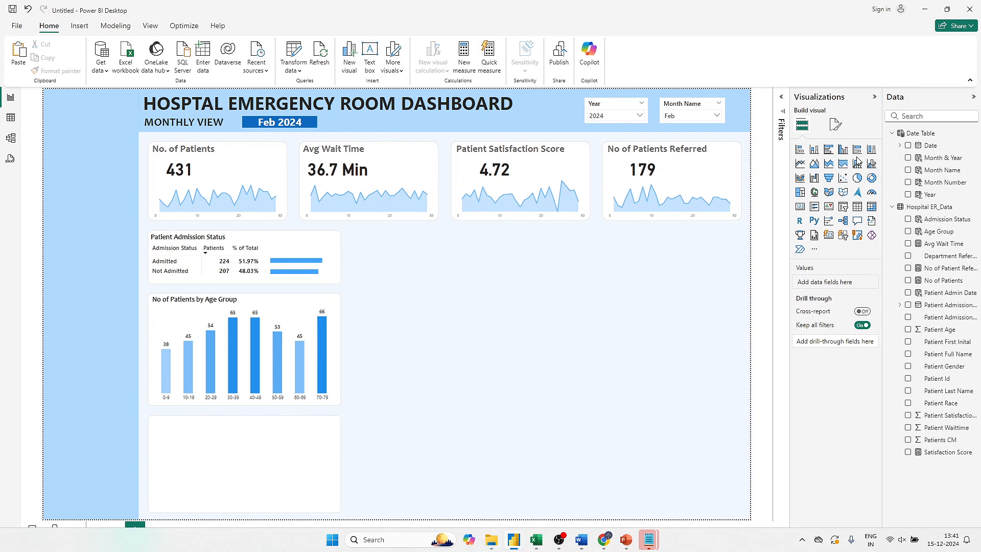
- Add an enlarged clustered bar chart on the empty canvas with Department Referral on the Y-axis and No of Patients on the X-axis
{"action": "left_click", "coordinate": [829, 156]}
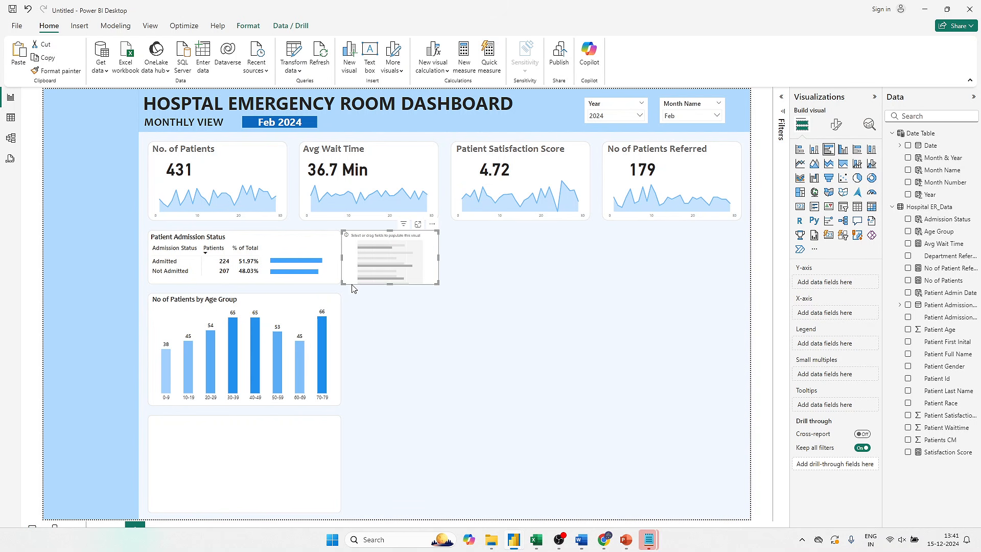
{"action": "left_click_drag", "start_coordinate": [363, 270], "coordinate": [486, 348]}
{"action": "left_click_drag", "start_coordinate": [559, 347], "coordinate": [641, 424]}
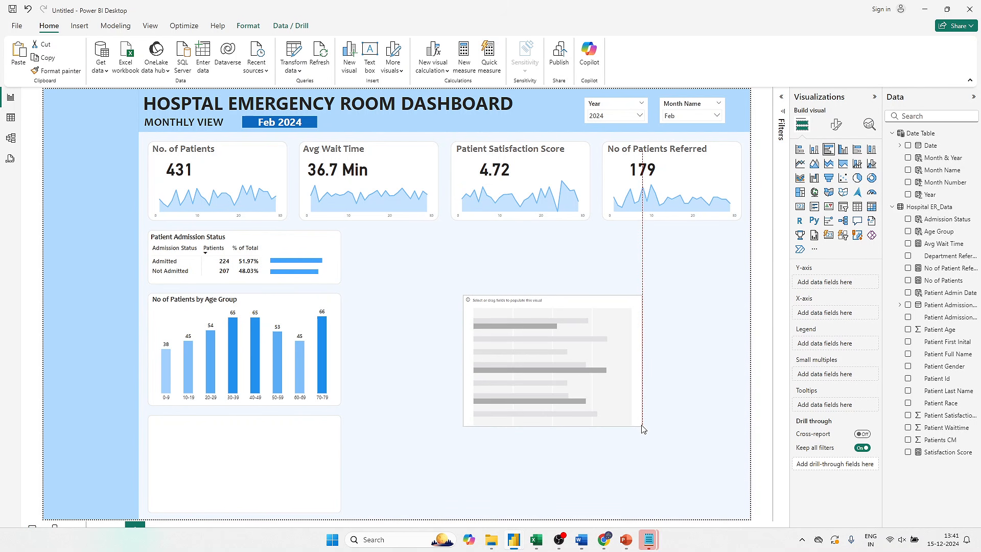
{"action": "left_click_drag", "start_coordinate": [950, 256], "coordinate": [870, 286]}
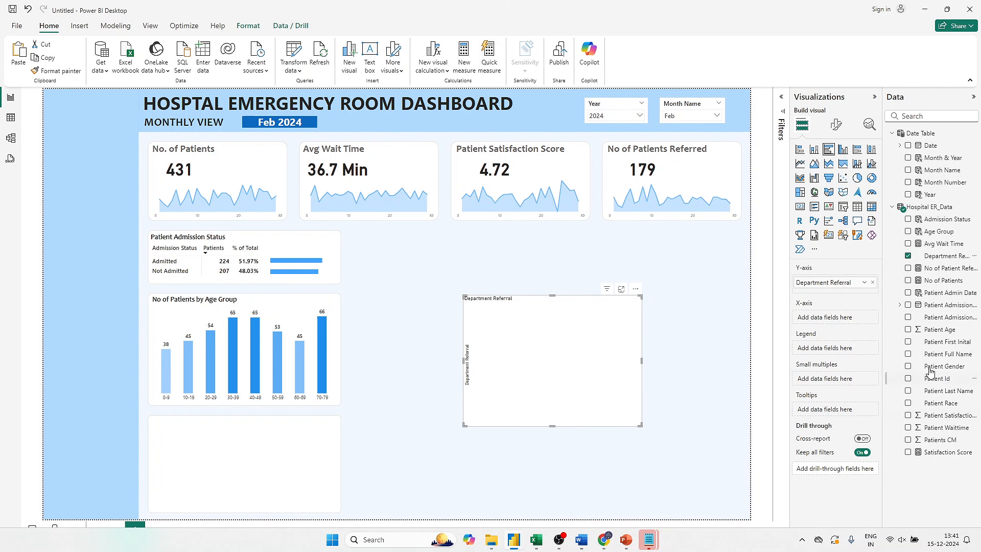
{"action": "left_click", "coordinate": [908, 282]}
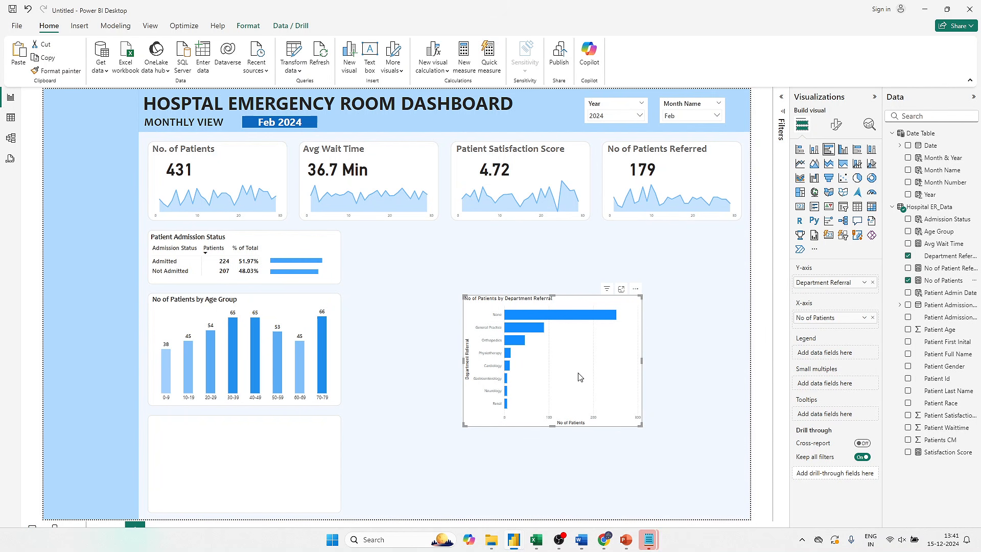
- Copy the age group chart's formatting onto the department referral bar chart with Format Painter
{"action": "left_click", "coordinate": [295, 306]}
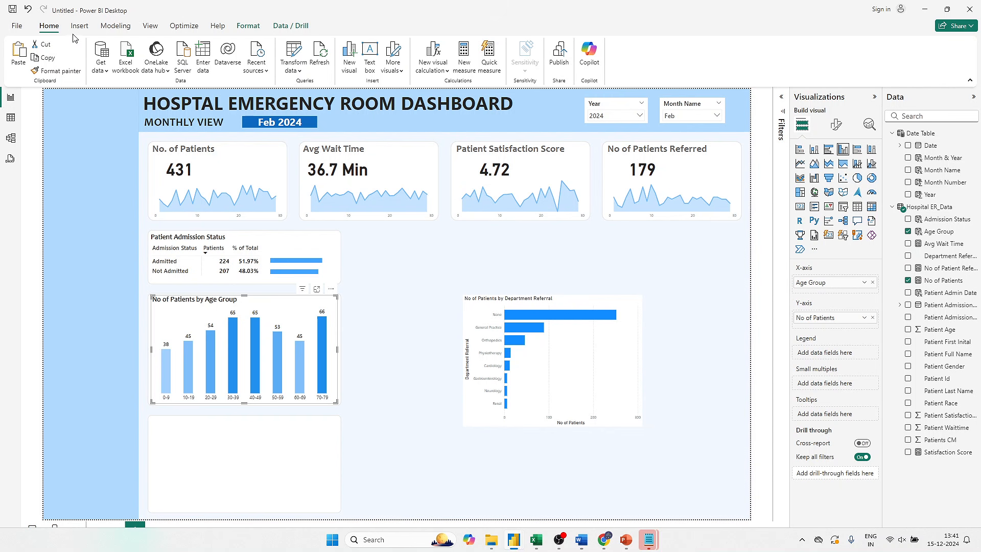
{"action": "left_click", "coordinate": [60, 73]}
{"action": "left_click", "coordinate": [616, 372]}
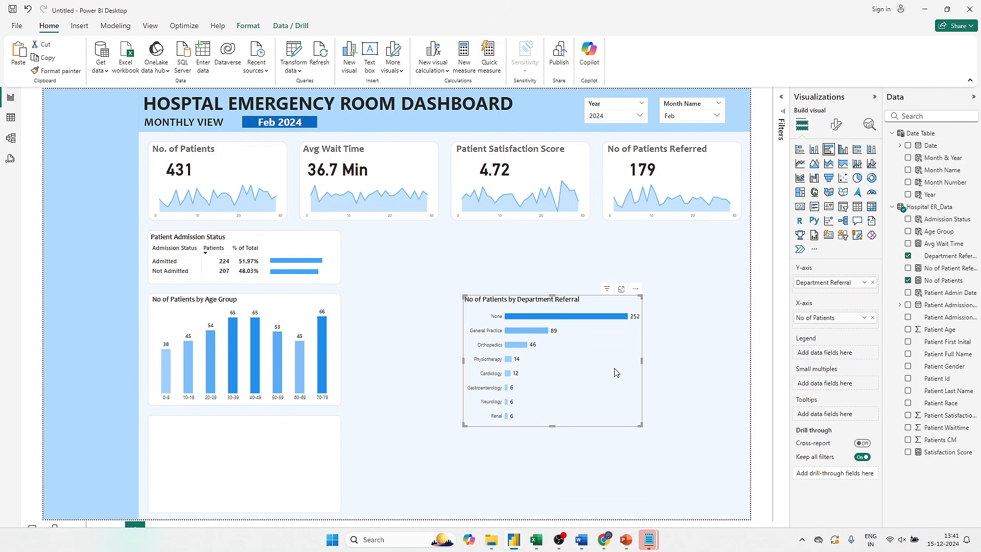
{"action": "left_click", "coordinate": [741, 344]}
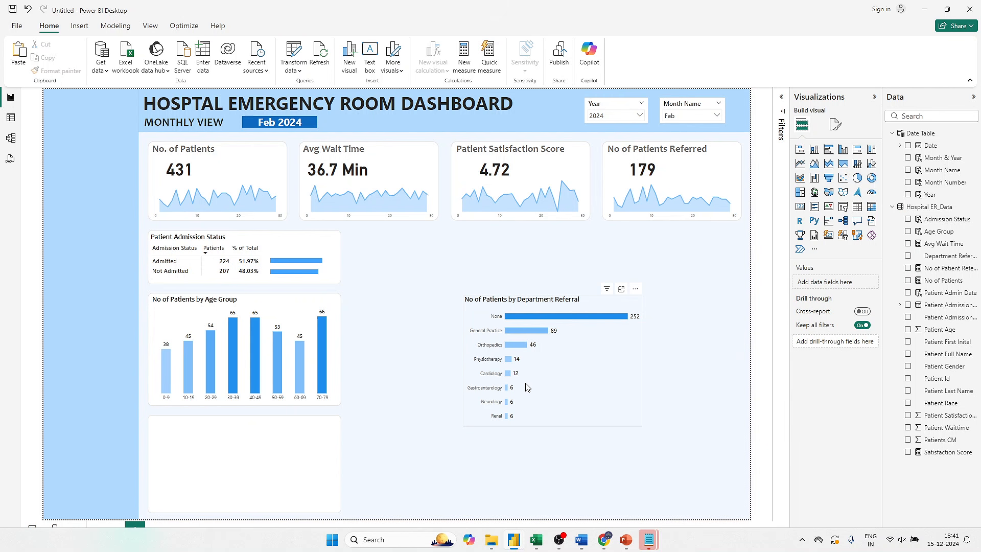
- Shorten the department referral chart, move it into the empty card below the age group chart, and adjust its edges to fit
{"action": "left_click", "coordinate": [589, 384]}
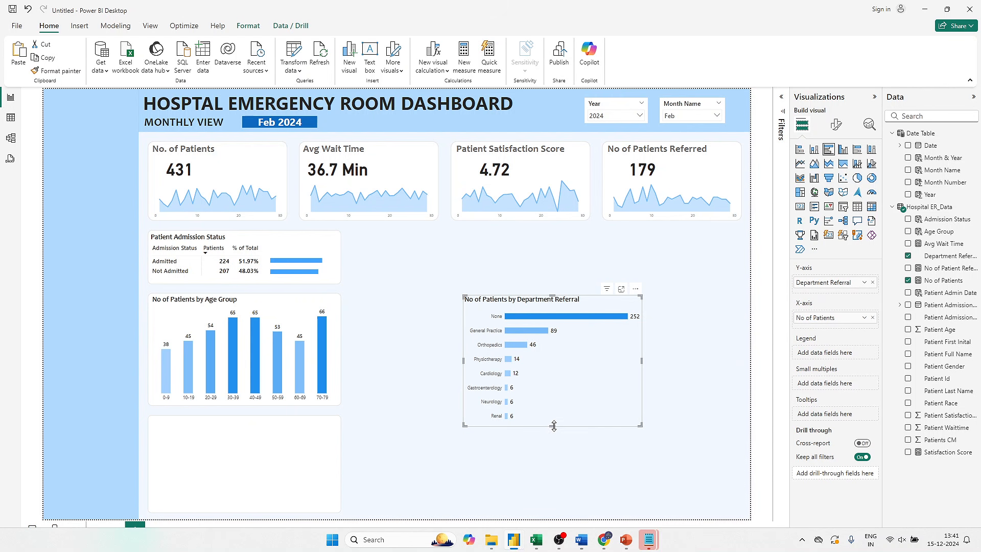
{"action": "left_click_drag", "start_coordinate": [552, 428], "coordinate": [553, 404]}
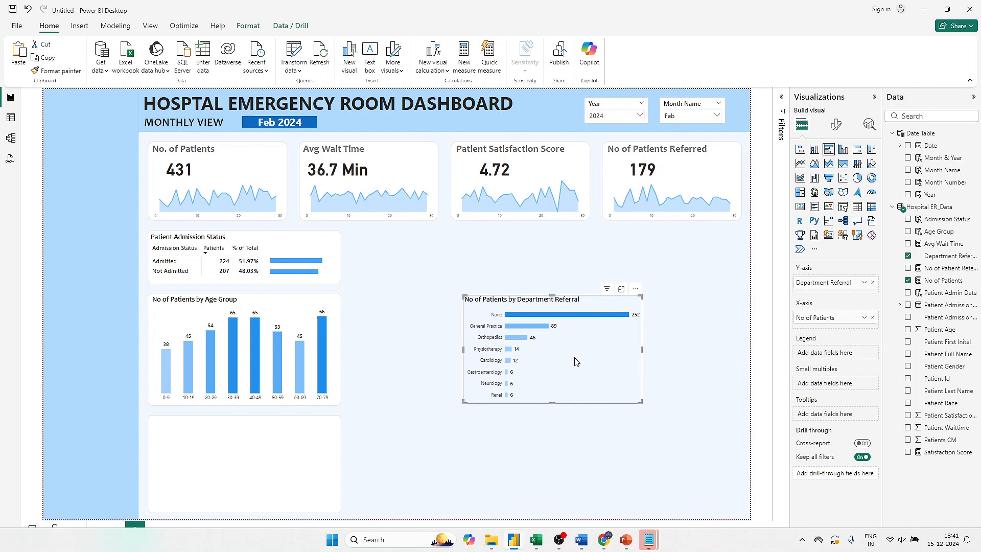
{"action": "left_click_drag", "start_coordinate": [574, 359], "coordinate": [248, 483]}
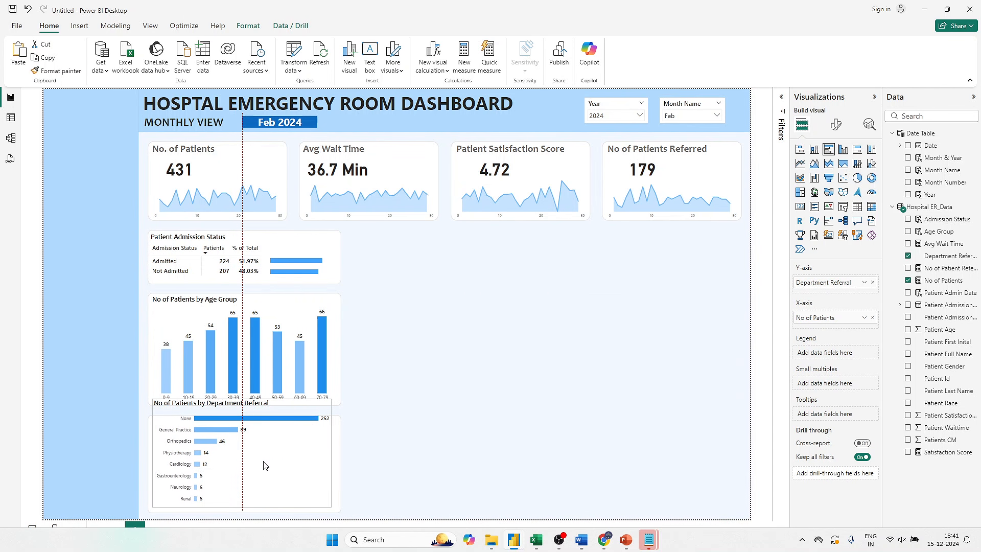
{"action": "left_click_drag", "start_coordinate": [241, 399], "coordinate": [243, 420]}
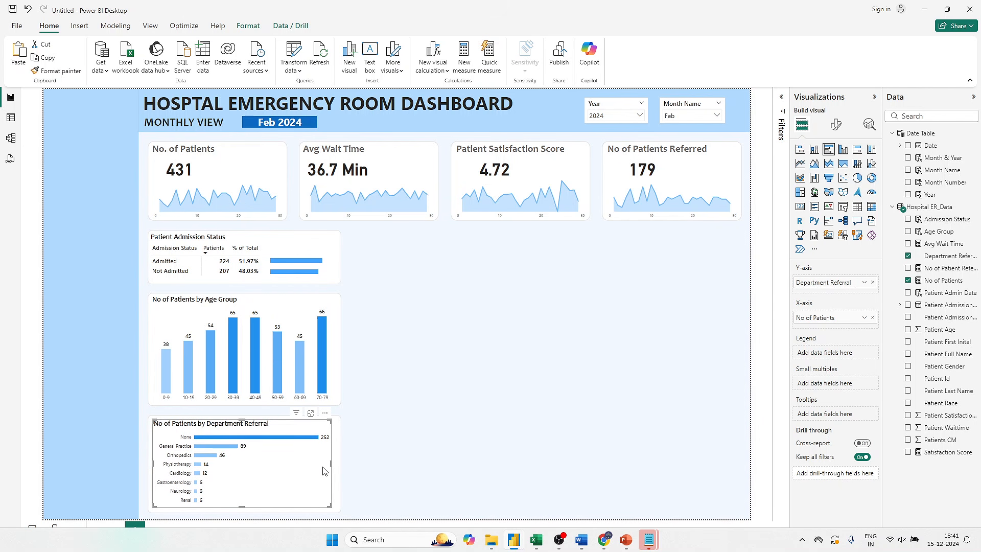
{"action": "left_click_drag", "start_coordinate": [331, 466], "coordinate": [337, 466]}
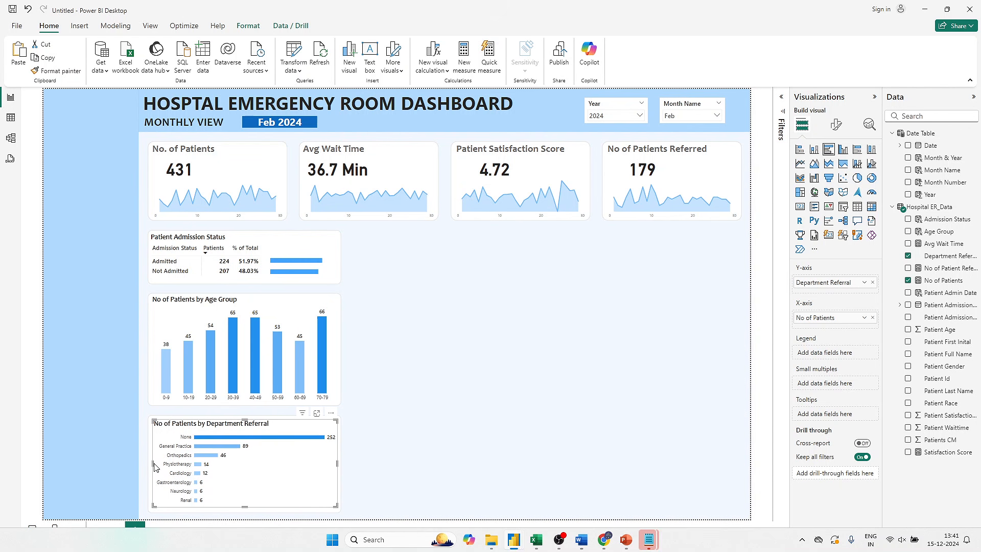
{"action": "left_click_drag", "start_coordinate": [152, 463], "coordinate": [149, 463]}
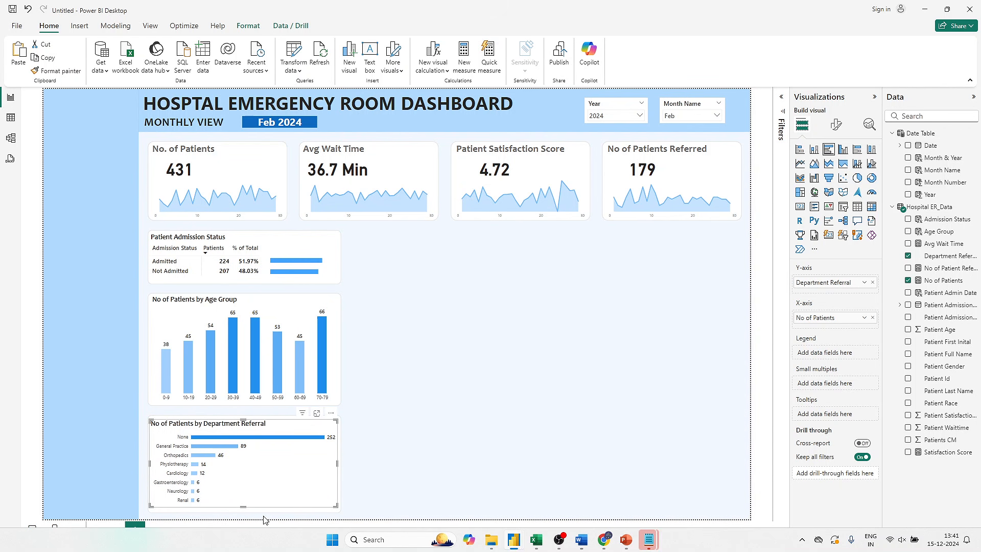
{"action": "left_click_drag", "start_coordinate": [244, 505], "coordinate": [243, 513]}
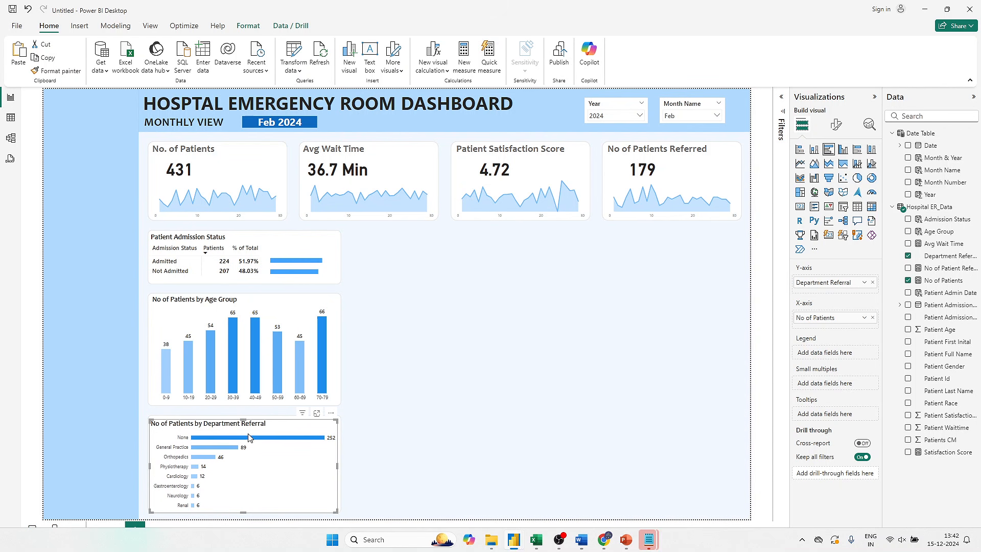
- Extend the department referral chart's top edge slightly upward within its card, clearing any cross-filter on the None bar
{"action": "left_click", "coordinate": [243, 417]}
{"action": "key", "text": "Delete"}
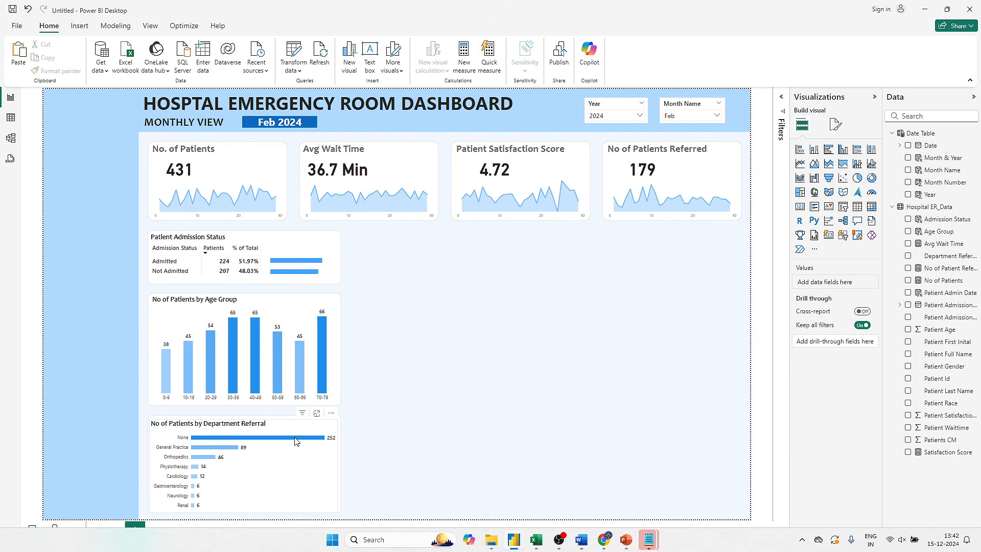
{"action": "left_click", "coordinate": [269, 438]}
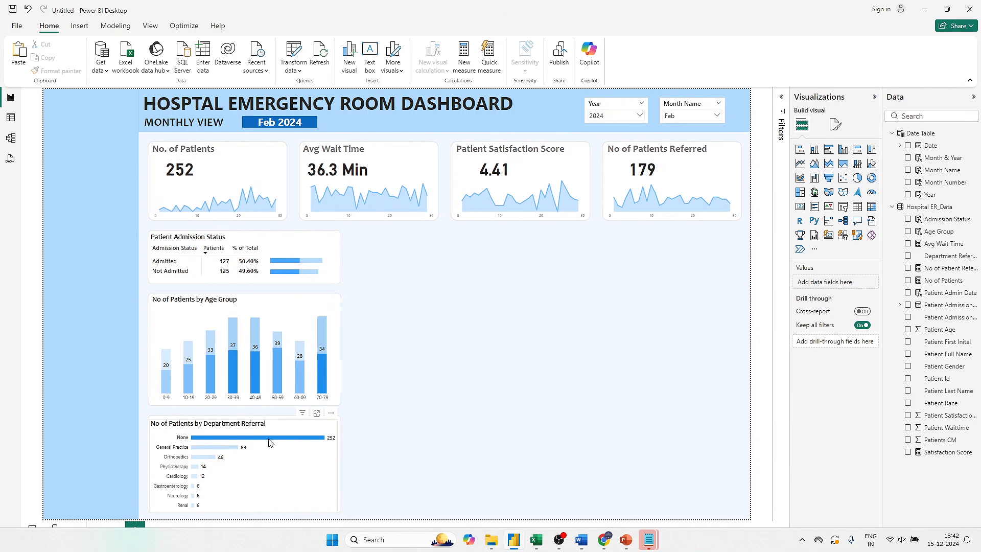
{"action": "left_click", "coordinate": [269, 439]}
{"action": "left_click", "coordinate": [246, 424]}
{"action": "left_click_drag", "start_coordinate": [243, 420], "coordinate": [243, 415]}
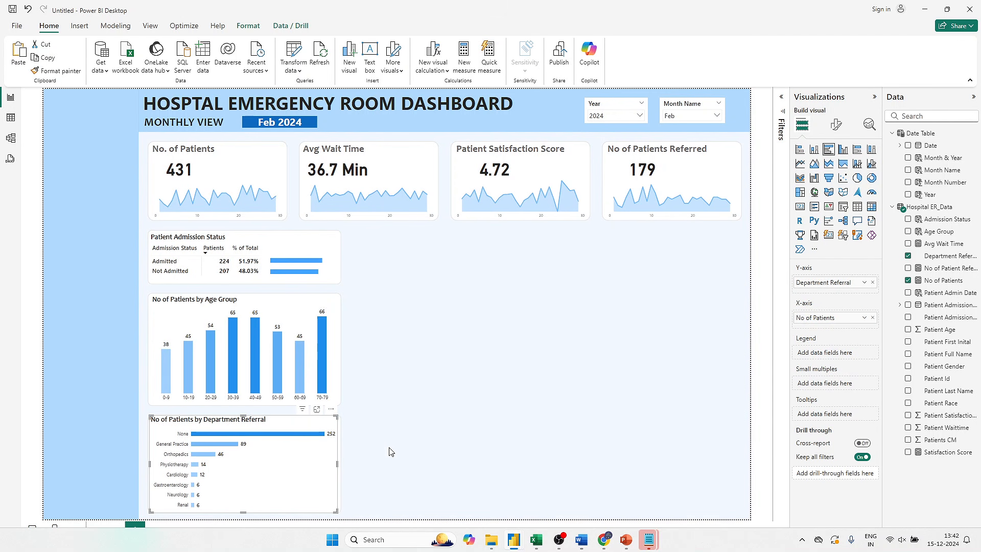
- Set the space between categories of the department referral chart's bars to 35%
{"action": "left_click", "coordinate": [836, 127]}
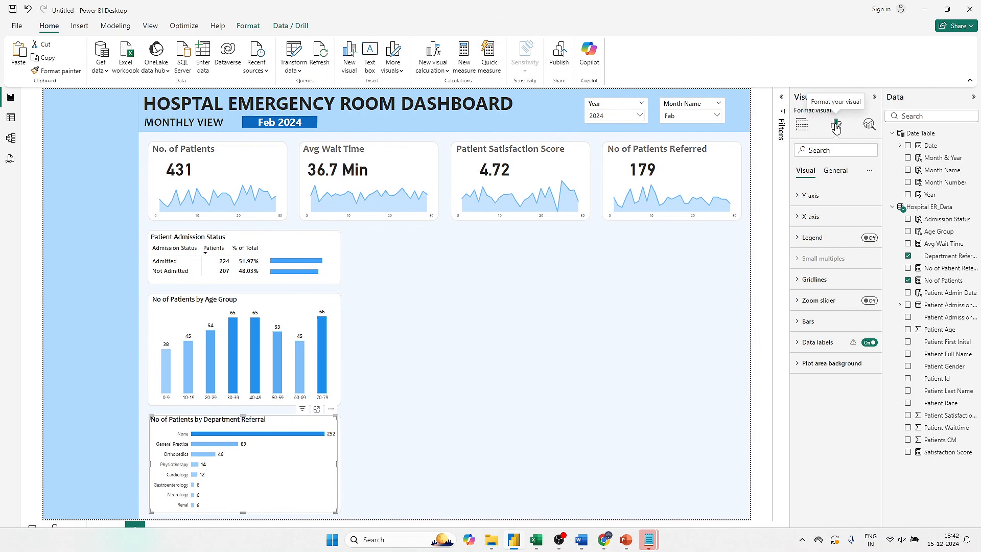
{"action": "left_click", "coordinate": [808, 321]}
{"action": "scroll", "coordinate": [837, 405], "scroll_direction": "down", "scroll_amount": 1}
{"action": "scroll", "coordinate": [836, 405], "scroll_direction": "down", "scroll_amount": 1}
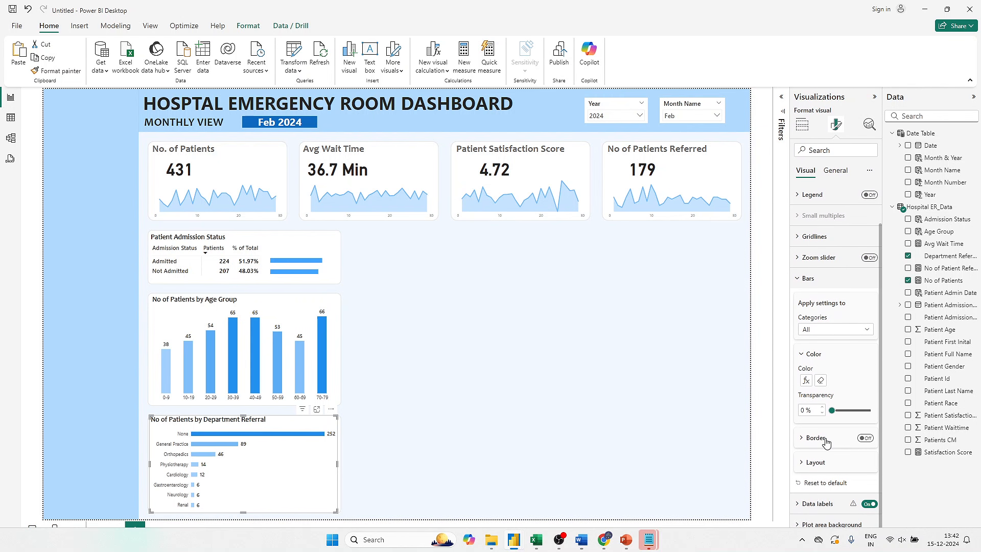
{"action": "left_click", "coordinate": [820, 460]}
{"action": "scroll", "coordinate": [822, 464], "scroll_direction": "down", "scroll_amount": 1}
{"action": "double_click", "coordinate": [805, 459]}
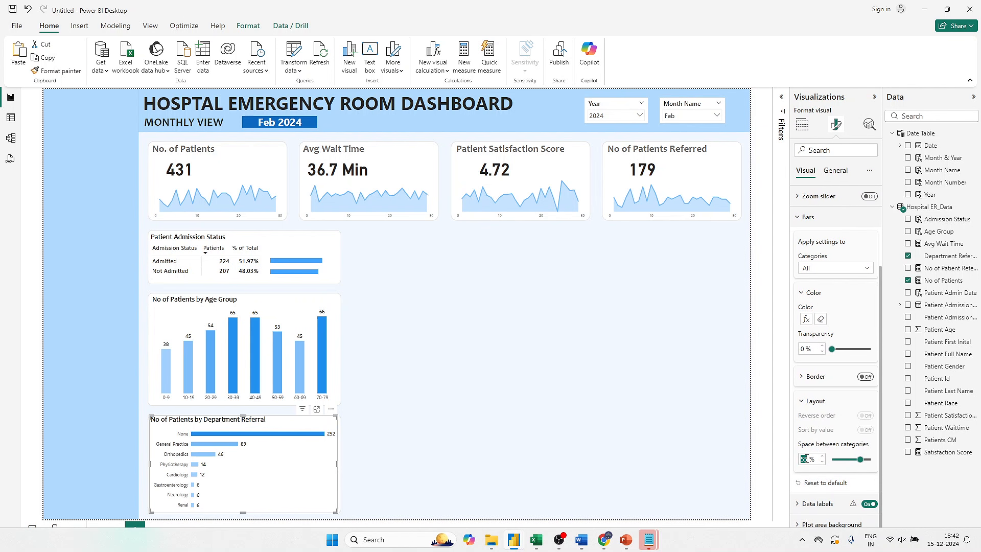
{"action": "type", "text": "35"}
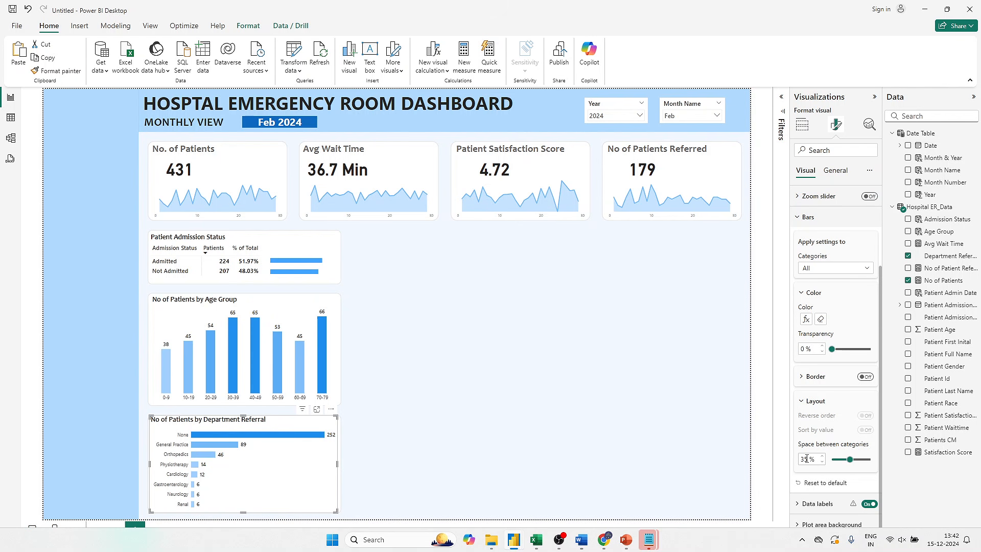
- Format the department referral chart's Y-axis values with a heavier Segoe UI font variant and a darker, near-black color
{"action": "scroll", "coordinate": [828, 219], "scroll_direction": "up", "scroll_amount": 3}
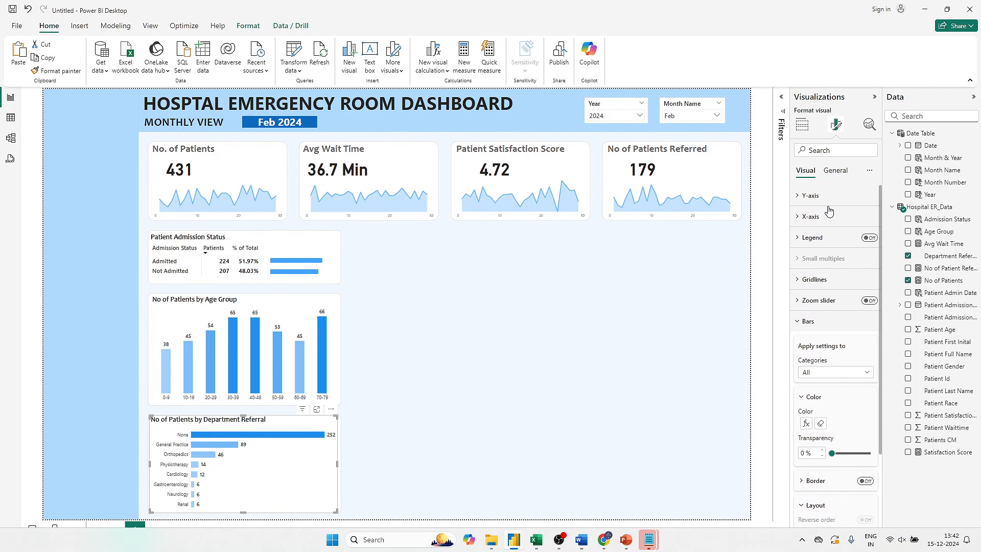
{"action": "left_click", "coordinate": [824, 196]}
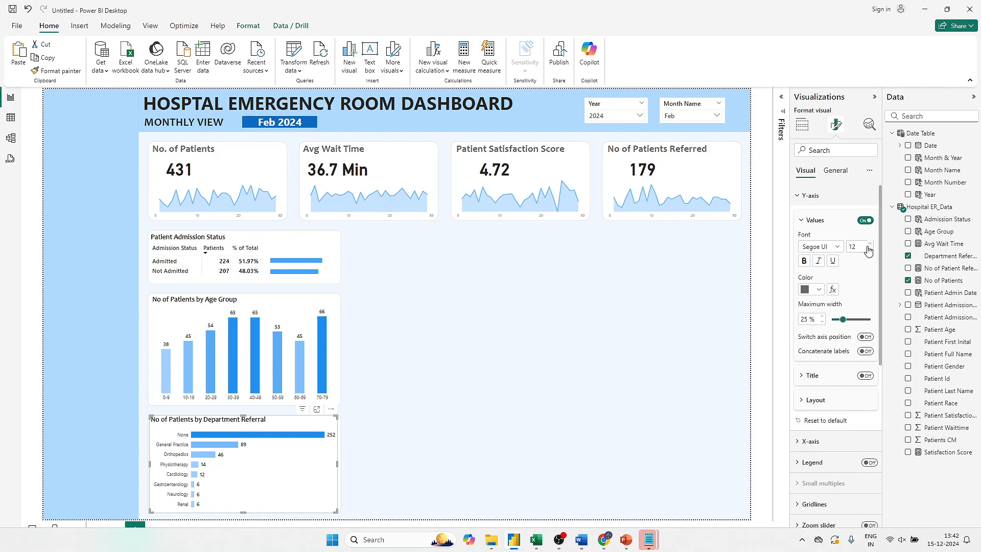
{"action": "left_click", "coordinate": [822, 247]}
{"action": "left_click", "coordinate": [840, 358]}
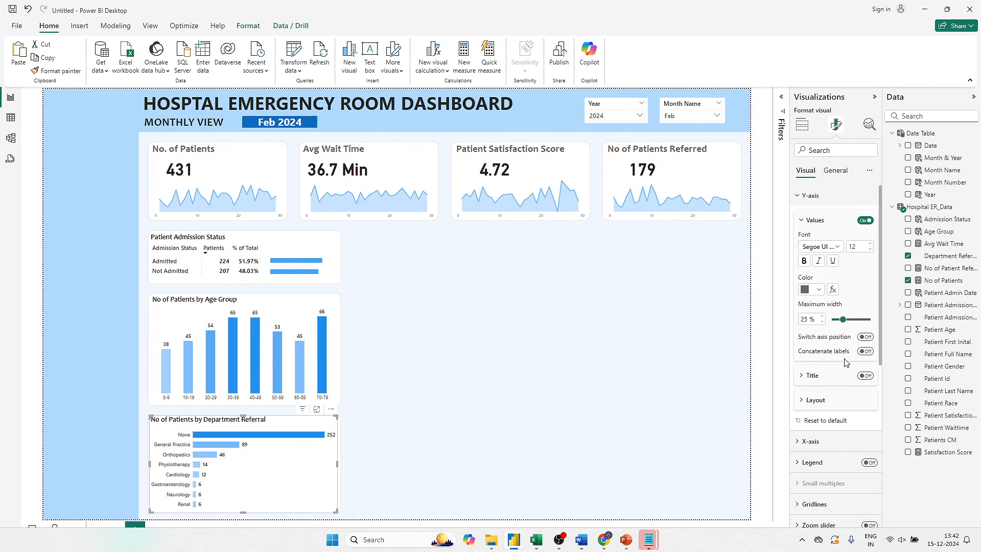
{"action": "right_click", "coordinate": [844, 363]}
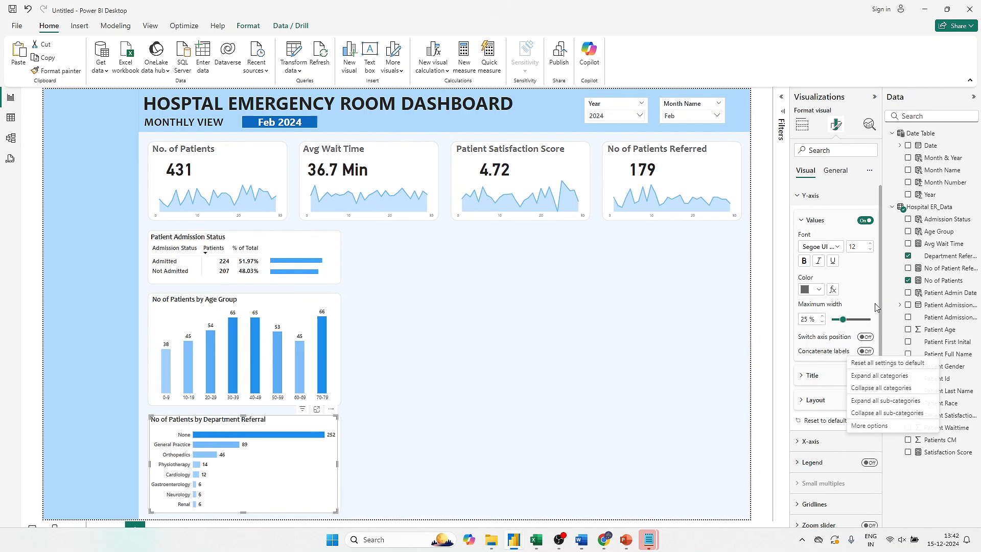
{"action": "left_click", "coordinate": [811, 289]}
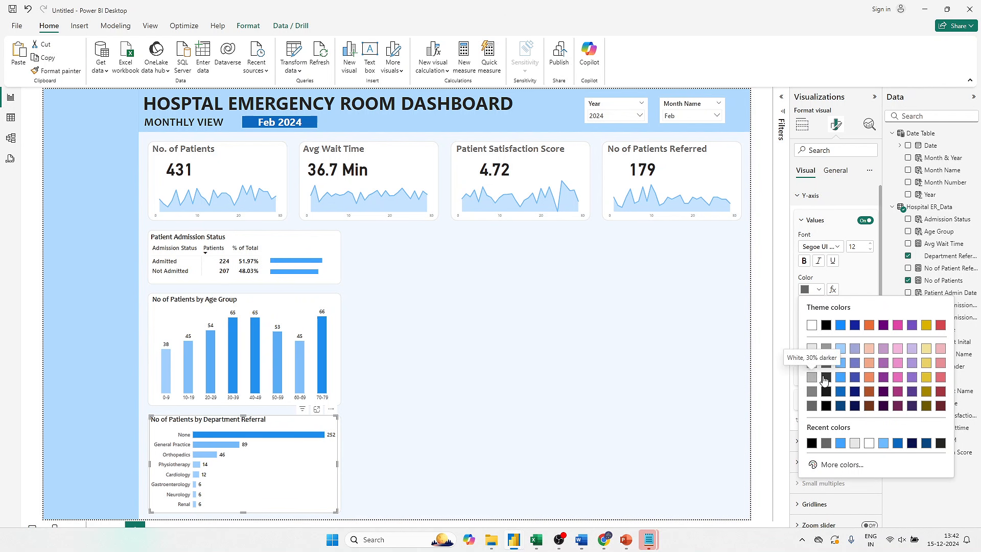
{"action": "left_click", "coordinate": [826, 377]}
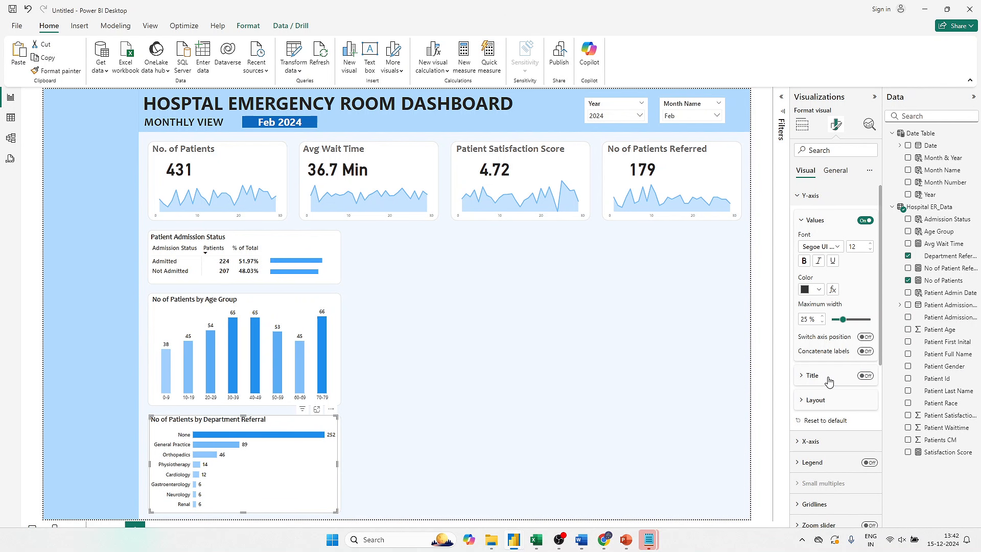
{"action": "left_click", "coordinate": [770, 373]}
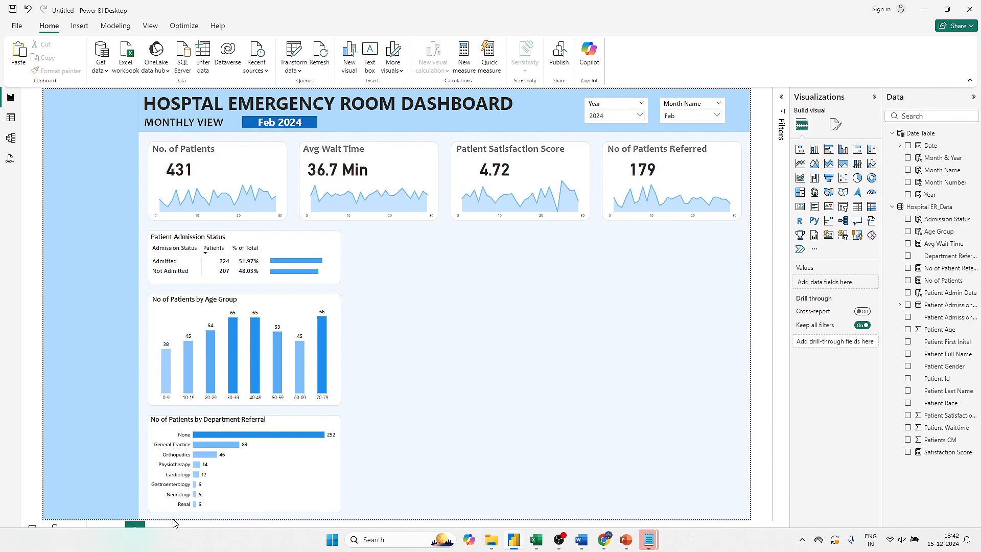
- Lower the department referral chart's top edge slightly within its card and nudge the whole chart up a little
{"action": "left_click", "coordinate": [265, 474]}
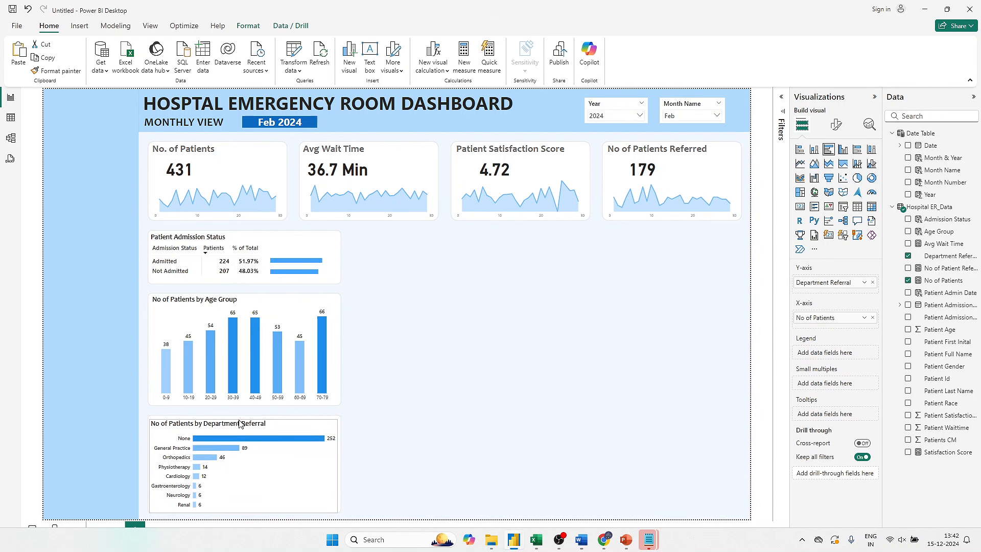
{"action": "left_click", "coordinate": [456, 405]}
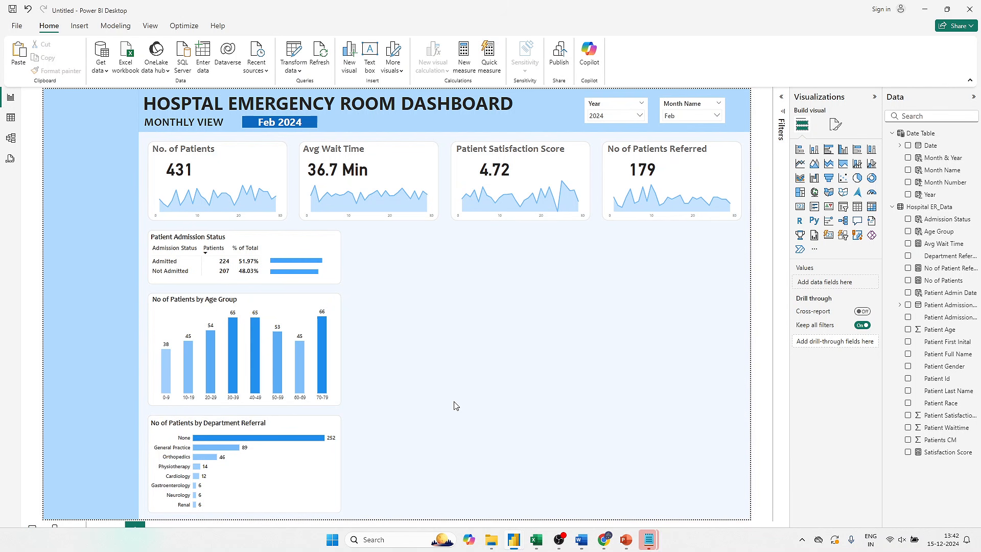
{"action": "left_click", "coordinate": [322, 463]}
{"action": "key", "text": "Up"}
{"action": "key", "text": "Up"}
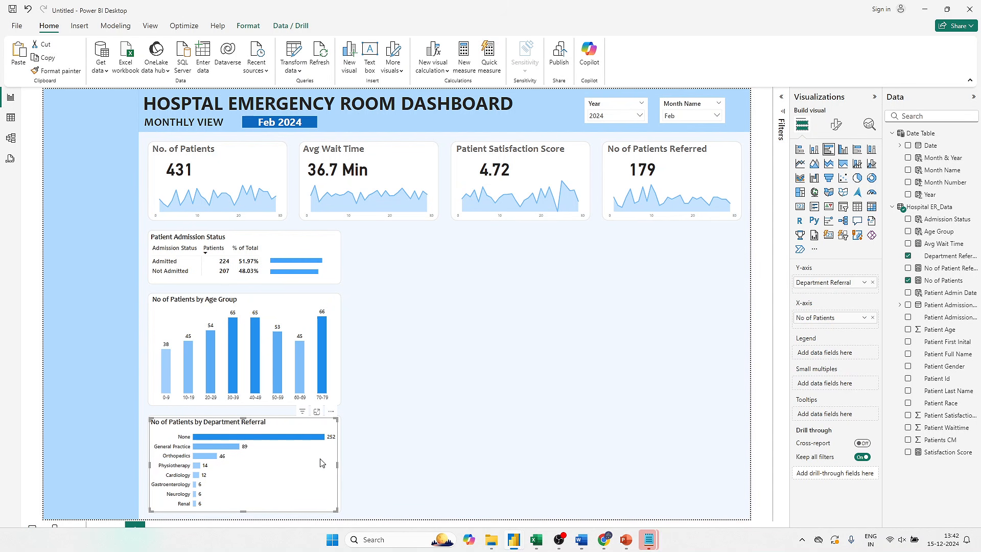
{"action": "left_click", "coordinate": [393, 465]}
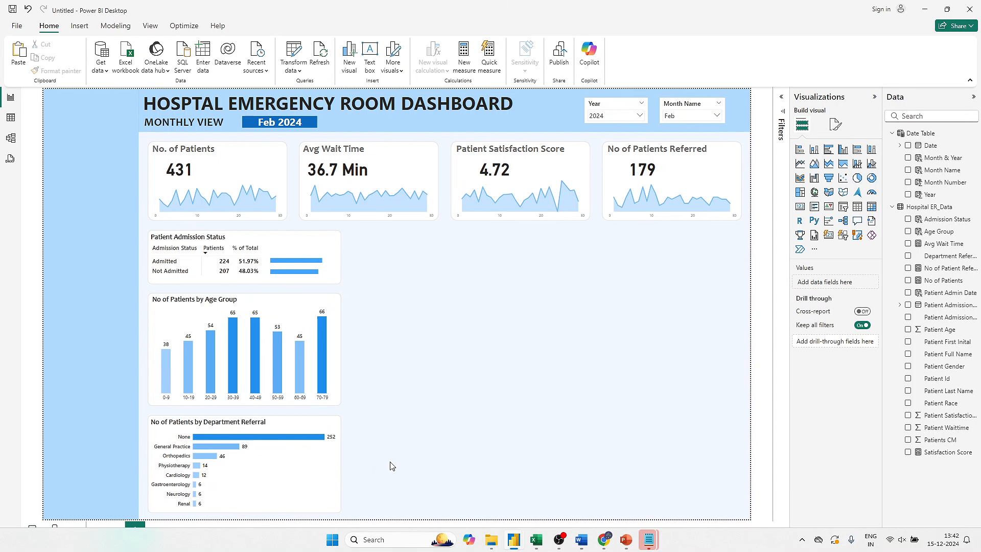